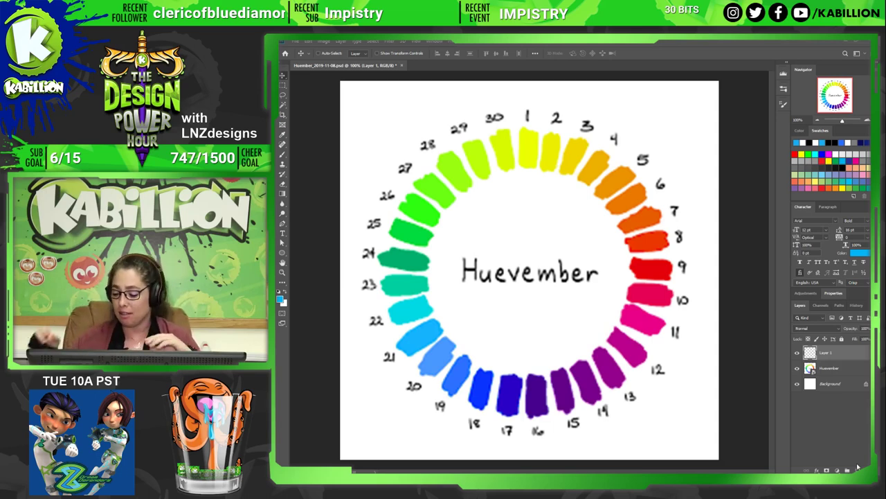
# Sample the orange-red from swatch 8 and hide the Huevember colour-wheel layer.
pyautogui.press('i')
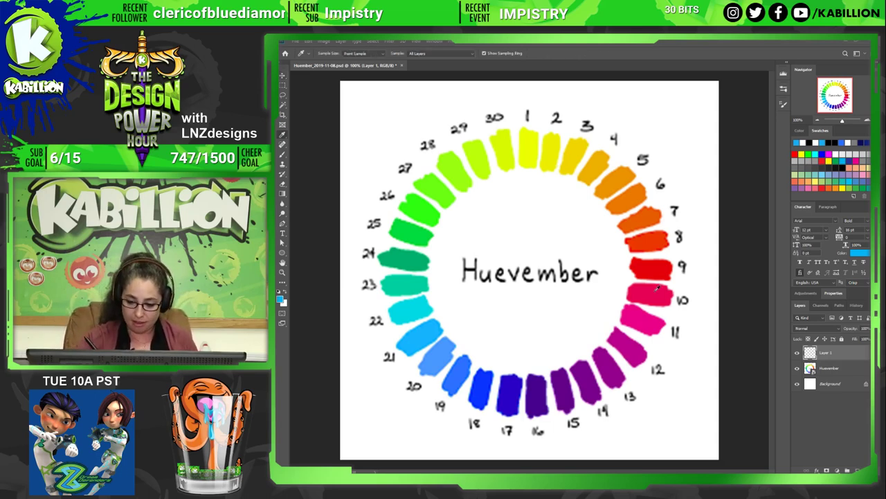
pyautogui.click(652, 239)
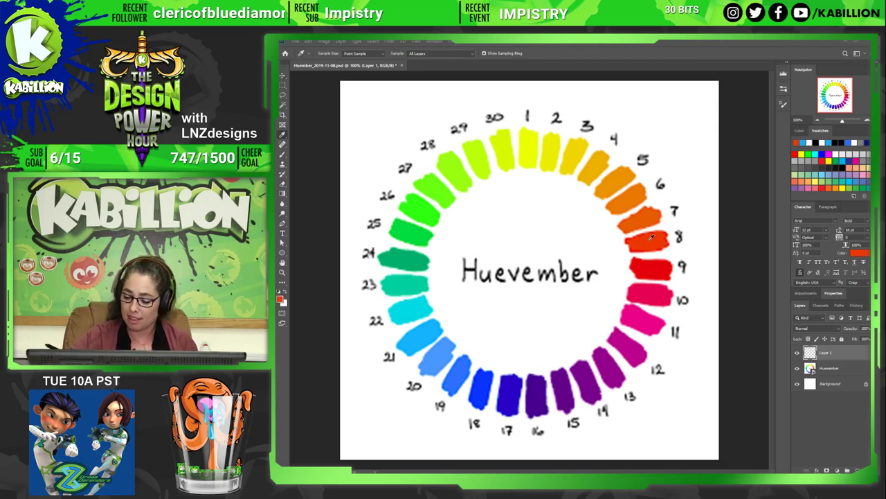
pyautogui.click(797, 368)
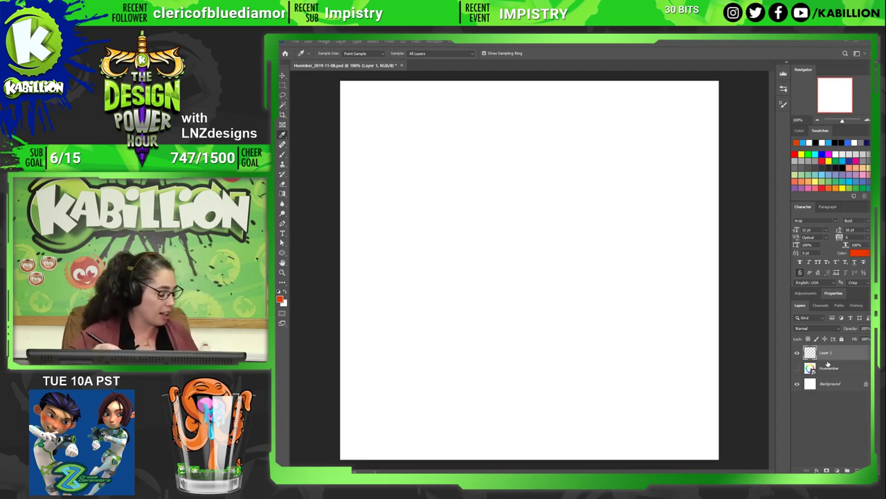
pyautogui.press('b')
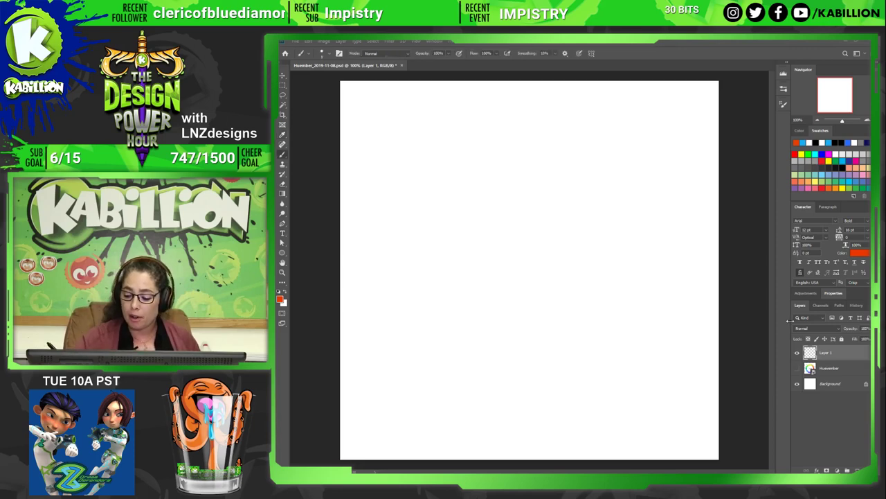
pyautogui.click(797, 369)
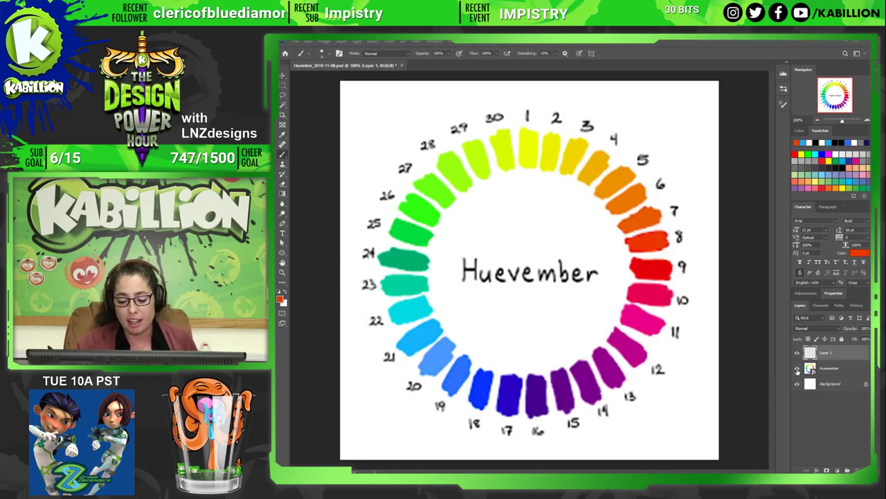
pyautogui.click(797, 368)
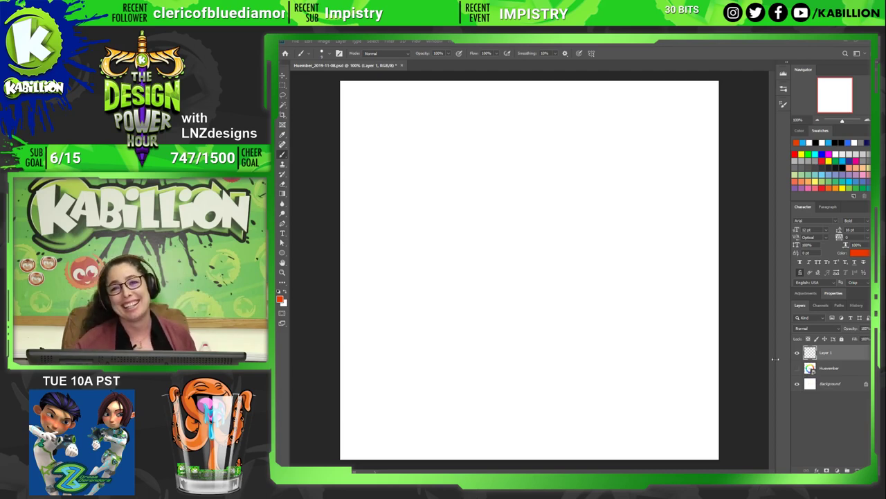
# Turn on vertical paint symmetry and brush mirrored orange-red circles for the head.
pyautogui.click(592, 54)
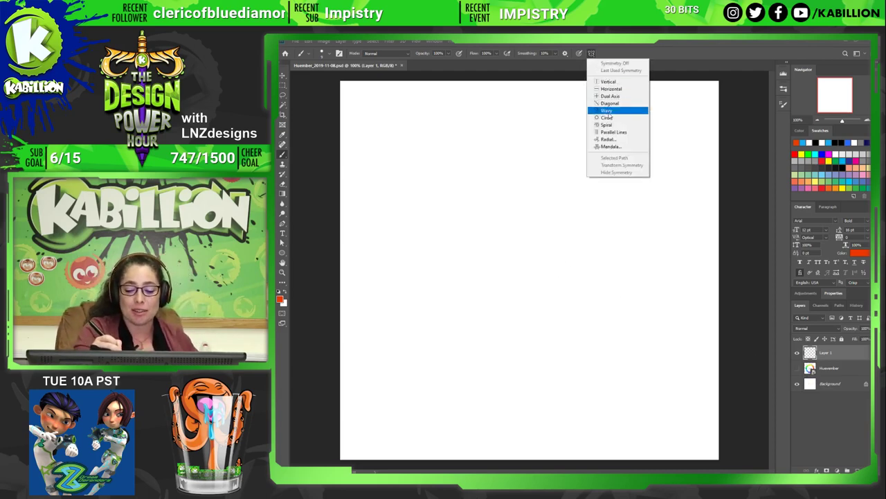
pyautogui.click(618, 81)
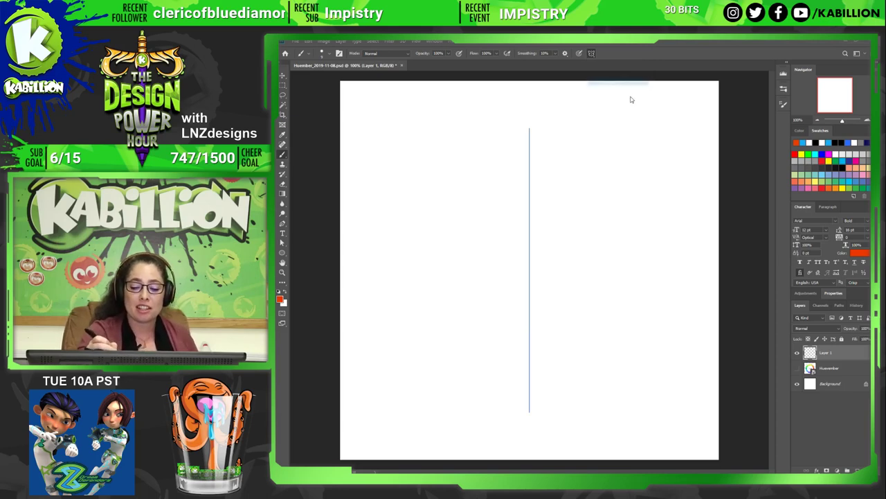
pyautogui.press('Return')
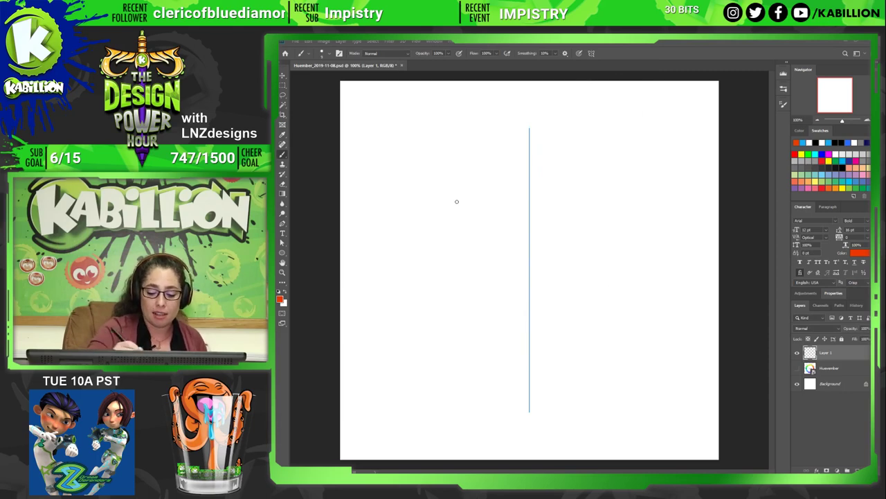
pyautogui.moveTo(620, 255)
pyautogui.mouseDown()
pyautogui.moveTo(545, 346)
pyautogui.moveTo(531, 153)
pyautogui.moveTo(533, 343)
pyautogui.mouseUp()
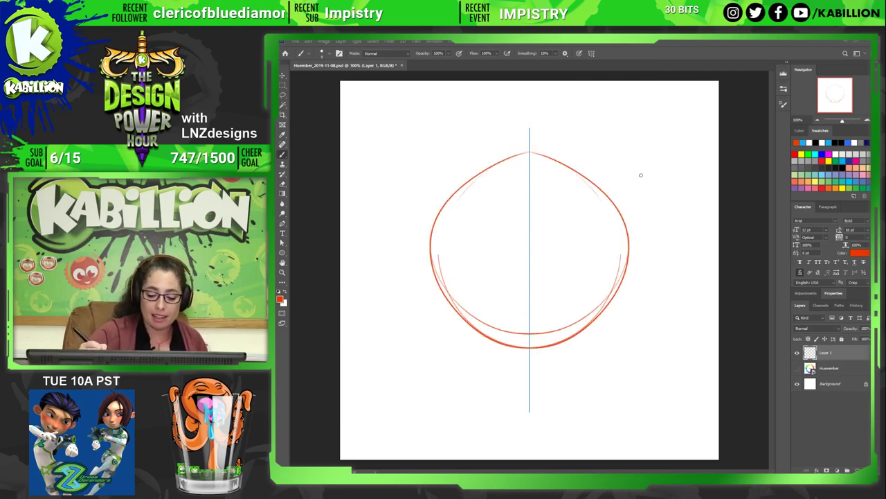
pyautogui.moveTo(542, 154); pyautogui.dragTo(530, 346)
pyautogui.moveTo(623, 173)
pyautogui.mouseDown()
pyautogui.moveTo(529, 136)
pyautogui.moveTo(461, 206)
pyautogui.mouseUp()
# Redraw a larger mirrored outer head circle and add a new empty Layer 2.
pyautogui.hotkey('ctrl', 'z')
pyautogui.hotkey('ctrl', 'z')
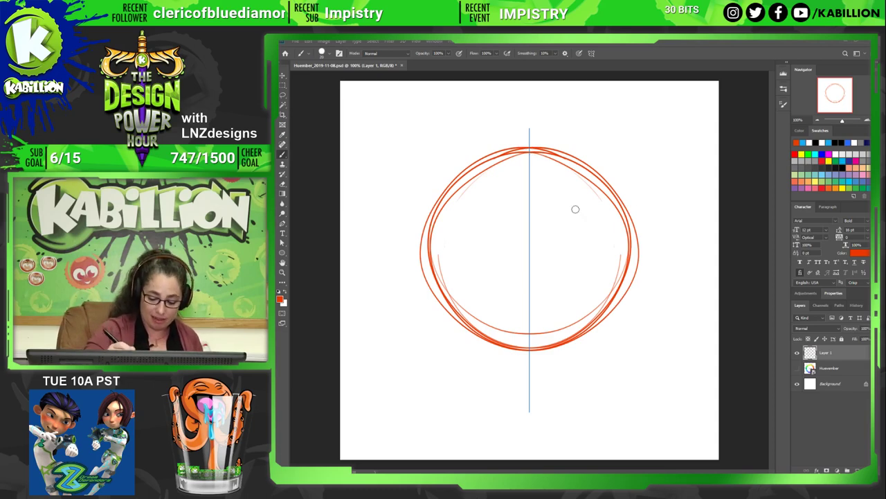
pyautogui.press('Delete')
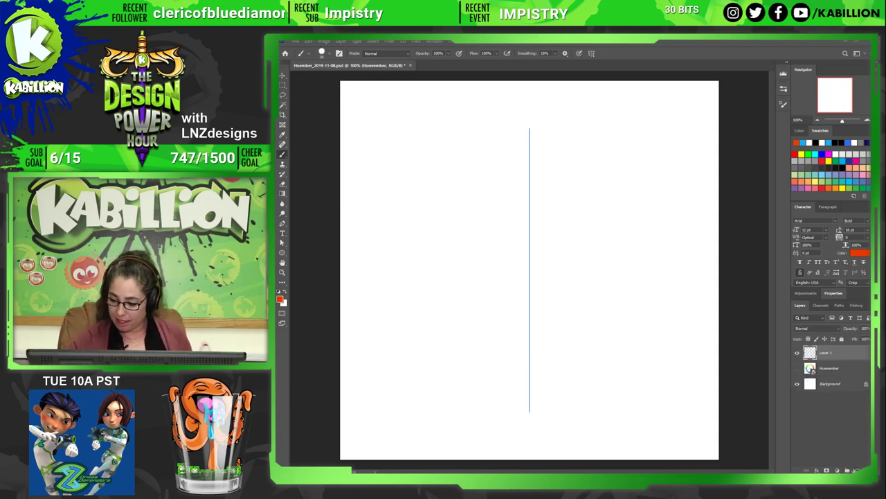
pyautogui.hotkey('ctrl', 'z')
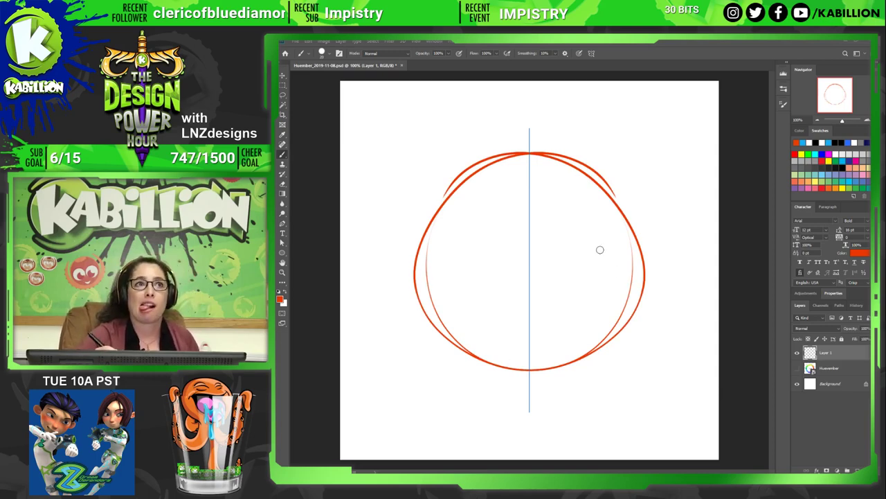
pyautogui.moveTo(529, 149); pyautogui.dragTo(509, 362)
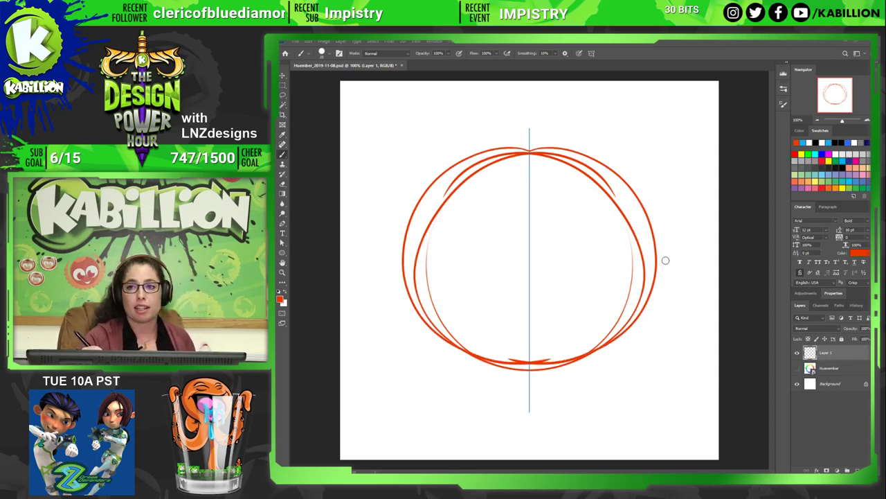
pyautogui.hotkey('ctrl', 'z')
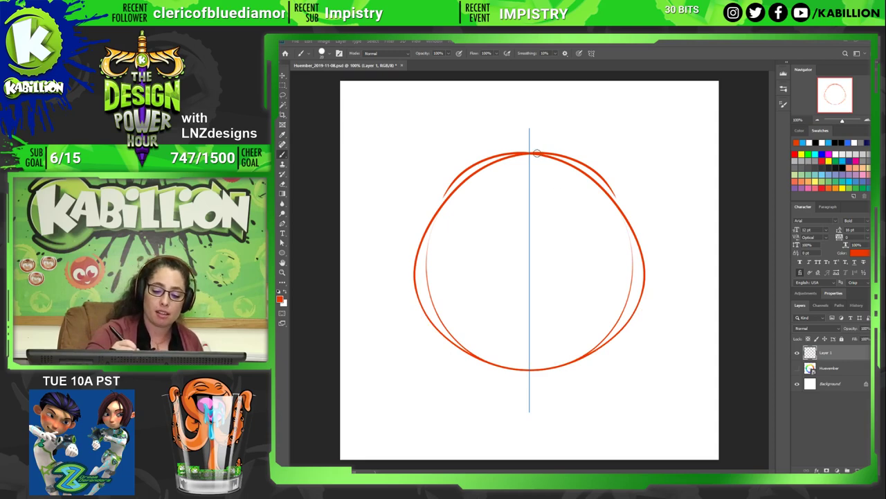
pyautogui.moveTo(536, 153); pyautogui.dragTo(529, 368)
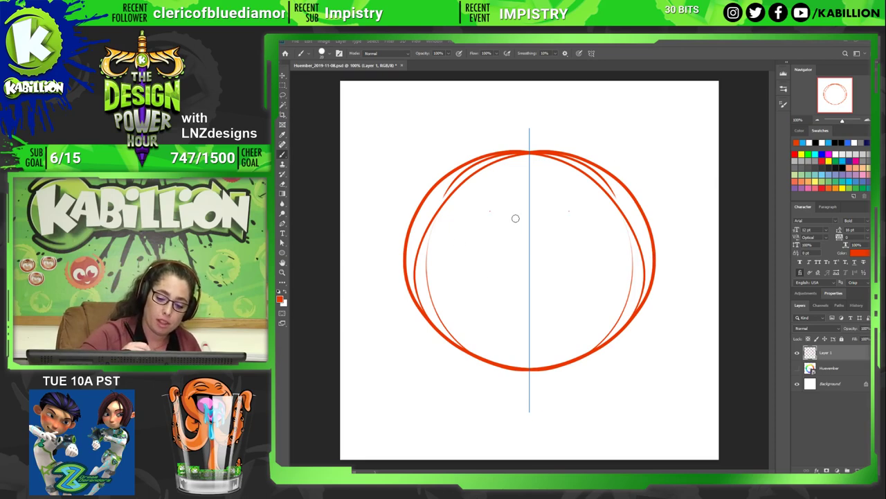
pyautogui.hotkey('ctrl', 'shift', 'alt', 'n')
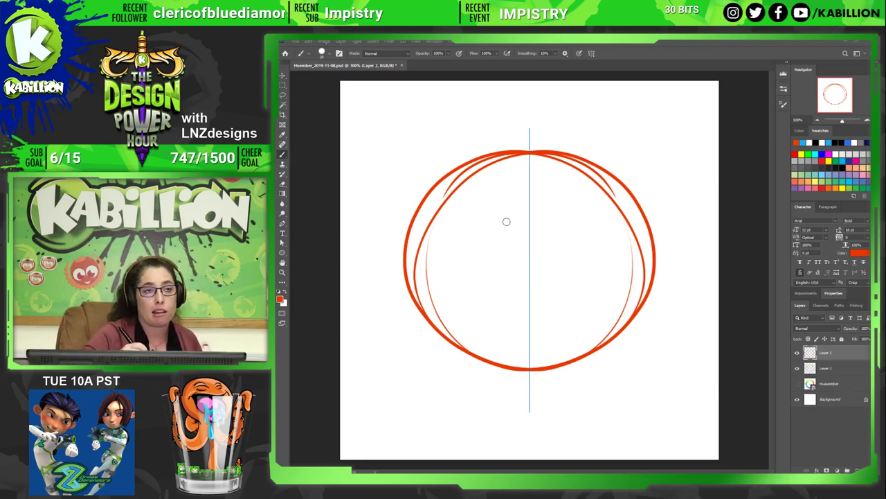
# Undo two mirrored loops drawn inside the head and bring up the symmetry options.
pyautogui.moveTo(528, 221); pyautogui.dragTo(527, 256)
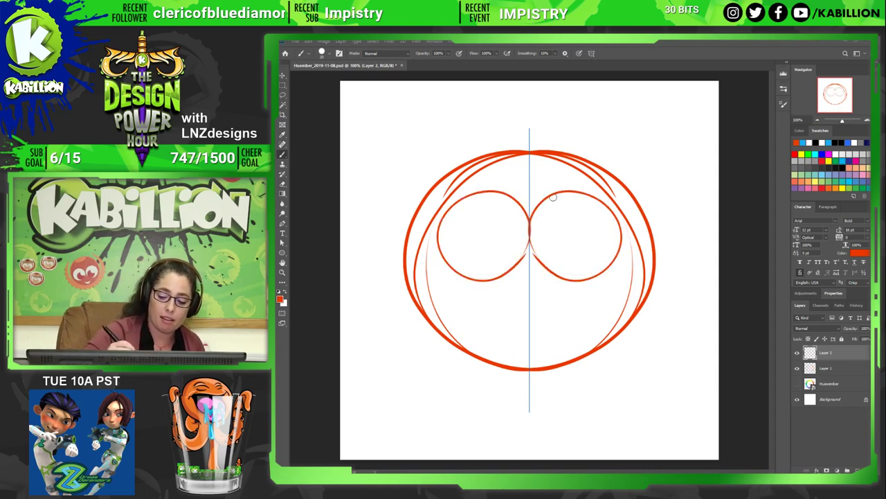
pyautogui.hotkey('ctrl', 'z')
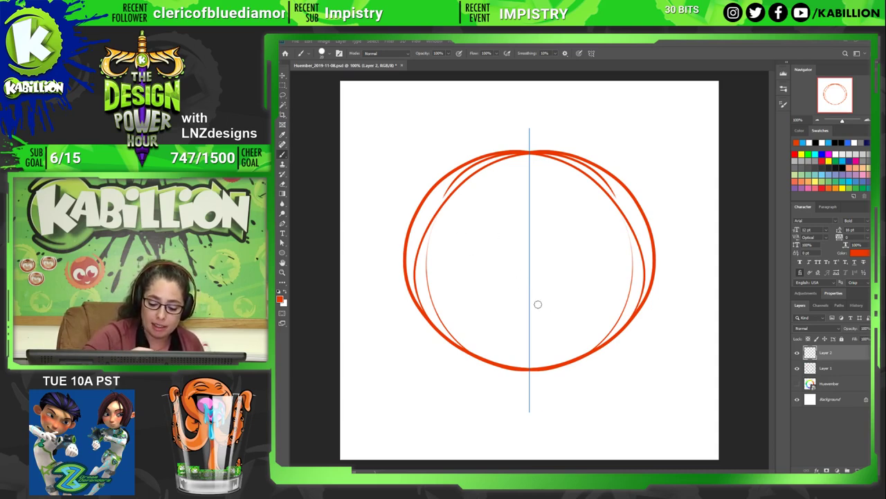
pyautogui.click(591, 53)
# With symmetry off, draw the wide open mouth, a large left eye and smaller right eye.
pyautogui.click(609, 172)
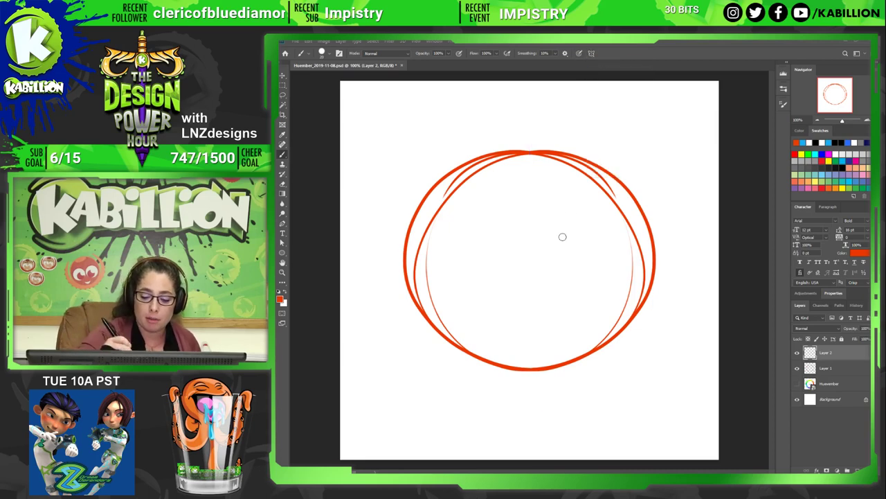
pyautogui.moveTo(470, 290); pyautogui.dragTo(620, 277)
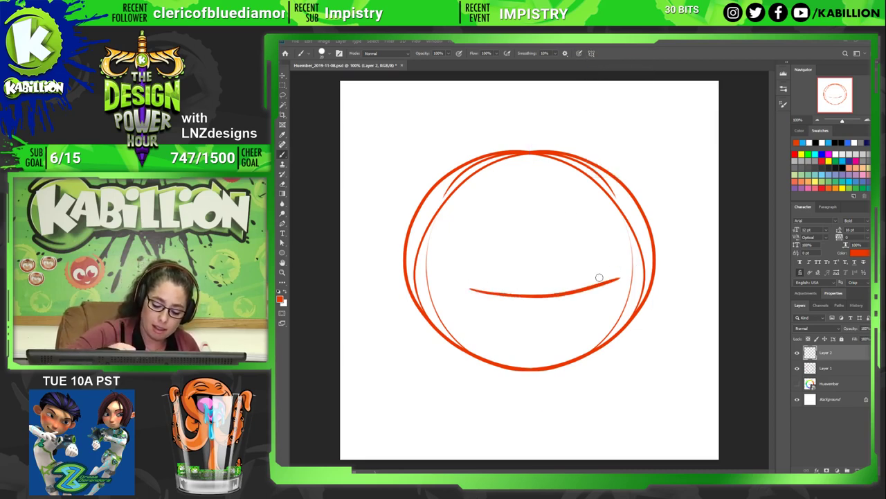
pyautogui.moveTo(468, 291); pyautogui.dragTo(618, 299)
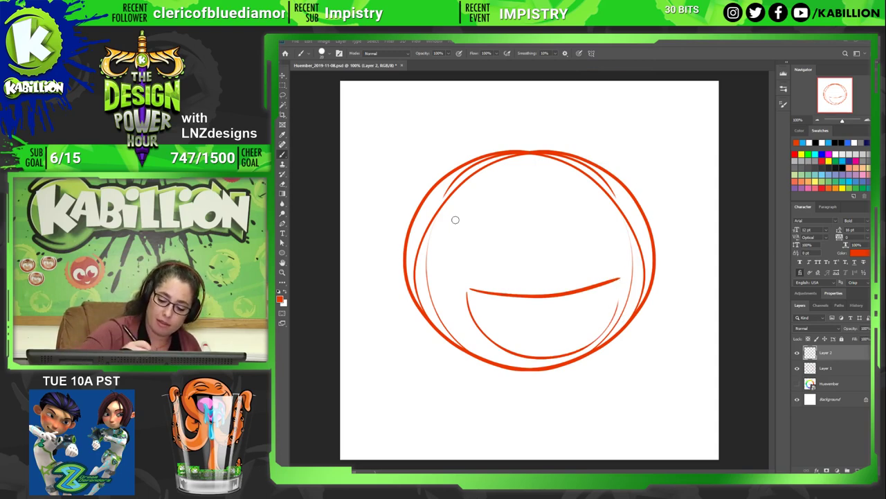
pyautogui.moveTo(476, 206)
pyautogui.mouseDown()
pyautogui.moveTo(529, 259)
pyautogui.moveTo(464, 198)
pyautogui.moveTo(520, 269)
pyautogui.mouseUp()
pyautogui.moveTo(567, 214)
pyautogui.mouseDown()
pyautogui.moveTo(566, 223)
pyautogui.moveTo(569, 206)
pyautogui.mouseUp()
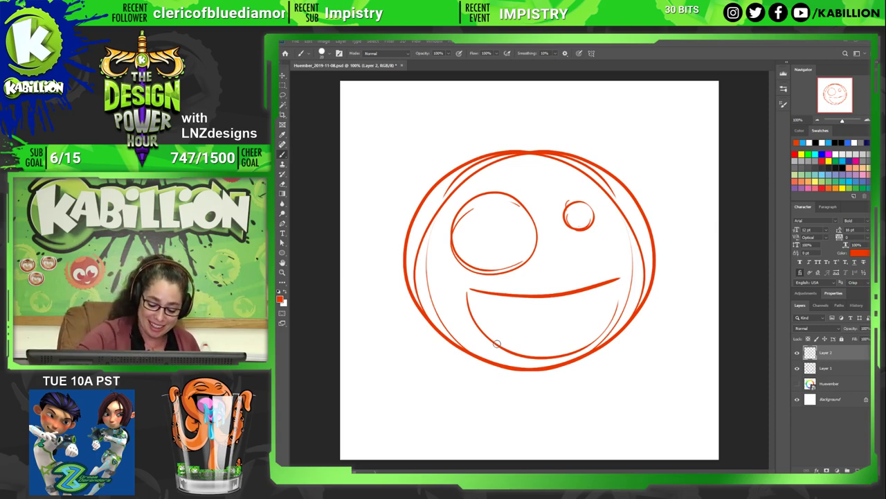
# Draw the long tongue curling down below the face, redoing one stroke.
pyautogui.moveTo(494, 327)
pyautogui.mouseDown()
pyautogui.moveTo(606, 321)
pyautogui.moveTo(663, 355)
pyautogui.mouseUp()
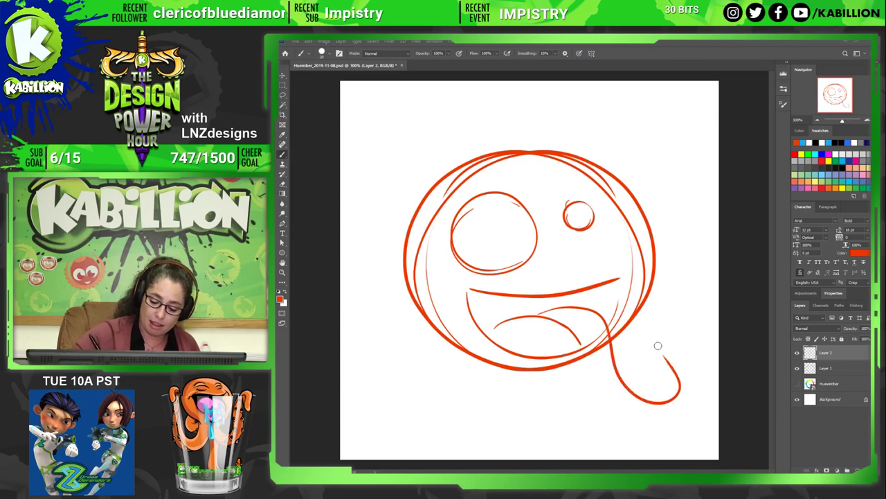
pyautogui.hotkey('ctrl', 'z')
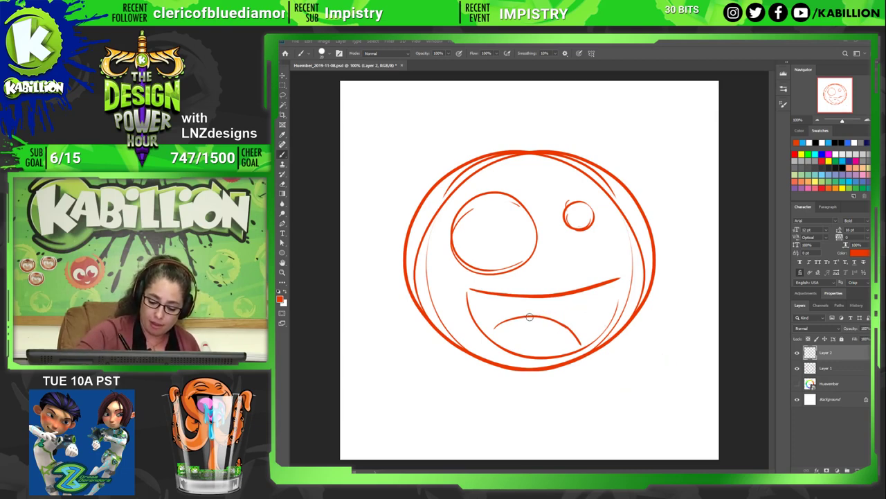
pyautogui.moveTo(529, 315)
pyautogui.mouseDown()
pyautogui.moveTo(613, 331)
pyautogui.moveTo(646, 409)
pyautogui.mouseUp()
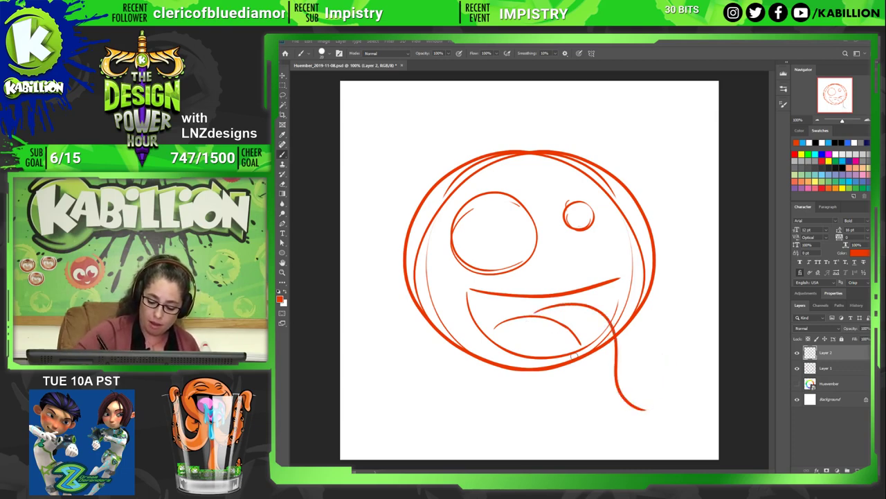
pyautogui.moveTo(546, 358)
pyautogui.mouseDown()
pyautogui.moveTo(551, 389)
pyautogui.moveTo(610, 433)
pyautogui.moveTo(647, 382)
pyautogui.moveTo(624, 383)
pyautogui.moveTo(675, 400)
pyautogui.moveTo(668, 426)
pyautogui.moveTo(581, 431)
pyautogui.moveTo(542, 378)
pyautogui.mouseUp()
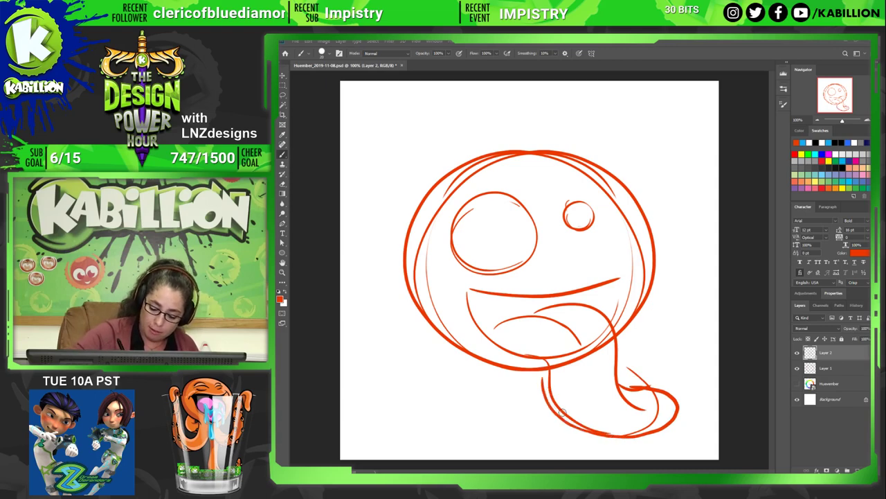
pyautogui.moveTo(562, 413); pyautogui.dragTo(545, 364)
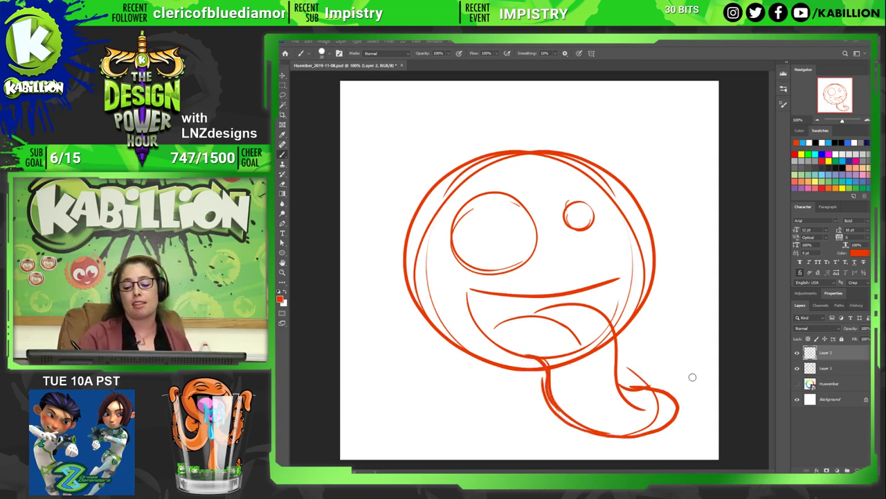
# Erase the rough strokes along the tongue's lower-left and bottom outline.
pyautogui.press('e')
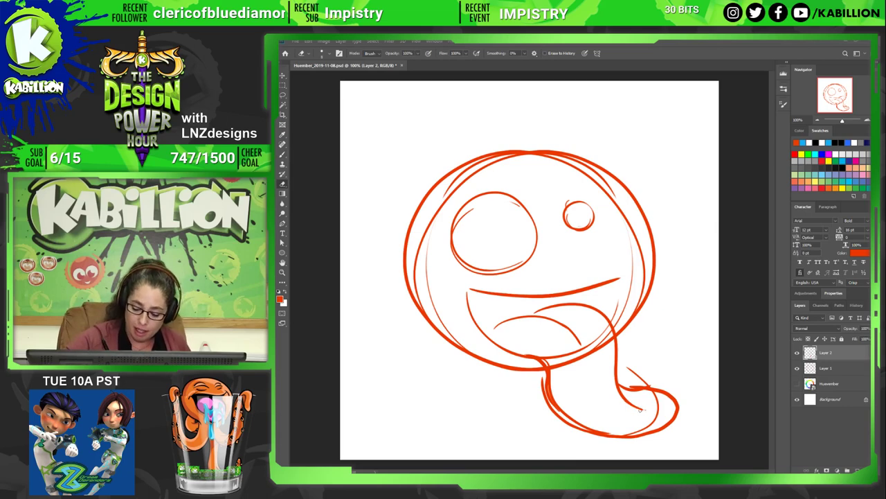
pyautogui.moveTo(641, 409); pyautogui.dragTo(639, 409)
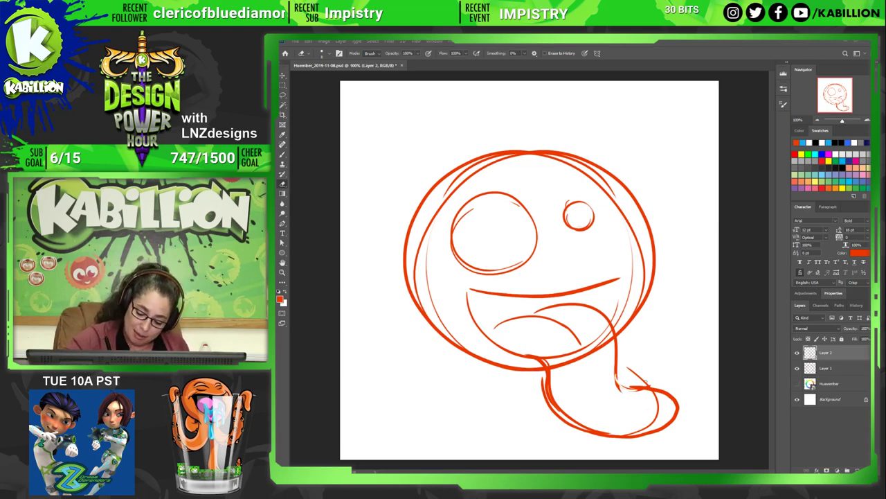
pyautogui.moveTo(643, 388); pyautogui.dragTo(626, 372)
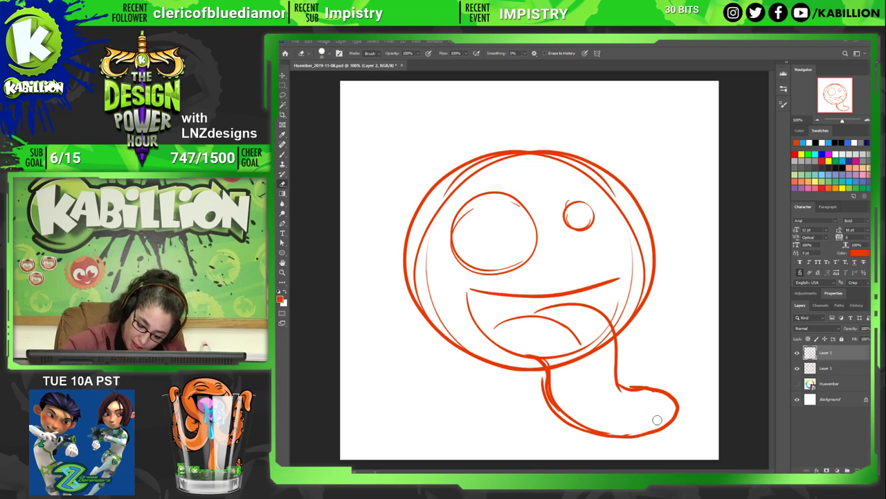
pyautogui.moveTo(541, 386)
pyautogui.mouseDown()
pyautogui.moveTo(575, 429)
pyautogui.moveTo(624, 442)
pyautogui.mouseUp()
pyautogui.moveTo(571, 425); pyautogui.dragTo(697, 403)
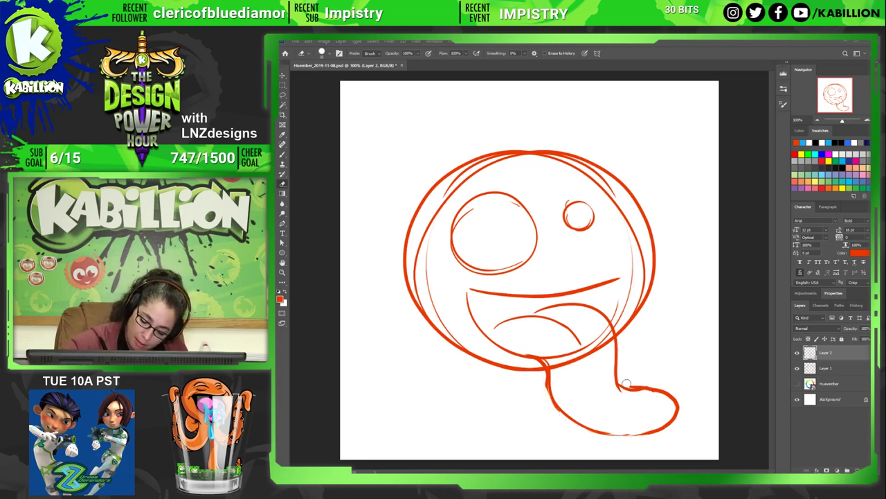
pyautogui.press('b')
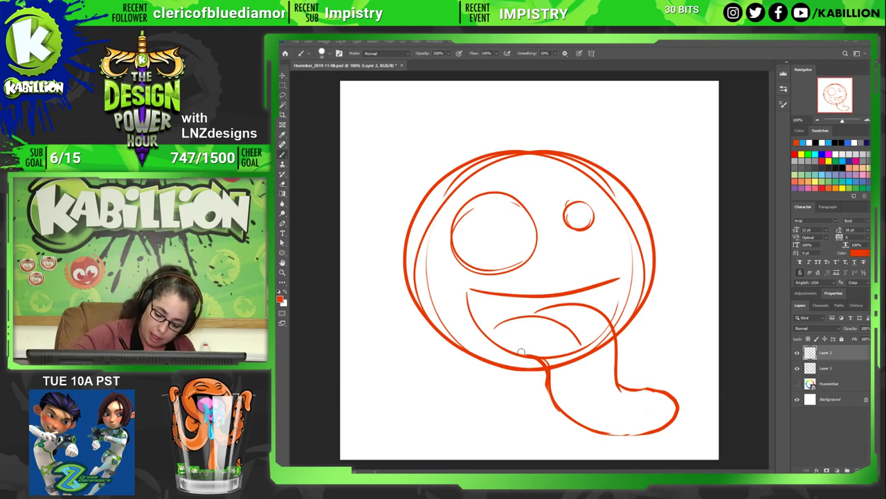
# Ink the tongue outline thickly and fill the upper mouth with solid orange-red.
pyautogui.moveTo(549, 388)
pyautogui.mouseDown()
pyautogui.moveTo(560, 415)
pyautogui.moveTo(652, 432)
pyautogui.moveTo(666, 392)
pyautogui.moveTo(618, 384)
pyautogui.moveTo(616, 336)
pyautogui.moveTo(594, 310)
pyautogui.moveTo(563, 304)
pyautogui.moveTo(532, 316)
pyautogui.mouseUp()
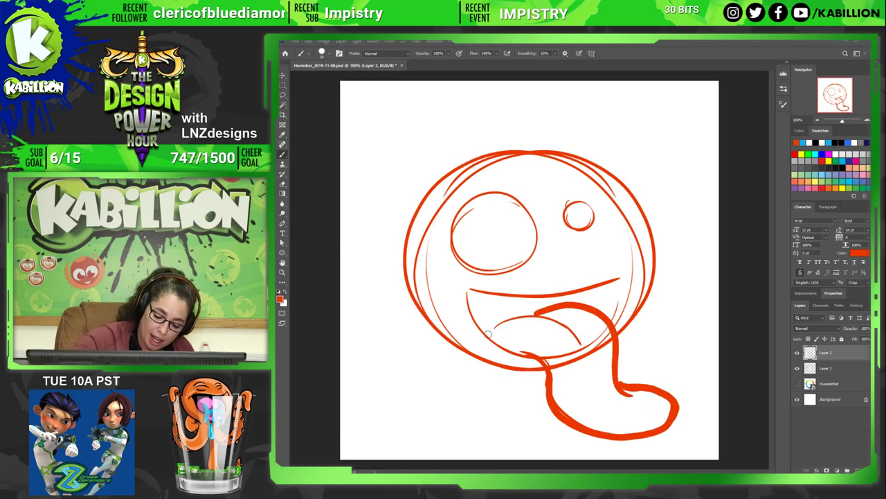
pyautogui.moveTo(488, 334)
pyautogui.mouseDown()
pyautogui.moveTo(504, 322)
pyautogui.moveTo(555, 321)
pyautogui.mouseUp()
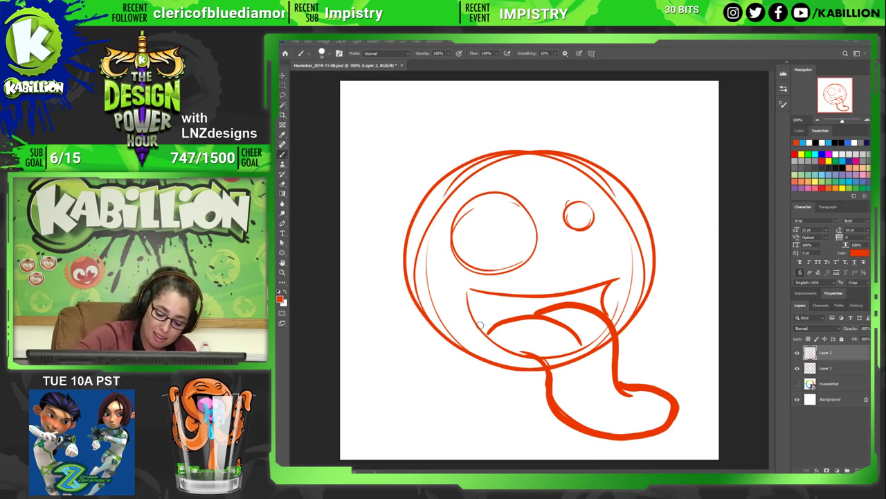
pyautogui.moveTo(480, 321)
pyautogui.mouseDown()
pyautogui.moveTo(513, 299)
pyautogui.moveTo(597, 296)
pyautogui.mouseUp()
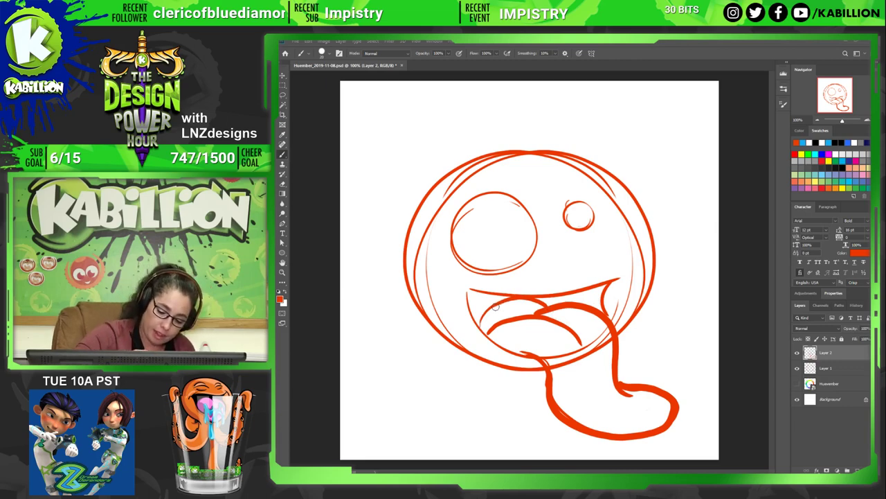
pyautogui.moveTo(494, 306)
pyautogui.mouseDown()
pyautogui.moveTo(512, 302)
pyautogui.moveTo(508, 310)
pyautogui.moveTo(468, 292)
pyautogui.moveTo(510, 300)
pyautogui.moveTo(478, 319)
pyautogui.mouseUp()
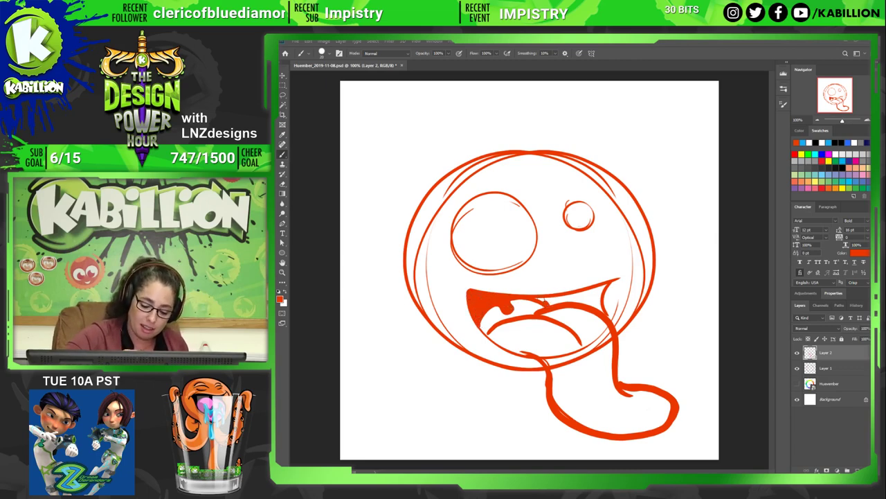
pyautogui.moveTo(544, 300); pyautogui.dragTo(603, 285)
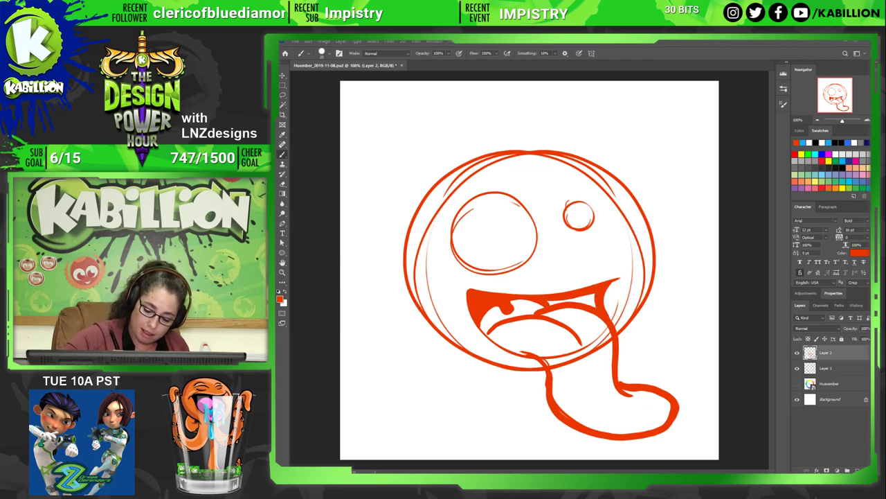
pyautogui.moveTo(583, 302); pyautogui.dragTo(551, 303)
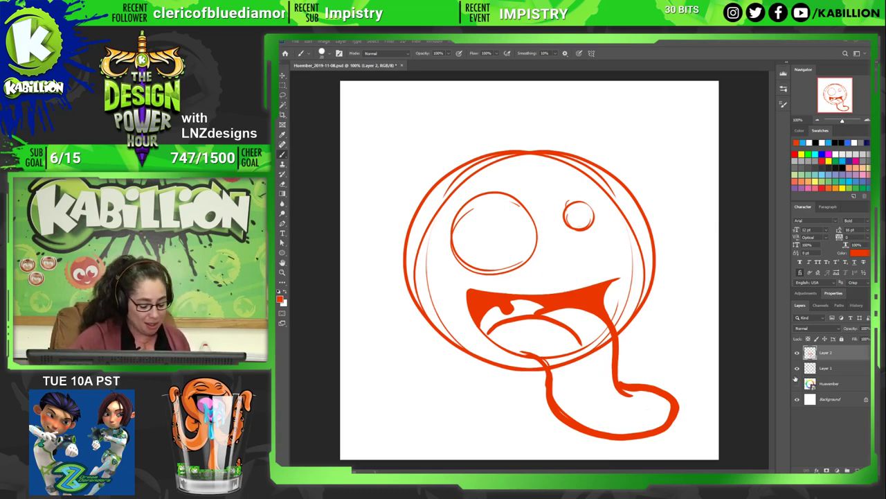
# Erase overlapping sketch lines where the tongue meets the face on Layers 1 and 2.
pyautogui.click(825, 367)
pyautogui.press('e')
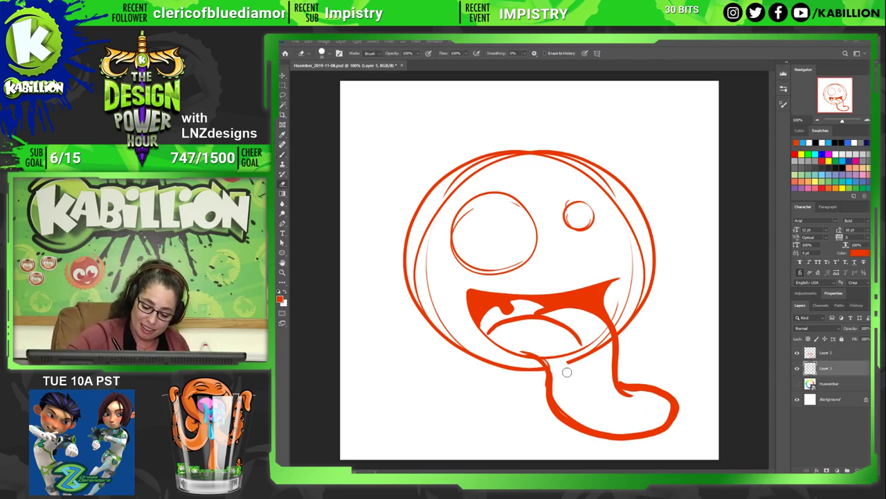
pyautogui.moveTo(566, 367)
pyautogui.mouseDown()
pyautogui.moveTo(579, 345)
pyautogui.moveTo(603, 351)
pyautogui.mouseUp()
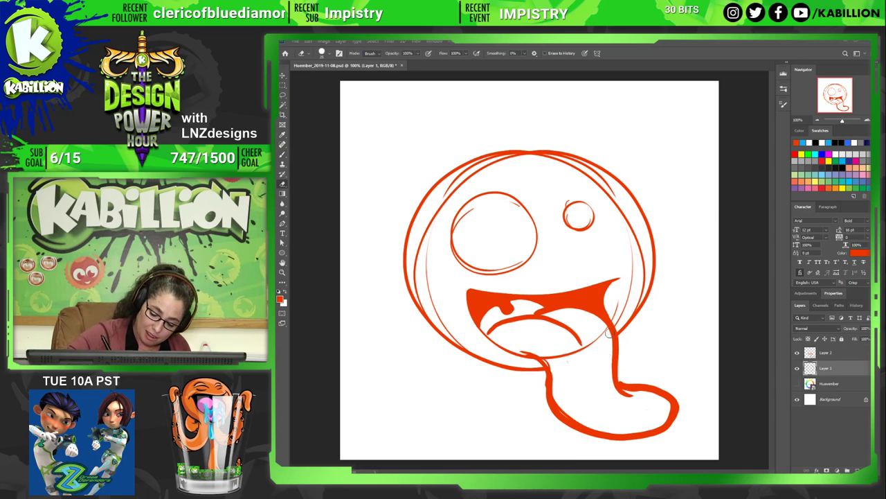
pyautogui.click(827, 353)
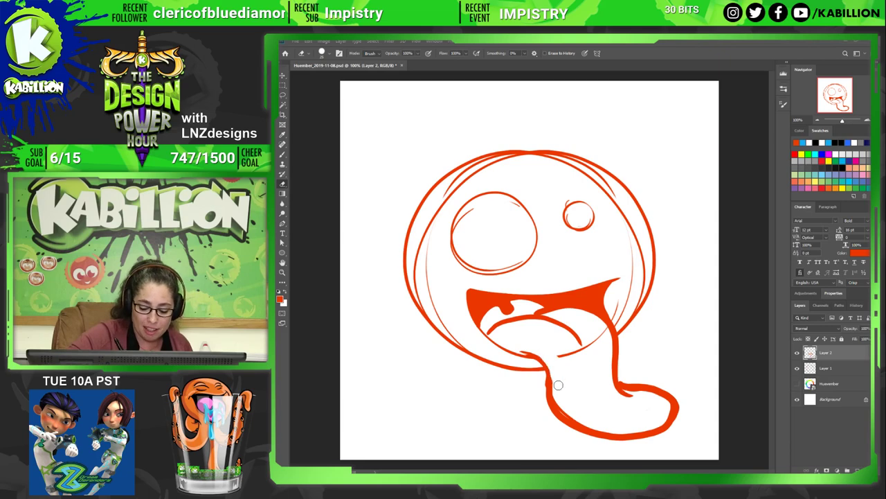
pyautogui.moveTo(556, 352)
pyautogui.mouseDown()
pyautogui.moveTo(579, 350)
pyautogui.moveTo(588, 337)
pyautogui.mouseUp()
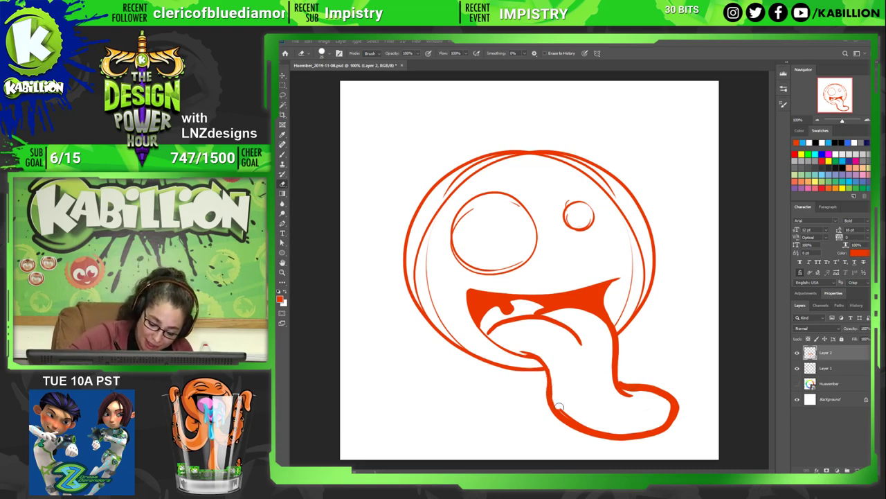
# Trim the tongue's bottom-left outline and dab the first spot on the tongue tip.
pyautogui.moveTo(559, 408); pyautogui.dragTo(578, 421)
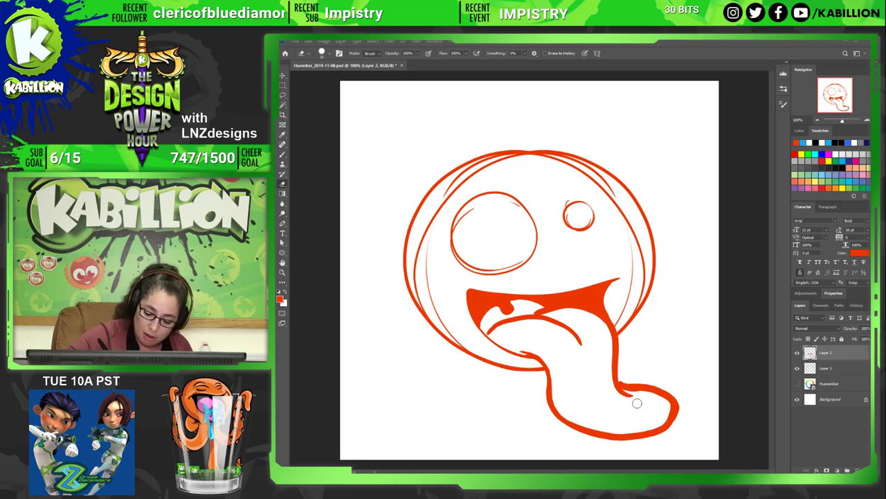
pyautogui.press('b')
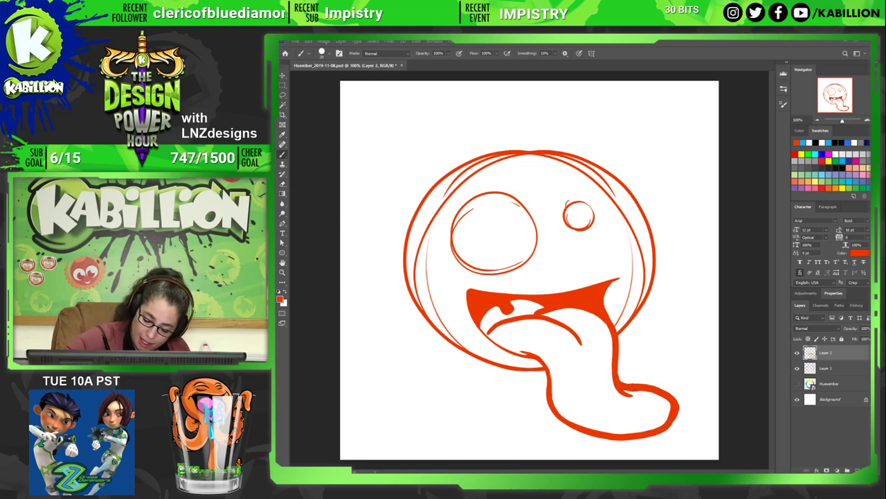
pyautogui.click(643, 408)
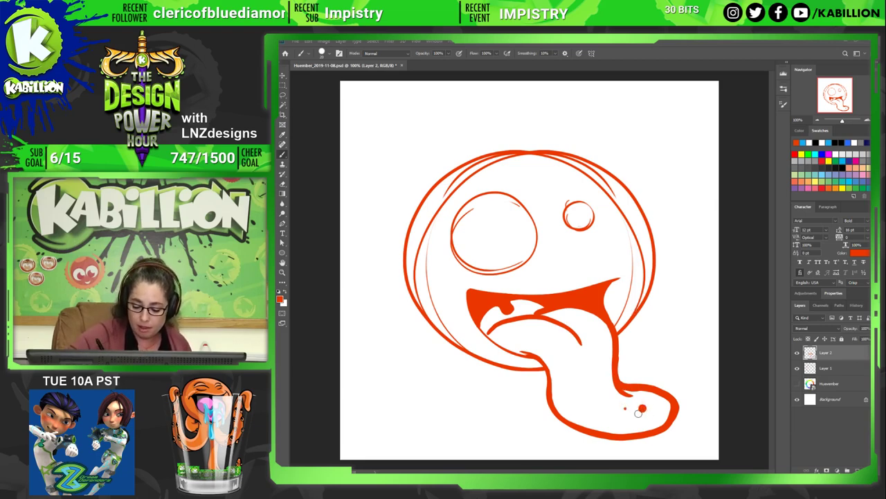
# Add orange-red spots along the tongue, from the tip up toward the mouth.
pyautogui.click(626, 413)
pyautogui.click(599, 407)
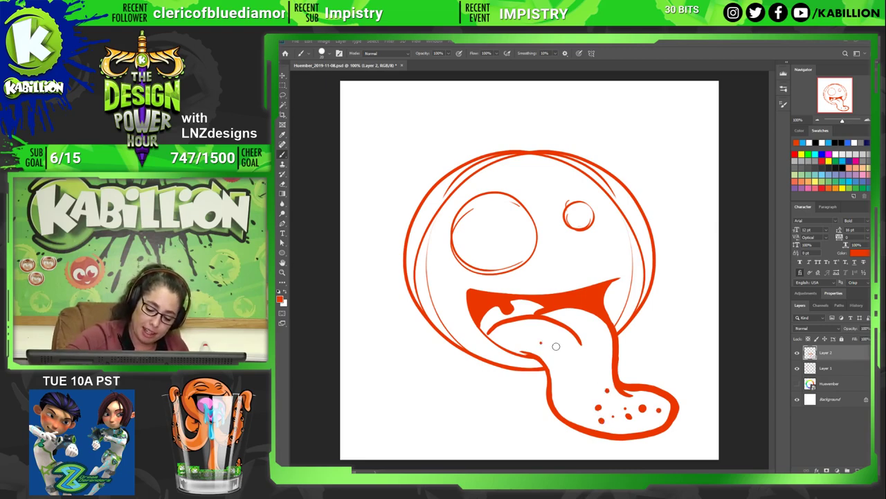
pyautogui.click(577, 354)
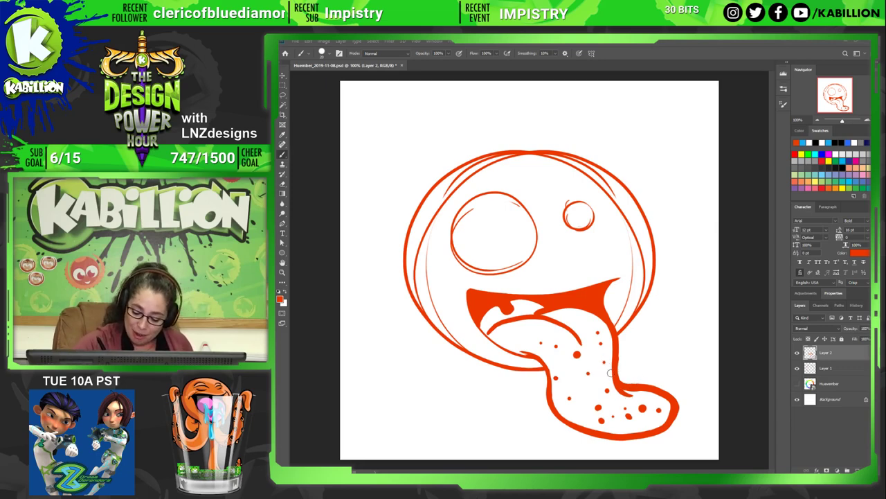
pyautogui.press('e')
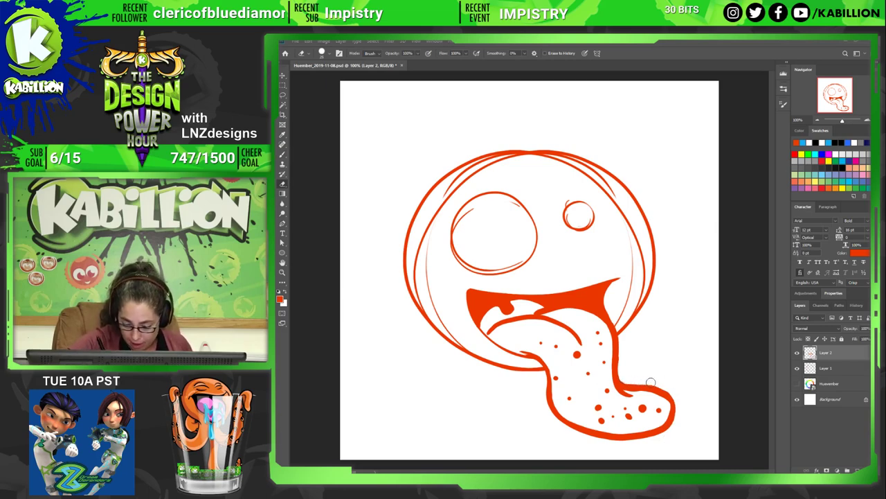
pyautogui.press('b')
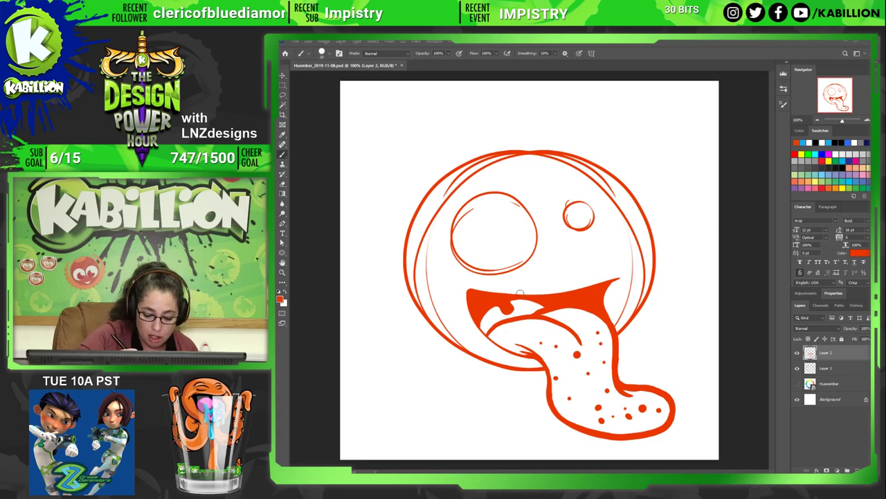
pyautogui.press('e')
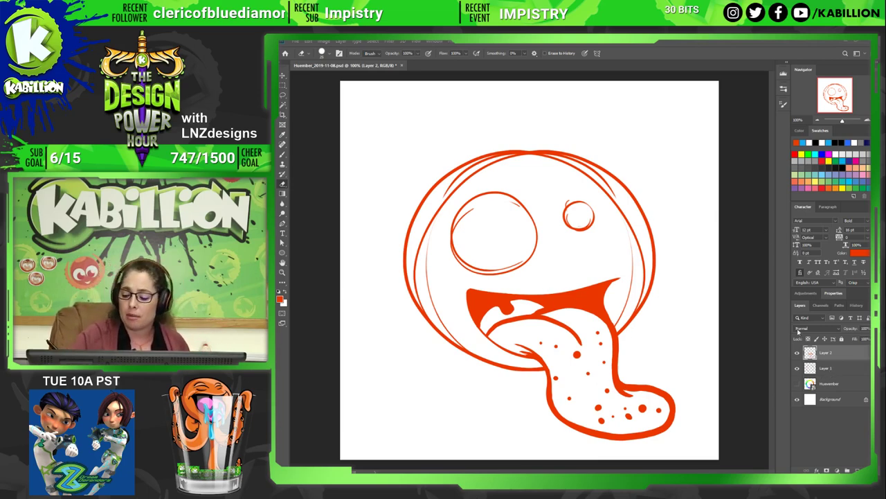
# Add a new layer above Layer 1 and enlarge the brush for the pupils.
pyautogui.click(841, 369)
pyautogui.click(854, 470)
pyautogui.press('b')
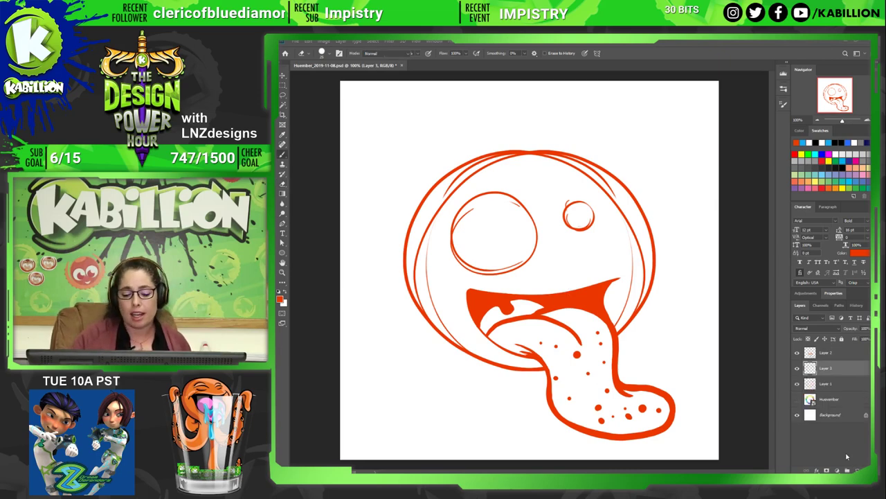
pyautogui.press(']')
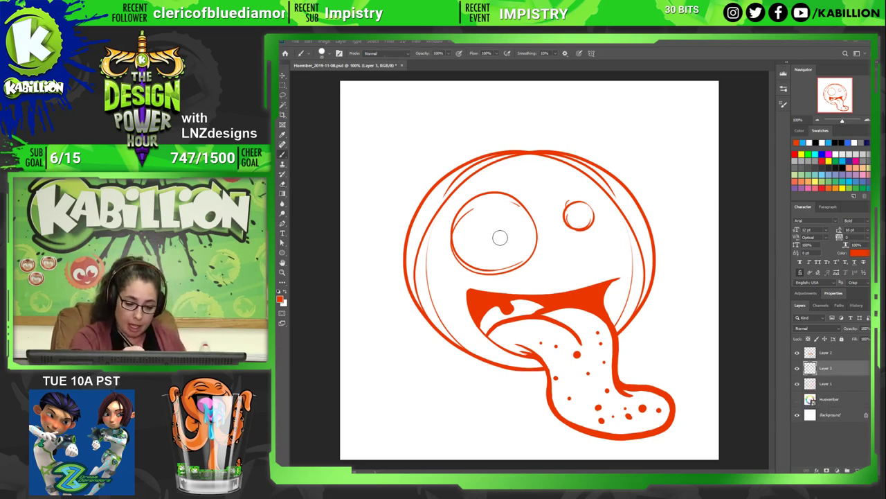
pyautogui.press(']')
pyautogui.press(']')
# Paint solid red pupils in the large left eye and the small right eye.
pyautogui.moveTo(496, 232); pyautogui.dragTo(494, 231)
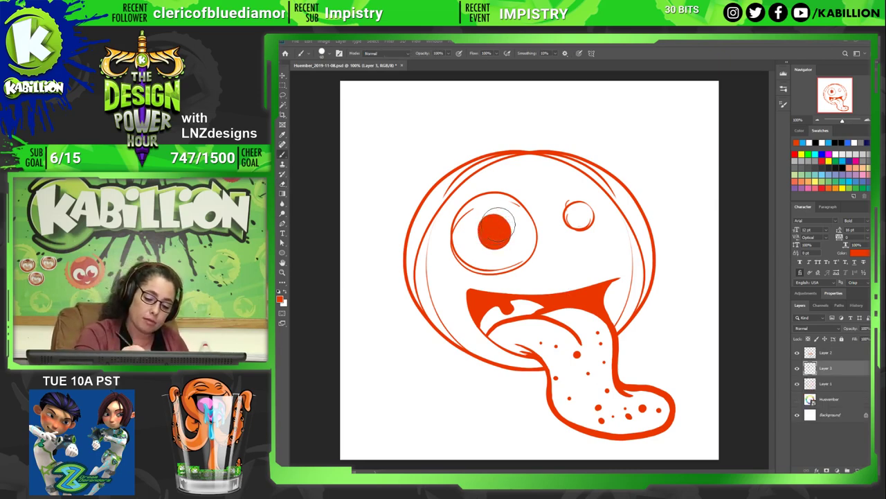
pyautogui.press('[')
pyautogui.press('[')
pyautogui.press('[')
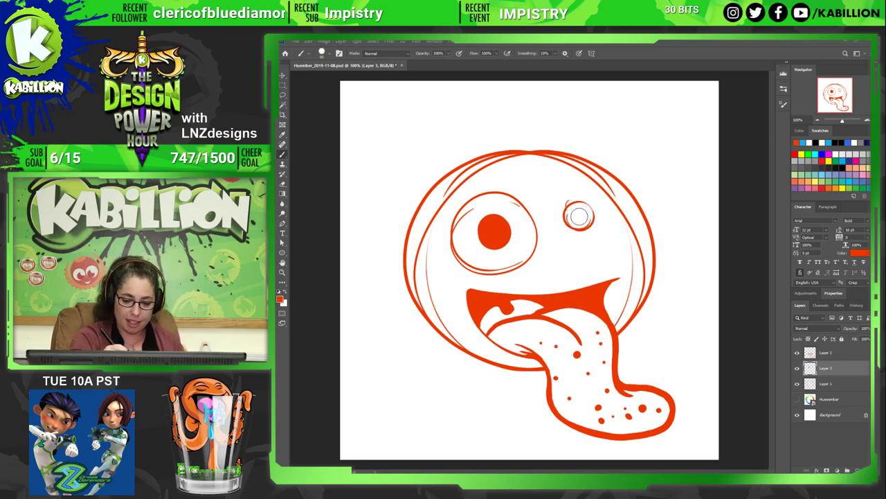
pyautogui.moveTo(579, 216); pyautogui.dragTo(580, 215)
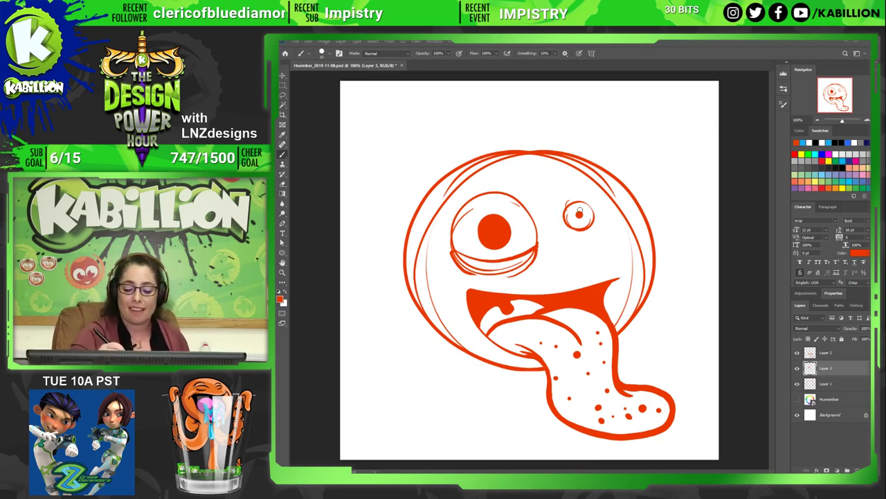
pyautogui.press('e')
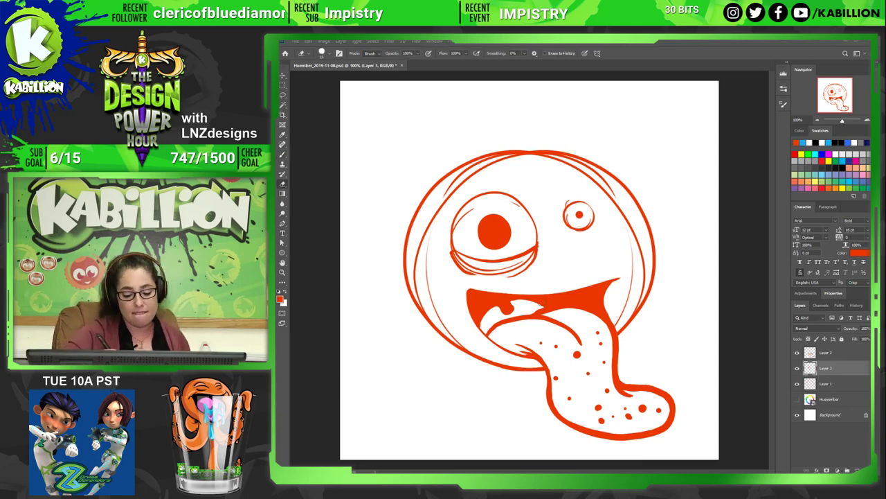
# Merge Layer 3 into Layer 2, then erase stray eyelid strokes and the right eye's lower outline.
pyautogui.keyDown('ctrl'); pyautogui.click(829, 360); pyautogui.keyUp('ctrl')
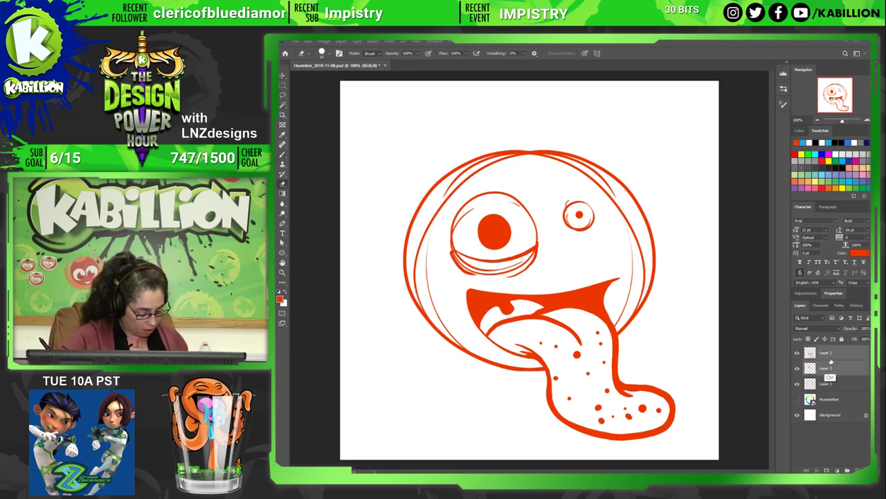
pyautogui.hotkey('ctrl', 'e')
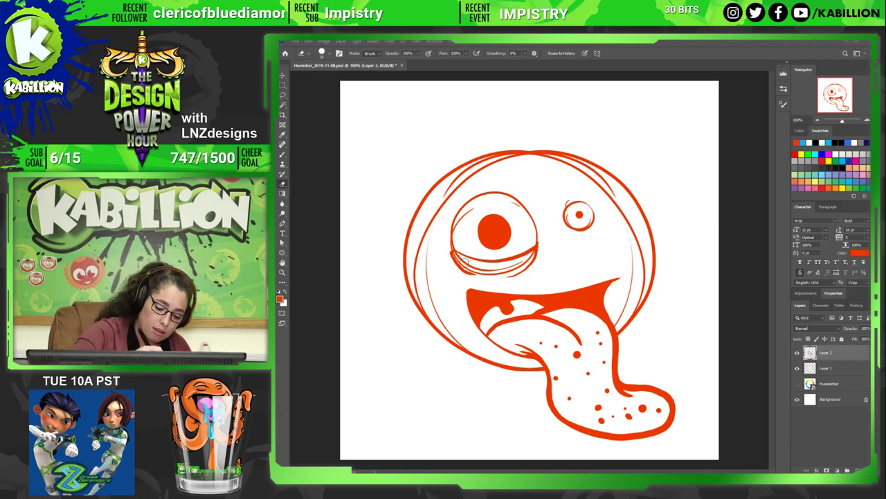
pyautogui.moveTo(463, 260)
pyautogui.mouseDown()
pyautogui.moveTo(499, 272)
pyautogui.moveTo(527, 261)
pyautogui.moveTo(477, 263)
pyautogui.moveTo(467, 273)
pyautogui.moveTo(451, 254)
pyautogui.moveTo(487, 279)
pyautogui.mouseUp()
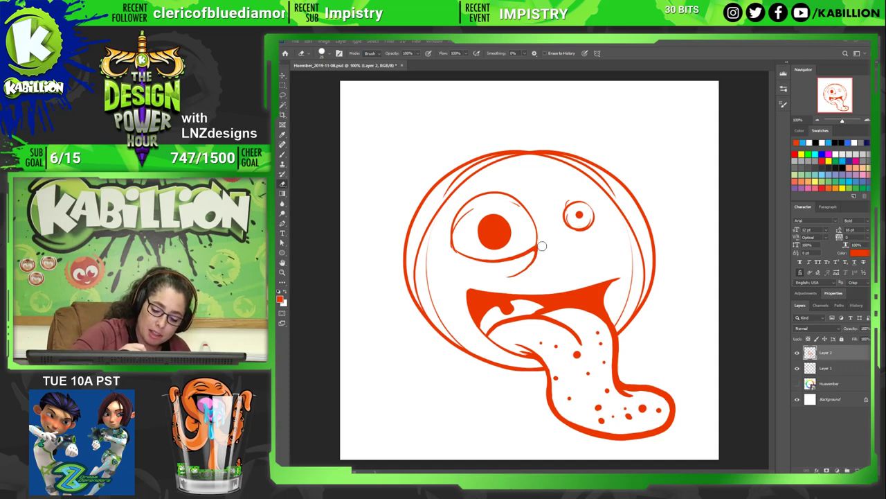
pyautogui.moveTo(542, 246); pyautogui.dragTo(506, 275)
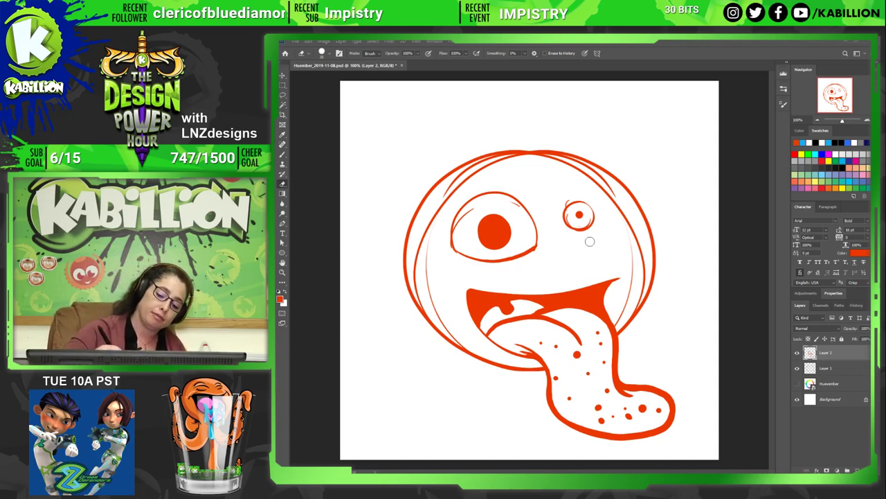
pyautogui.moveTo(558, 228); pyautogui.dragTo(595, 229)
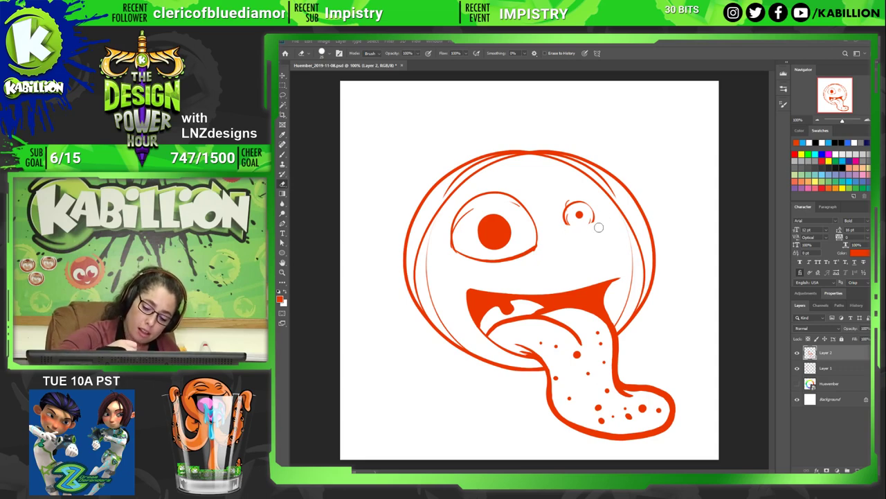
# Thicken the left eye's bottom outline, trying and erasing a curved line beneath it.
pyautogui.press('b')
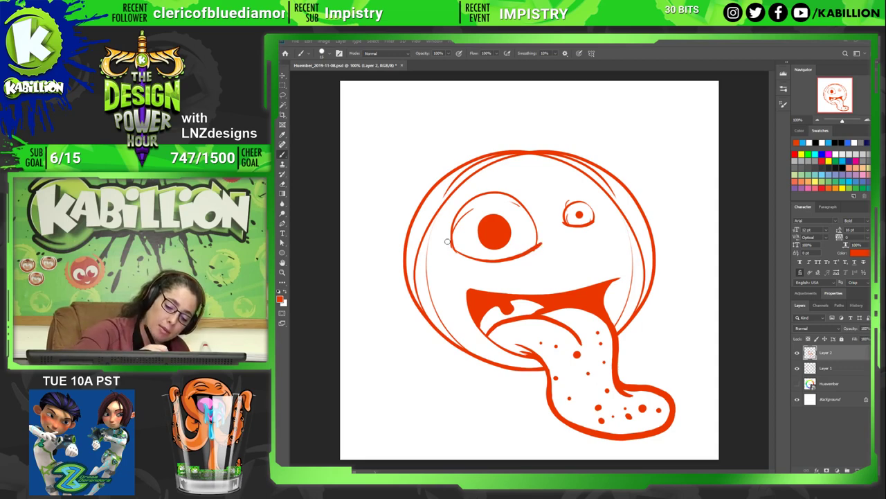
pyautogui.moveTo(449, 241); pyautogui.dragTo(533, 260)
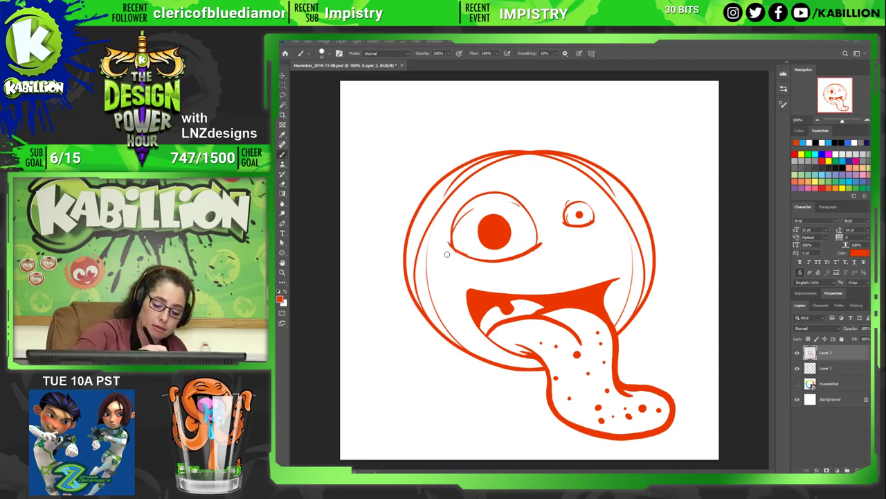
pyautogui.moveTo(463, 270); pyautogui.dragTo(520, 273)
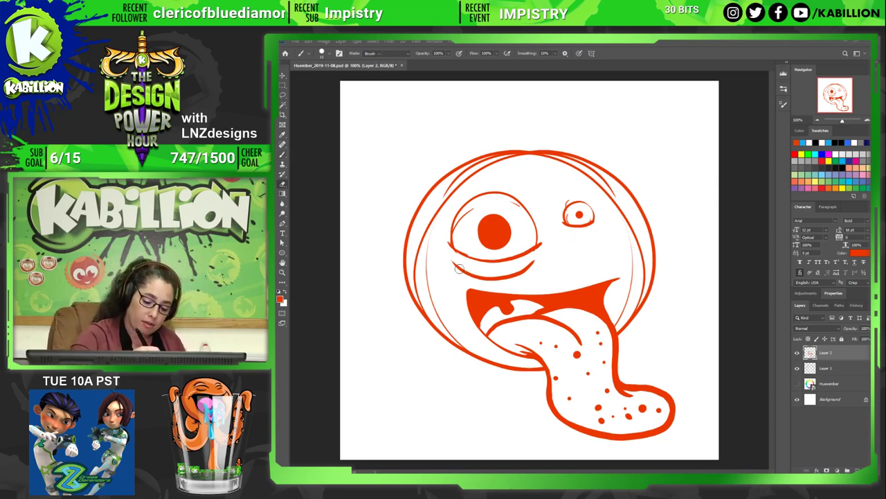
pyautogui.press('e')
pyautogui.moveTo(454, 263); pyautogui.dragTo(529, 267)
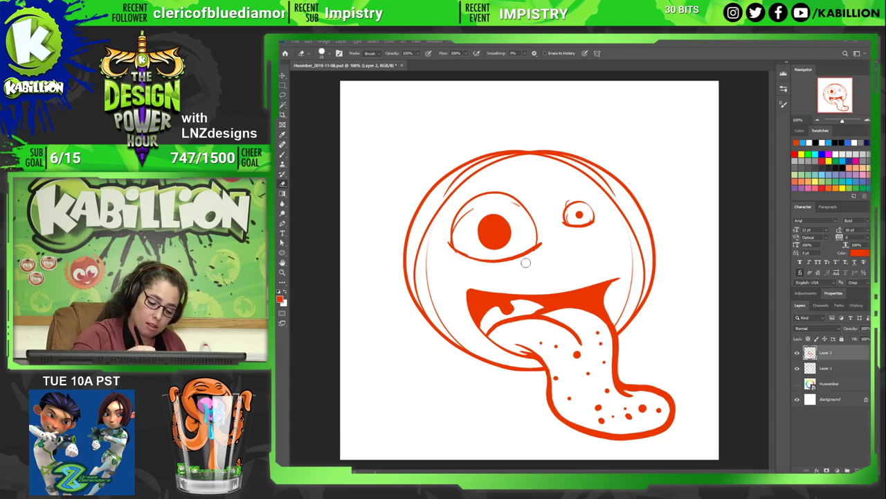
pyautogui.press('b')
# Try and undo strokes running from the left eye toward the mouth.
pyautogui.moveTo(445, 243); pyautogui.dragTo(461, 284)
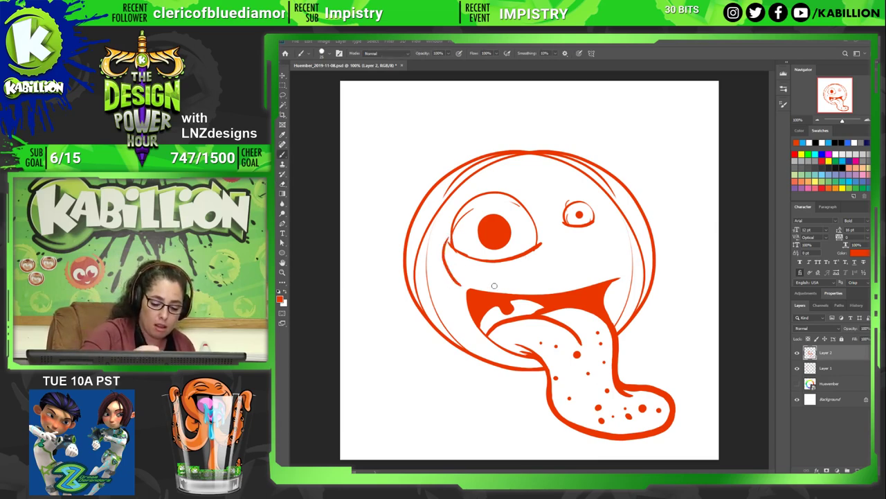
pyautogui.hotkey('ctrl', 'z')
pyautogui.moveTo(448, 242)
pyautogui.mouseDown()
pyautogui.moveTo(468, 277)
pyautogui.moveTo(522, 280)
pyautogui.mouseUp()
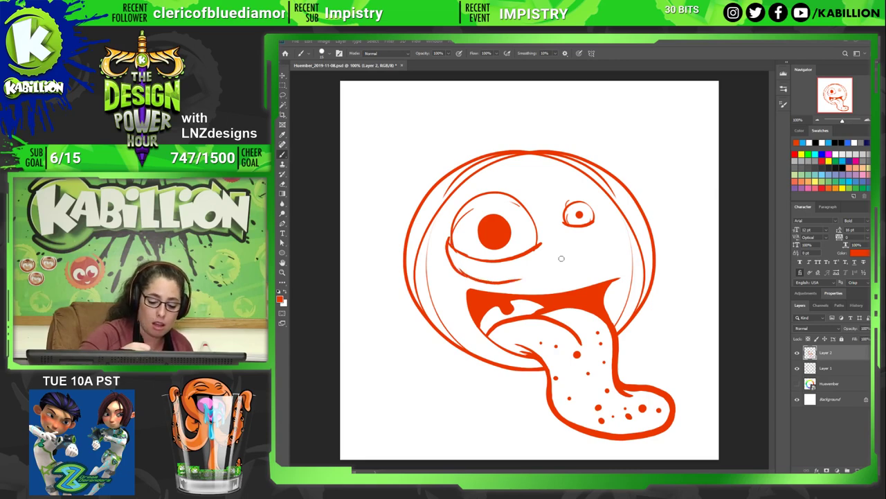
pyautogui.hotkey('ctrl', 'z')
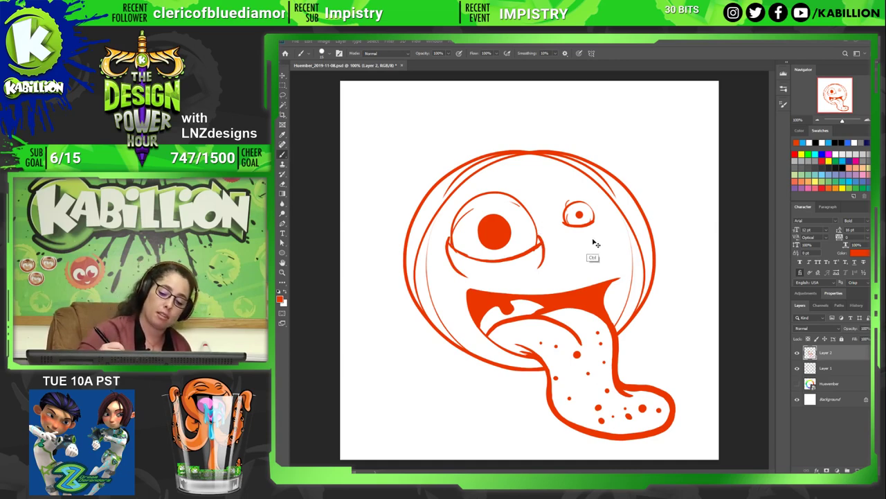
pyautogui.hotkey('ctrl', 'z')
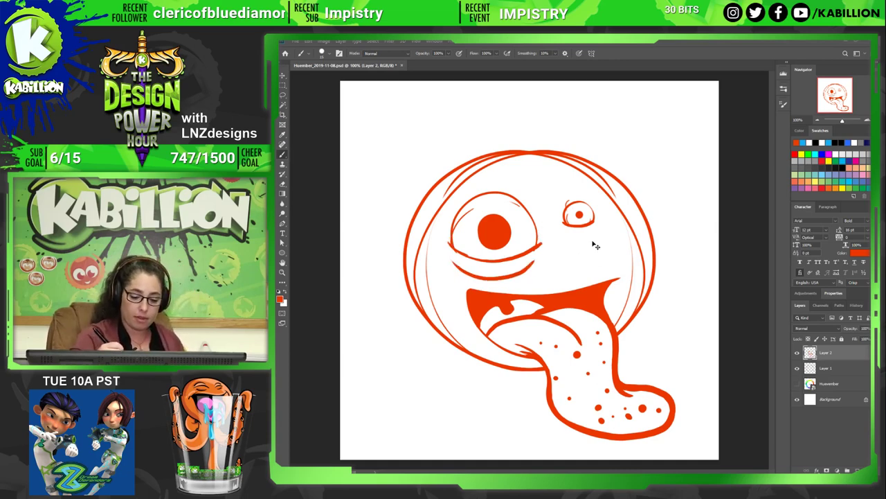
pyautogui.hotkey('ctrl', 'shift', 'z')
pyautogui.hotkey('ctrl', 'z')
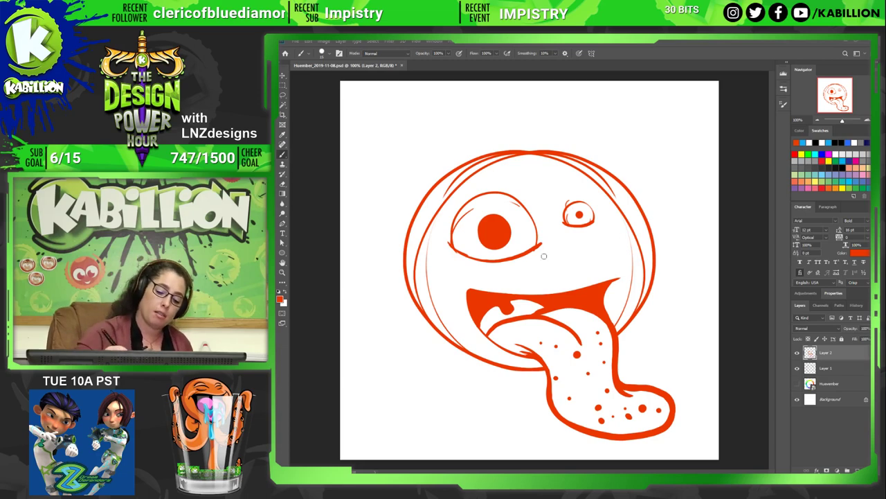
pyautogui.click(825, 368)
pyautogui.press('e')
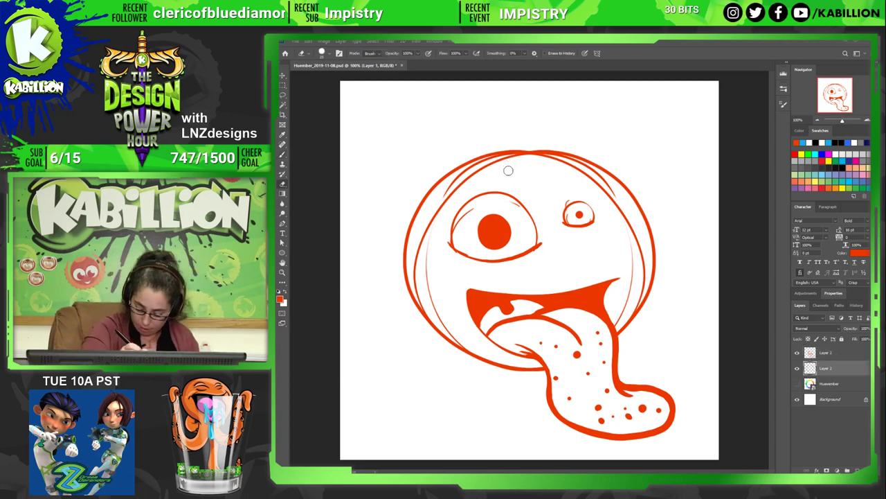
# Erase the faint doubled sketch lines along the head's top and right side on Layer 1.
pyautogui.moveTo(507, 164)
pyautogui.mouseDown()
pyautogui.moveTo(474, 174)
pyautogui.moveTo(476, 337)
pyautogui.moveTo(427, 309)
pyautogui.moveTo(509, 161)
pyautogui.moveTo(638, 204)
pyautogui.mouseUp()
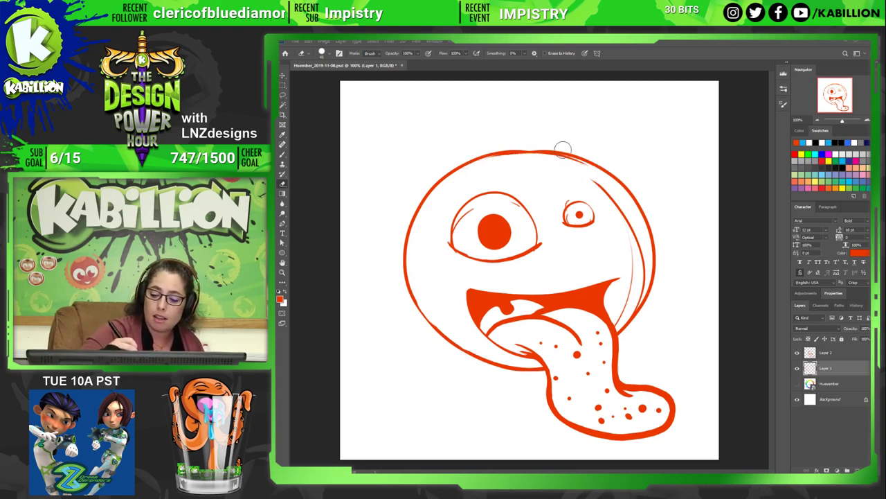
pyautogui.moveTo(564, 143); pyautogui.dragTo(651, 296)
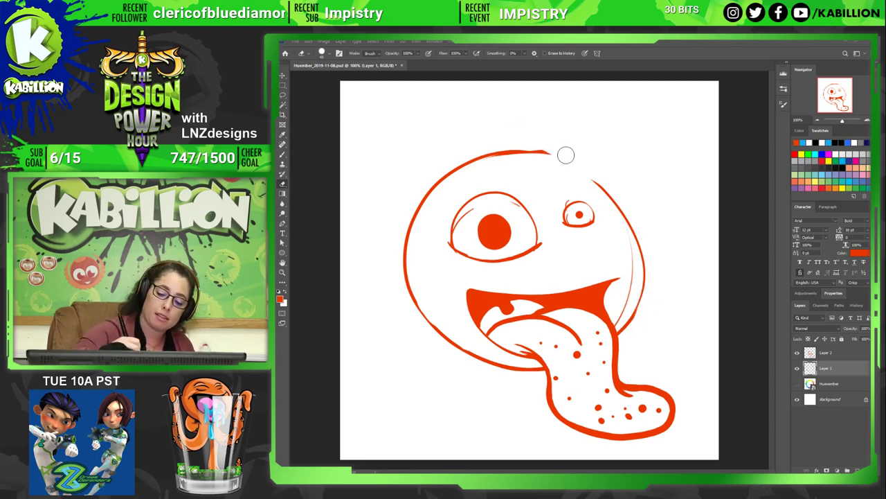
pyautogui.moveTo(566, 152)
pyautogui.mouseDown()
pyautogui.moveTo(534, 143)
pyautogui.moveTo(577, 167)
pyautogui.mouseUp()
# Brush a curved arc above and around the big left eye.
pyautogui.press('b')
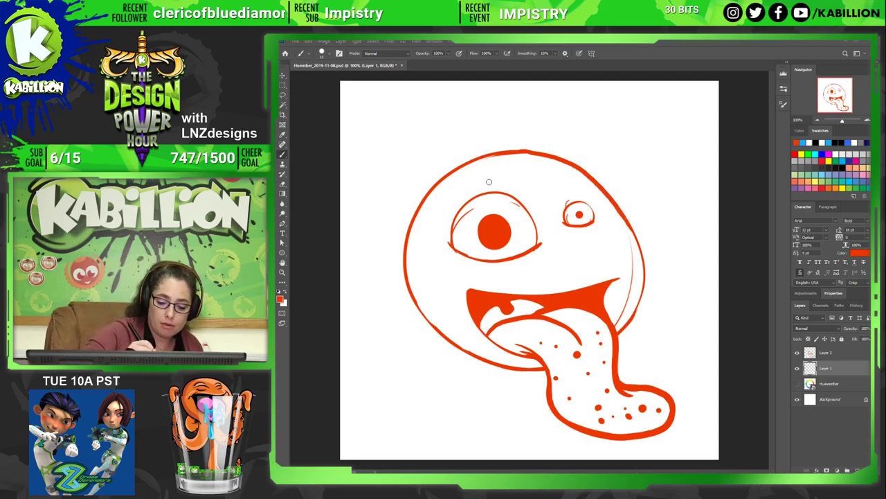
pyautogui.moveTo(488, 181)
pyautogui.mouseDown()
pyautogui.moveTo(455, 207)
pyautogui.moveTo(450, 239)
pyautogui.mouseUp()
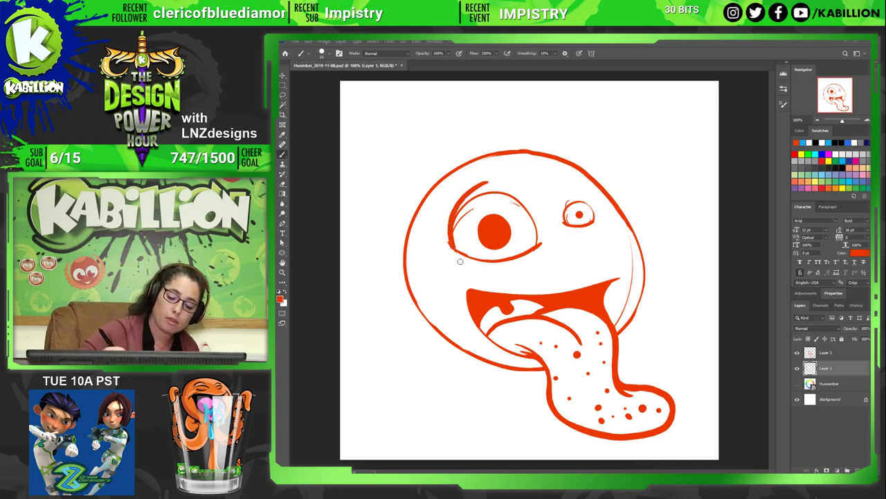
pyautogui.press('e')
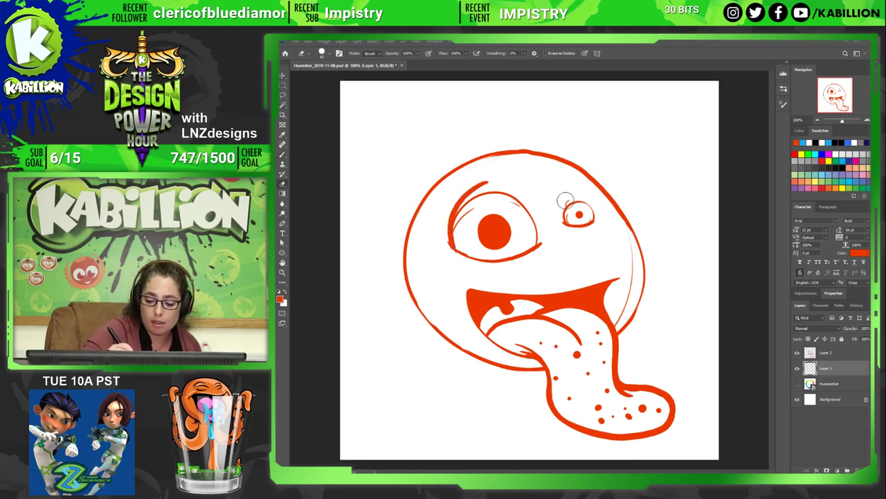
pyautogui.hotkey('alt', ']')
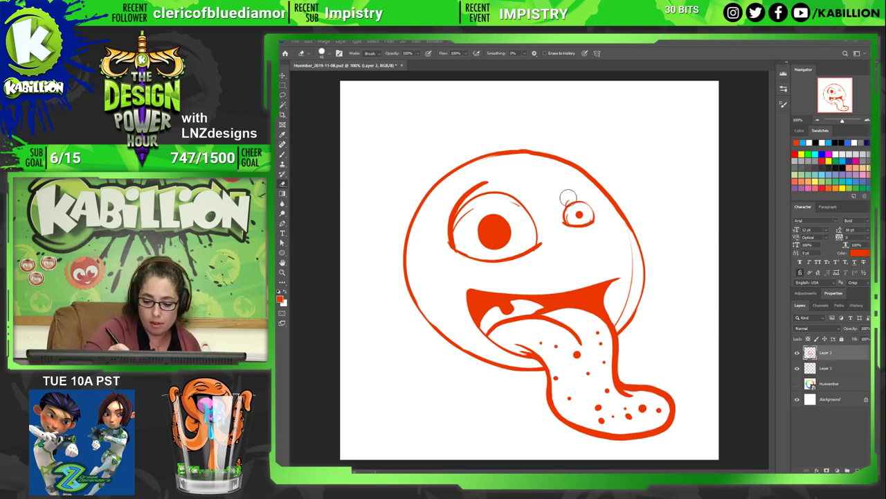
# Paint a thick eyebrow above the left eye and a stroke beneath it on Layer 2.
pyautogui.press('b')
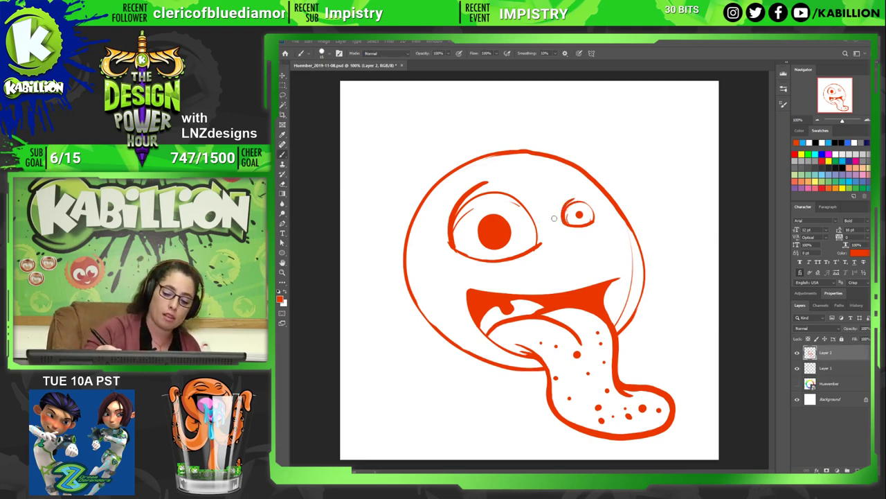
pyautogui.moveTo(520, 187)
pyautogui.mouseDown()
pyautogui.moveTo(475, 193)
pyautogui.moveTo(456, 215)
pyautogui.mouseUp()
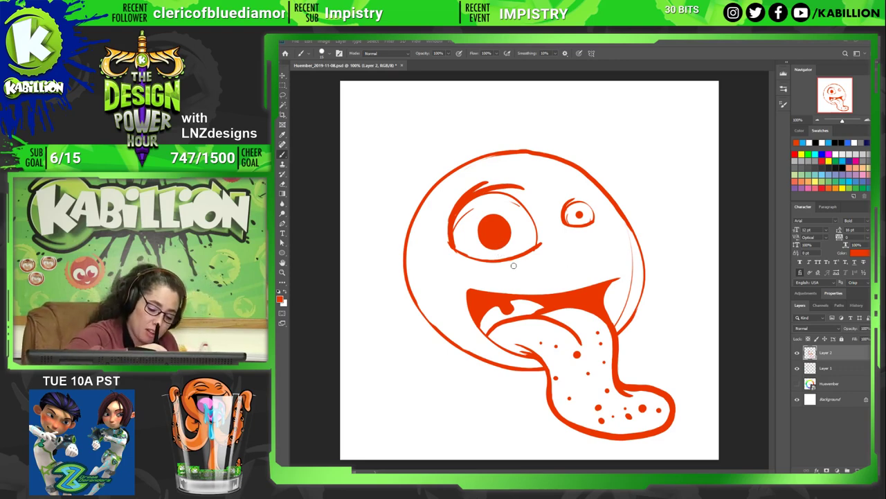
pyautogui.moveTo(513, 265); pyautogui.dragTo(473, 261)
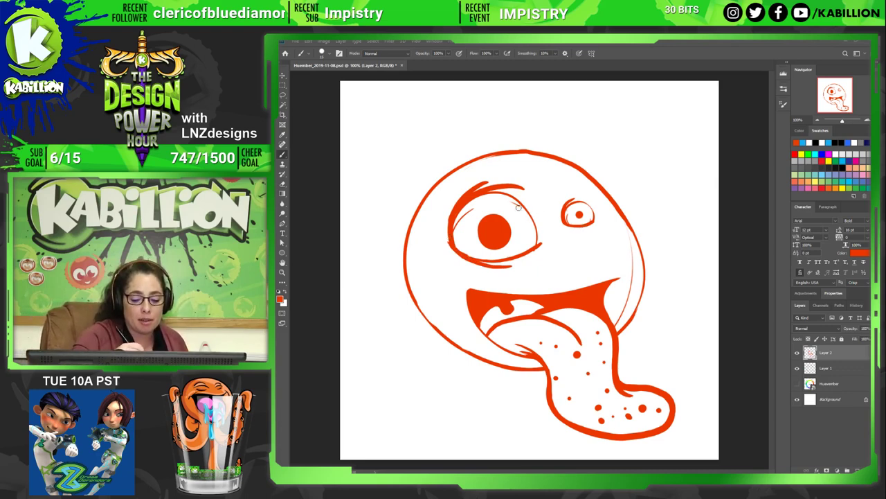
# Erase white highlights into both pupils and redraw the right edge of the left eye.
pyautogui.press('e')
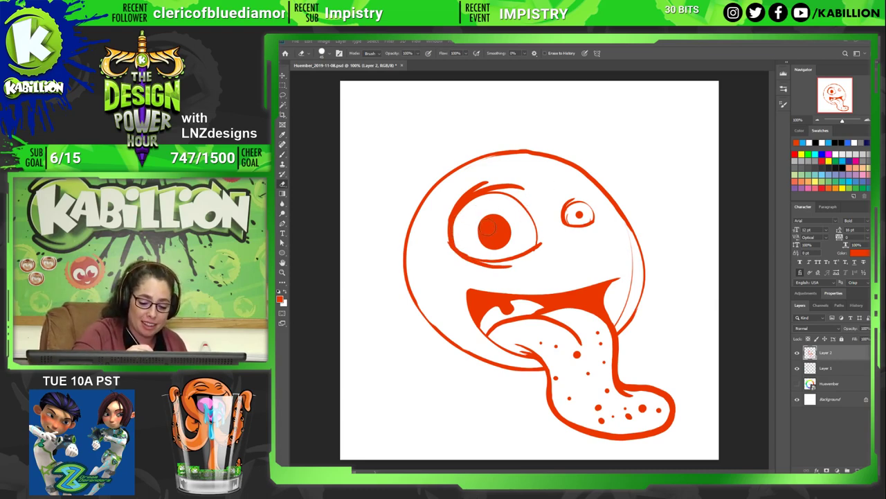
pyautogui.moveTo(489, 227); pyautogui.dragTo(492, 229)
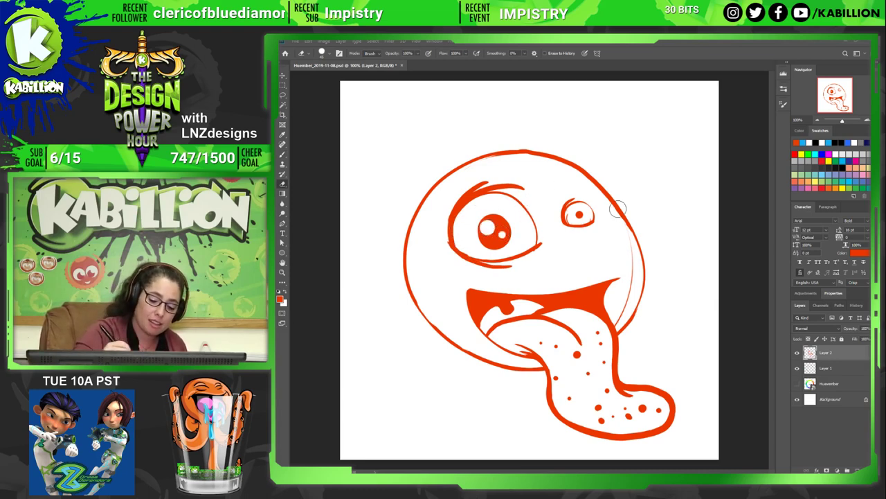
pyautogui.click(586, 212)
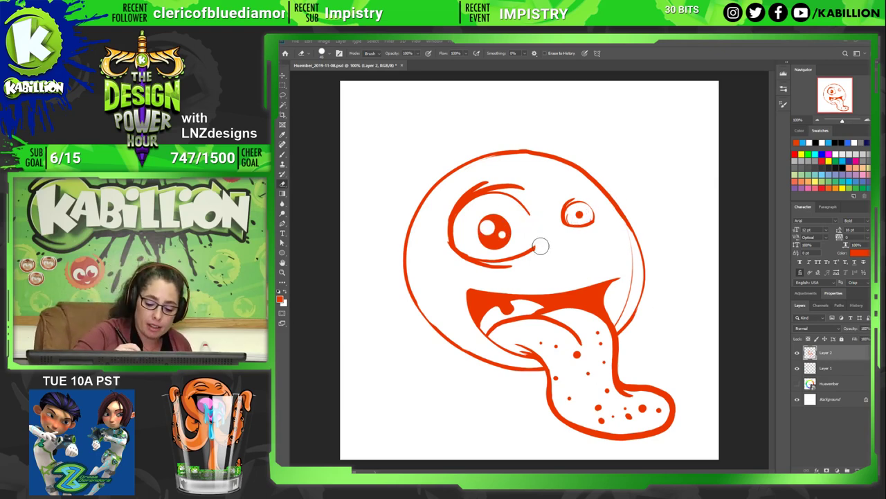
pyautogui.moveTo(540, 251); pyautogui.dragTo(521, 198)
pyautogui.press('b')
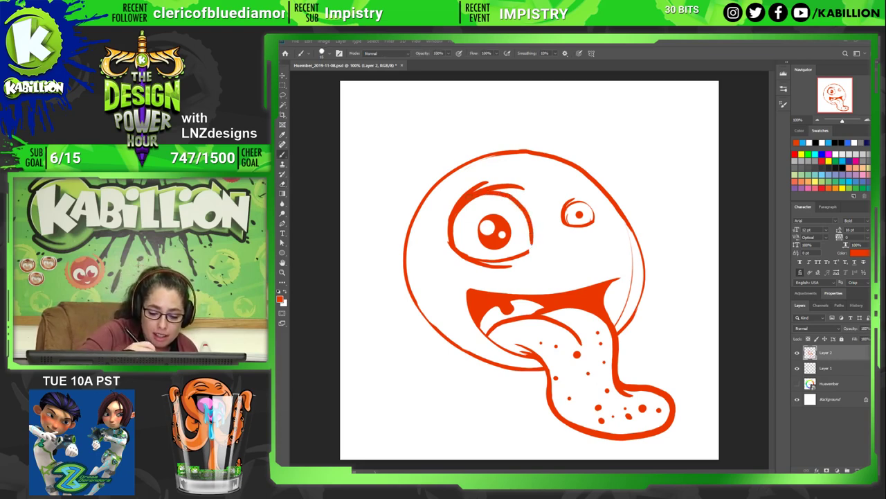
pyautogui.hotkey('ctrl', 'z')
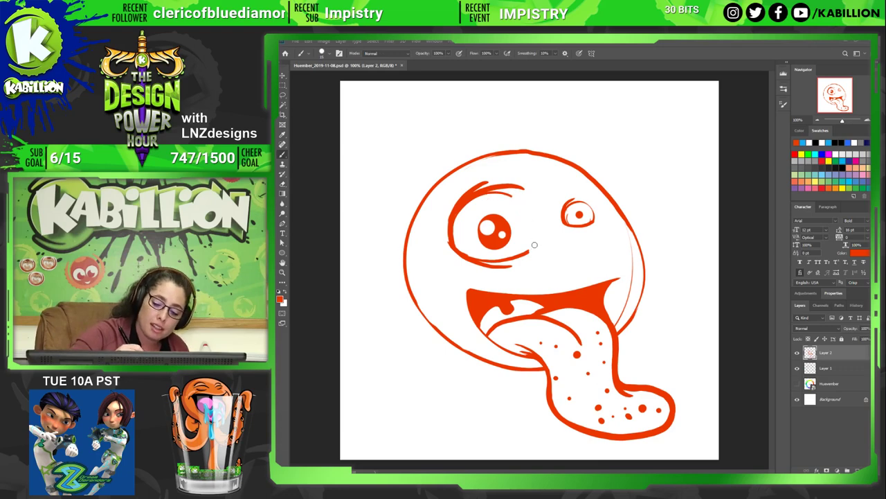
pyautogui.moveTo(534, 244)
pyautogui.mouseDown()
pyautogui.moveTo(529, 215)
pyautogui.moveTo(509, 195)
pyautogui.moveTo(484, 192)
pyautogui.mouseUp()
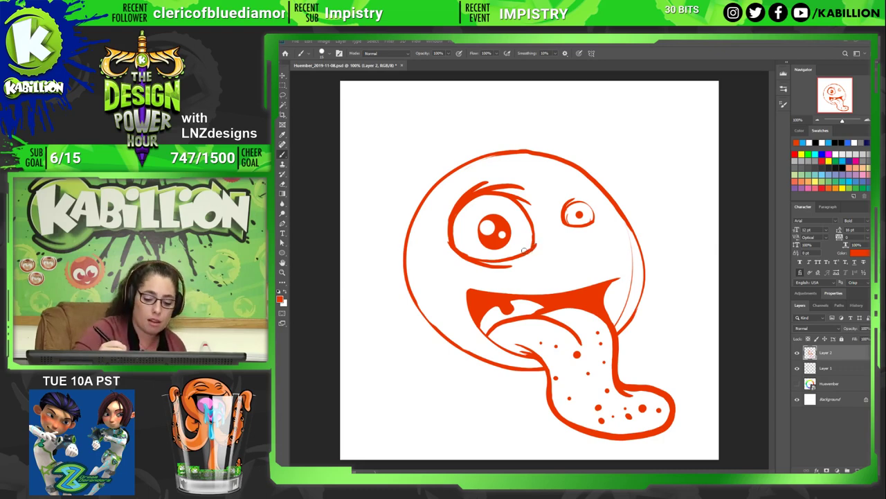
# Trim part of the small right eye's outline with the Eraser.
pyautogui.press('e')
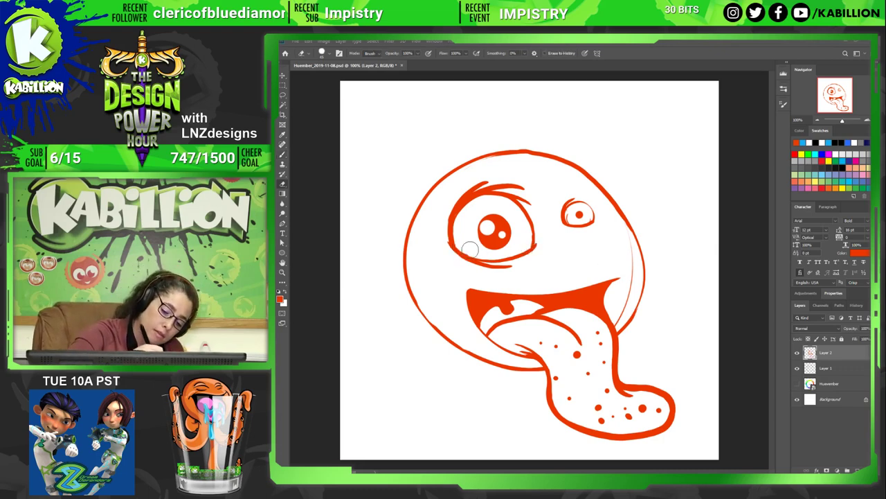
pyautogui.press('b')
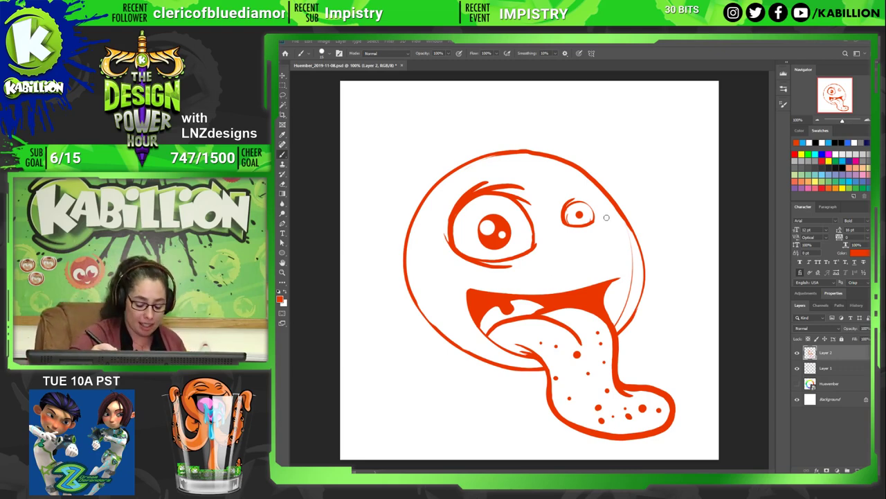
pyautogui.press('e')
pyautogui.moveTo(570, 210); pyautogui.dragTo(572, 217)
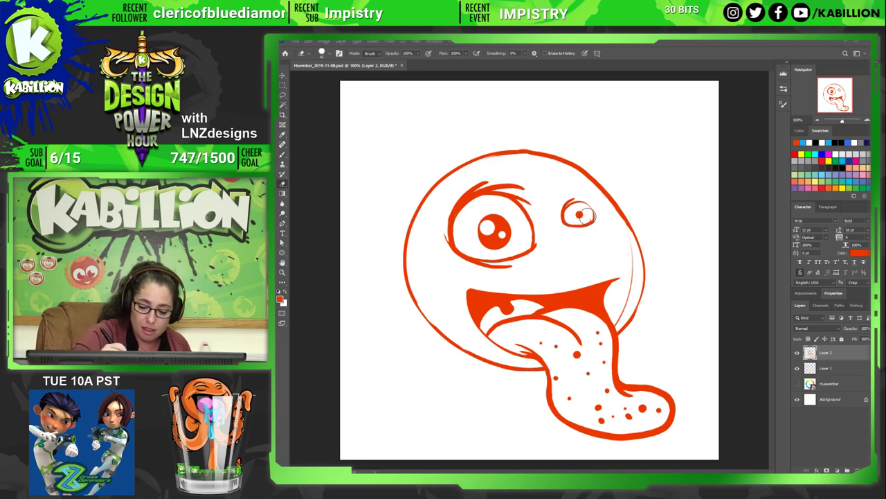
pyautogui.press('b')
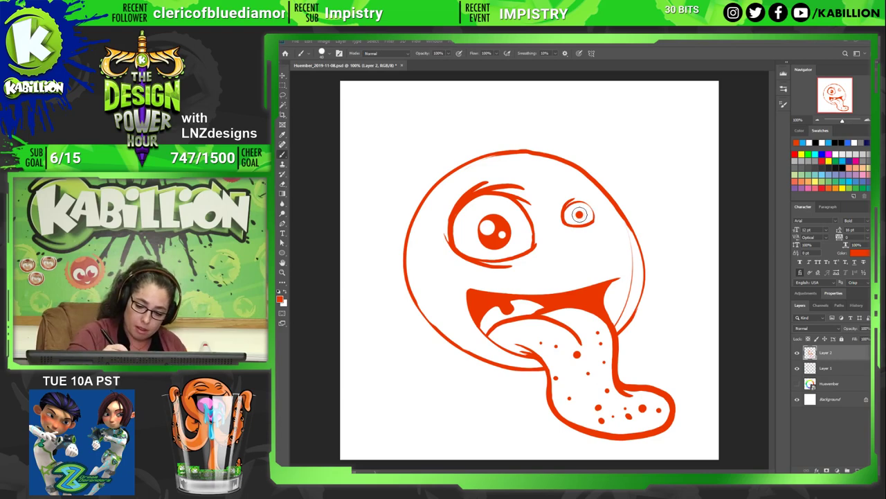
pyautogui.rightClick(579, 214)
pyautogui.click(579, 215)
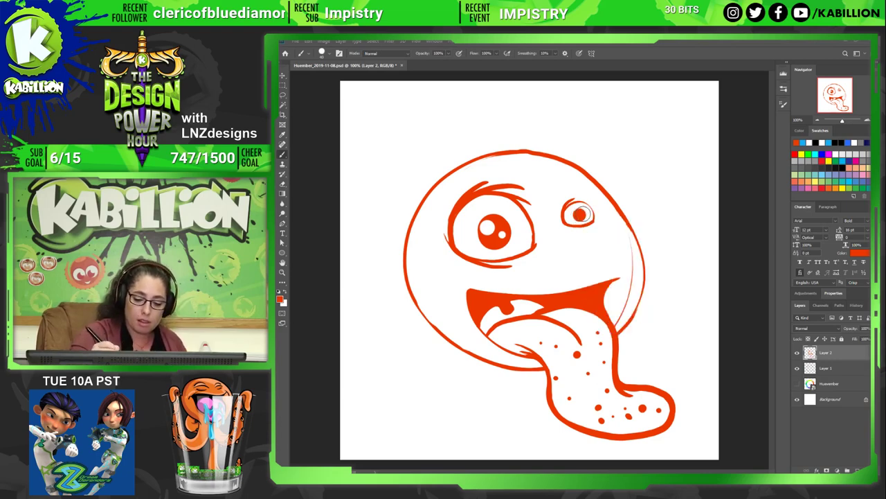
# Add a highlight to the small right pupil, then erase the face's upper-right outline on Layer 1.
pyautogui.press('e')
pyautogui.click(573, 214)
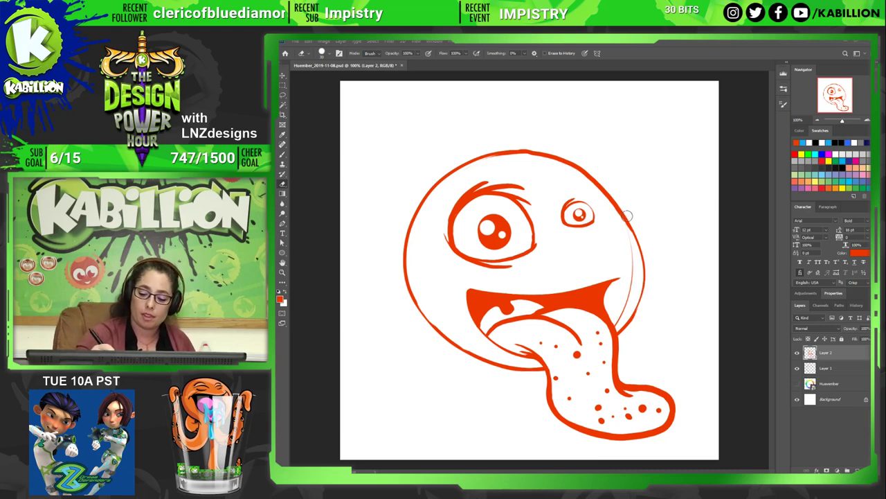
pyautogui.click(825, 367)
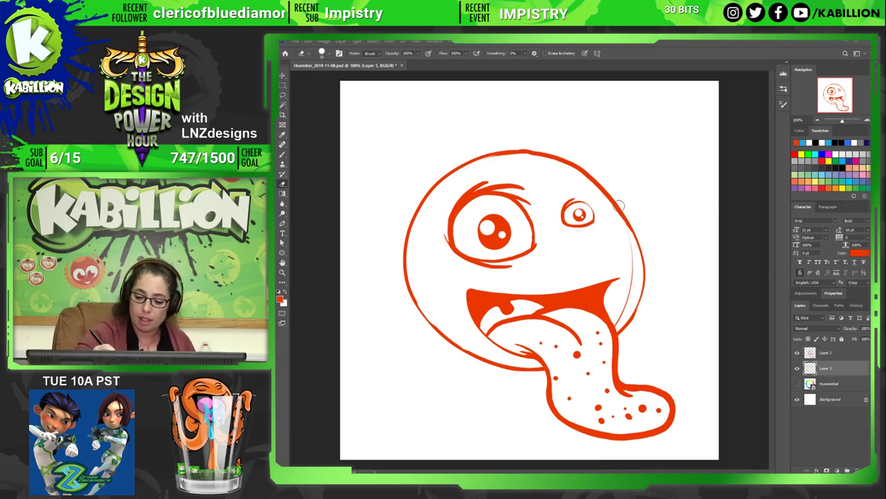
pyautogui.moveTo(617, 206)
pyautogui.mouseDown()
pyautogui.moveTo(639, 244)
pyautogui.moveTo(636, 317)
pyautogui.moveTo(621, 329)
pyautogui.mouseUp()
# Redraw and thin the head's right outline above the mouth, then lasso the small right eye.
pyautogui.press('b')
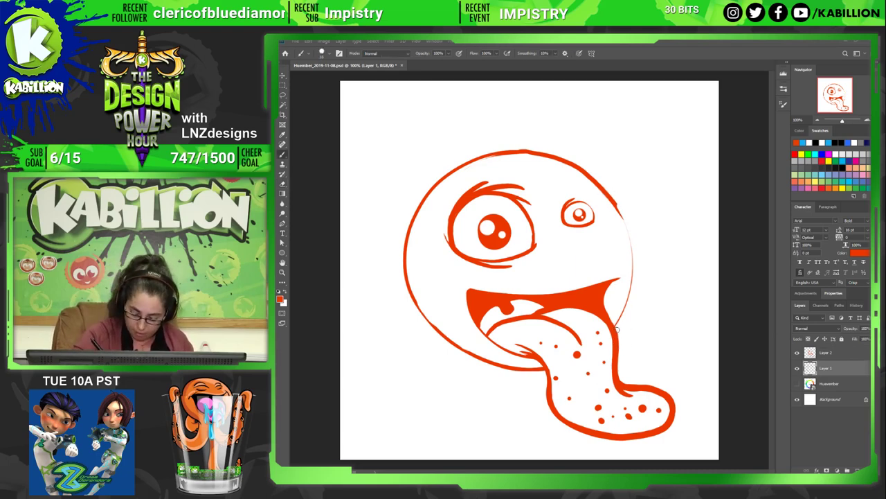
pyautogui.moveTo(624, 309)
pyautogui.mouseDown()
pyautogui.moveTo(633, 249)
pyautogui.moveTo(618, 204)
pyautogui.mouseUp()
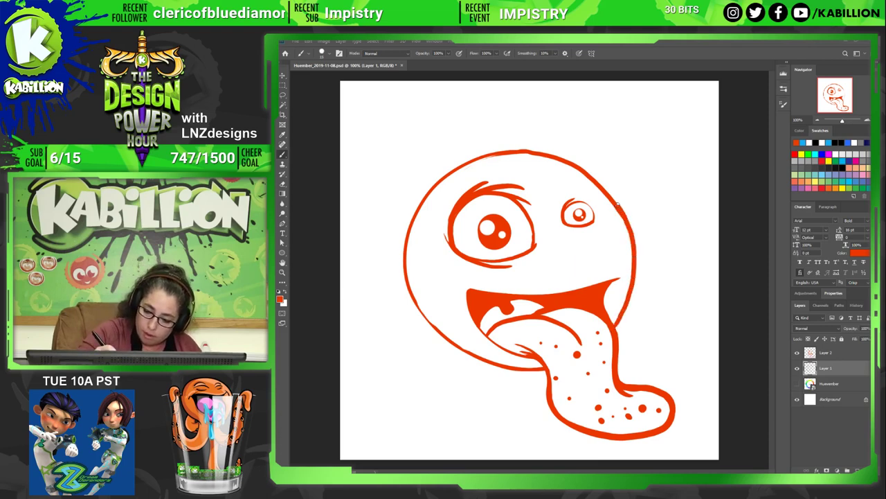
pyautogui.press('e')
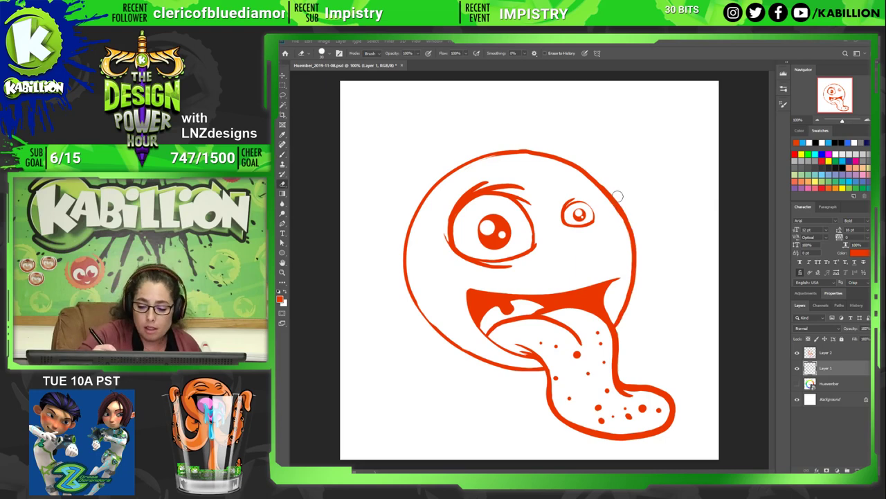
pyautogui.moveTo(616, 196); pyautogui.dragTo(627, 213)
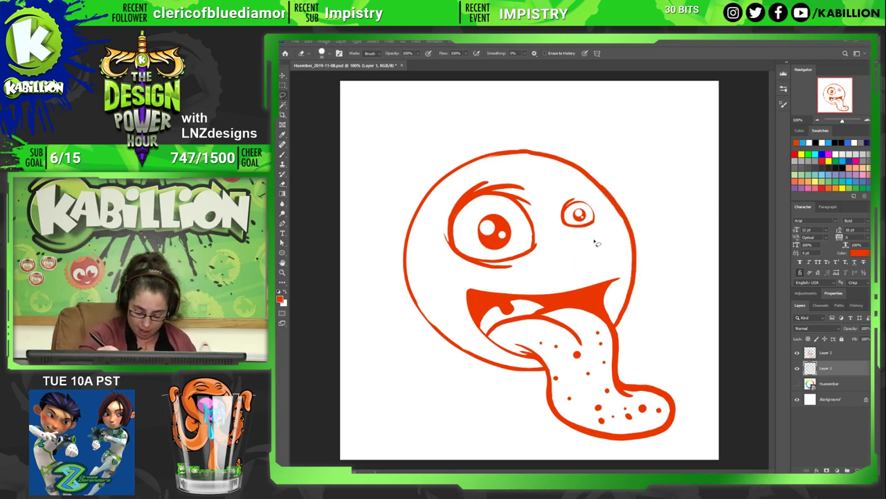
pyautogui.press('l')
pyautogui.moveTo(566, 192); pyautogui.dragTo(593, 213)
# Switch to Layer 2 and start scaling up the lassoed right eye with Free Transform.
pyautogui.hotkey('ctrl', 't')
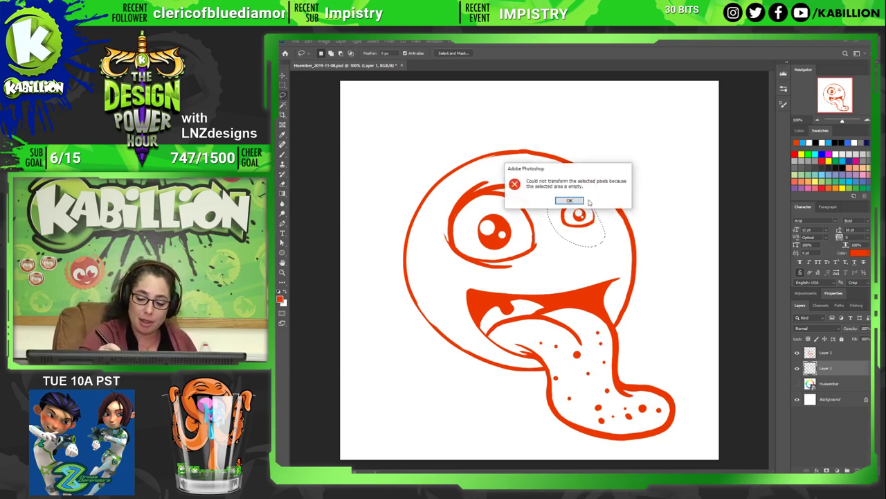
pyautogui.click(572, 202)
pyautogui.hotkey('alt', ']')
pyautogui.hotkey('ctrl', 't')
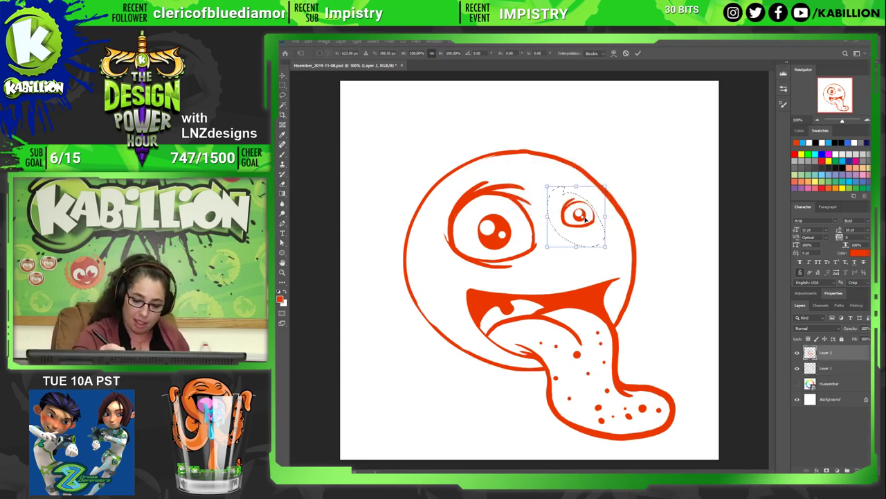
pyautogui.moveTo(607, 183); pyautogui.dragTo(647, 143)
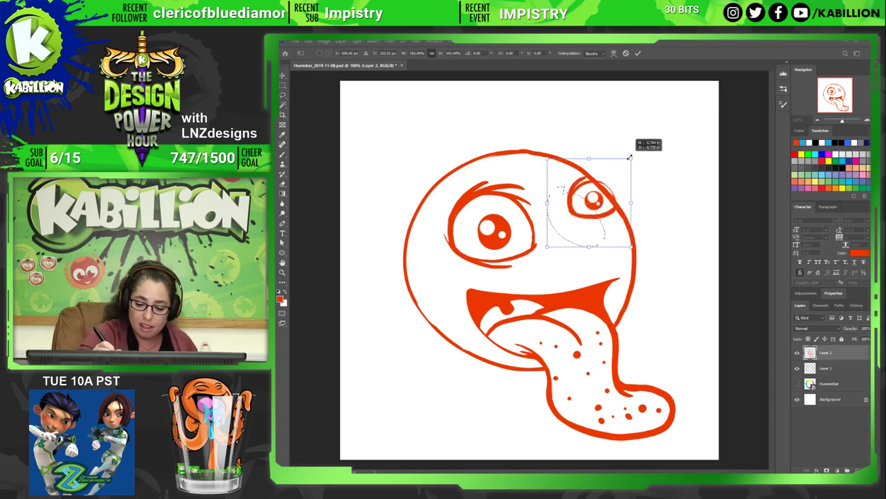
pyautogui.moveTo(637, 173); pyautogui.dragTo(599, 220)
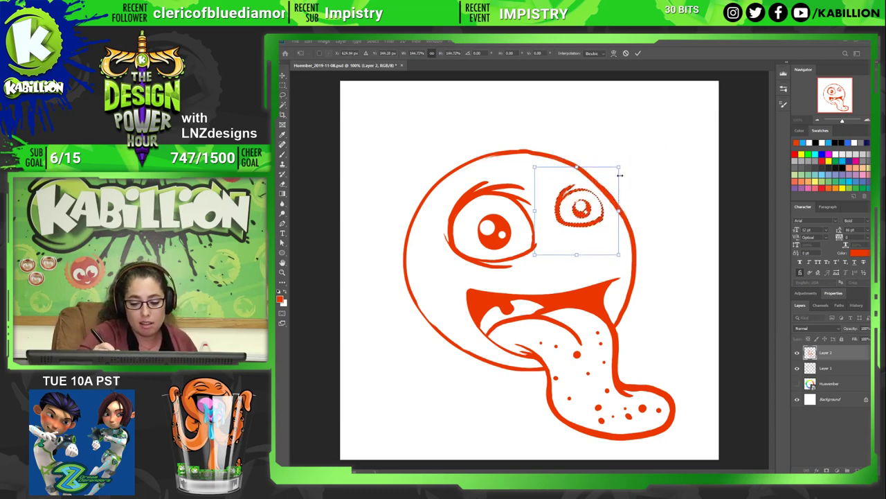
pyautogui.moveTo(619, 170); pyautogui.dragTo(642, 144)
pyautogui.moveTo(619, 208); pyautogui.dragTo(614, 214)
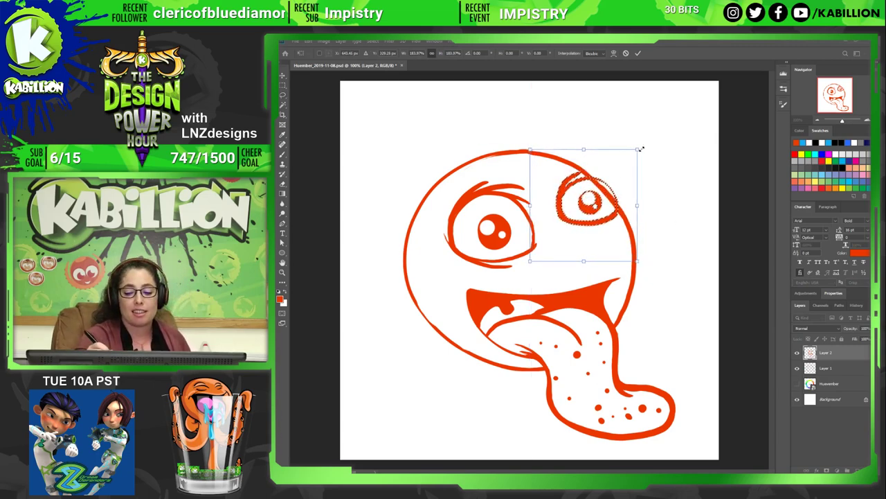
# Settle the right eye at about 191%, apply the transform, and deselect.
pyautogui.moveTo(642, 148); pyautogui.dragTo(658, 128)
pyautogui.moveTo(626, 196); pyautogui.dragTo(617, 208)
pyautogui.moveTo(650, 137); pyautogui.dragTo(629, 158)
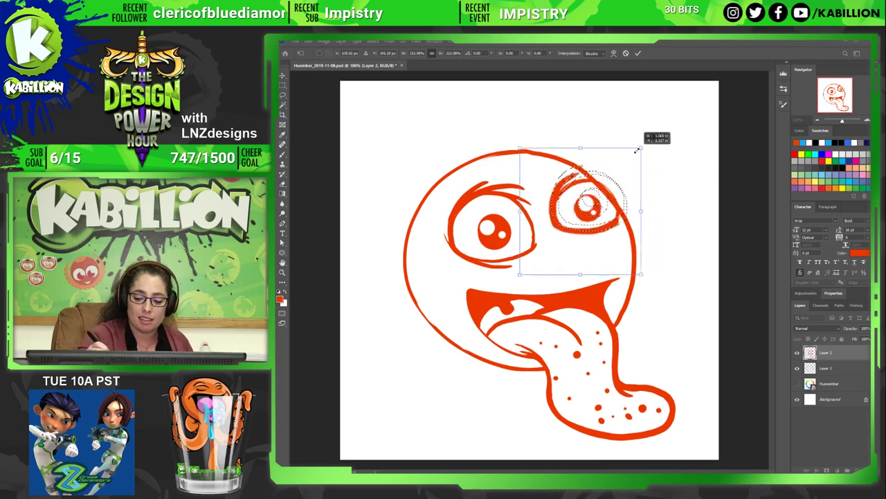
pyautogui.moveTo(604, 225); pyautogui.dragTo(607, 218)
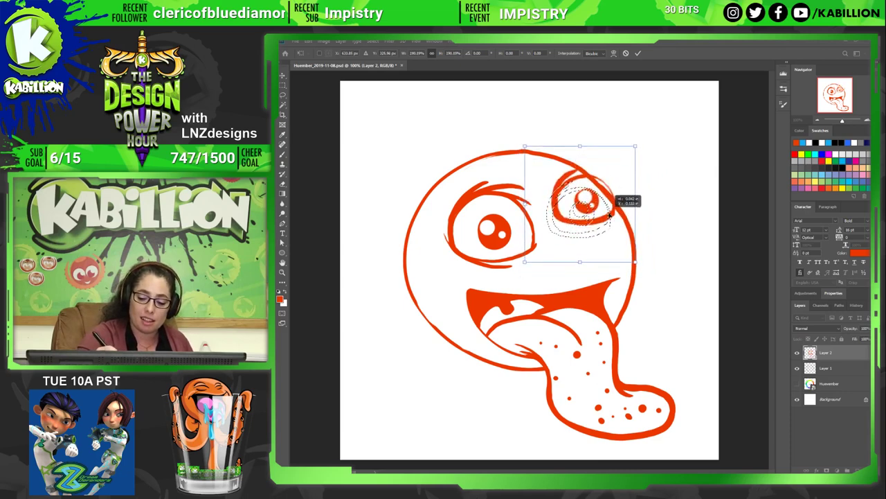
pyautogui.press('Return')
pyautogui.press('Return')
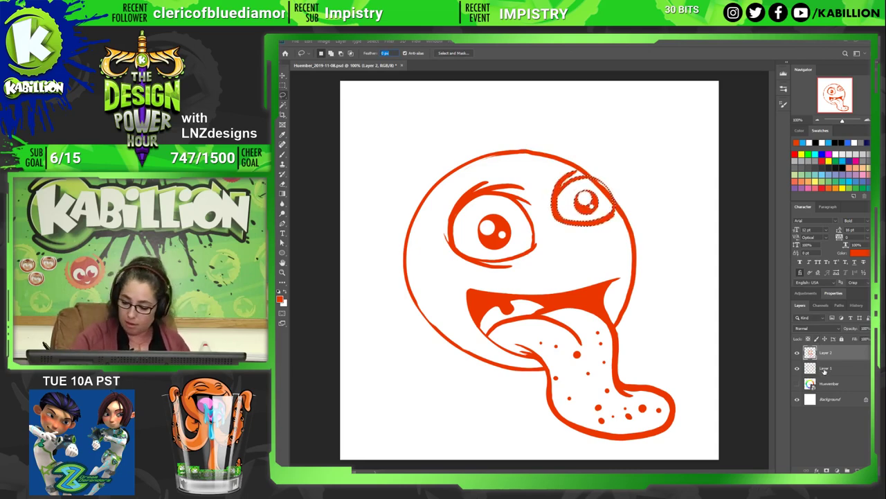
pyautogui.click(824, 369)
pyautogui.hotkey('ctrl', 'd')
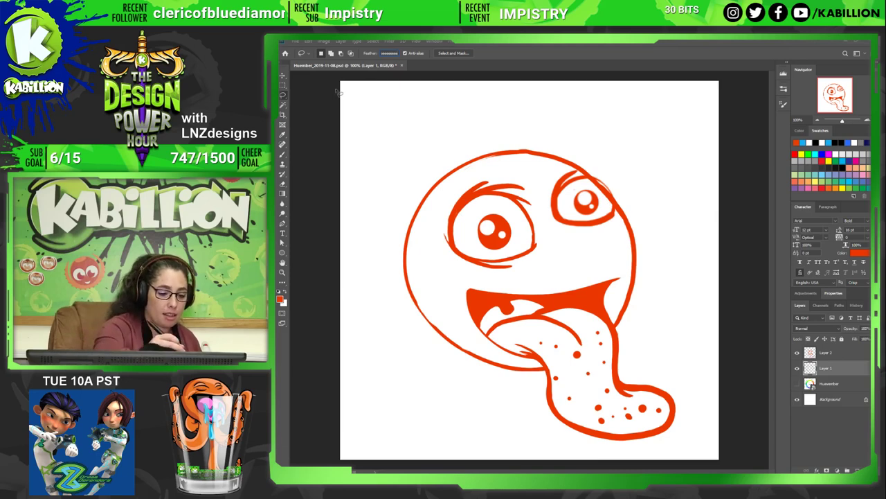
# Erase a bit of the enlarged right eye's upper-right stroke.
pyautogui.press('Return')
pyautogui.press('Return')
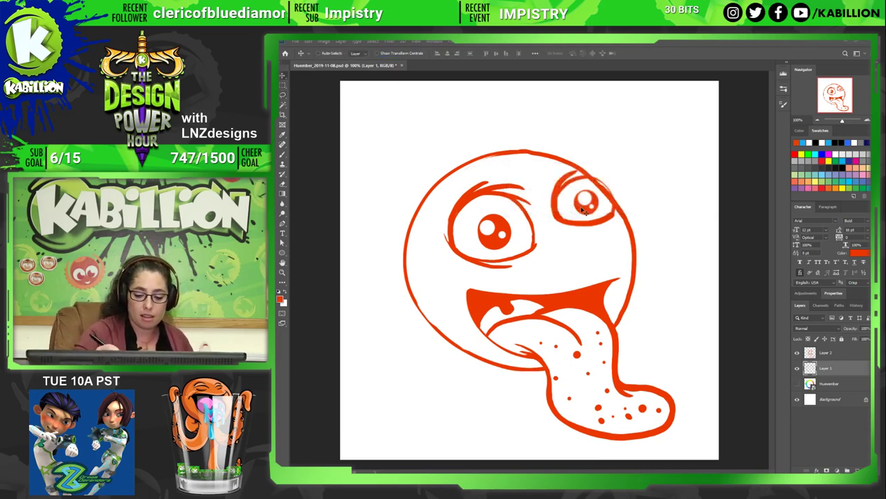
pyautogui.press('e')
pyautogui.moveTo(588, 181); pyautogui.dragTo(602, 196)
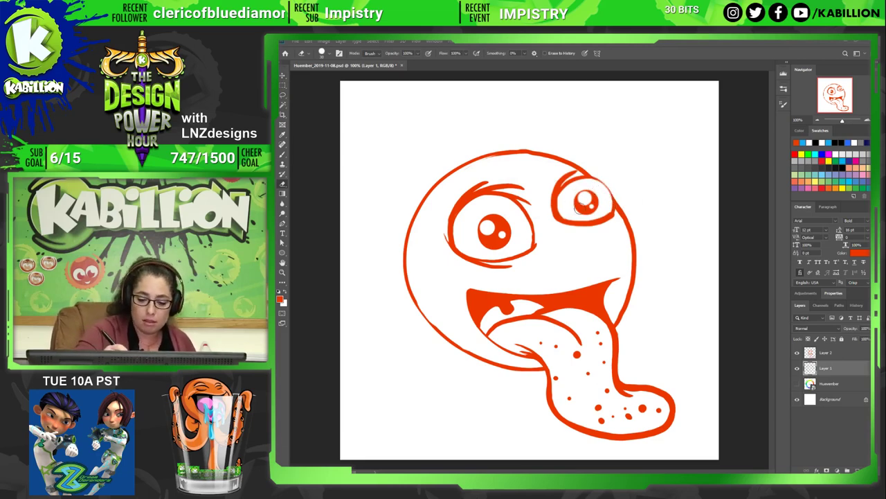
pyautogui.click(826, 352)
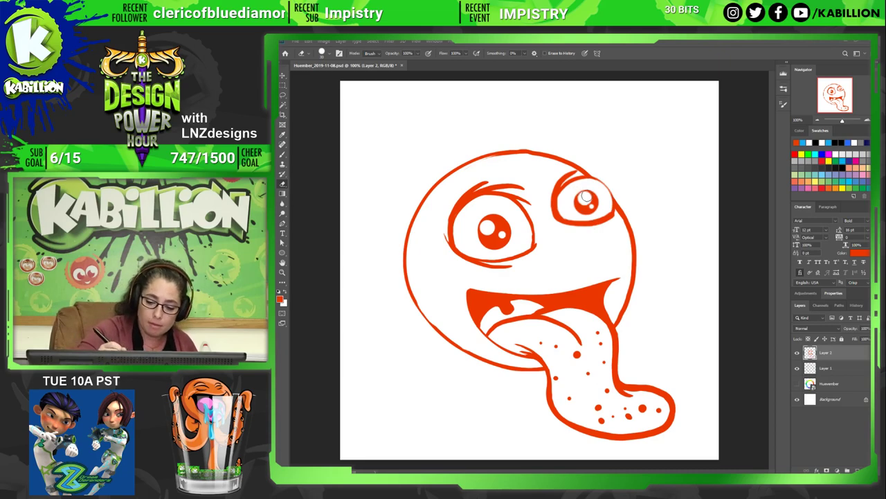
pyautogui.press('b')
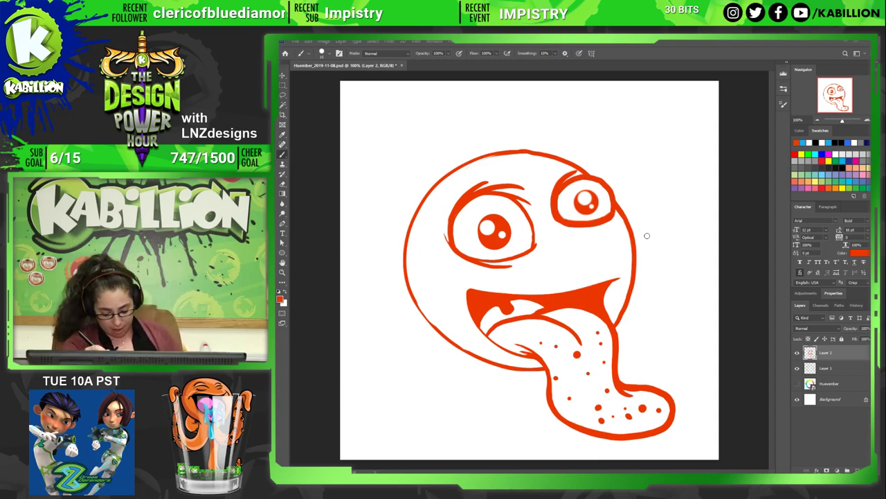
# Try deleting the right eye and brushing a new arc, then undo back to the original eye.
pyautogui.press('l')
pyautogui.moveTo(575, 161); pyautogui.dragTo(589, 158)
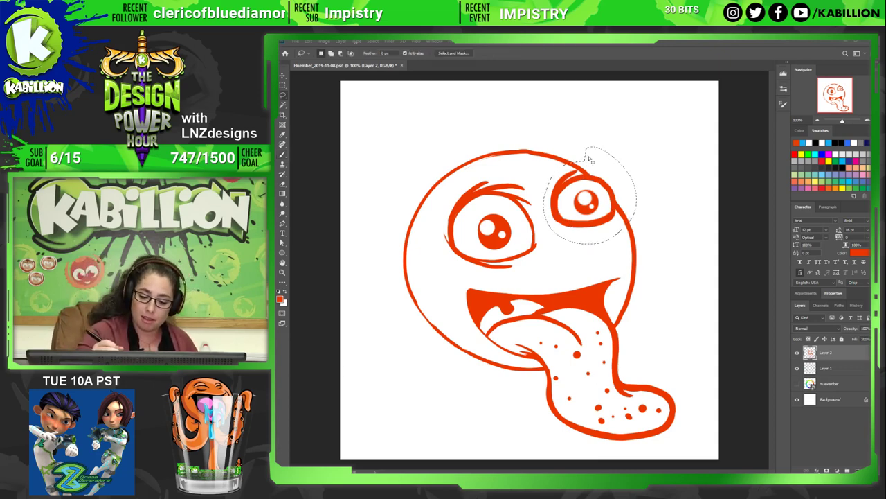
pyautogui.press('Delete')
pyautogui.hotkey('ctrl', 'd')
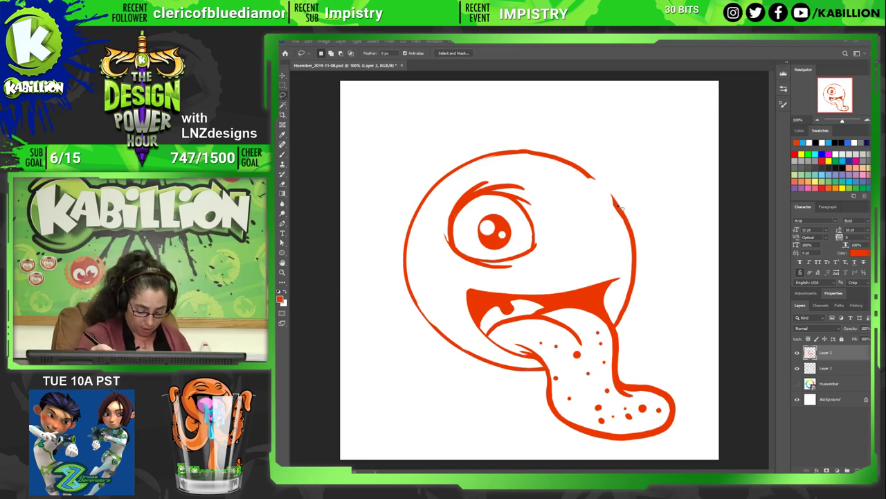
pyautogui.press('b')
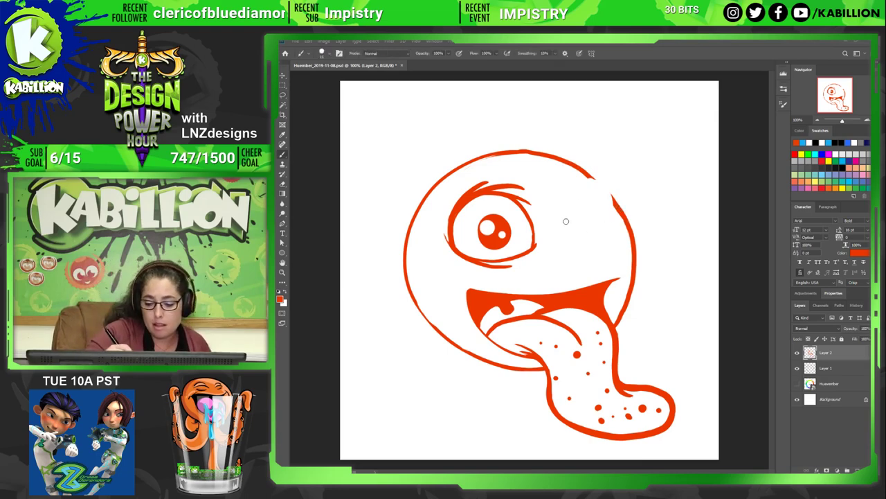
pyautogui.moveTo(565, 221)
pyautogui.mouseDown()
pyautogui.moveTo(564, 182)
pyautogui.moveTo(601, 170)
pyautogui.moveTo(629, 212)
pyautogui.mouseUp()
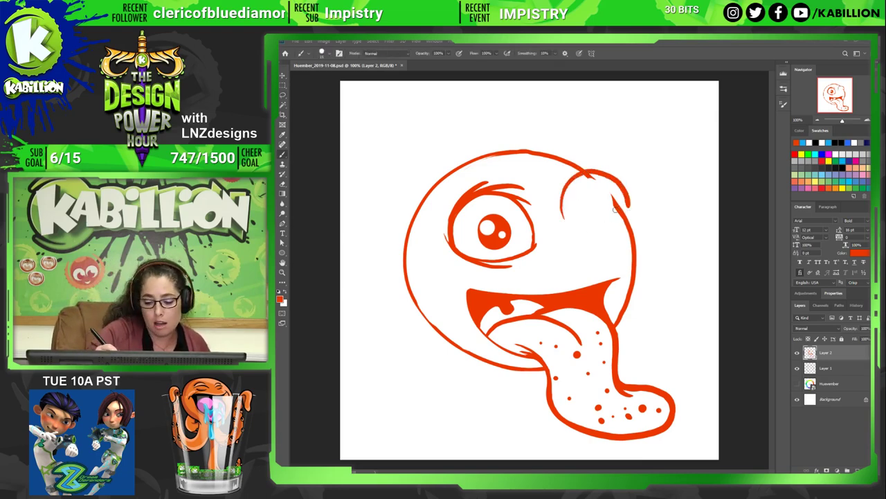
pyautogui.hotkey('ctrl', 'z')
pyautogui.moveTo(561, 226)
pyautogui.mouseDown()
pyautogui.moveTo(589, 178)
pyautogui.moveTo(629, 219)
pyautogui.mouseUp()
pyautogui.hotkey('ctrl', 'z')
pyautogui.hotkey('ctrl', 'z')
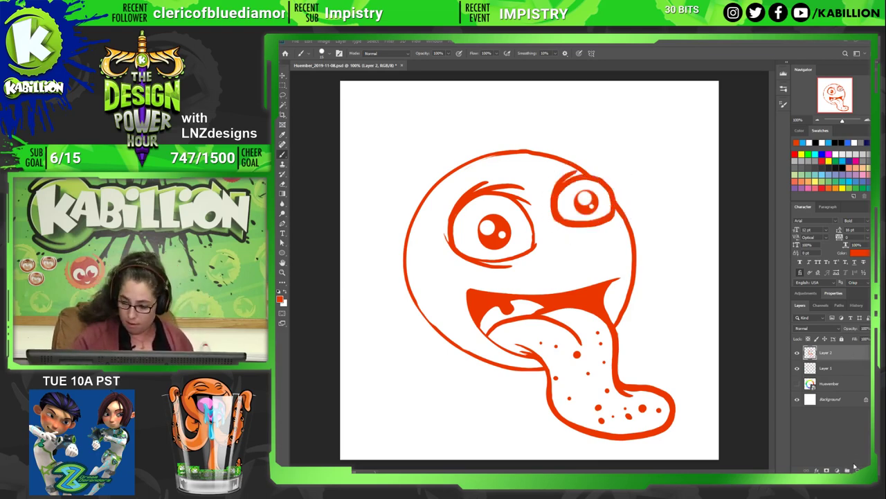
# Add a new layer and draw along the bottom of the right eye's outline.
pyautogui.hotkey('ctrl', 'j')
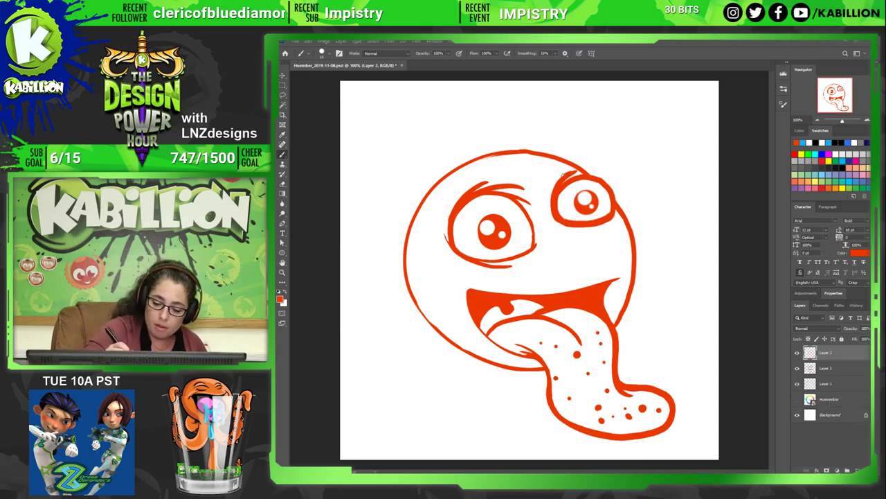
pyautogui.moveTo(557, 223); pyautogui.dragTo(606, 225)
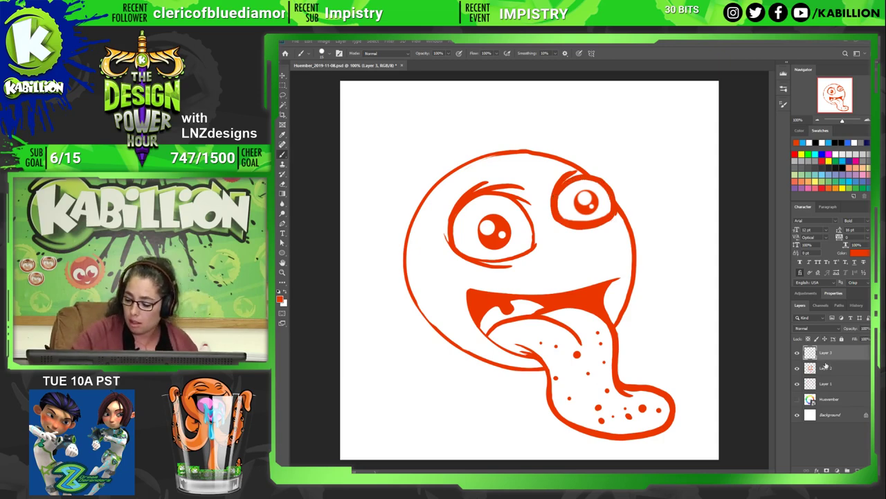
pyautogui.hotkey('alt', '[')
# Lasso and delete the pupil inside the right eye on Layer 2, leaving an empty circle.
pyautogui.press('l')
pyautogui.moveTo(593, 163); pyautogui.dragTo(597, 161)
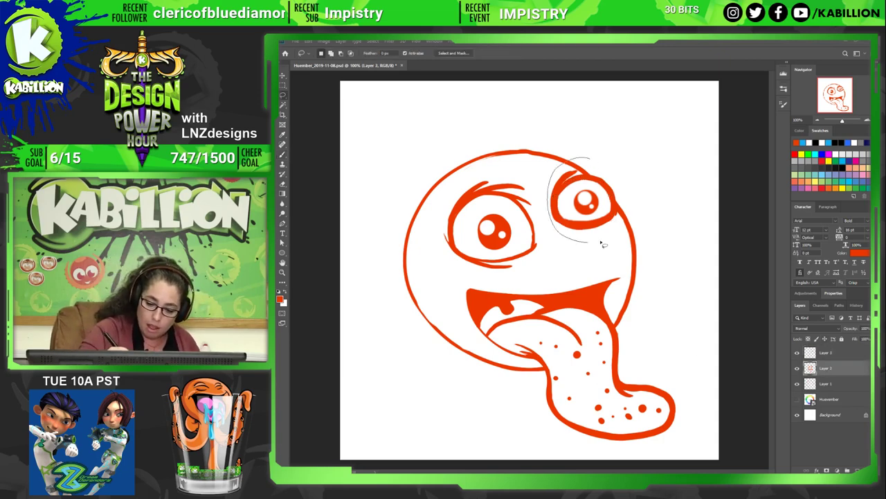
pyautogui.press('Delete')
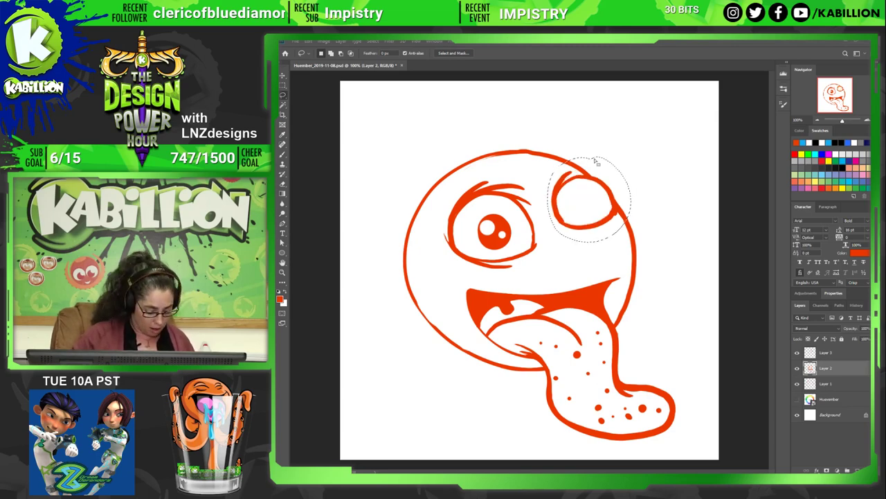
pyautogui.hotkey('ctrl', 'd')
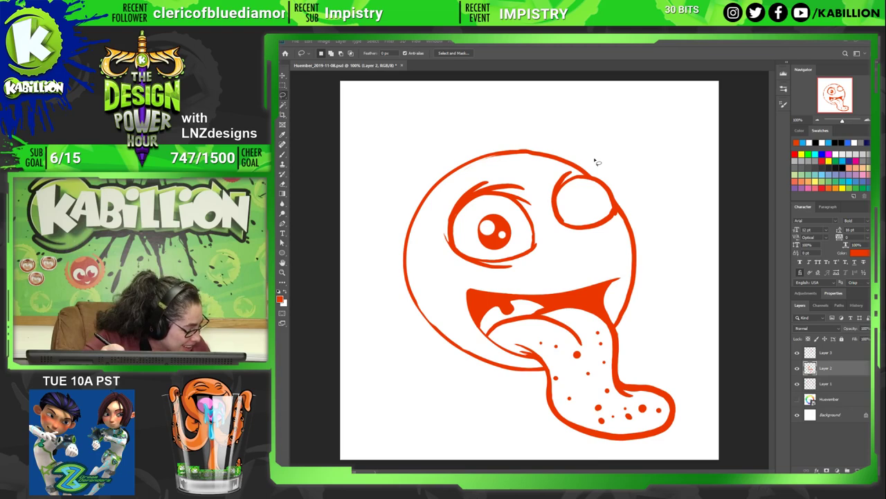
pyautogui.press('b')
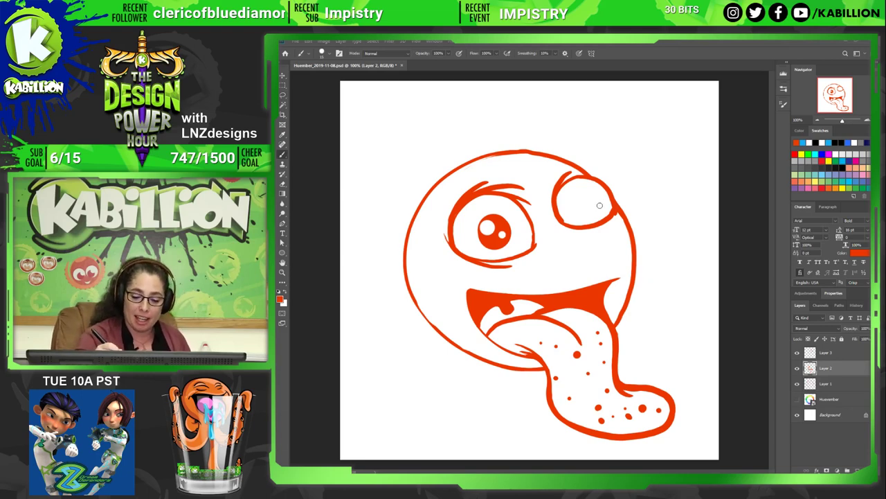
pyautogui.press('e')
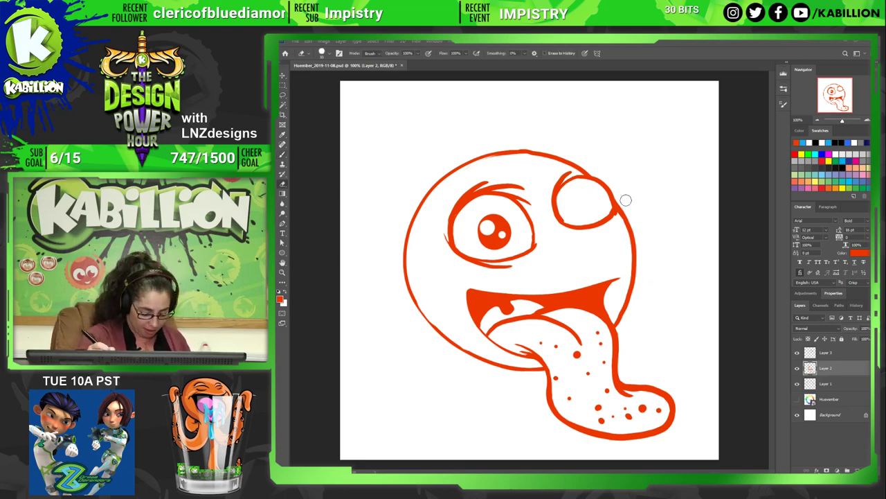
# Shrink the right eye with Free Transform and shift it slightly up and right.
pyautogui.click(833, 354)
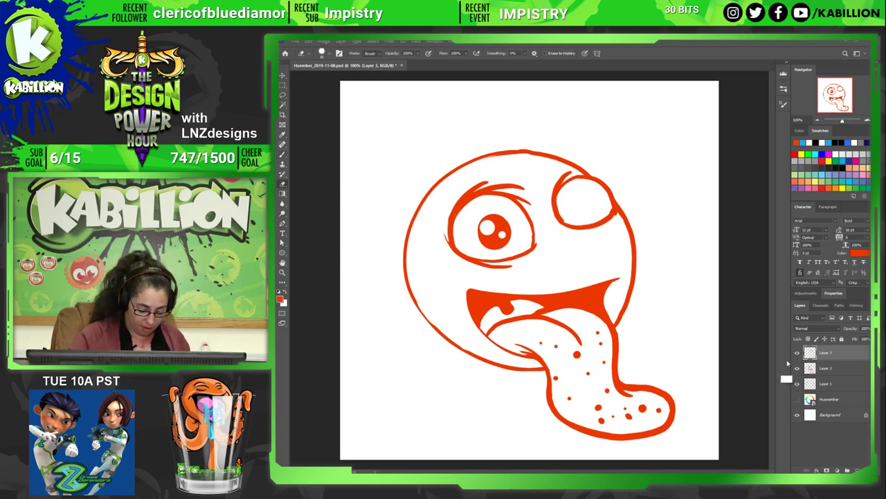
pyautogui.hotkey('ctrl', 't')
pyautogui.moveTo(619, 170); pyautogui.dragTo(605, 200)
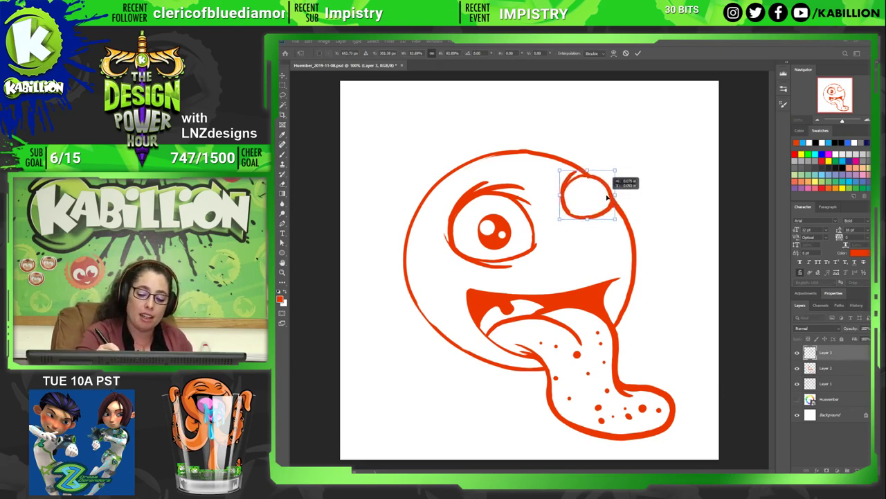
pyautogui.moveTo(605, 199); pyautogui.dragTo(611, 197)
pyautogui.press('Return')
pyautogui.press('e')
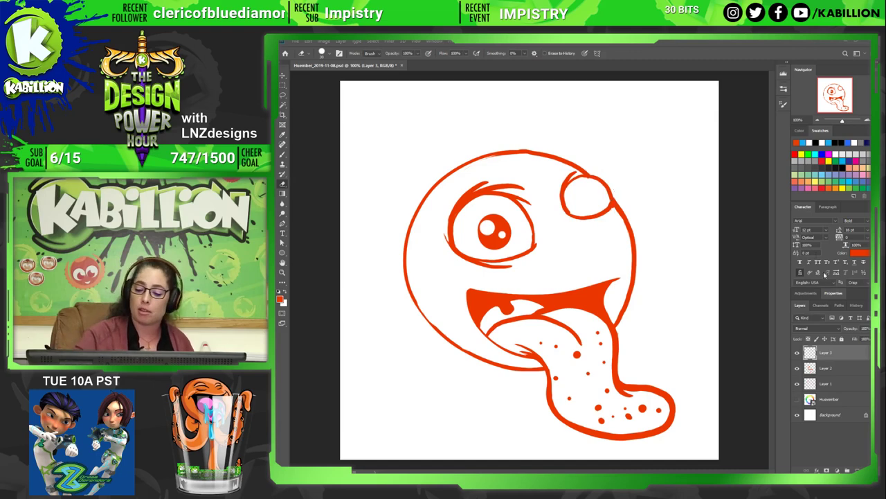
pyautogui.press('b')
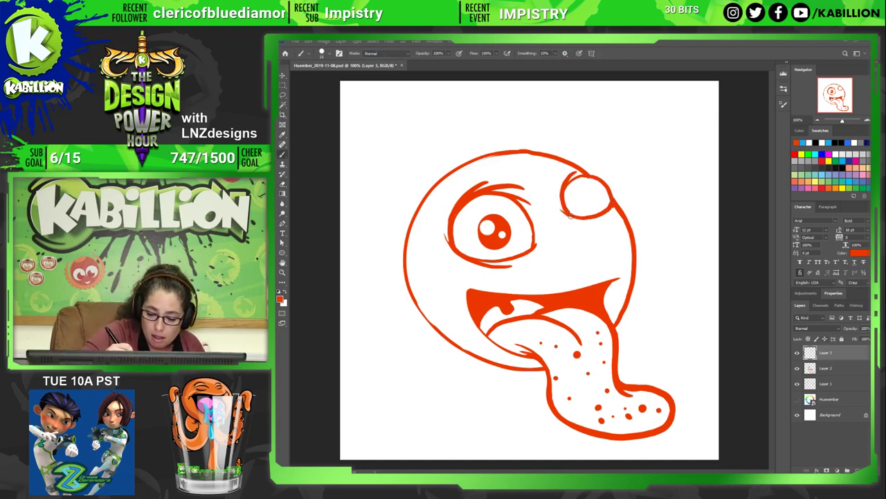
pyautogui.press('e')
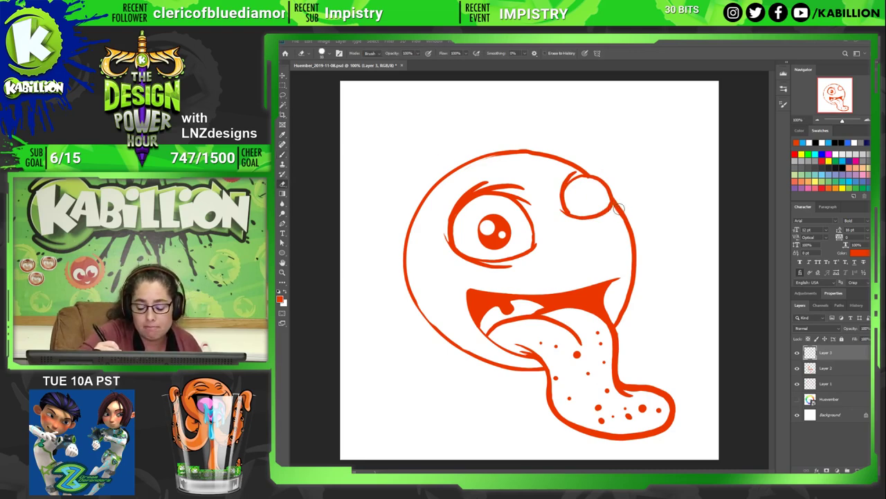
pyautogui.press('b')
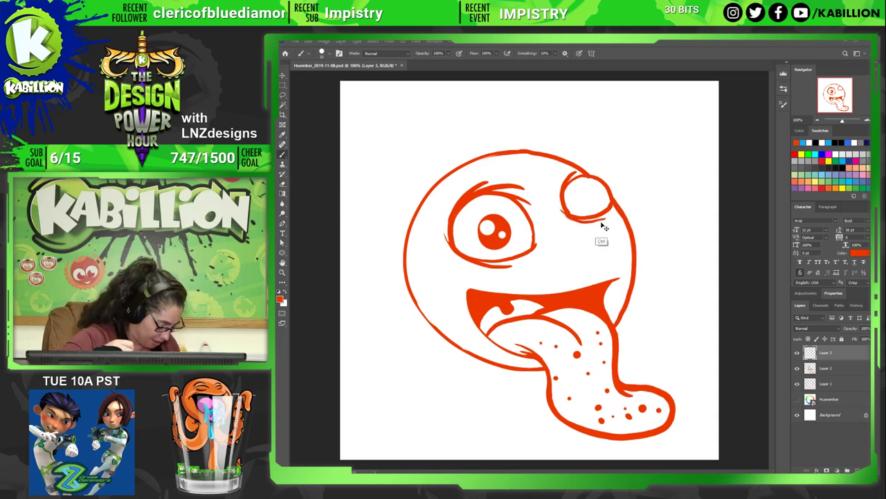
pyautogui.hotkey('ctrl', 'z')
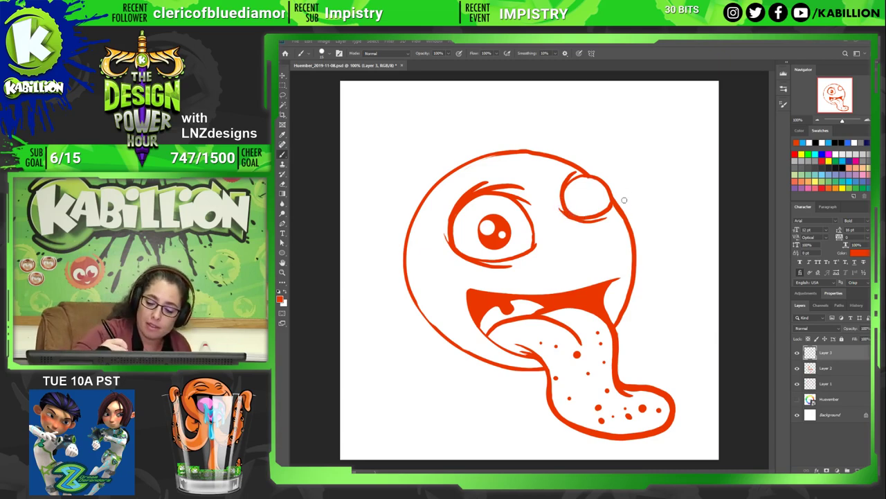
# Enlarge the brush and paint a solid pupil into the right eye on Layer 3.
pyautogui.click(828, 383)
pyautogui.press('e')
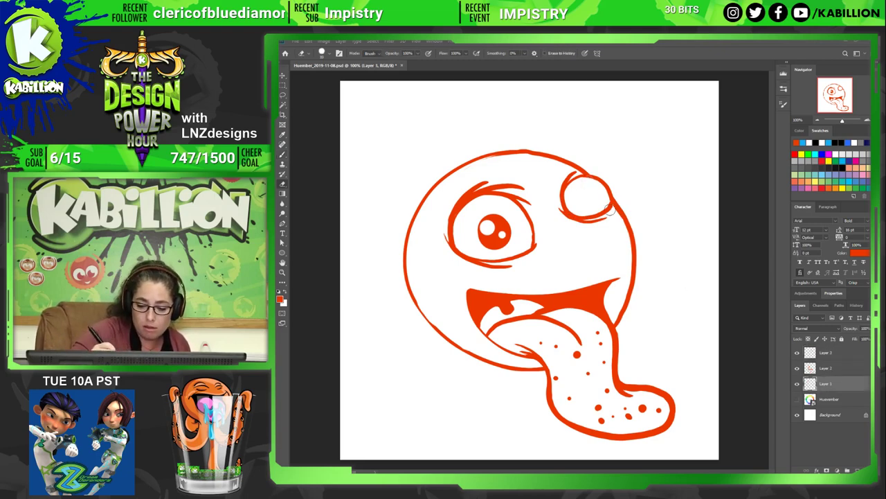
pyautogui.click(833, 358)
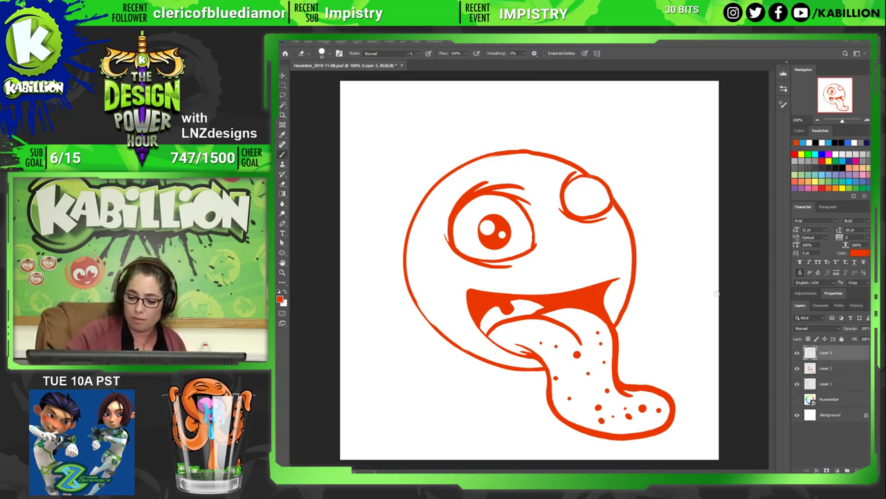
pyautogui.press('b')
pyautogui.press(']')
pyautogui.press(']')
pyautogui.press(']')
pyautogui.press(']')
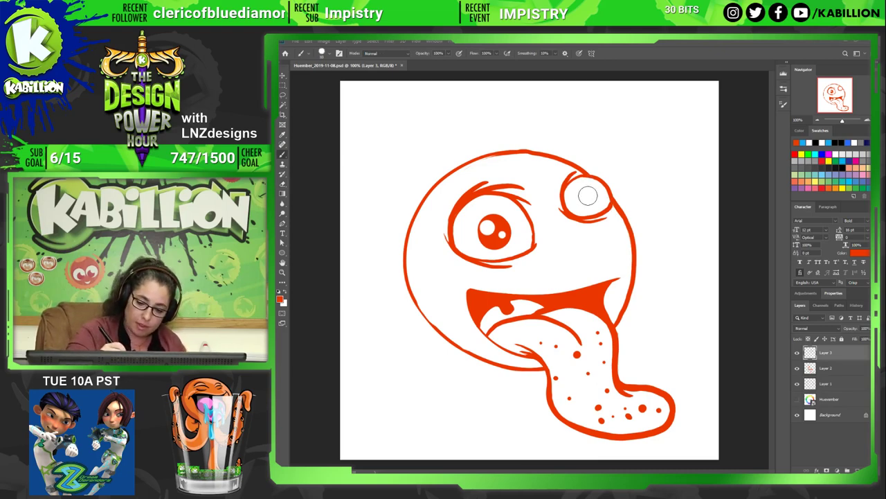
pyautogui.rightClick(589, 195)
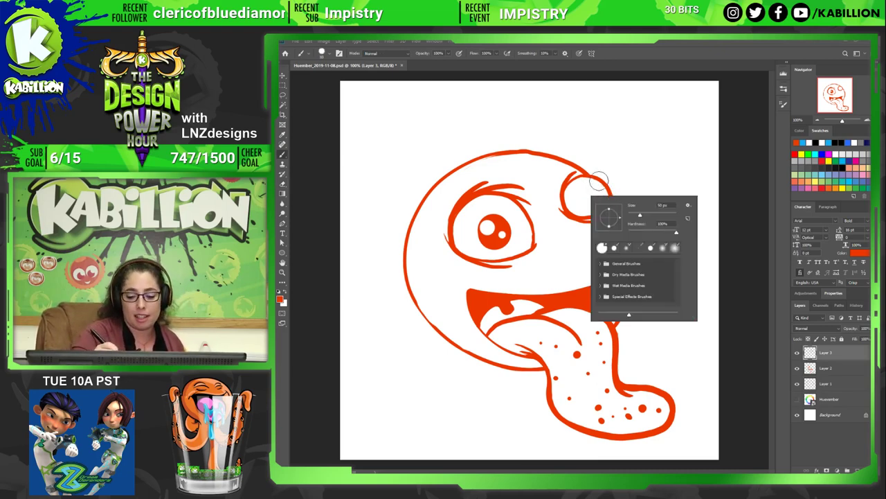
pyautogui.click(599, 181)
pyautogui.click(595, 196)
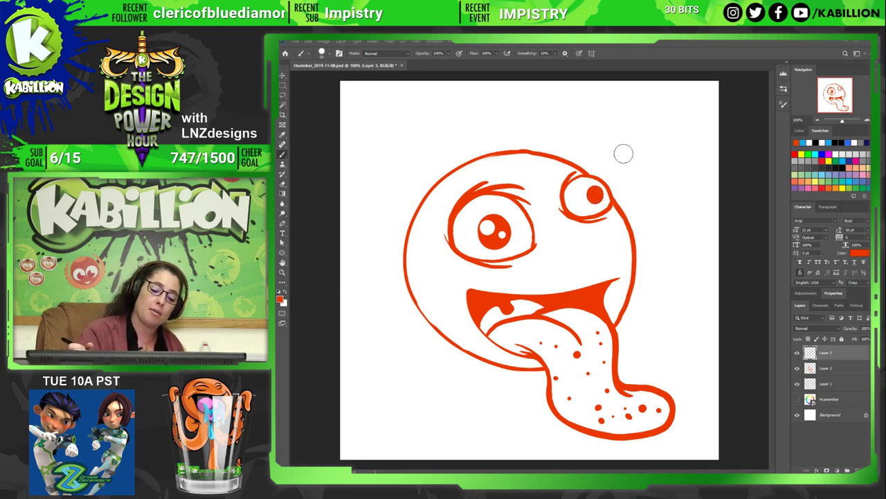
# Lasso the left eye's pupil on Layer 2 to reposition it.
pyautogui.press('l')
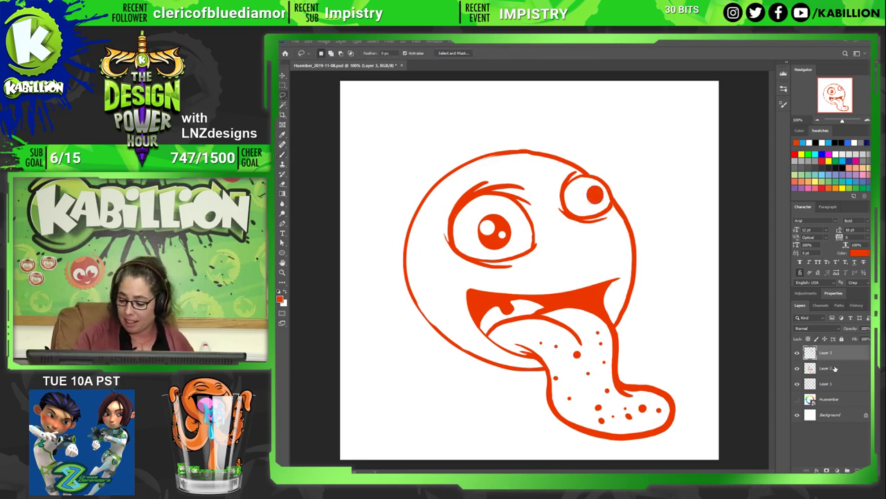
pyautogui.click(835, 369)
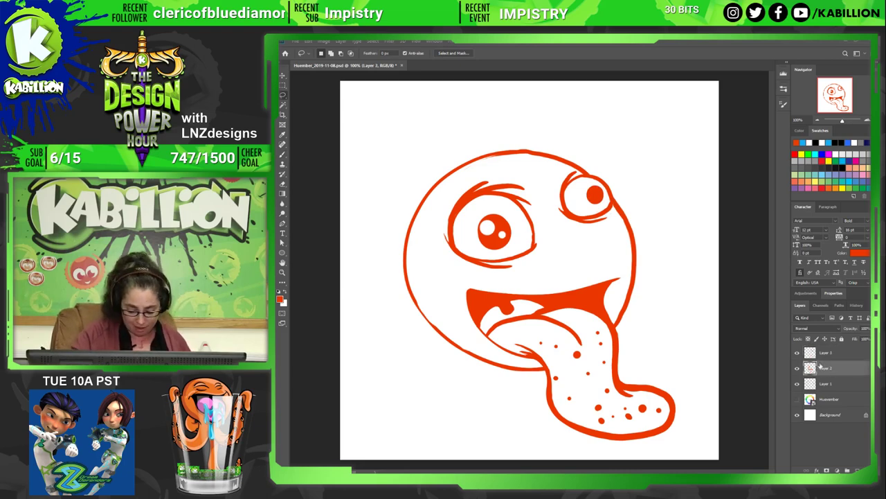
pyautogui.moveTo(490, 212)
pyautogui.mouseDown()
pyautogui.moveTo(519, 233)
pyautogui.moveTo(489, 212)
pyautogui.moveTo(479, 227)
pyautogui.mouseUp()
pyautogui.press('v')
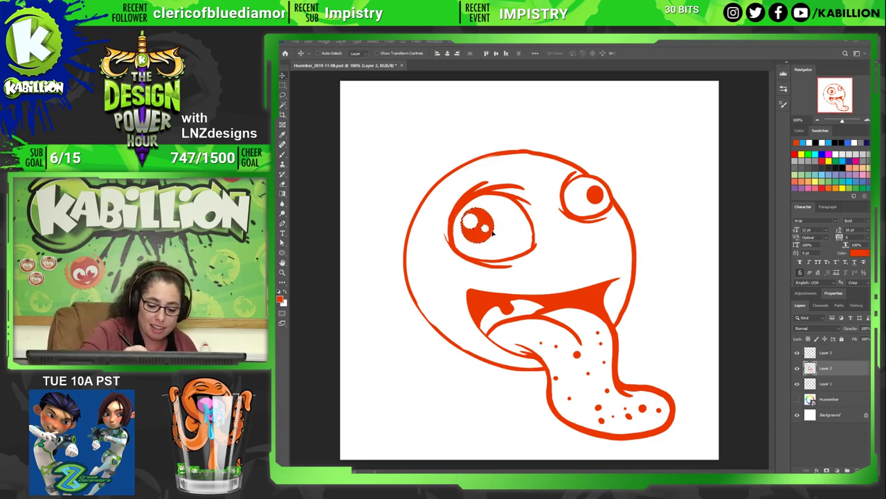
pyautogui.hotkey('ctrl', 'd')
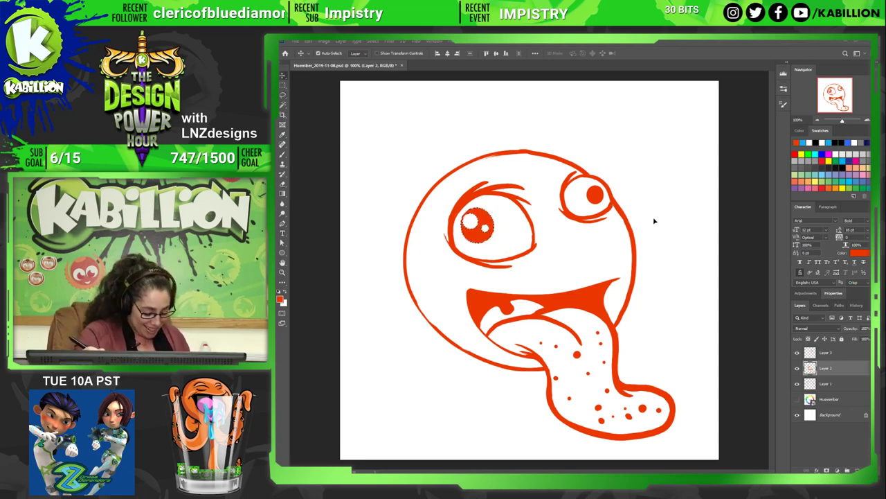
# Nudge the right pupil down and right with the Move tool.
pyautogui.press('l')
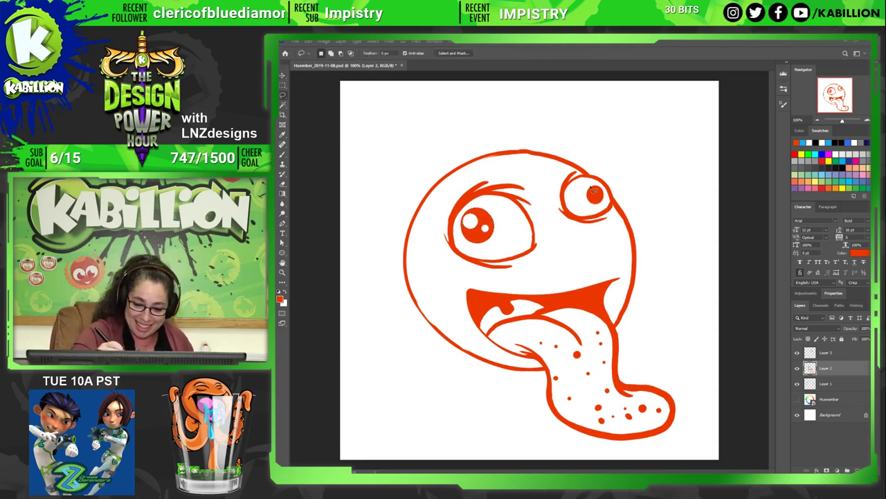
pyautogui.press('v')
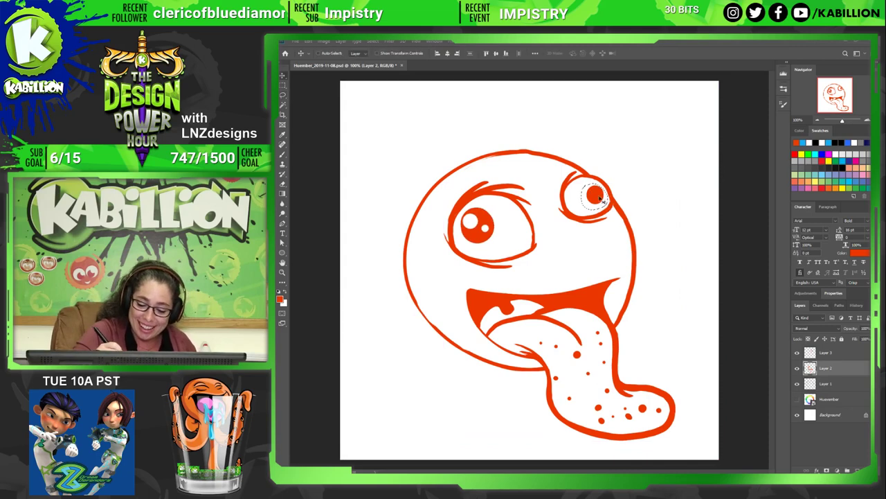
pyautogui.click(585, 202)
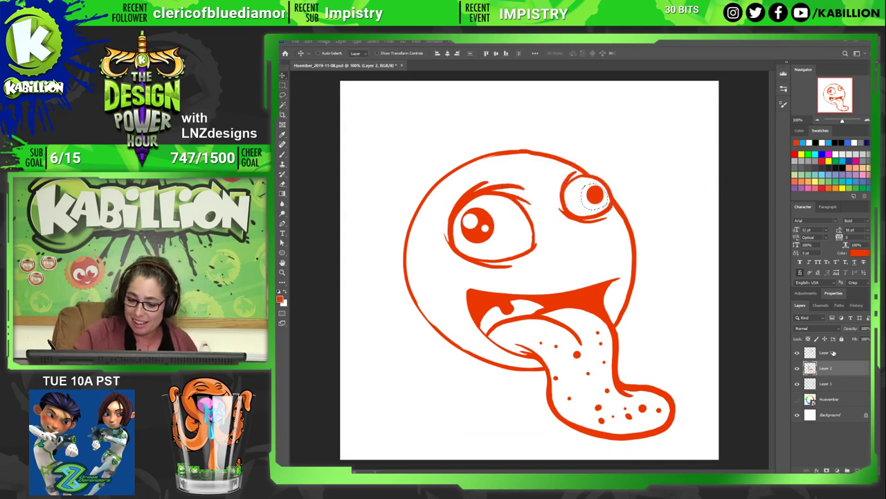
pyautogui.hotkey('alt', ']')
pyautogui.moveTo(596, 196); pyautogui.dragTo(600, 200)
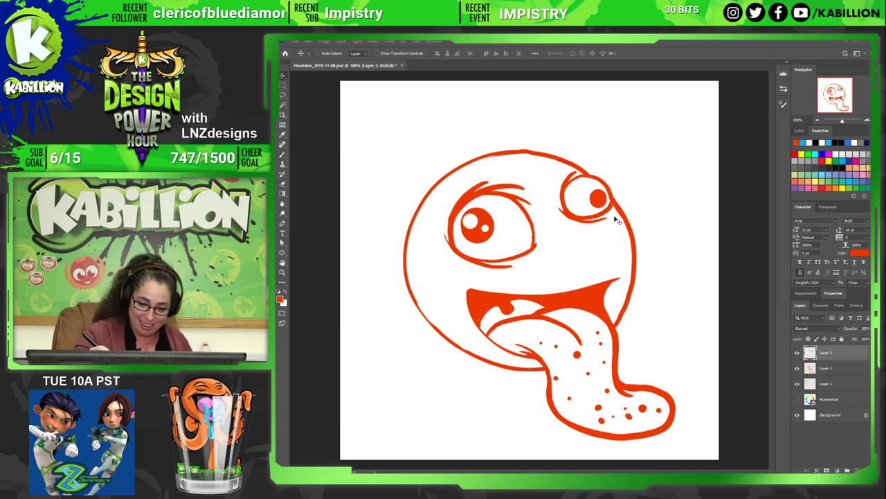
pyautogui.press('e')
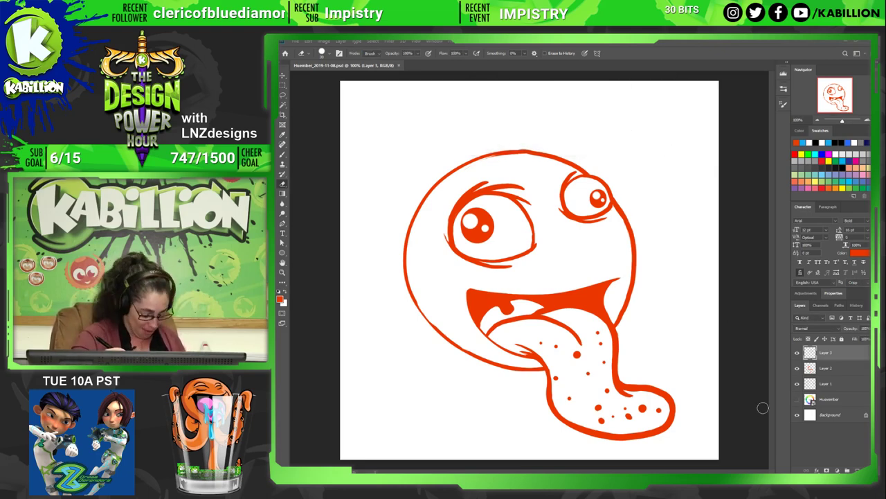
# Merge Layer 2 and Layer 1 into Layer 3.
pyautogui.press('b')
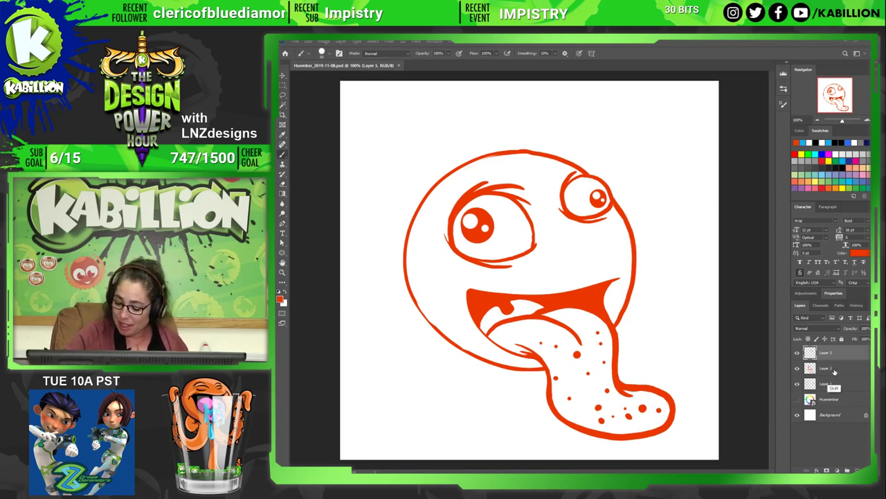
pyautogui.keyDown('ctrl'); pyautogui.click(833, 371); pyautogui.keyUp('ctrl')
pyautogui.hotkey('ctrl', 'e')
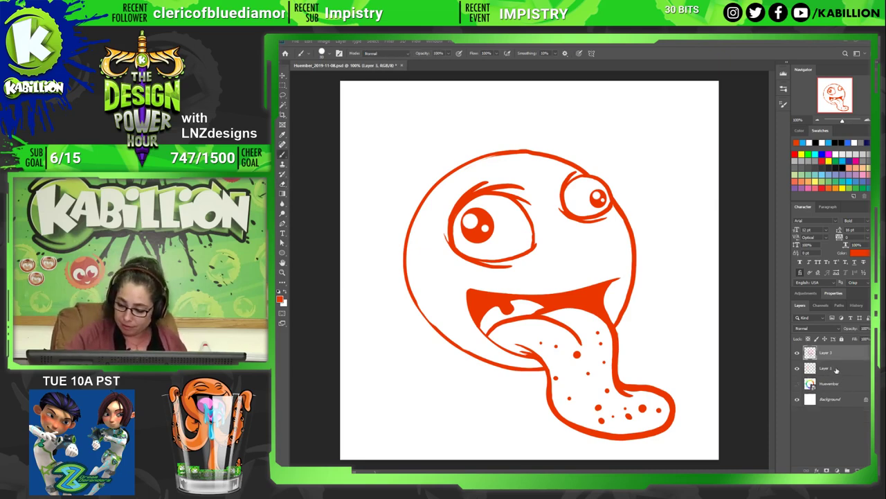
pyautogui.keyDown('ctrl'); pyautogui.click(836, 371); pyautogui.keyUp('ctrl')
pyautogui.hotkey('ctrl', 'e')
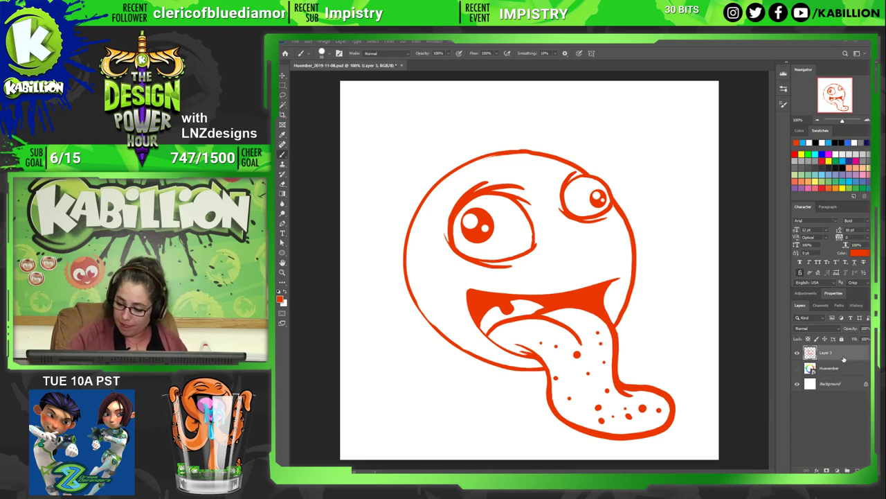
# On a new layer, ink a thin line under the left eye and a stroke at the tongue's left edge.
pyautogui.click(849, 470)
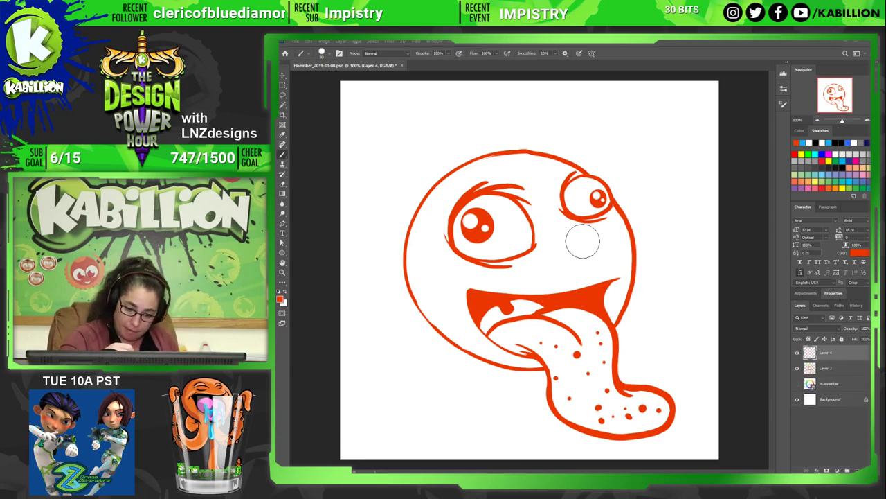
pyautogui.press('[')
pyautogui.press('[')
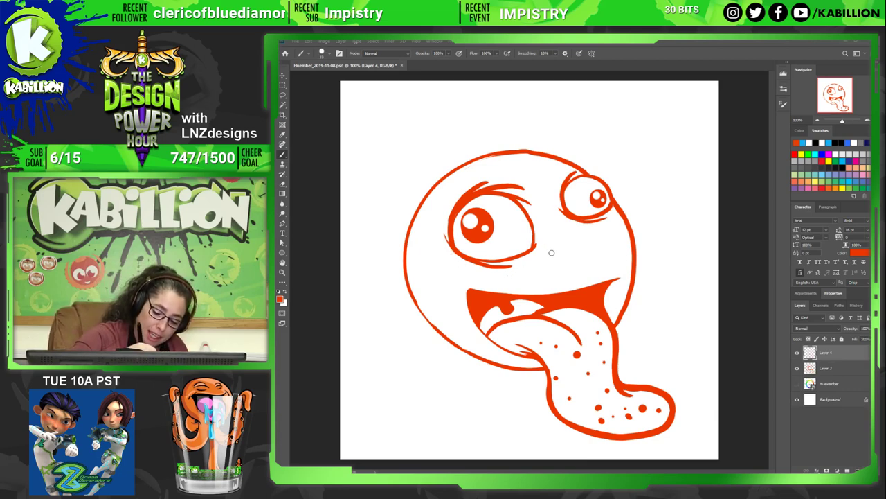
pyautogui.moveTo(545, 255)
pyautogui.mouseDown()
pyautogui.moveTo(516, 269)
pyautogui.moveTo(476, 272)
pyautogui.moveTo(429, 227)
pyautogui.moveTo(451, 258)
pyautogui.moveTo(481, 267)
pyautogui.mouseUp()
pyautogui.hotkey('ctrl', 'z')
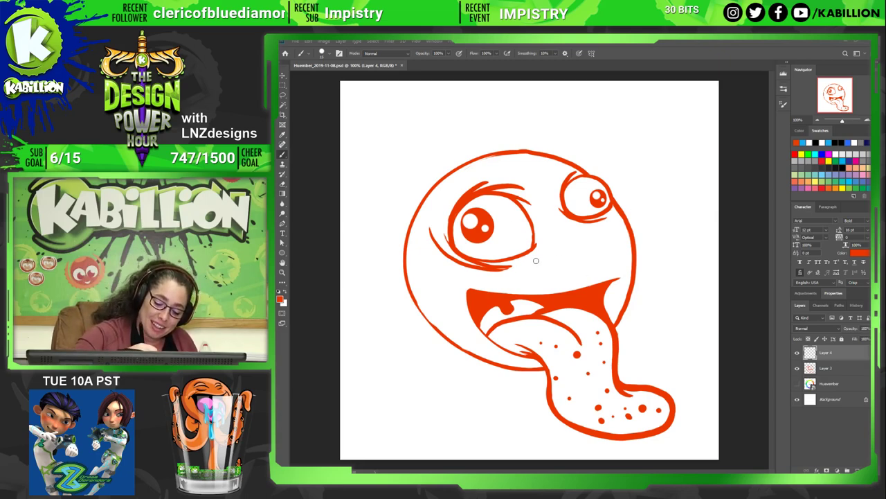
pyautogui.moveTo(536, 260); pyautogui.dragTo(506, 269)
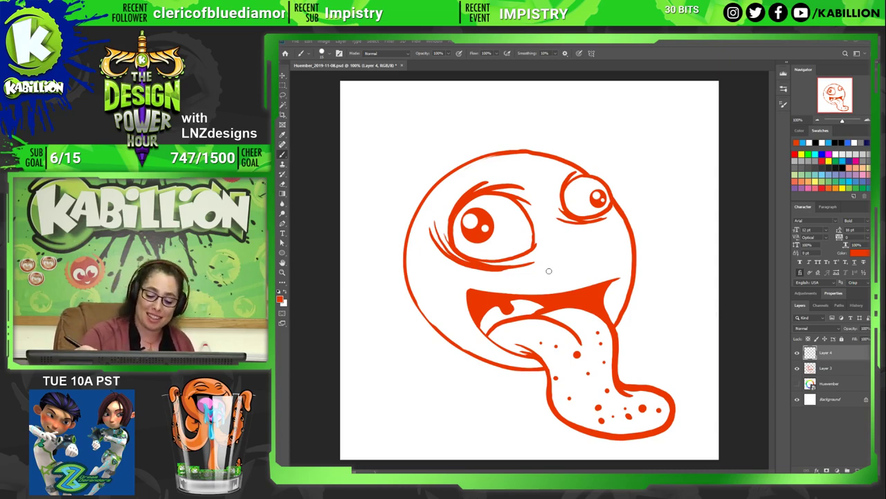
pyautogui.moveTo(514, 345)
pyautogui.mouseDown()
pyautogui.moveTo(545, 369)
pyautogui.moveTo(482, 359)
pyautogui.moveTo(430, 326)
pyautogui.moveTo(402, 274)
pyautogui.moveTo(408, 225)
pyautogui.moveTo(439, 179)
pyautogui.moveTo(509, 149)
pyautogui.moveTo(554, 154)
pyautogui.moveTo(608, 190)
pyautogui.moveTo(630, 296)
pyautogui.moveTo(616, 331)
pyautogui.mouseUp()
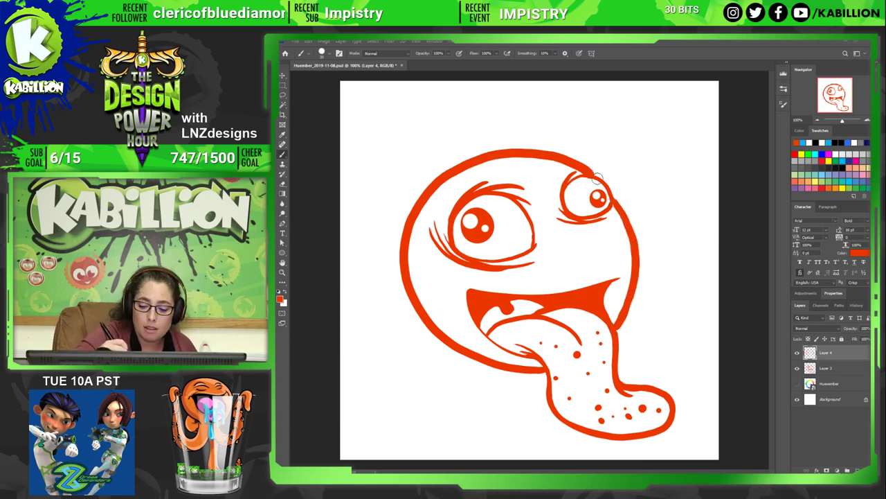
# On Layer 4, brush thin curved accents left of the mouth and inside the face's left and right edges.
pyautogui.press('e')
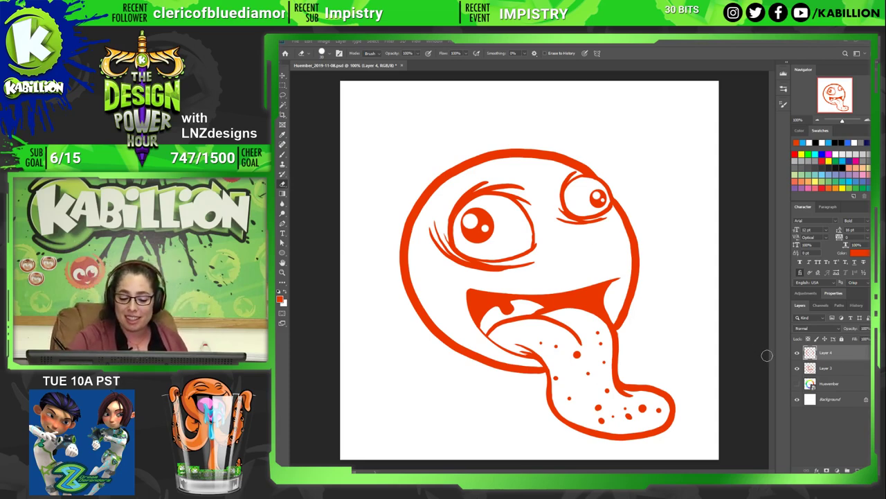
pyautogui.press('b')
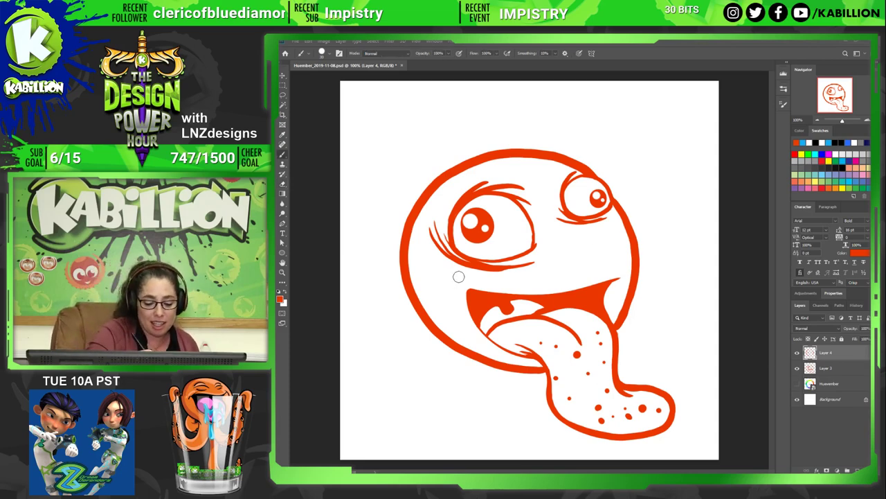
pyautogui.moveTo(457, 276); pyautogui.dragTo(462, 322)
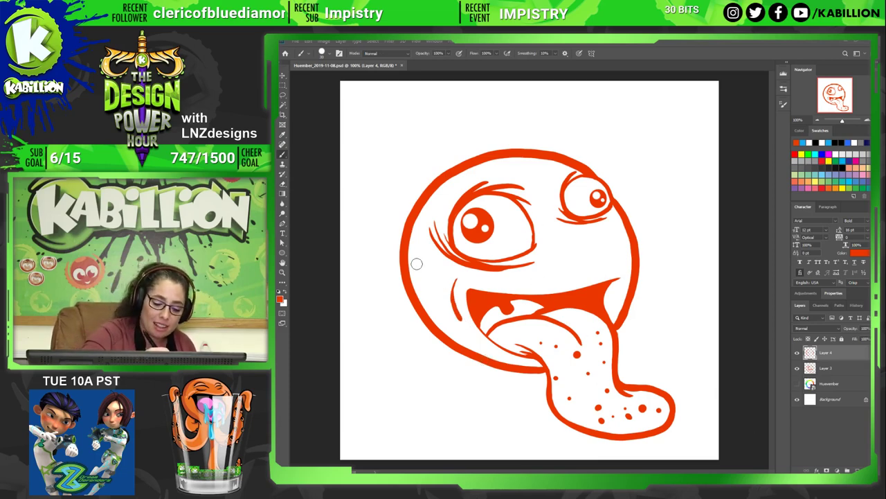
pyautogui.moveTo(419, 289); pyautogui.dragTo(424, 209)
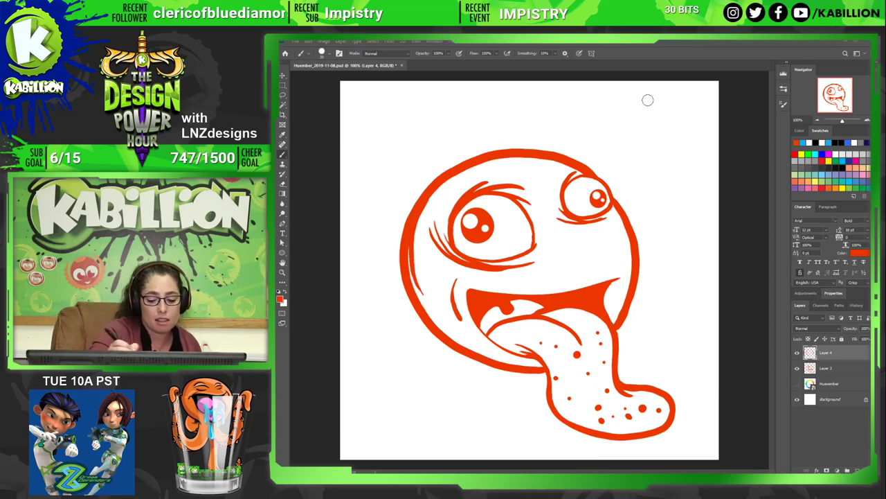
pyautogui.moveTo(620, 269)
pyautogui.mouseDown()
pyautogui.moveTo(623, 216)
pyautogui.moveTo(625, 302)
pyautogui.mouseUp()
pyautogui.hotkey('ctrl', 'z')
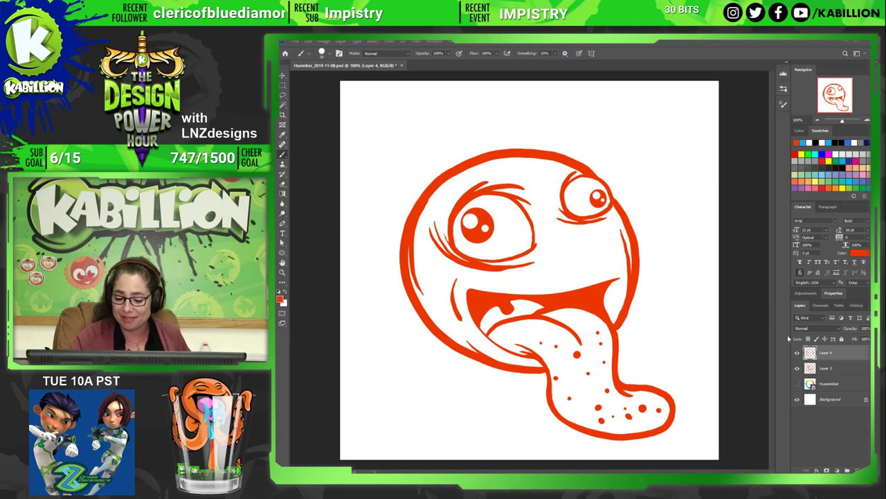
# Merge Layer 3 and Layer 4 into one layer and add a new empty layer.
pyautogui.press('e')
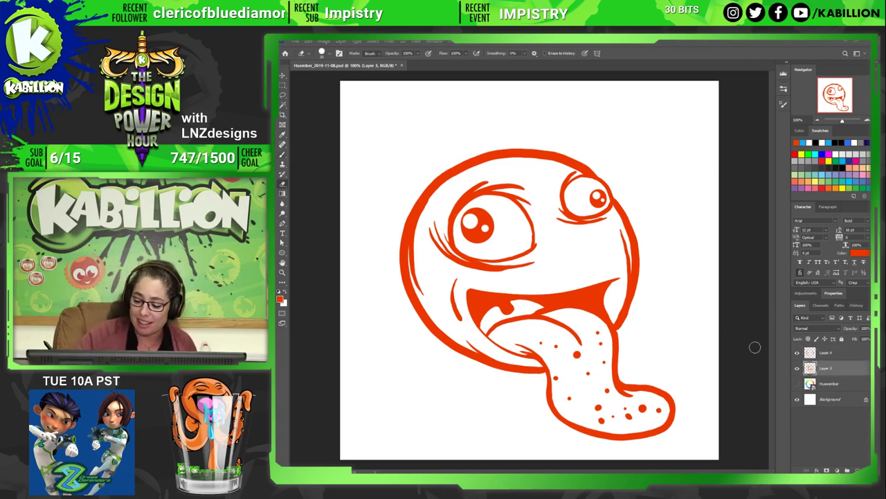
pyautogui.click(825, 367)
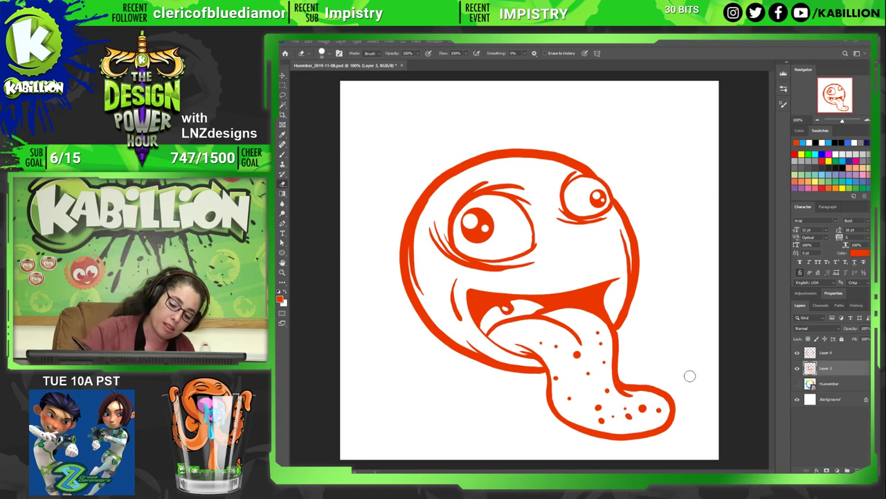
pyautogui.keyDown('shift'); pyautogui.click(840, 354); pyautogui.keyUp('shift')
pyautogui.hotkey('ctrl', 'e')
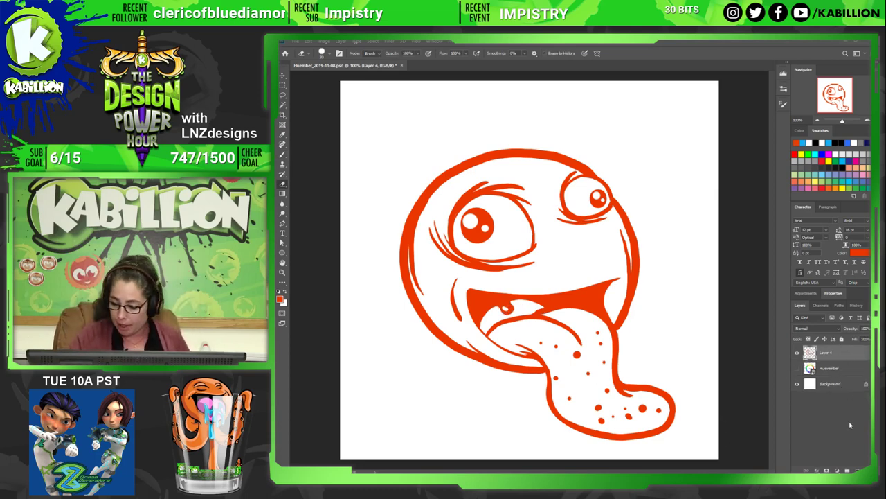
pyautogui.hotkey('ctrl', 'shift', 'alt', 'n')
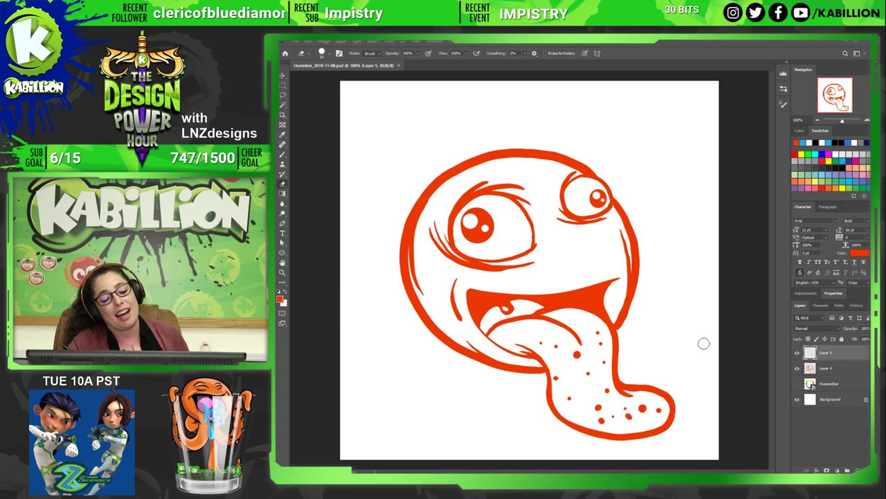
# Try rotating the face artwork, cancel it, and shift the face up and right.
pyautogui.press('v')
pyautogui.click(831, 368)
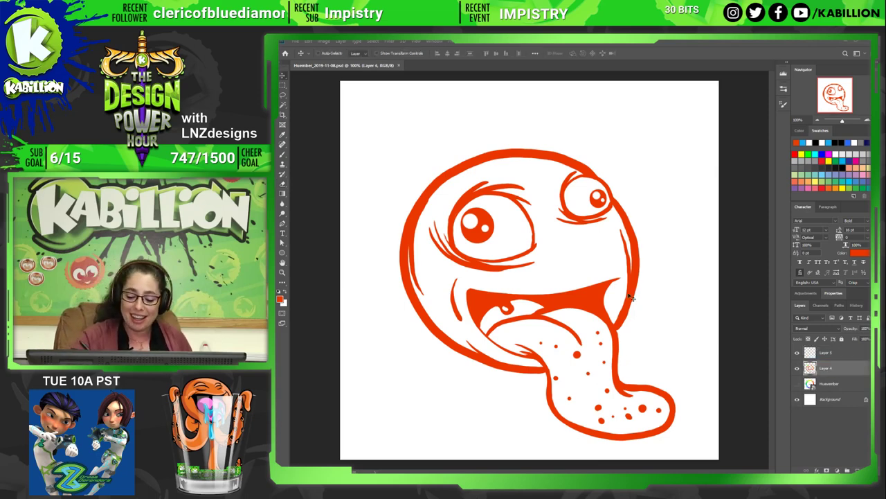
pyautogui.hotkey('ctrl', 't')
pyautogui.moveTo(693, 272)
pyautogui.mouseDown()
pyautogui.moveTo(702, 241)
pyautogui.moveTo(671, 197)
pyautogui.mouseUp()
pyautogui.moveTo(609, 274); pyautogui.dragTo(594, 345)
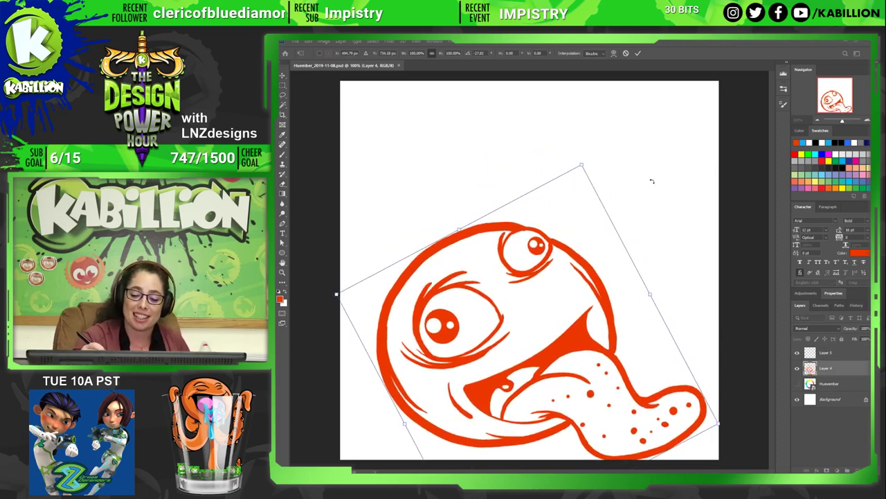
pyautogui.press('Escape')
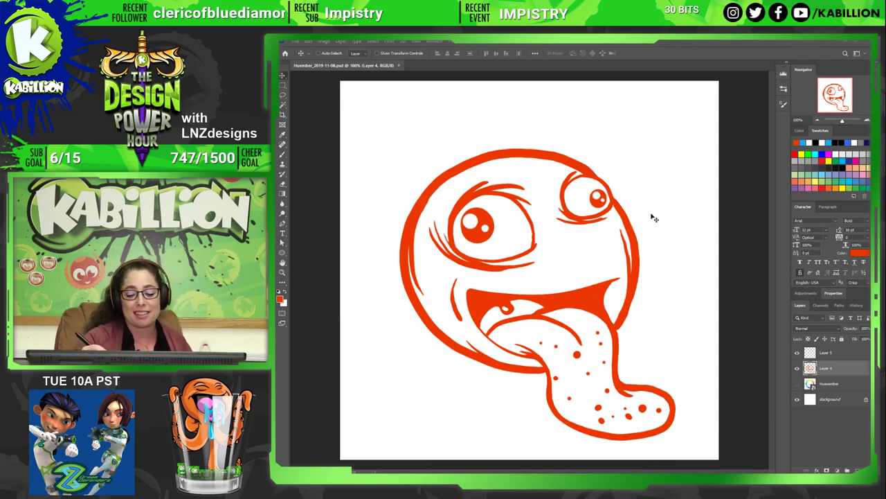
pyautogui.moveTo(644, 259)
pyautogui.mouseDown()
pyautogui.moveTo(662, 226)
pyautogui.moveTo(581, 310)
pyautogui.mouseUp()
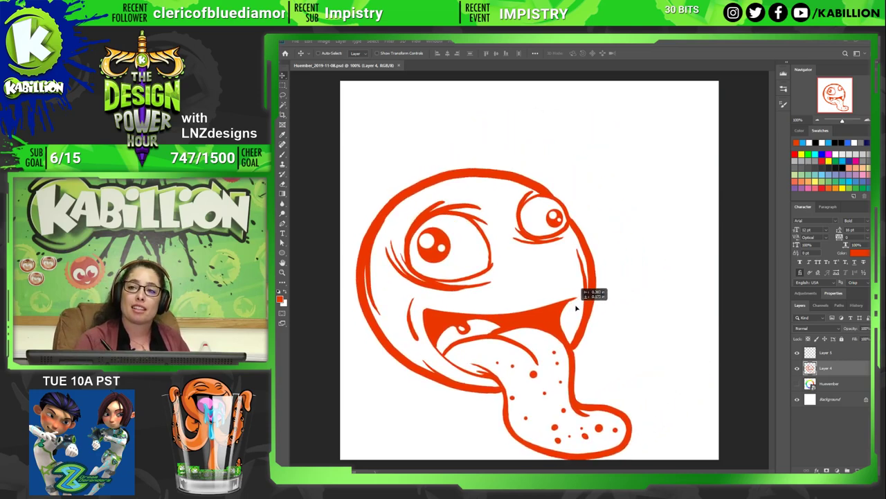
# Tilt the face slightly clockwise, apply it, and duplicate the layer as Layer 4 copy.
pyautogui.hotkey('ctrl', 't')
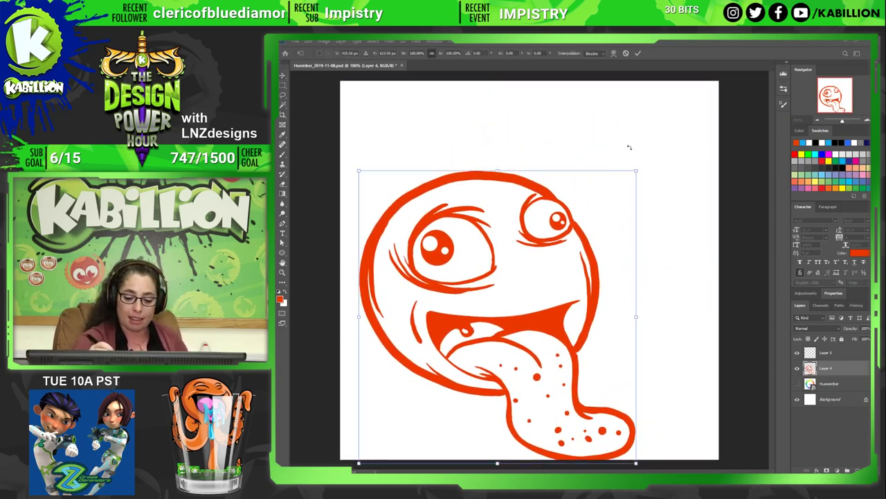
pyautogui.moveTo(629, 147); pyautogui.dragTo(665, 143)
pyautogui.moveTo(573, 307); pyautogui.dragTo(603, 283)
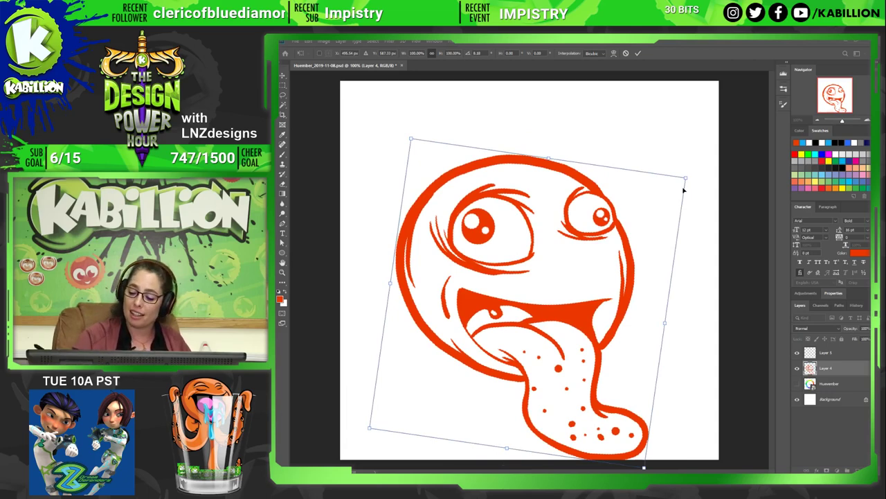
pyautogui.press('Return')
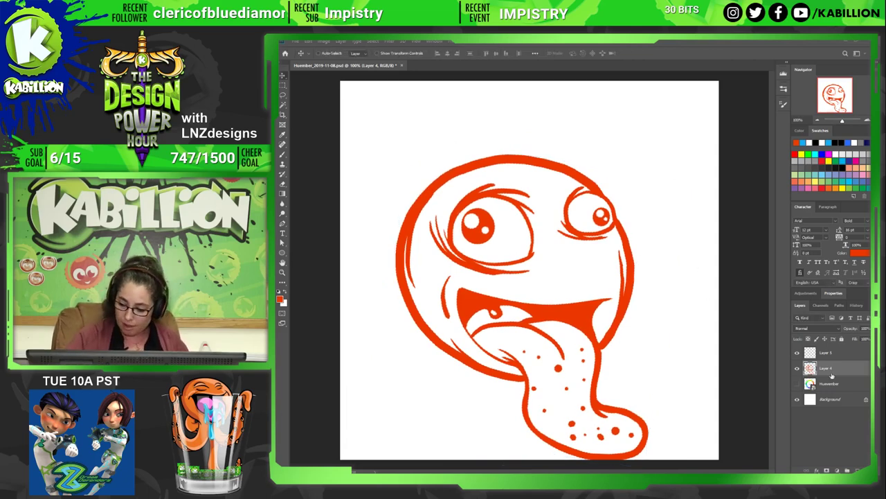
pyautogui.hotkey('ctrl', 'j')
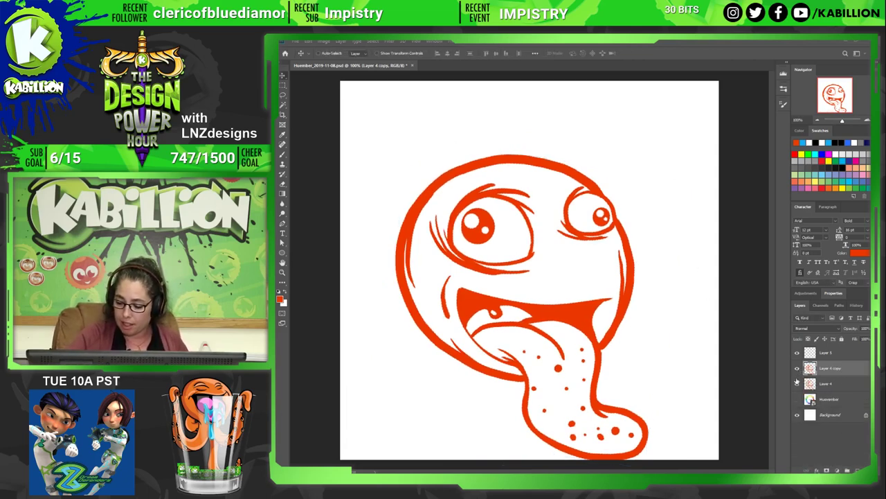
# Convert Layer 4 copy to a smart object, then shrink it and rotate it about 30° clockwise.
pyautogui.rightClick(842, 372)
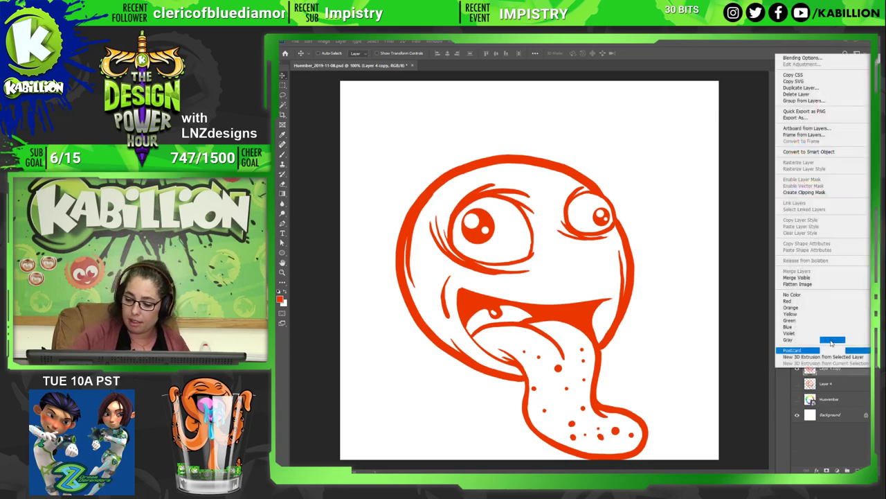
pyautogui.click(814, 131)
pyautogui.hotkey('ctrl', 't')
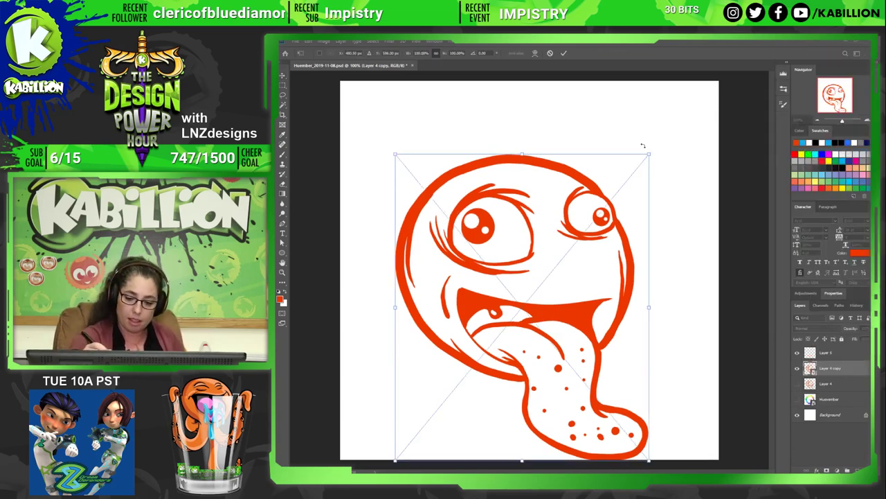
pyautogui.moveTo(650, 152)
pyautogui.mouseDown()
pyautogui.moveTo(600, 216)
pyautogui.moveTo(575, 220)
pyautogui.moveTo(582, 307)
pyautogui.mouseUp()
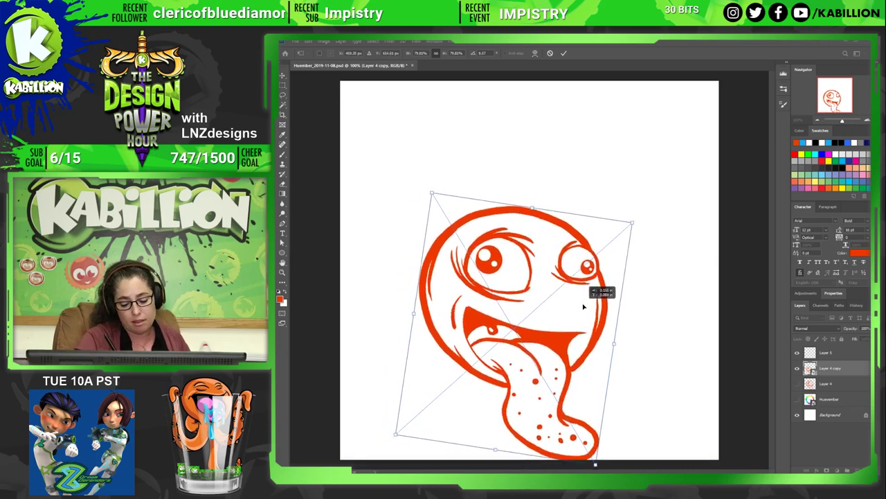
pyautogui.moveTo(587, 186); pyautogui.dragTo(653, 191)
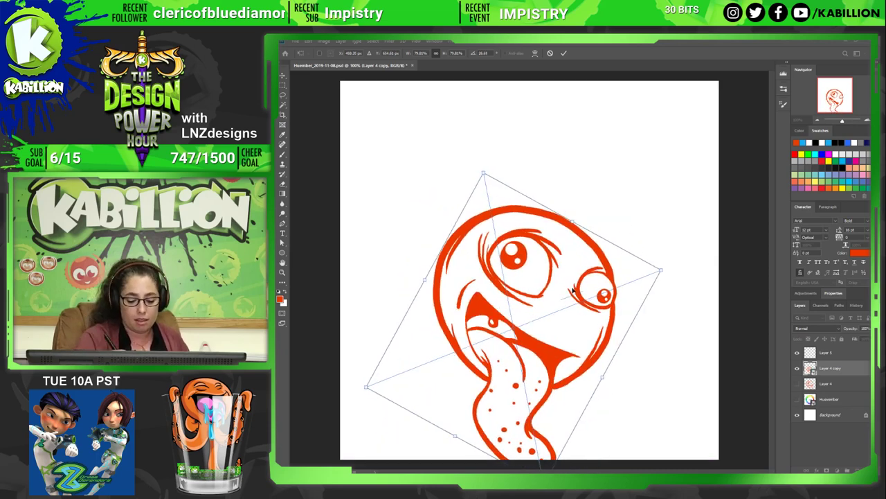
pyautogui.moveTo(561, 302); pyautogui.dragTo(585, 285)
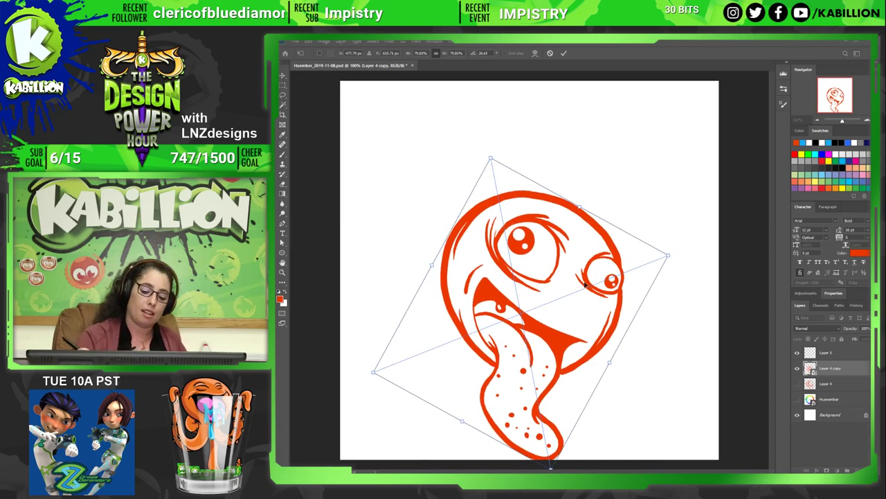
pyautogui.moveTo(619, 214); pyautogui.dragTo(659, 201)
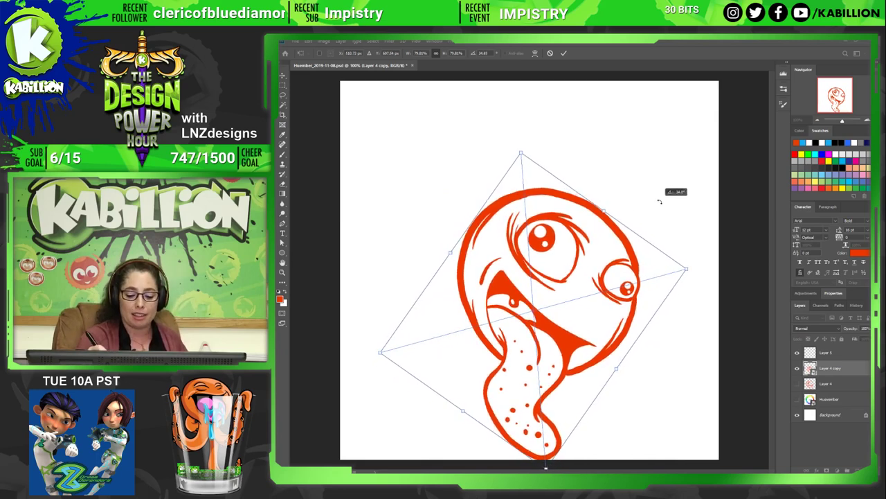
pyautogui.press('Return')
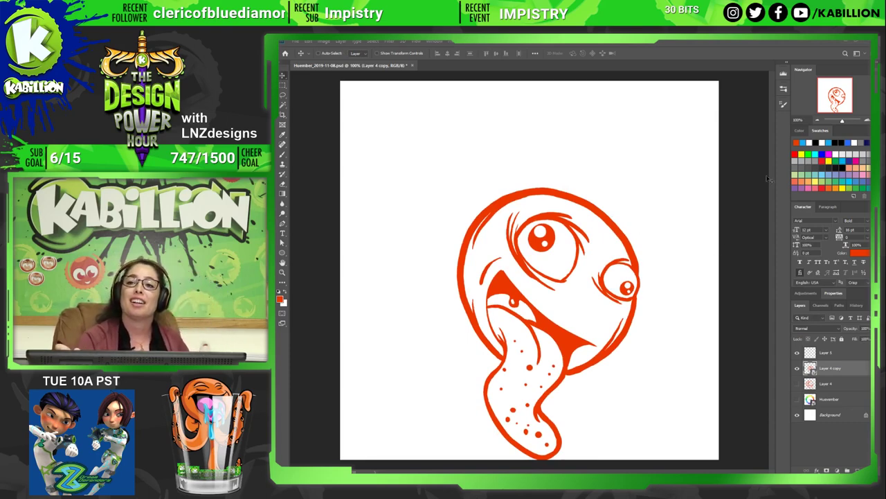
# Nudge the Layer 4 copy face slightly down and add a new layer above it.
pyautogui.click(831, 352)
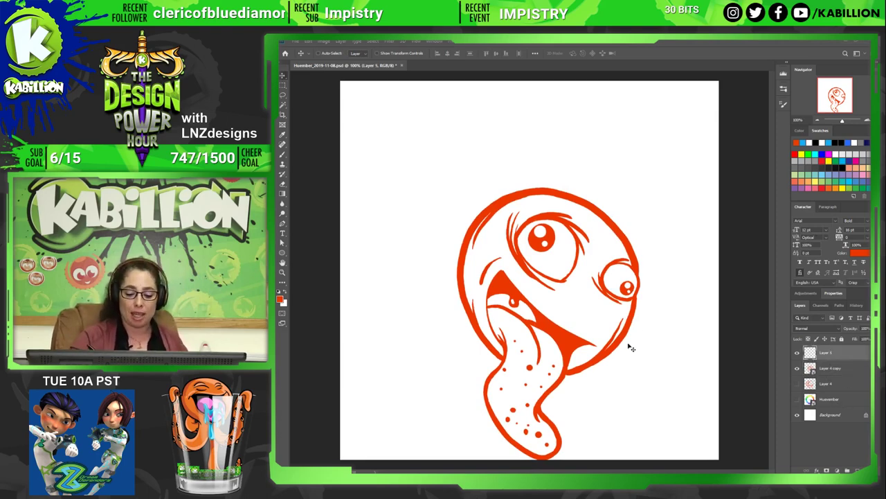
pyautogui.keyDown('ctrl'); pyautogui.click(626, 368); pyautogui.keyUp('ctrl')
pyautogui.moveTo(588, 334); pyautogui.dragTo(593, 363)
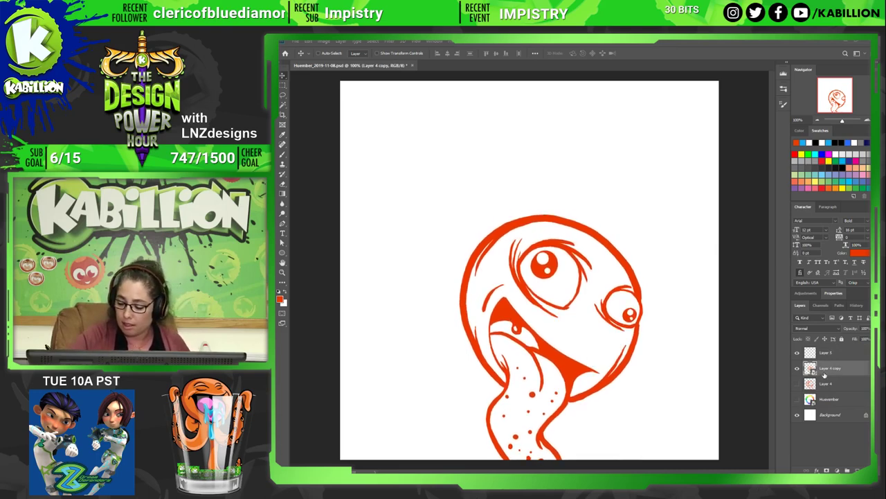
pyautogui.hotkey('ctrl', 'shift', 'alt', 'n')
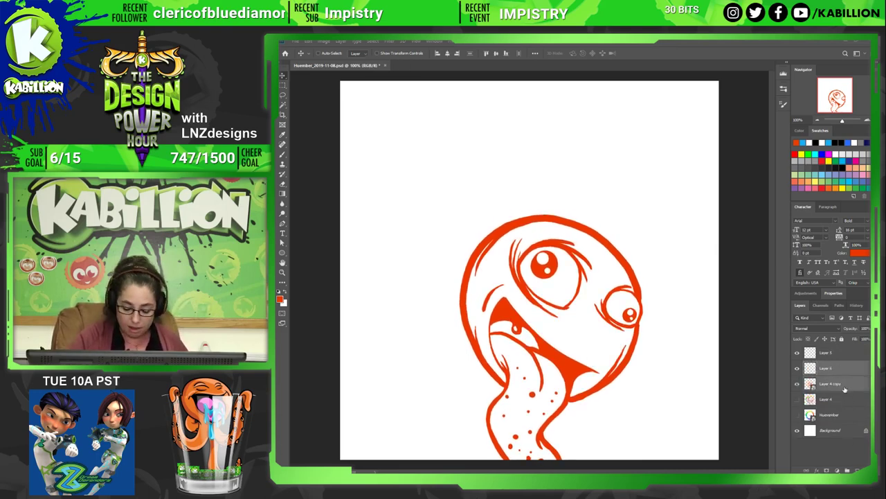
pyautogui.press('Delete')
# Erase and redraw the tongue's lower-left outline.
pyautogui.press('e')
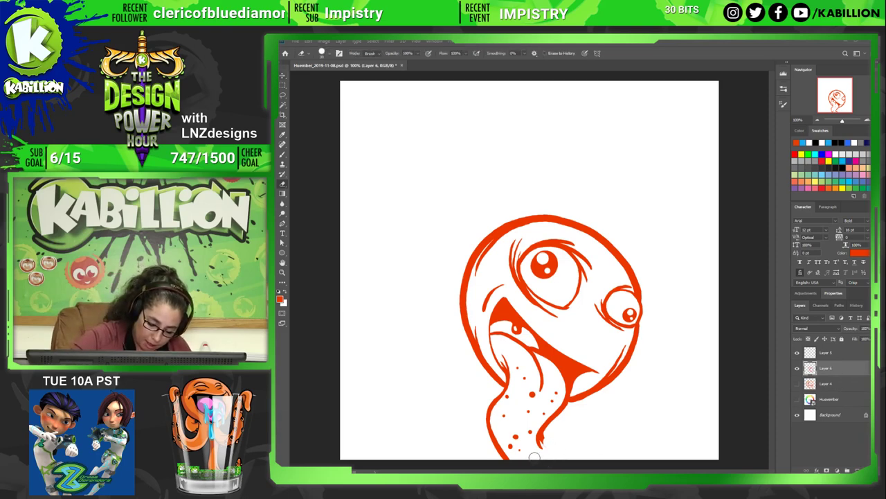
pyautogui.moveTo(501, 454); pyautogui.dragTo(489, 420)
pyautogui.press('b')
pyautogui.moveTo(542, 439); pyautogui.dragTo(591, 456)
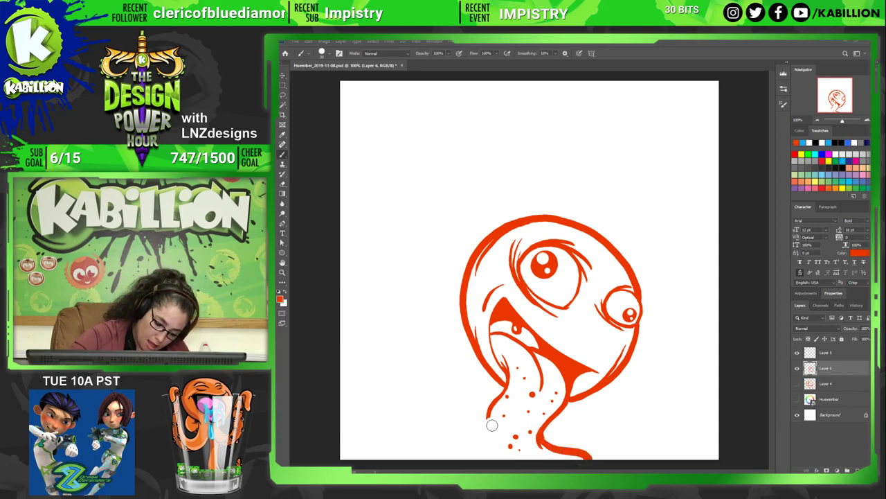
pyautogui.moveTo(489, 413)
pyautogui.mouseDown()
pyautogui.moveTo(493, 436)
pyautogui.moveTo(525, 460)
pyautogui.mouseUp()
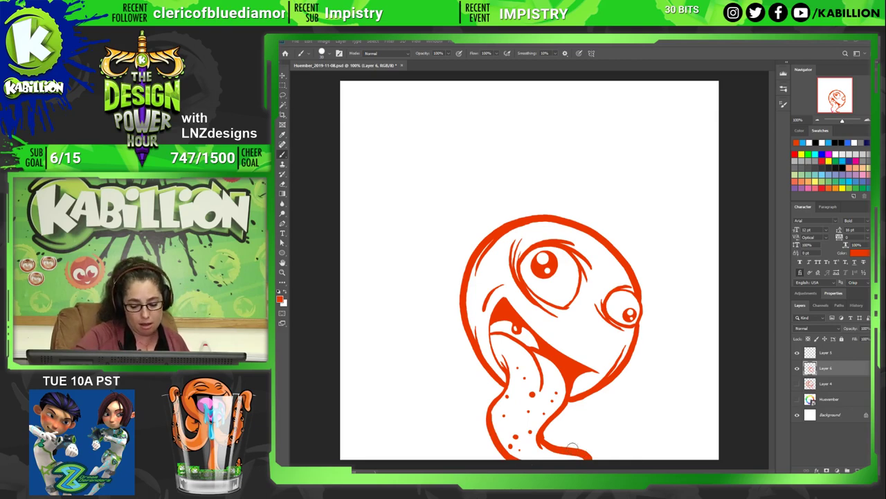
pyautogui.hotkey('ctrl', 'z')
pyautogui.hotkey('ctrl', 'z')
pyautogui.hotkey('ctrl', 'z')
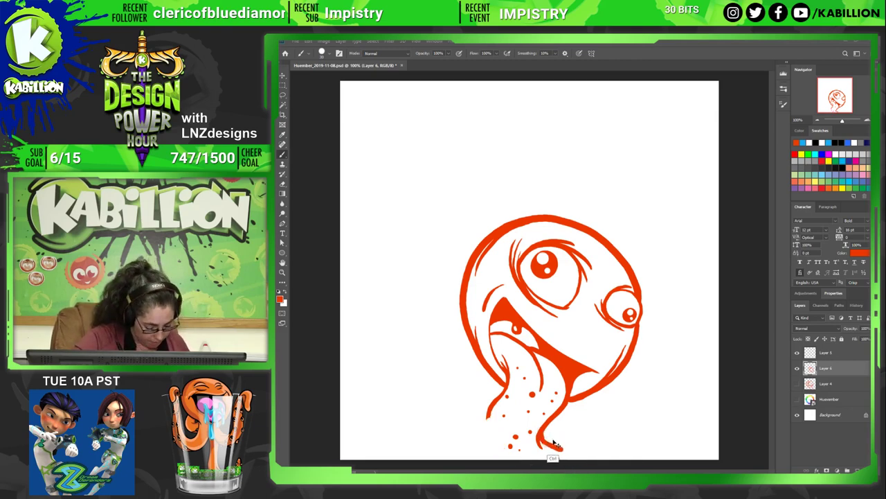
# Extend the tongue's left outline downward and touch up the tip's right edge.
pyautogui.moveTo(488, 415)
pyautogui.mouseDown()
pyautogui.moveTo(486, 428)
pyautogui.moveTo(523, 458)
pyautogui.moveTo(544, 455)
pyautogui.mouseUp()
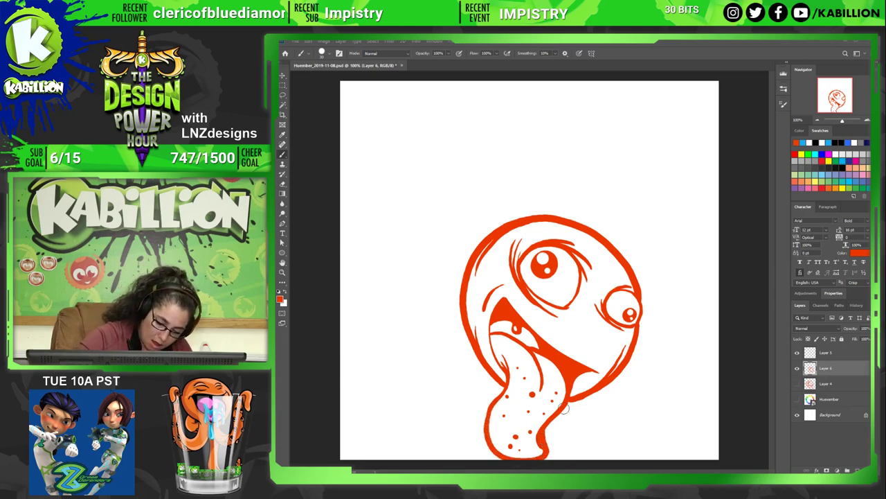
pyautogui.press('e')
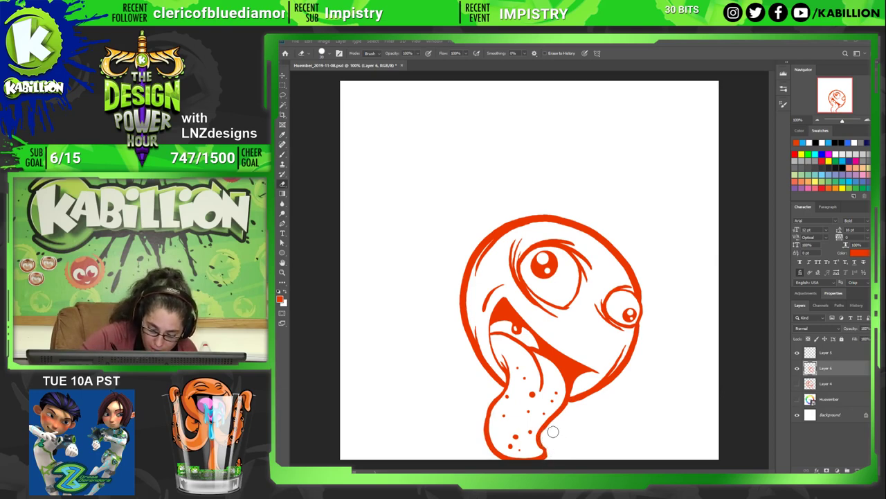
pyautogui.press('b')
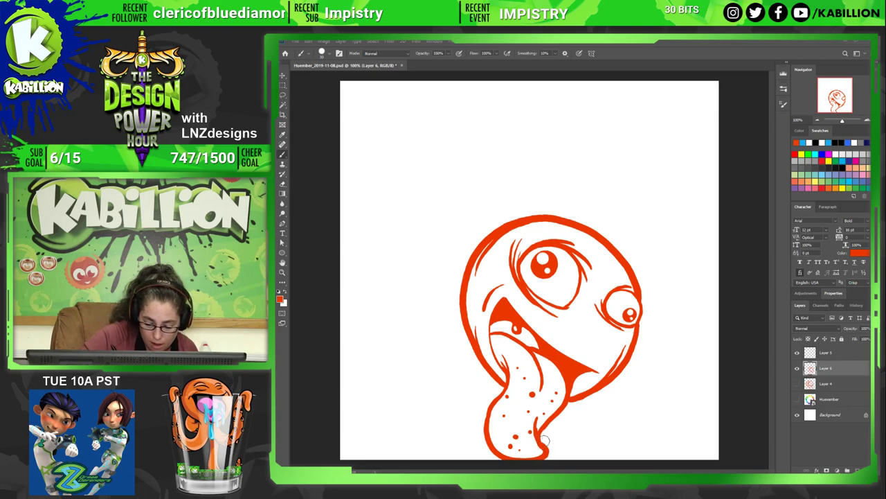
pyautogui.press('e')
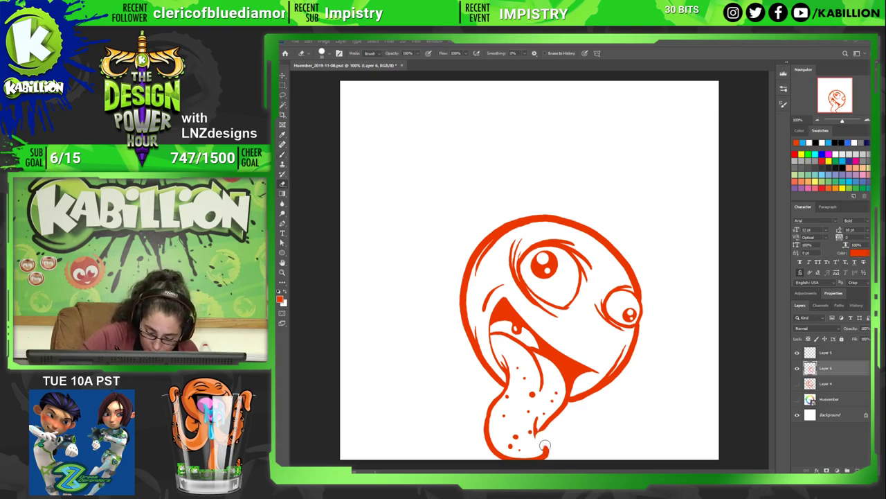
pyautogui.press('b')
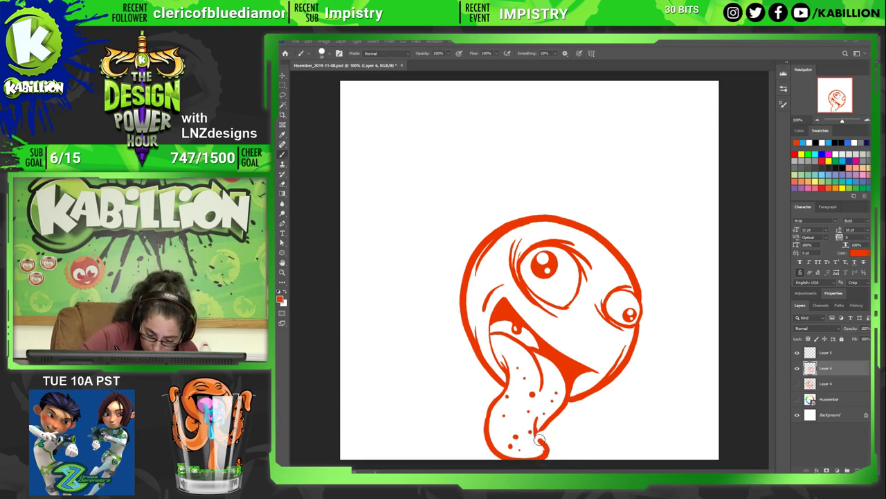
pyautogui.moveTo(543, 436)
pyautogui.mouseDown()
pyautogui.moveTo(536, 422)
pyautogui.moveTo(546, 449)
pyautogui.mouseUp()
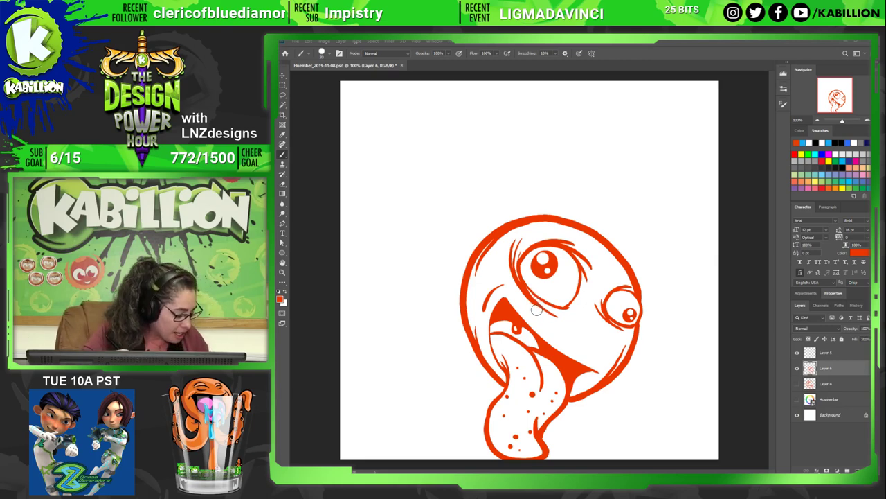
# Smooth the tongue tip's bottom outline toward the canvas edge, then make Layer 5 active.
pyautogui.press('v')
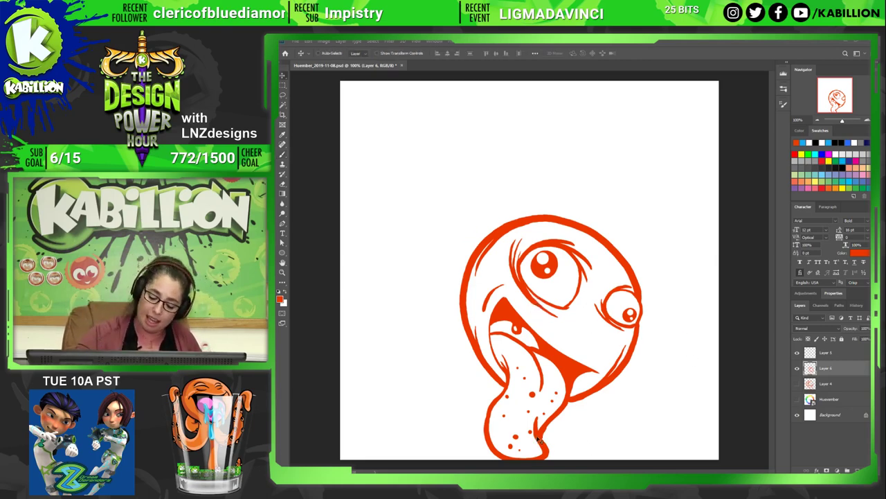
pyautogui.press('b')
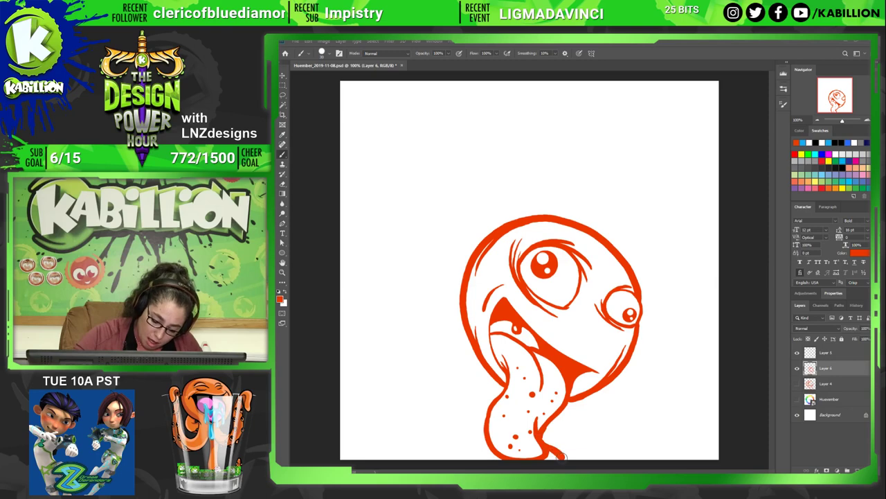
pyautogui.press('e')
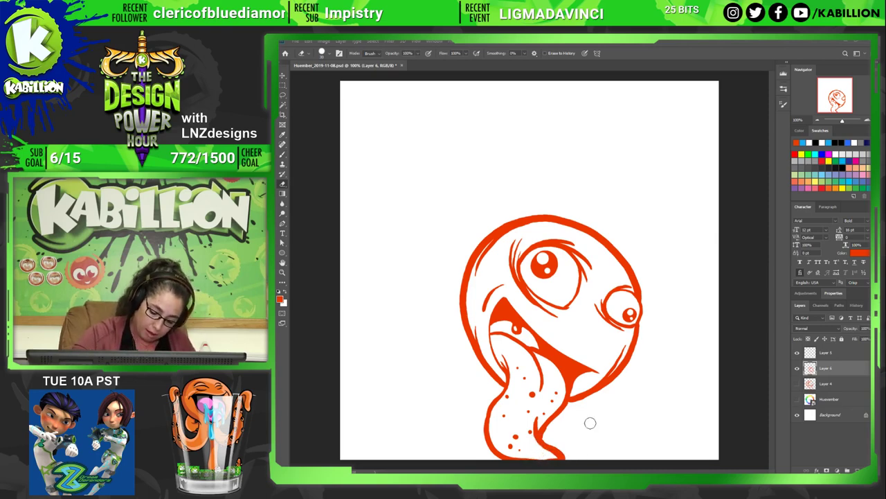
pyautogui.press('b')
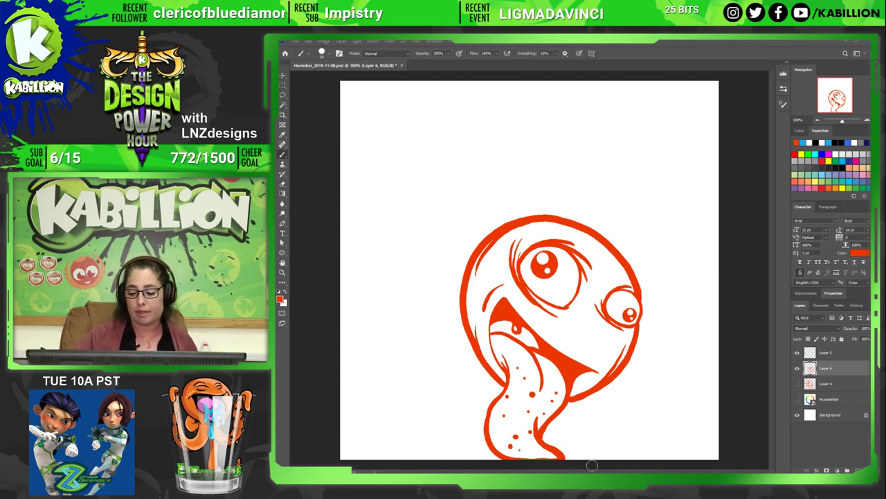
pyautogui.hotkey('alt', ']')
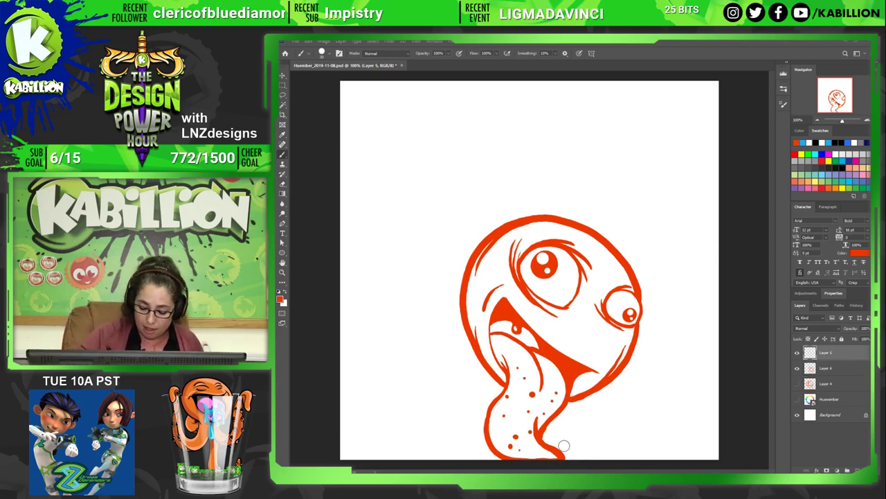
# Paint dark shading along the tongue's upper-left edge where it leaves the mouth.
pyautogui.moveTo(588, 451); pyautogui.dragTo(720, 457)
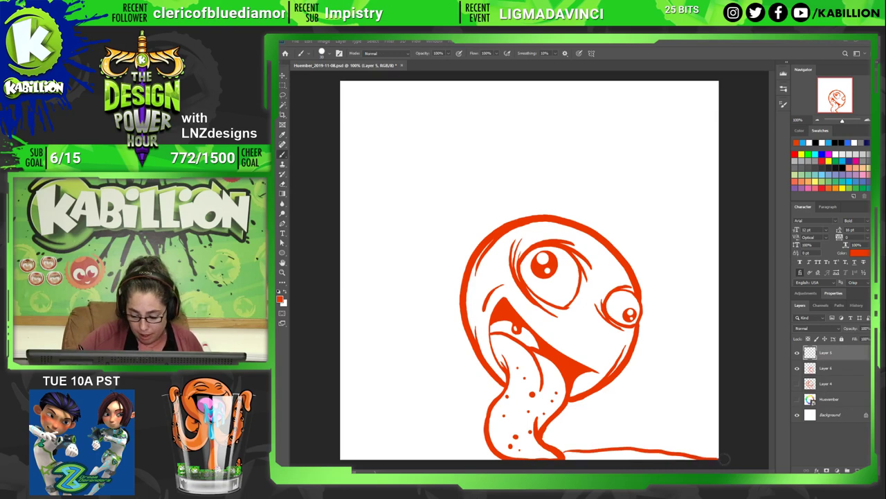
pyautogui.hotkey('ctrl', 'z')
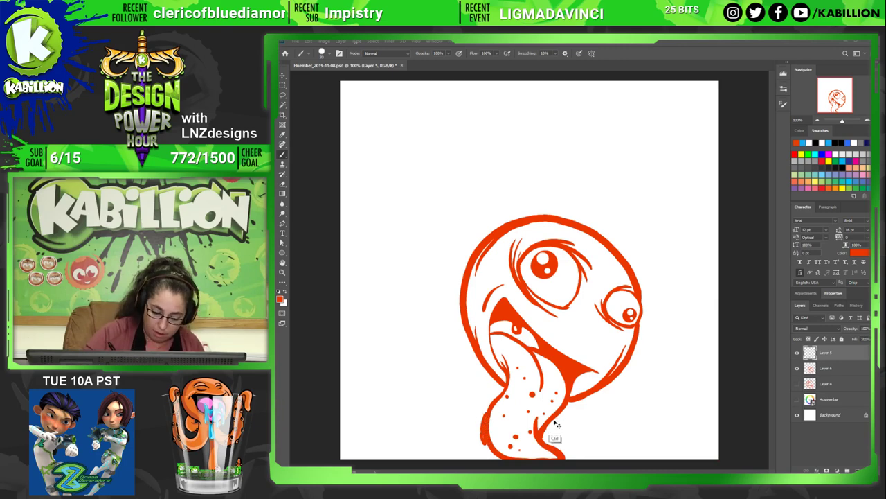
pyautogui.hotkey('ctrl', 'z')
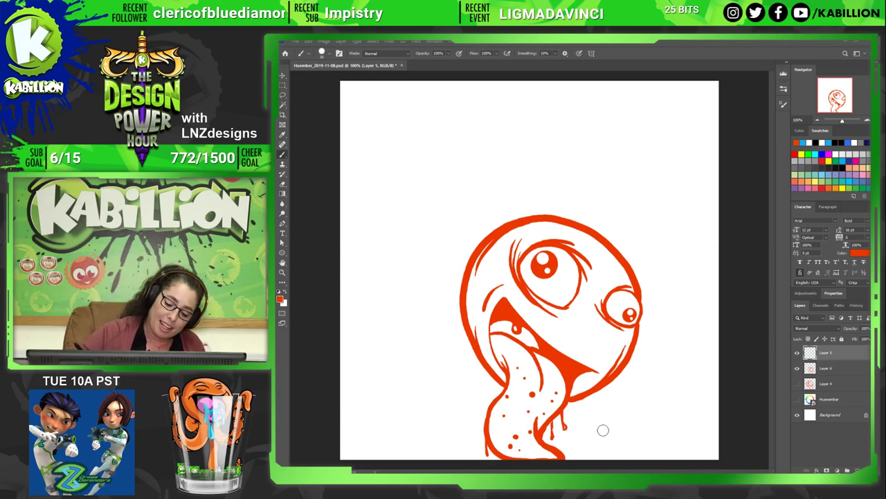
pyautogui.moveTo(518, 362); pyautogui.dragTo(491, 340)
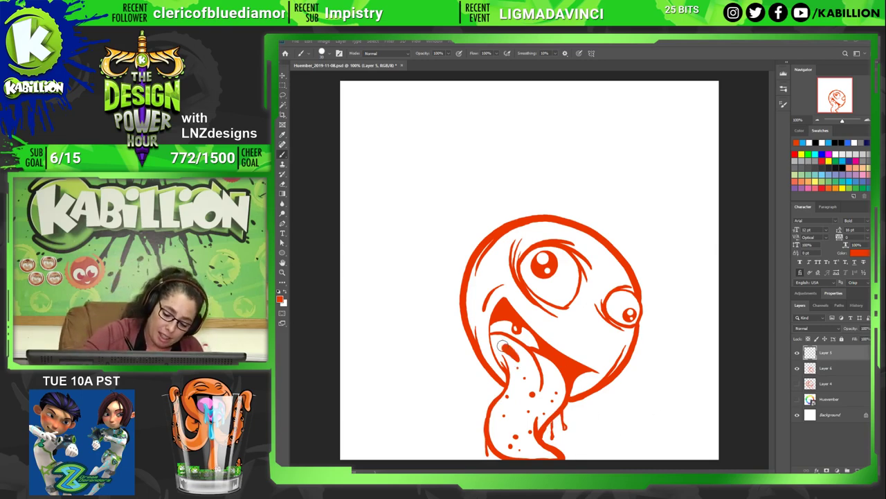
pyautogui.moveTo(529, 369); pyautogui.dragTo(507, 339)
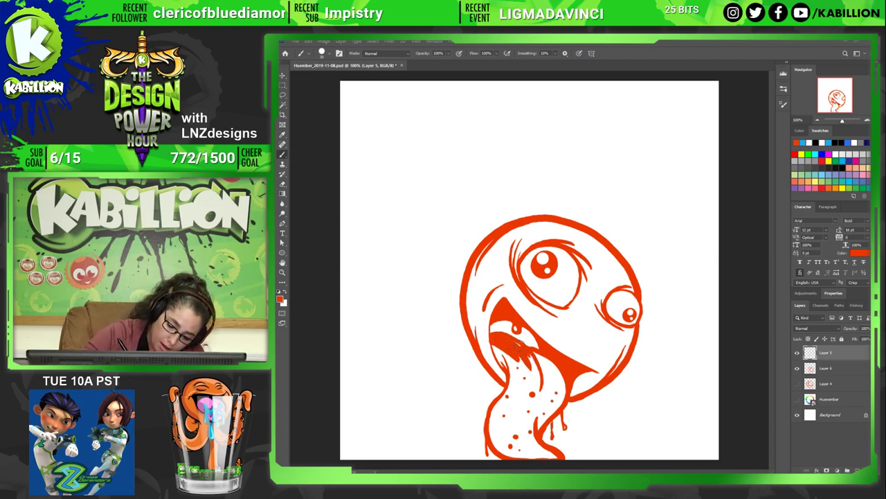
pyautogui.moveTo(554, 375); pyautogui.dragTo(541, 355)
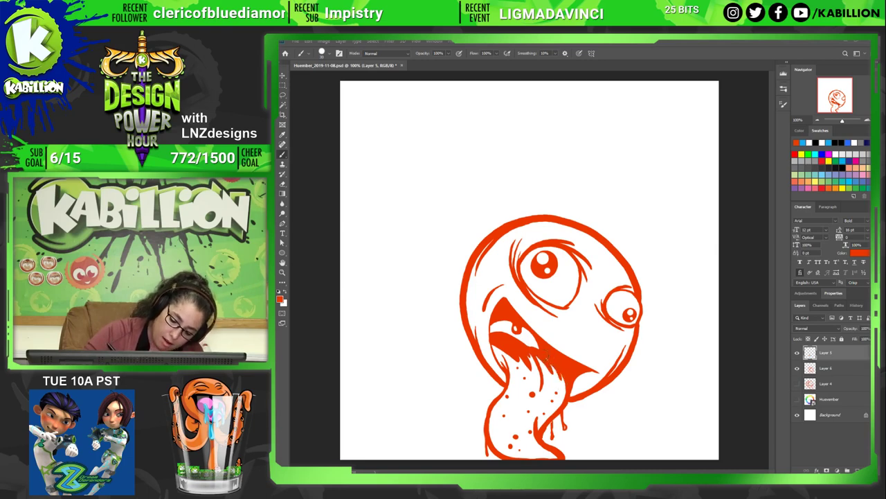
pyautogui.moveTo(516, 376); pyautogui.dragTo(500, 351)
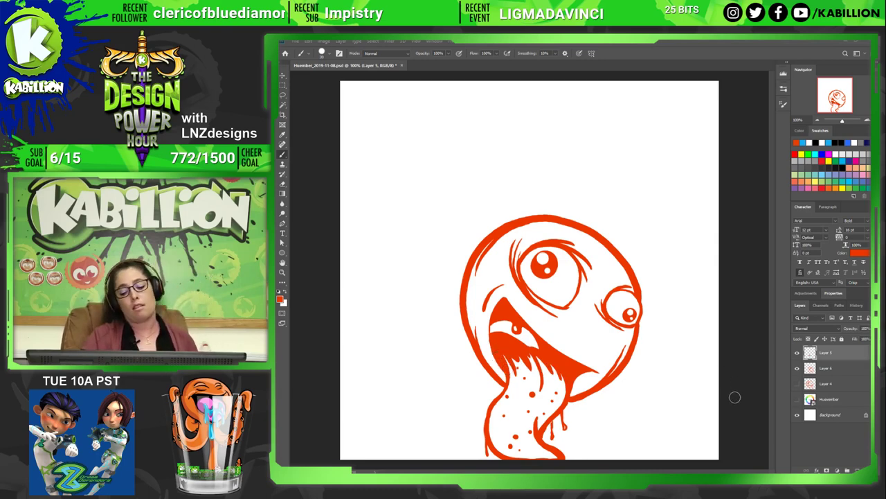
pyautogui.moveTo(537, 388)
pyautogui.mouseDown()
pyautogui.moveTo(532, 360)
pyautogui.moveTo(532, 383)
pyautogui.mouseUp()
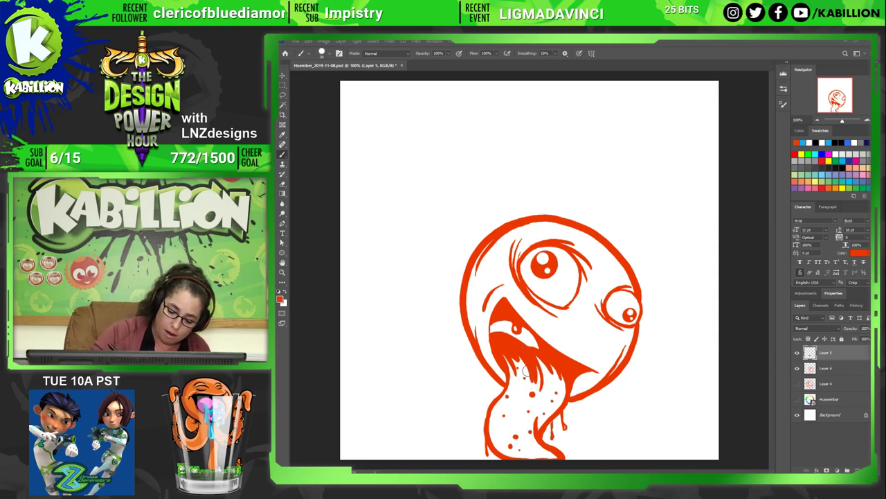
# Erase a light streak into the tongue shading and add a new Layer 7.
pyautogui.press('e')
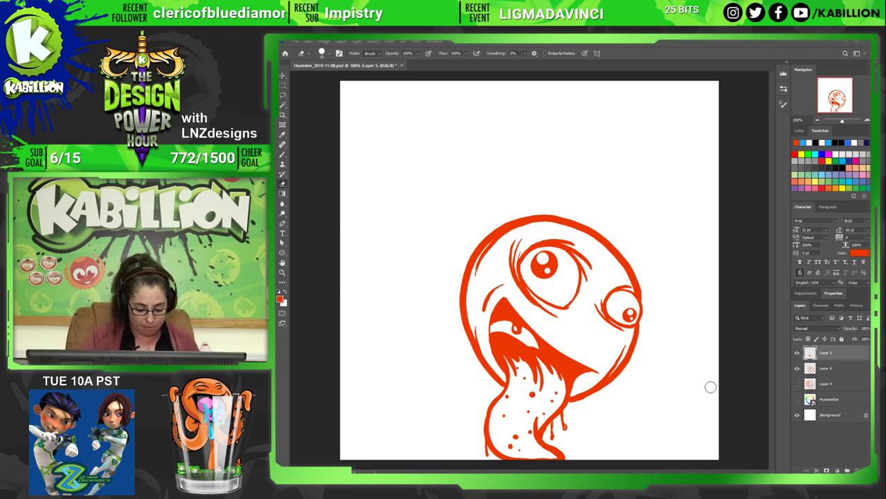
pyautogui.moveTo(524, 349)
pyautogui.mouseDown()
pyautogui.moveTo(536, 378)
pyautogui.moveTo(504, 346)
pyautogui.moveTo(512, 385)
pyautogui.moveTo(547, 354)
pyautogui.mouseUp()
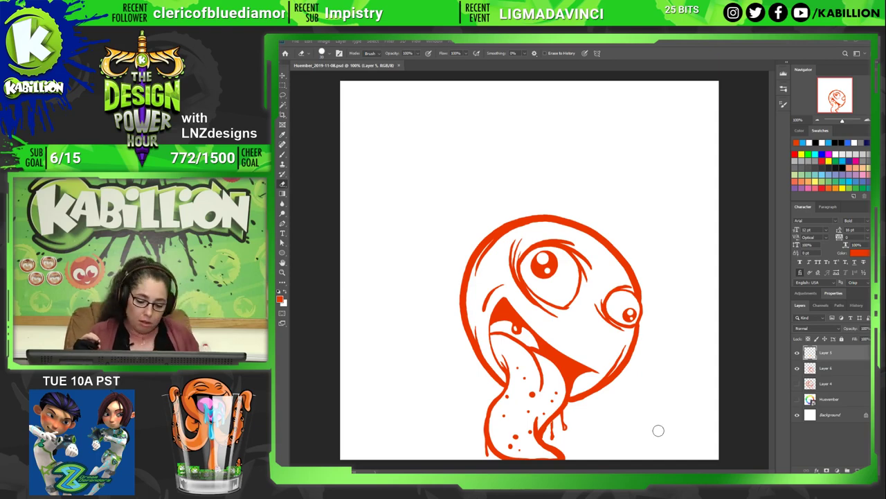
pyautogui.press('b')
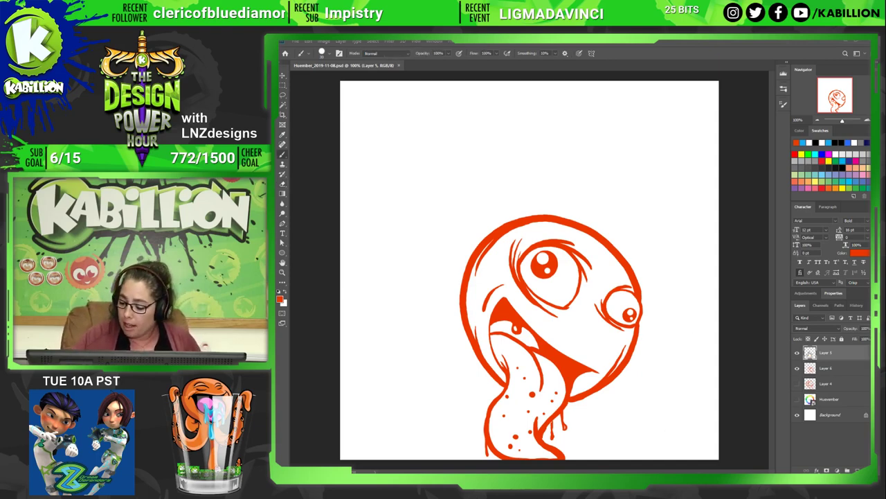
pyautogui.click(849, 468)
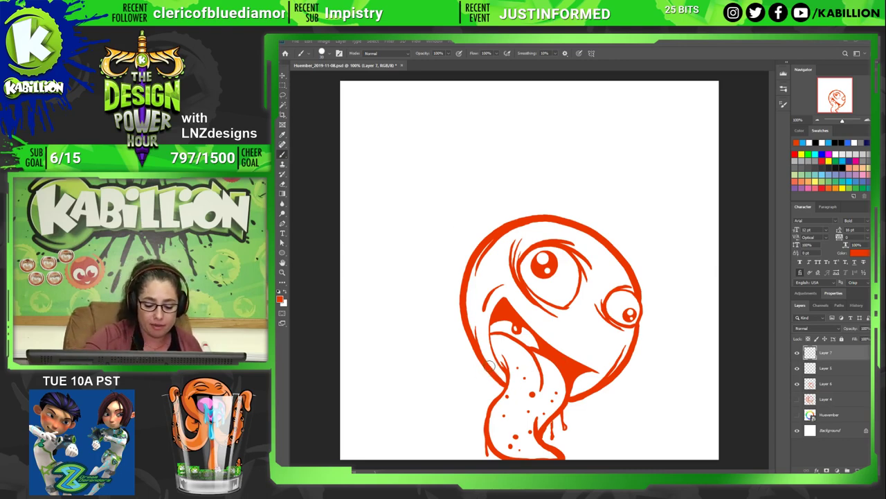
# Draw tentacles curling up the head's left side, beside the mouth, and out to the right.
pyautogui.moveTo(489, 366)
pyautogui.mouseDown()
pyautogui.moveTo(446, 307)
pyautogui.moveTo(403, 180)
pyautogui.moveTo(380, 280)
pyautogui.mouseUp()
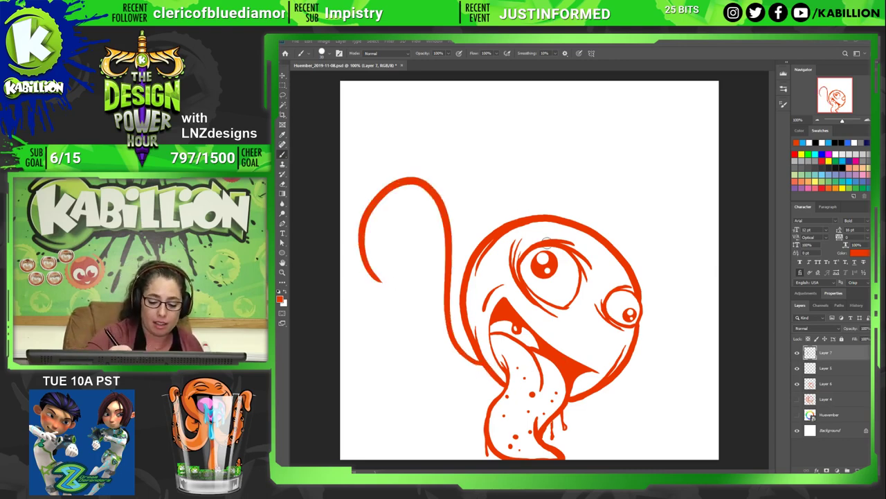
pyautogui.moveTo(484, 232)
pyautogui.mouseDown()
pyautogui.moveTo(504, 156)
pyautogui.moveTo(595, 82)
pyautogui.mouseUp()
pyautogui.hotkey('ctrl', 'z')
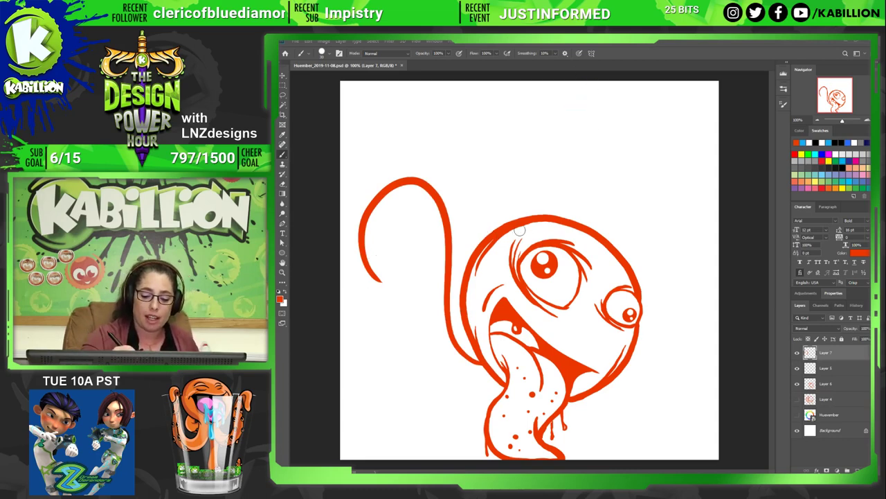
pyautogui.moveTo(515, 339)
pyautogui.mouseDown()
pyautogui.moveTo(488, 301)
pyautogui.moveTo(528, 97)
pyautogui.moveTo(414, 130)
pyautogui.mouseUp()
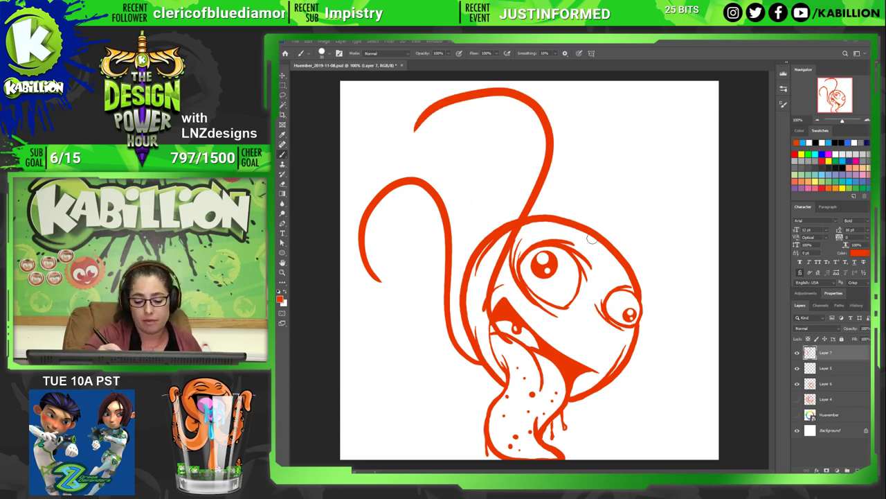
pyautogui.moveTo(567, 350)
pyautogui.mouseDown()
pyautogui.moveTo(585, 177)
pyautogui.moveTo(692, 138)
pyautogui.mouseUp()
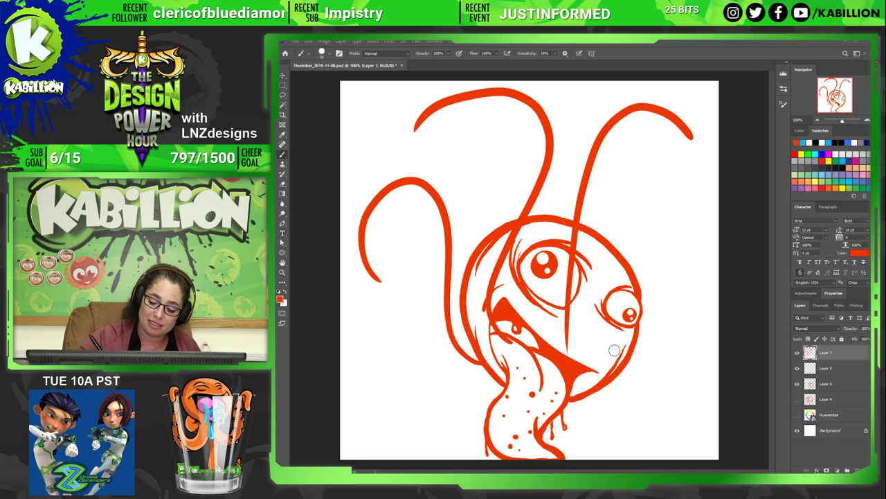
pyautogui.moveTo(595, 322)
pyautogui.mouseDown()
pyautogui.moveTo(664, 312)
pyautogui.moveTo(682, 430)
pyautogui.mouseUp()
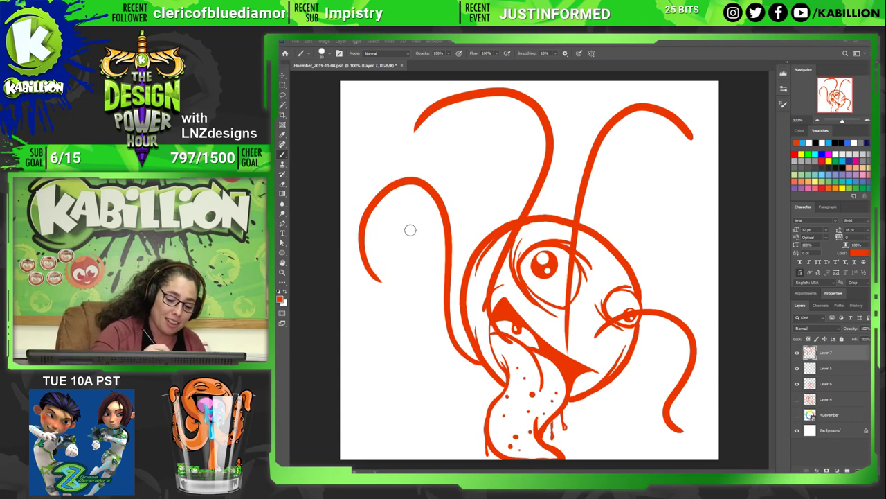
# Draw a hooked tentacle tip on the left that sweeps down around the head.
pyautogui.moveTo(401, 211)
pyautogui.mouseDown()
pyautogui.moveTo(413, 294)
pyautogui.moveTo(384, 284)
pyautogui.mouseUp()
pyautogui.hotkey('ctrl', 'z')
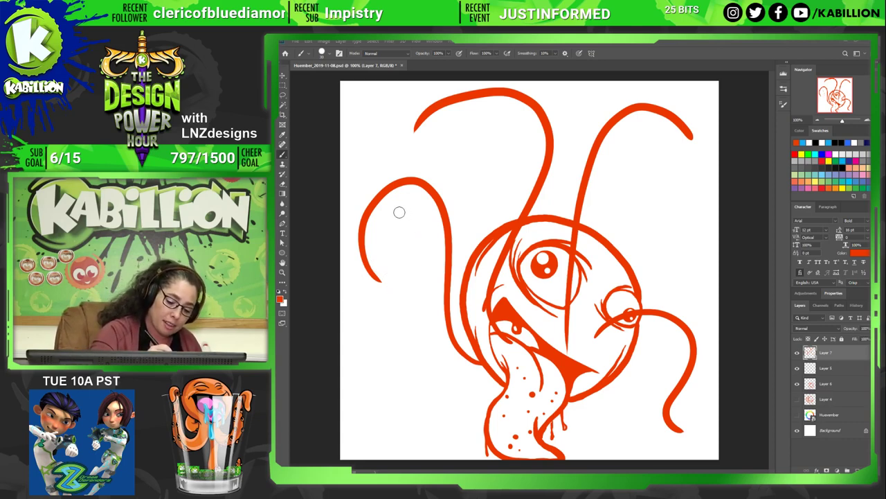
pyautogui.moveTo(394, 214); pyautogui.dragTo(367, 258)
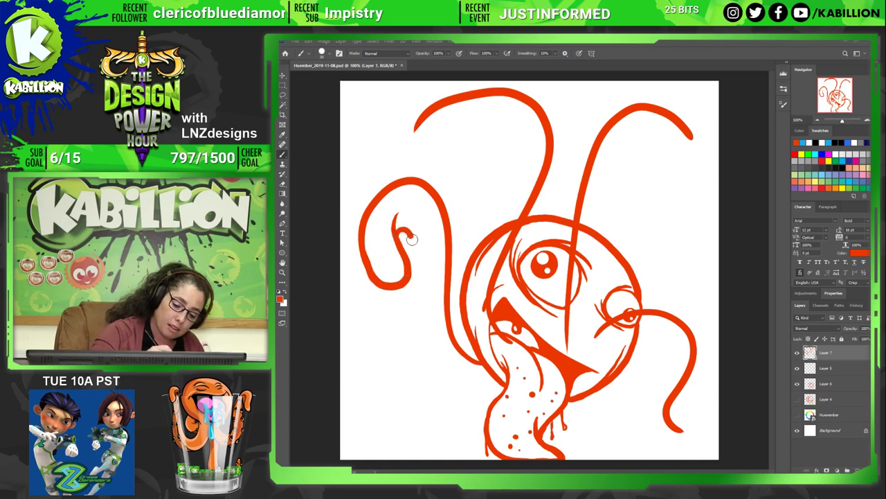
pyautogui.moveTo(410, 239); pyautogui.dragTo(501, 394)
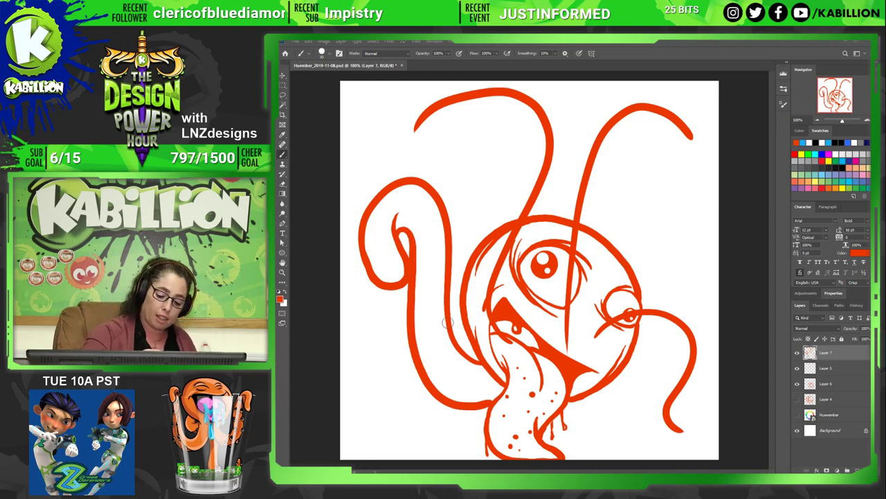
pyautogui.press('e')
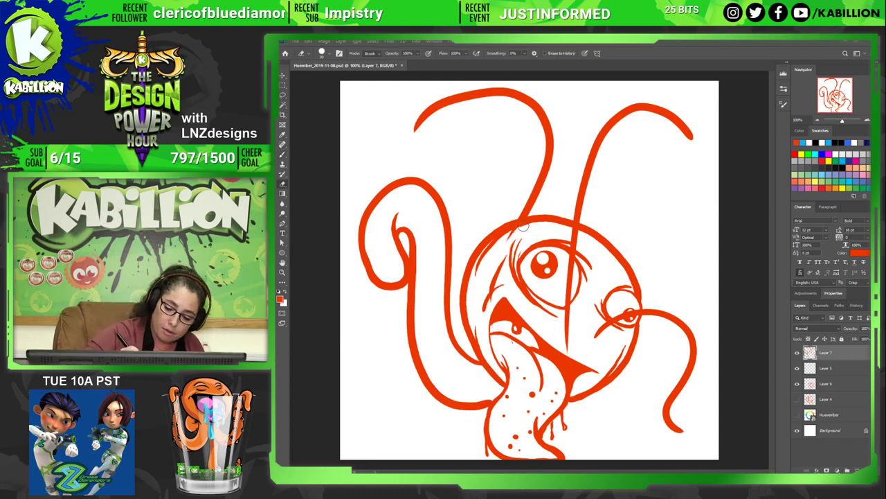
# Erase stray lines and redraw the left tentacle's inner line as one continuous curl.
pyautogui.moveTo(565, 346); pyautogui.dragTo(573, 226)
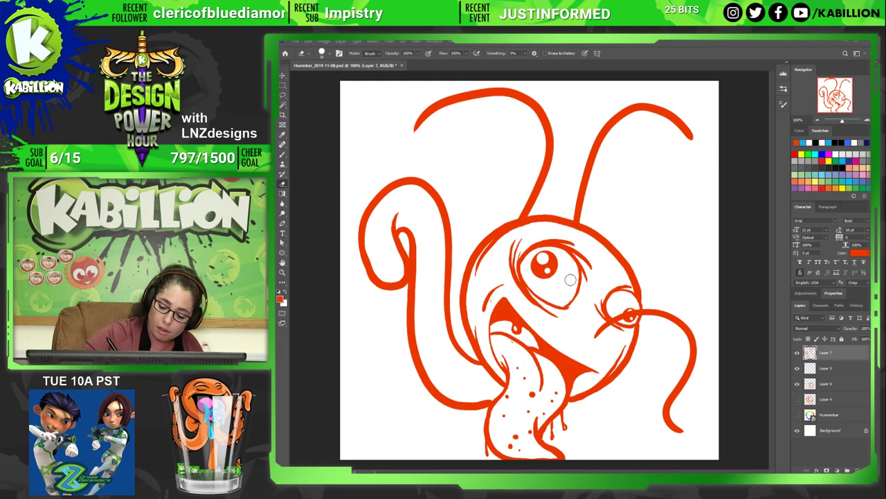
pyautogui.moveTo(406, 299); pyautogui.dragTo(417, 301)
pyautogui.moveTo(604, 320)
pyautogui.mouseDown()
pyautogui.moveTo(641, 313)
pyautogui.moveTo(607, 309)
pyautogui.mouseUp()
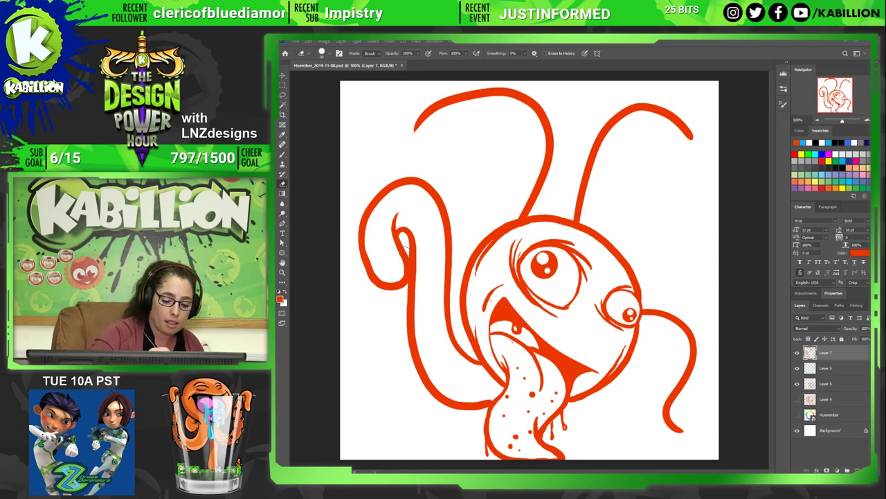
pyautogui.moveTo(403, 243); pyautogui.dragTo(407, 253)
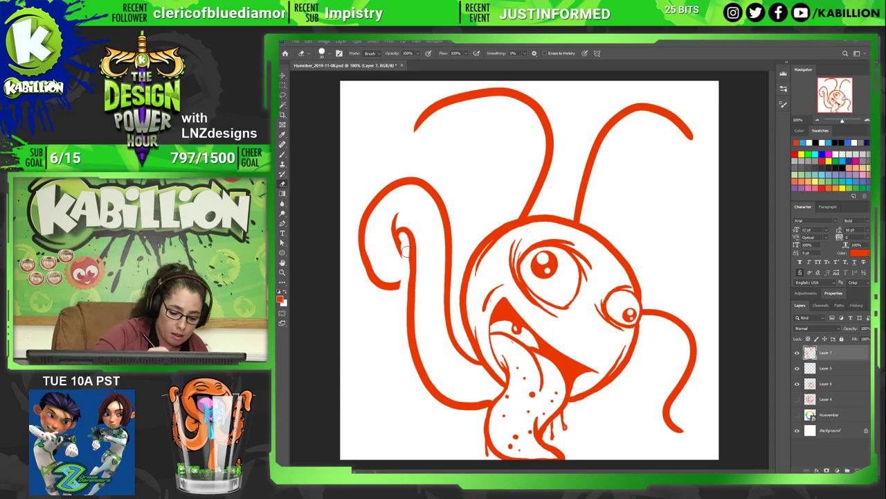
pyautogui.press('b')
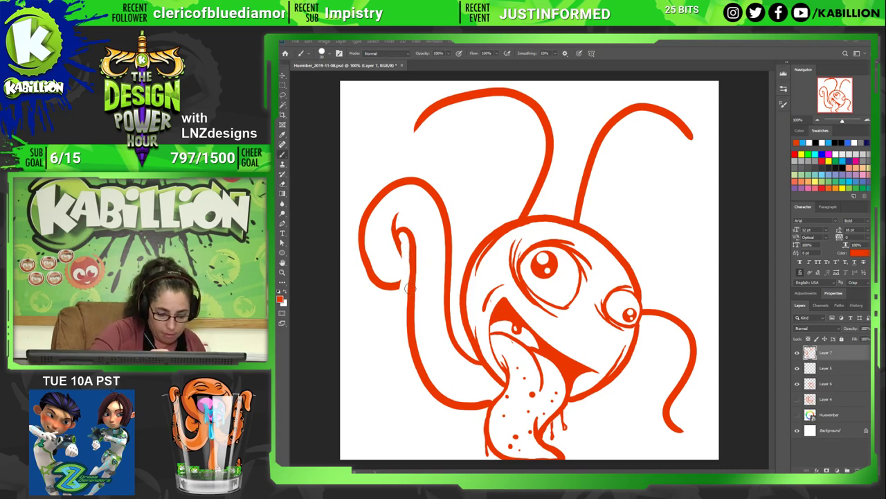
pyautogui.moveTo(408, 289); pyautogui.dragTo(405, 246)
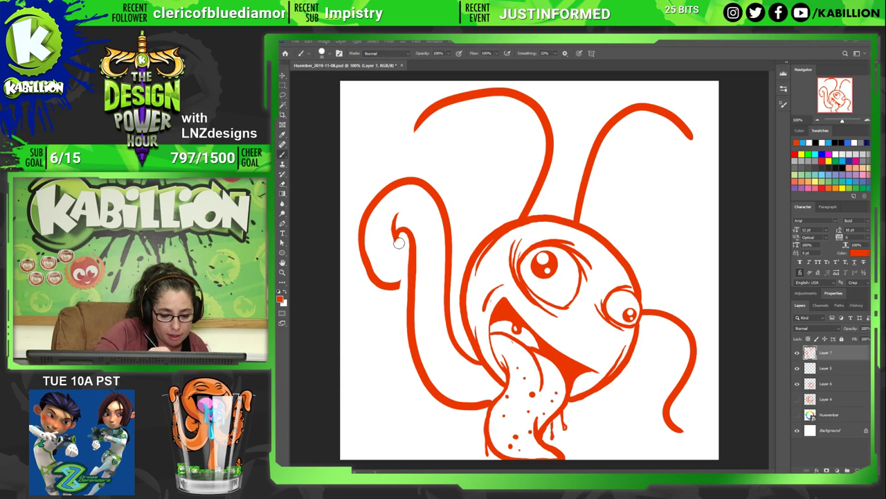
pyautogui.moveTo(396, 239); pyautogui.dragTo(405, 279)
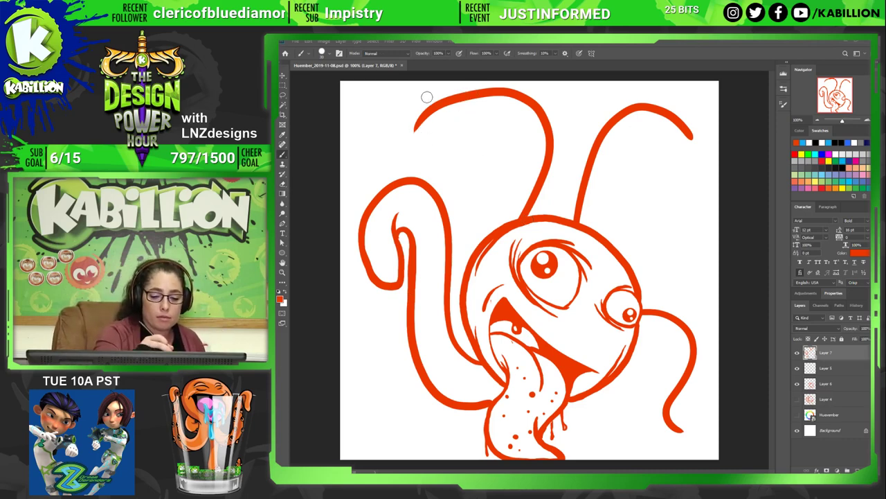
# Curl the upper-left antenna's tip into a loop at the top-left.
pyautogui.moveTo(424, 111)
pyautogui.mouseDown()
pyautogui.moveTo(396, 97)
pyautogui.moveTo(410, 139)
pyautogui.mouseUp()
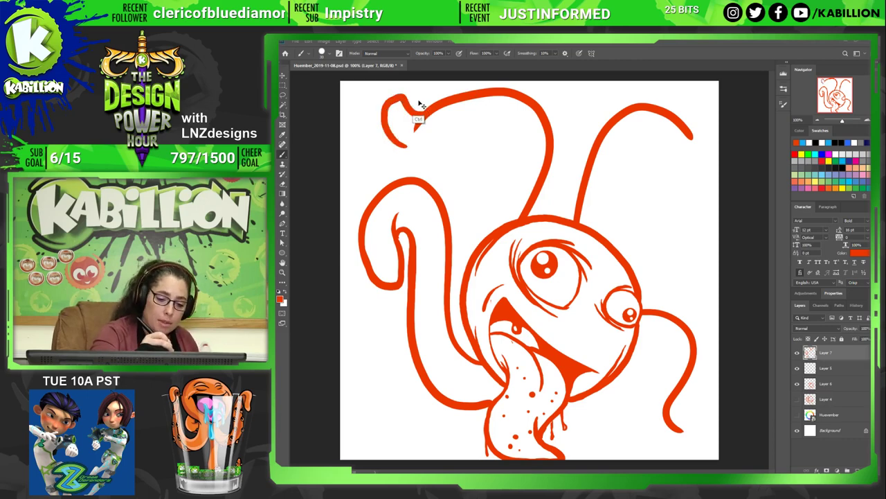
pyautogui.hotkey('ctrl', 'z')
pyautogui.moveTo(428, 115)
pyautogui.mouseDown()
pyautogui.moveTo(383, 104)
pyautogui.moveTo(388, 136)
pyautogui.moveTo(434, 149)
pyautogui.mouseUp()
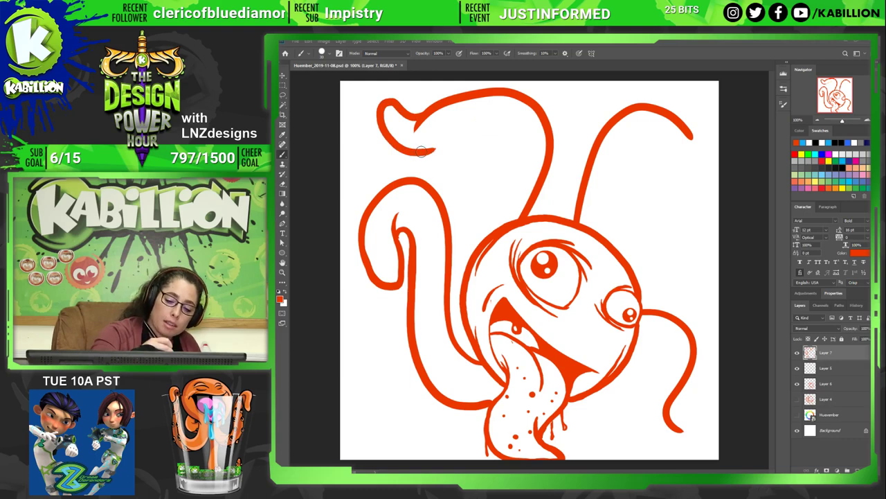
pyautogui.moveTo(420, 151); pyautogui.dragTo(495, 126)
pyautogui.hotkey('ctrl', 'z')
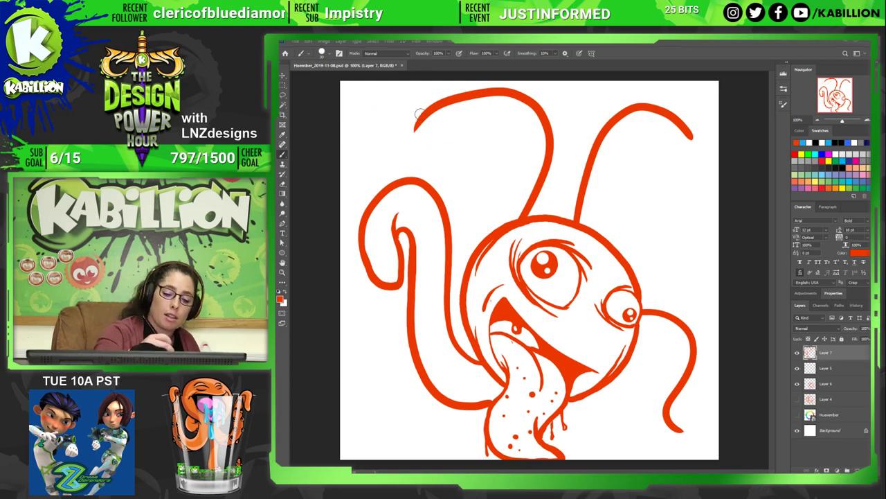
pyautogui.moveTo(414, 128); pyautogui.dragTo(405, 152)
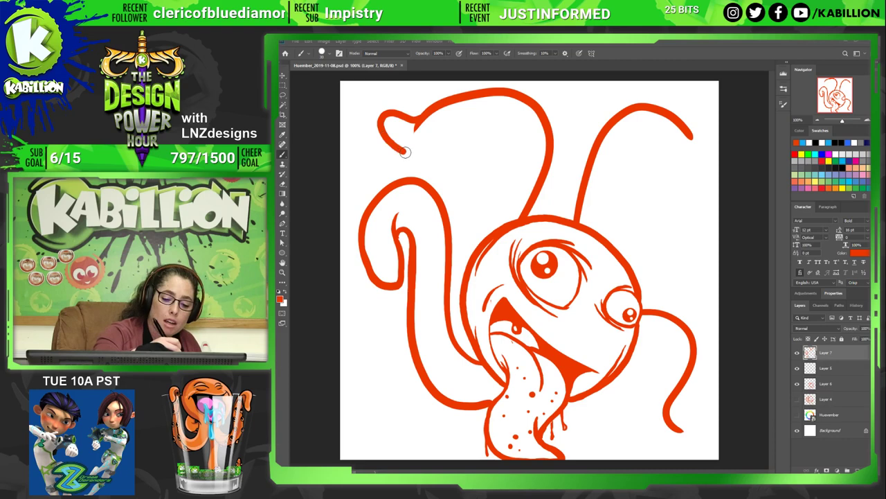
pyautogui.hotkey('ctrl', 'z')
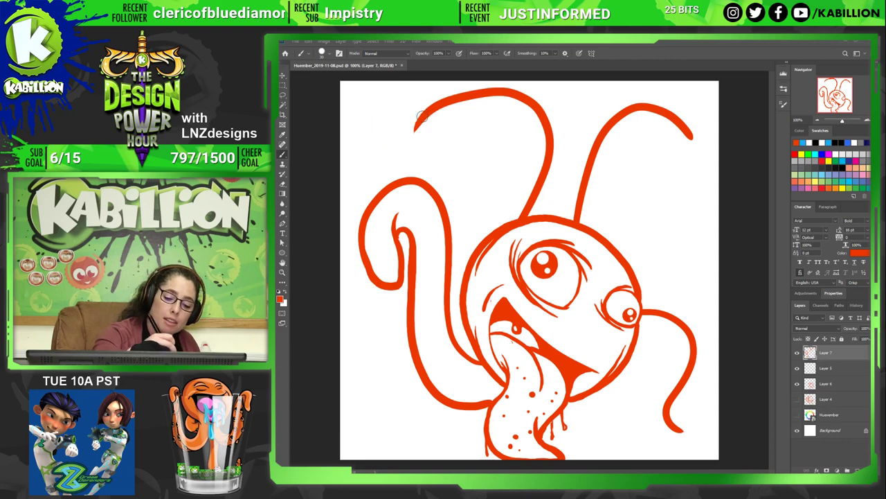
pyautogui.moveTo(416, 127); pyautogui.dragTo(436, 146)
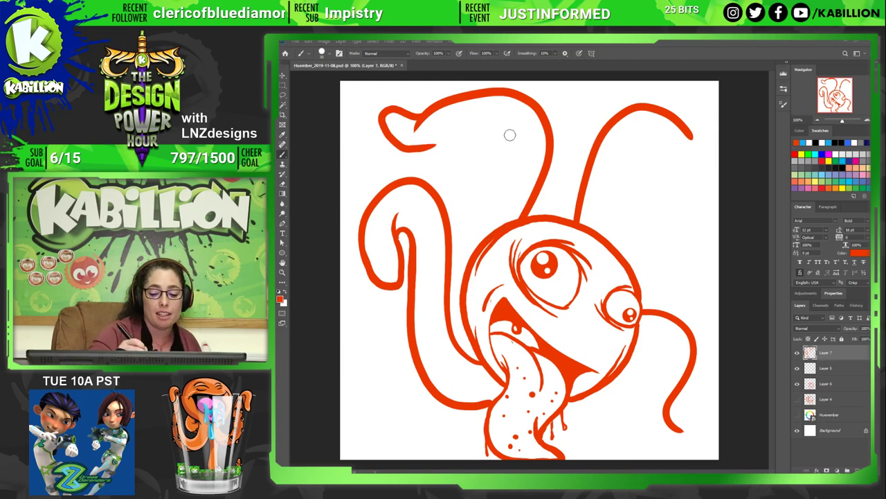
# Draw the tentacle's second outline down to the head and tidy the tip's edges.
pyautogui.moveTo(518, 143); pyautogui.dragTo(402, 139)
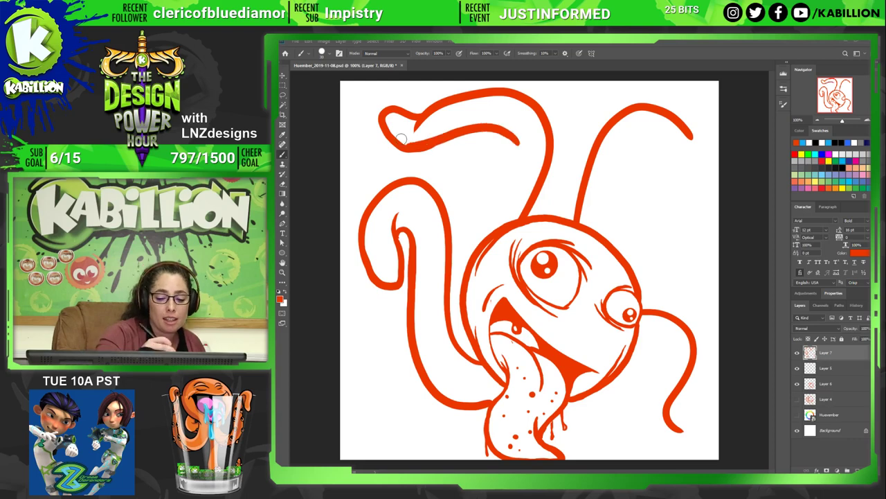
pyautogui.moveTo(504, 135); pyautogui.dragTo(463, 283)
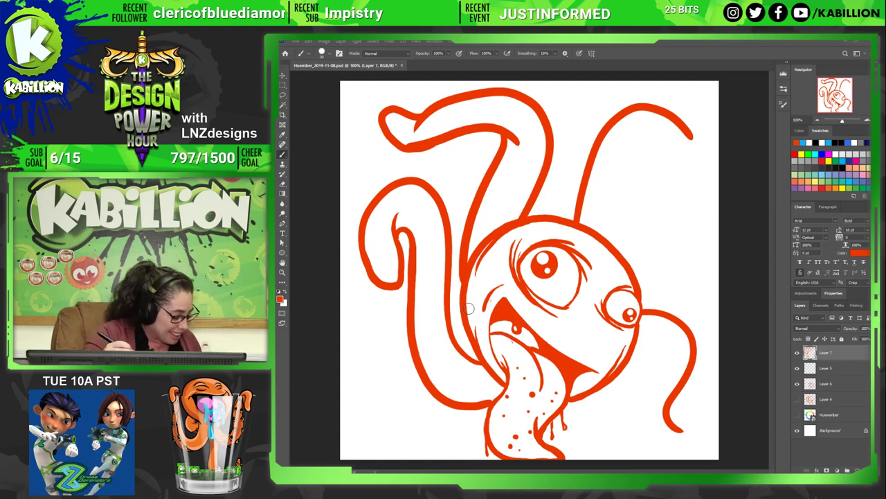
pyautogui.press('e')
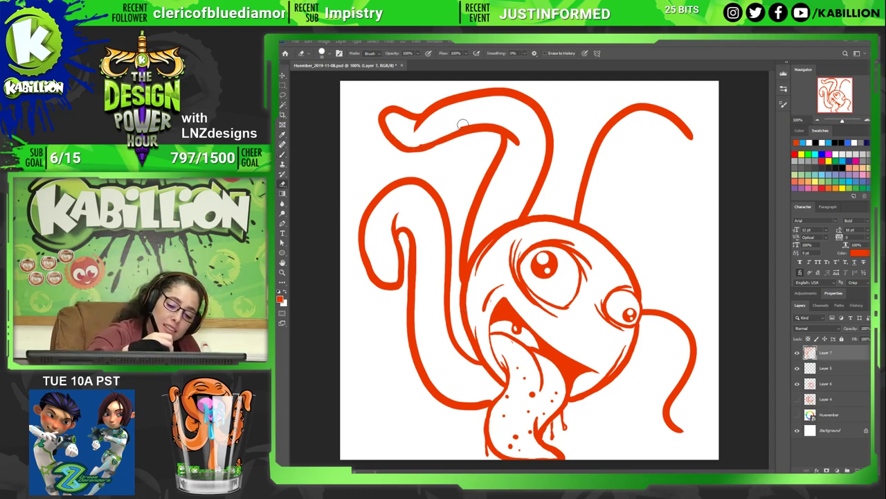
pyautogui.press('b')
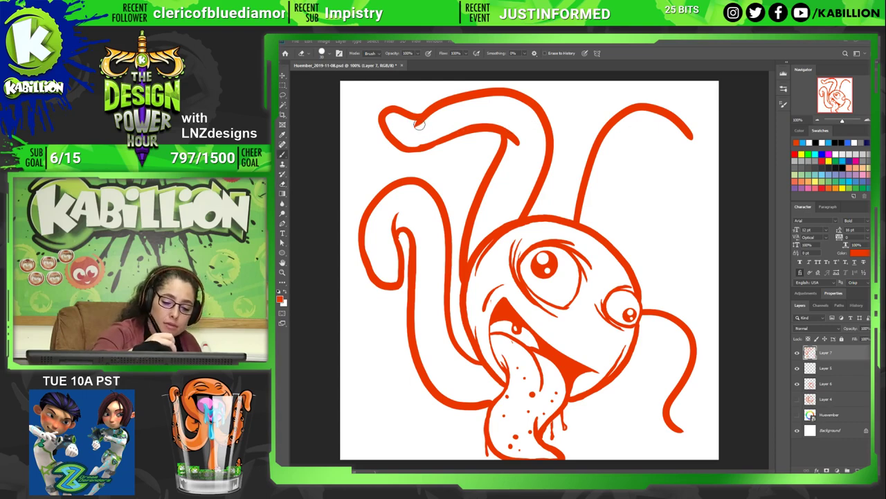
pyautogui.moveTo(406, 123); pyautogui.dragTo(426, 120)
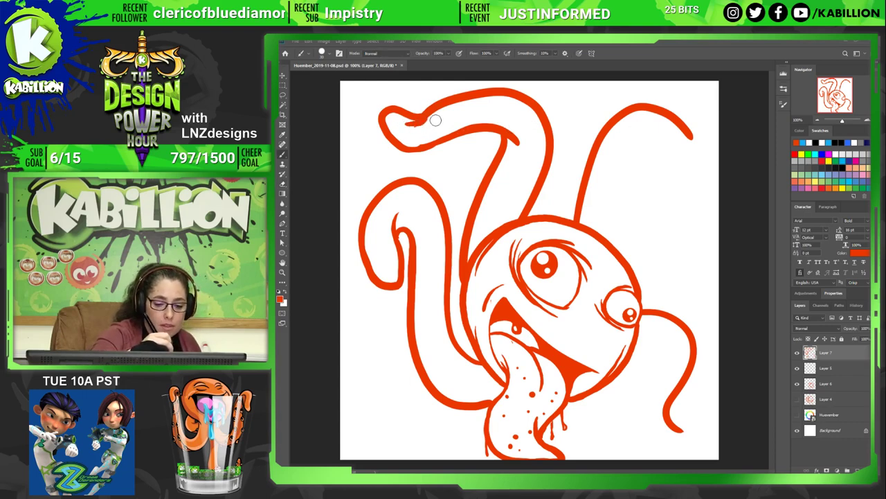
pyautogui.press('e')
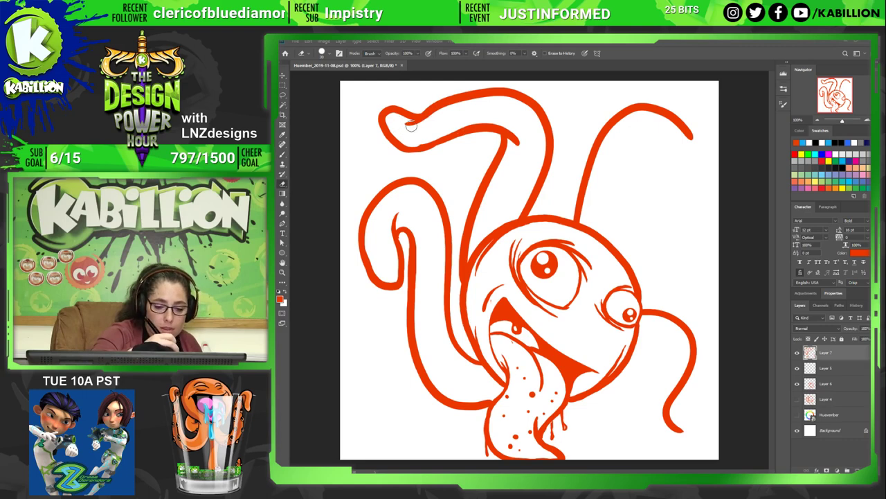
pyautogui.moveTo(405, 129); pyautogui.dragTo(430, 138)
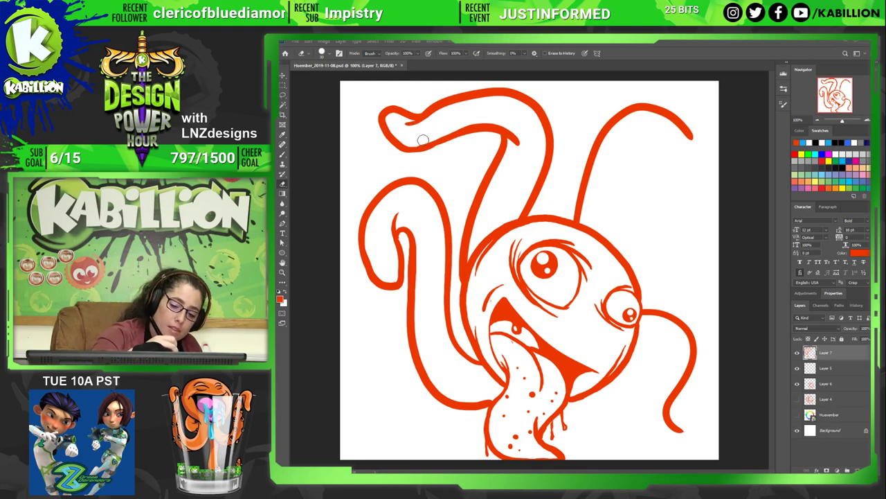
pyautogui.press('b')
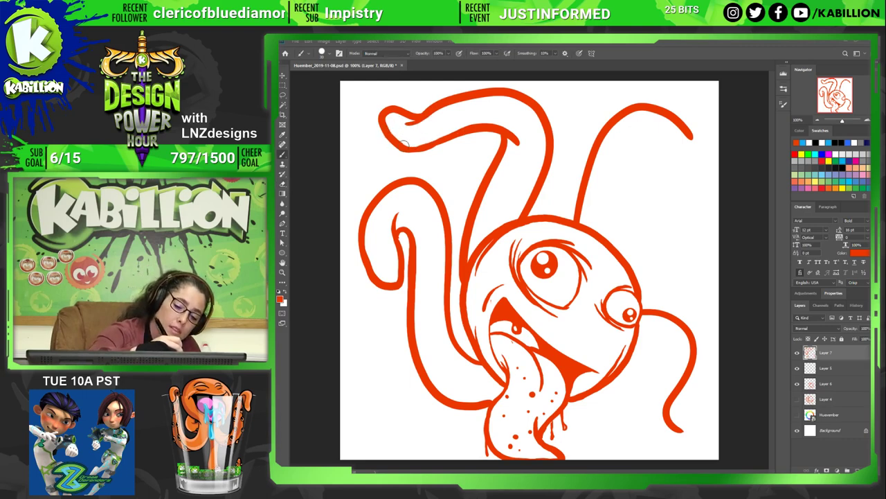
pyautogui.moveTo(405, 143); pyautogui.dragTo(514, 142)
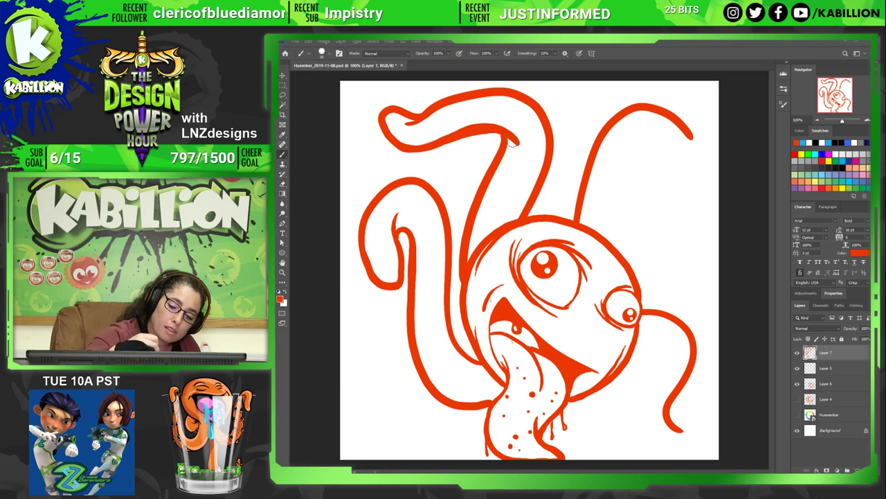
pyautogui.press('e')
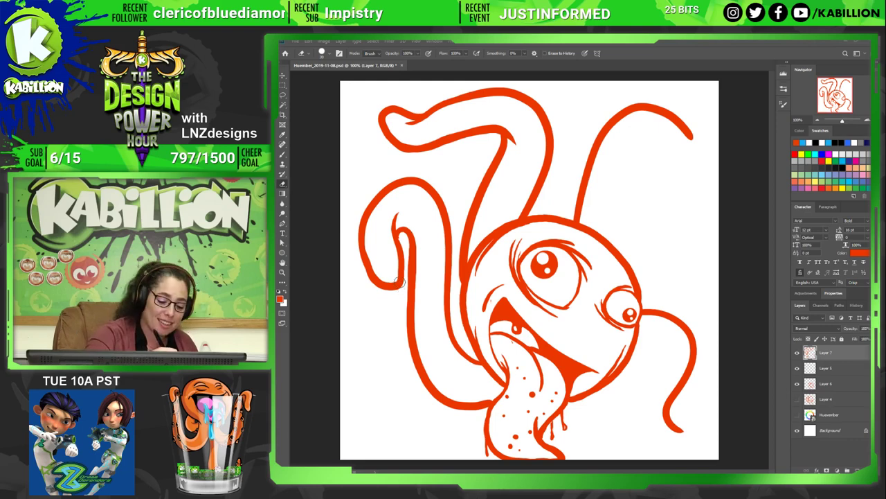
# Erase the left tentacle loop's bottom and draw a new stroke closing it.
pyautogui.moveTo(399, 281); pyautogui.dragTo(395, 277)
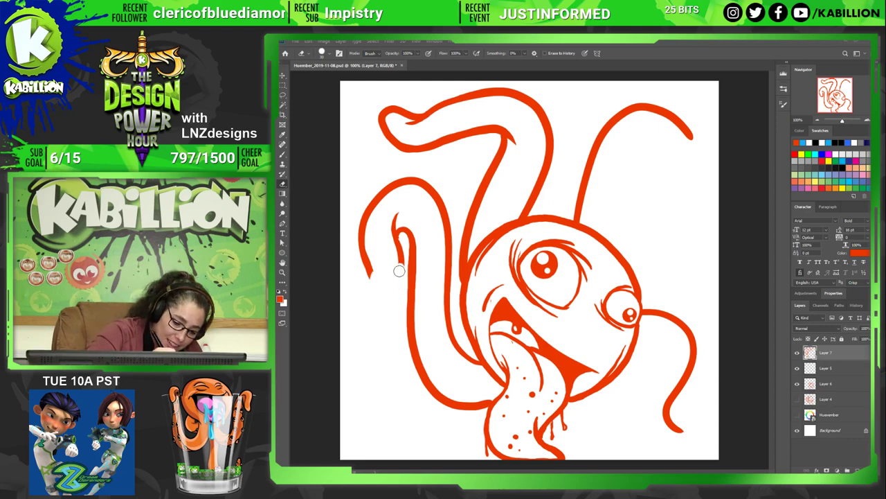
pyautogui.press('b')
pyautogui.moveTo(369, 273); pyautogui.dragTo(399, 262)
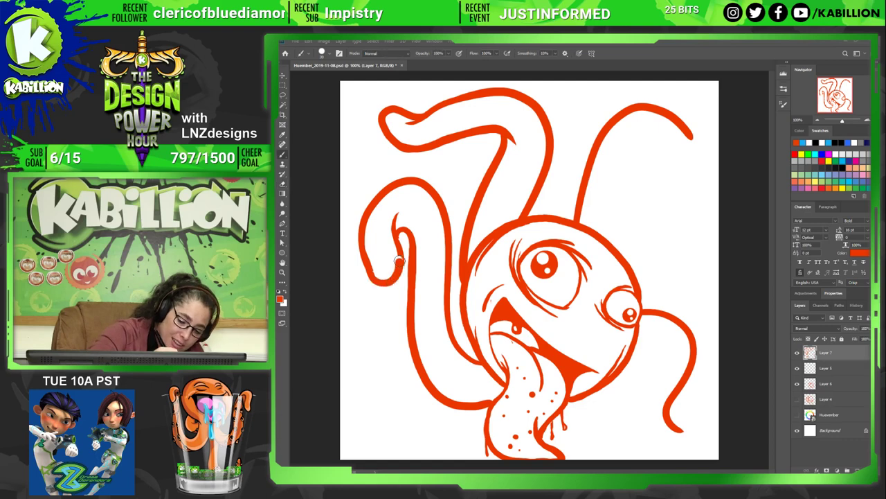
pyautogui.press('e')
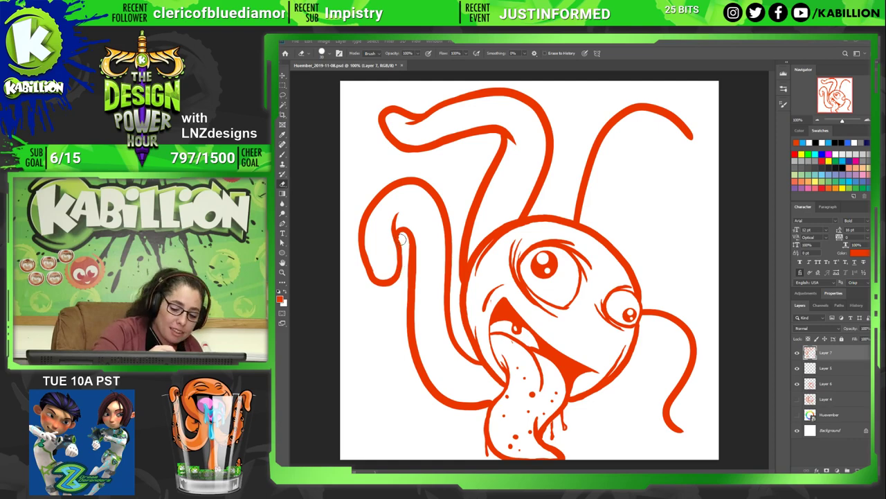
pyautogui.press('b')
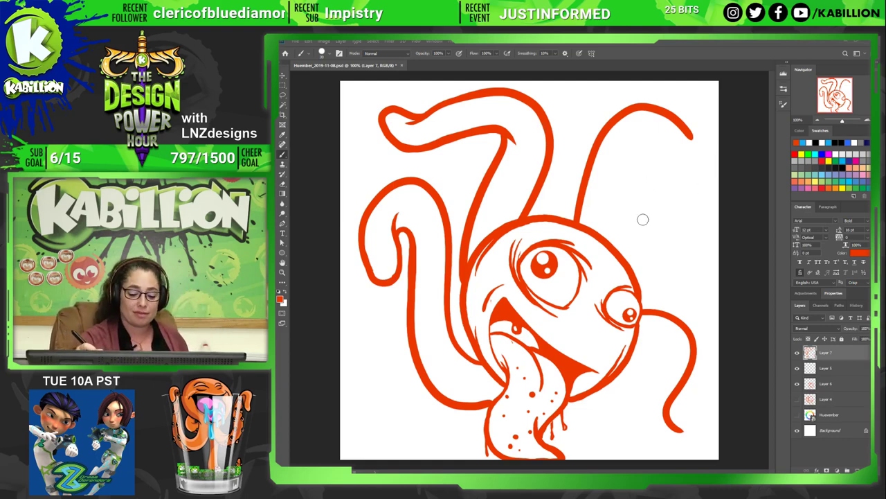
pyautogui.press('e')
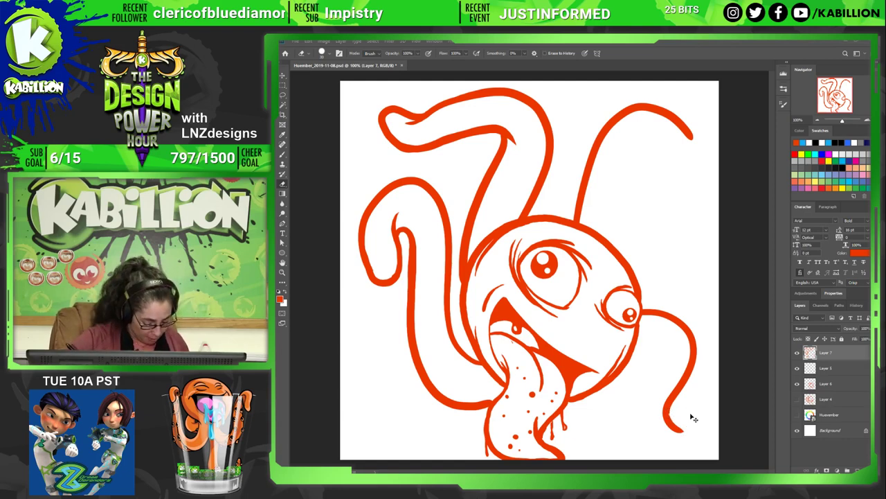
# Redraw the lower-right tentacle's curl with a new stroke along the tentacle.
pyautogui.press('b')
pyautogui.moveTo(684, 417); pyautogui.dragTo(701, 444)
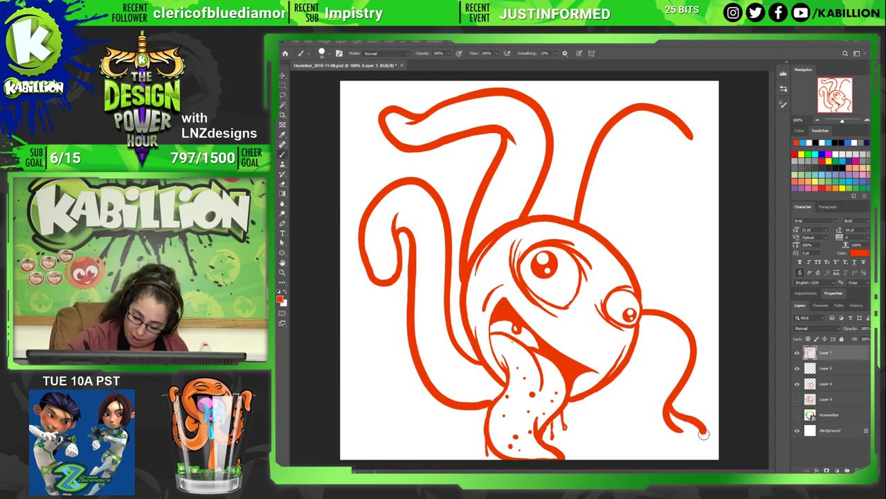
pyautogui.hotkey('ctrl', 'z')
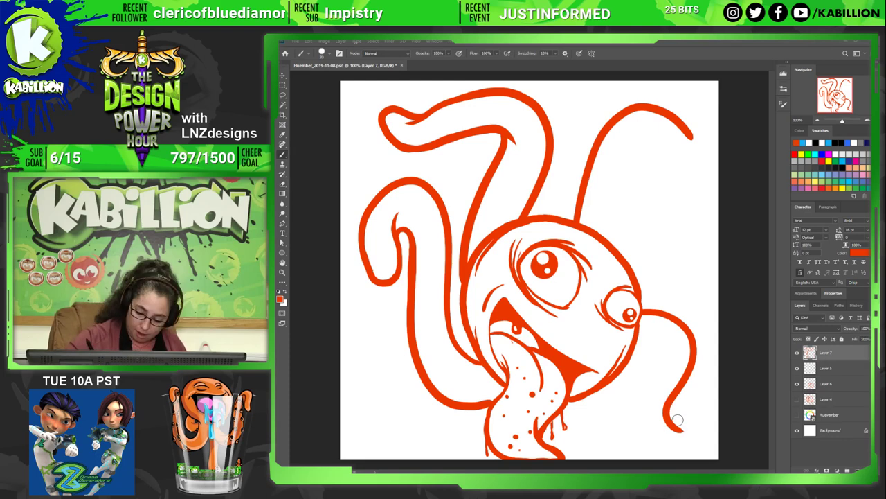
pyautogui.moveTo(669, 410)
pyautogui.mouseDown()
pyautogui.moveTo(706, 434)
pyautogui.moveTo(675, 447)
pyautogui.moveTo(640, 393)
pyautogui.mouseUp()
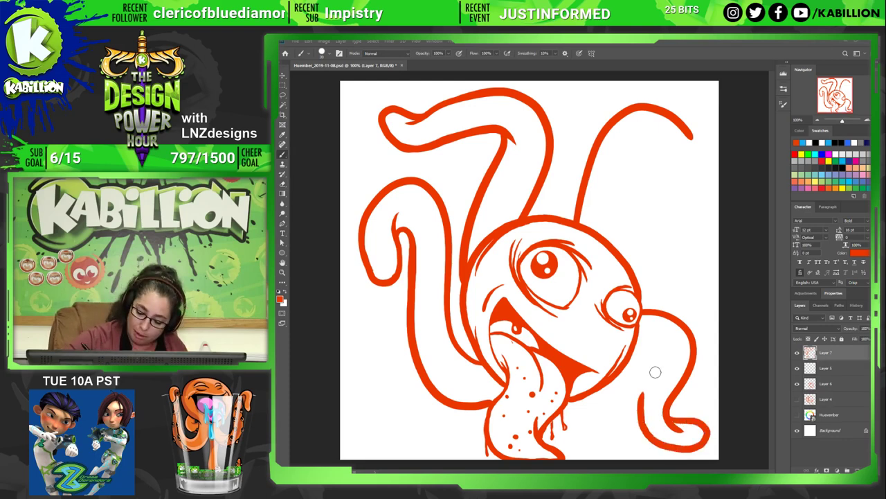
pyautogui.hotkey('ctrl', 'z')
pyautogui.hotkey('ctrl', 'z')
pyautogui.hotkey('ctrl', 'z')
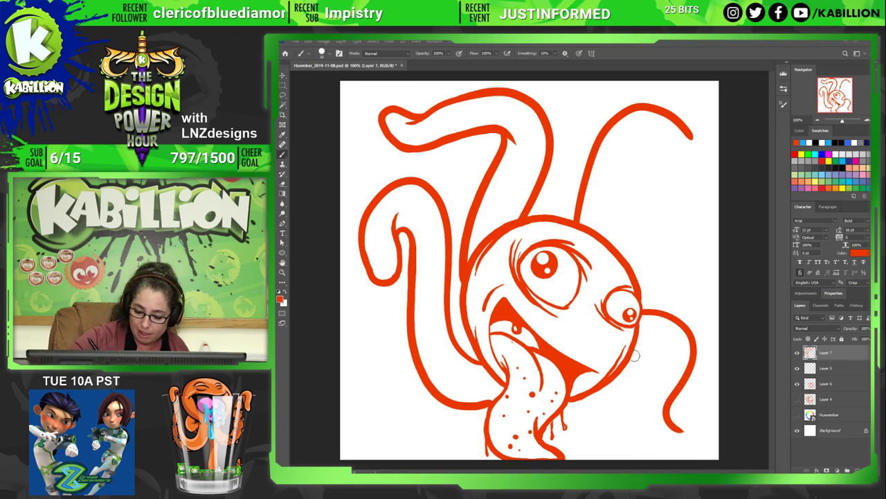
pyautogui.moveTo(635, 352)
pyautogui.mouseDown()
pyautogui.moveTo(663, 367)
pyautogui.moveTo(675, 422)
pyautogui.mouseUp()
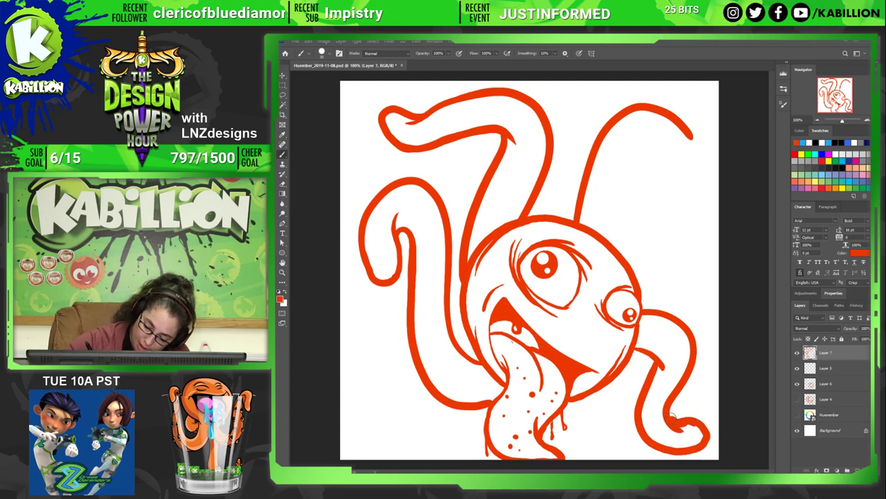
# Erase the stray inner end of the lower-right tentacle curl so it finishes neatly.
pyautogui.press('e')
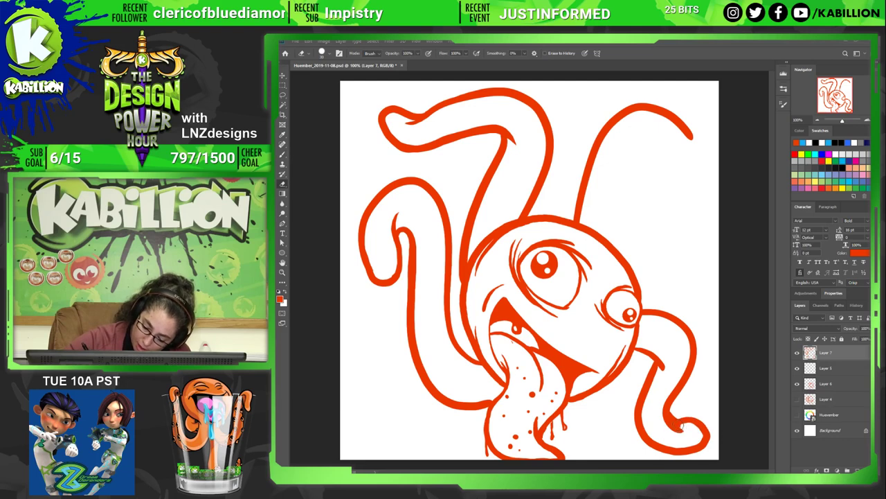
pyautogui.moveTo(661, 418); pyautogui.dragTo(693, 431)
pyautogui.press('b')
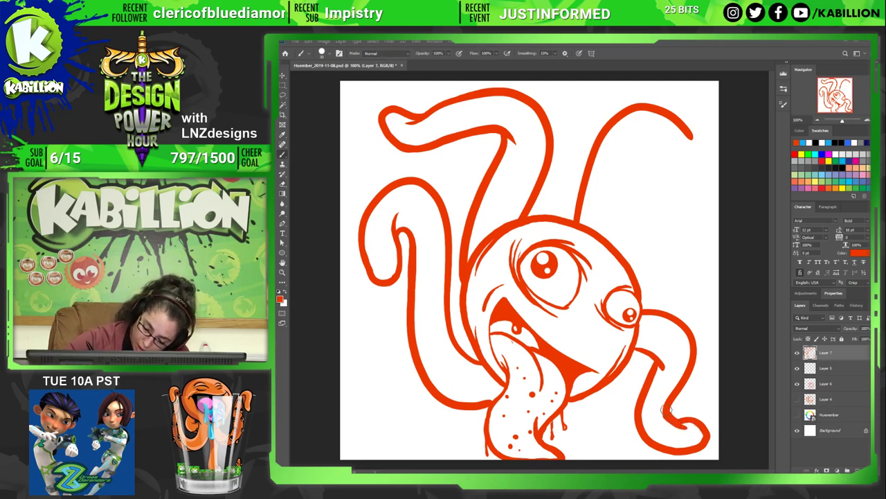
pyautogui.press('e')
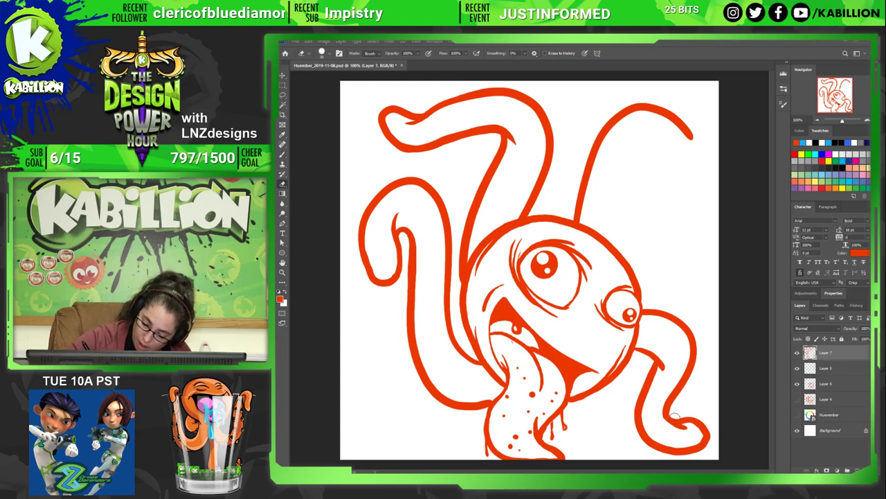
pyautogui.press('b')
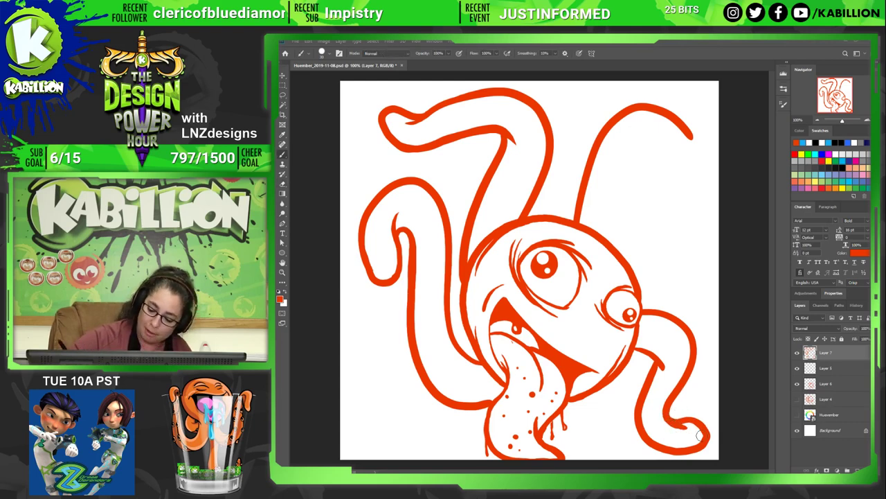
pyautogui.press('e')
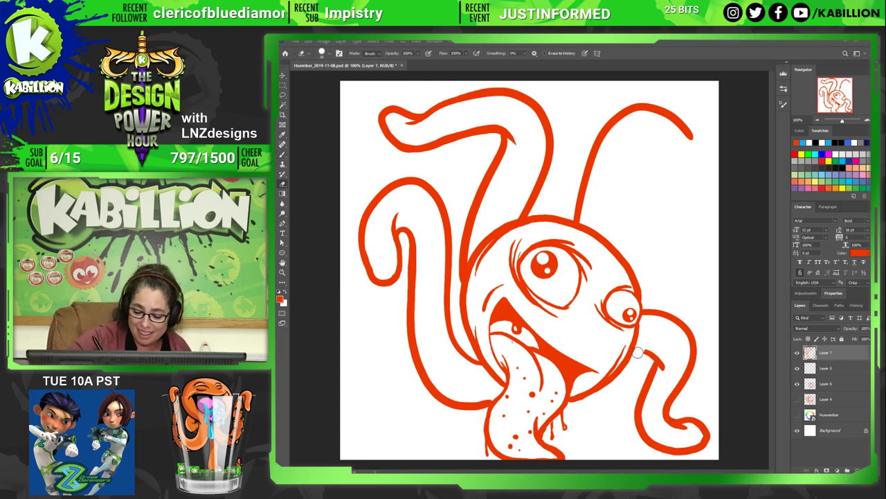
pyautogui.press('b')
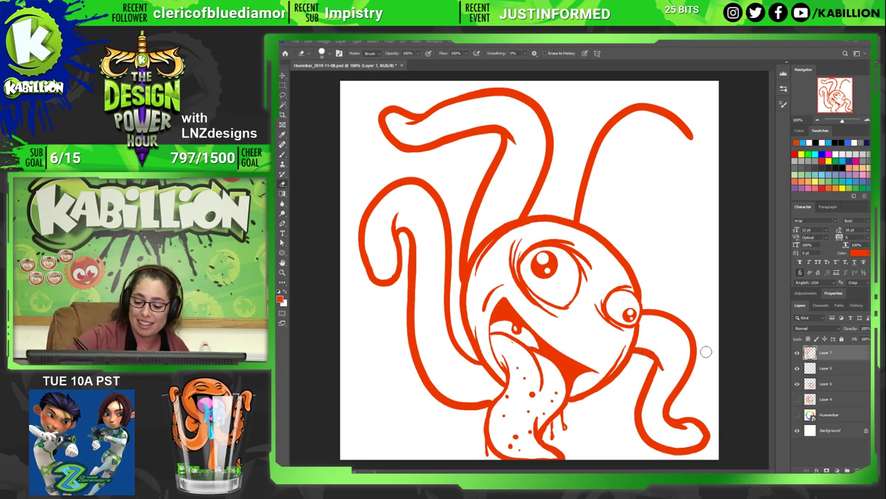
pyautogui.press('e')
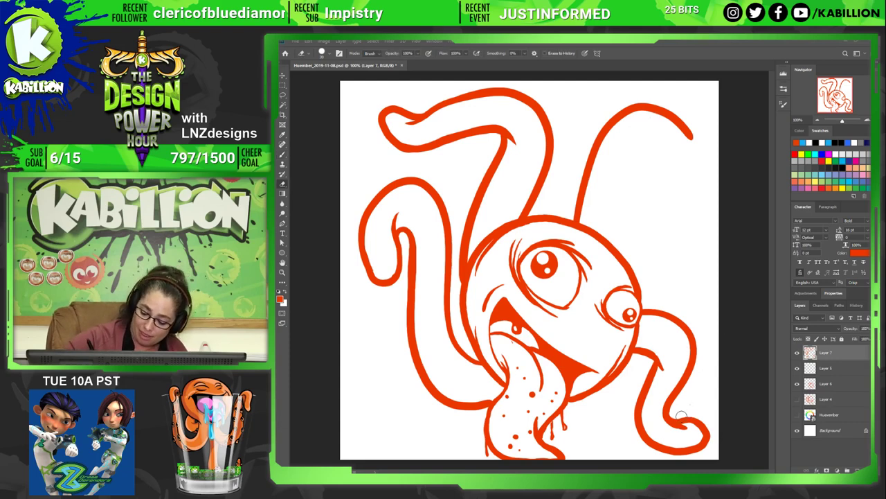
pyautogui.press('b')
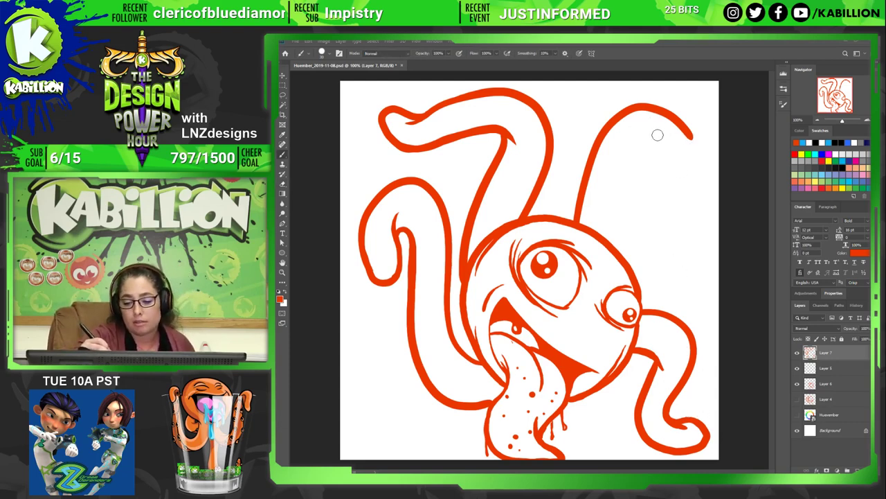
# Curl the top-right tentacle's tip closed and thicken its inner curve with a brush stroke.
pyautogui.moveTo(658, 141)
pyautogui.mouseDown()
pyautogui.moveTo(670, 160)
pyautogui.moveTo(706, 166)
pyautogui.moveTo(683, 122)
pyautogui.mouseUp()
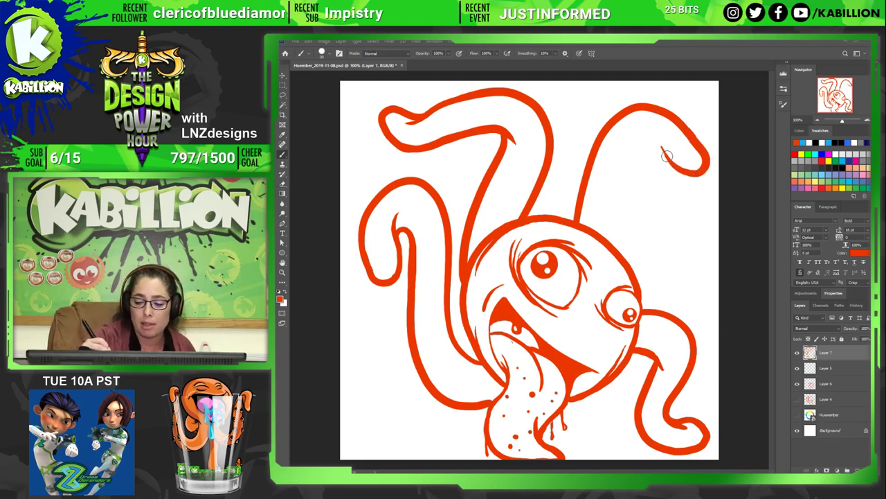
pyautogui.moveTo(639, 131)
pyautogui.mouseDown()
pyautogui.moveTo(669, 158)
pyautogui.moveTo(639, 140)
pyautogui.moveTo(626, 254)
pyautogui.mouseUp()
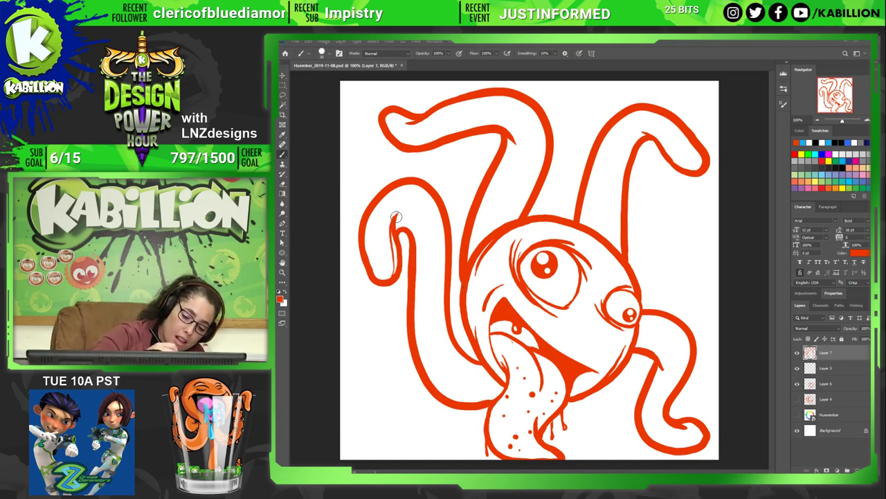
# Thicken the middle tentacle's inner edge down to the tongue and the left tentacle's lower curve.
pyautogui.moveTo(396, 217)
pyautogui.mouseDown()
pyautogui.moveTo(435, 366)
pyautogui.moveTo(461, 402)
pyautogui.mouseUp()
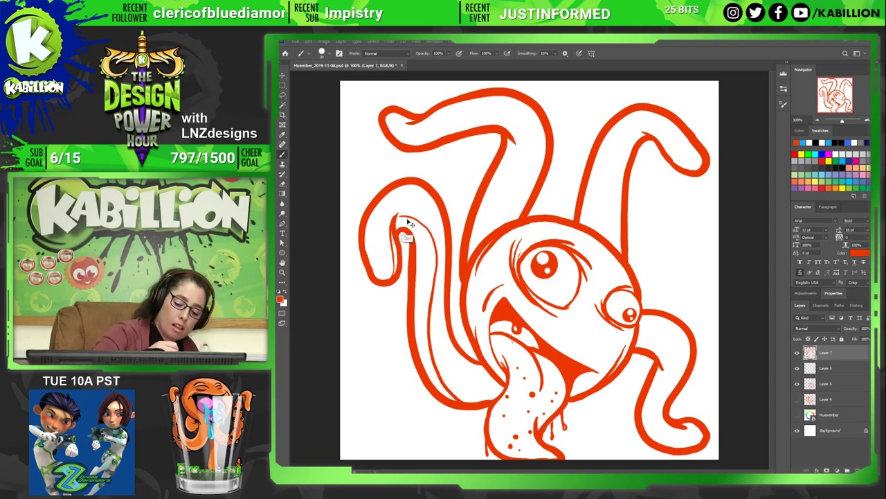
pyautogui.hotkey('ctrl', 'z')
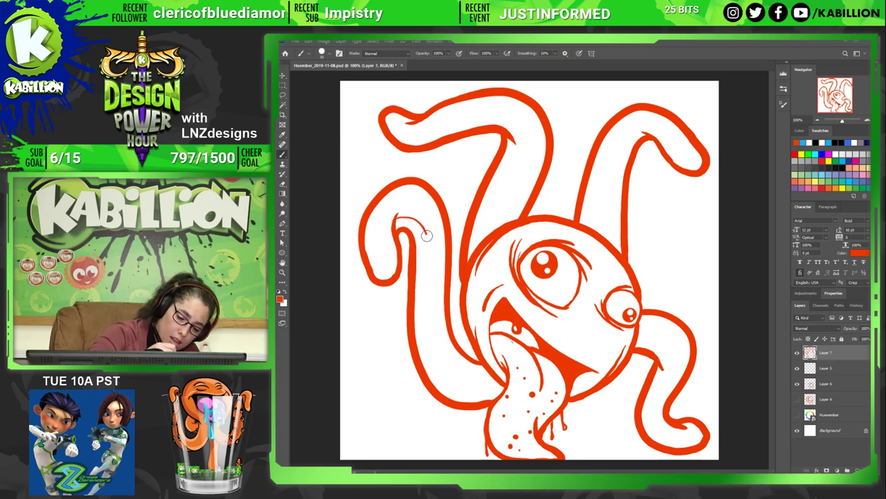
pyautogui.moveTo(428, 254)
pyautogui.mouseDown()
pyautogui.moveTo(430, 355)
pyautogui.moveTo(450, 393)
pyautogui.moveTo(498, 404)
pyautogui.mouseUp()
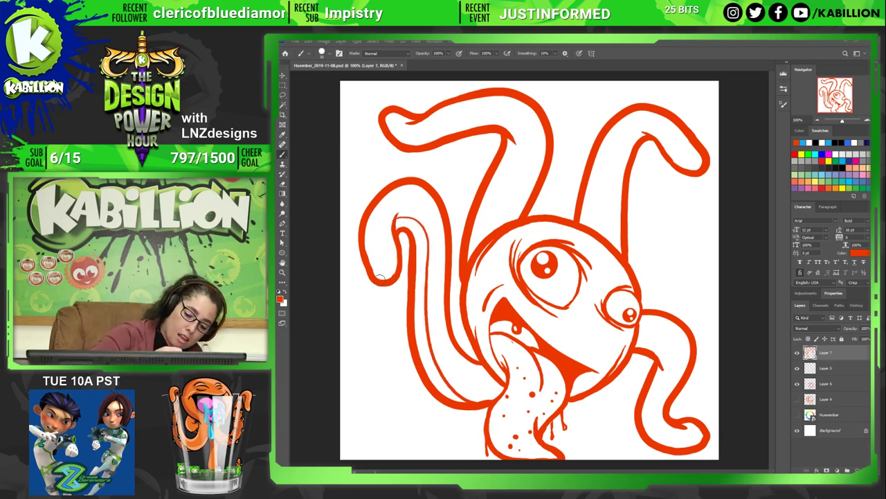
pyautogui.moveTo(380, 277); pyautogui.dragTo(390, 259)
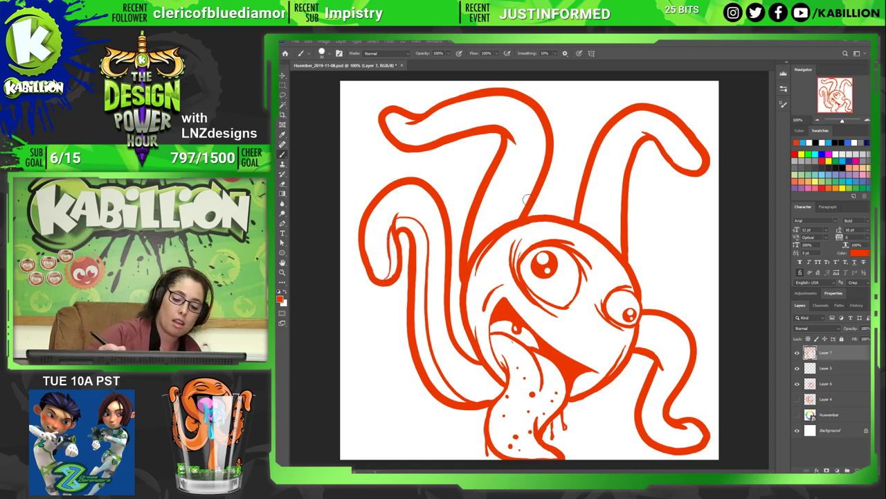
# Redraw heavier inner-edge strokes along the top-left tentacle and down the left tentacle.
pyautogui.moveTo(395, 134); pyautogui.dragTo(508, 122)
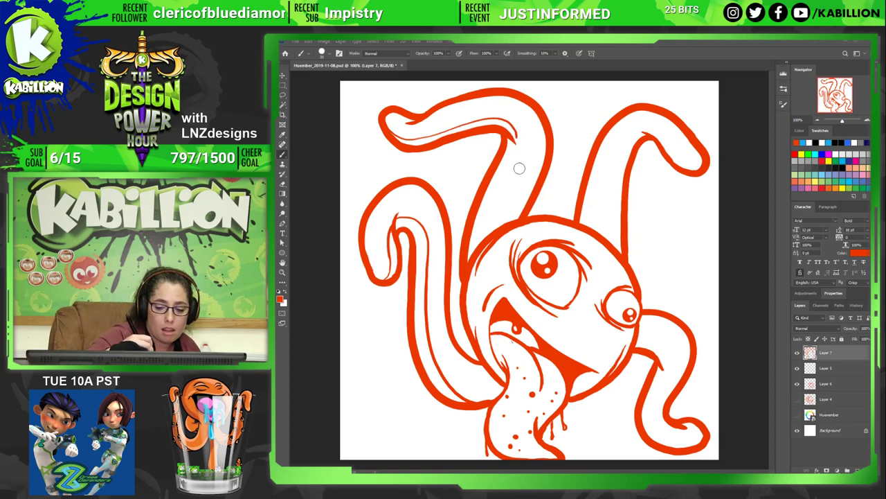
pyautogui.hotkey('ctrl', 'z')
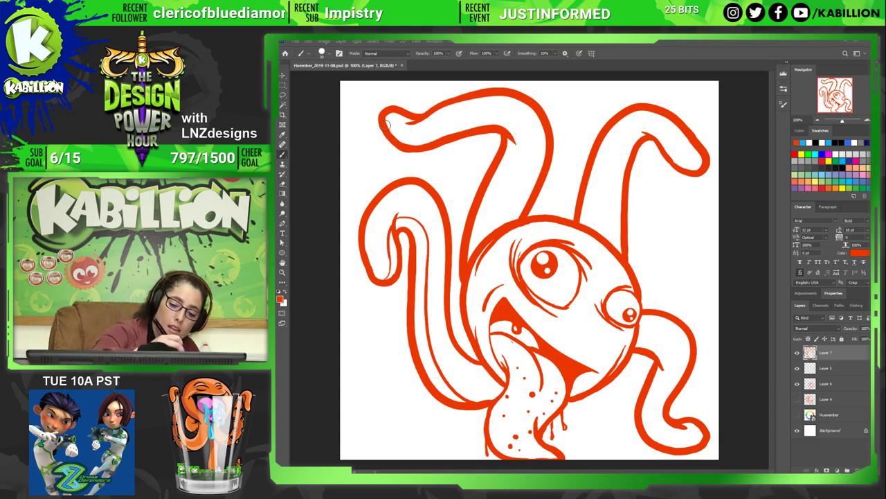
pyautogui.moveTo(407, 139)
pyautogui.mouseDown()
pyautogui.moveTo(493, 118)
pyautogui.moveTo(516, 145)
pyautogui.mouseUp()
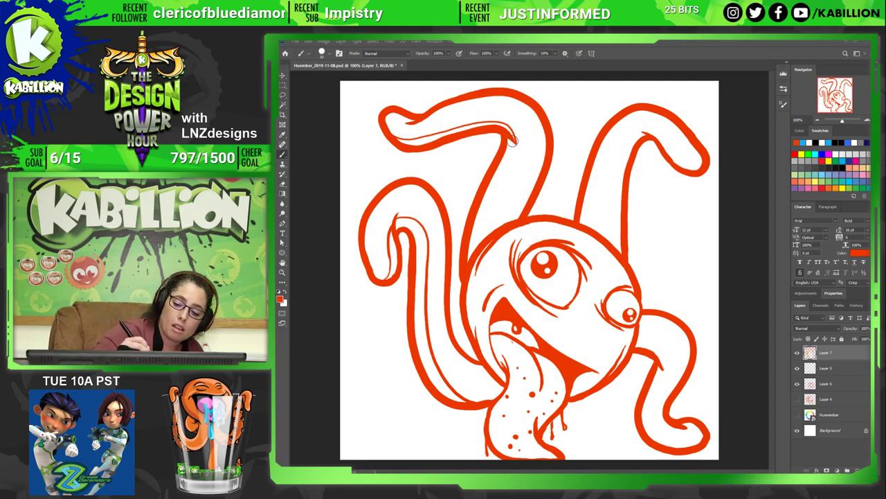
pyautogui.moveTo(513, 151); pyautogui.dragTo(469, 251)
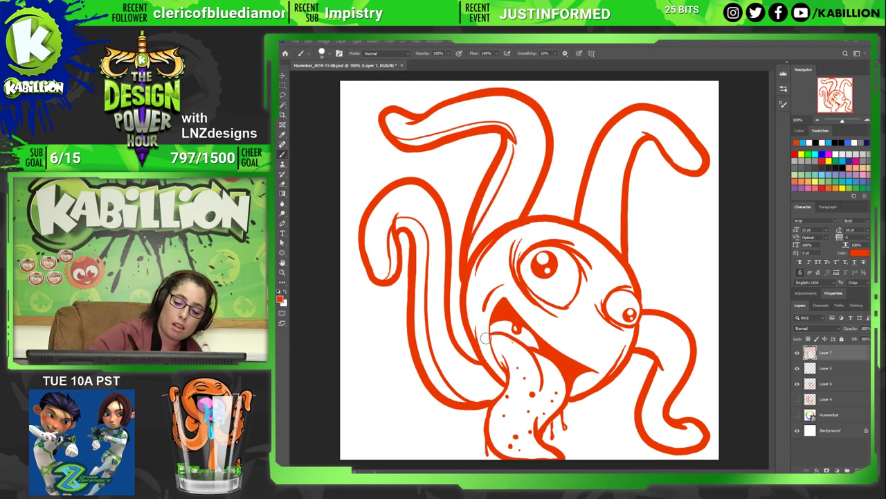
pyautogui.hotkey('ctrl', 'z')
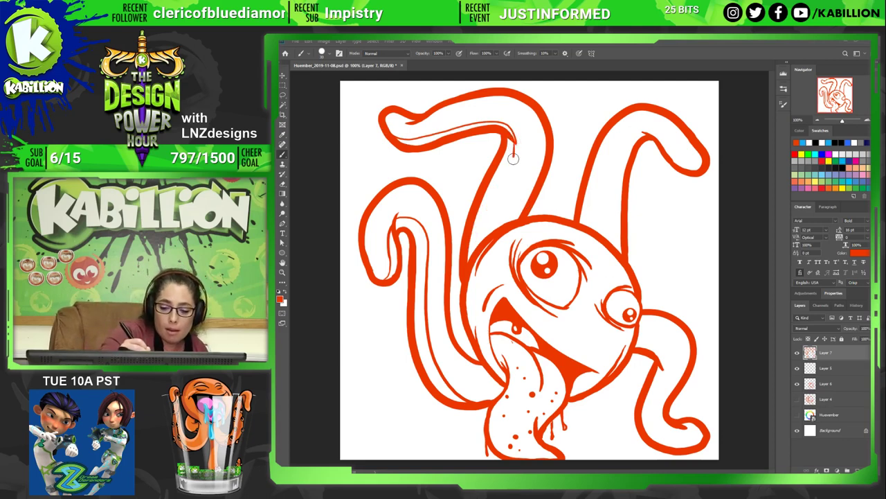
pyautogui.moveTo(513, 158)
pyautogui.mouseDown()
pyautogui.moveTo(478, 235)
pyautogui.moveTo(475, 292)
pyautogui.mouseUp()
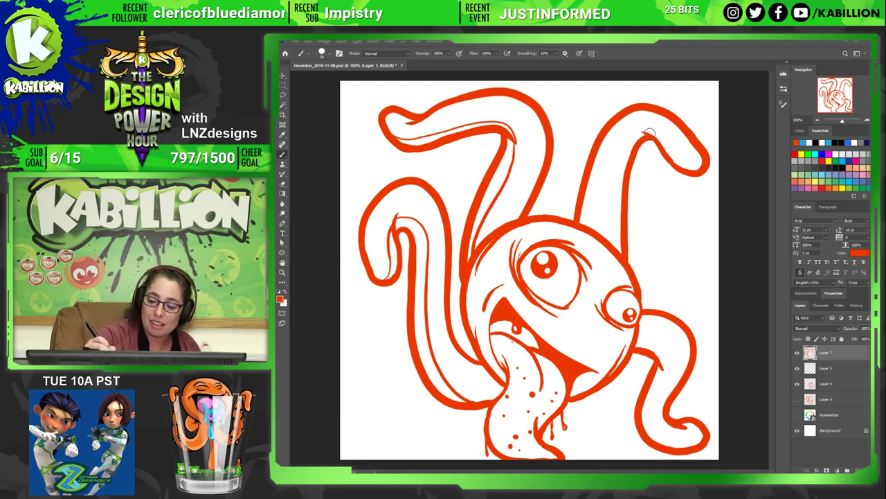
# Thicken the inner edges of the top-right, right and lower-right tentacles.
pyautogui.moveTo(649, 133)
pyautogui.mouseDown()
pyautogui.moveTo(621, 157)
pyautogui.moveTo(601, 235)
pyautogui.mouseUp()
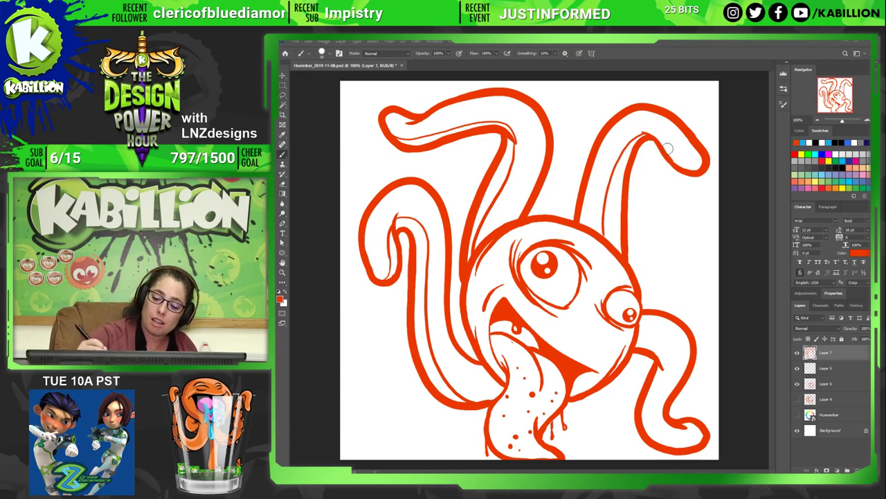
pyautogui.moveTo(647, 337); pyautogui.dragTo(664, 391)
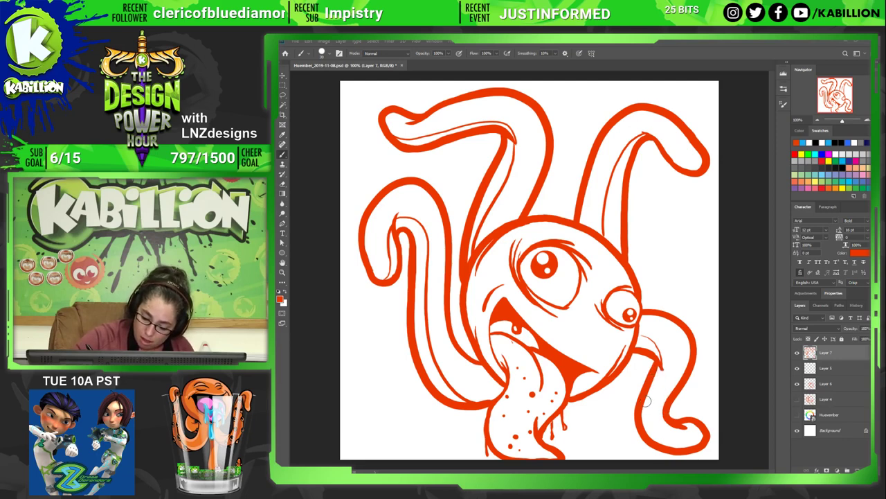
pyautogui.moveTo(647, 401); pyautogui.dragTo(656, 439)
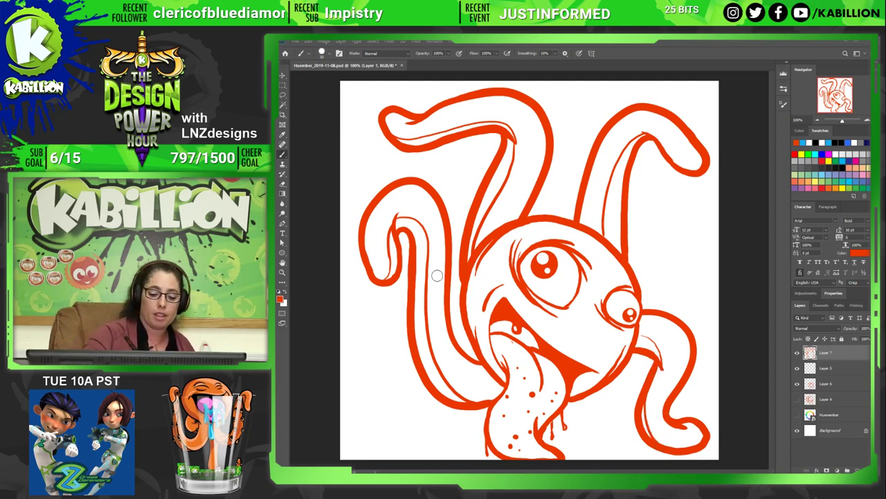
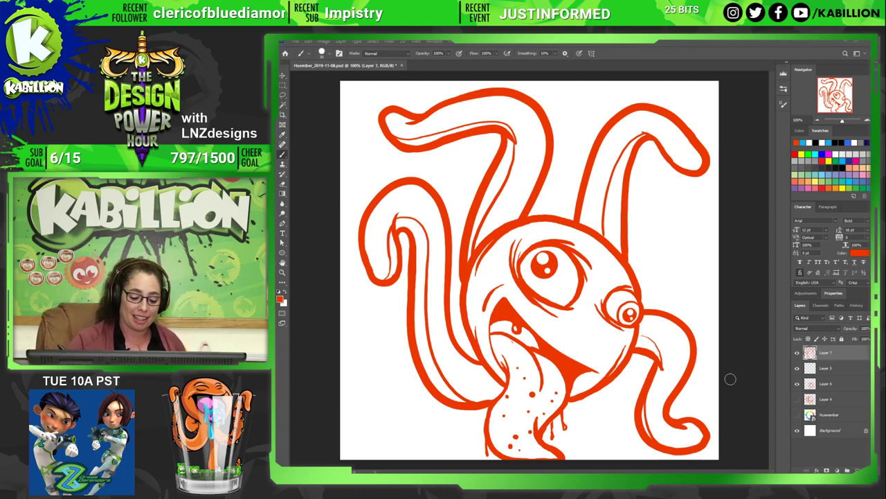
# Toggle Eraser and Brush, then brush a small mark inside a tentacle.
pyautogui.press('e')
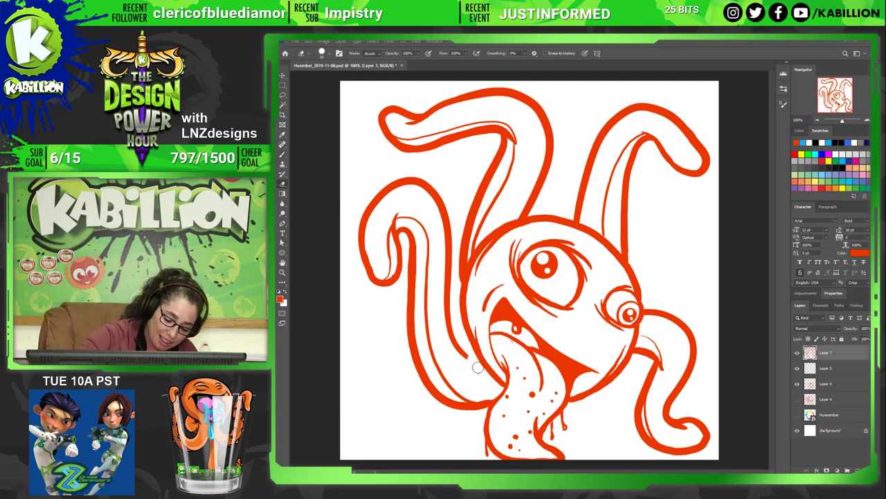
pyautogui.press('b')
pyautogui.moveTo(462, 354); pyautogui.dragTo(476, 357)
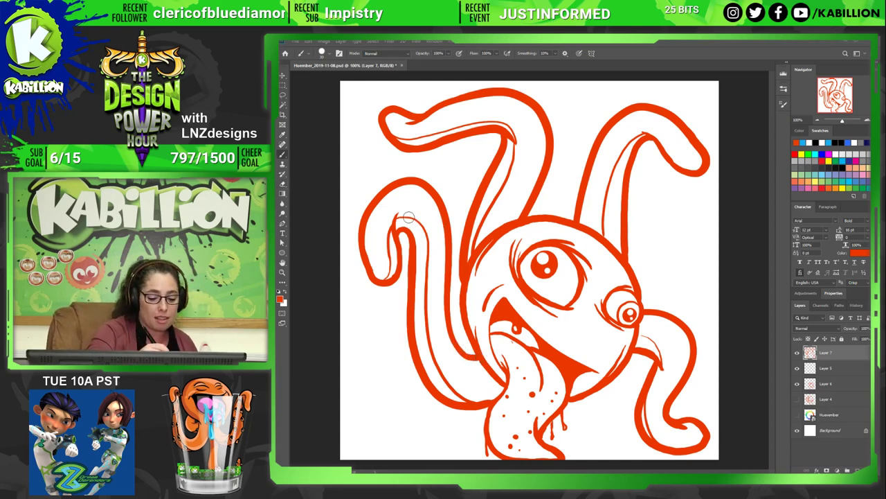
# On a new empty layer, paint a row of sucker dots down the left tentacle.
pyautogui.hotkey('ctrl', 'shift', 'alt', 'n')
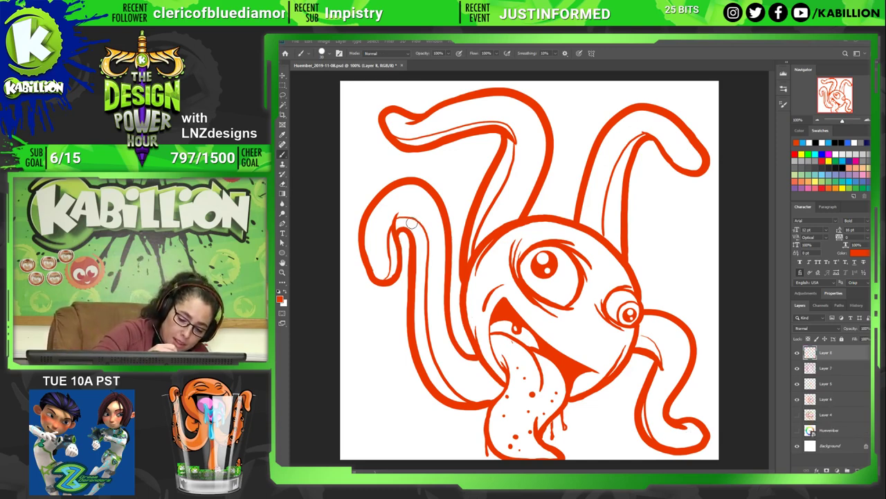
pyautogui.click(414, 225)
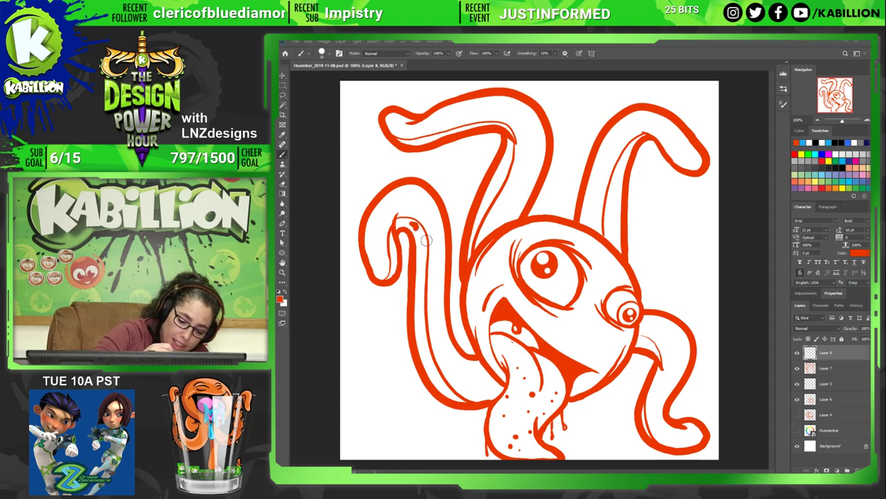
pyautogui.moveTo(421, 250); pyautogui.dragTo(421, 255)
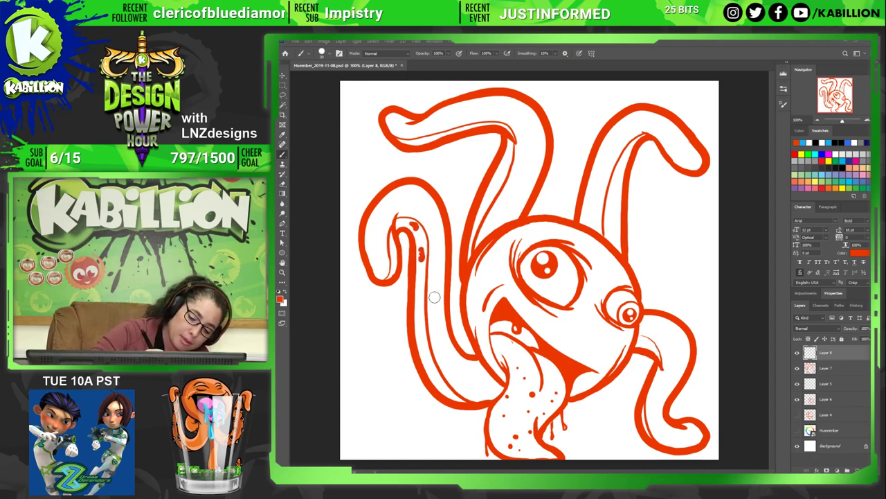
pyautogui.moveTo(420, 281); pyautogui.dragTo(421, 296)
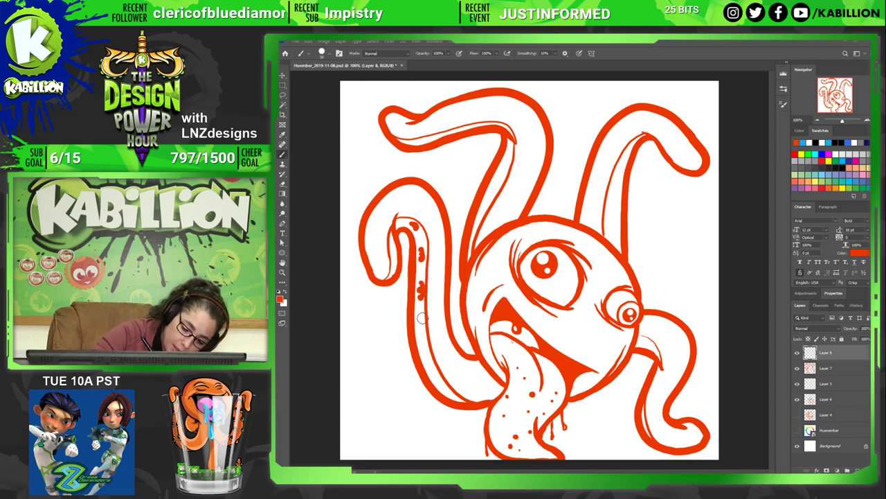
pyautogui.moveTo(421, 331); pyautogui.dragTo(424, 342)
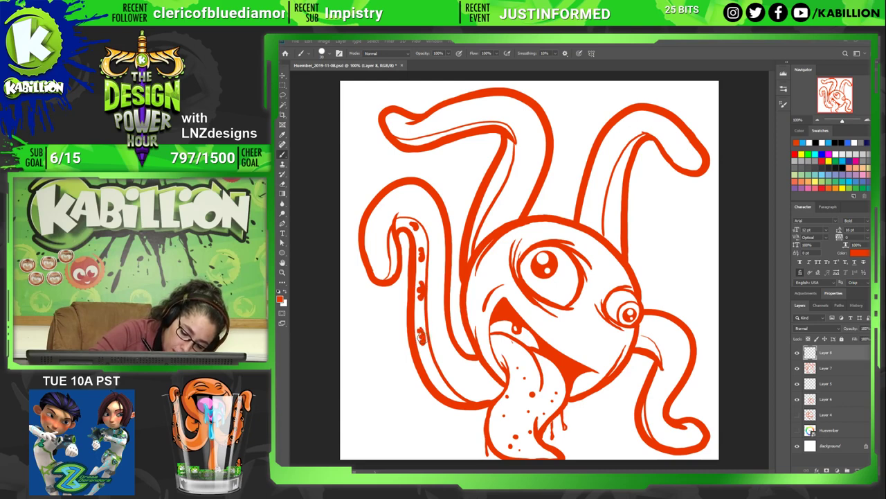
pyautogui.moveTo(435, 374); pyautogui.dragTo(439, 379)
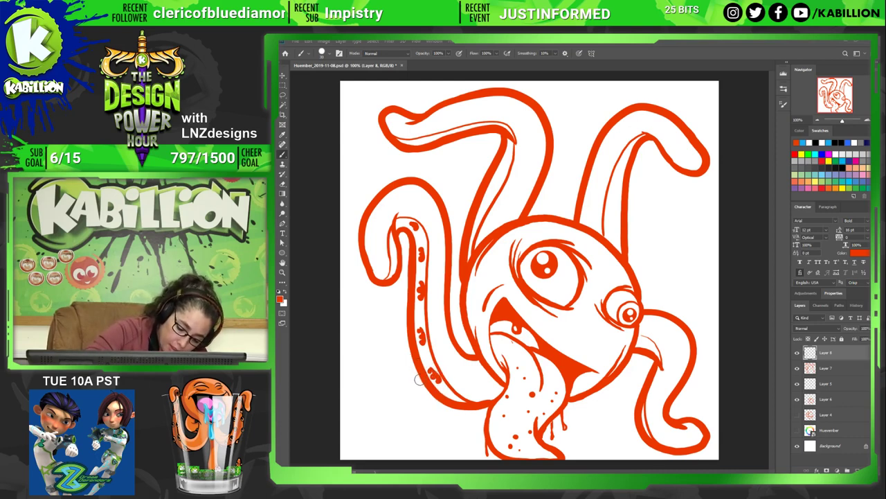
pyautogui.moveTo(418, 379); pyautogui.dragTo(422, 385)
pyautogui.moveTo(407, 333); pyautogui.dragTo(410, 339)
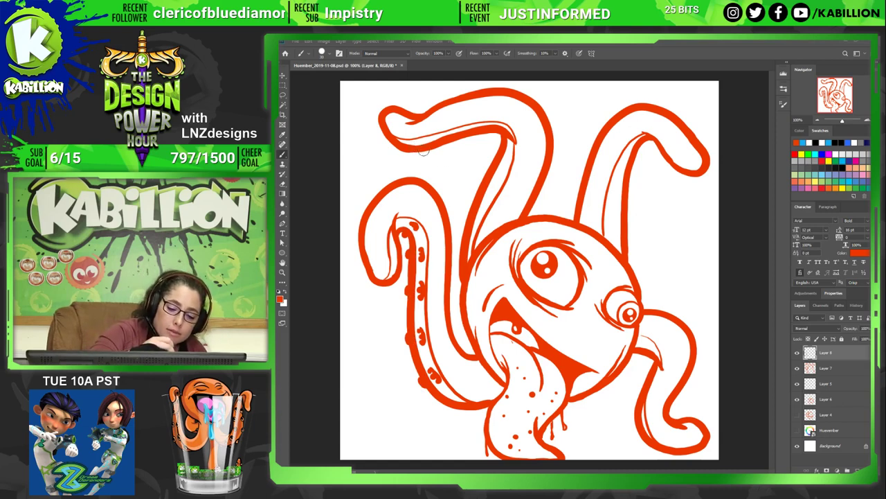
# Paint sucker dots along the top and upper-right tentacles.
pyautogui.moveTo(449, 143); pyautogui.dragTo(455, 142)
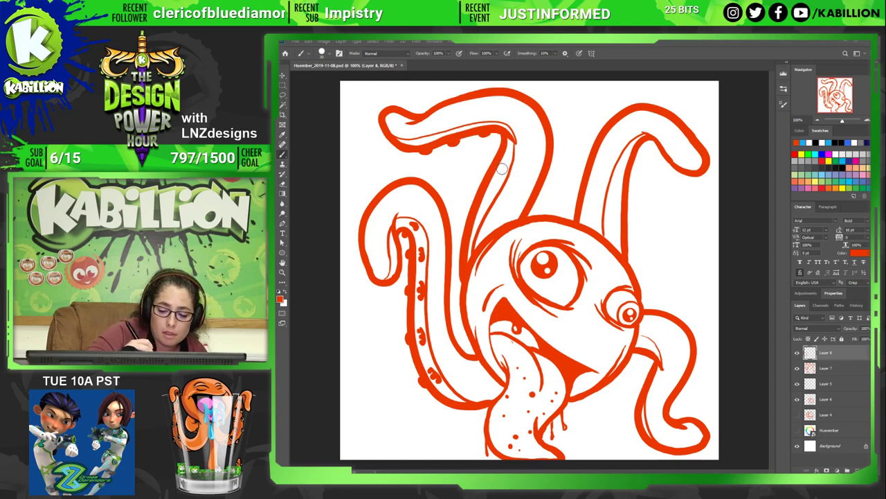
pyautogui.moveTo(504, 171); pyautogui.dragTo(500, 177)
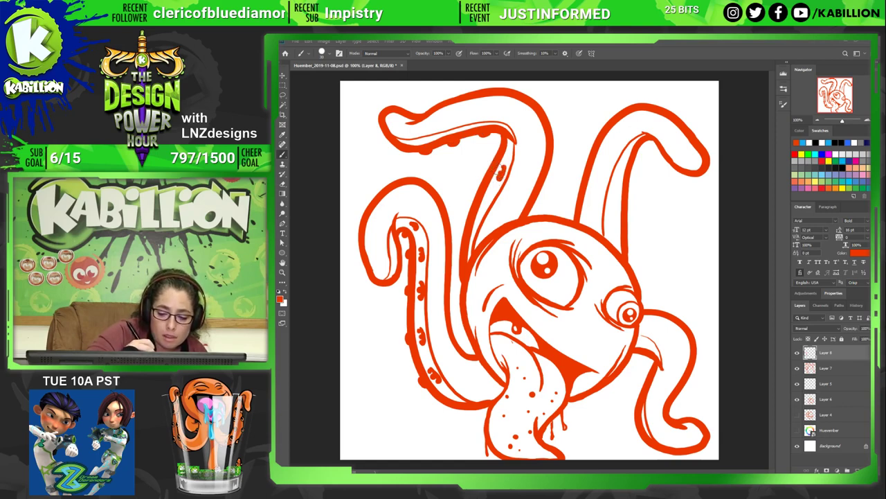
pyautogui.moveTo(477, 187); pyautogui.dragTo(474, 195)
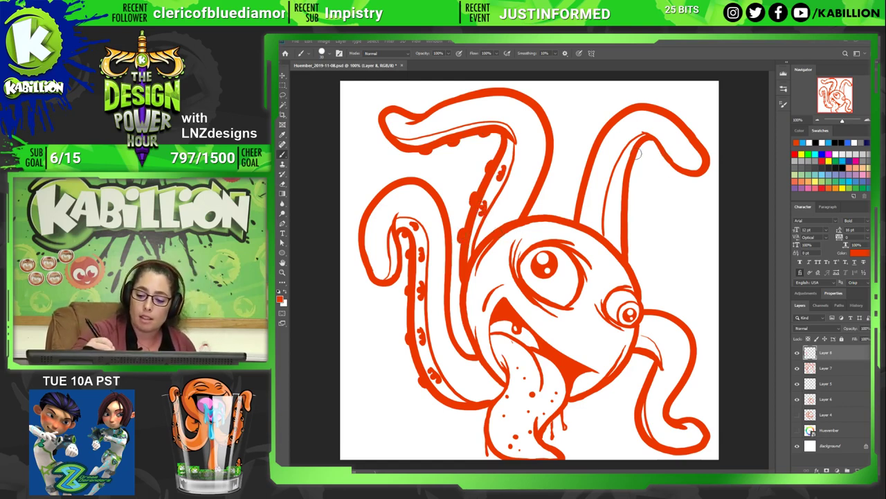
pyautogui.moveTo(626, 156); pyautogui.dragTo(613, 228)
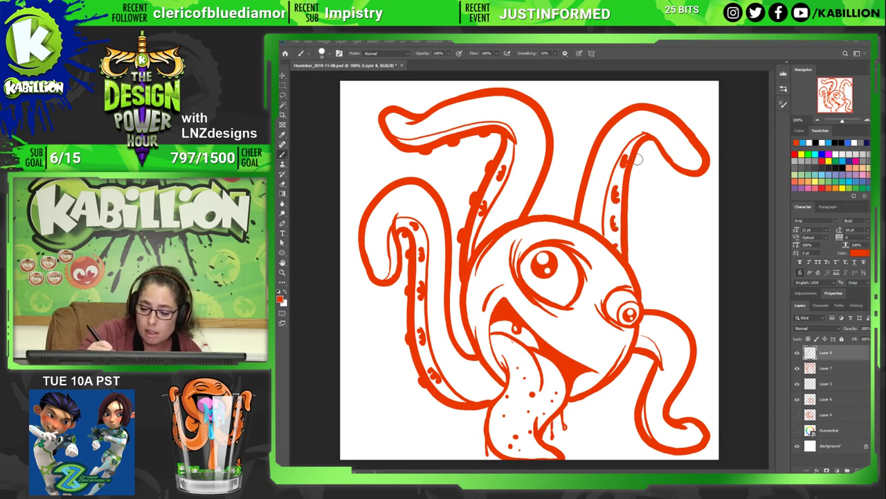
pyautogui.moveTo(633, 162); pyautogui.dragTo(629, 168)
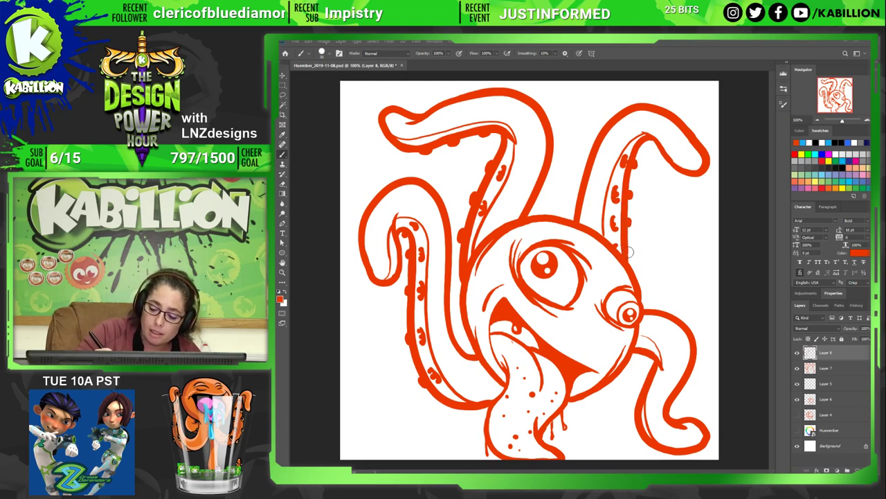
pyautogui.moveTo(661, 150); pyautogui.dragTo(661, 159)
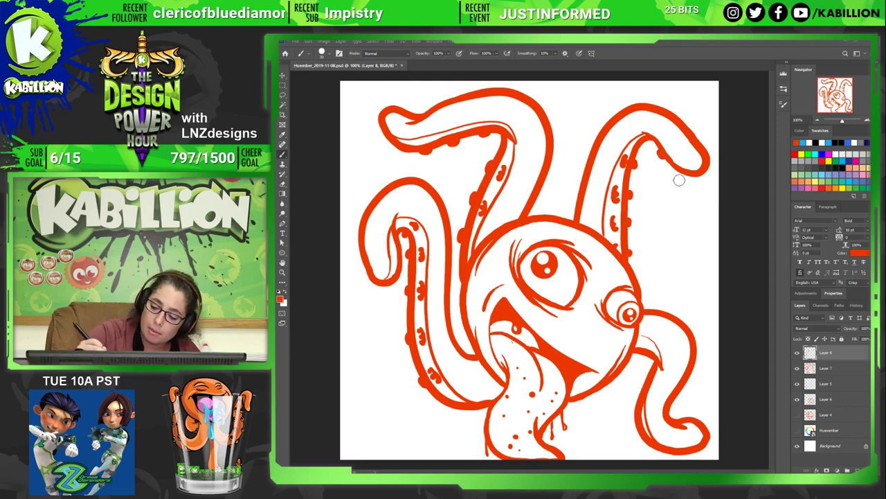
# Add more suckers to the left tentacles and an inner edge line on the lower-right tentacle.
pyautogui.moveTo(393, 141); pyautogui.dragTo(390, 147)
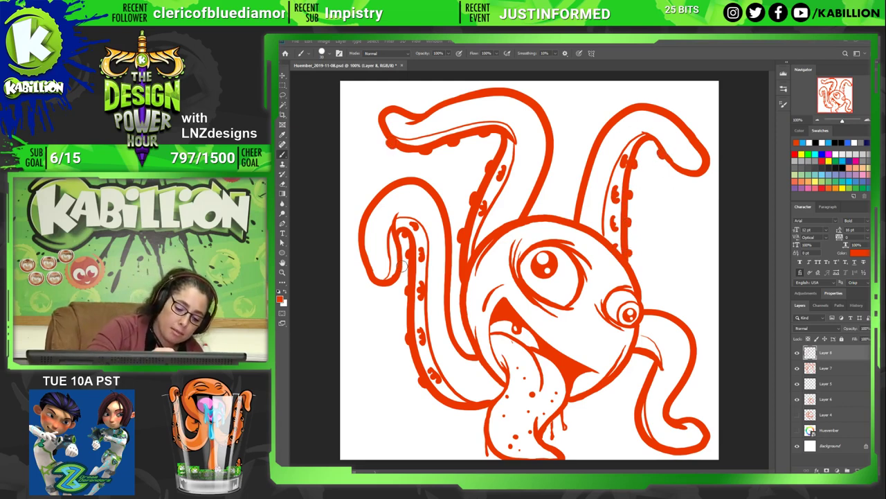
pyautogui.moveTo(405, 253); pyautogui.dragTo(405, 269)
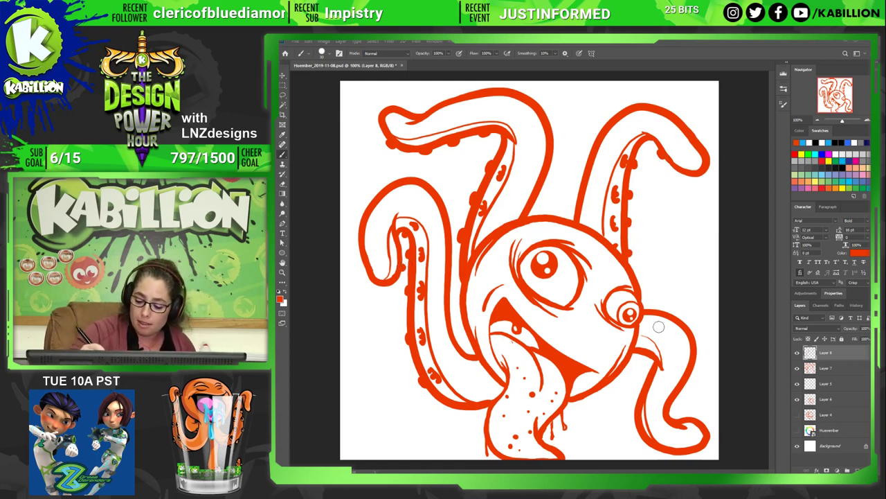
pyautogui.moveTo(642, 338)
pyautogui.mouseDown()
pyautogui.moveTo(660, 367)
pyautogui.moveTo(650, 348)
pyautogui.mouseUp()
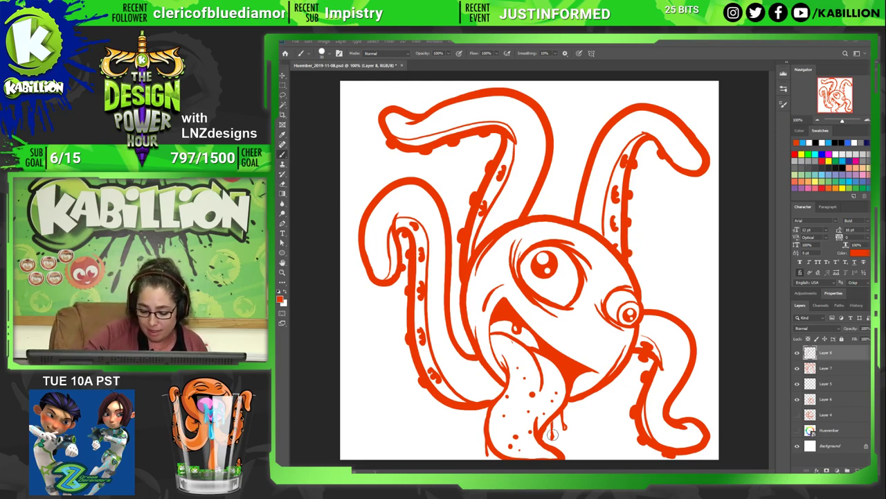
# Undo a stray lower-left tentacle stroke and merge the selected line-art layers into one.
pyautogui.moveTo(455, 372); pyautogui.dragTo(463, 383)
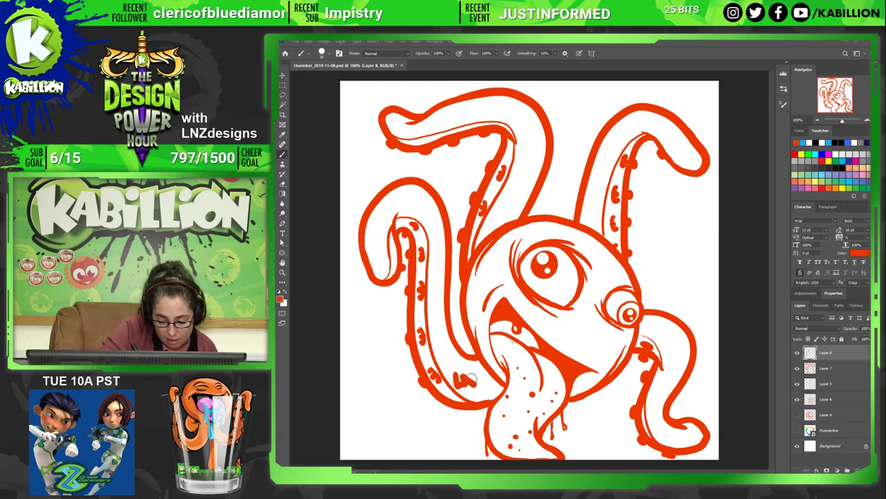
pyautogui.hotkey('ctrl', 'z')
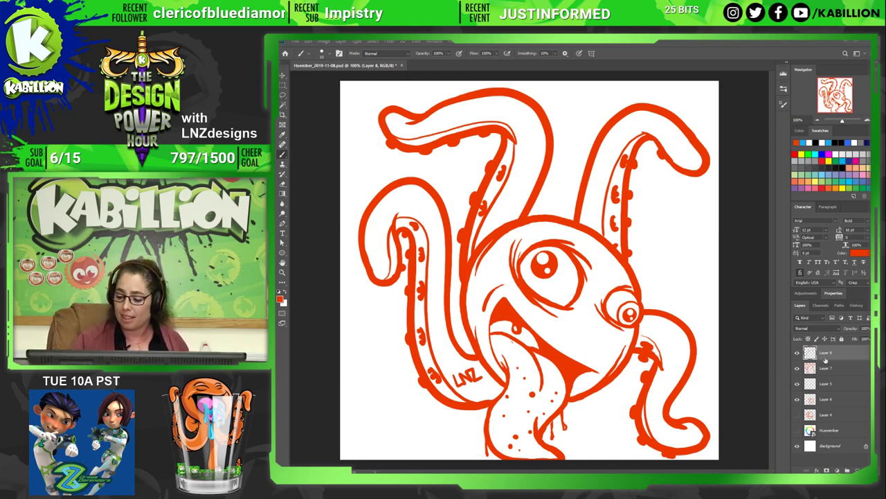
pyautogui.keyDown('shift'); pyautogui.click(834, 399); pyautogui.keyUp('shift')
pyautogui.hotkey('ctrl', 'e')
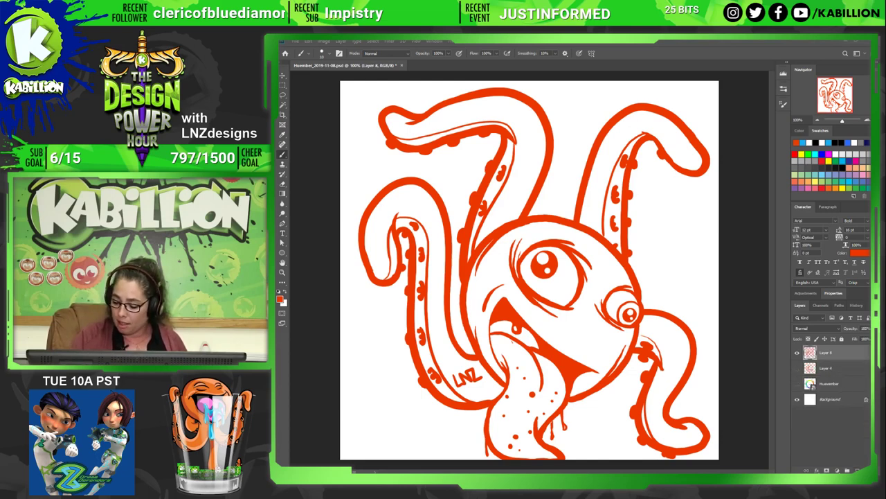
# Add a new empty layer beneath the merged line art.
pyautogui.hotkey('ctrl', 'shift', 'n')
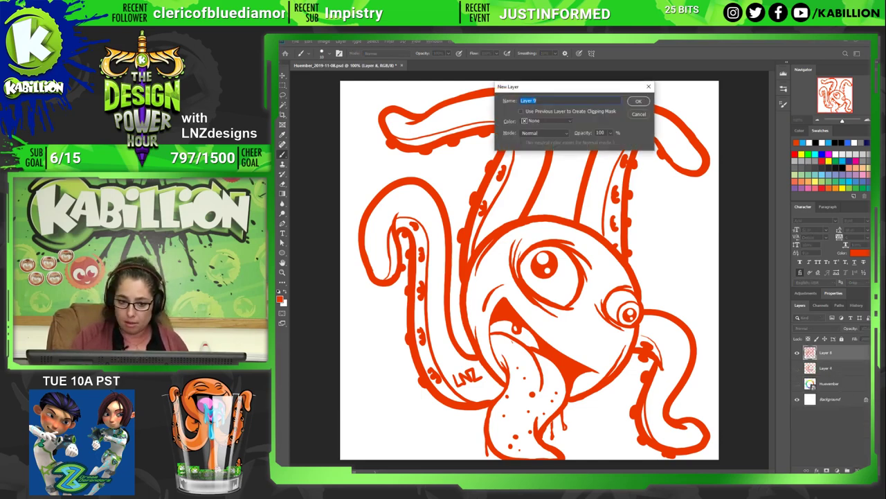
pyautogui.press('BackSpace')
pyautogui.click(639, 114)
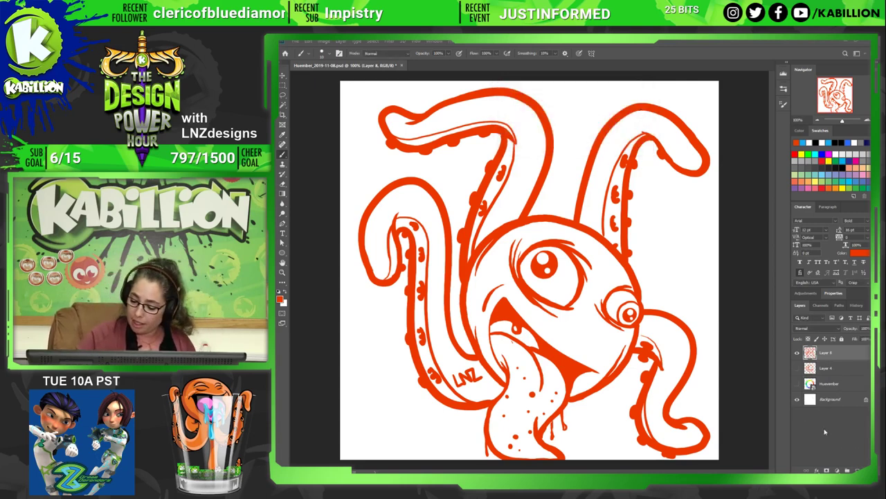
pyautogui.hotkey('ctrl', 'z')
# Sample the orange line colour and fill the new layer with it.
pyautogui.press('i')
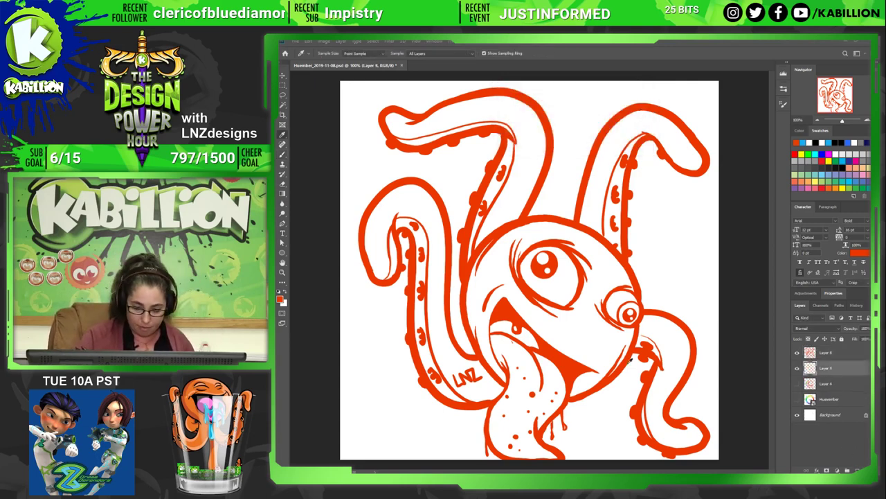
pyautogui.click(634, 337)
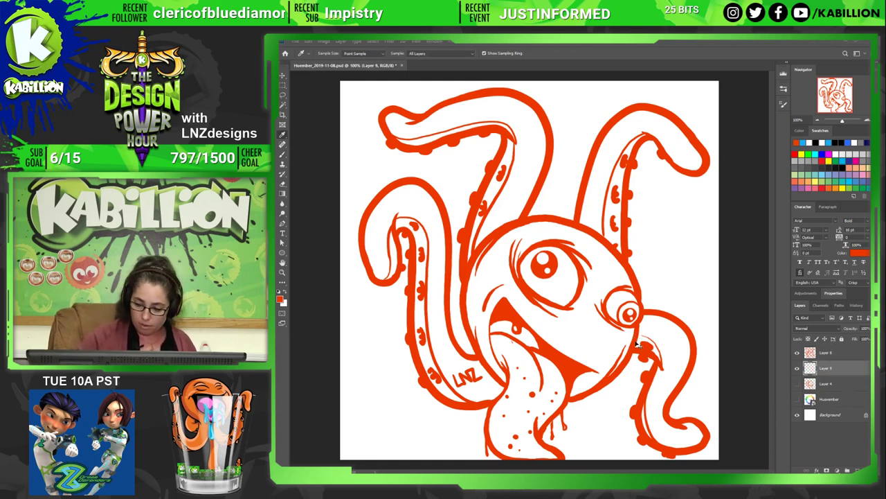
pyautogui.press('x')
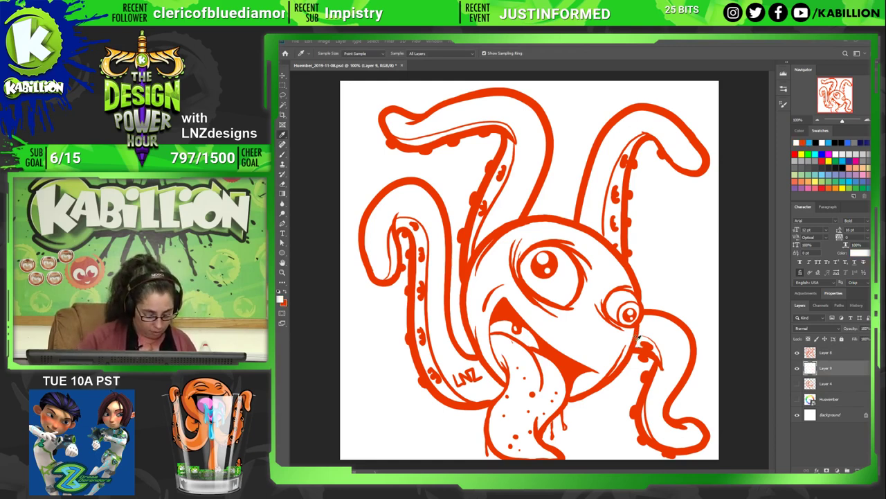
pyautogui.hotkey('ctrl', 'BackSpace')
# Give the line art a white (ffffff) Color Overlay, then turn it off and hide the layer below.
pyautogui.click(842, 353)
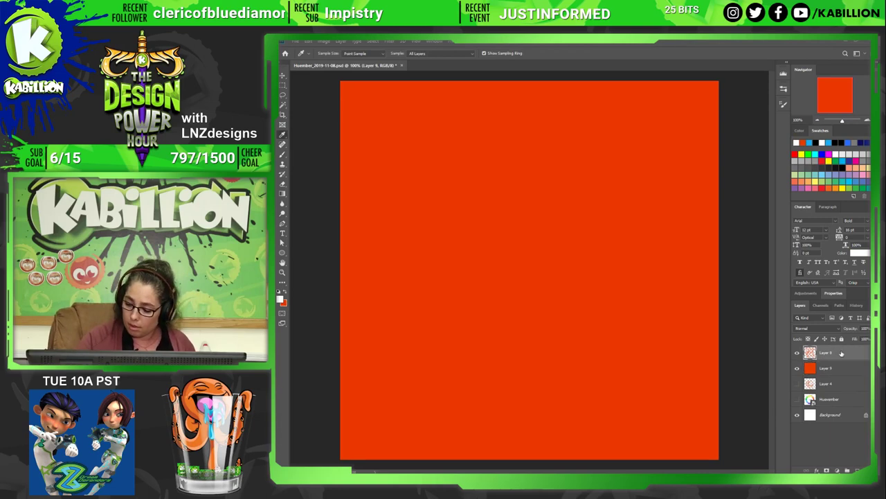
pyautogui.doubleClick(841, 354)
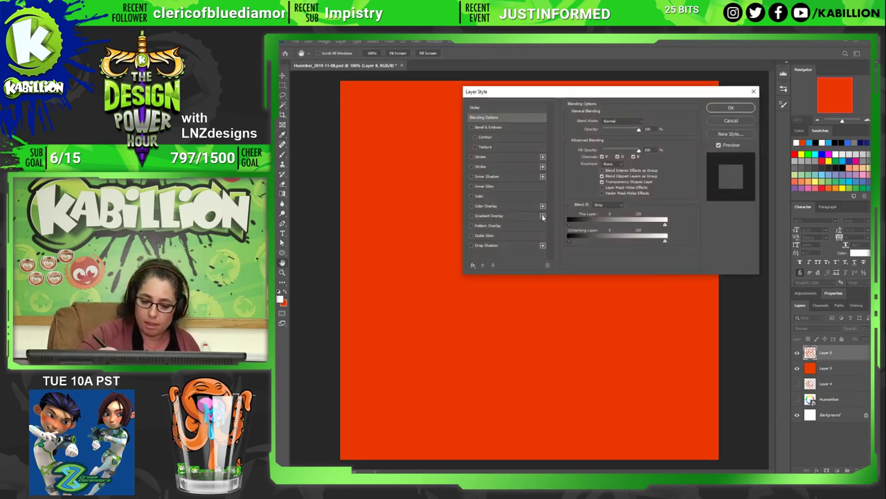
pyautogui.click(491, 207)
pyautogui.click(647, 123)
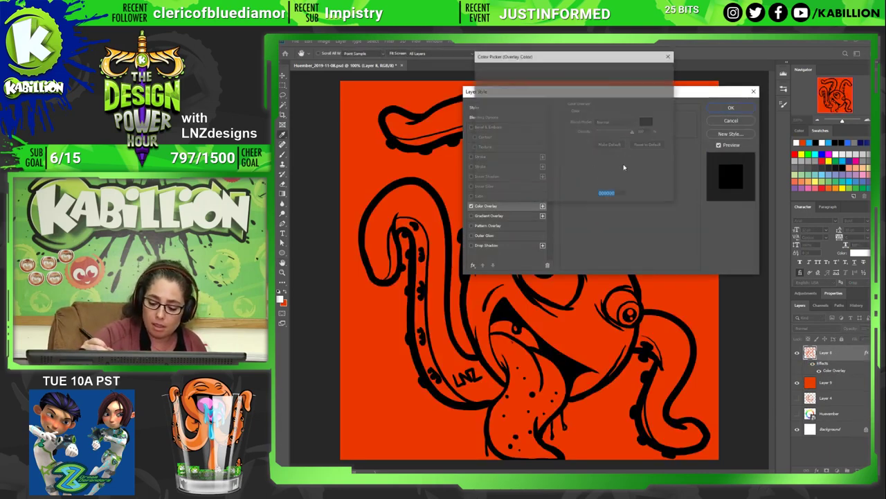
pyautogui.write('ffffff')
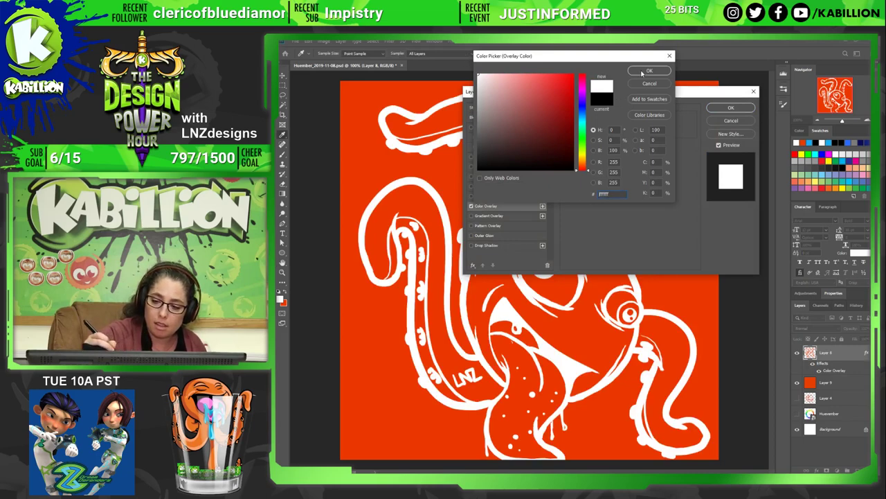
pyautogui.click(450, 173)
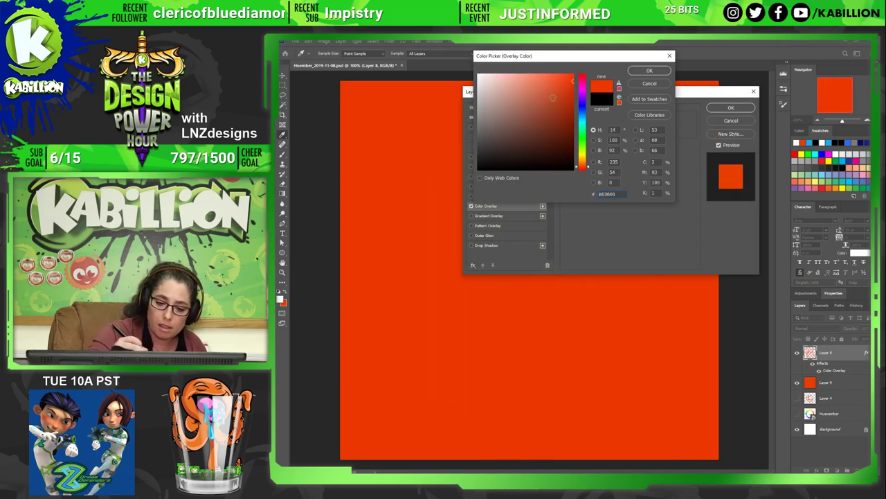
pyautogui.moveTo(562, 79); pyautogui.dragTo(478, 74)
pyautogui.click(649, 70)
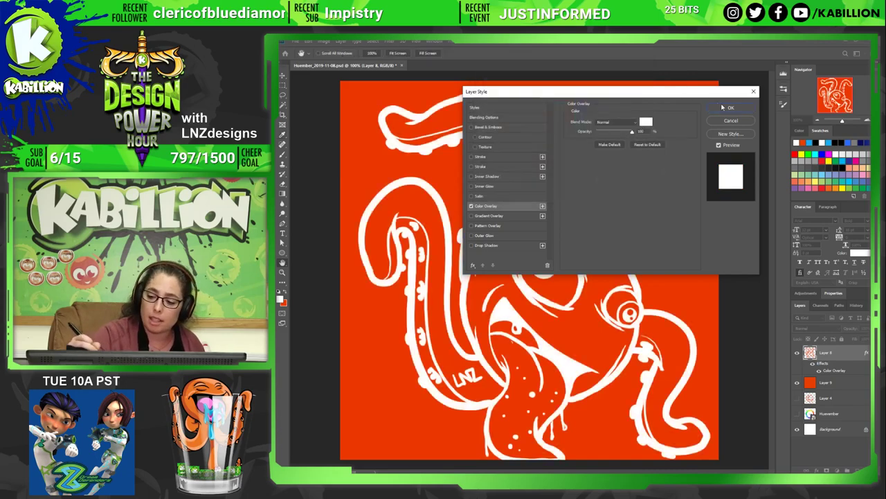
pyautogui.click(730, 107)
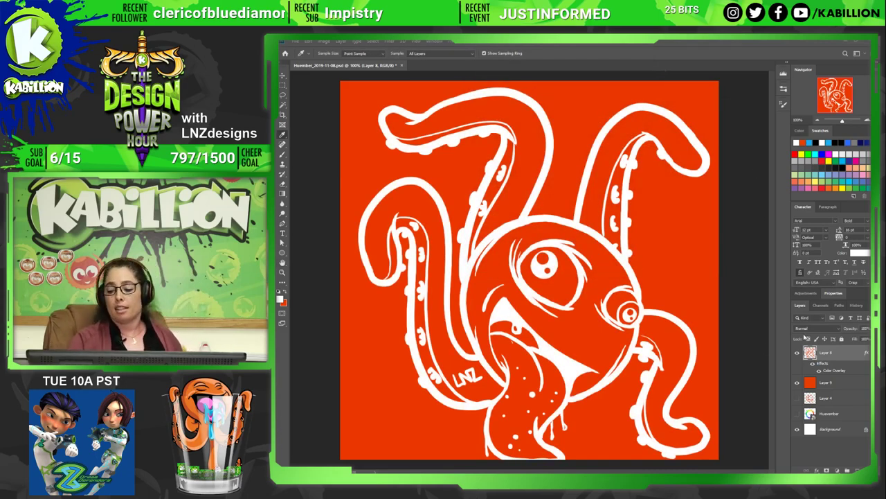
pyautogui.click(819, 370)
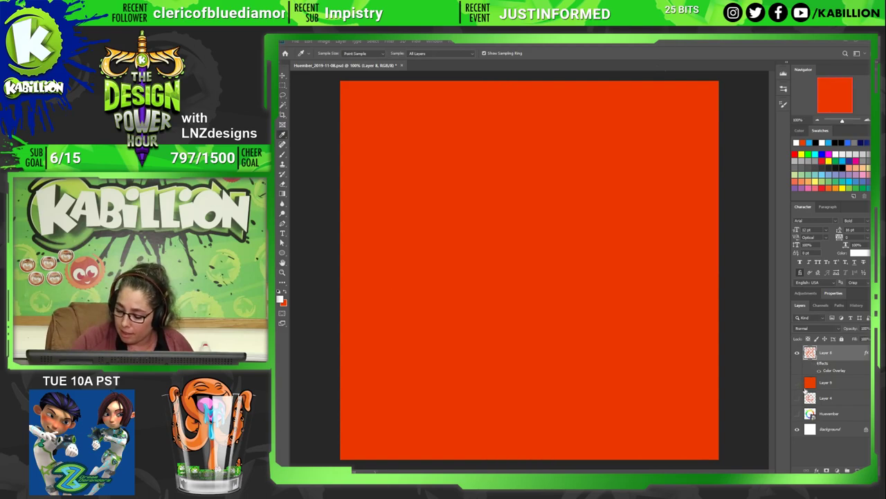
pyautogui.click(797, 383)
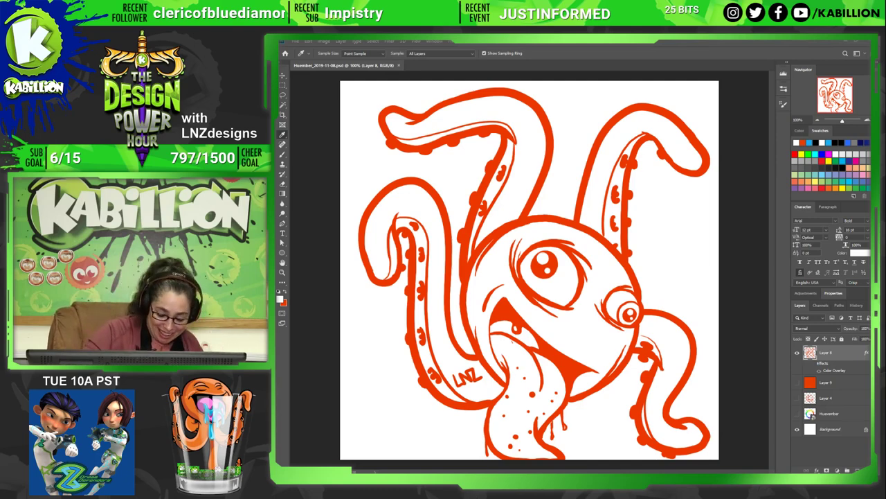
pyautogui.moveTo(425, 444)
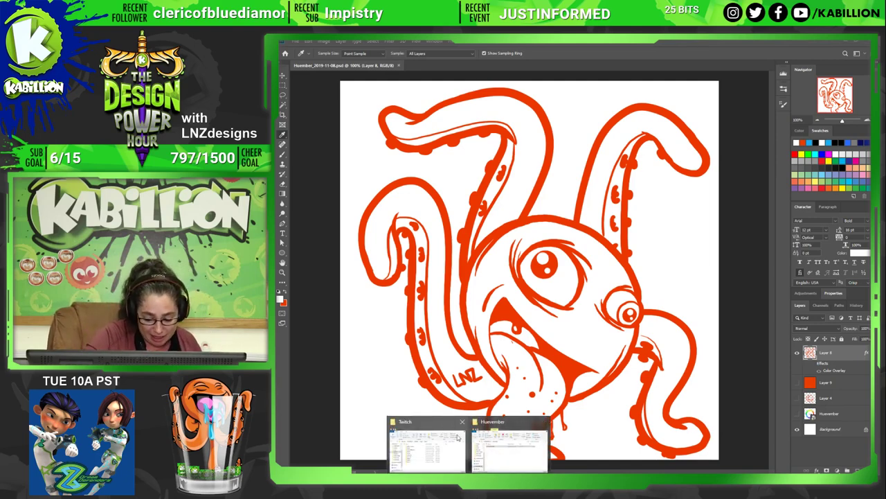
# Browse to SPLASHENT (E:) > Social and select FB_Cover_Generic_820x461.
pyautogui.click(486, 443)
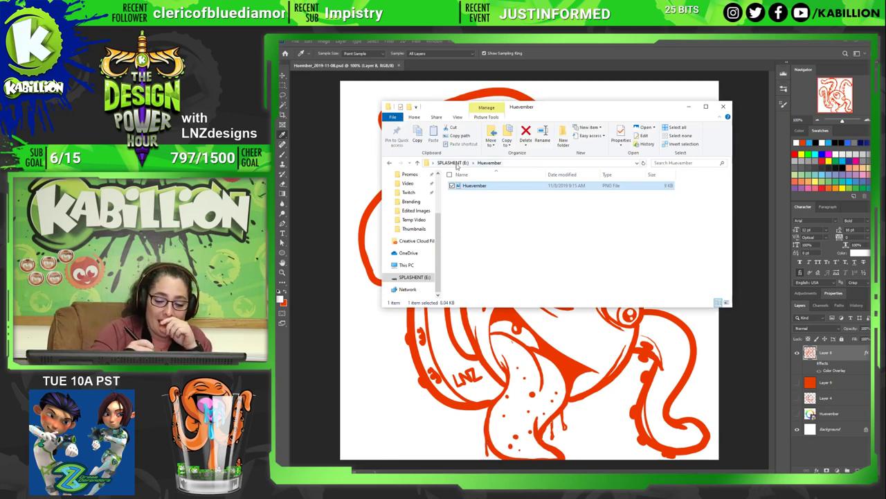
pyautogui.click(453, 163)
pyautogui.doubleClick(490, 194)
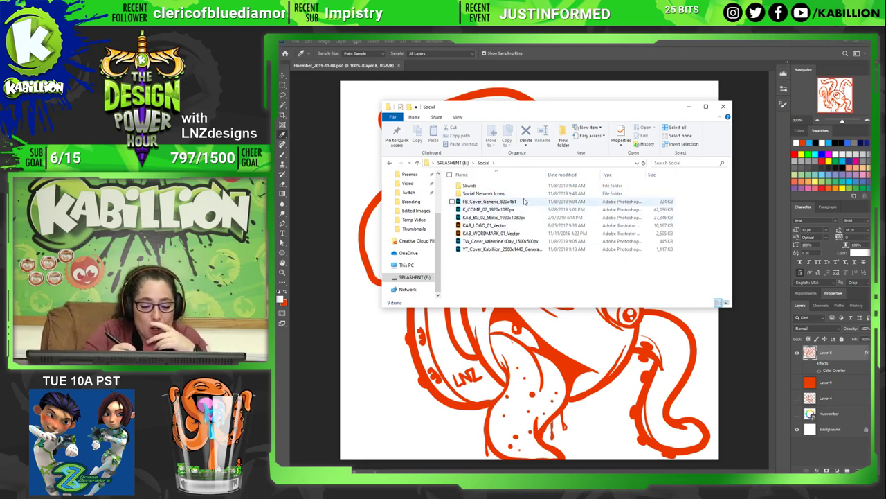
pyautogui.moveTo(498, 201)
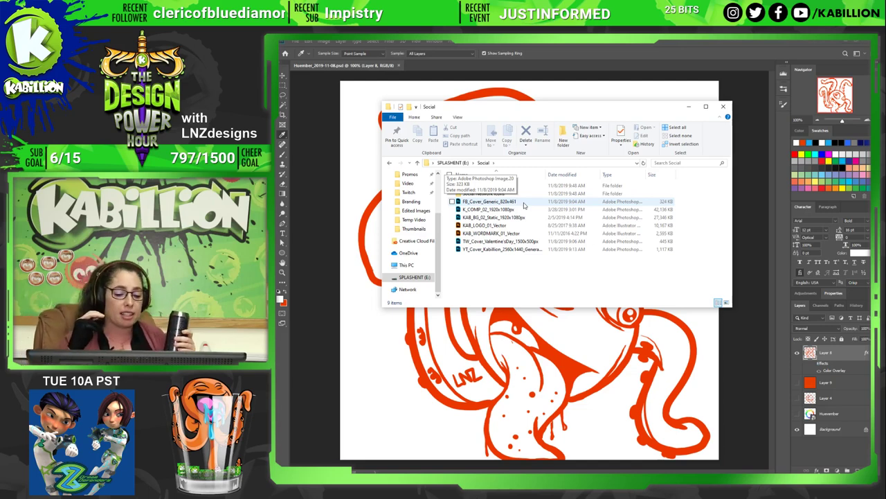
pyautogui.click(506, 249)
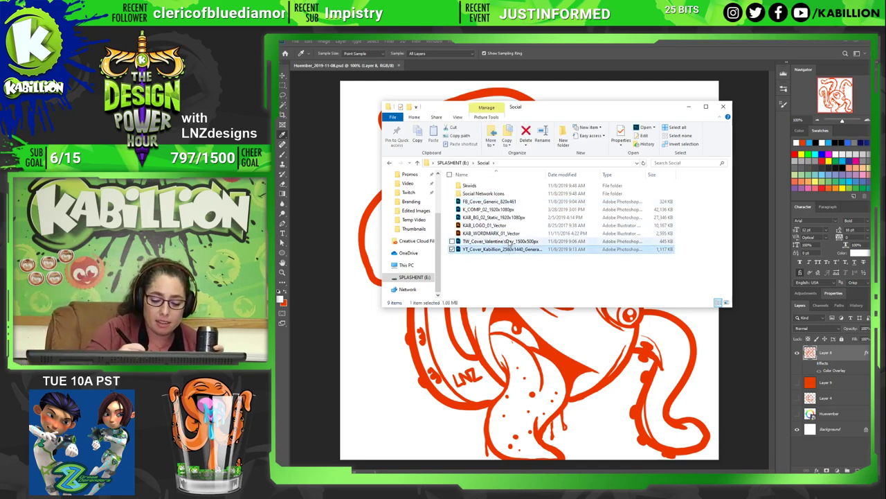
pyautogui.click(506, 201)
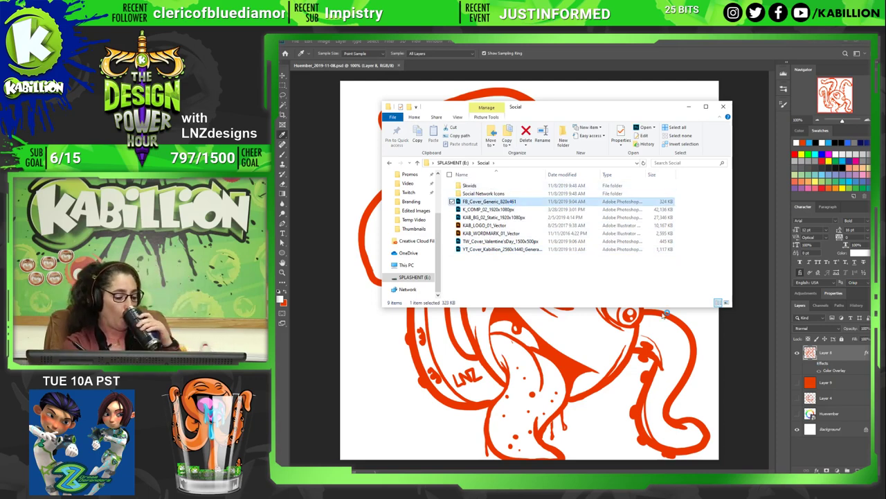
# Open FB_Cover_Generic_820x461 in Photoshop, fit it on screen, and return to the Social folder.
pyautogui.press('Return')
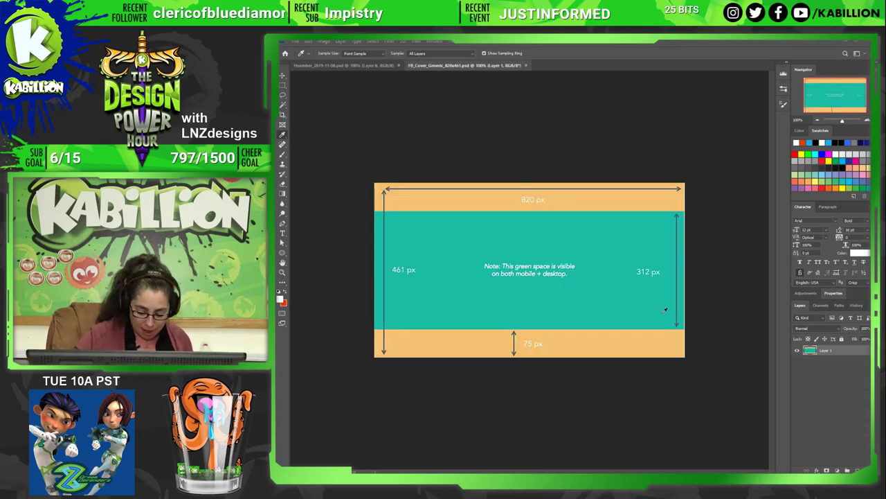
pyautogui.hotkey('ctrl', '0')
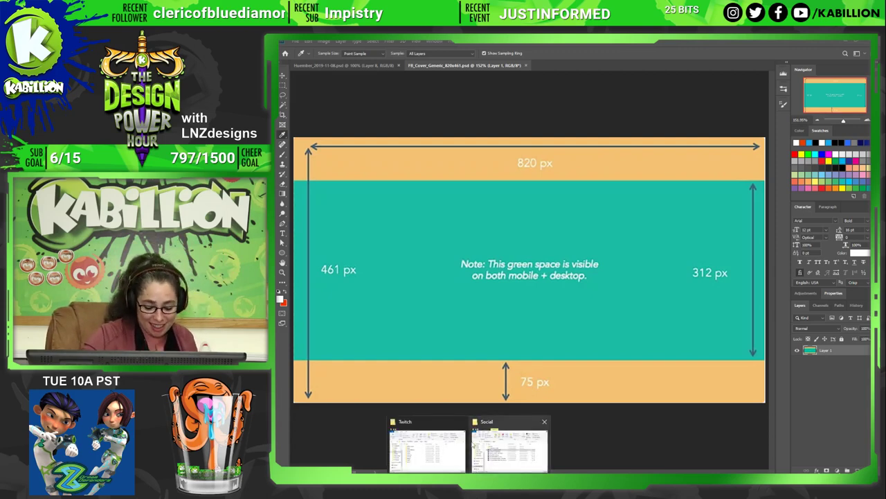
pyautogui.click(509, 450)
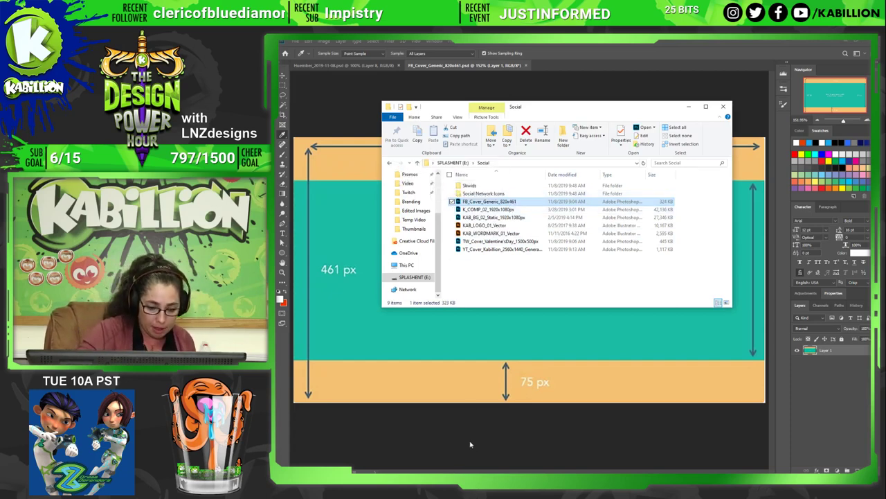
# Drag the Huevember PNG from SPLASHENT (E:) > Huevember onto the cover template canvas.
pyautogui.click(455, 165)
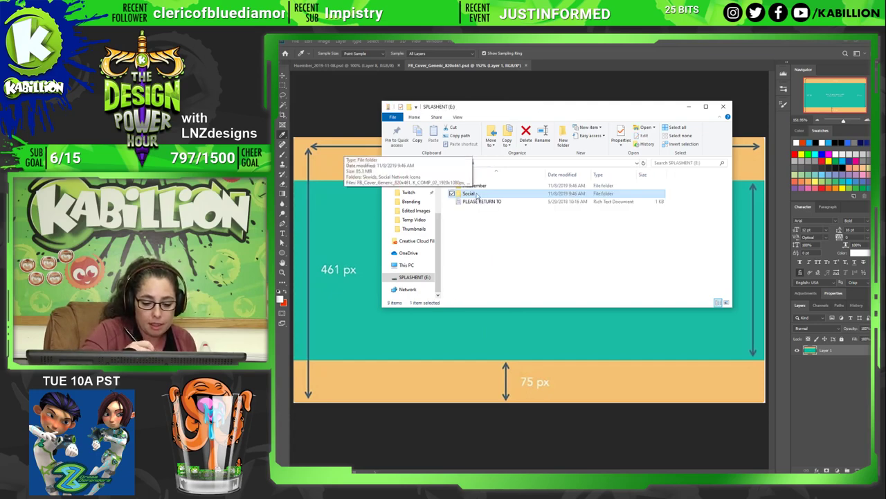
pyautogui.doubleClick(510, 185)
pyautogui.click(510, 187)
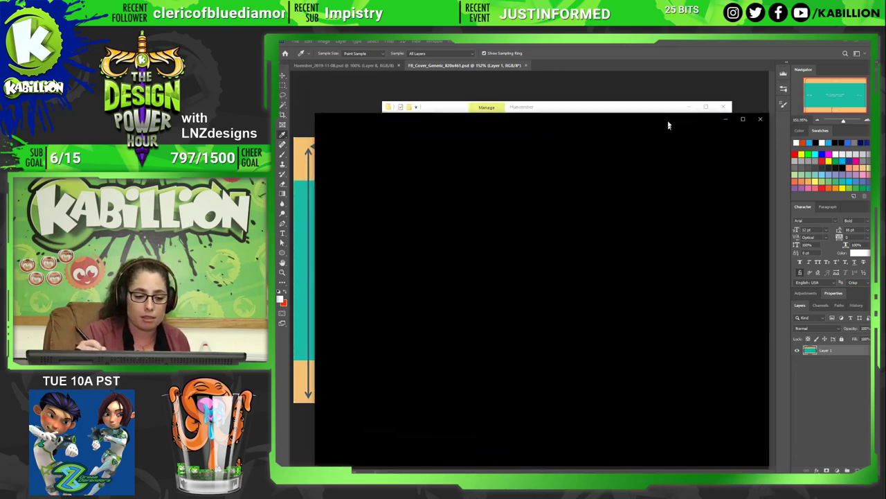
pyautogui.click(759, 112)
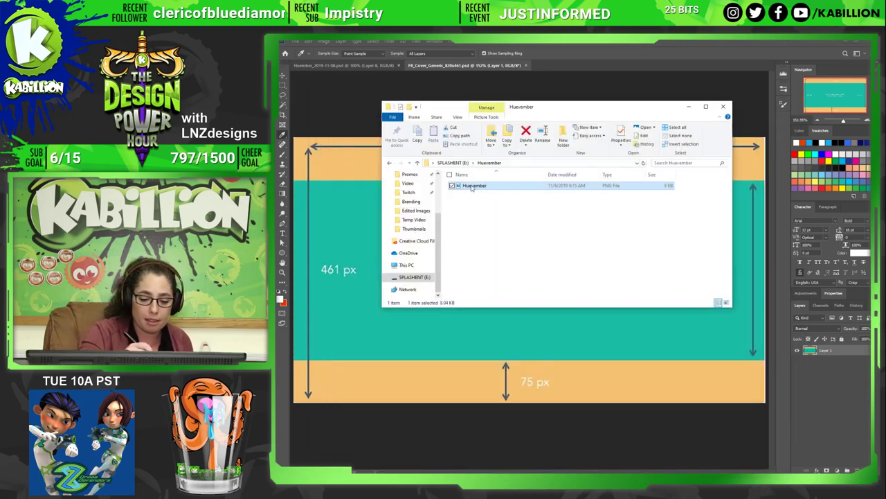
pyautogui.moveTo(471, 188); pyautogui.dragTo(620, 265)
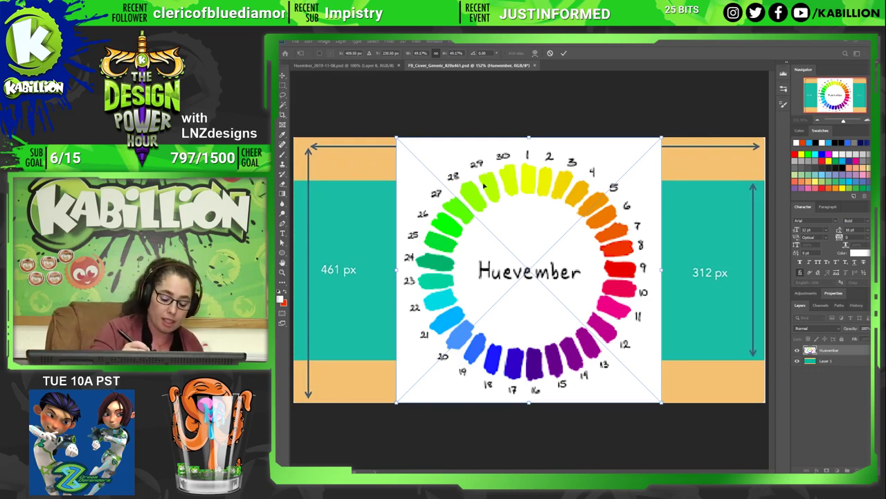
# Cancel the Huevember placement and switch to the Move tool.
pyautogui.press('Escape')
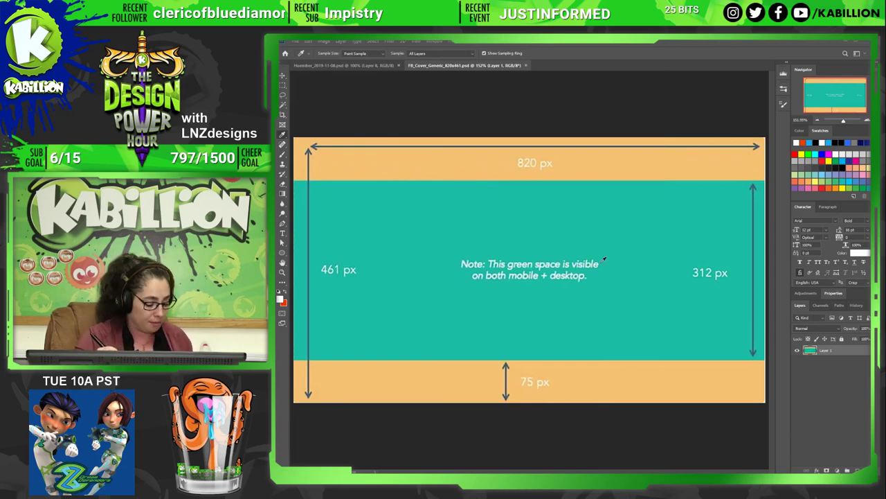
pyautogui.press('v')
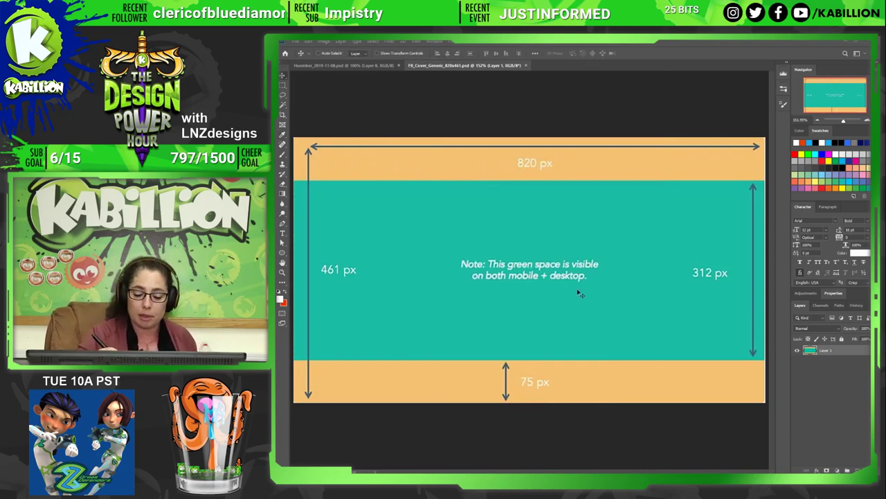
pyautogui.moveTo(488, 469)
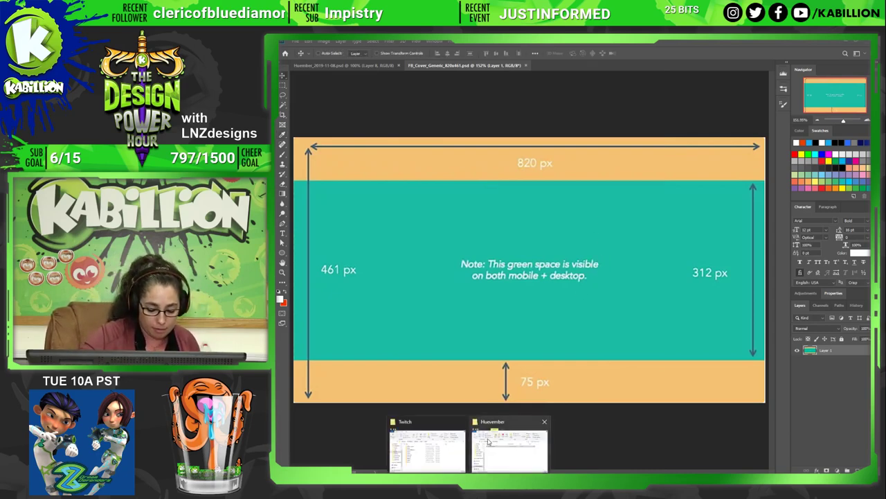
# Open K_COMP_02_1920x1080px from SPLASHENT (E:) > Social in Photoshop.
pyautogui.click(488, 441)
pyautogui.click(452, 163)
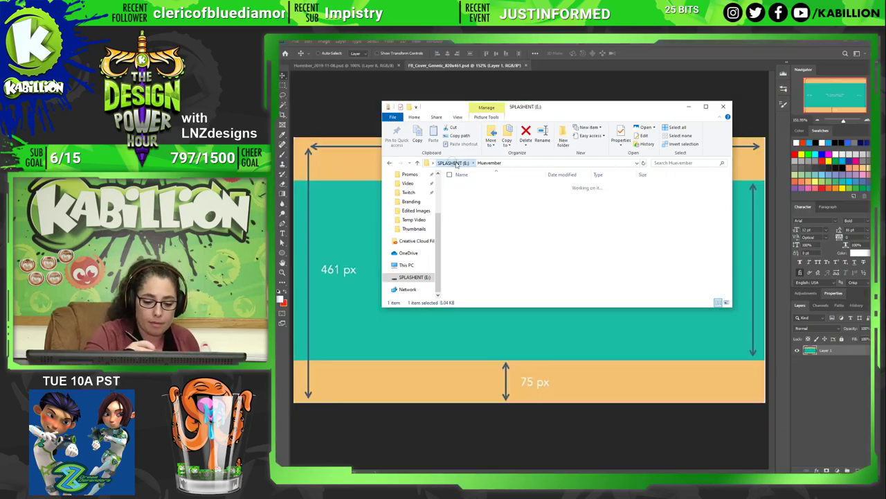
pyautogui.doubleClick(511, 186)
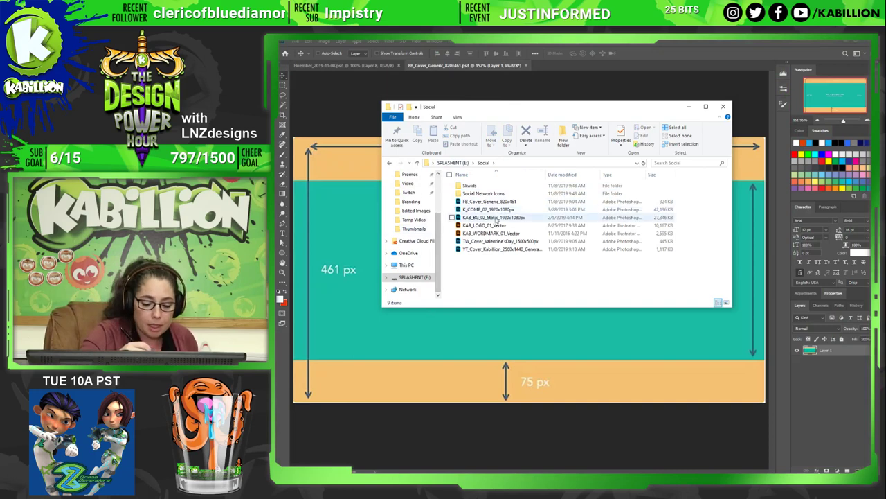
pyautogui.doubleClick(509, 202)
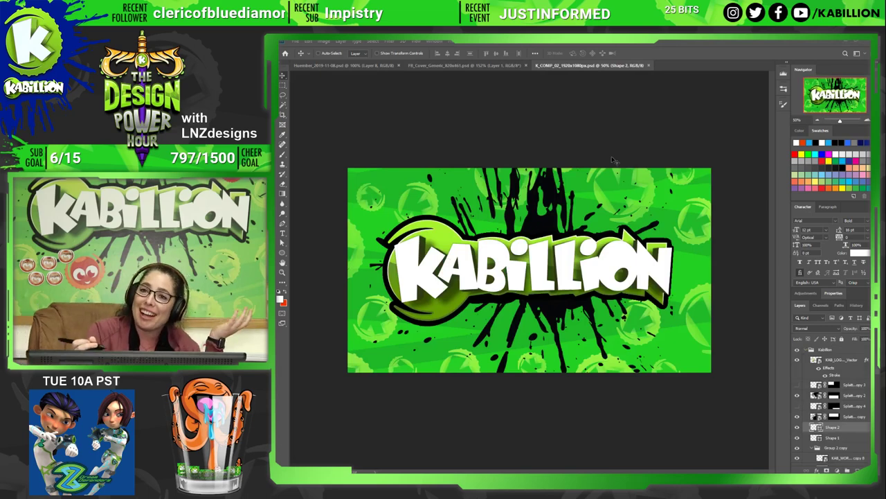
# Float, move and re-dock the K_COMP_02 logo document, then open Window > Arrange.
pyautogui.moveTo(602, 66); pyautogui.dragTo(707, 127)
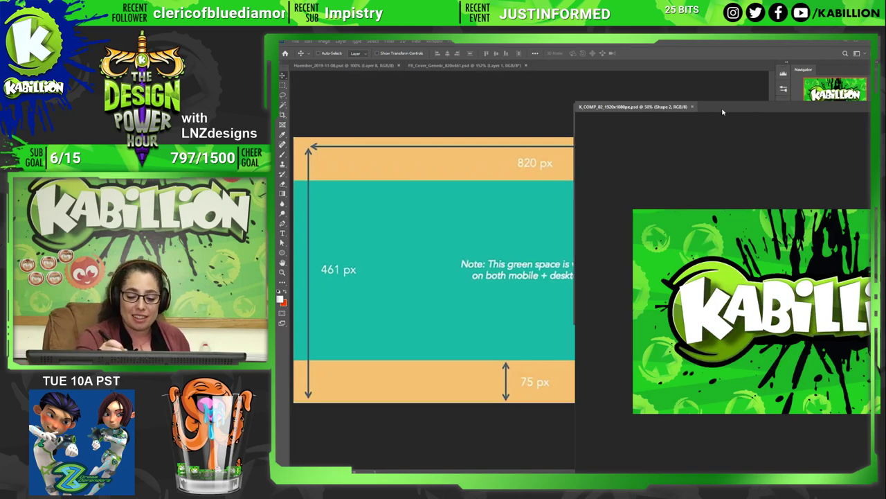
pyautogui.moveTo(578, 108); pyautogui.dragTo(447, 124)
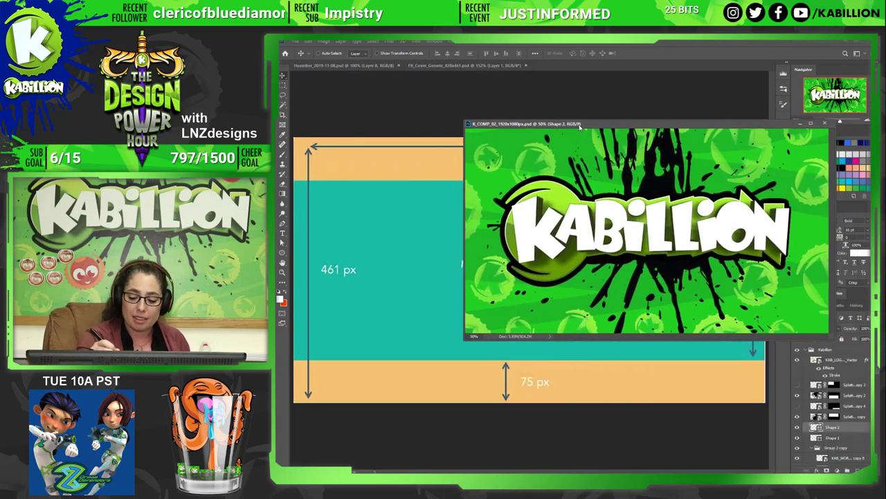
pyautogui.moveTo(504, 124)
pyautogui.mouseDown()
pyautogui.moveTo(556, 177)
pyautogui.moveTo(565, 82)
pyautogui.mouseUp()
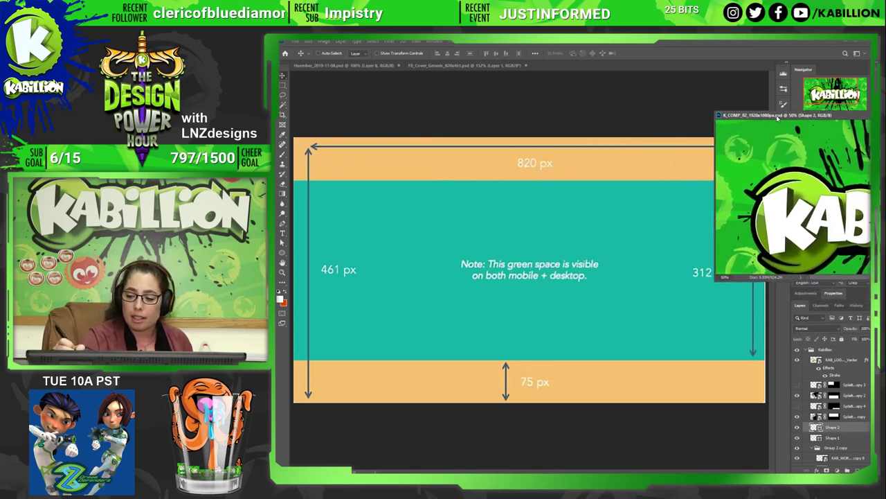
pyautogui.doubleClick(565, 82)
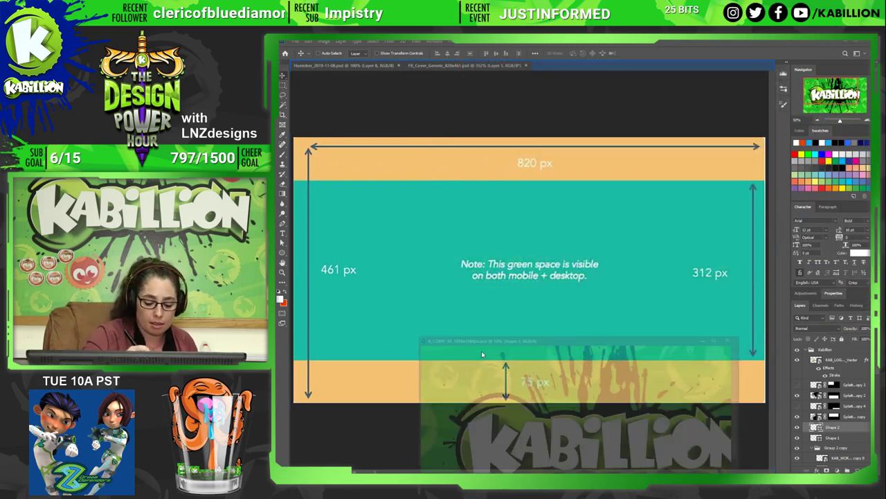
pyautogui.doubleClick(477, 470)
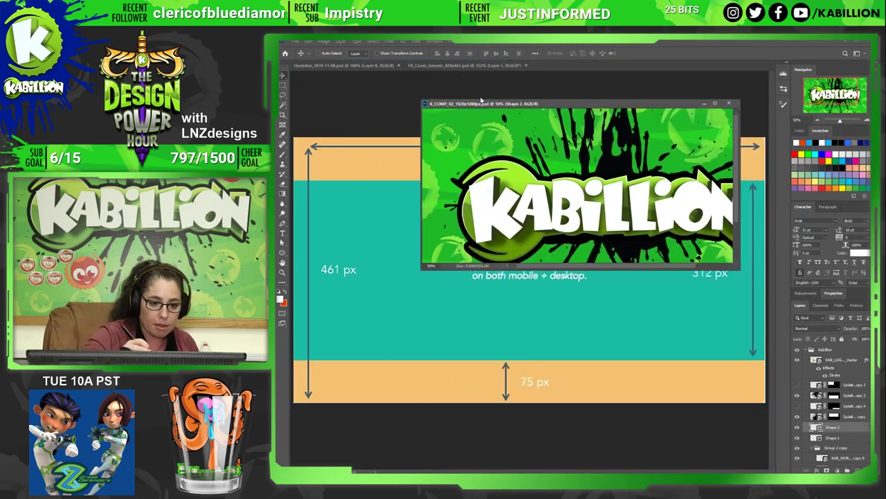
pyautogui.moveTo(482, 104); pyautogui.dragTo(459, 66)
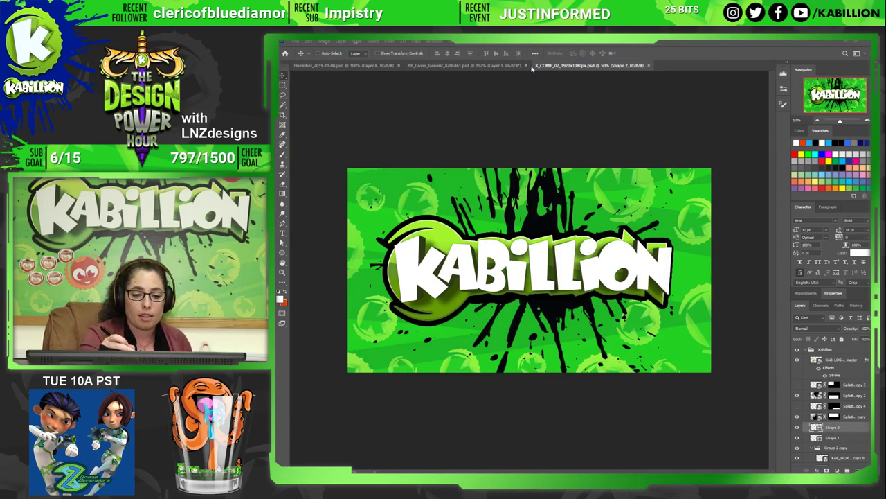
pyautogui.click(434, 41)
pyautogui.moveTo(457, 49)
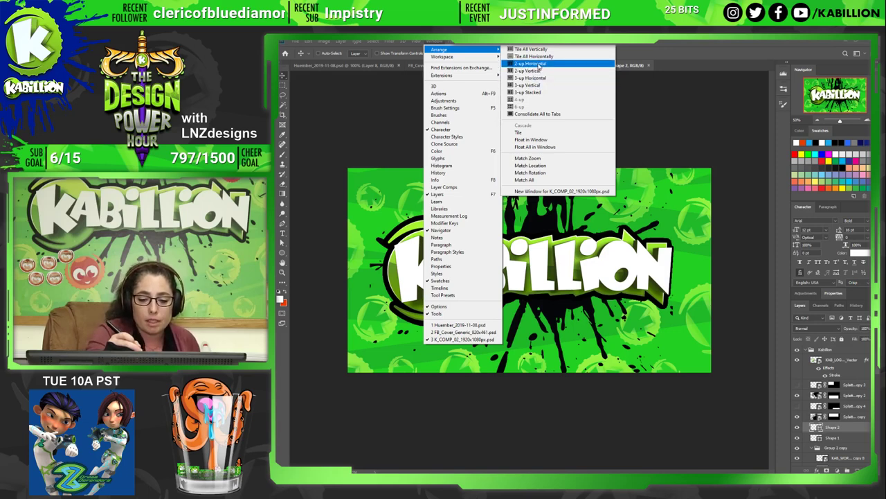
# Tile the two documents, fit the cover template in its pane, and collapse the Kabillion group.
pyautogui.click(540, 65)
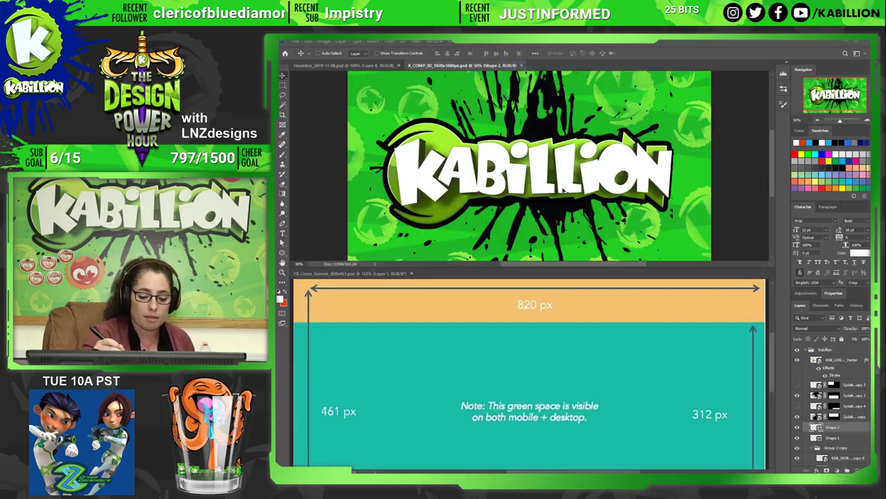
pyautogui.click(561, 333)
pyautogui.hotkey('ctrl', '0')
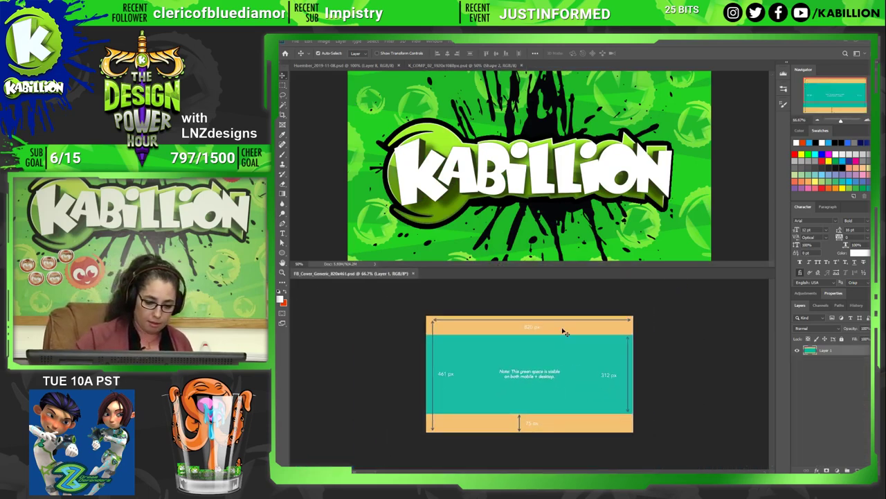
pyautogui.click(747, 262)
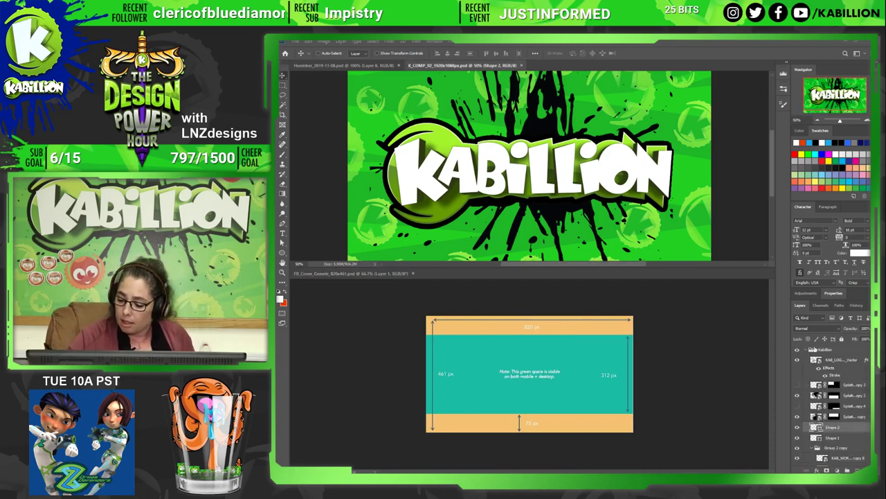
pyautogui.click(810, 351)
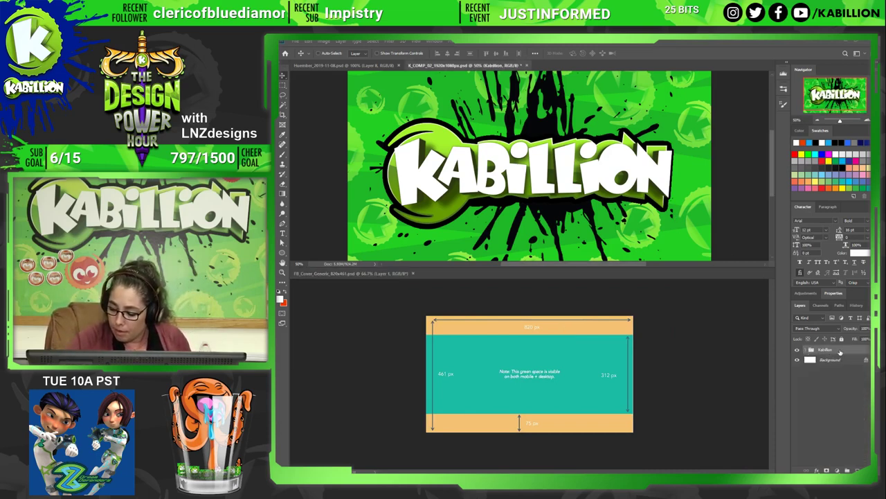
# Drag the Kabillion group into the FB_Cover template, accepting the profile mismatch.
pyautogui.moveTo(841, 352); pyautogui.dragTo(575, 403)
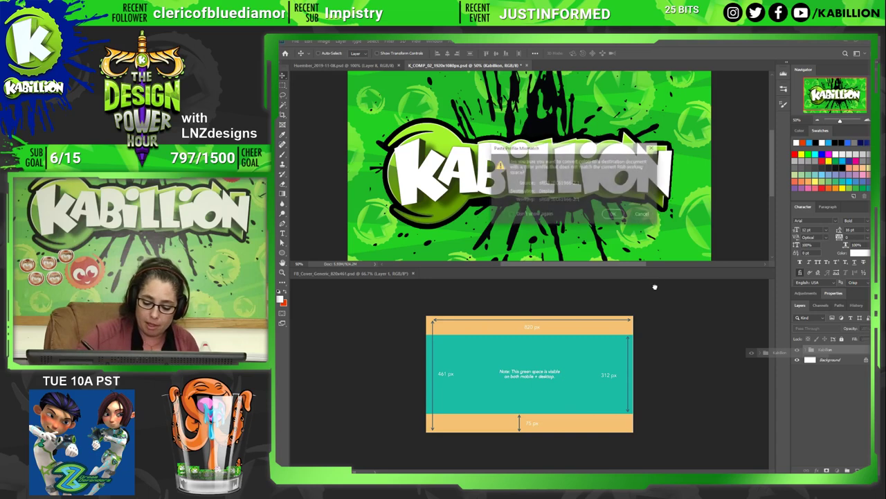
pyautogui.click(643, 217)
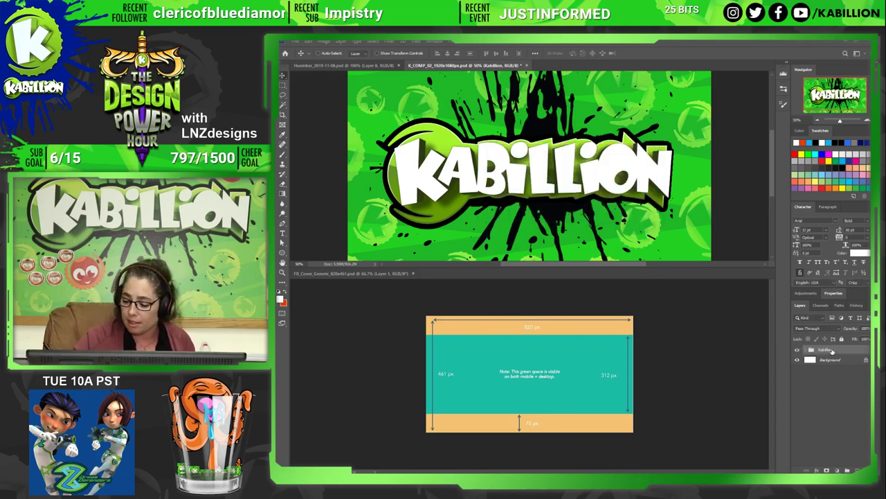
pyautogui.moveTo(832, 352); pyautogui.dragTo(562, 377)
pyautogui.click(615, 215)
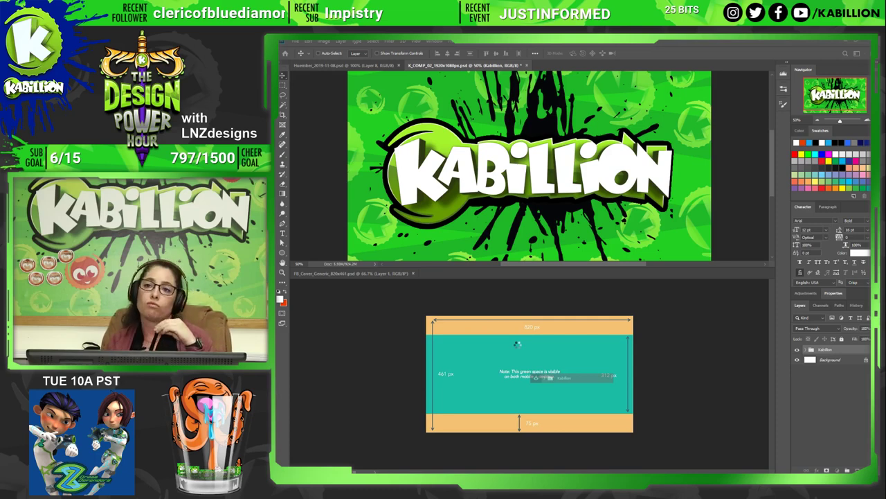
pyautogui.moveTo(517, 344); pyautogui.dragTo(517, 344)
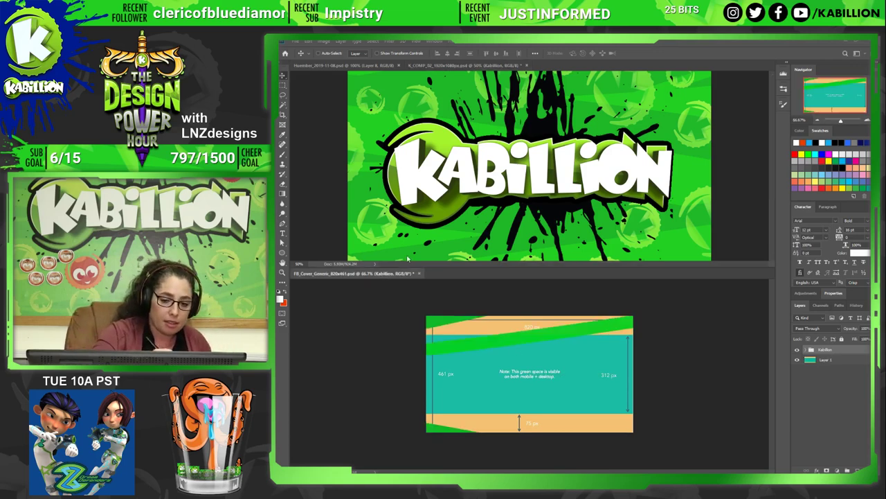
# Dock the cover as a tab and scale the Kabillion artwork down around its centre.
pyautogui.moveTo(353, 273); pyautogui.dragTo(531, 67)
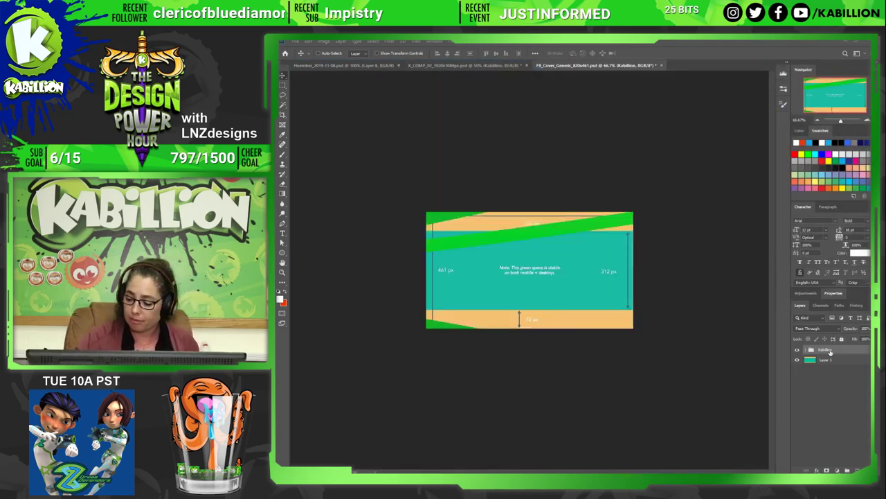
pyautogui.hotkey('ctrl', '-')
pyautogui.hotkey('ctrl', '-')
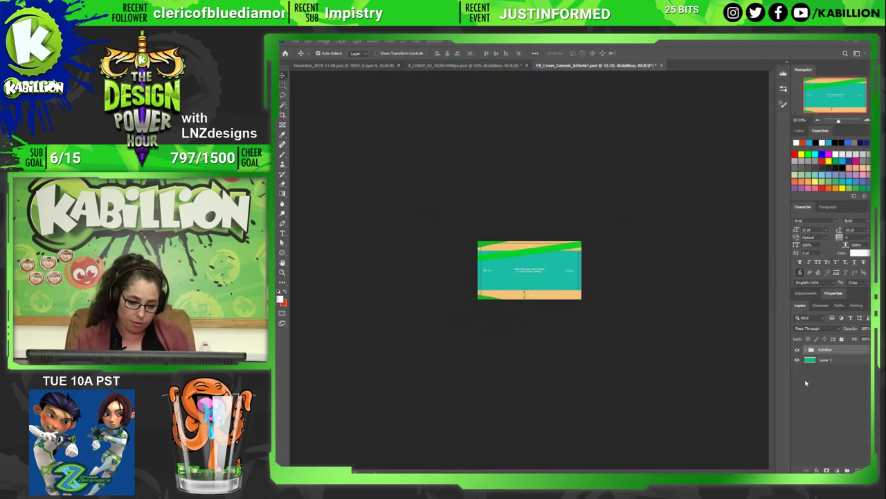
pyautogui.hotkey('ctrl', 't')
pyautogui.hotkey('ctrl', '-')
pyautogui.hotkey('ctrl', '-')
pyautogui.hotkey('ctrl', '-')
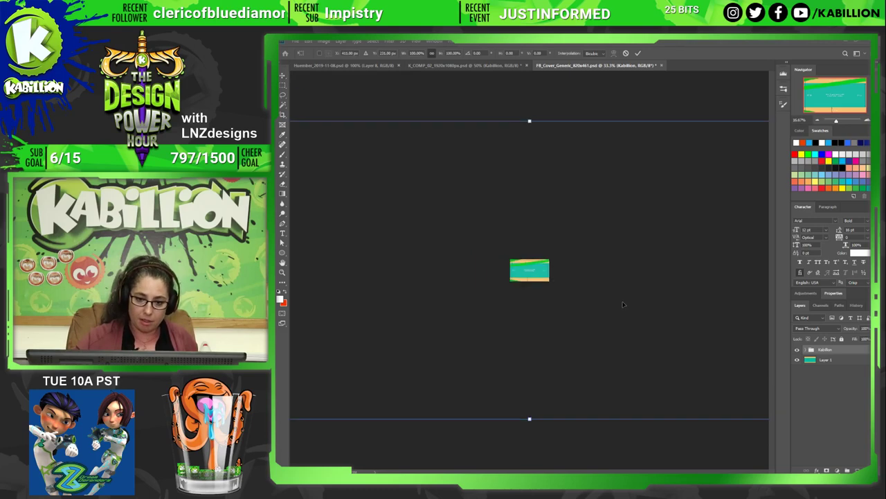
pyautogui.hotkey('ctrl', '-')
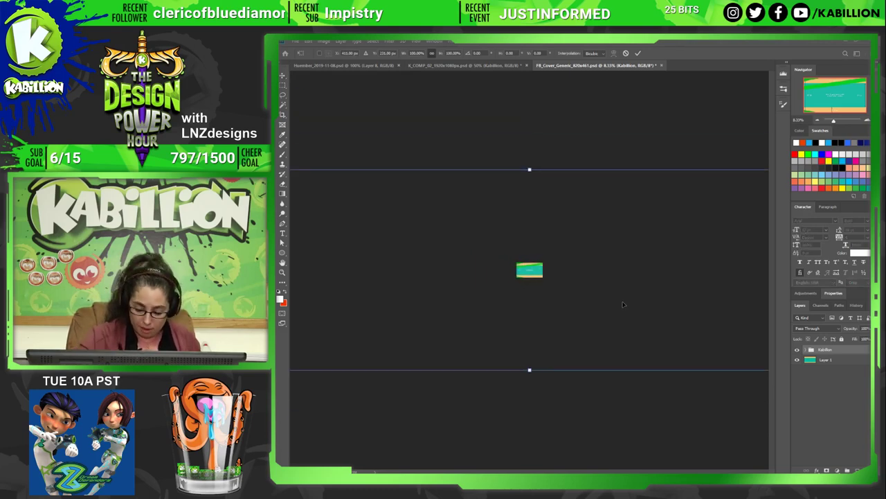
pyautogui.hotkey('ctrl', '-')
pyautogui.hotkey('ctrl', '-')
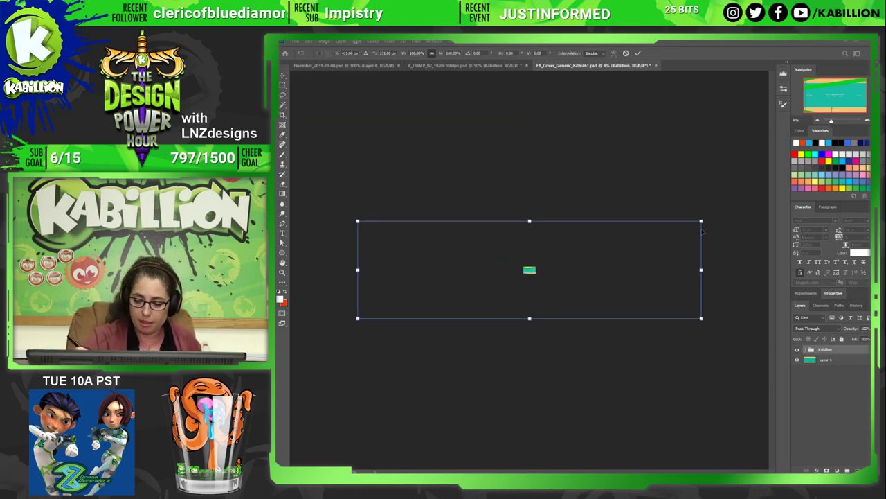
pyautogui.moveTo(701, 222); pyautogui.dragTo(553, 261)
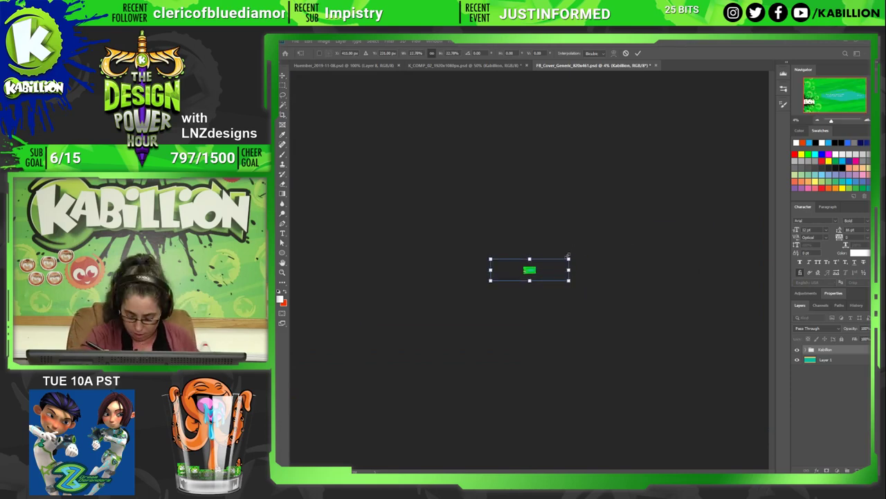
pyautogui.press('Return')
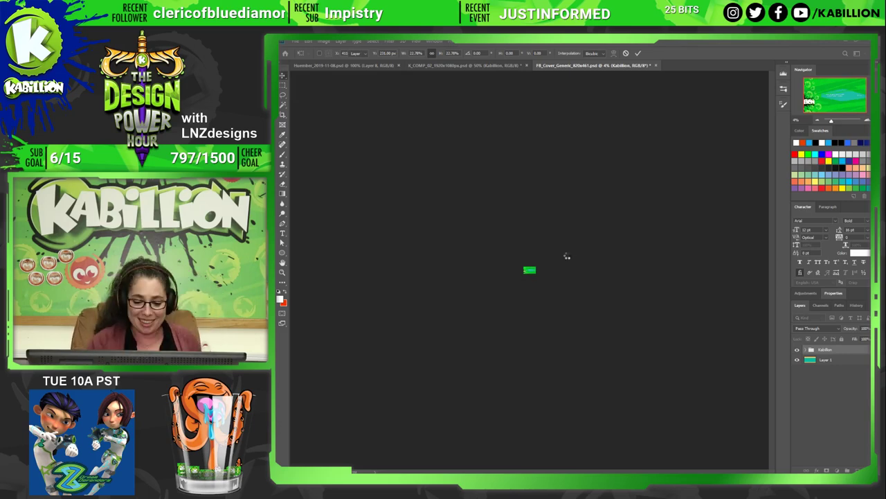
pyautogui.press('Return')
# Zoom the cover back to 100% and undo the last change to keep the logo centred.
pyautogui.hotkey('ctrl', '+')
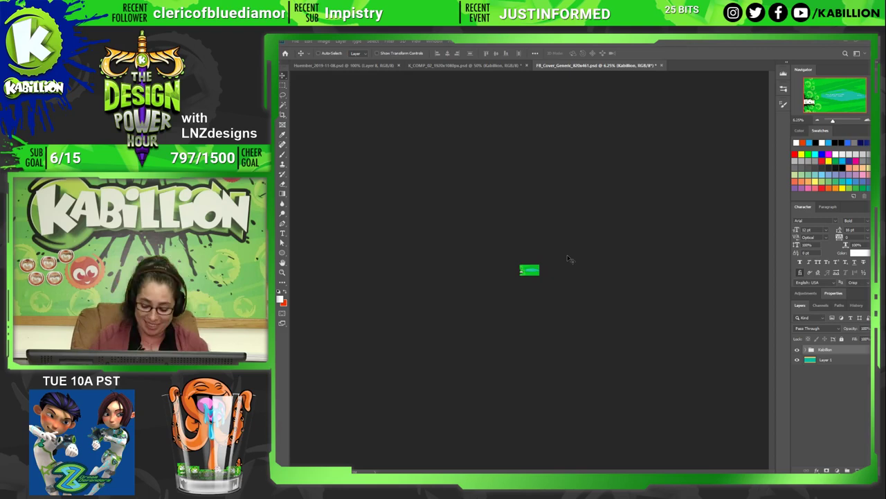
pyautogui.hotkey('ctrl', '+')
pyautogui.hotkey('ctrl', '+')
pyautogui.hotkey('ctrl', '+')
pyautogui.hotkey('ctrl', '+')
pyautogui.hotkey('ctrl', '+')
pyautogui.hotkey('ctrl', '+')
pyautogui.hotkey('ctrl', '+')
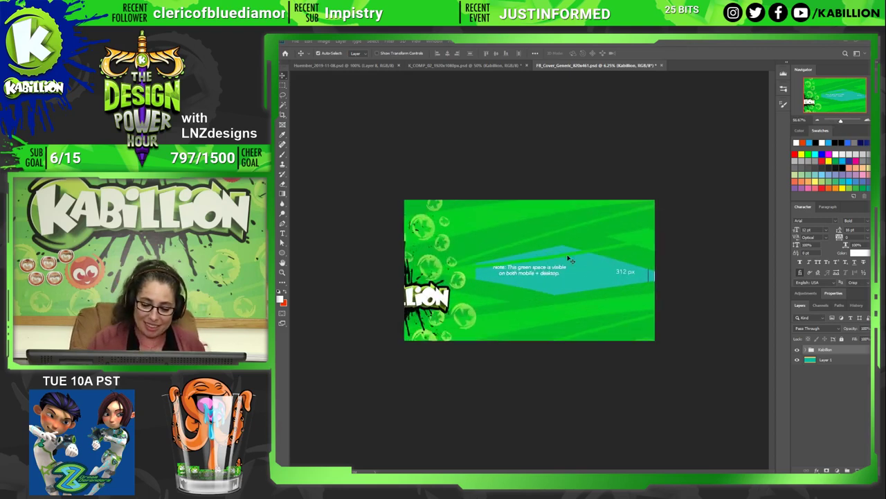
pyautogui.hotkey('ctrl', '+')
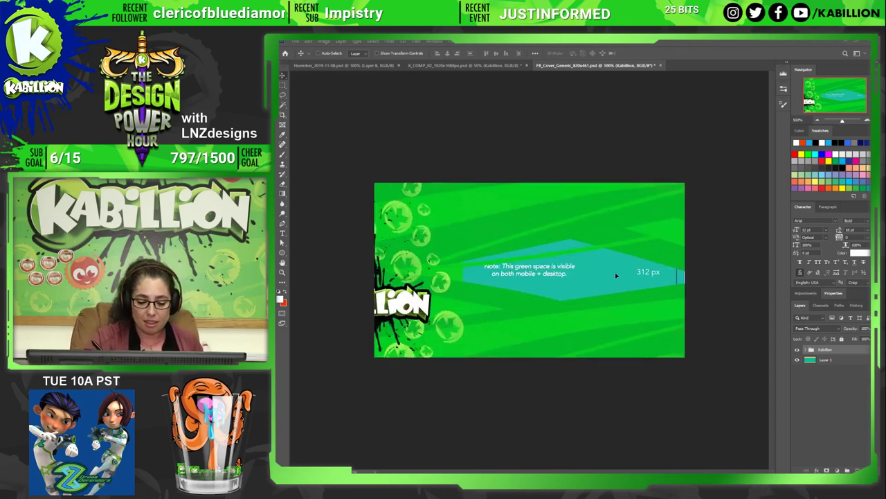
pyautogui.hotkey('ctrl', 'z')
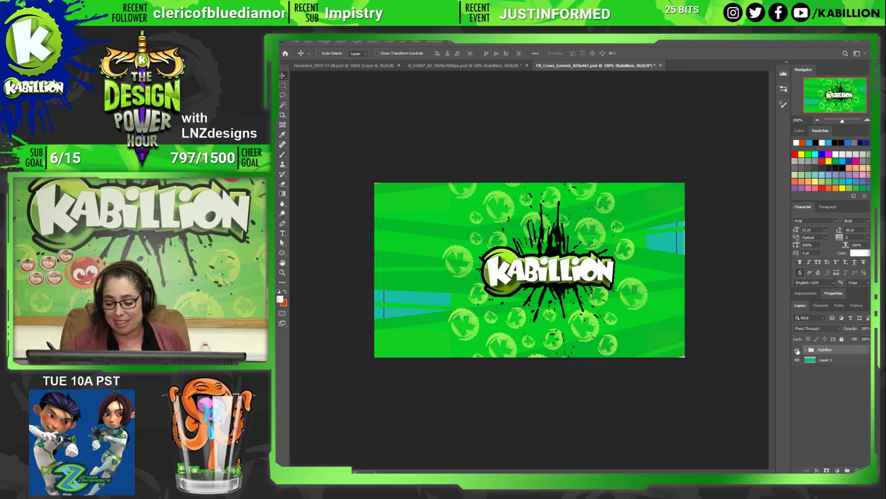
# Hide the Kabillion artwork and place a horizontal guide at the orange/teal edge.
pyautogui.click(796, 350)
pyautogui.click(822, 359)
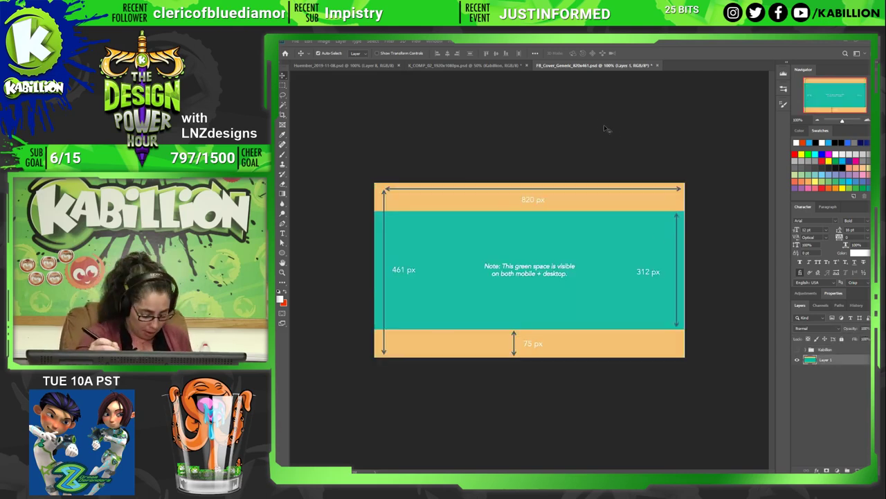
pyautogui.hotkey('ctrl', '+')
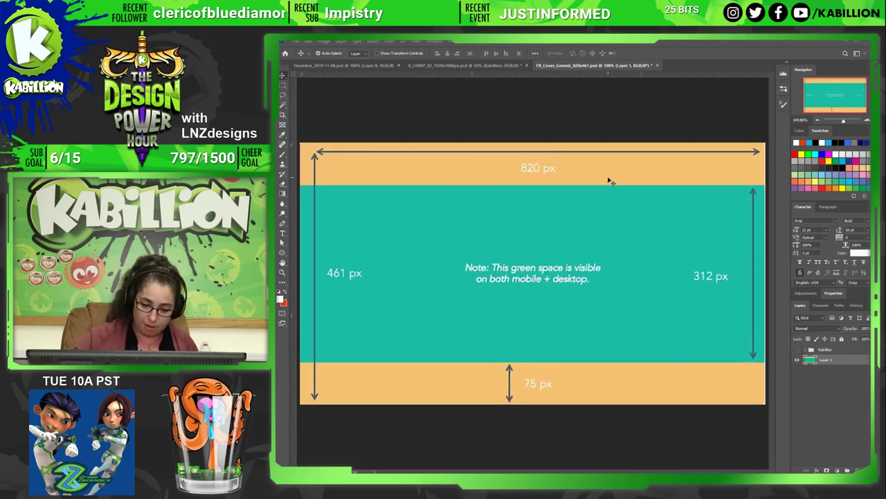
pyautogui.moveTo(589, 72)
pyautogui.mouseDown()
pyautogui.moveTo(586, 186)
pyautogui.moveTo(590, 72)
pyautogui.moveTo(552, 362)
pyautogui.mouseUp()
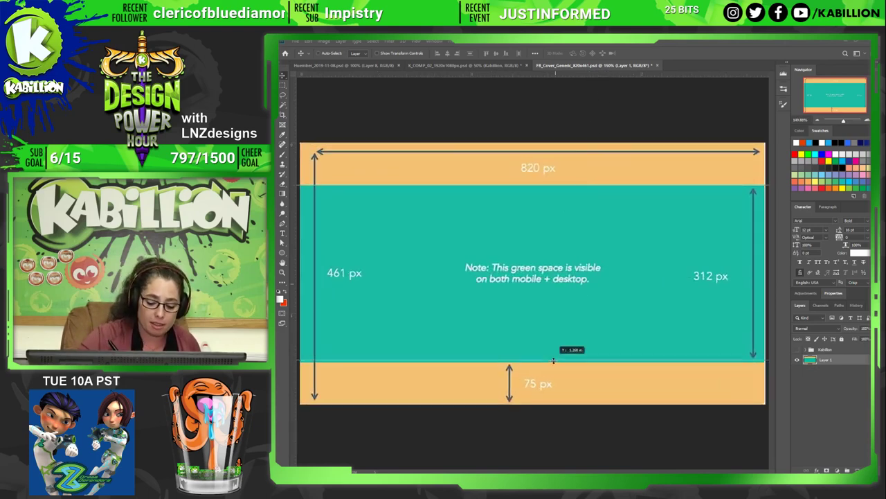
# Reshow the Kabillion group, zoom out, and check Image Size (820 × 461 px).
pyautogui.click(796, 351)
pyautogui.click(824, 350)
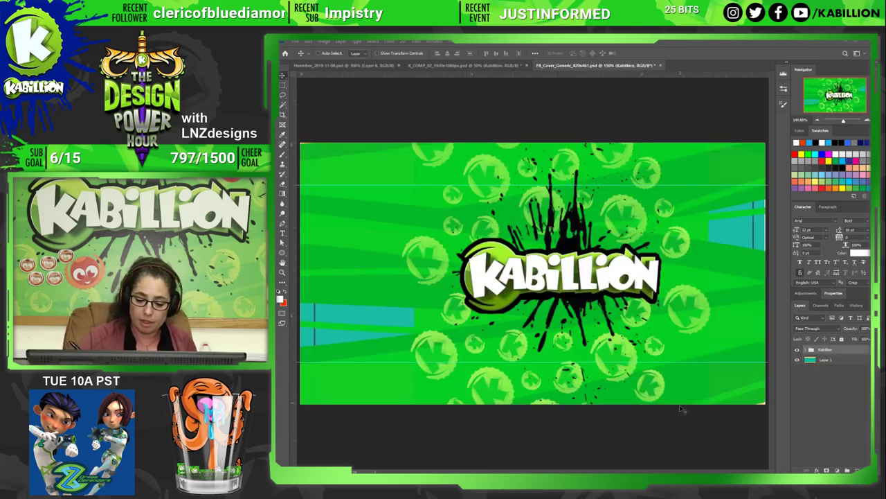
pyautogui.scroll(2, 682, 430)
pyautogui.scroll(2, 628, 304)
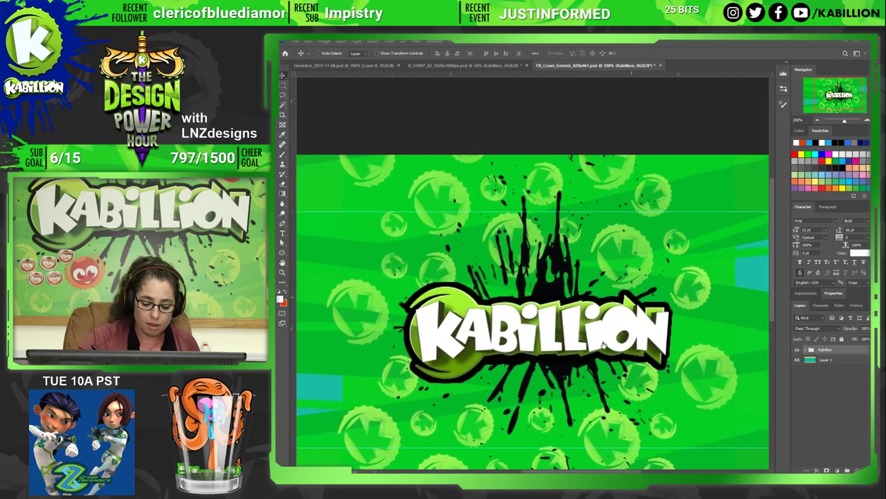
pyautogui.hotkey('ctrl', '1')
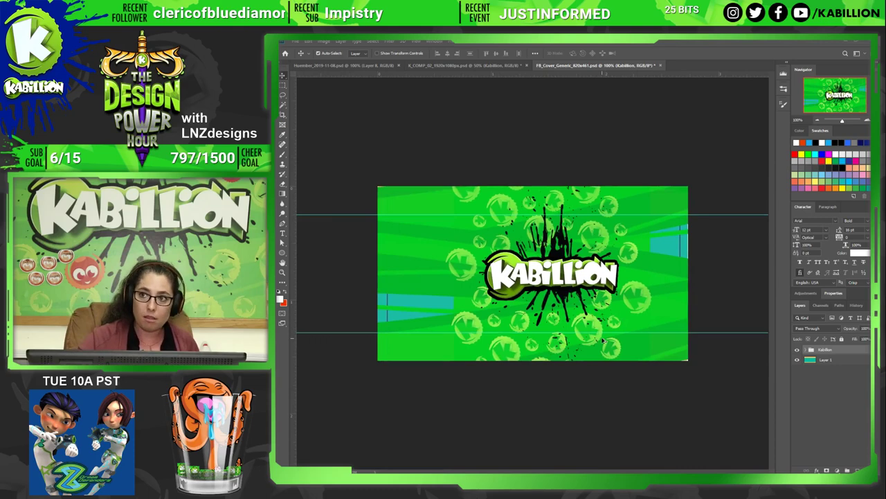
pyautogui.hotkey('ctrl', 'alt', 'i')
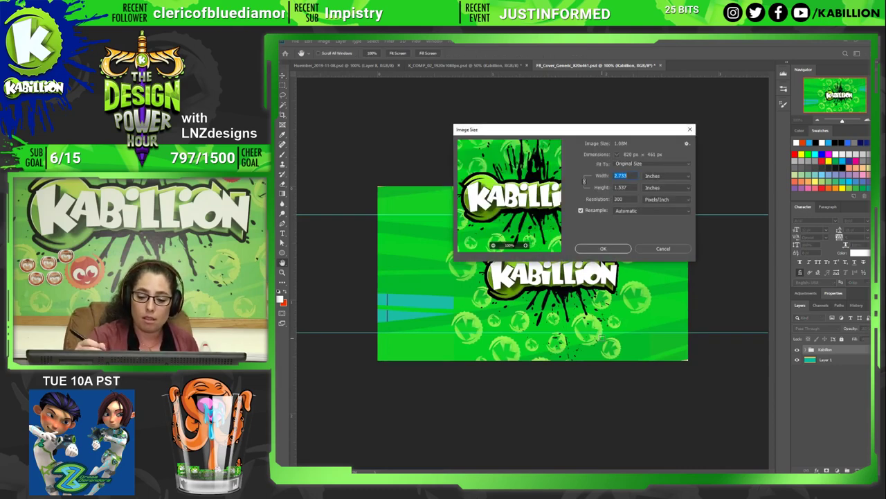
# Close Image Size without changes and zoom in and out on the logo.
pyautogui.click(691, 130)
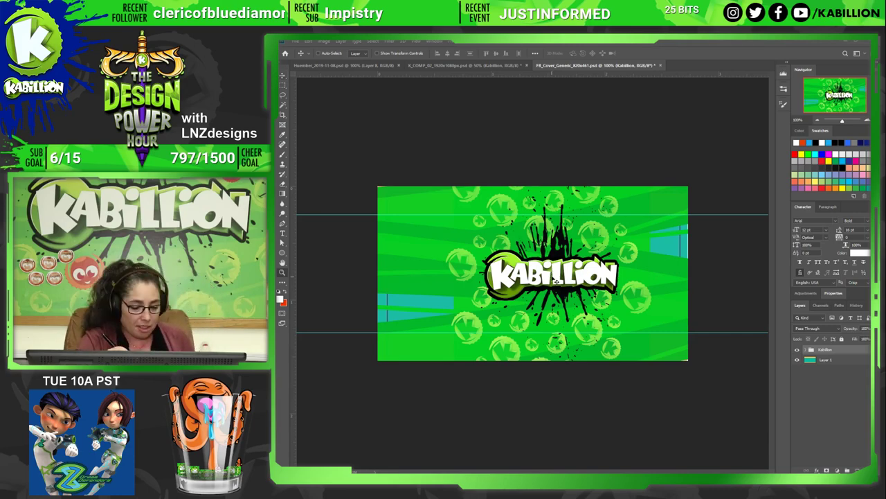
pyautogui.press('z')
pyautogui.click(558, 273)
pyautogui.keyDown('alt'); pyautogui.click(567, 235); pyautogui.keyUp('alt')
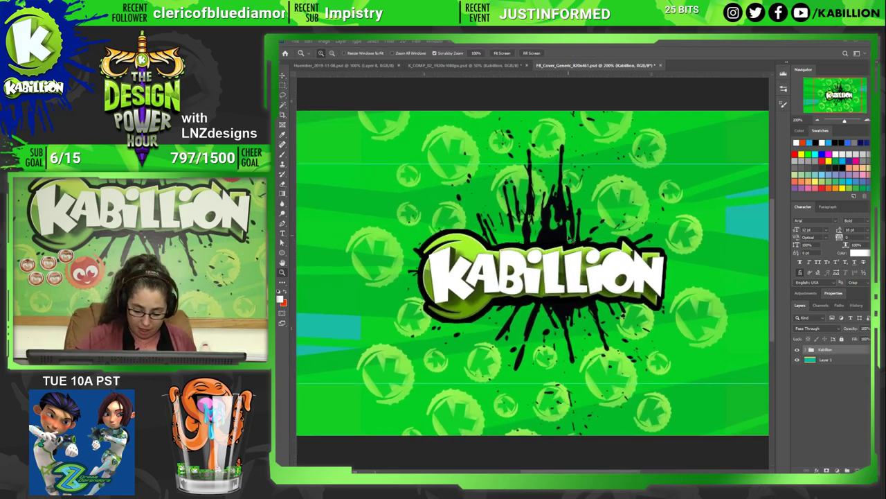
# Expand the Kabillion group, collapse Group 2 copy, and make Shape 1 visible again.
pyautogui.click(806, 350)
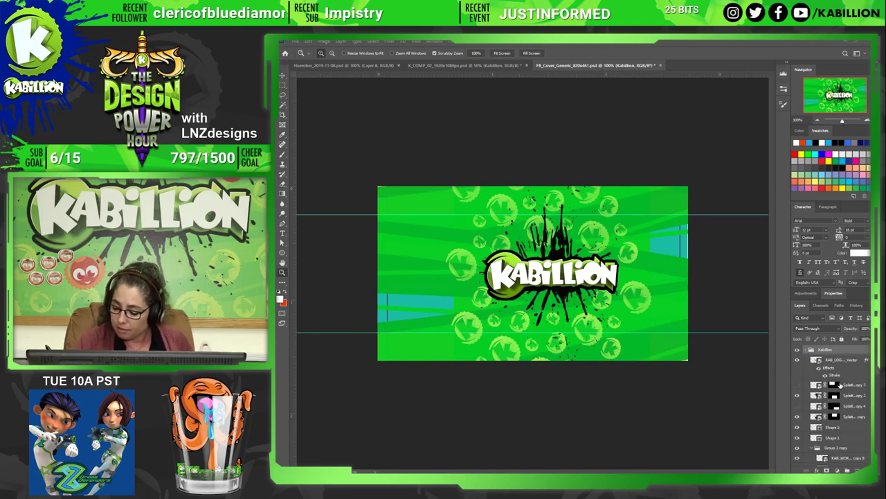
pyautogui.click(841, 384)
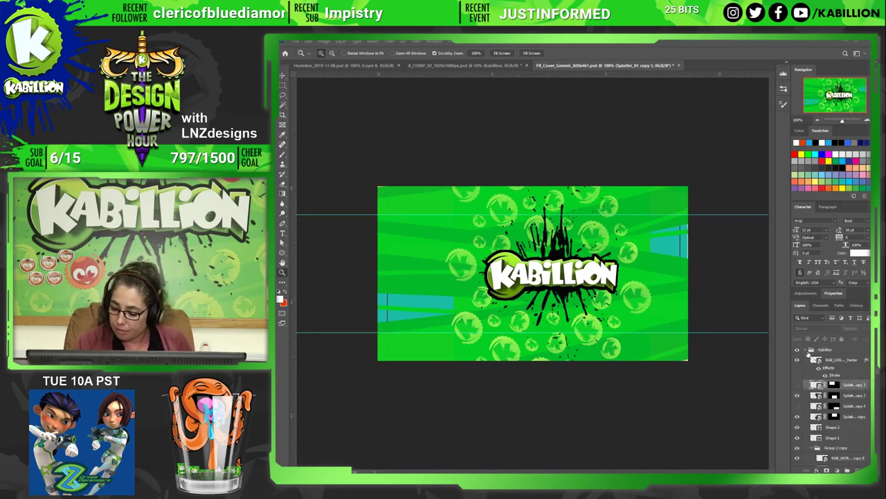
pyautogui.scroll(-3, 838, 408)
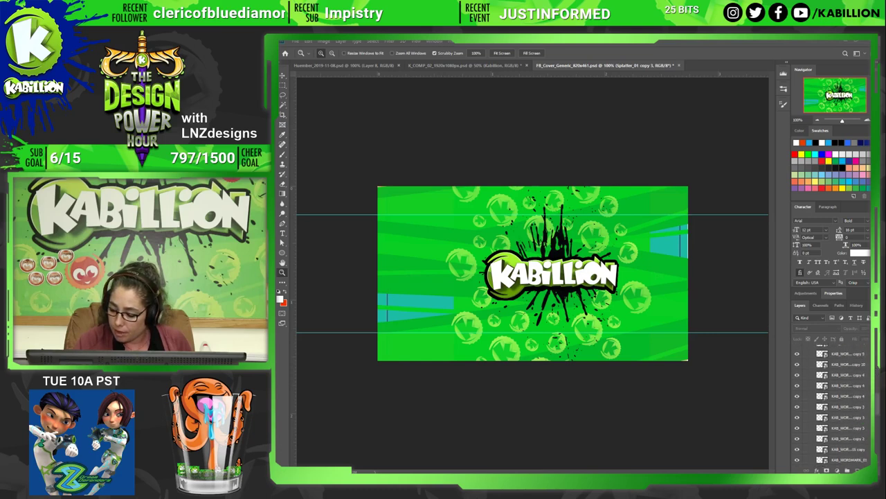
pyautogui.scroll(1, 853, 377)
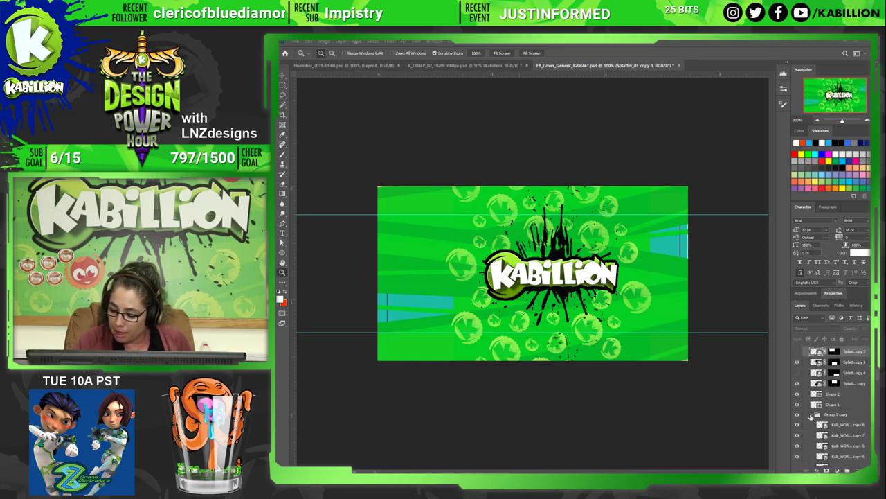
pyautogui.click(810, 415)
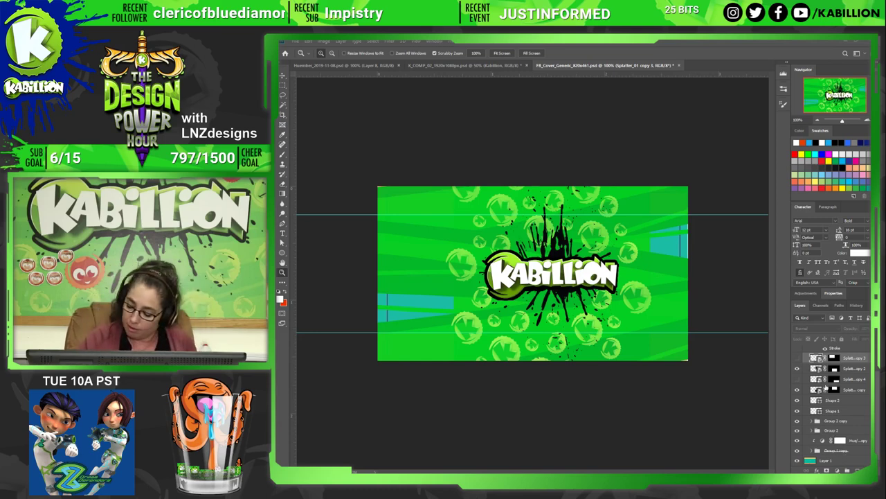
pyautogui.click(850, 450)
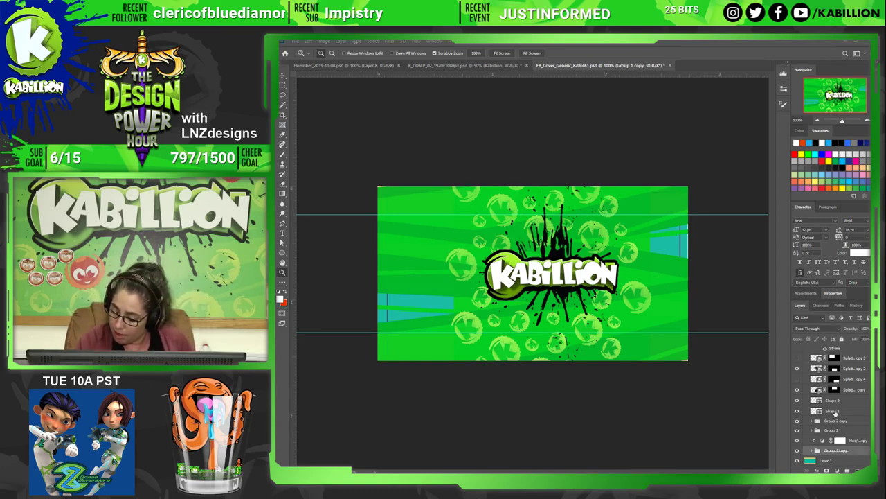
pyautogui.click(834, 412)
pyautogui.click(797, 411)
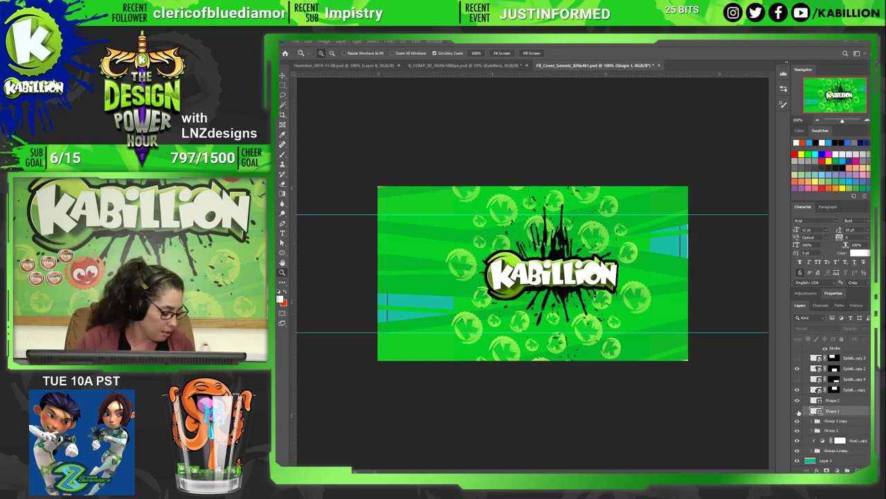
pyautogui.click(797, 411)
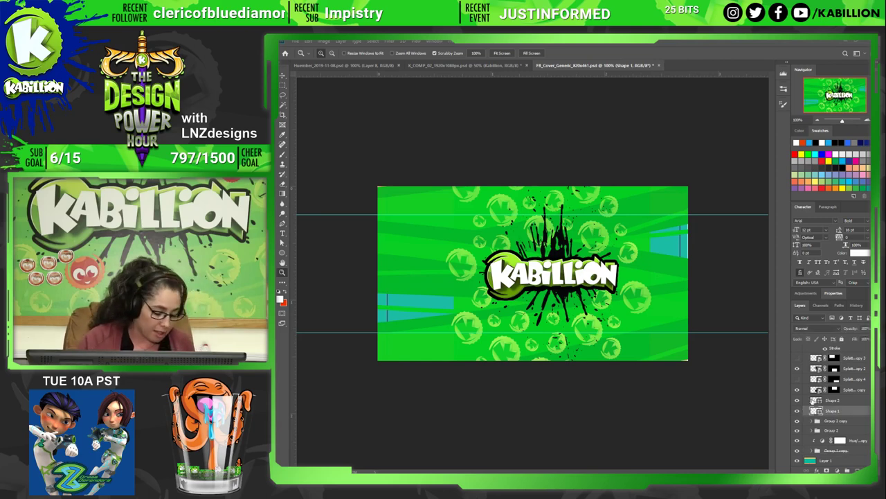
# Make the Group 2 copy folder visible again.
pyautogui.scroll(1, 849, 380)
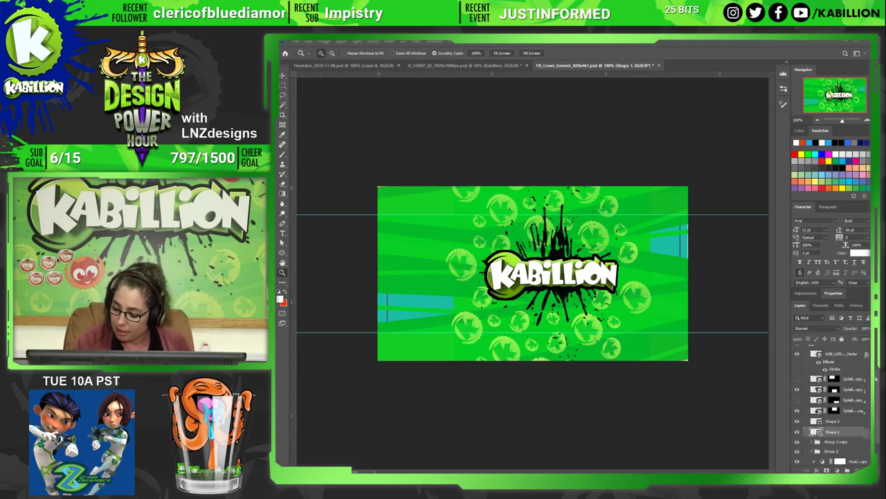
pyautogui.scroll(1, 849, 380)
pyautogui.click(843, 387)
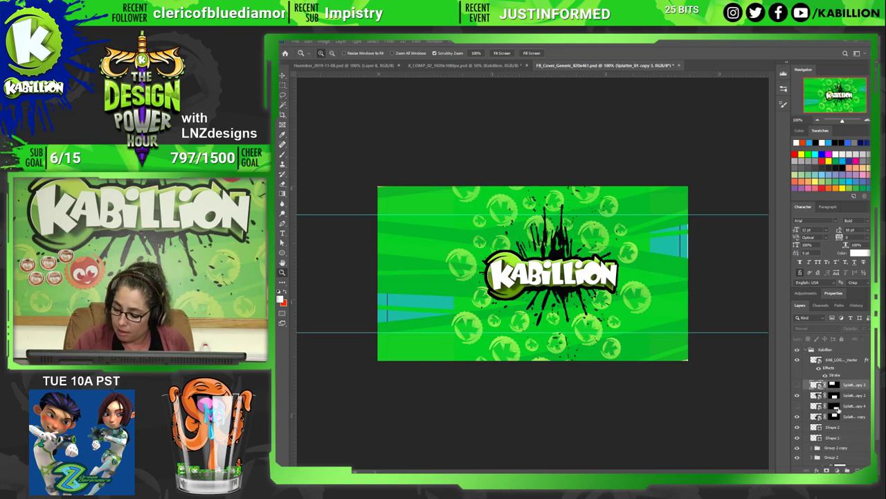
pyautogui.click(836, 449)
pyautogui.click(797, 448)
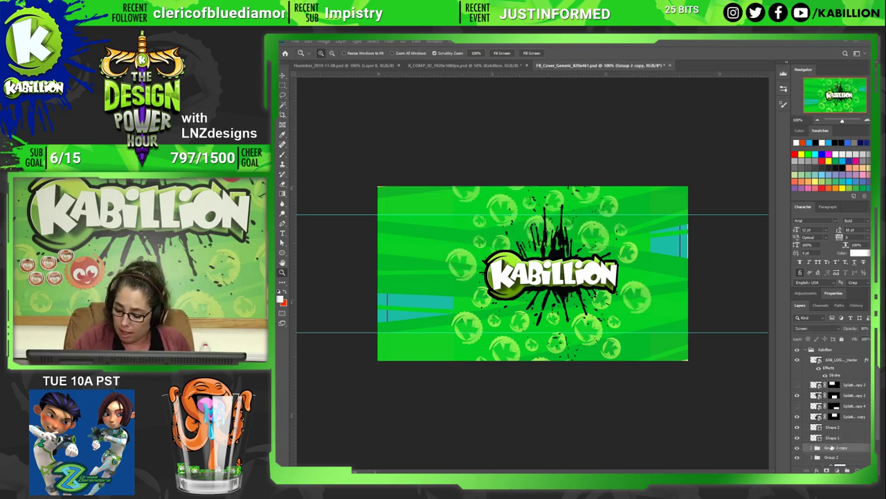
# Select KAB_LOGO_Vector through its splatter and shape layers and start Free Transform.
pyautogui.scroll(-2, 861, 455)
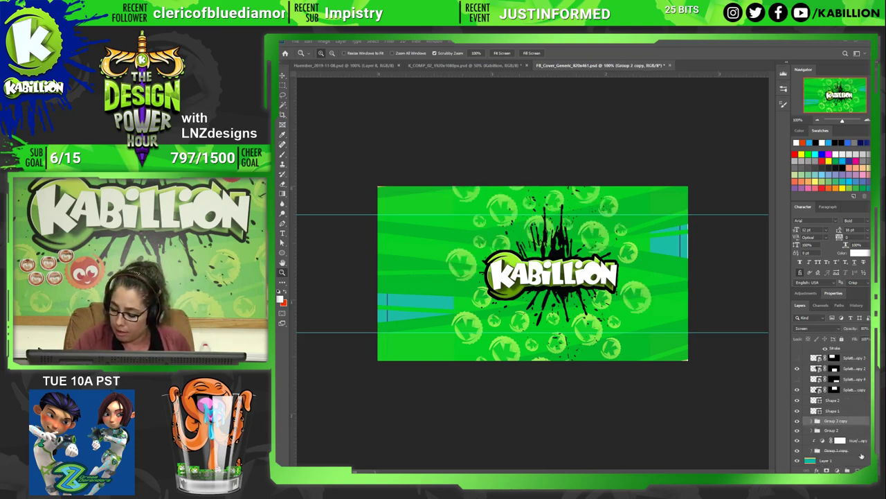
pyautogui.keyDown('shift'); pyautogui.click(855, 451); pyautogui.keyUp('shift')
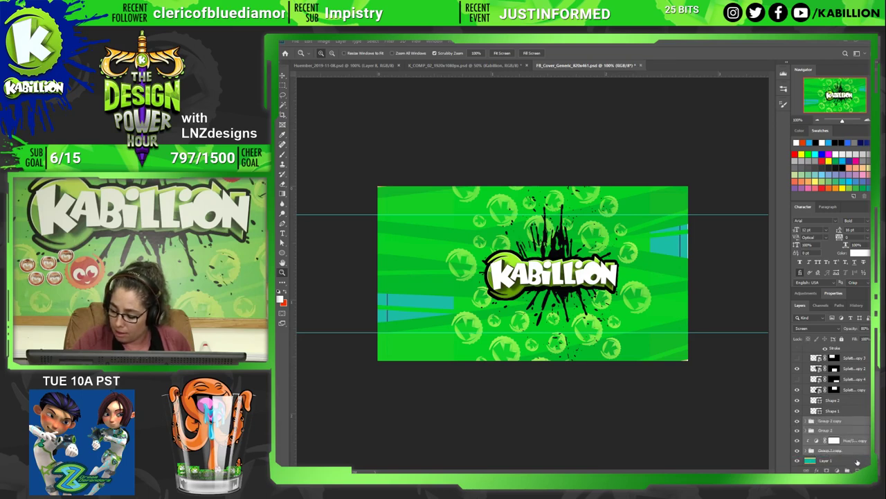
pyautogui.scroll(2, 875, 405)
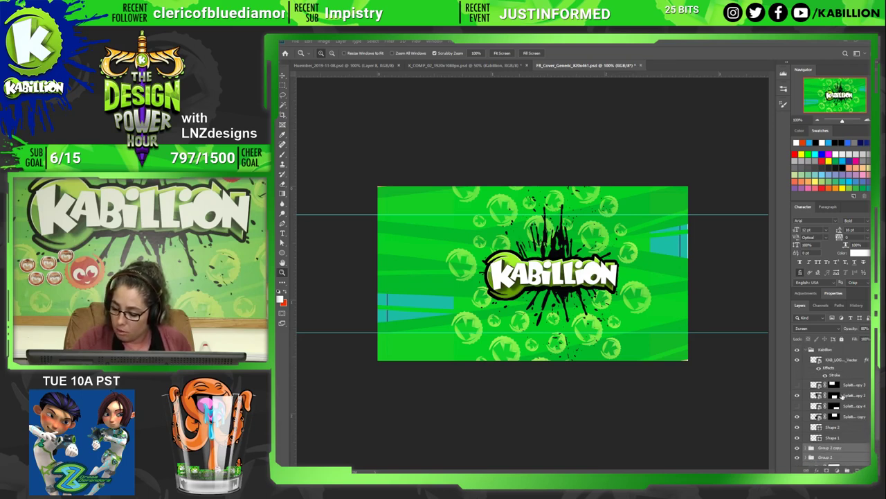
pyautogui.click(843, 362)
pyautogui.keyDown('shift'); pyautogui.click(840, 438); pyautogui.keyUp('shift')
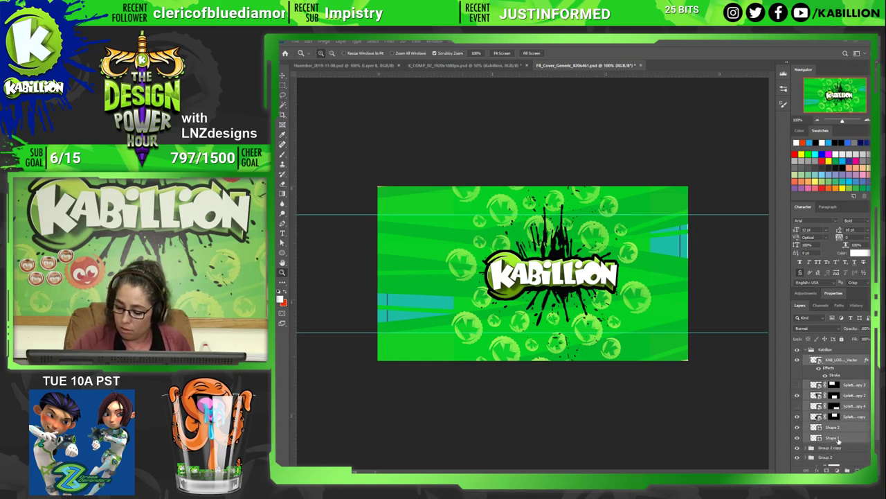
pyautogui.hotkey('ctrl', 't')
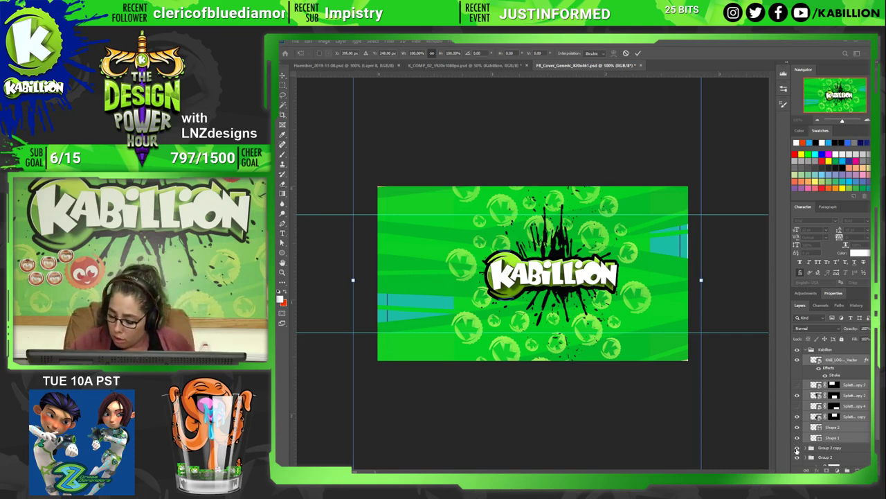
# Apply the logo resize, hide the K-circle pattern and Layer 1, and show Hue/Saturation copy.
pyautogui.press('Return')
pyautogui.scroll(-3, 797, 461)
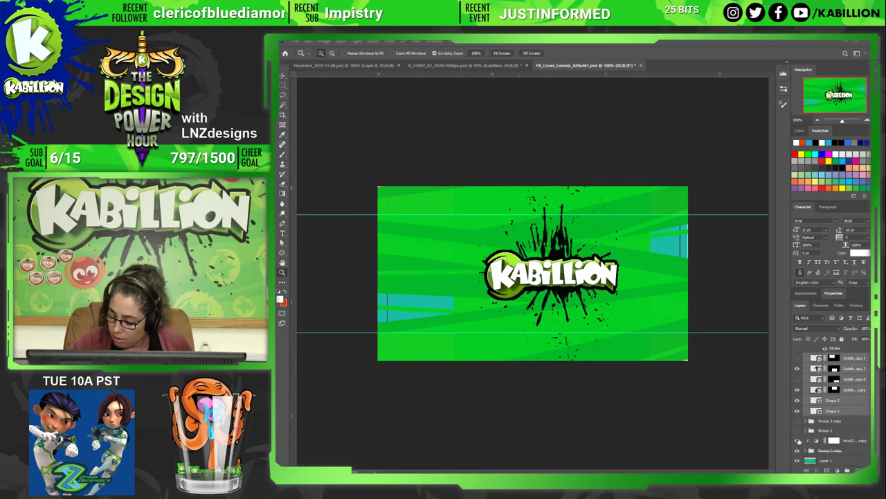
pyautogui.click(798, 450)
pyautogui.click(797, 441)
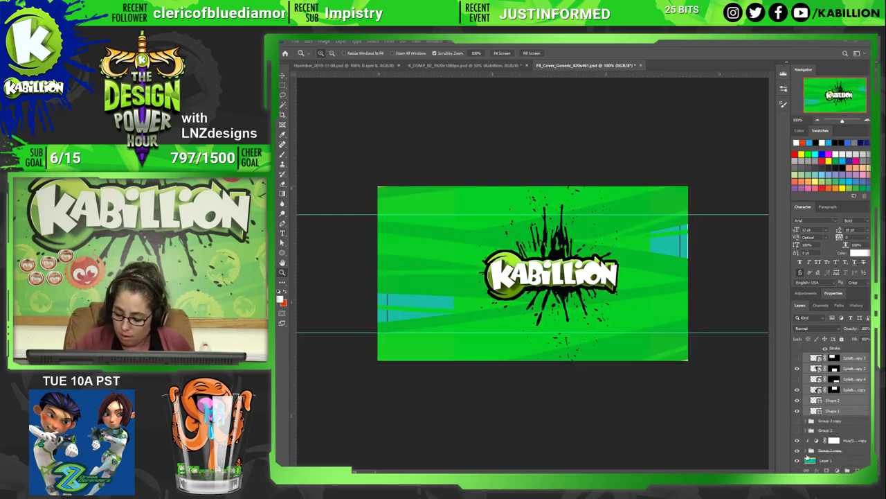
pyautogui.click(798, 462)
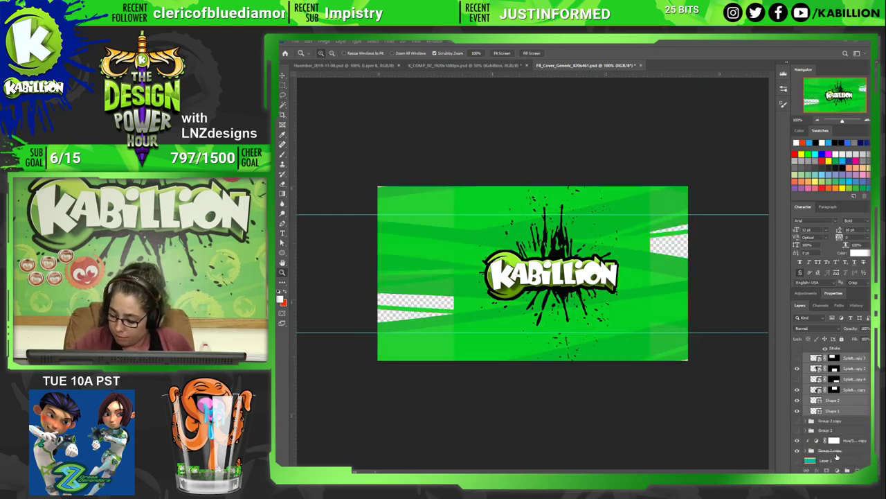
# Stretch Layer 1's green banner in Group 1 copy wider across the cover.
pyautogui.click(859, 451)
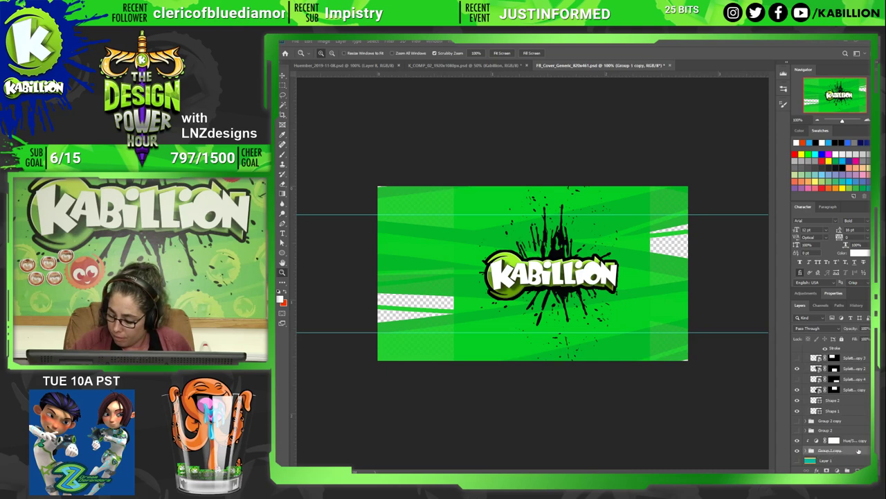
pyautogui.click(807, 451)
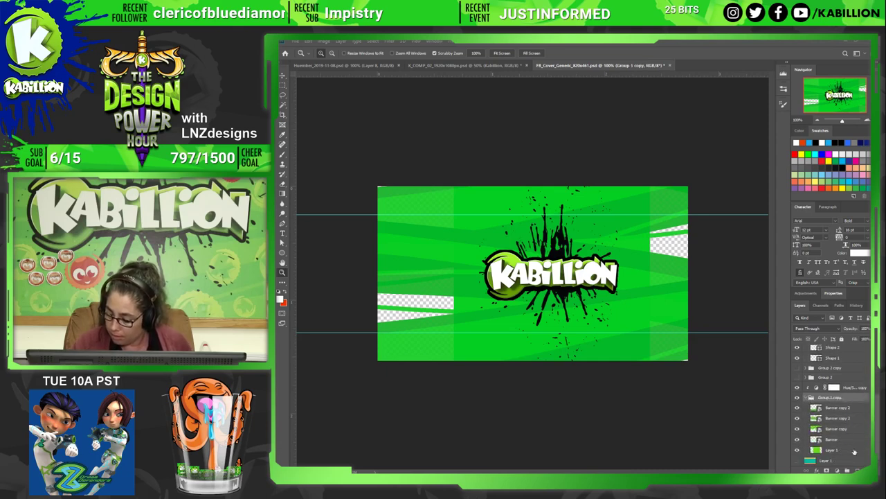
pyautogui.click(855, 451)
pyautogui.hotkey('ctrl', 't')
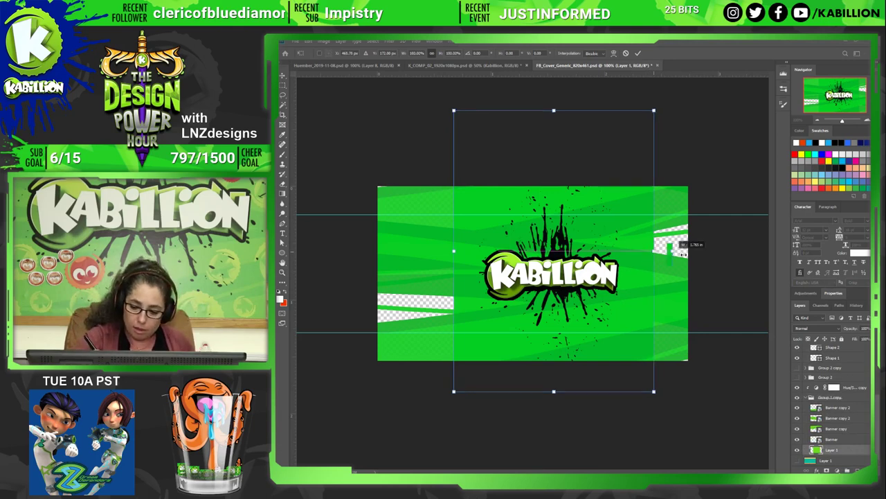
pyautogui.moveTo(650, 253); pyautogui.dragTo(692, 251)
pyautogui.moveTo(454, 251); pyautogui.dragTo(362, 251)
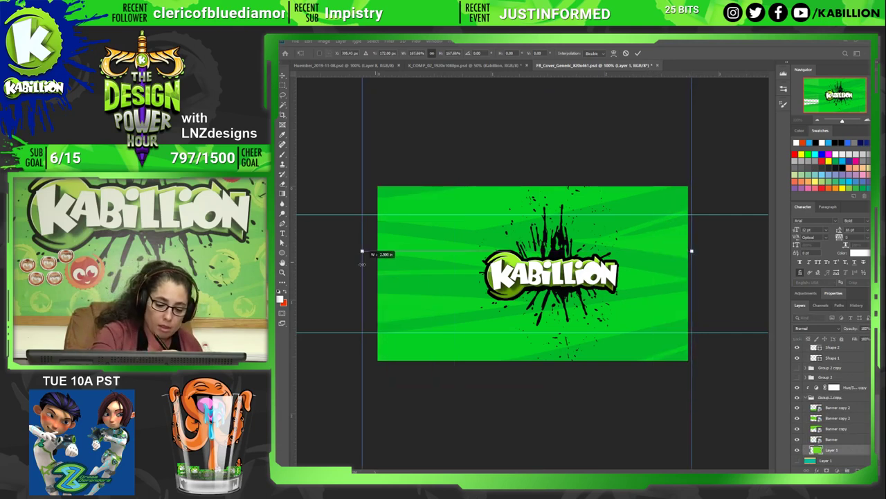
pyautogui.press('Return')
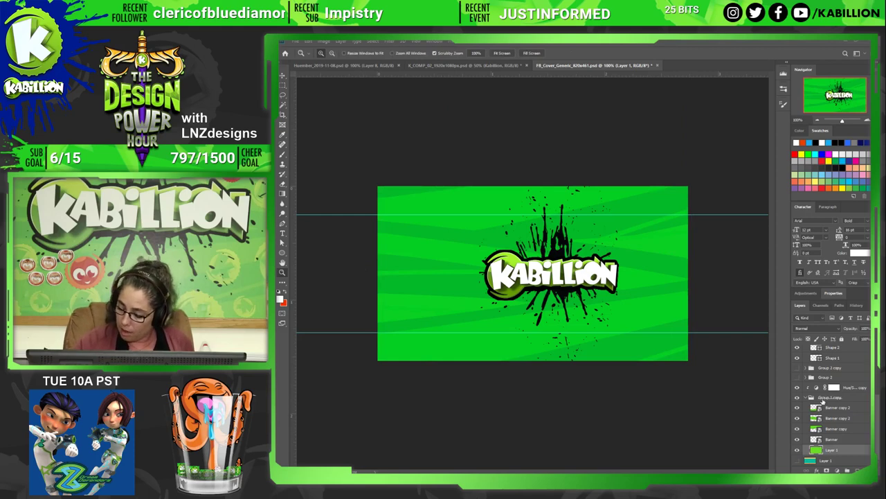
# Collapse the Kabillion group and briefly hide and reshow the logo.
pyautogui.click(827, 398)
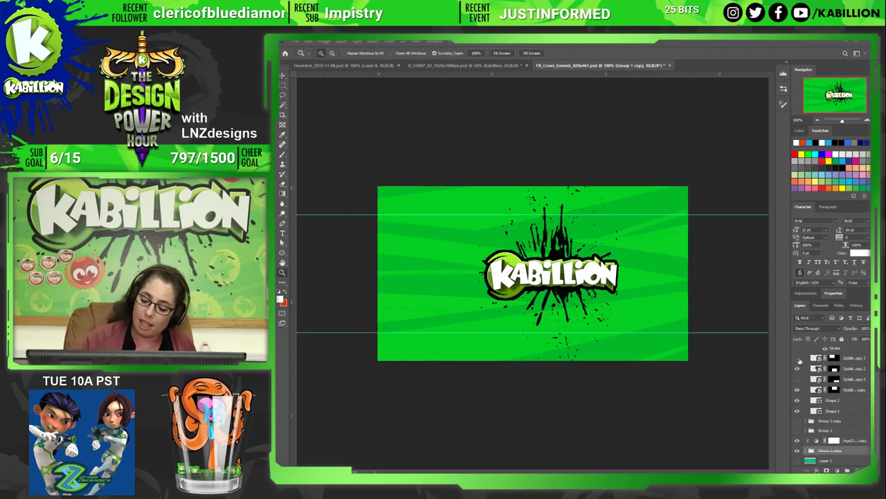
pyautogui.scroll(2, 831, 401)
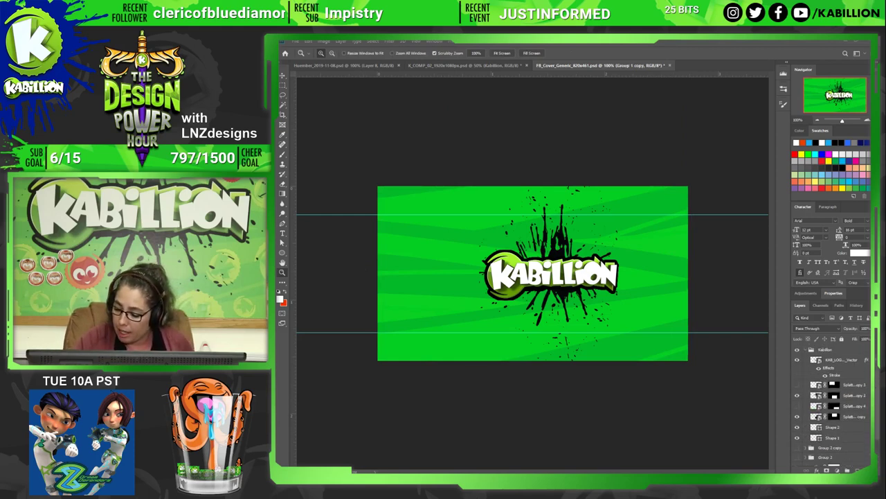
pyautogui.click(847, 361)
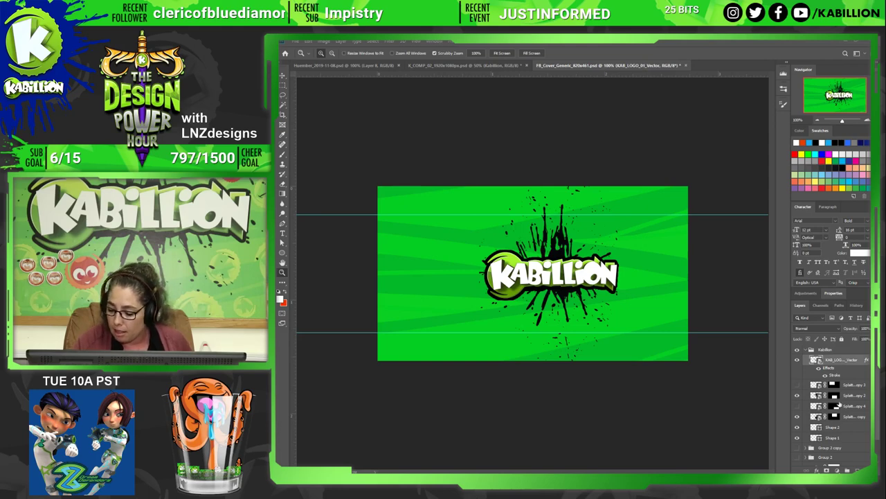
pyautogui.click(808, 350)
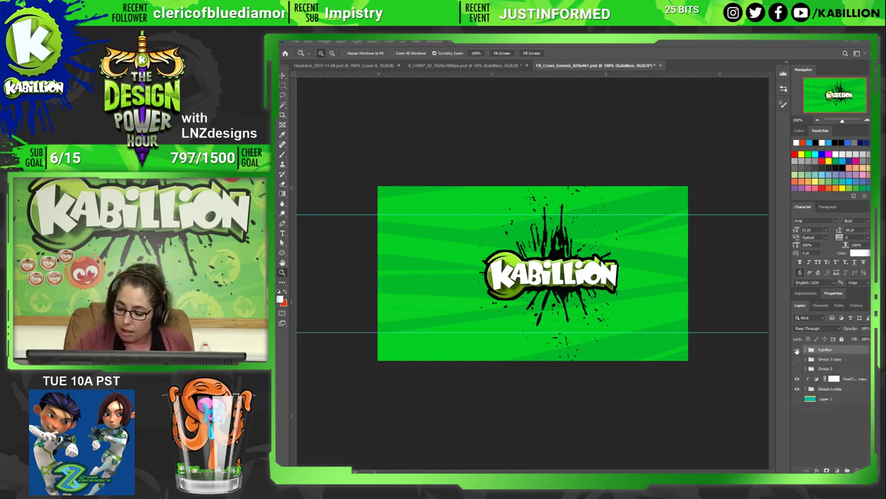
pyautogui.click(796, 351)
# With the Move tool active, open the Skwids folder and bring a Skwid character onto the cover.
pyautogui.press('v')
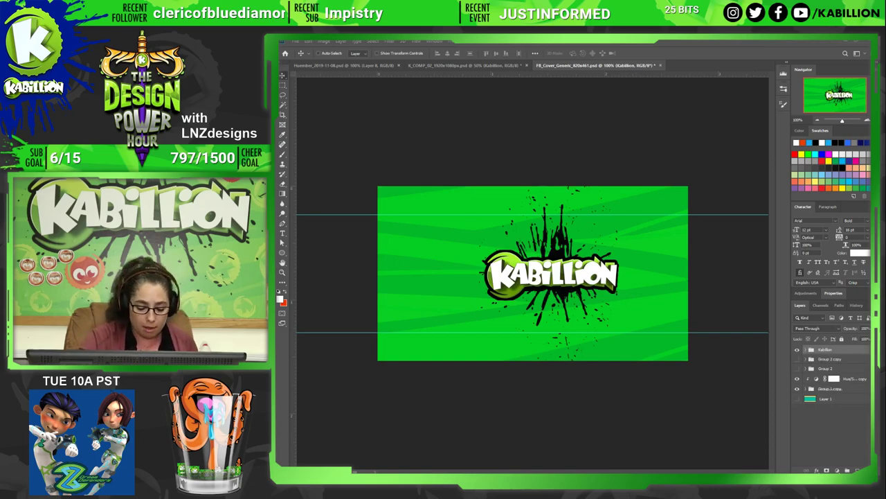
pyautogui.moveTo(468, 478)
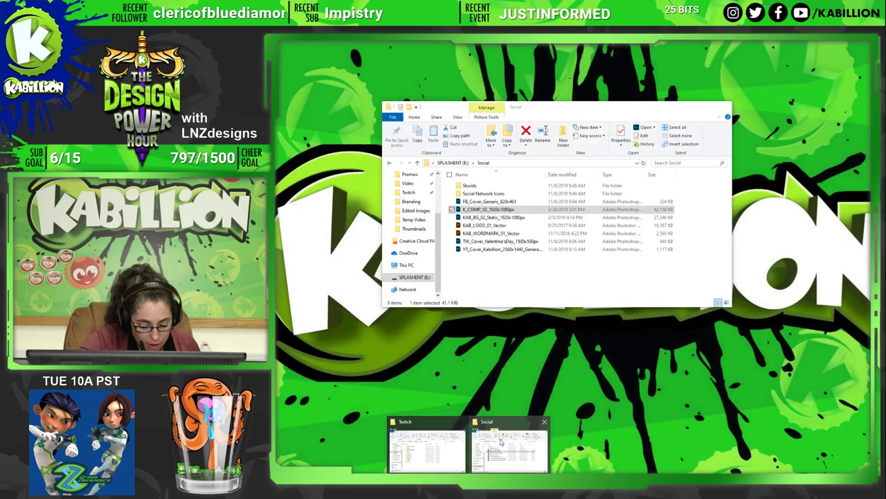
pyautogui.click(500, 440)
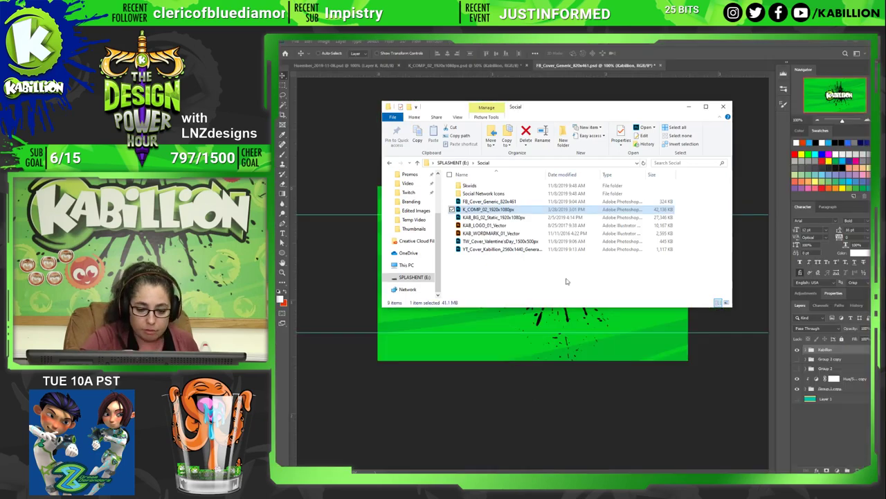
pyautogui.doubleClick(468, 187)
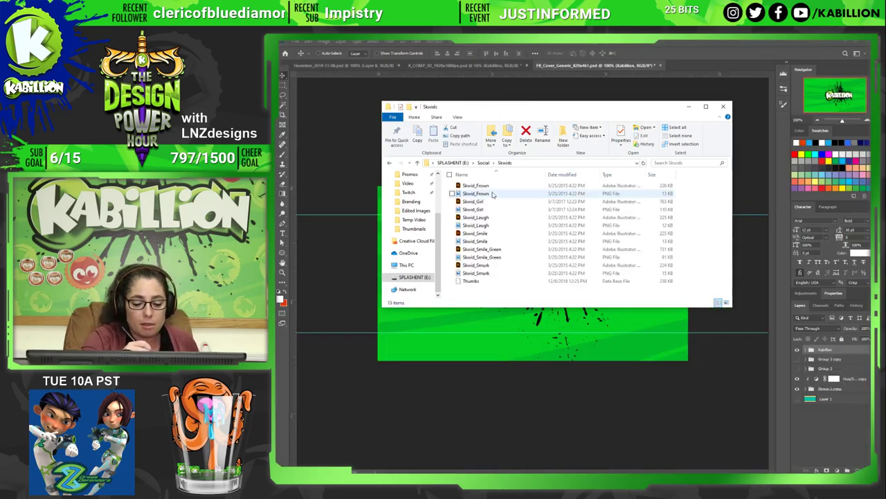
pyautogui.click(488, 259)
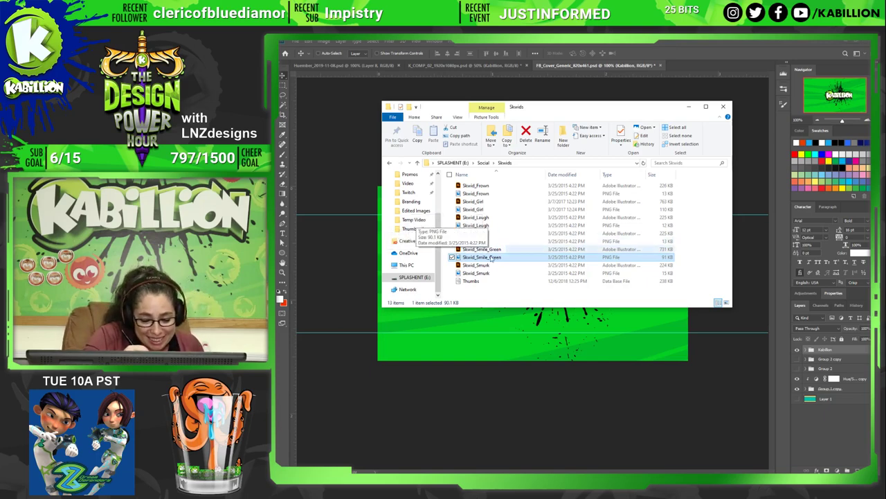
pyautogui.click(487, 250)
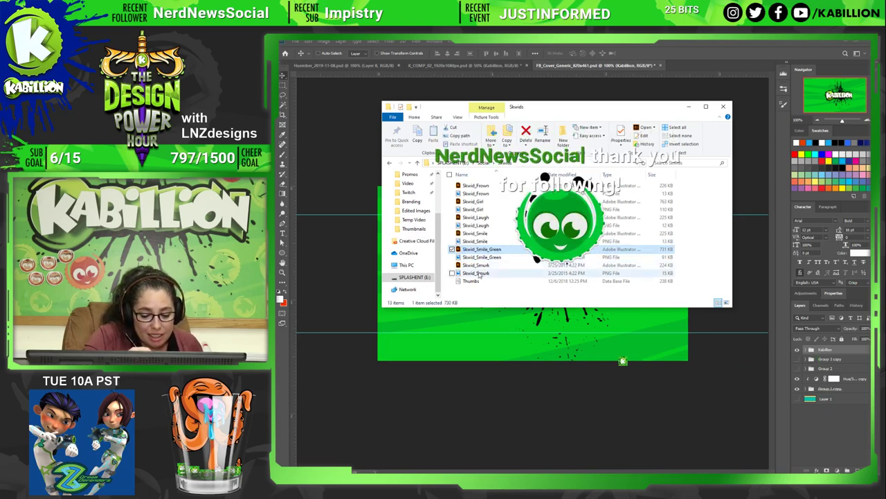
pyautogui.click(518, 344)
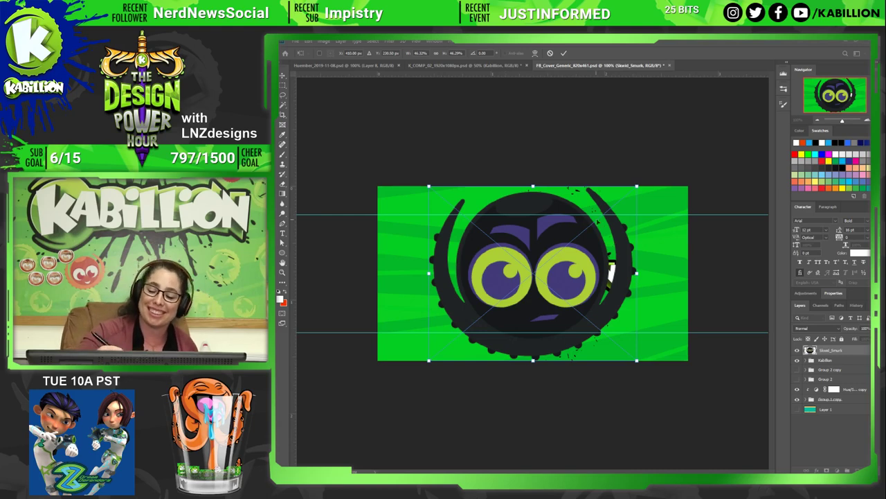
# Shrink, tilt and move Skwid_Smurk left of centre, then hide the Kabillion logo group.
pyautogui.moveTo(638, 191)
pyautogui.mouseDown()
pyautogui.moveTo(490, 304)
pyautogui.moveTo(514, 275)
pyautogui.mouseUp()
pyautogui.press('Return')
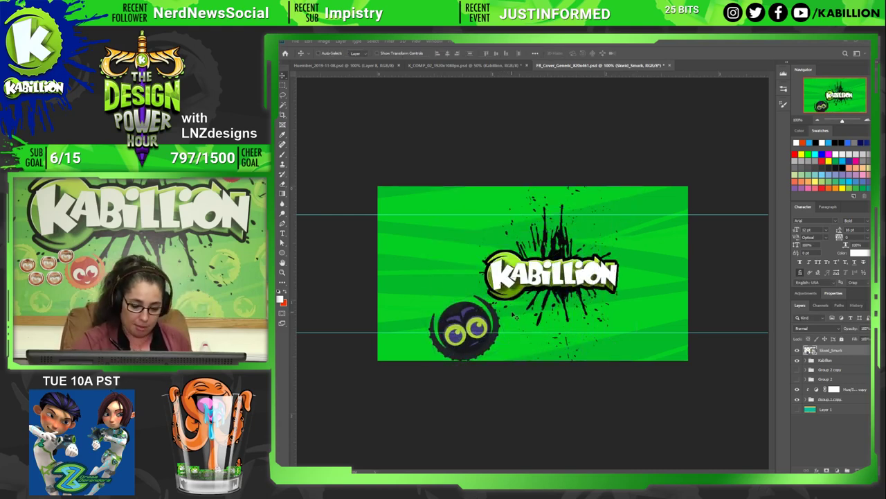
pyautogui.moveTo(487, 331); pyautogui.dragTo(475, 295)
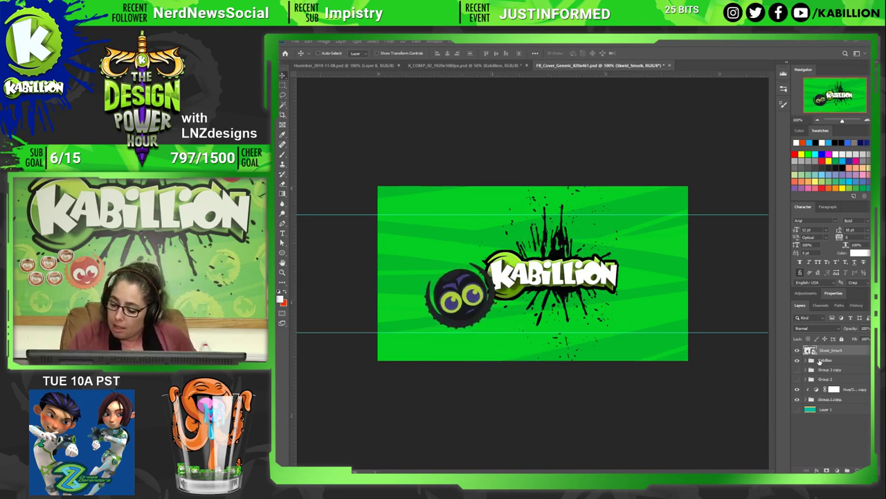
pyautogui.click(797, 360)
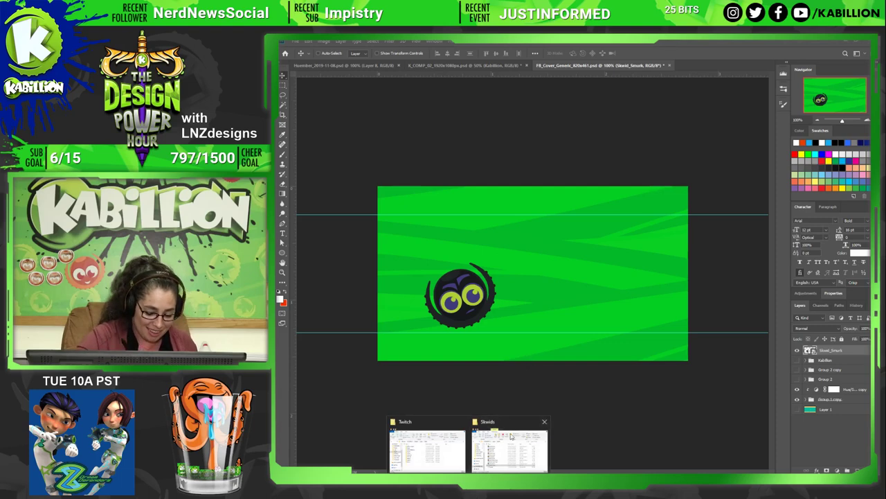
# Drag Skwid_Girl from the Skwids folder onto the canvas, then cancel the import.
pyautogui.click(514, 444)
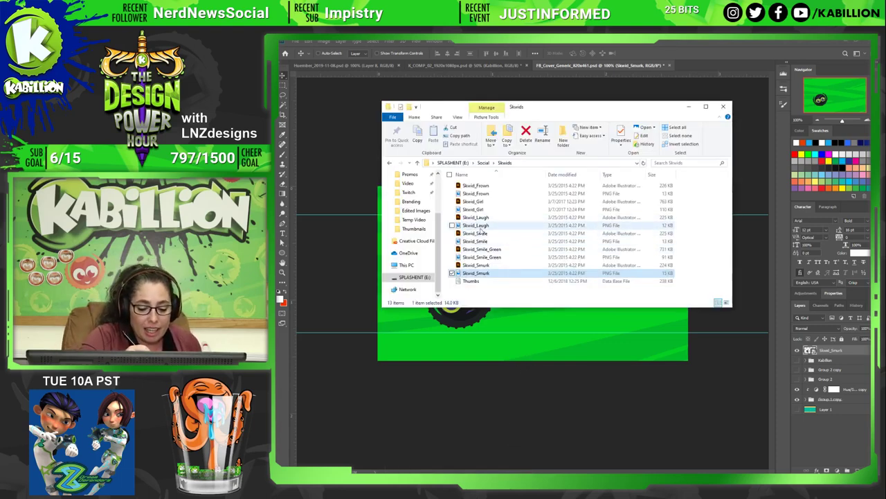
pyautogui.click(475, 210)
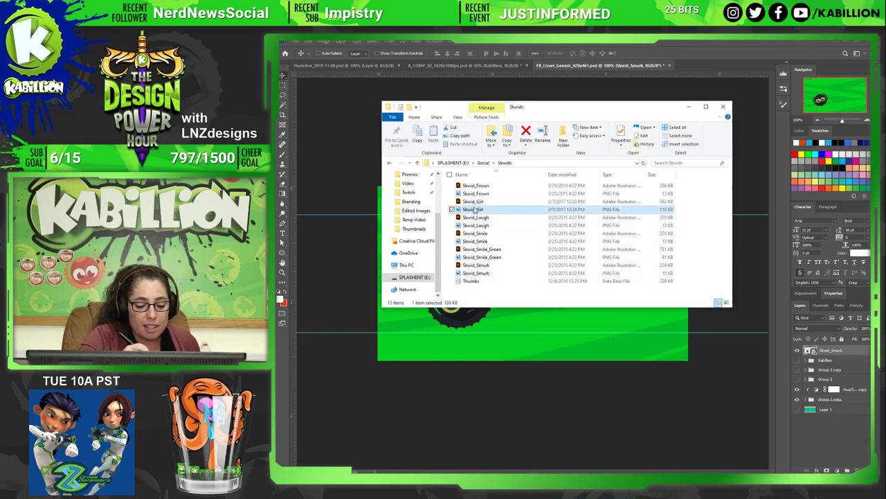
pyautogui.moveTo(475, 209); pyautogui.dragTo(580, 354)
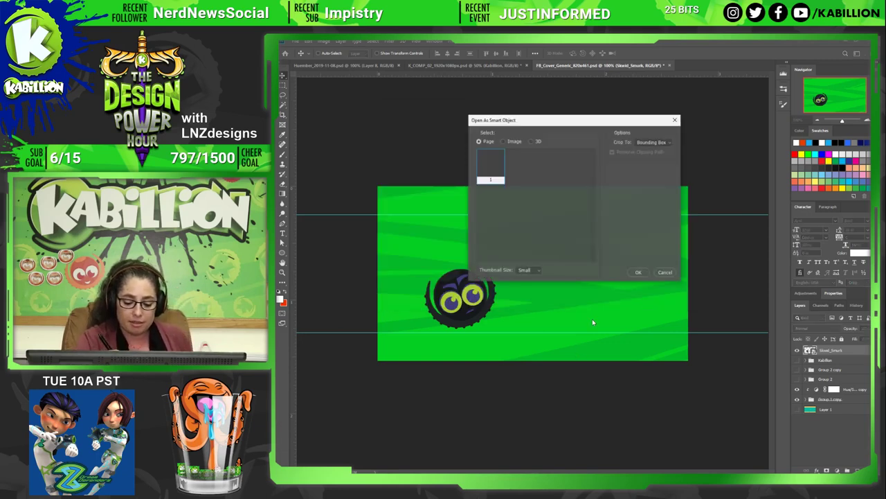
pyautogui.click(670, 274)
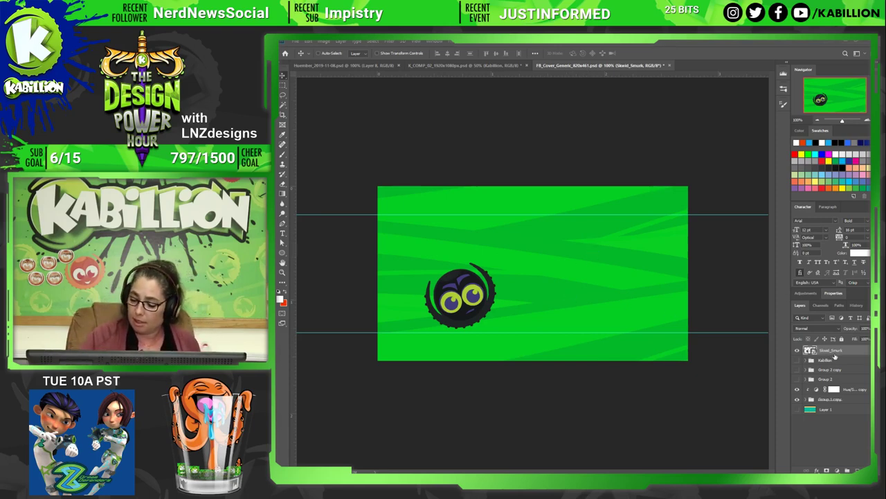
# Drag Skwid_Girl from the Skwids folder onto the cover and confirm the import.
pyautogui.click(492, 449)
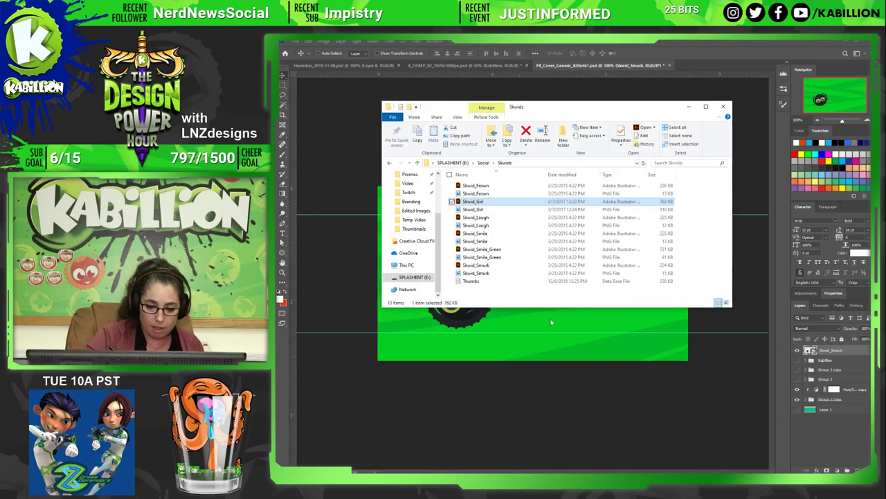
pyautogui.moveTo(474, 202)
pyautogui.mouseDown()
pyautogui.moveTo(468, 212)
pyautogui.moveTo(558, 317)
pyautogui.mouseUp()
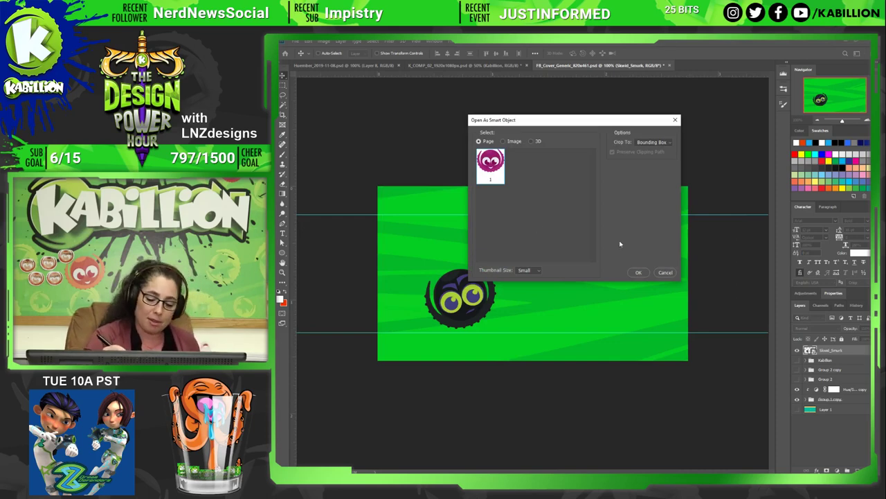
pyautogui.press('Return')
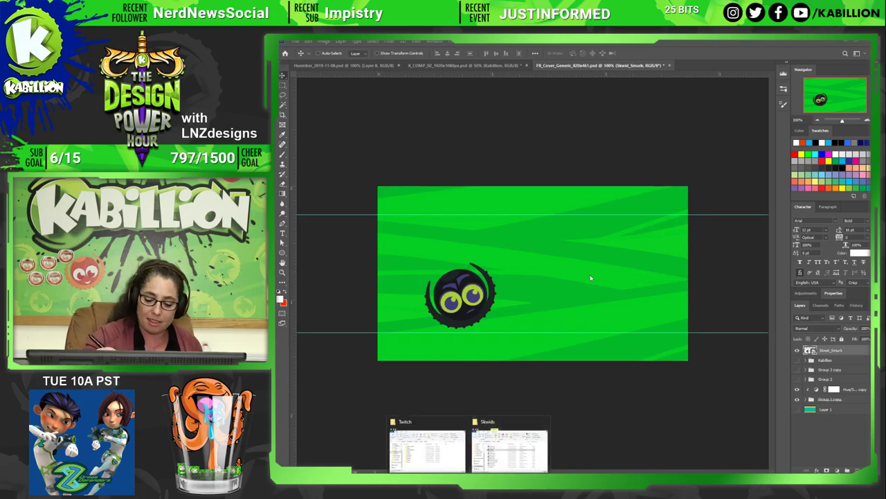
pyautogui.click(516, 443)
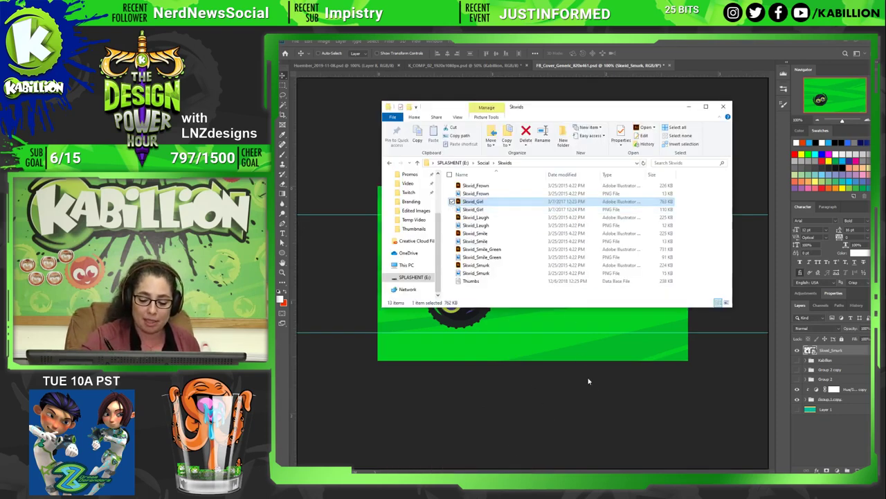
pyautogui.moveTo(559, 202); pyautogui.dragTo(587, 382)
pyautogui.click(635, 275)
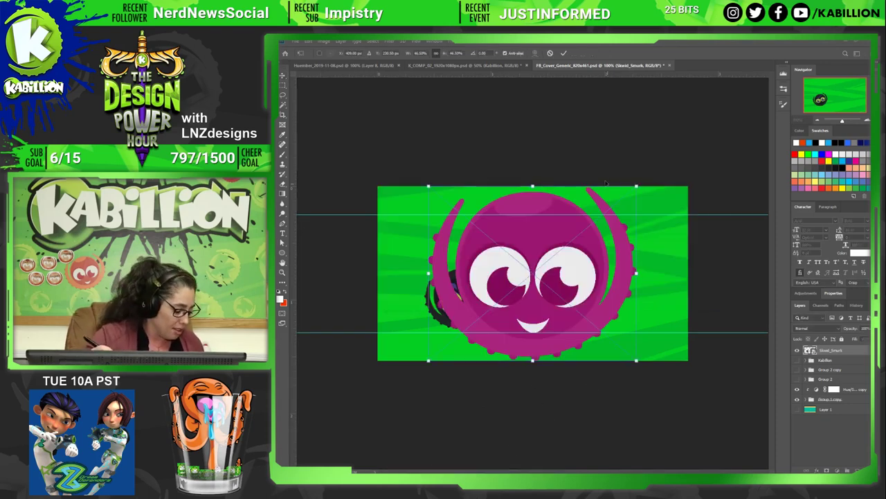
# Shrink the pink Skwid_Girl and tilt it slightly.
pyautogui.moveTo(636, 186)
pyautogui.mouseDown()
pyautogui.moveTo(533, 277)
pyautogui.moveTo(516, 254)
pyautogui.moveTo(529, 284)
pyautogui.moveTo(490, 289)
pyautogui.moveTo(487, 310)
pyautogui.moveTo(529, 257)
pyautogui.mouseUp()
pyautogui.press('Return')
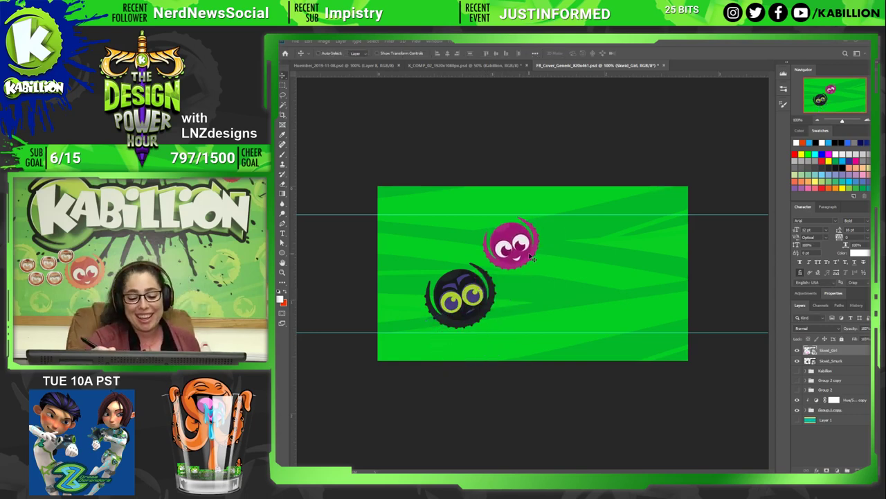
pyautogui.hotkey('ctrl', 't')
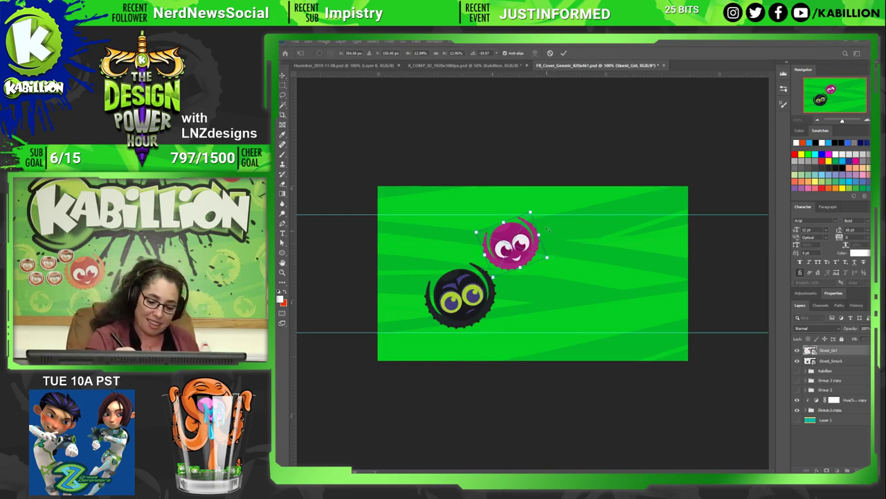
pyautogui.moveTo(547, 229); pyautogui.dragTo(558, 247)
pyautogui.press('Return')
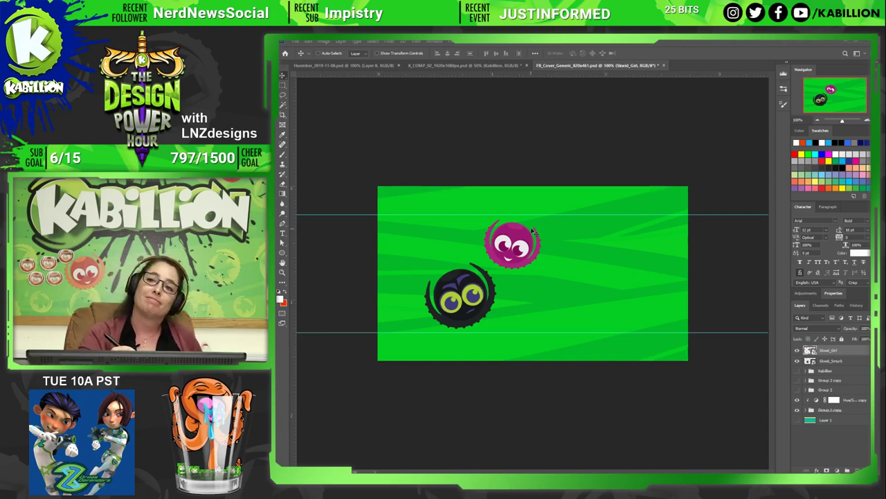
pyautogui.moveTo(468, 478)
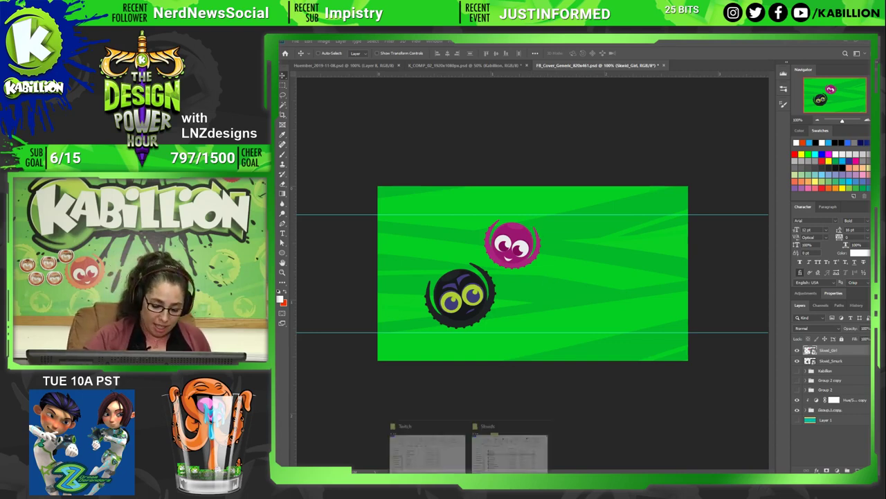
# Import the red Skwid_Laugh character from the Skwids folder into the cover.
pyautogui.click(507, 438)
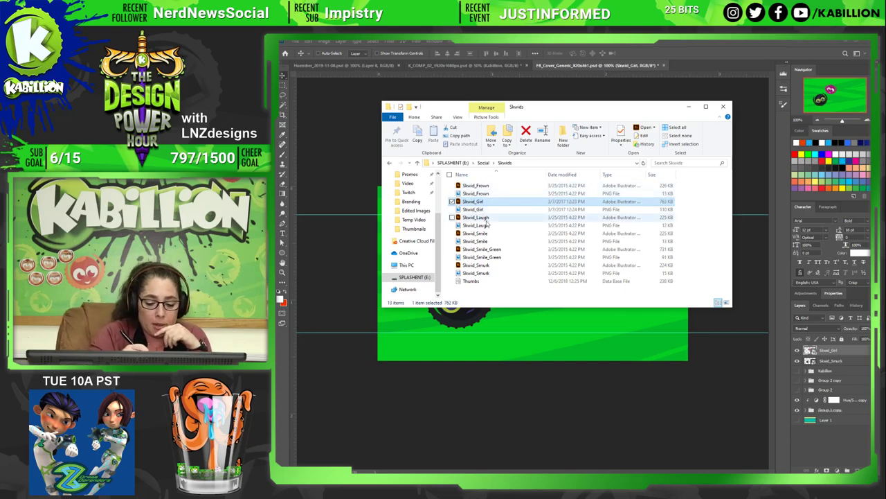
pyautogui.click(489, 218)
pyautogui.moveTo(490, 239); pyautogui.dragTo(539, 346)
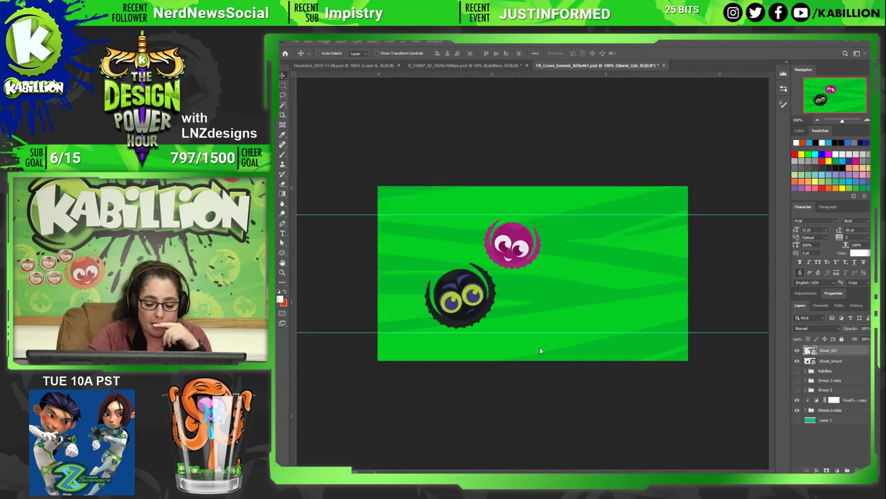
pyautogui.click(661, 272)
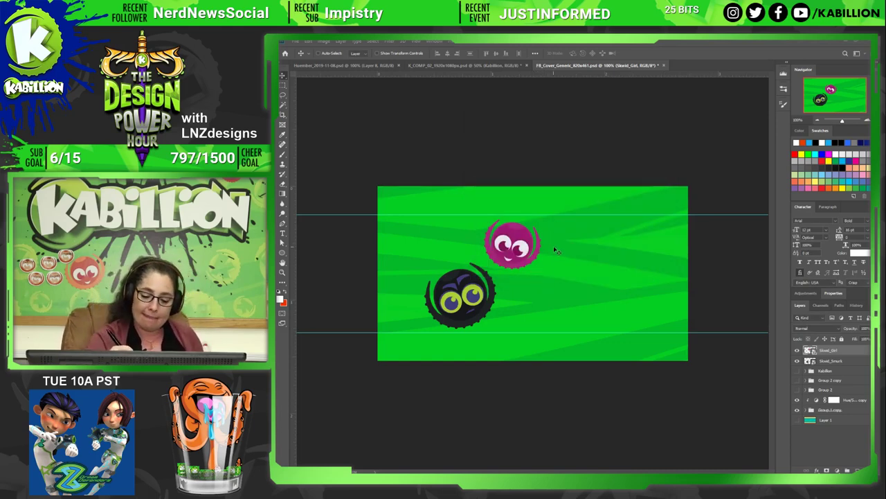
pyautogui.click(502, 430)
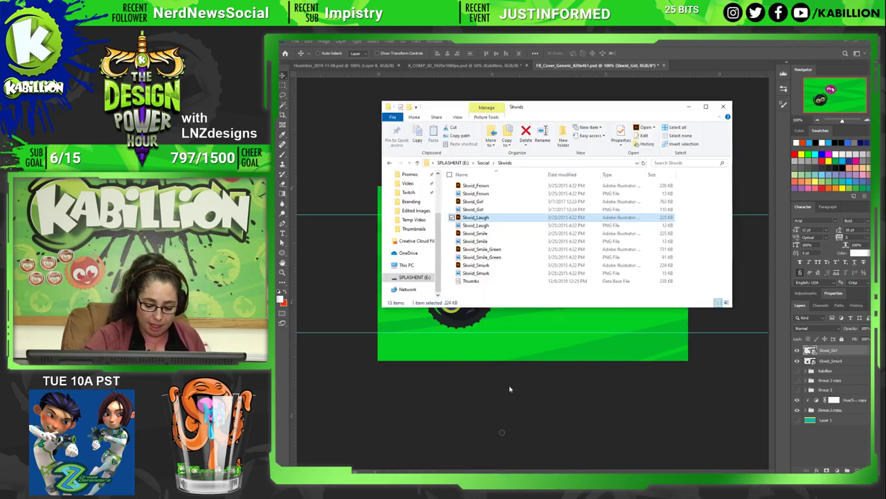
pyautogui.doubleClick(475, 217)
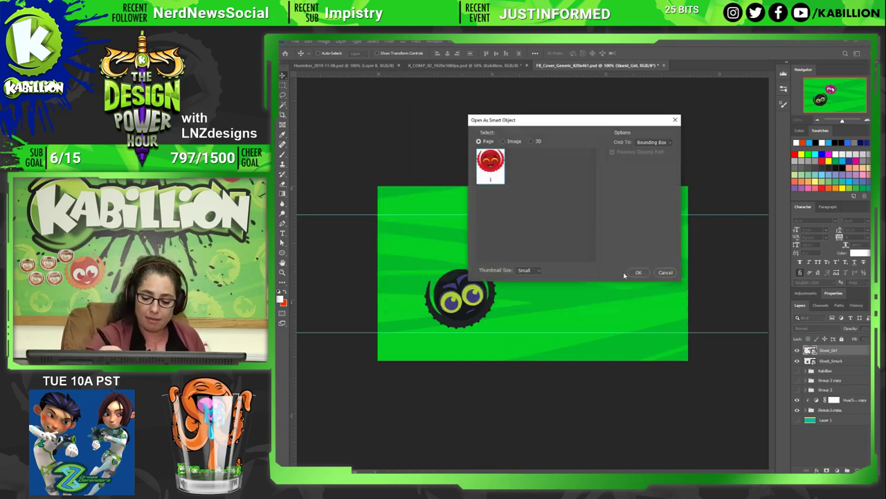
pyautogui.click(634, 274)
# Shrink Skwid_Laugh, move it right of the others, and tilt it clockwise.
pyautogui.moveTo(636, 193); pyautogui.dragTo(531, 273)
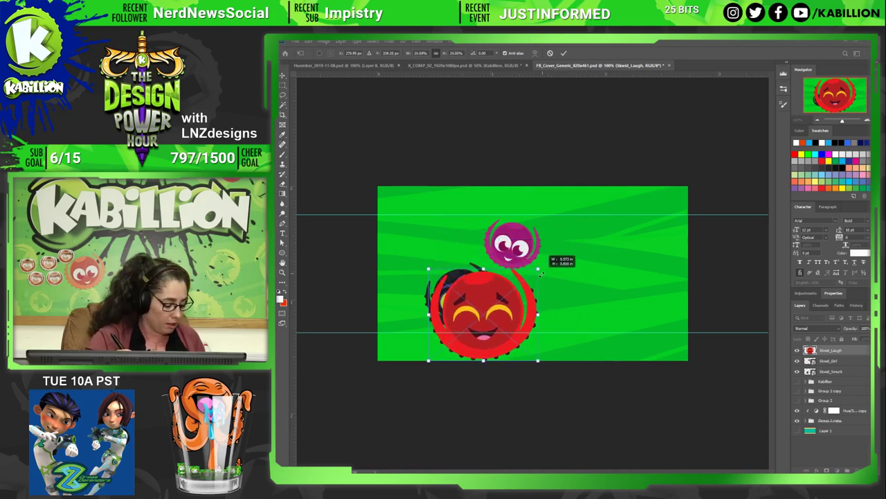
pyautogui.moveTo(498, 318)
pyautogui.mouseDown()
pyautogui.moveTo(601, 295)
pyautogui.moveTo(608, 305)
pyautogui.mouseUp()
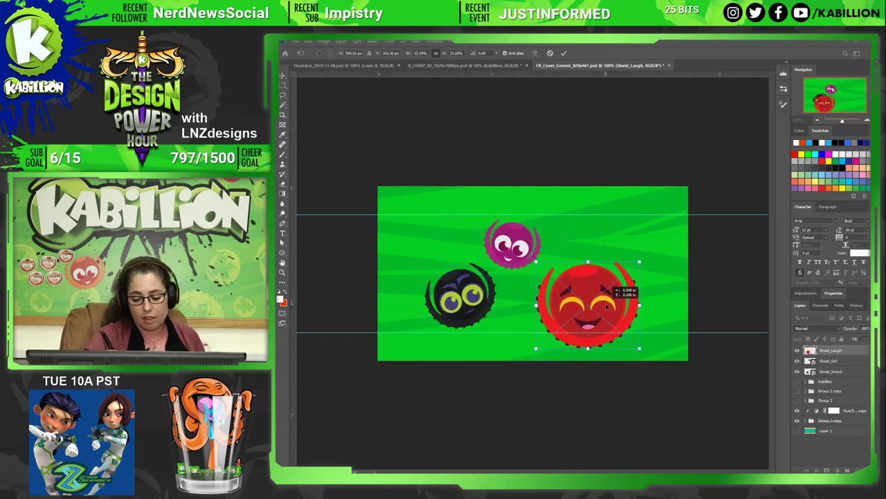
pyautogui.moveTo(645, 250)
pyautogui.mouseDown()
pyautogui.moveTo(659, 268)
pyautogui.moveTo(653, 284)
pyautogui.mouseUp()
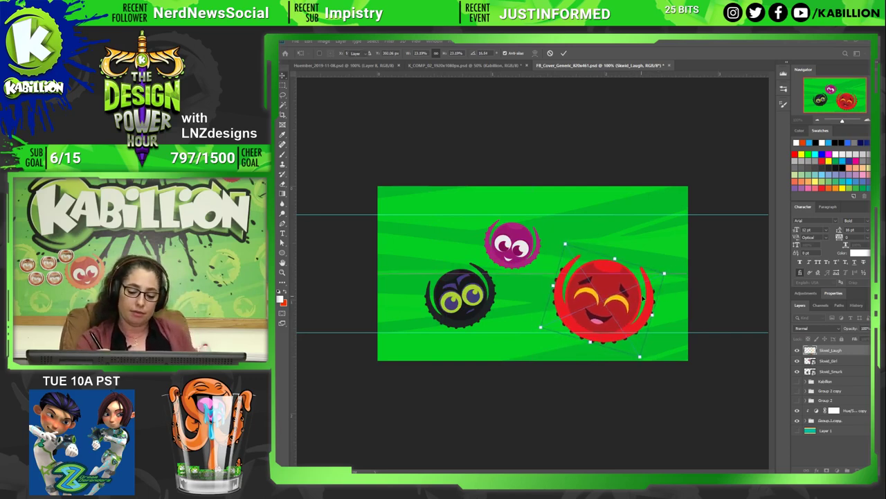
pyautogui.press('Return')
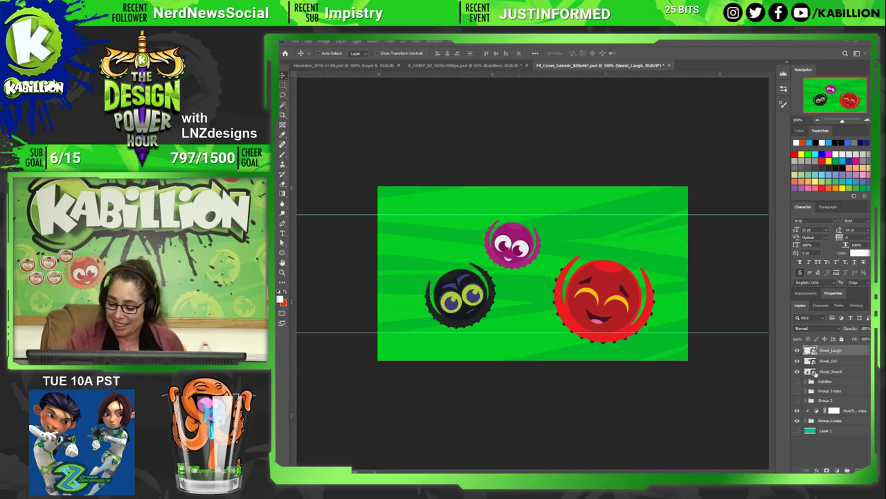
# Turn on and select the Group 2 bubble pattern.
pyautogui.click(797, 400)
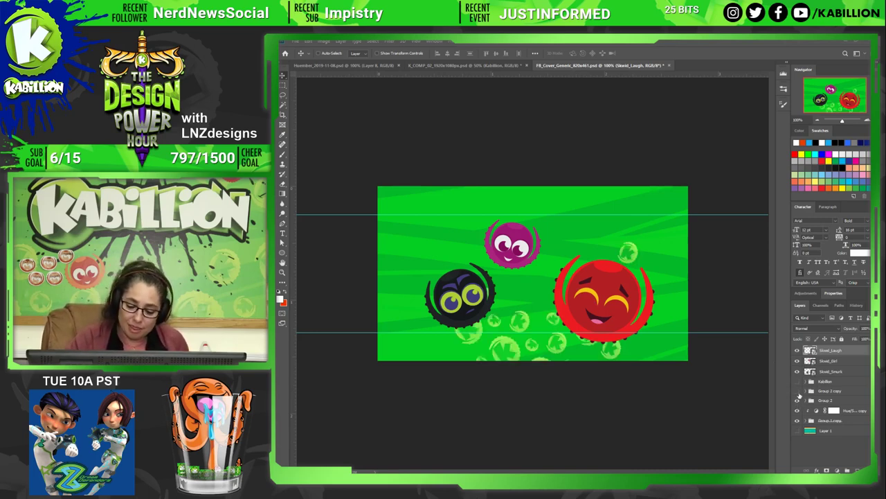
pyautogui.click(797, 391)
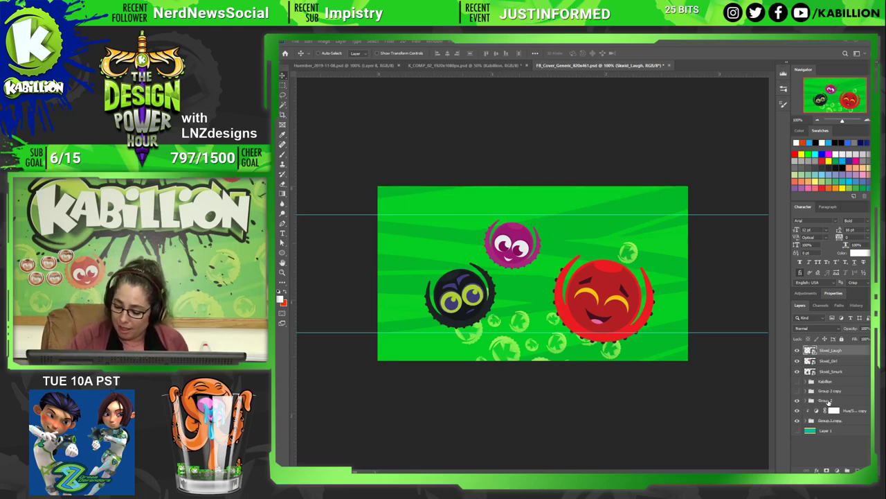
pyautogui.click(825, 401)
# Try resizing and widening the bubble pattern, then cancel the transform with Esc.
pyautogui.hotkey('ctrl', 't')
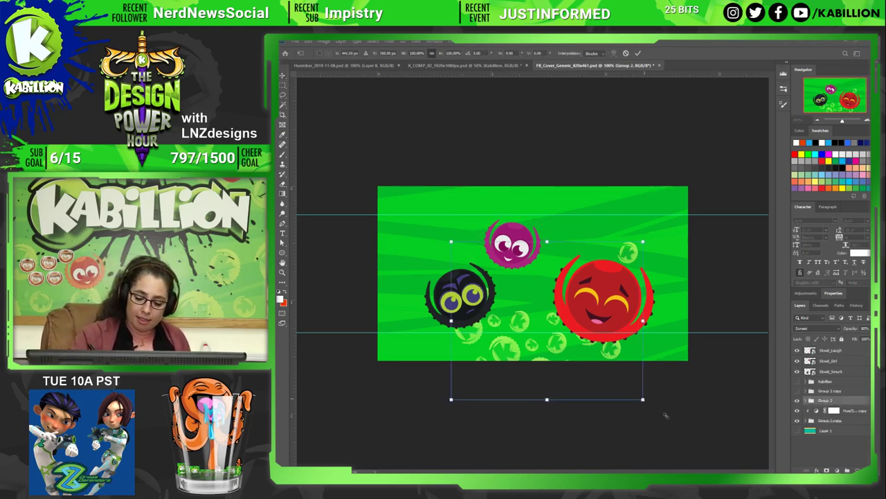
pyautogui.moveTo(640, 399)
pyautogui.mouseDown()
pyautogui.moveTo(736, 439)
pyautogui.moveTo(761, 469)
pyautogui.mouseUp()
pyautogui.moveTo(761, 369)
pyautogui.mouseDown()
pyautogui.moveTo(662, 336)
pyautogui.moveTo(673, 352)
pyautogui.mouseUp()
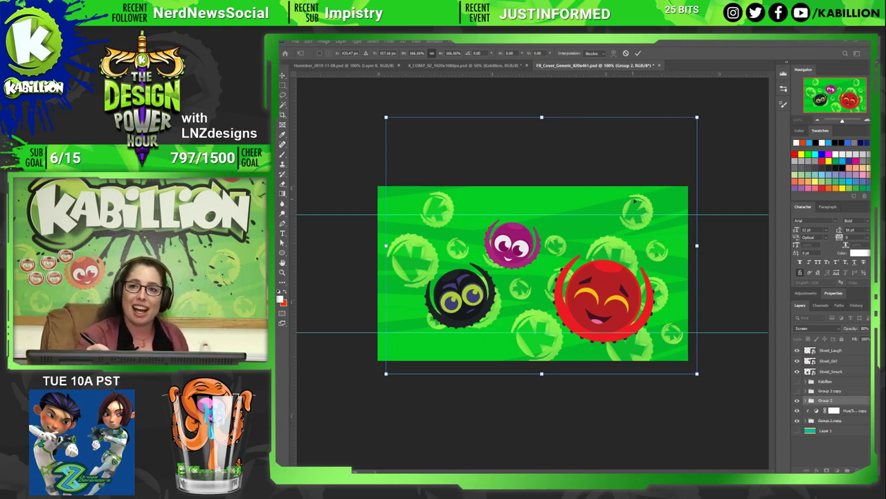
pyautogui.moveTo(729, 103); pyautogui.dragTo(669, 283)
pyautogui.press('Escape')
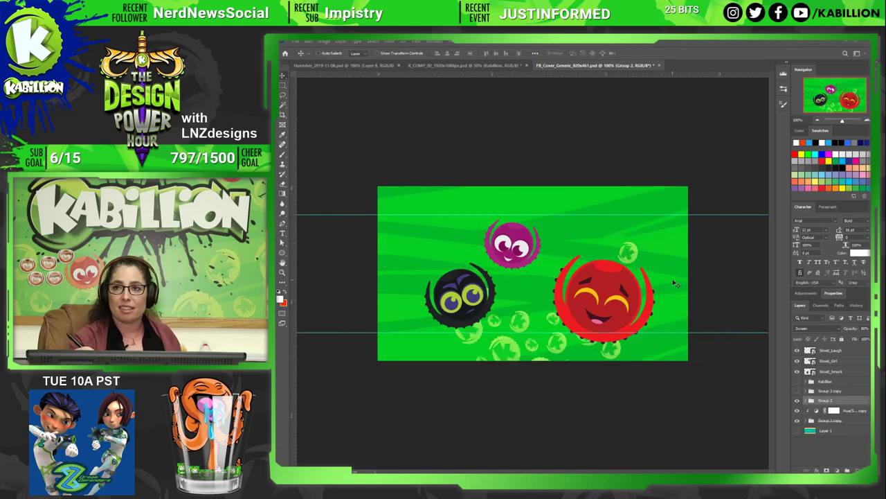
# In Group 2, delete every KAB_WORDMARK bubble copy except copy 8.
pyautogui.click(810, 401)
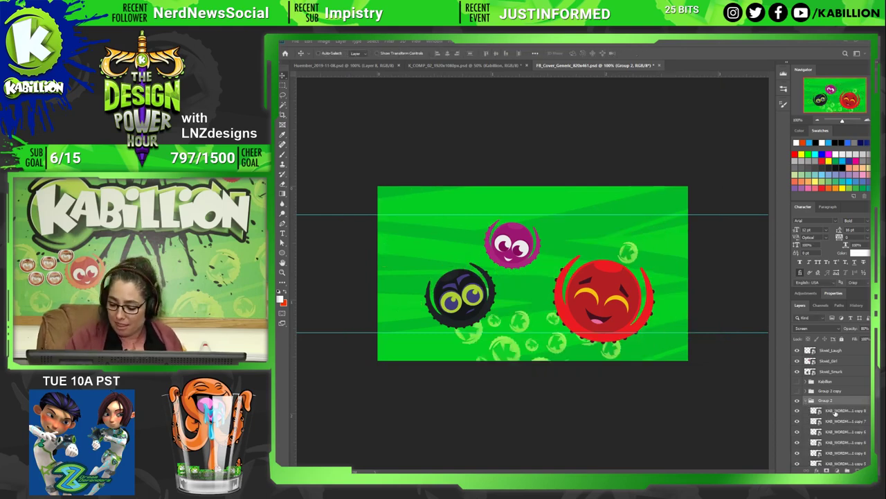
pyautogui.click(825, 412)
pyautogui.moveTo(834, 408); pyautogui.dragTo(834, 397)
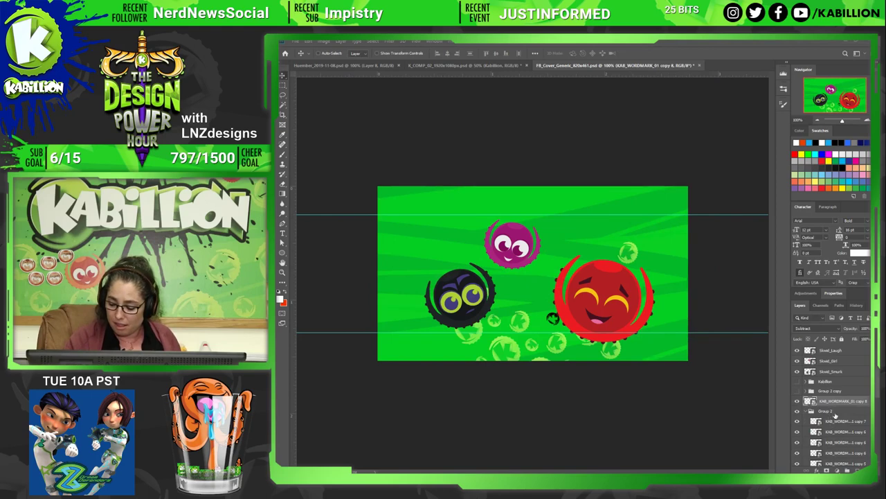
pyautogui.hotkey('ctrl', 'z')
pyautogui.click(836, 421)
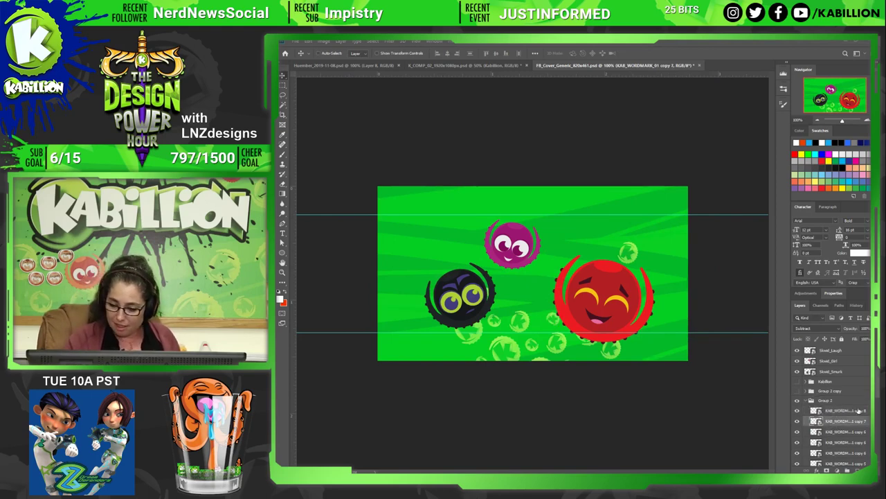
pyautogui.scroll(-5, 862, 457)
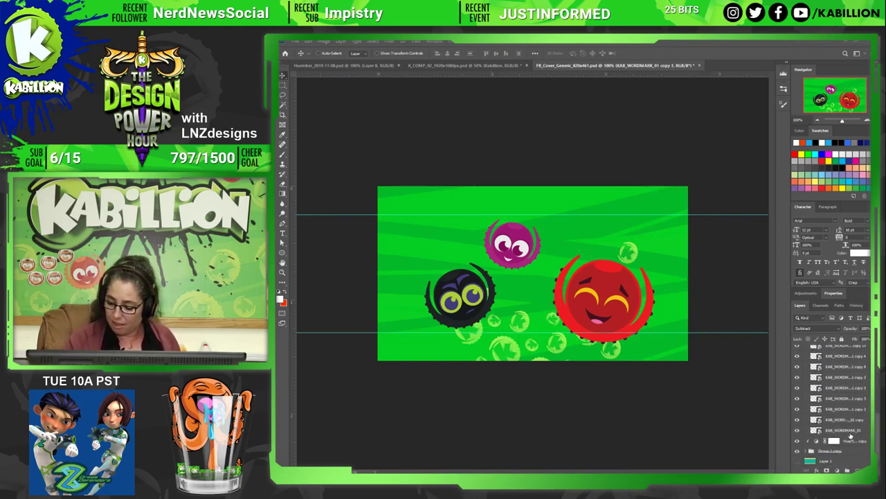
pyautogui.press('Delete')
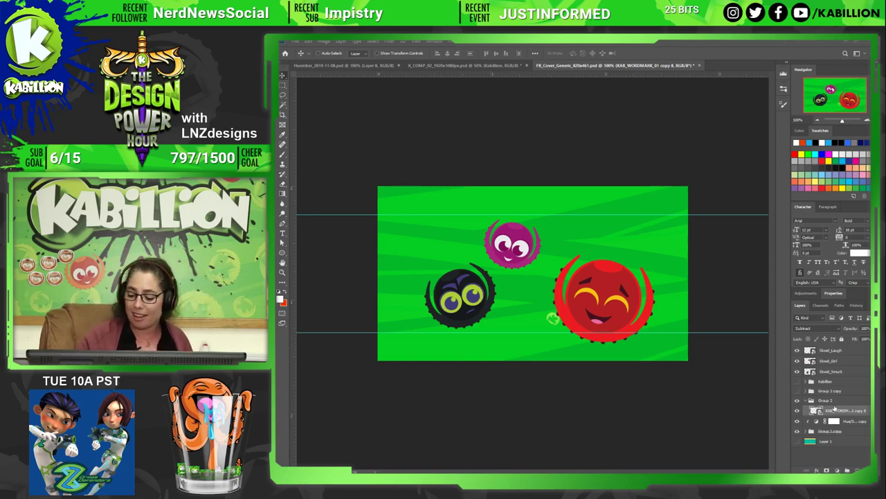
# Move the remaining K bubble to the upper left and tilt it slightly counterclockwise.
pyautogui.moveTo(552, 318)
pyautogui.mouseDown()
pyautogui.moveTo(411, 236)
pyautogui.moveTo(437, 240)
pyautogui.mouseUp()
pyautogui.hotkey('ctrl', 't')
pyautogui.press('Return')
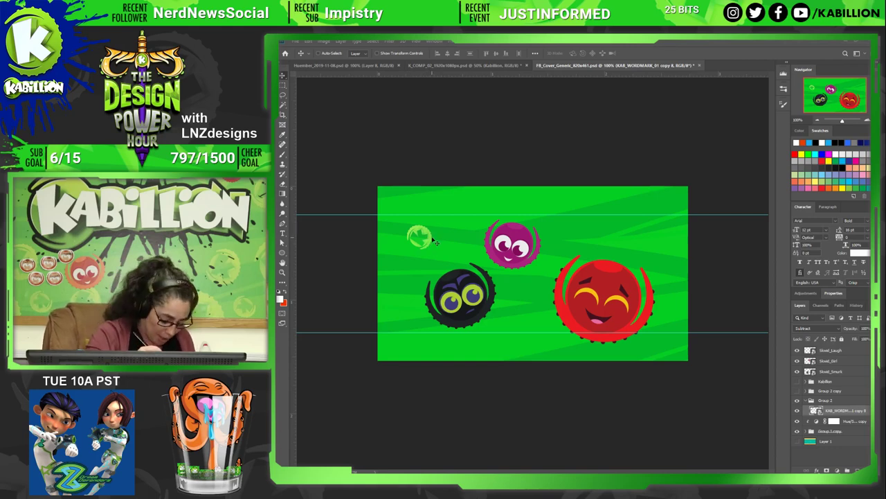
pyautogui.hotkey('ctrl', 't')
pyautogui.moveTo(436, 242); pyautogui.dragTo(441, 229)
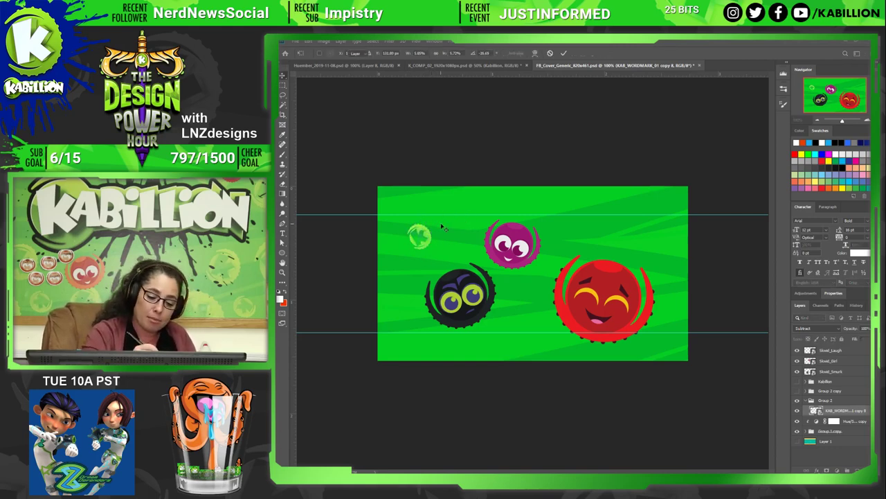
pyautogui.press('Return')
# Set the Group 2 opacity to 70%.
pyautogui.click(836, 401)
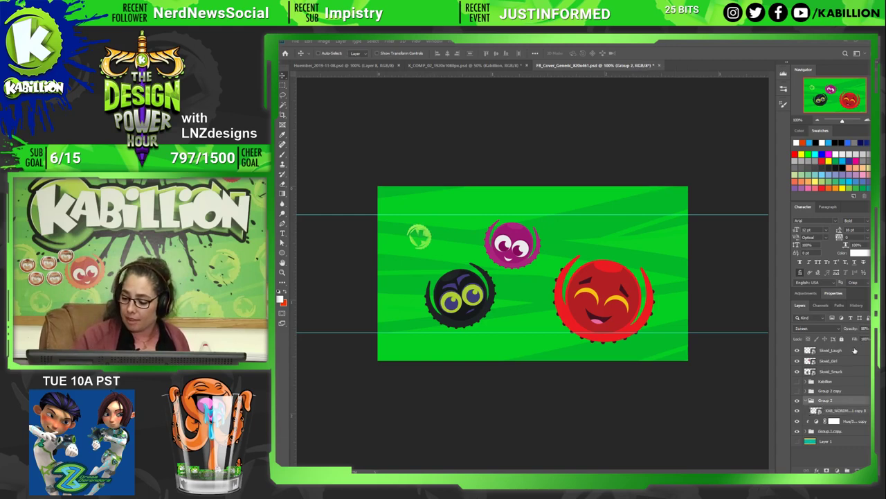
pyautogui.click(865, 328)
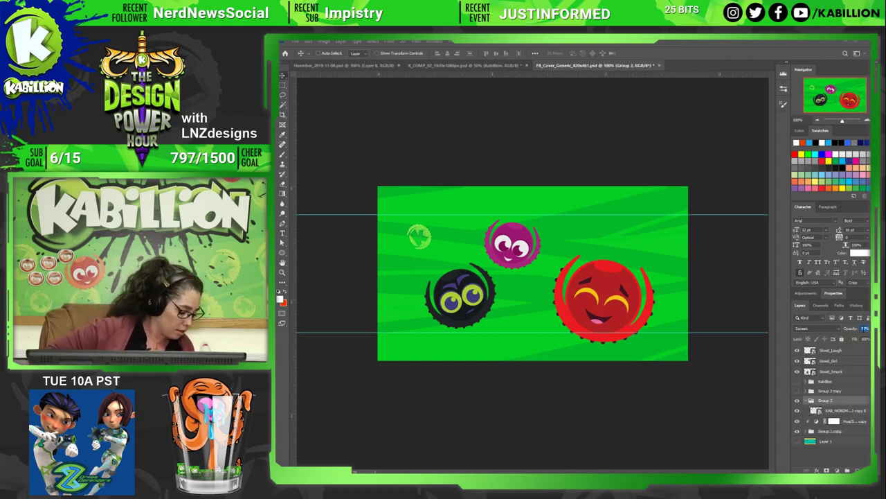
pyautogui.write('70')
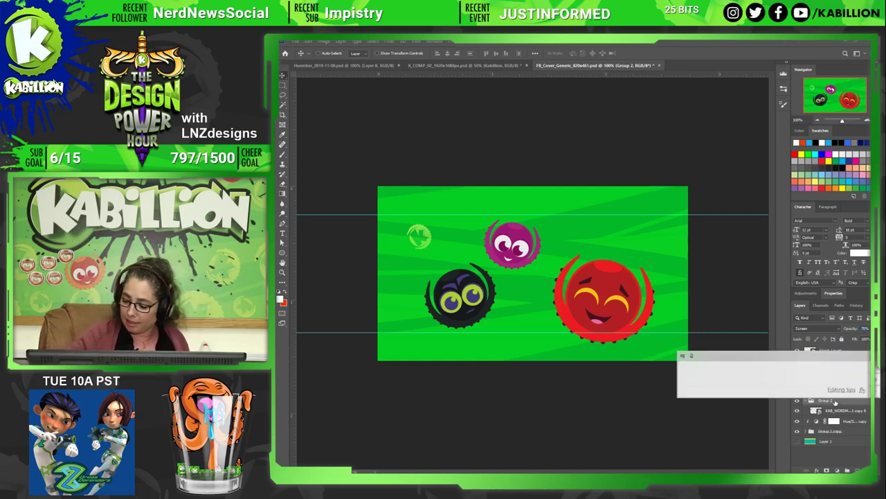
pyautogui.hotkey('alt', '[')
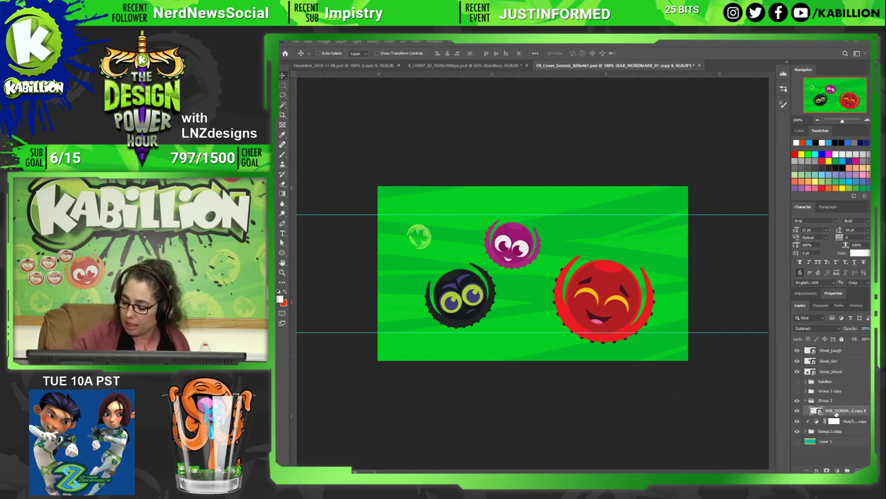
# Duplicate the small K logo to the right and shrink the copy.
pyautogui.moveTo(426, 240); pyautogui.dragTo(409, 241)
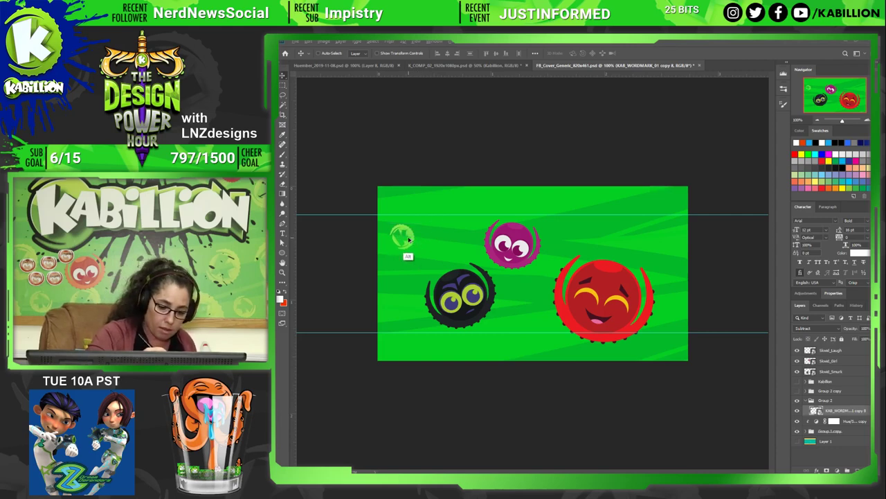
pyautogui.moveTo(409, 240); pyautogui.dragTo(447, 249)
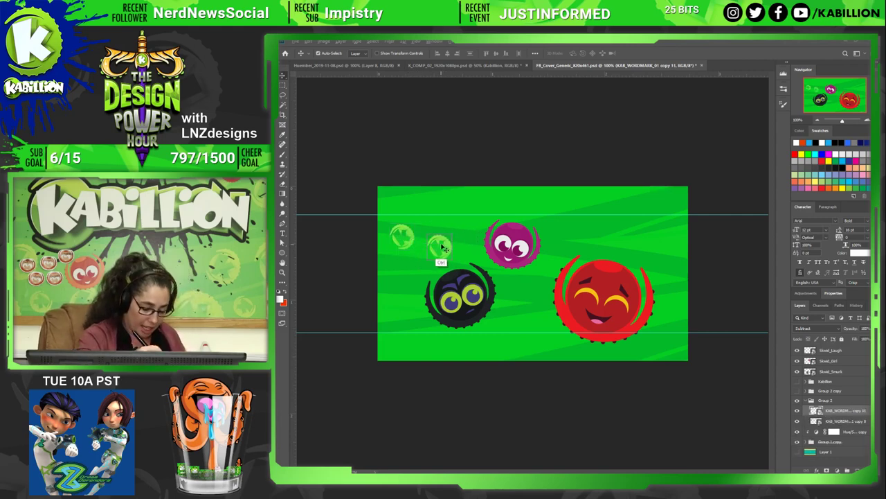
pyautogui.hotkey('ctrl', 't')
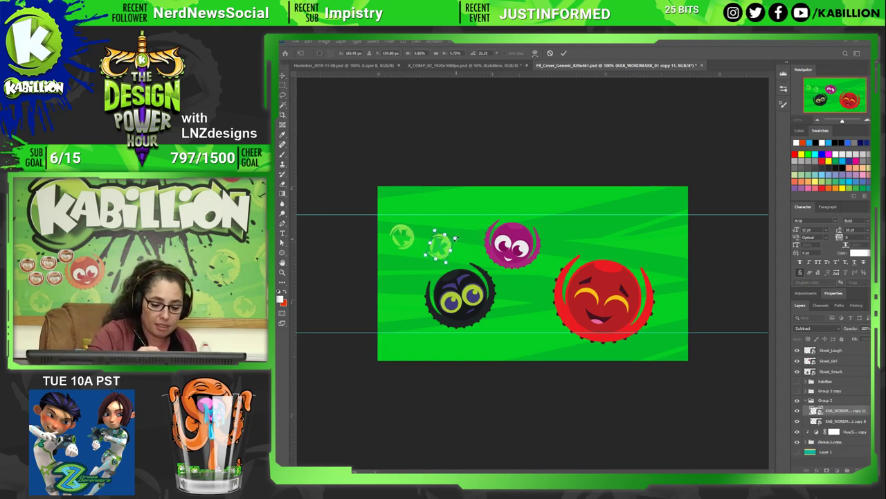
pyautogui.moveTo(455, 238); pyautogui.dragTo(448, 255)
pyautogui.press('Return')
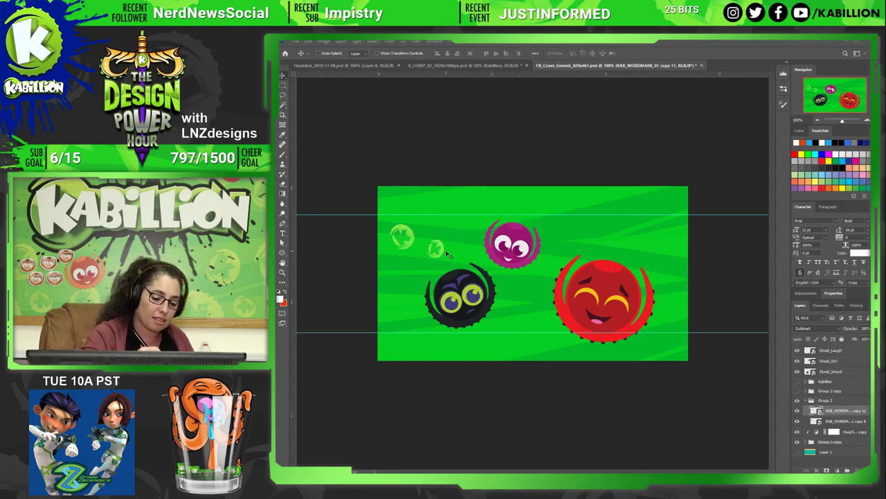
pyautogui.moveTo(445, 254); pyautogui.dragTo(439, 254)
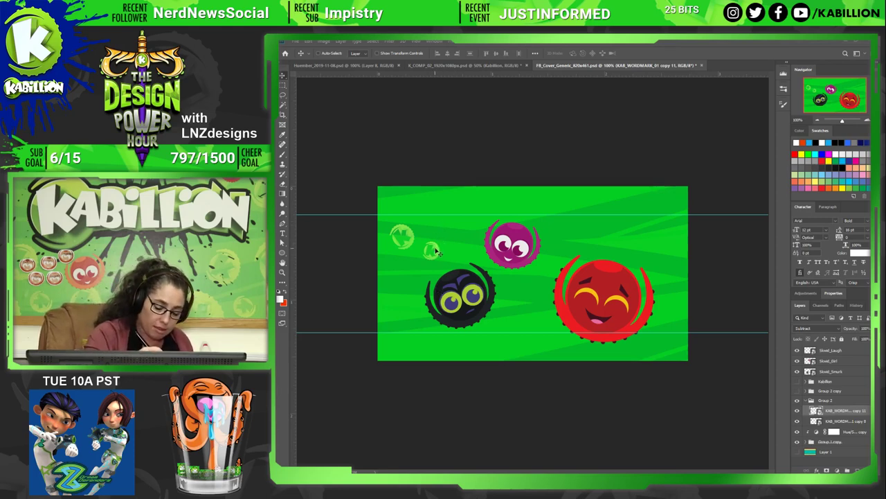
# Duplicate a K logo upward, then duplicate the three-logo cluster up and right.
pyautogui.moveTo(435, 254)
pyautogui.mouseDown()
pyautogui.moveTo(432, 222)
pyautogui.moveTo(453, 202)
pyautogui.mouseUp()
pyautogui.hotkey('ctrl', 't')
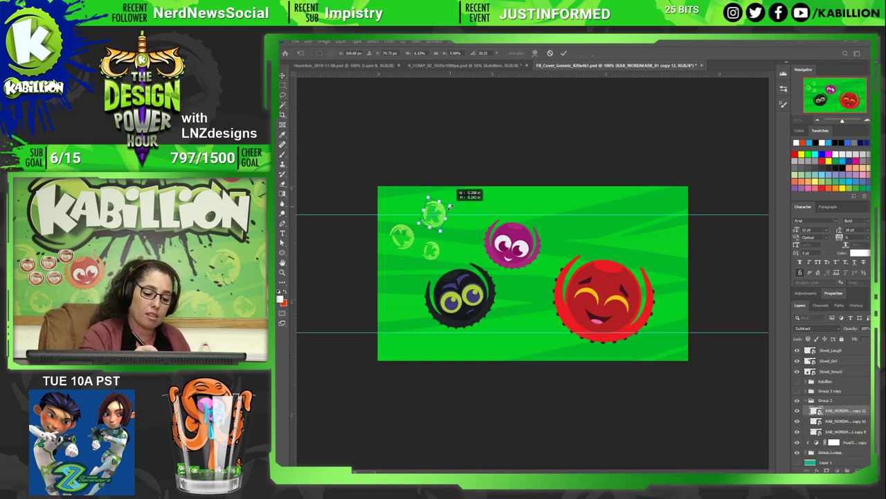
pyautogui.press('Return')
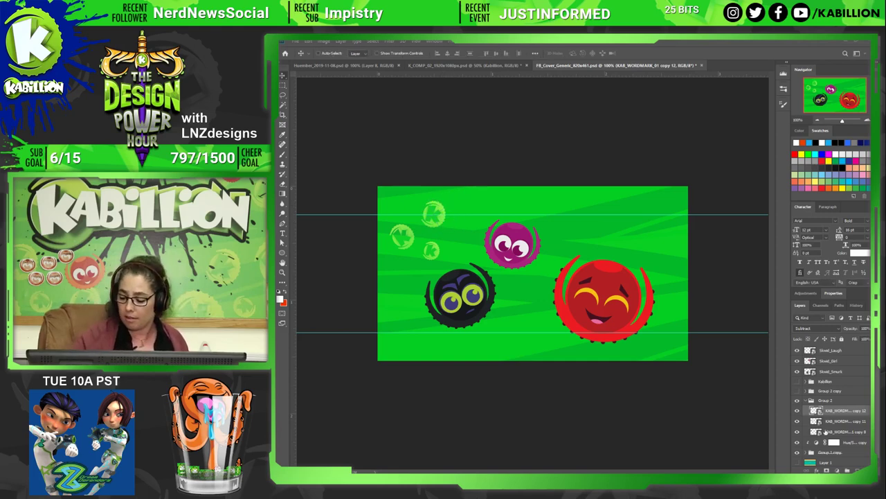
pyautogui.keyDown('shift'); pyautogui.click(825, 431); pyautogui.keyUp('shift')
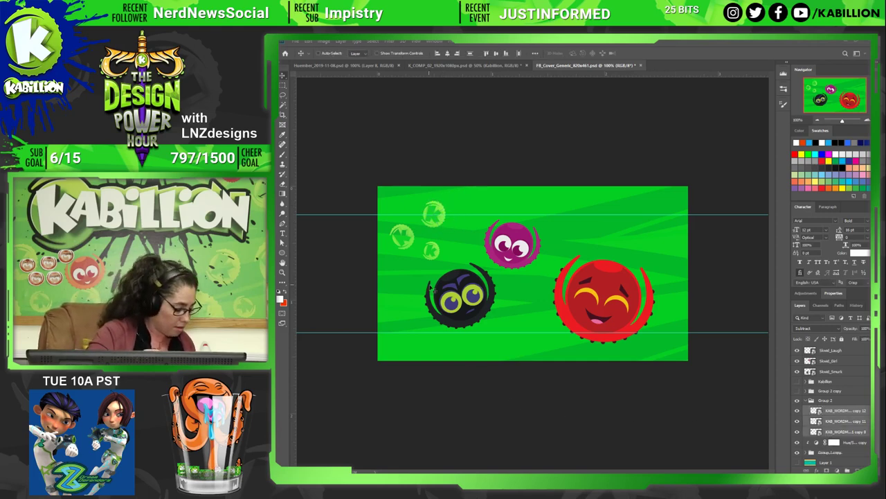
pyautogui.moveTo(431, 253); pyautogui.dragTo(491, 258)
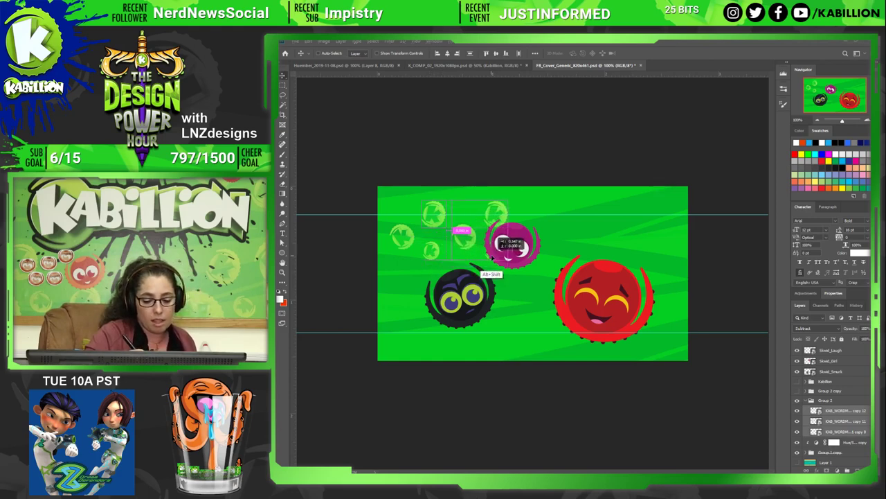
pyautogui.moveTo(490, 259); pyautogui.dragTo(493, 263)
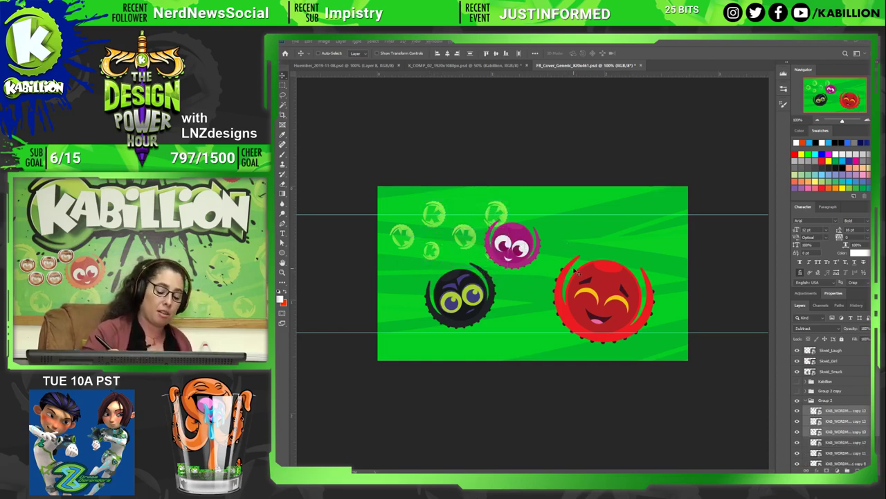
pyautogui.click(855, 413)
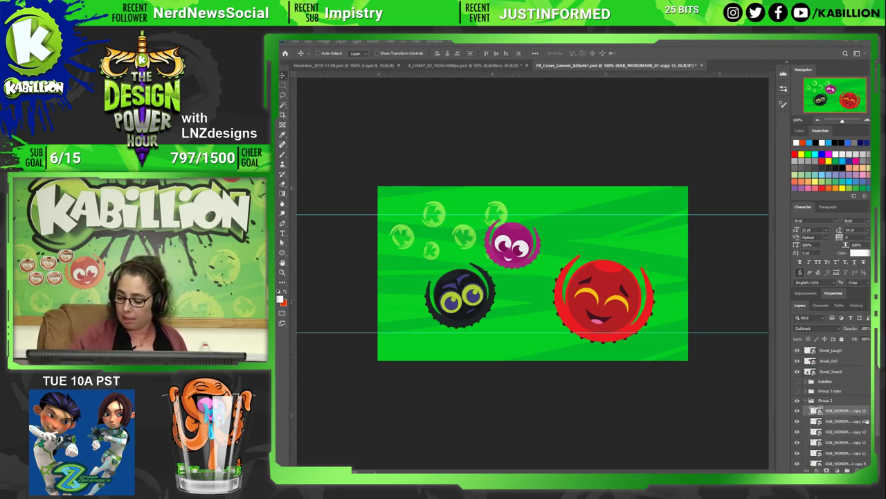
pyautogui.scroll(-2, 831, 409)
# Duplicate the K logo cluster rightward along the top of the cover.
pyautogui.keyDown('shift'); pyautogui.click(858, 430); pyautogui.keyUp('shift')
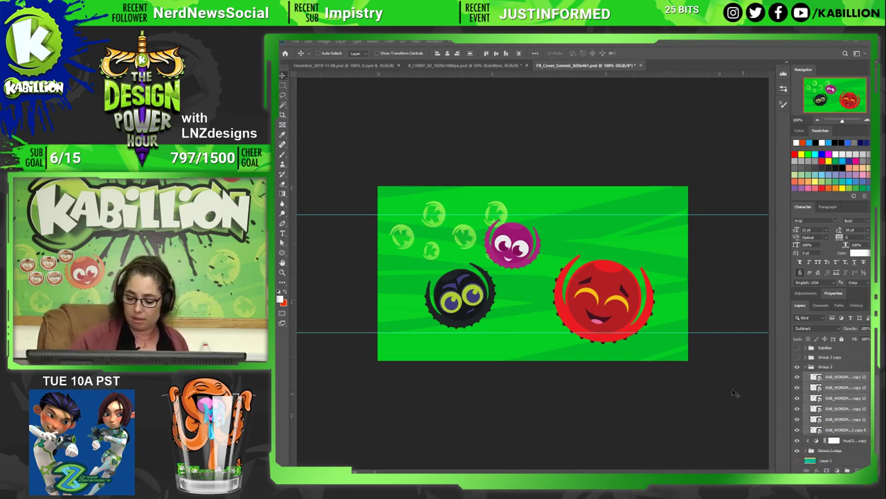
pyautogui.moveTo(494, 212); pyautogui.dragTo(617, 212)
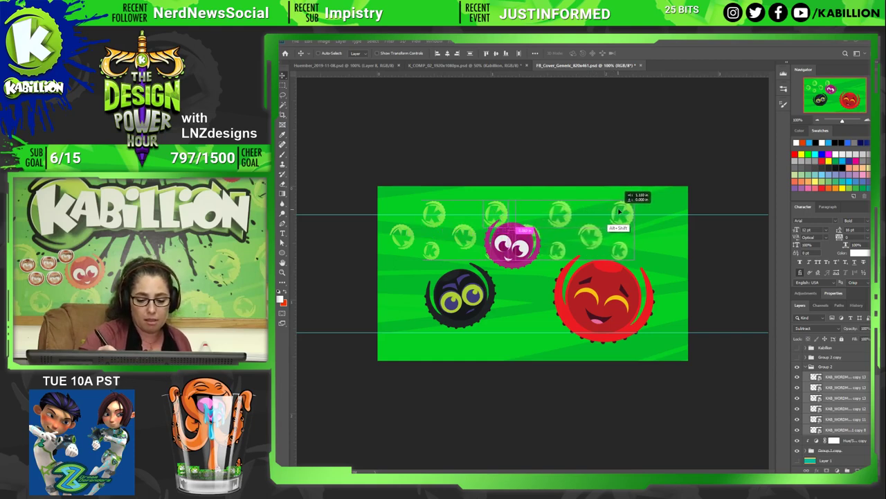
pyautogui.moveTo(617, 212); pyautogui.dragTo(621, 218)
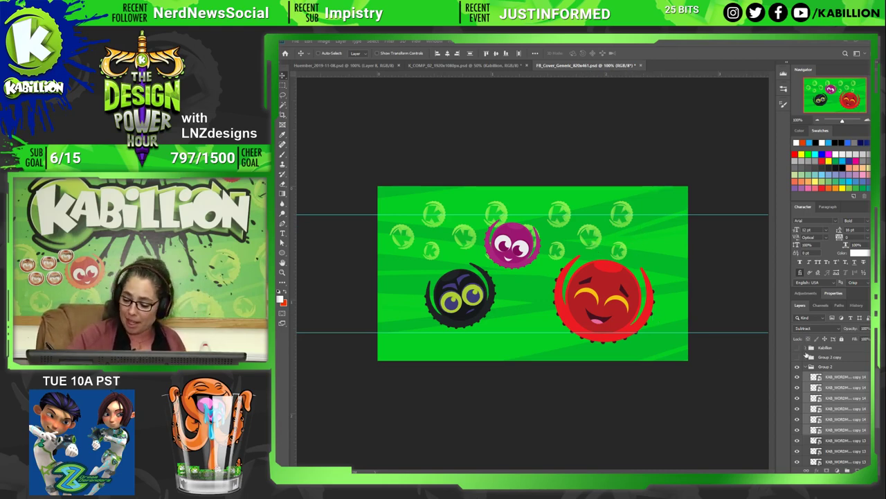
pyautogui.scroll(1, 807, 354)
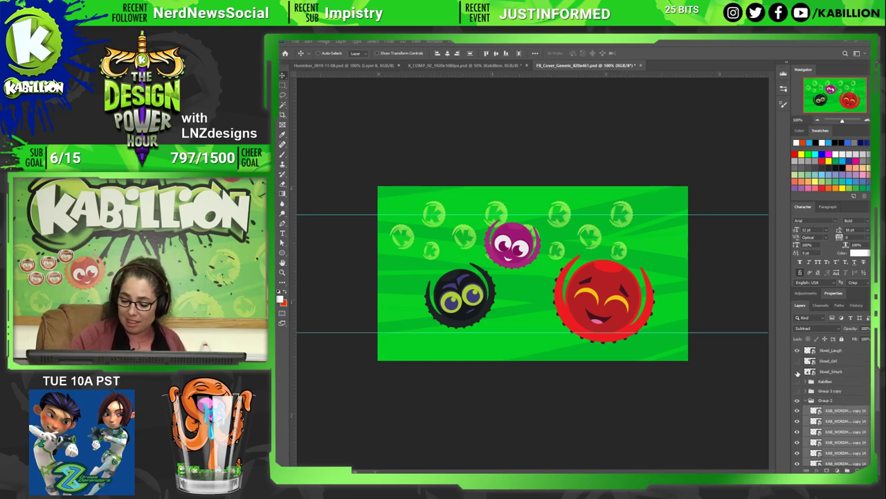
# Hide Skwel_Girl and Skwel_Shrunk, then extend the K columns to the right edge.
pyautogui.moveTo(797, 373); pyautogui.dragTo(798, 360)
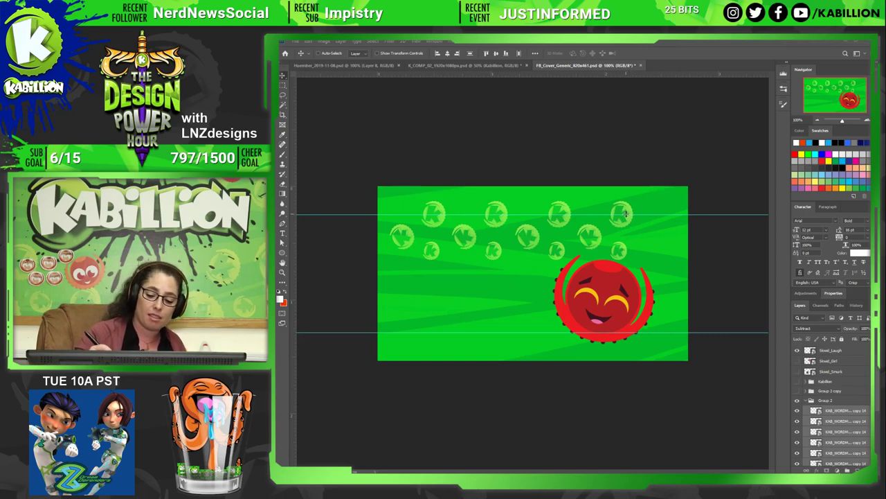
pyautogui.hotkey('shift', 'Right')
pyautogui.hotkey('shift', 'Left')
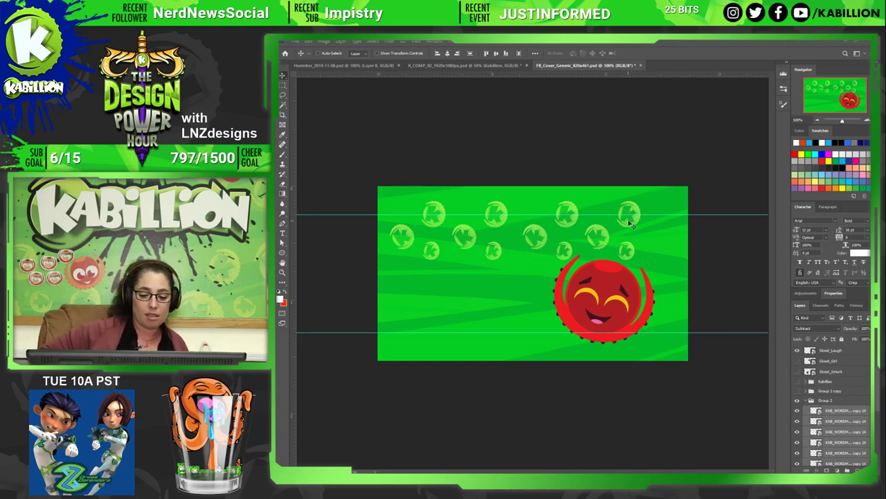
pyautogui.hotkey('shift', 'Right')
pyautogui.hotkey('shift', 'Left')
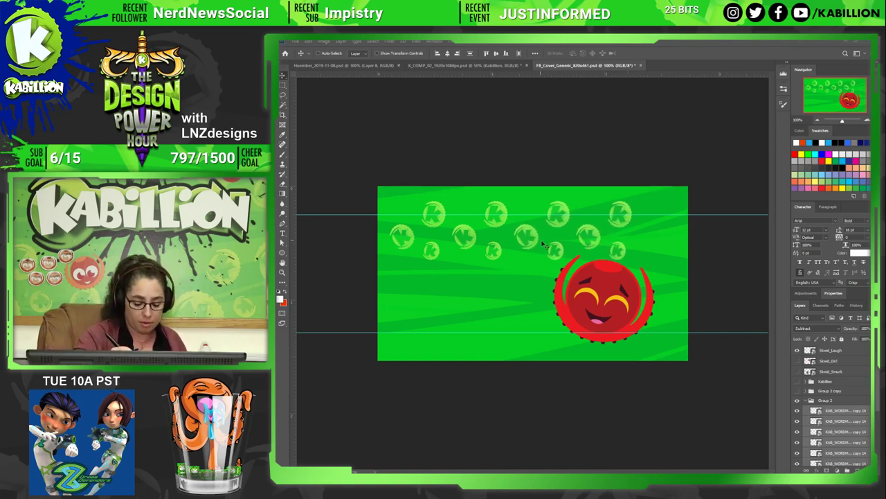
pyautogui.moveTo(531, 251); pyautogui.dragTo(660, 240)
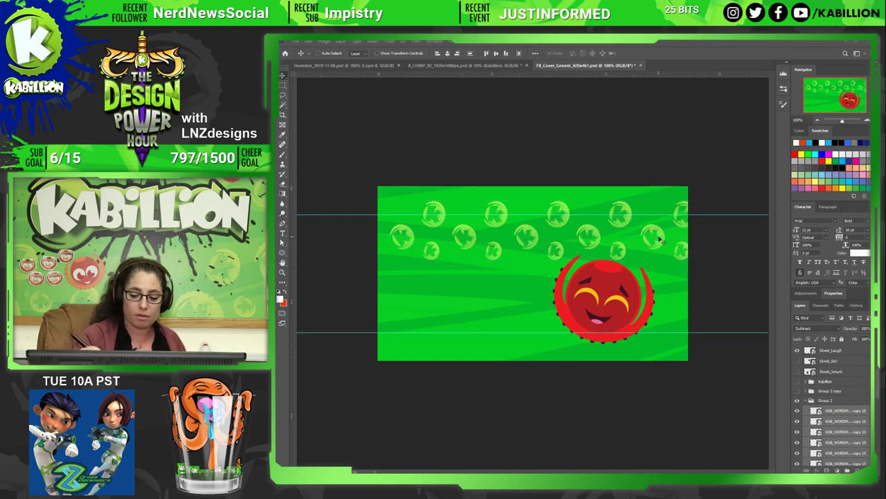
# Gather all the K logo copies into Group 3.
pyautogui.click(841, 411)
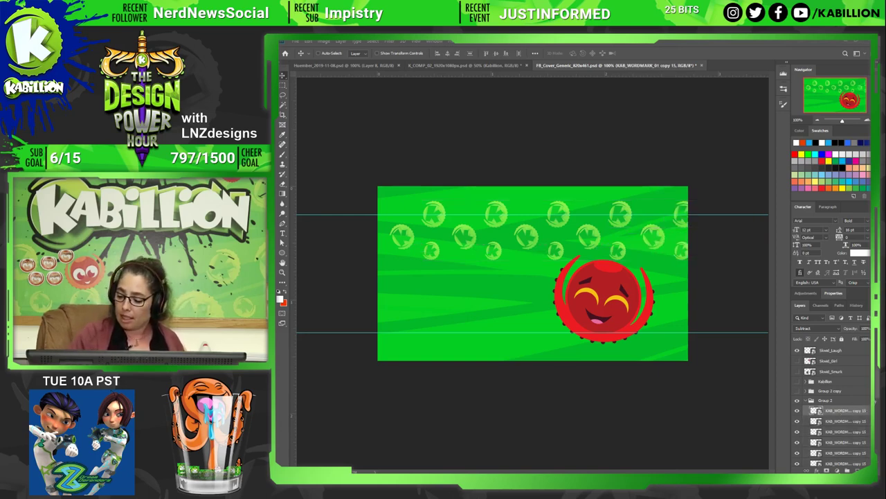
pyautogui.scroll(-5, 838, 408)
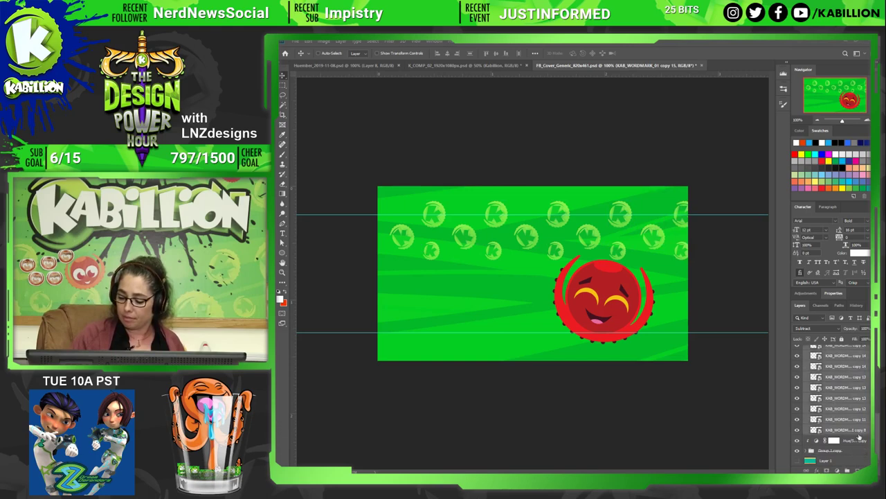
pyautogui.keyDown('shift'); pyautogui.click(841, 430); pyautogui.keyUp('shift')
pyautogui.hotkey('ctrl', 'g')
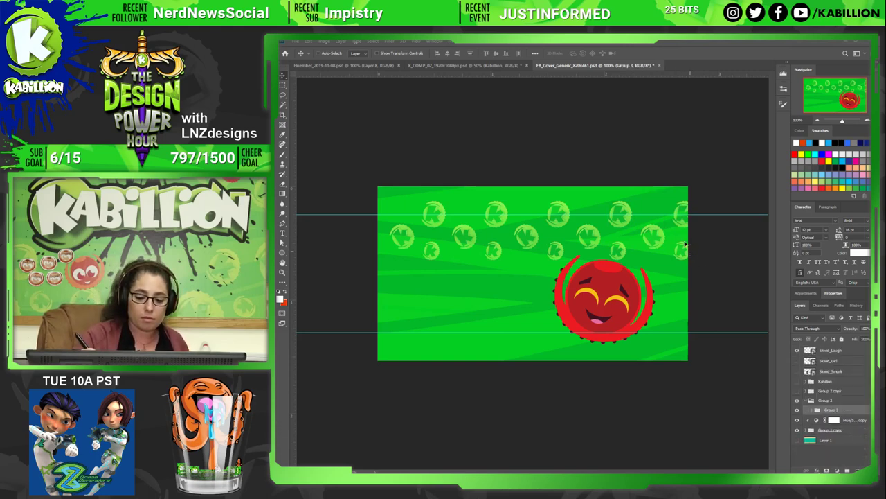
# Move the K pattern group up to the cover's top edge.
pyautogui.moveTo(685, 244); pyautogui.dragTo(683, 225)
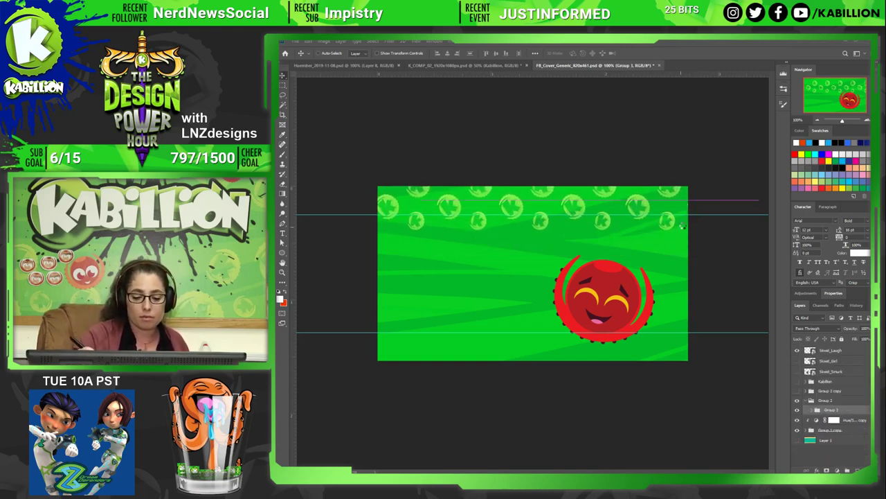
pyautogui.press('b')
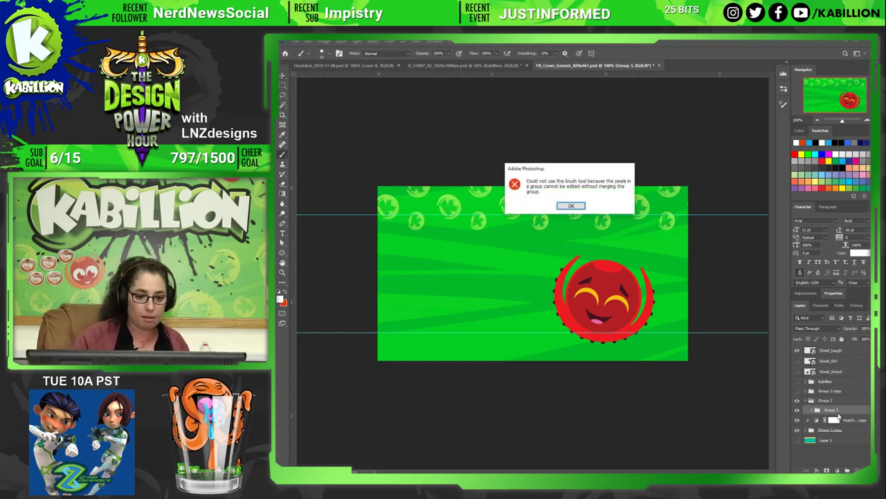
pyautogui.click(571, 205)
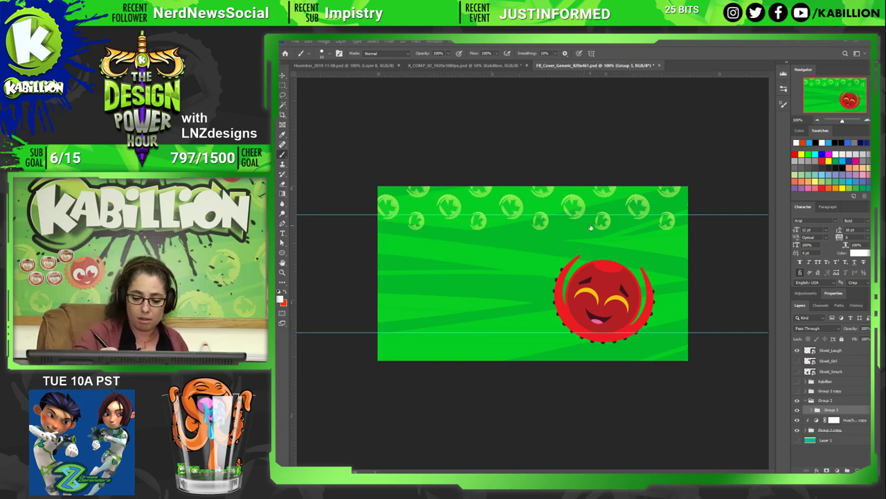
pyautogui.press('v')
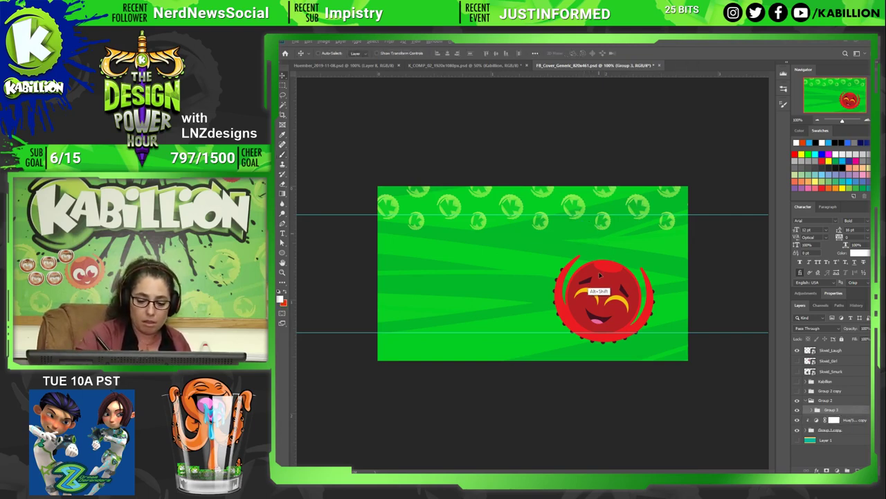
# Duplicate the K pattern rows downward until they tile the whole cover.
pyautogui.moveTo(600, 276)
pyautogui.mouseDown()
pyautogui.moveTo(600, 291)
pyautogui.moveTo(625, 282)
pyautogui.moveTo(568, 285)
pyautogui.mouseUp()
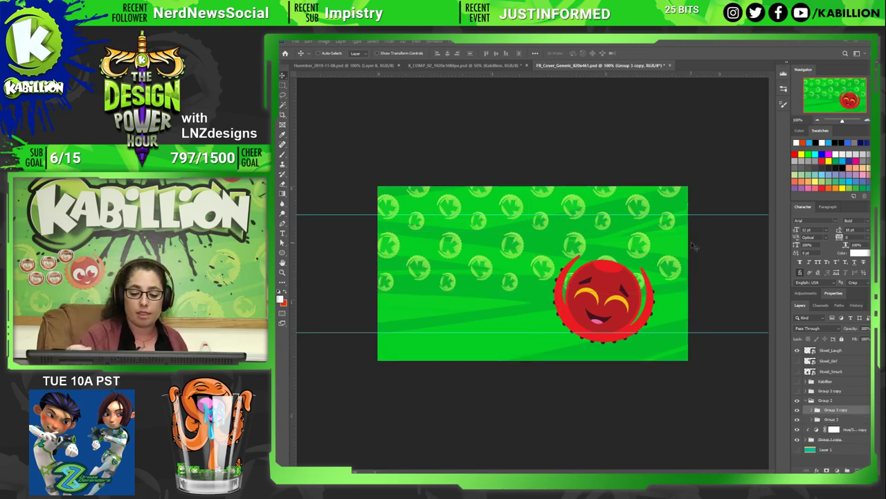
pyautogui.keyDown('shift'); pyautogui.click(849, 419); pyautogui.keyUp('shift')
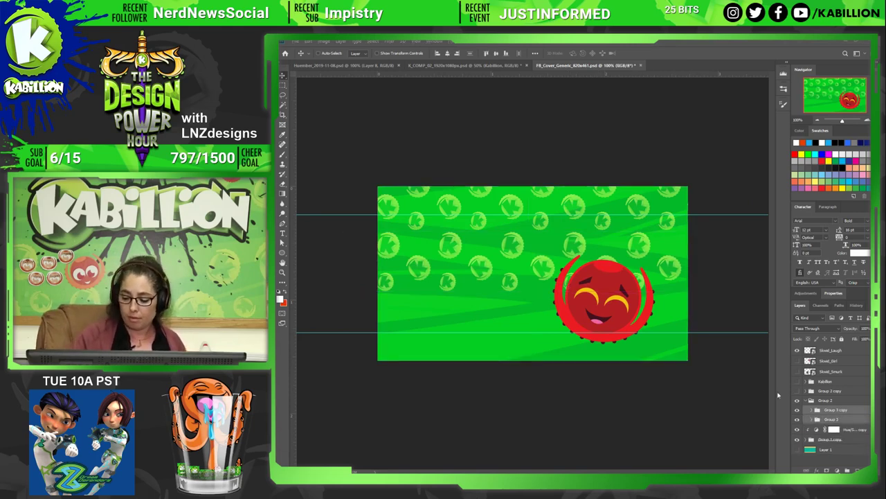
pyautogui.moveTo(564, 304); pyautogui.dragTo(566, 365)
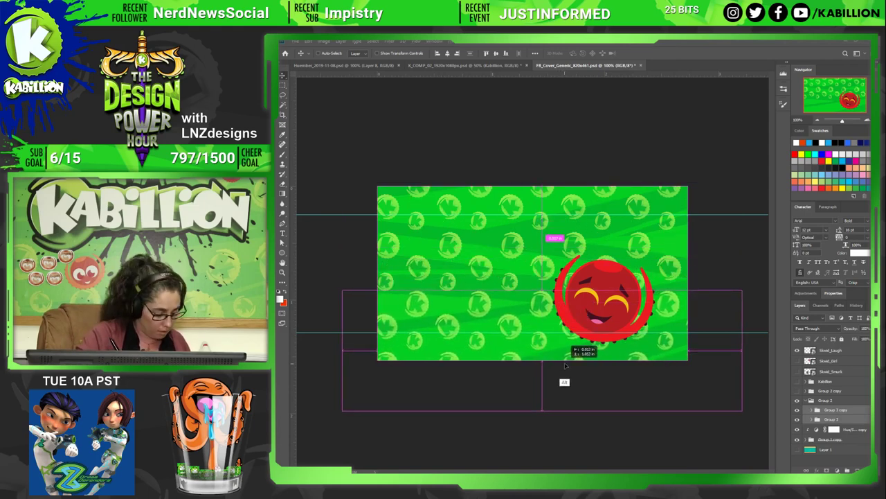
pyautogui.moveTo(566, 367); pyautogui.dragTo(565, 368)
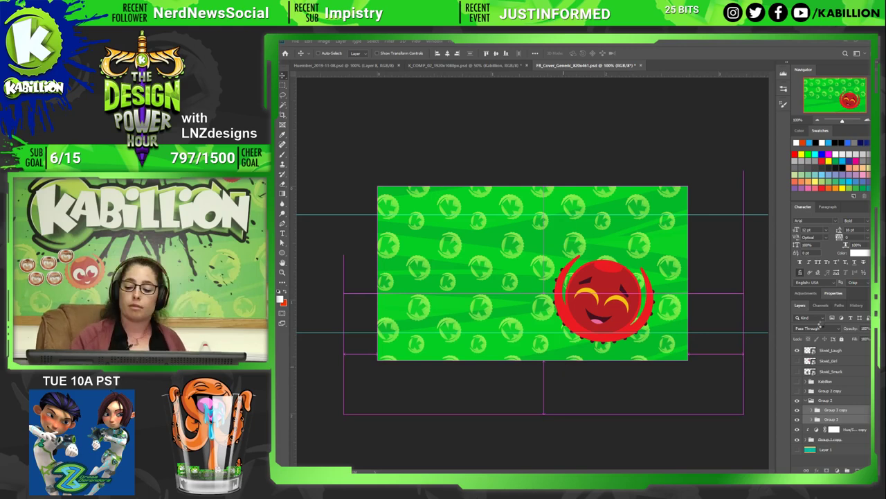
pyautogui.click(810, 401)
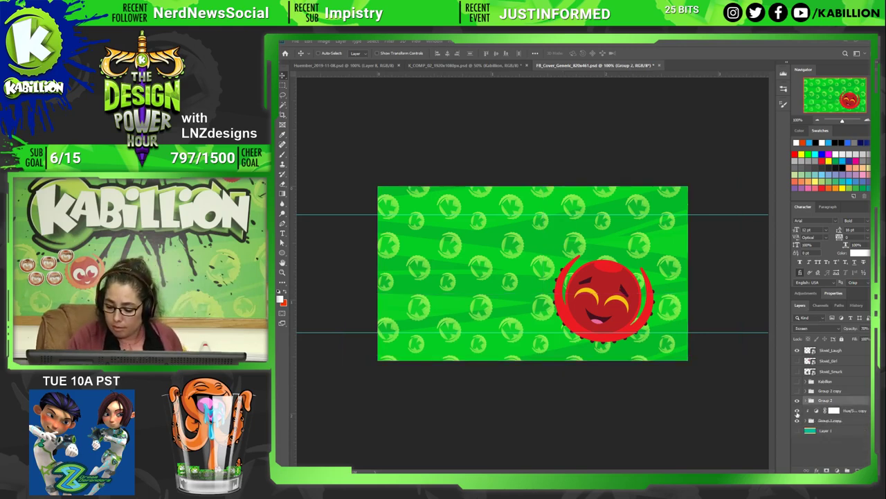
pyautogui.click(797, 420)
# Show the green background again and inspect the Banner layers inside Group 1 copy.
pyautogui.click(797, 420)
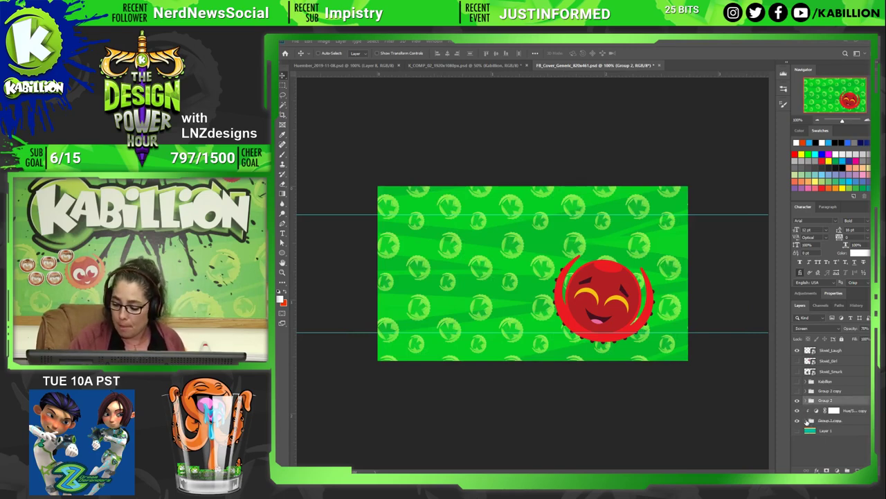
pyautogui.click(808, 420)
pyautogui.scroll(-2, 858, 458)
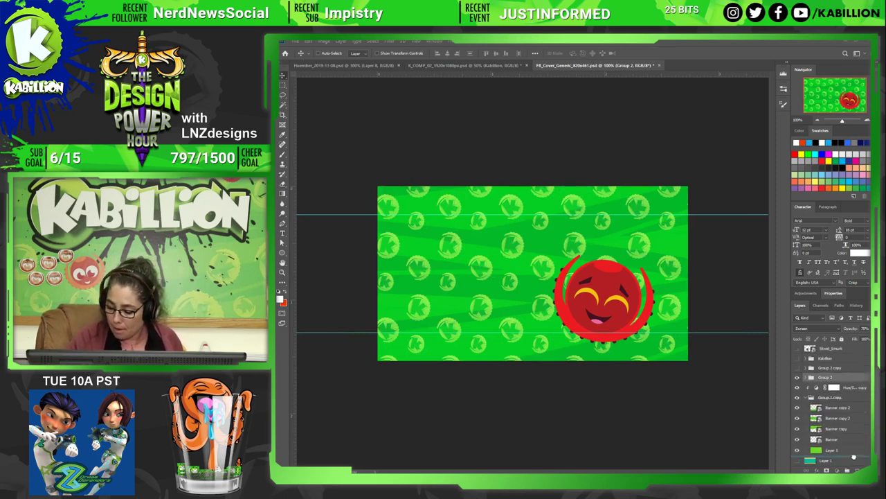
pyautogui.click(854, 454)
pyautogui.click(807, 398)
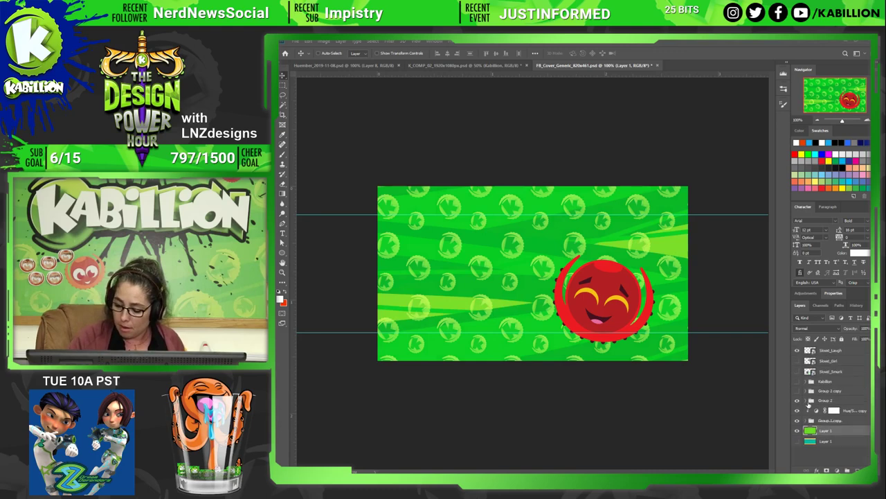
# Compare the cover with and without the Group 1 copy streaks, leaving them hidden.
pyautogui.click(797, 418)
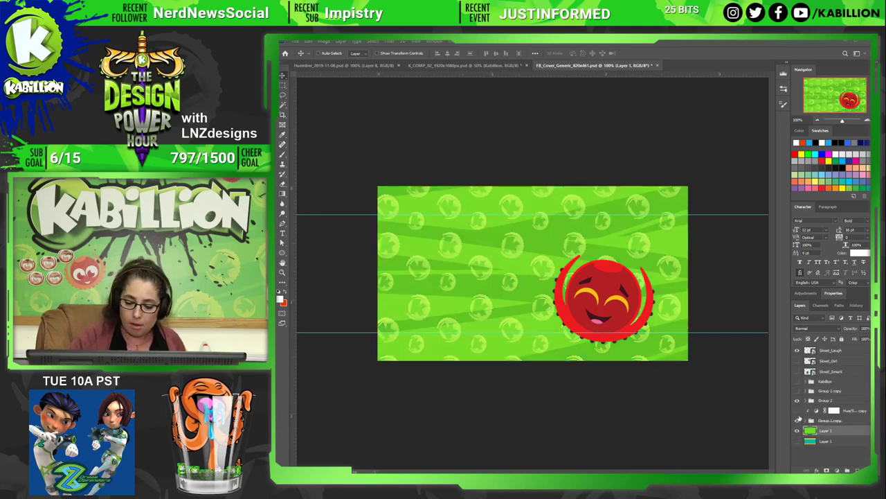
pyautogui.click(798, 421)
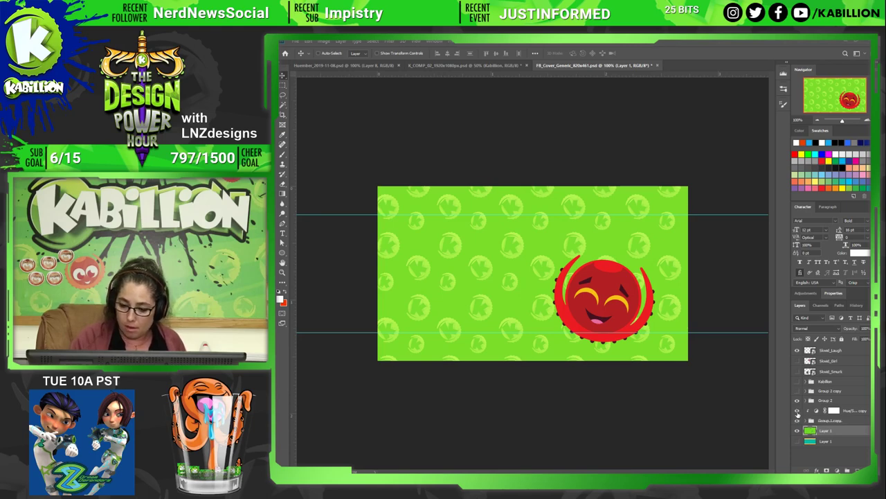
pyautogui.click(797, 419)
pyautogui.click(835, 412)
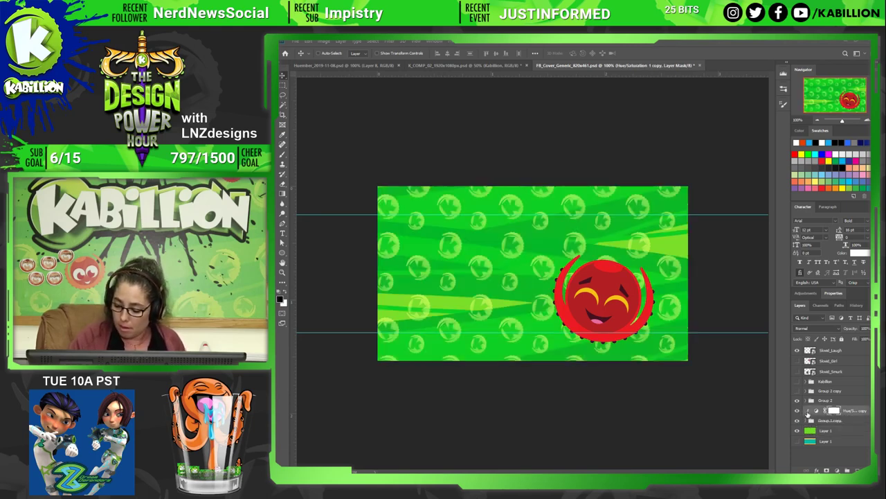
pyautogui.click(816, 411)
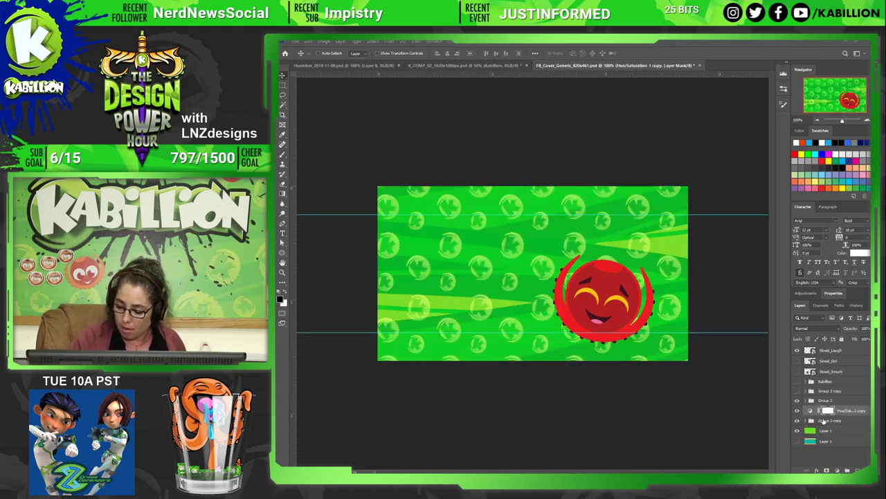
pyautogui.click(797, 421)
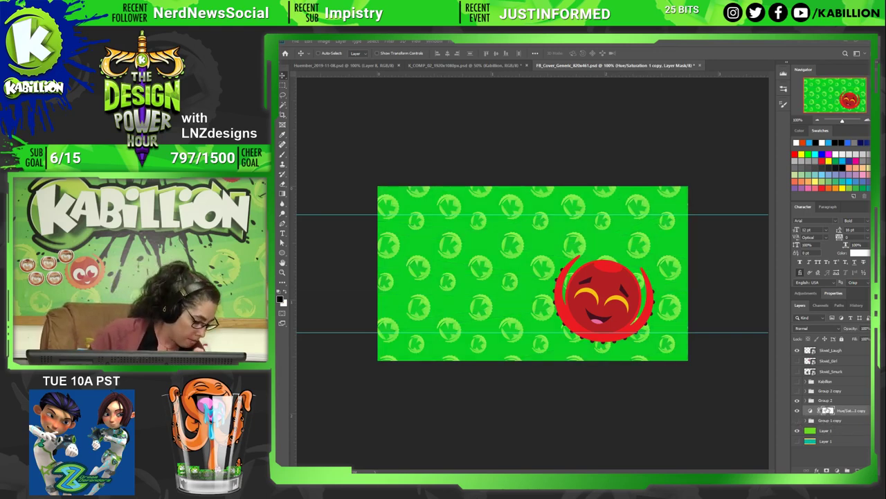
pyautogui.click(830, 400)
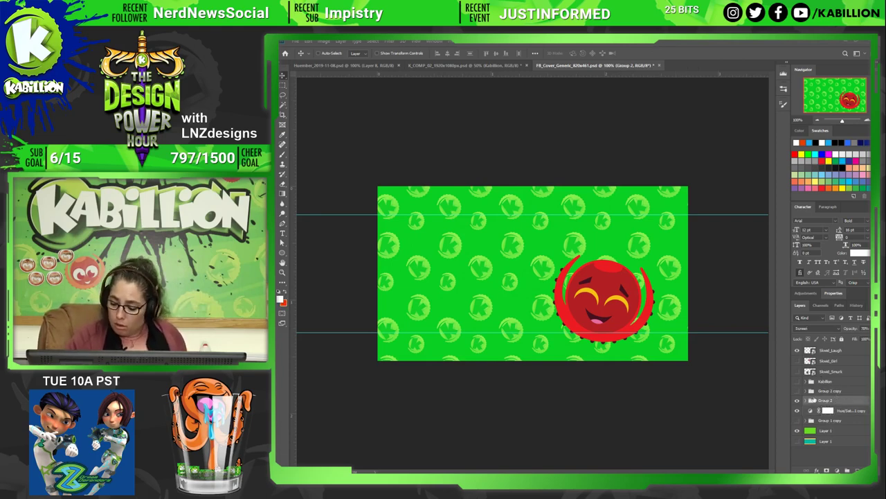
# Rename the Group 2 K-pattern group to K's.
pyautogui.click(797, 400)
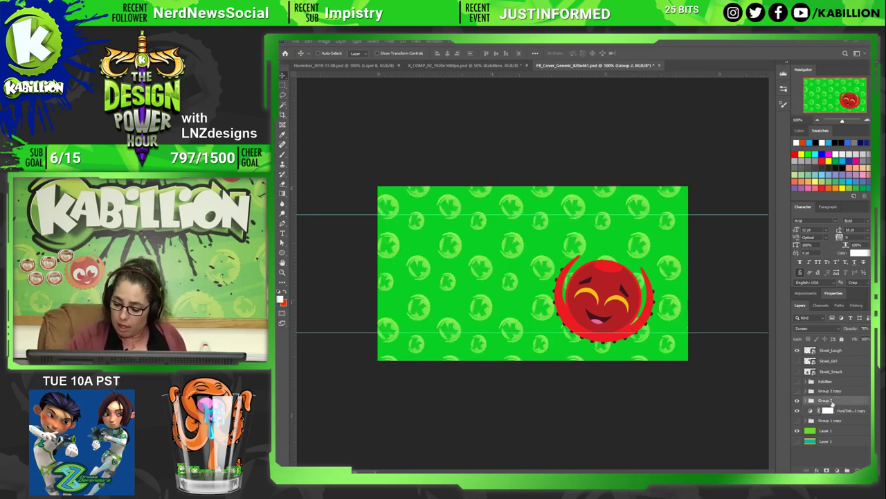
pyautogui.doubleClick(826, 401)
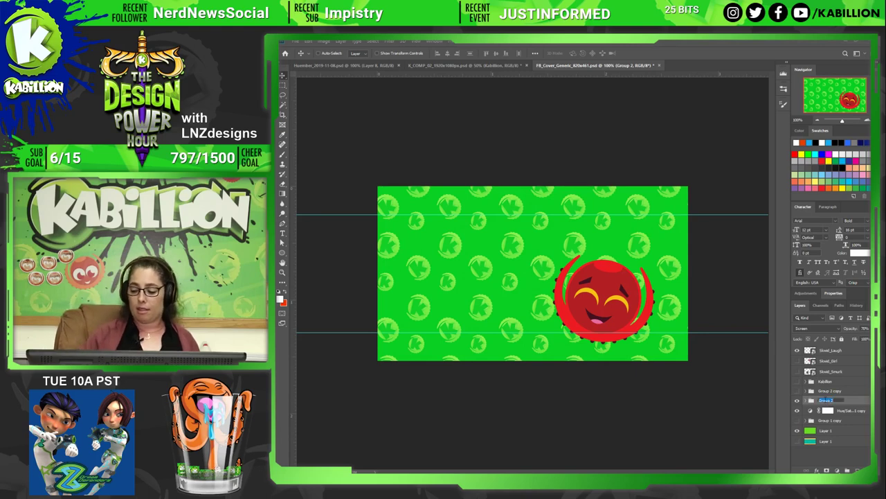
pyautogui.write('Ks')
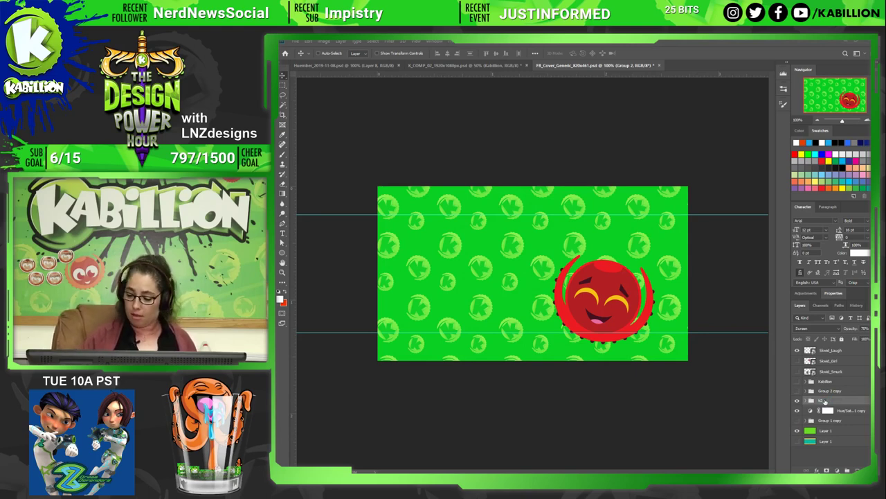
pyautogui.press('Return')
pyautogui.doubleClick(822, 402)
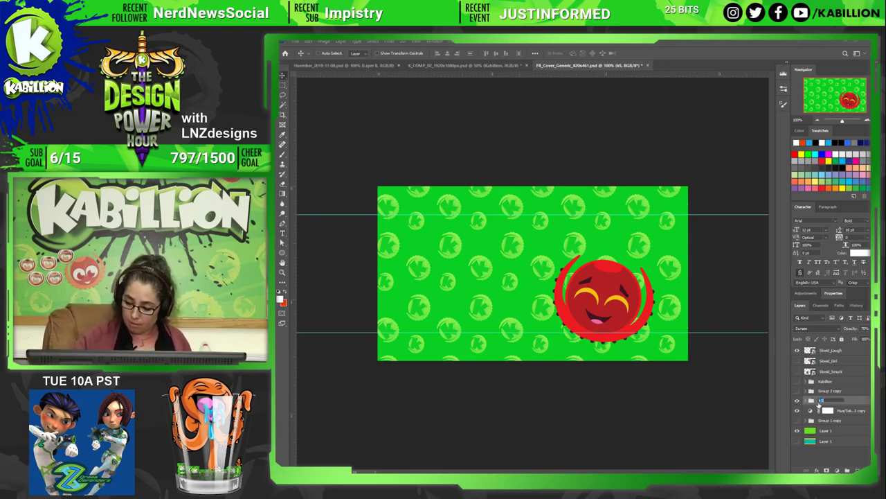
pyautogui.write("'s")
pyautogui.press('Return')
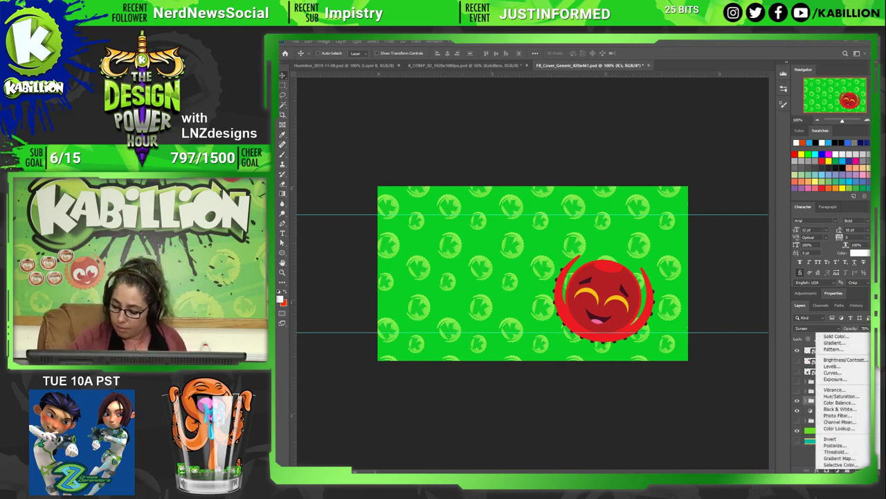
# Add a Selective Color adjustment layer and delete its layer mask.
pyautogui.click(819, 410)
pyautogui.click(827, 460)
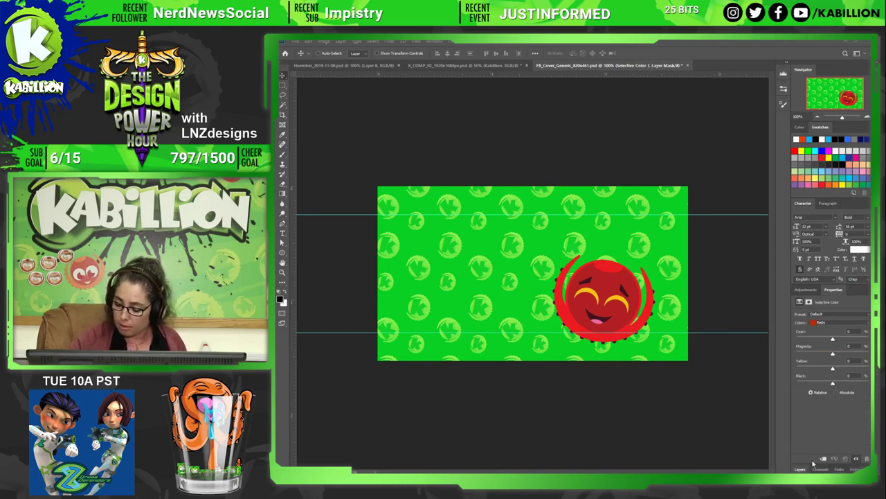
pyautogui.click(803, 469)
pyautogui.moveTo(807, 388); pyautogui.dragTo(811, 359)
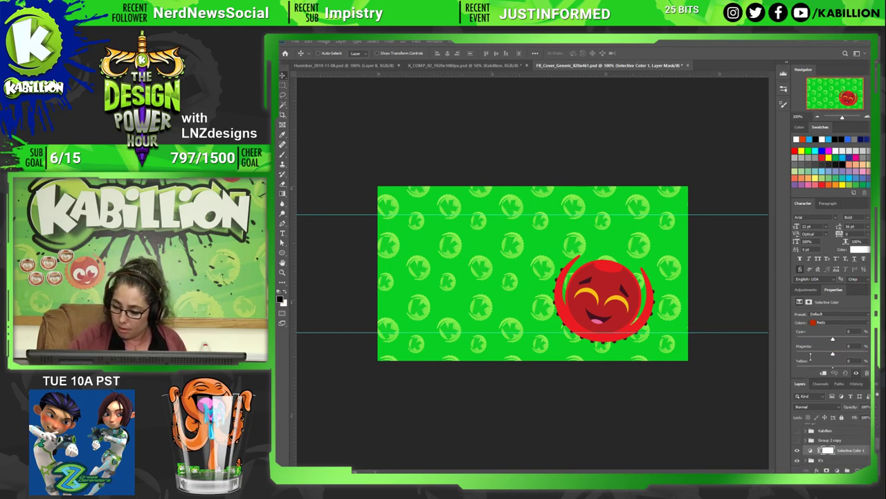
pyautogui.doubleClick(829, 290)
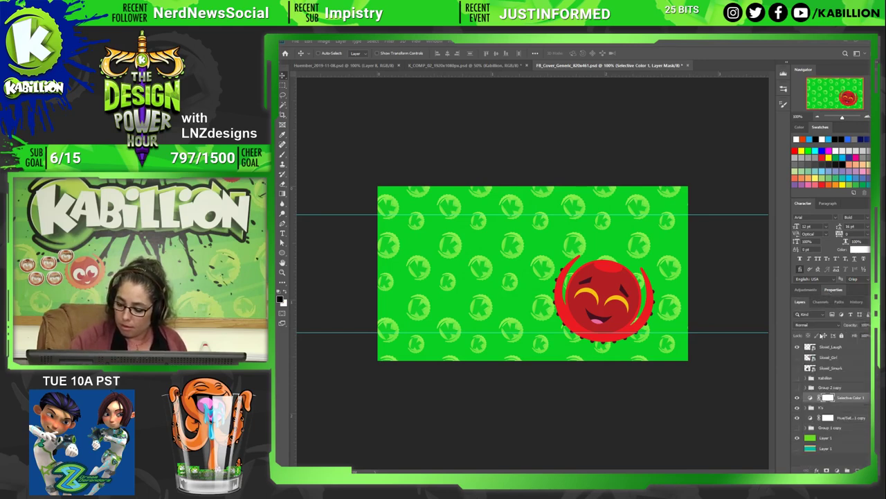
pyautogui.click(857, 470)
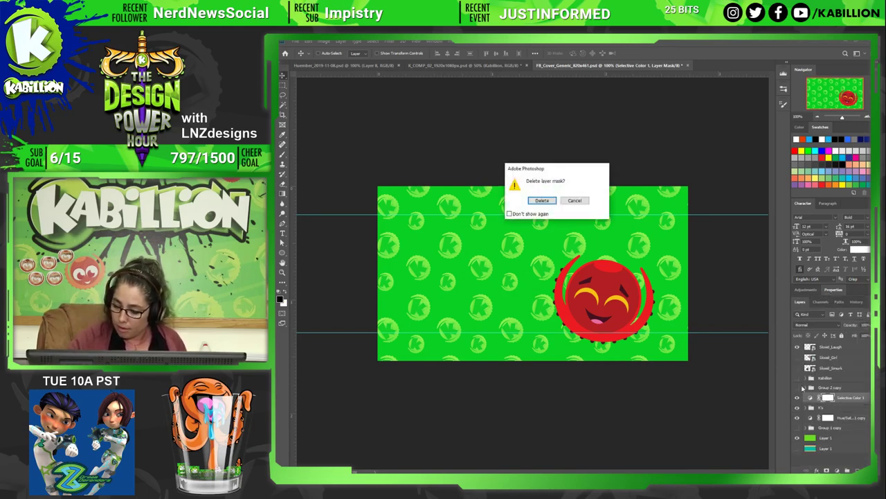
pyautogui.click(544, 202)
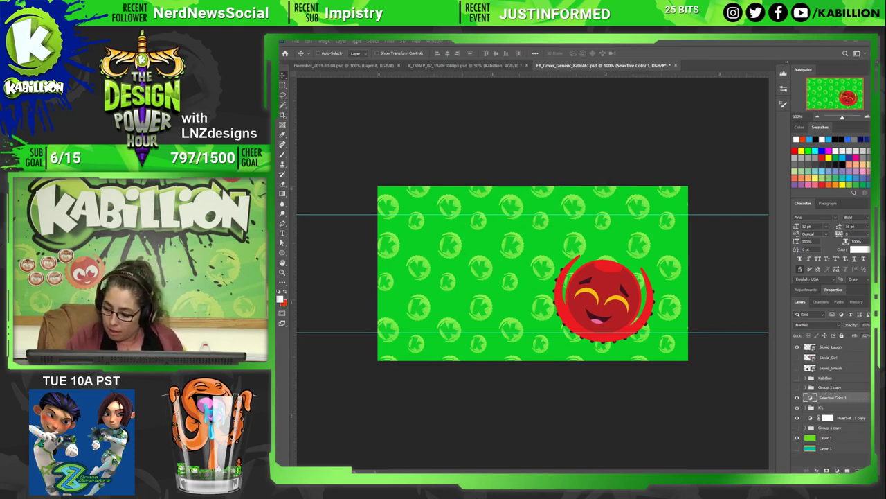
# Delete the Selective Color layer and fade K's toward the bottom with a gradient mask.
pyautogui.moveTo(846, 402); pyautogui.dragTo(857, 470)
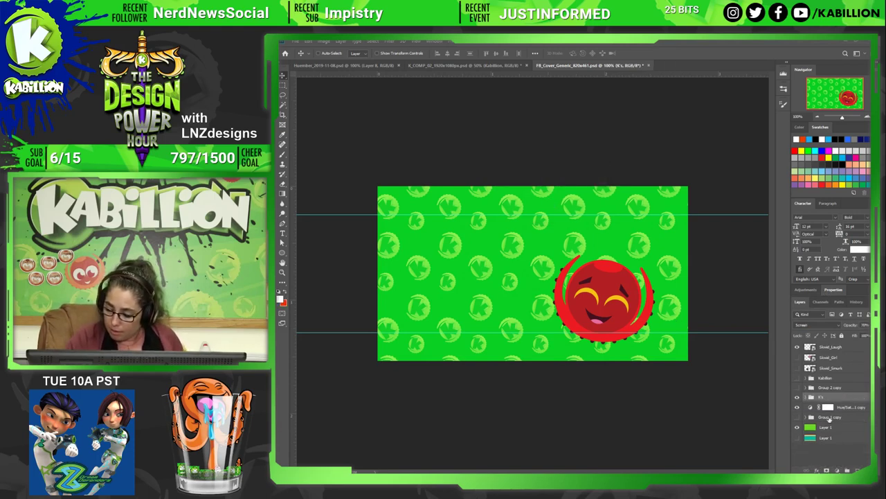
pyautogui.click(824, 470)
pyautogui.press('g')
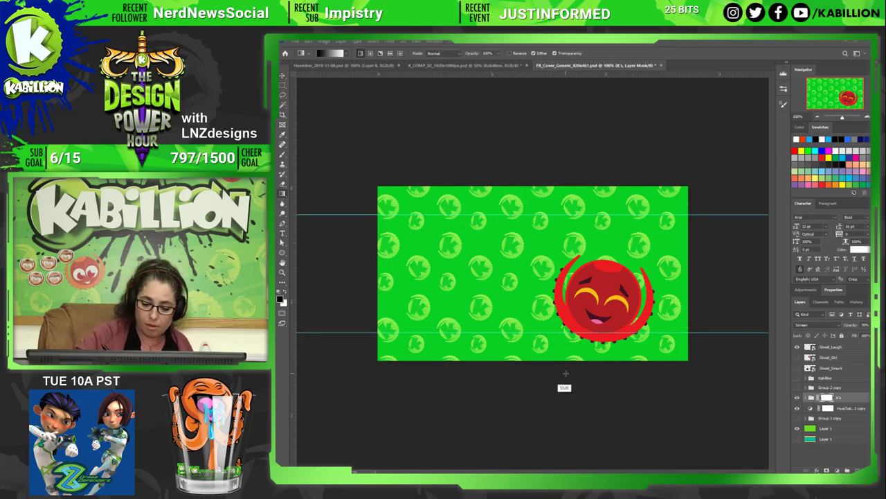
pyautogui.moveTo(562, 185); pyautogui.dragTo(563, 357)
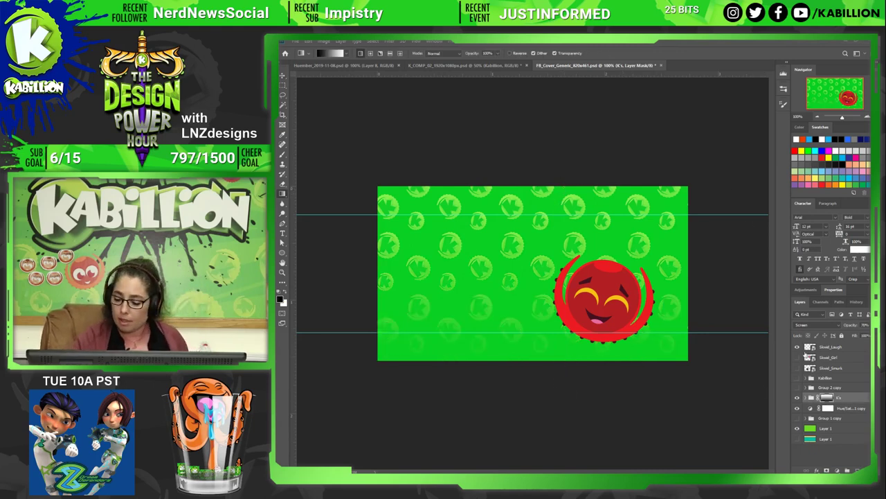
# Show the purple and black Skwid characters and save the document.
pyautogui.moveTo(797, 356); pyautogui.dragTo(797, 367)
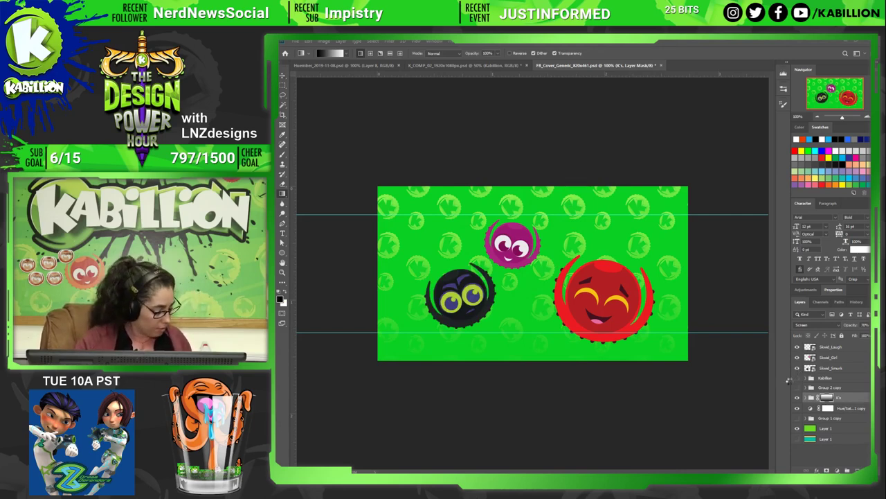
pyautogui.hotkey('ctrl', 's')
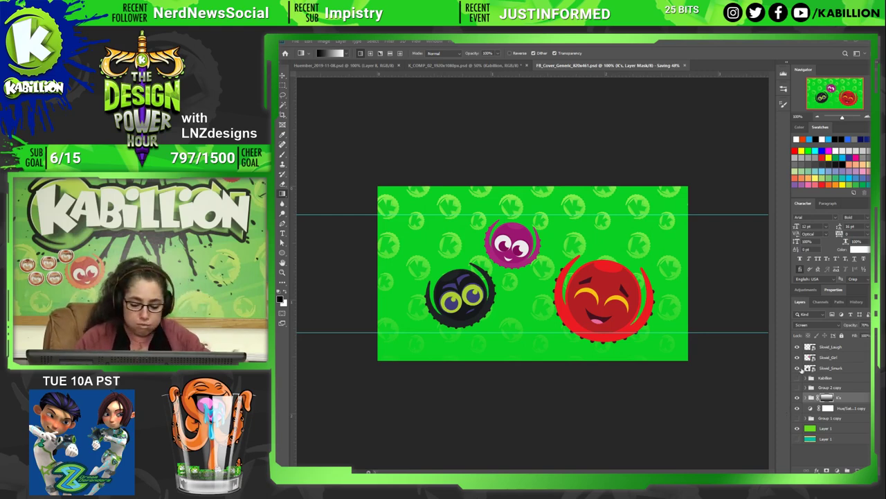
pyautogui.click(834, 379)
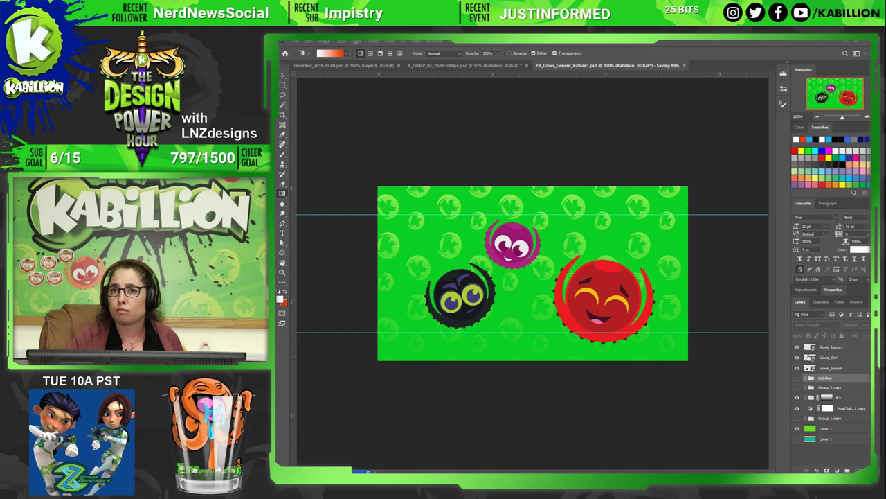
# Show the Kabillion logo, raise it in the stack, hide the Skwids, and centre it.
pyautogui.click(797, 378)
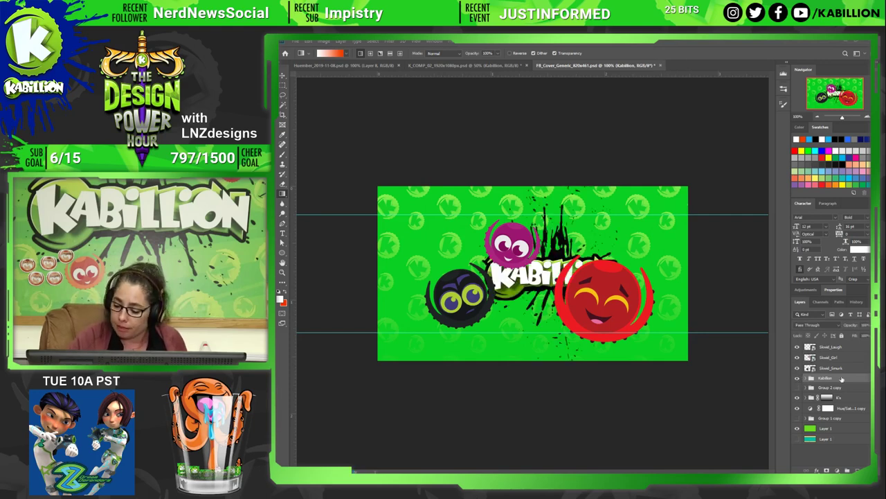
pyautogui.moveTo(842, 379); pyautogui.dragTo(840, 345)
pyautogui.press('v')
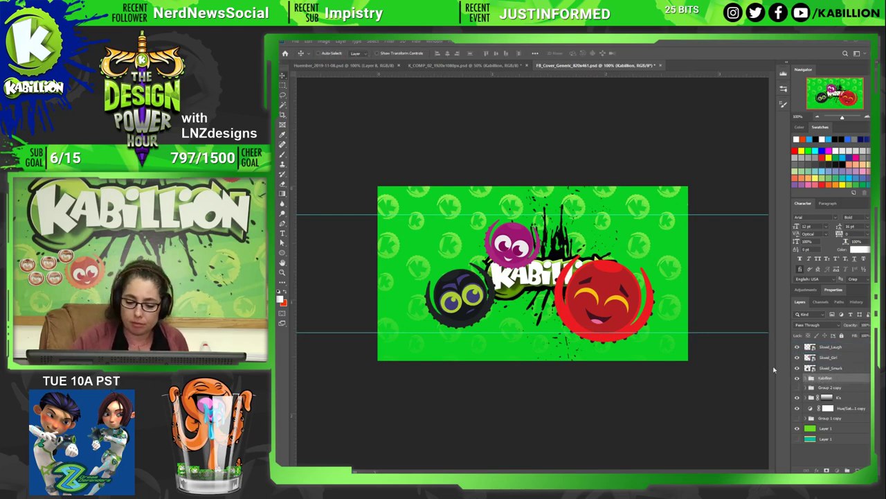
pyautogui.click(797, 368)
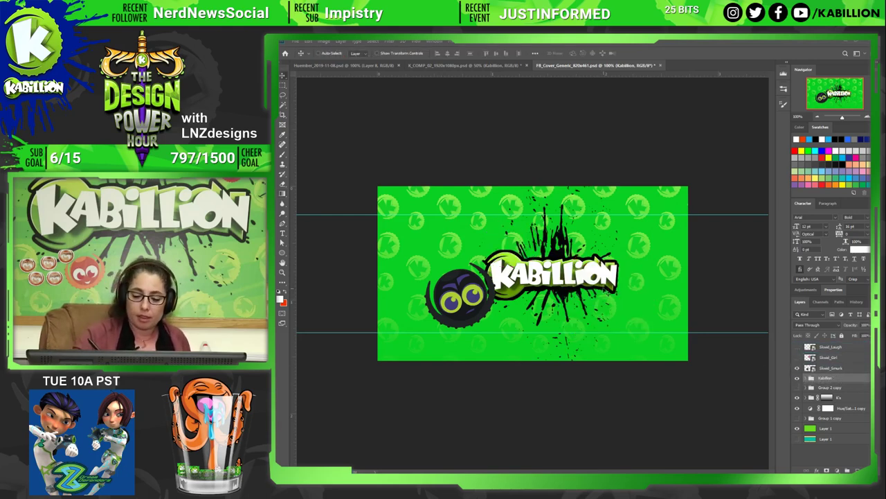
pyautogui.click(797, 367)
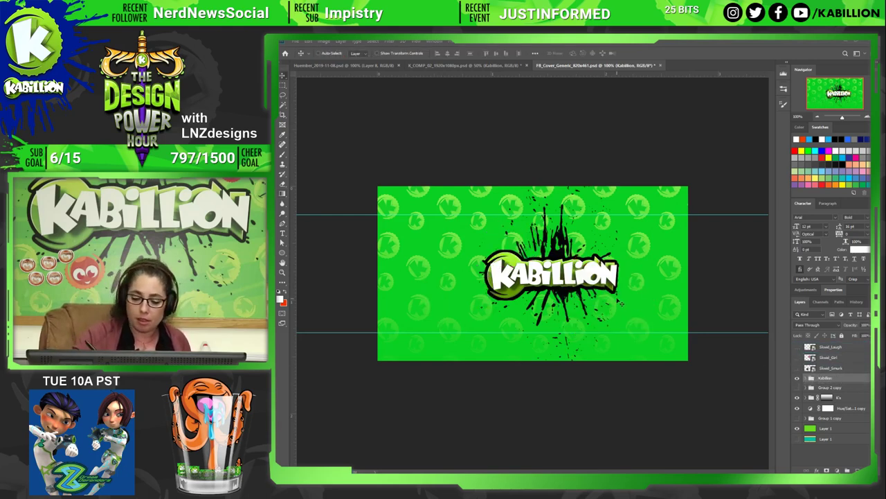
pyautogui.moveTo(616, 298); pyautogui.dragTo(599, 299)
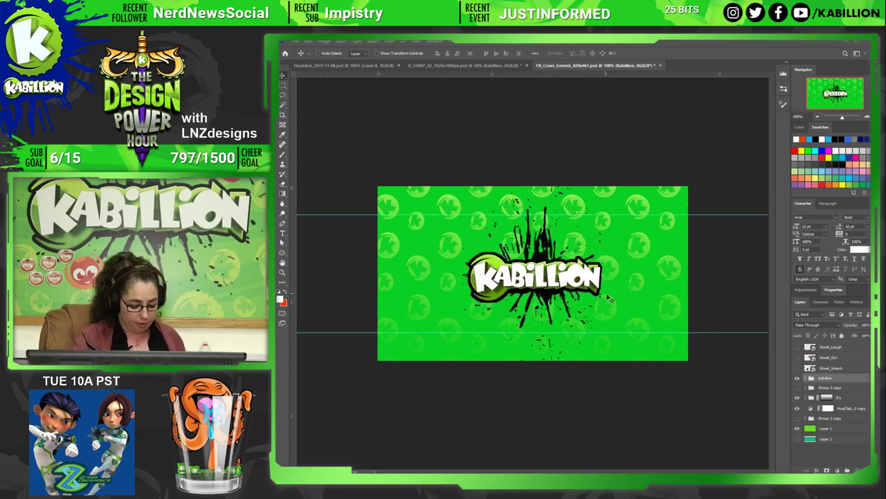
# Scale the Kabillion logo about its centre to roughly 135%, then zoom back in.
pyautogui.hotkey('ctrl', 't')
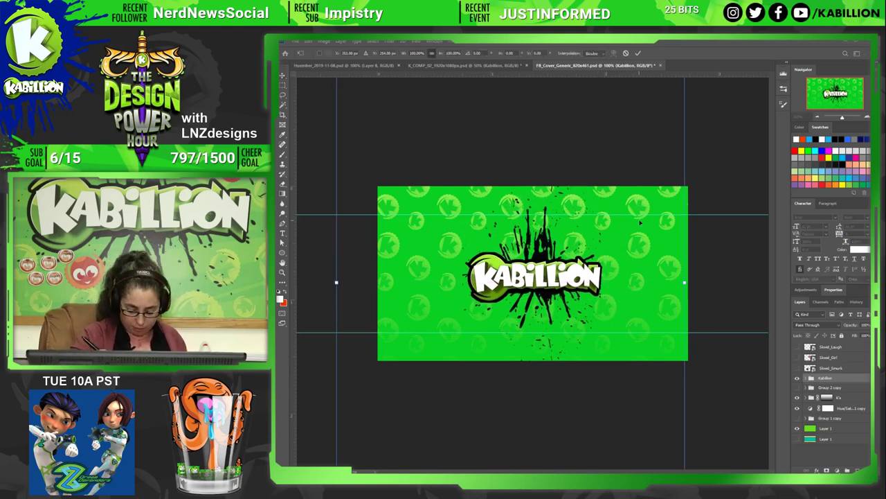
pyautogui.hotkey('ctrl', '-')
pyautogui.hotkey('ctrl', '-')
pyautogui.hotkey('ctrl', '-')
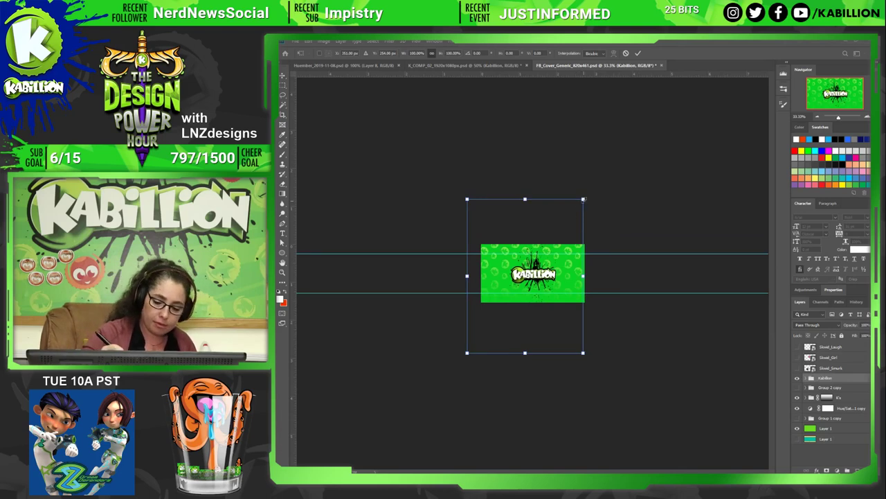
pyautogui.moveTo(583, 205); pyautogui.dragTo(621, 155)
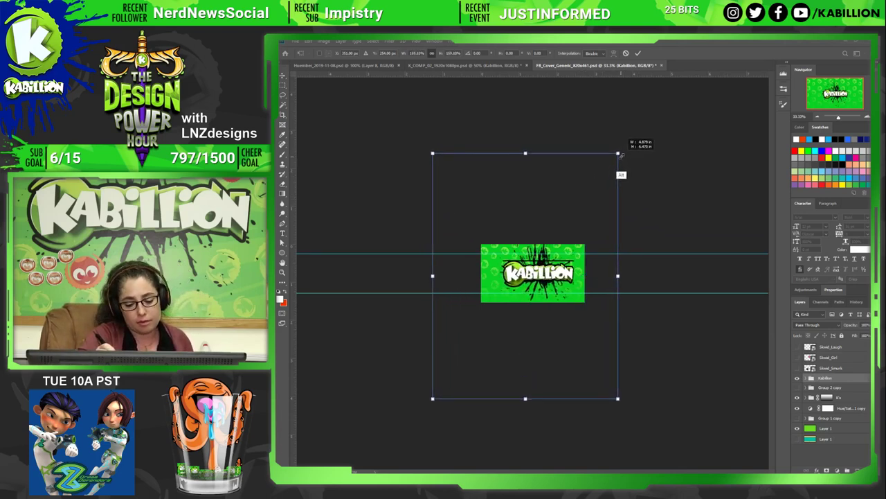
pyautogui.moveTo(621, 155)
pyautogui.mouseDown()
pyautogui.moveTo(571, 226)
pyautogui.moveTo(603, 171)
pyautogui.mouseUp()
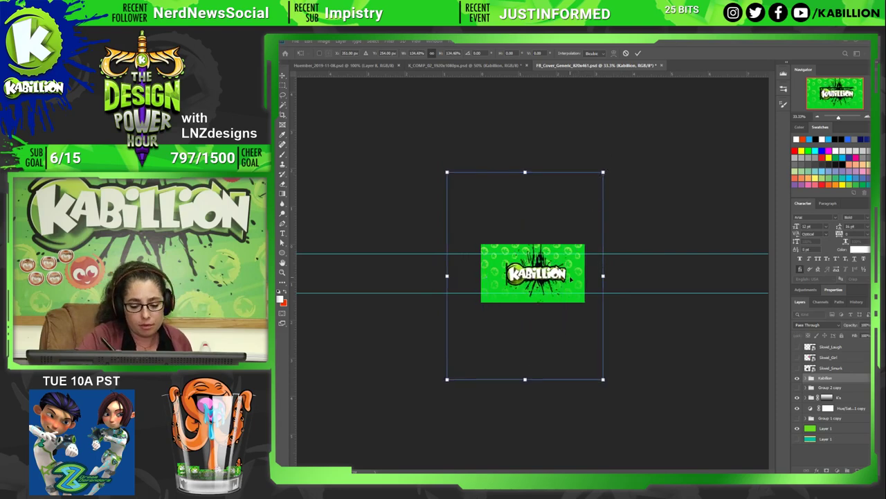
pyautogui.moveTo(571, 277); pyautogui.dragTo(566, 284)
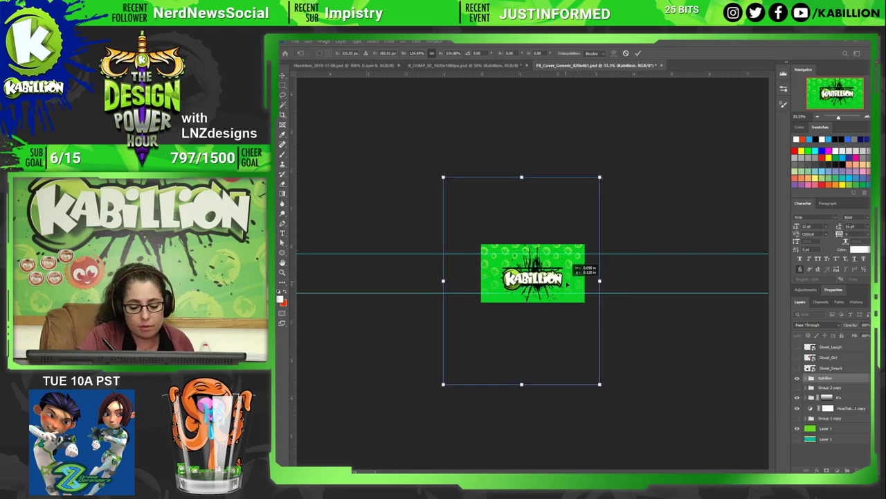
pyautogui.press('Return')
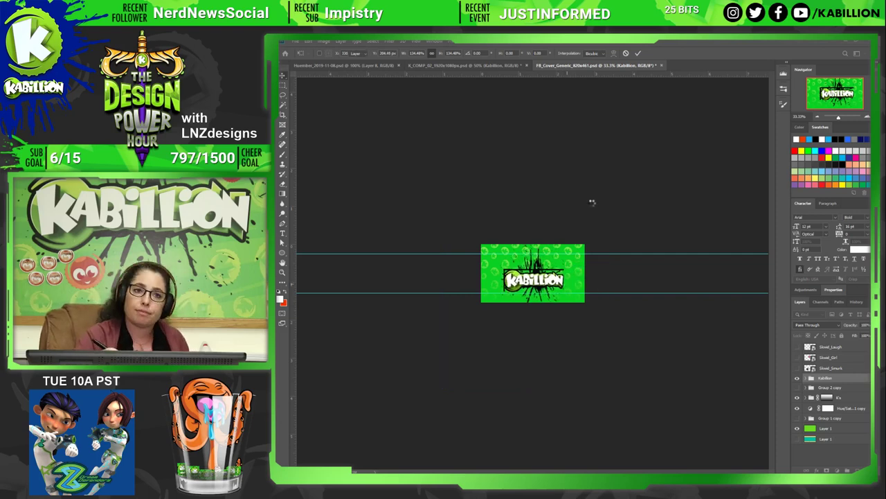
pyautogui.hotkey('ctrl', '+')
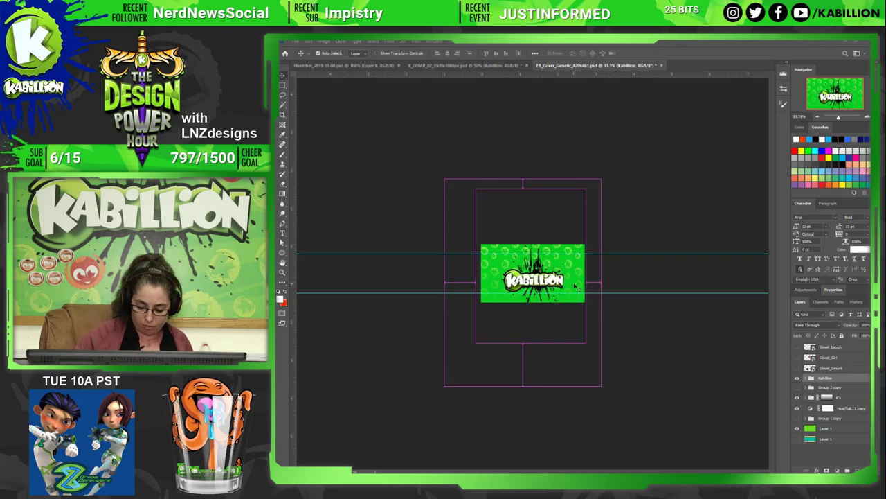
pyautogui.hotkey('ctrl', '+')
pyautogui.hotkey('ctrl', '+')
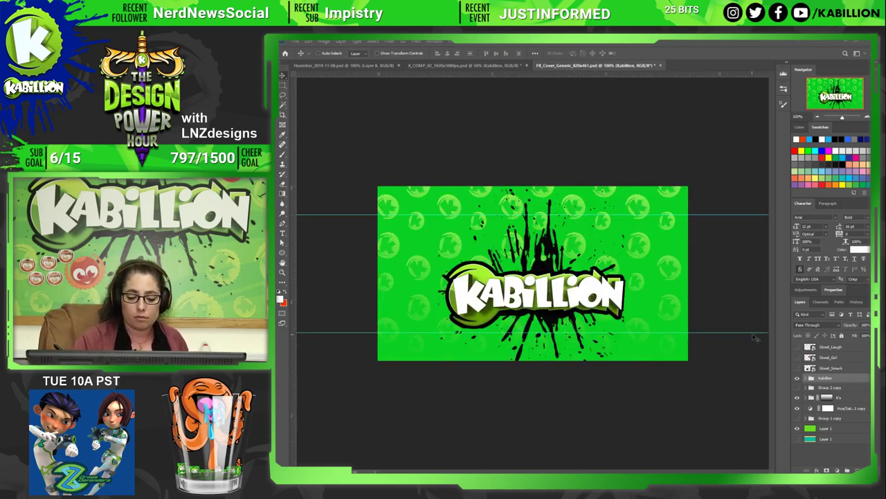
# Show Skwid_Smirk, shrink it and place it at the cover's upper left.
pyautogui.click(811, 368)
pyautogui.click(797, 369)
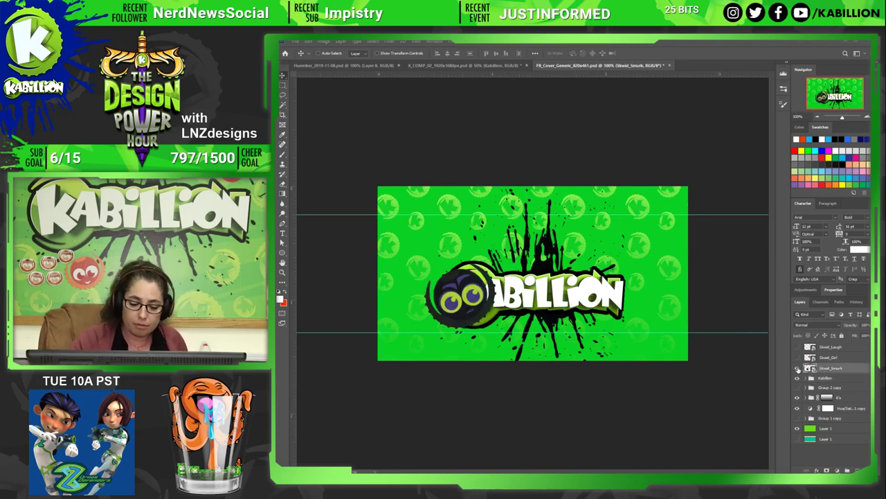
pyautogui.moveTo(484, 315); pyautogui.dragTo(463, 265)
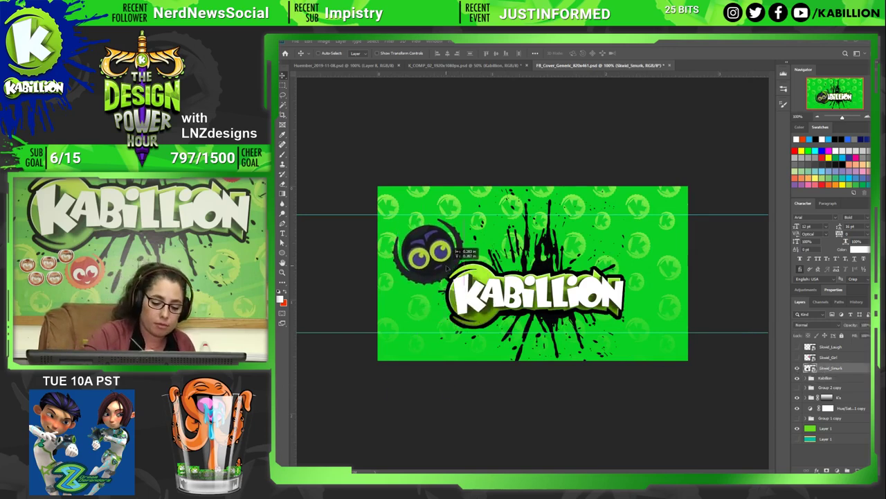
pyautogui.hotkey('ctrl', 't')
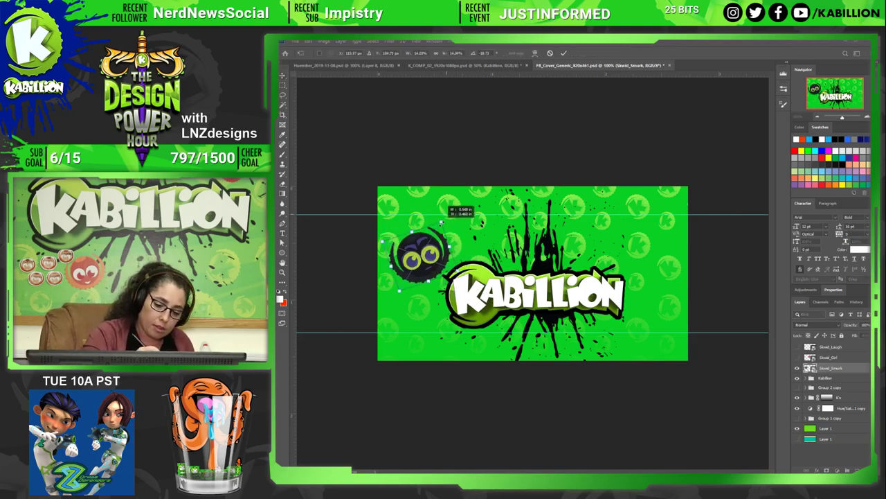
pyautogui.moveTo(460, 212); pyautogui.dragTo(443, 231)
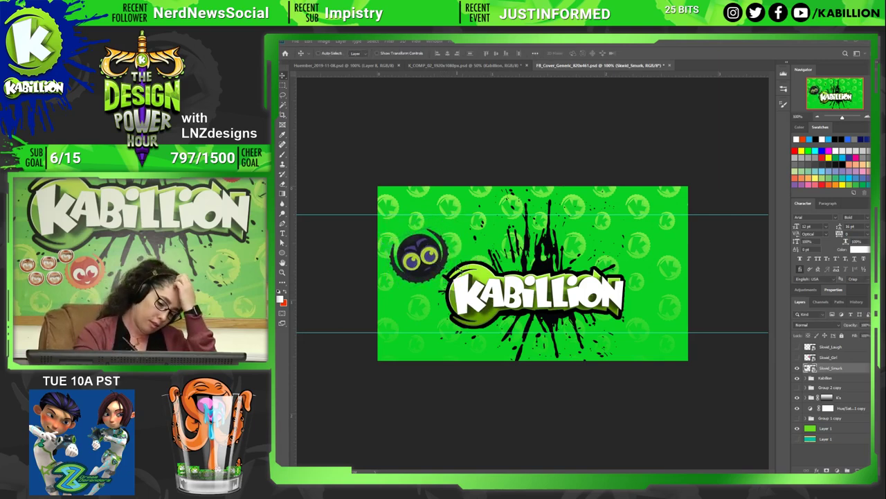
pyautogui.moveTo(452, 264); pyautogui.dragTo(540, 239)
pyautogui.press('Return')
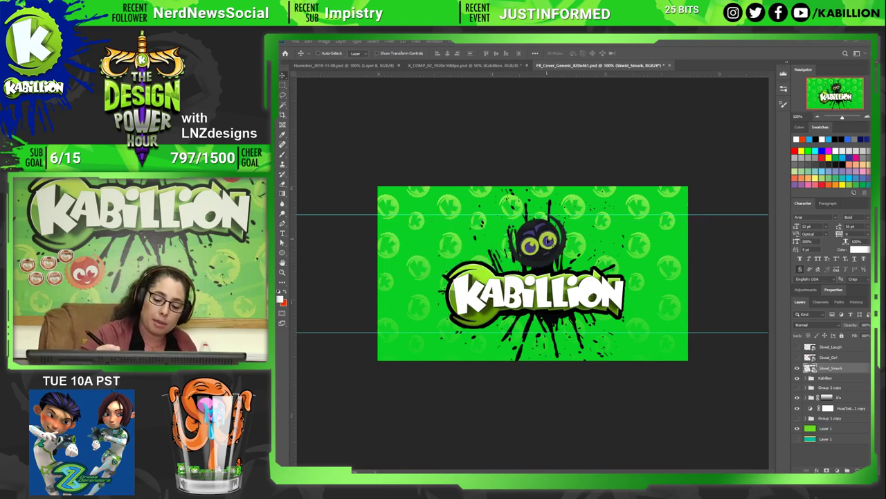
pyautogui.moveTo(552, 246); pyautogui.dragTo(431, 256)
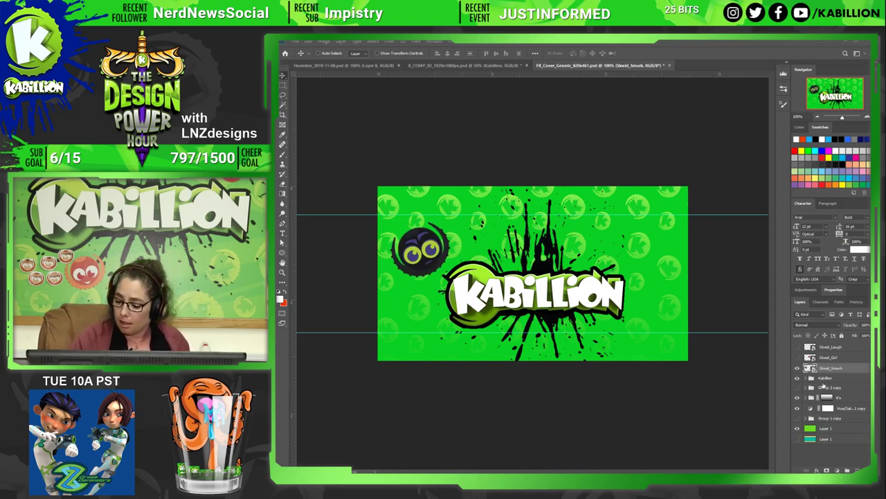
# Show Skwid_Girl, shrink it and place it at the cover's upper right.
pyautogui.click(797, 357)
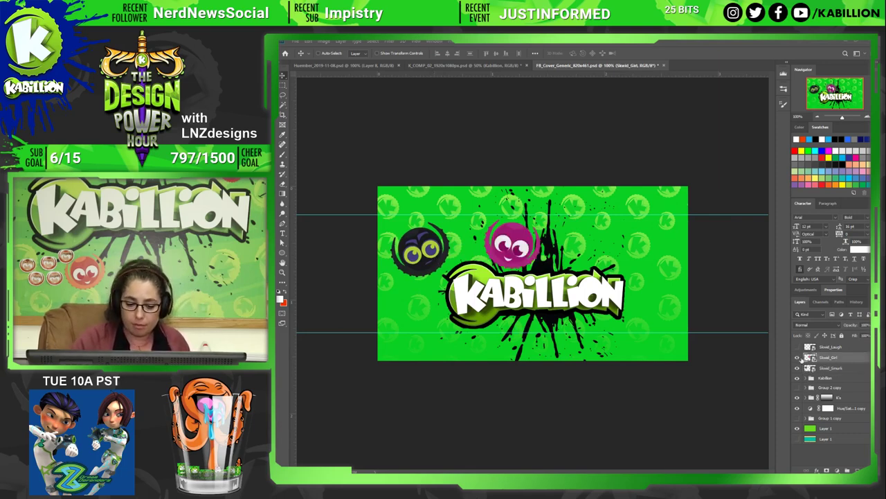
pyautogui.moveTo(509, 246); pyautogui.dragTo(651, 246)
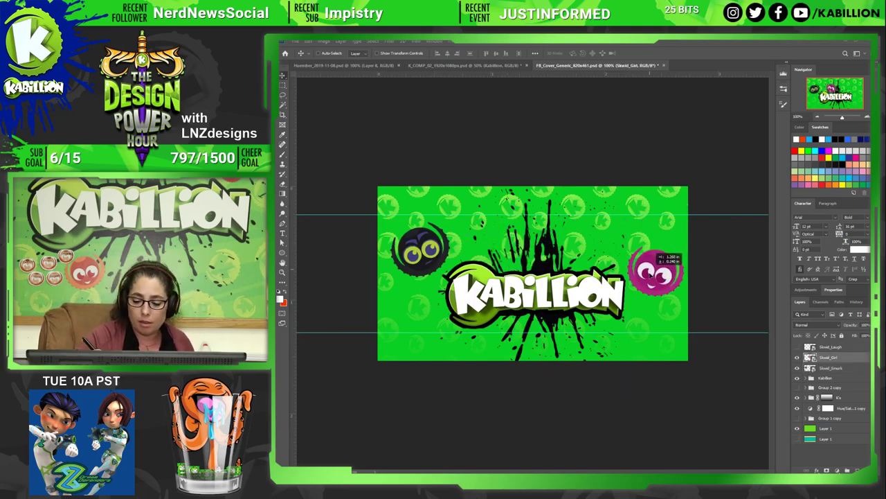
pyautogui.hotkey('ctrl', 't')
pyautogui.moveTo(683, 222); pyautogui.dragTo(649, 250)
pyautogui.press('Return')
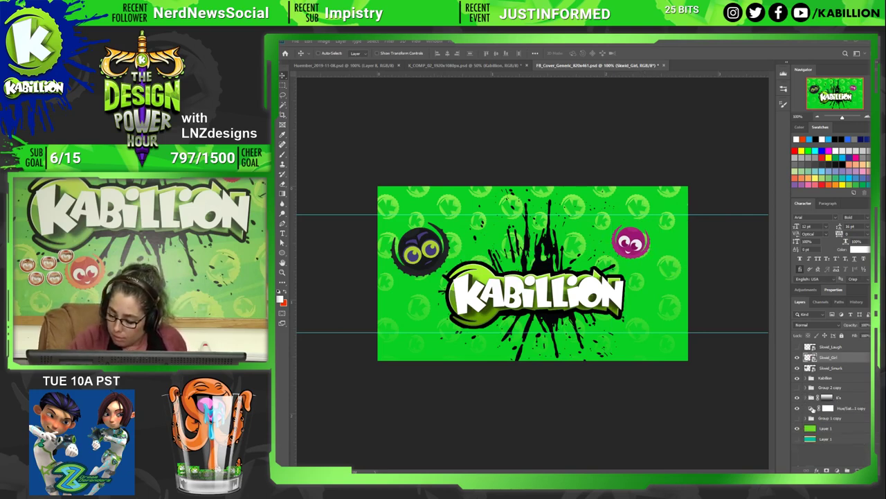
# Move a splatter layer out of the Kabillion group to sit below Skwid_Smirk.
pyautogui.click(806, 419)
pyautogui.click(810, 378)
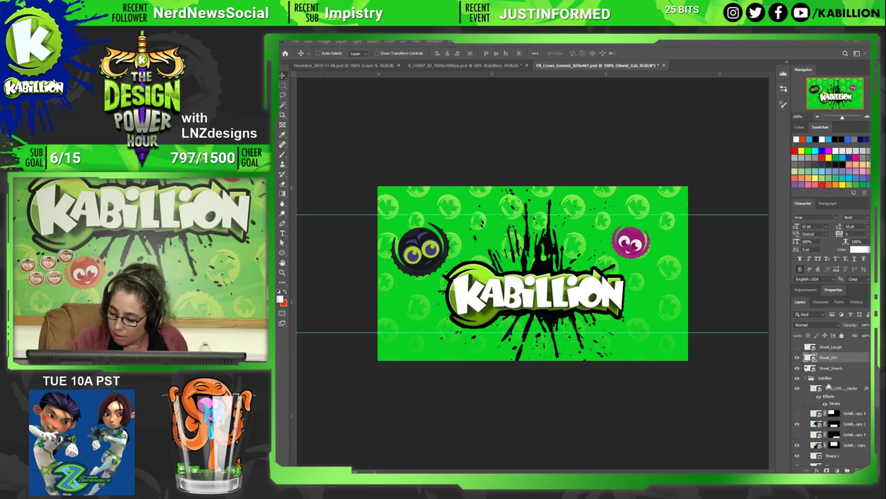
pyautogui.click(837, 415)
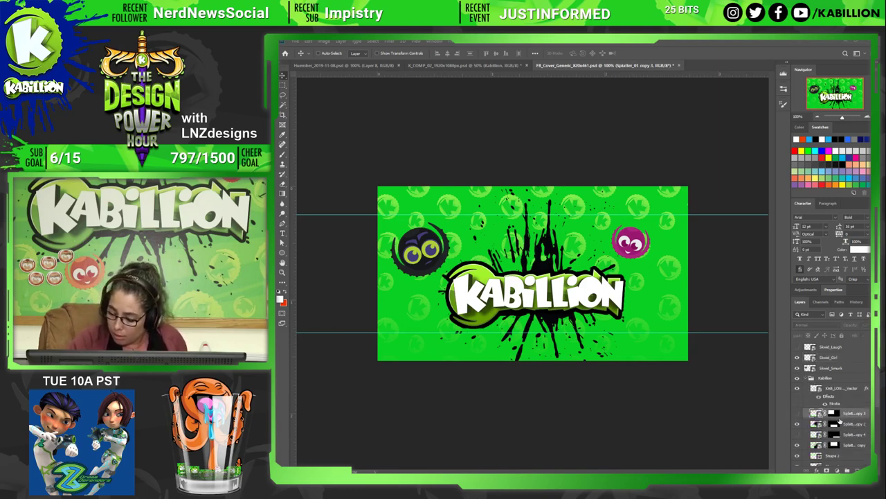
pyautogui.moveTo(855, 418); pyautogui.dragTo(839, 363)
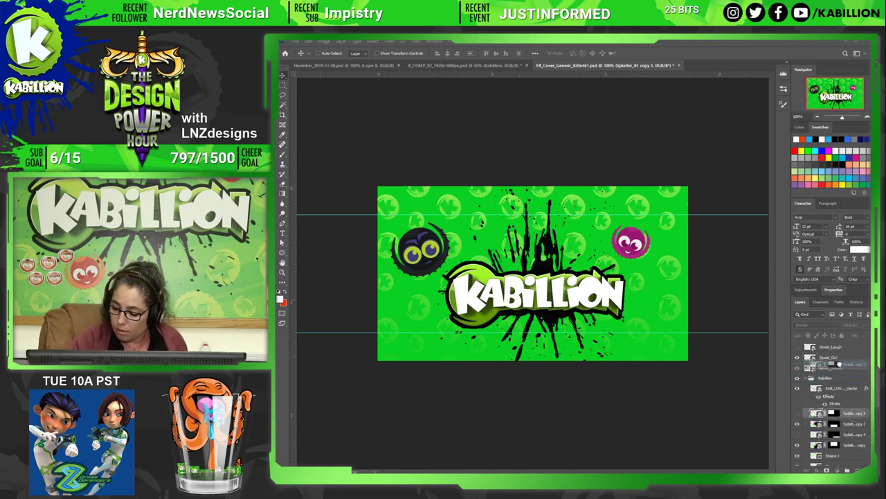
pyautogui.moveTo(839, 364); pyautogui.dragTo(828, 411)
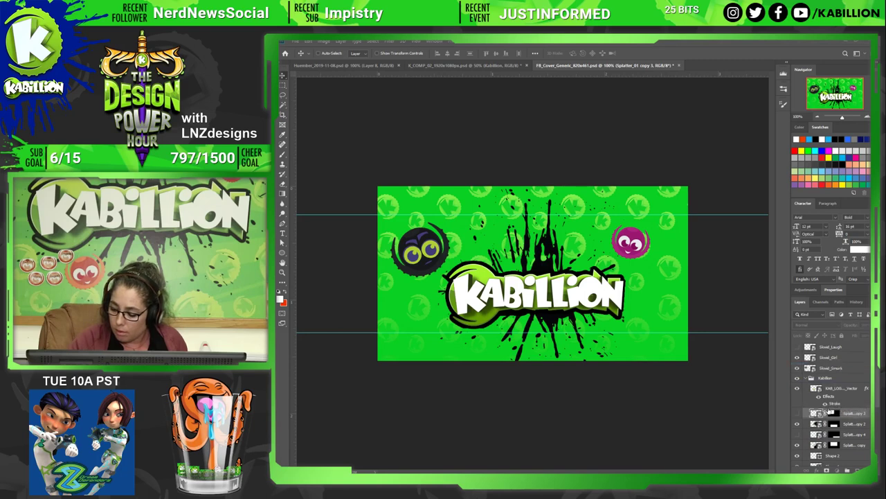
pyautogui.click(797, 414)
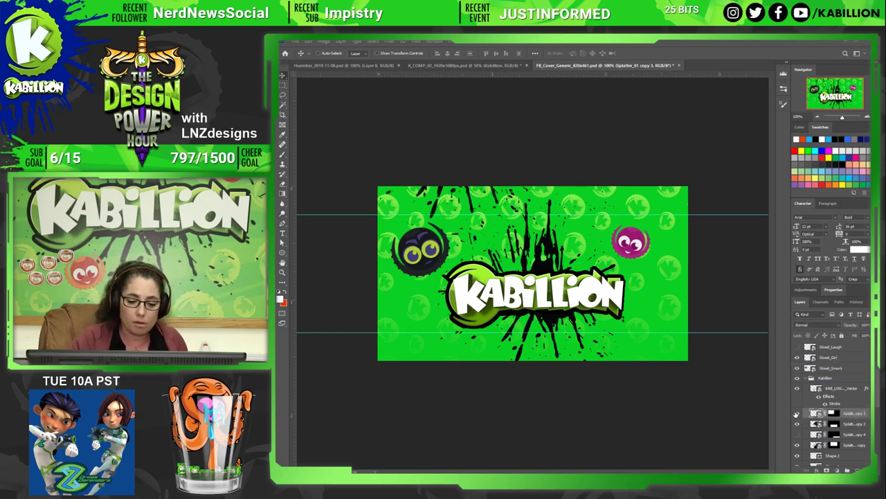
pyautogui.click(797, 414)
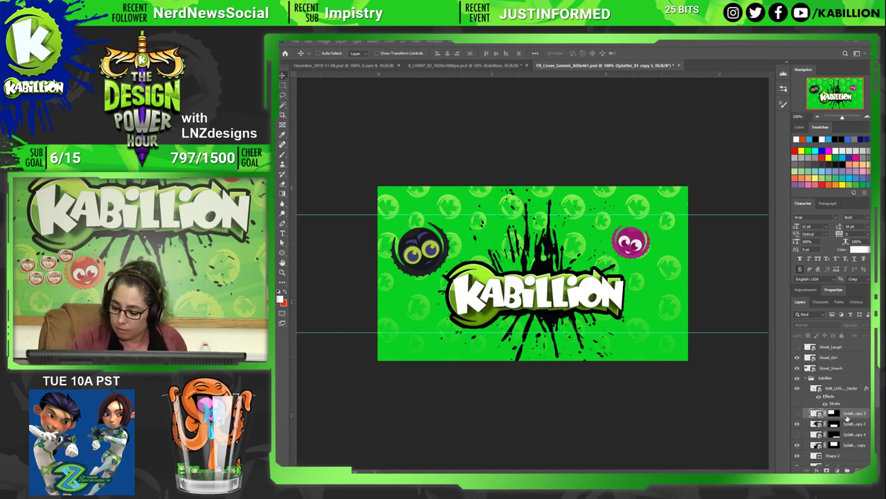
pyautogui.moveTo(849, 414); pyautogui.dragTo(812, 382)
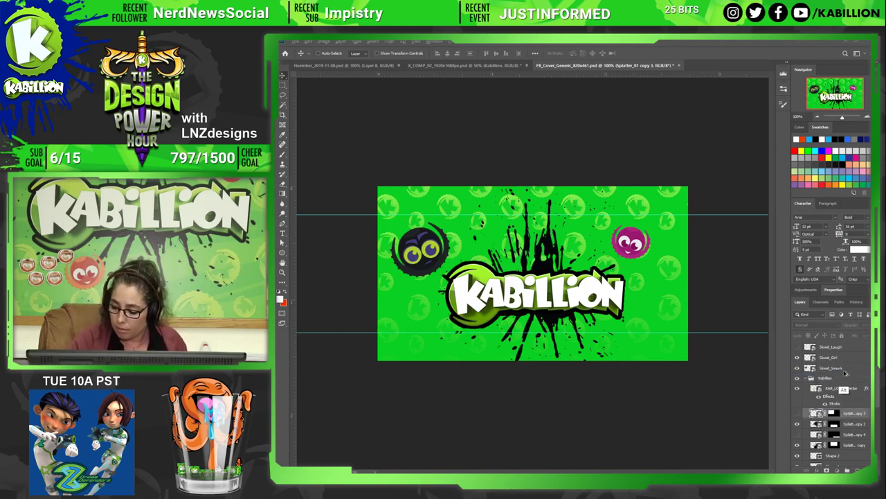
pyautogui.click(811, 389)
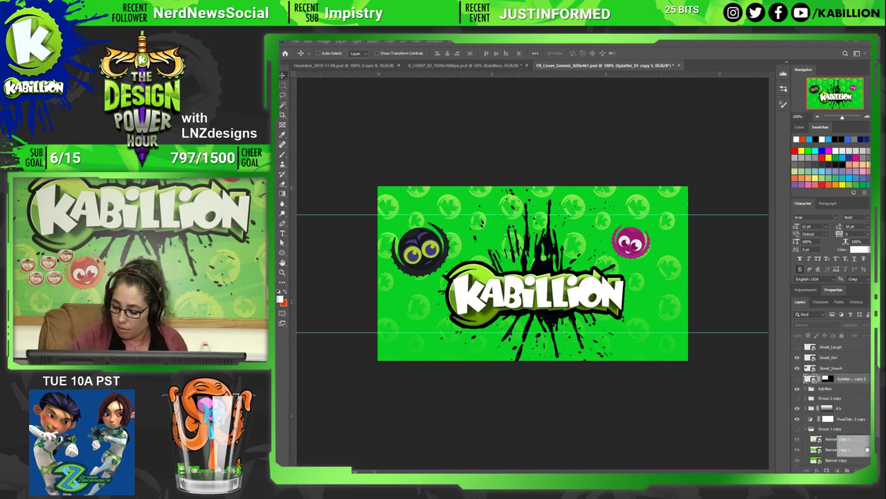
# Rotate and shrink the black splatter behind the dark Skwid face, then enlarge it slightly.
pyautogui.click(834, 380)
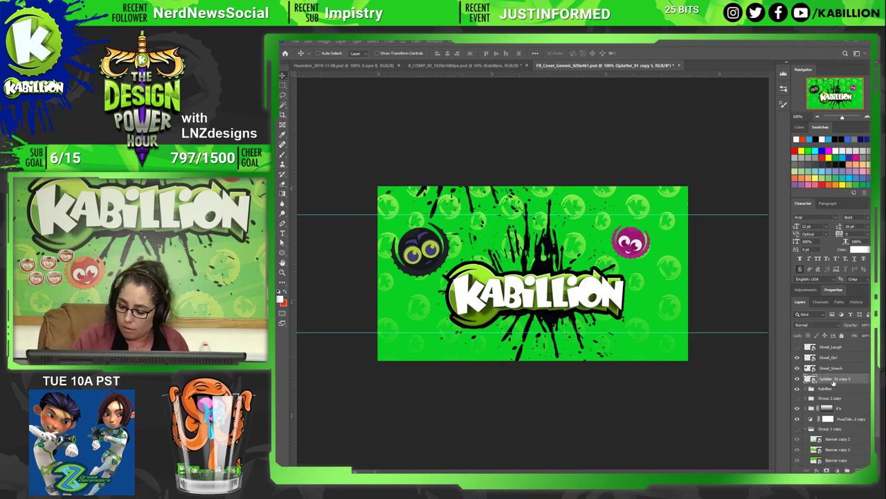
pyautogui.hotkey('ctrl', 't')
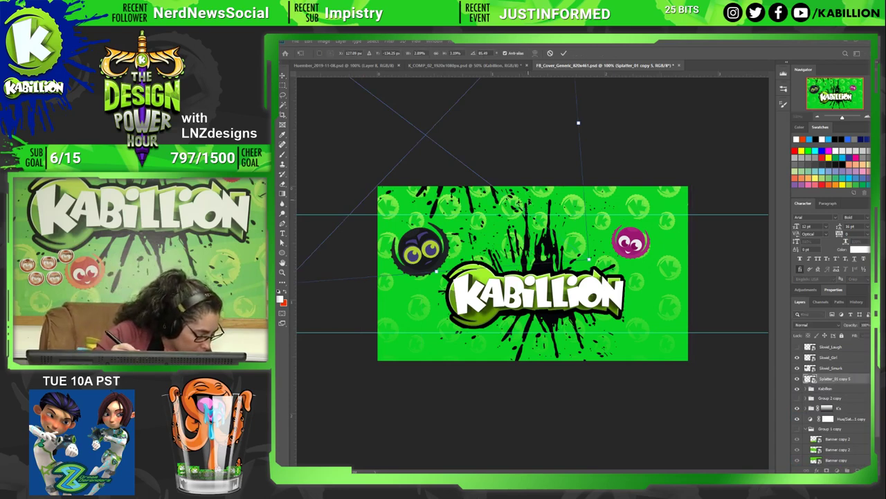
pyautogui.moveTo(525, 167); pyautogui.dragTo(507, 183)
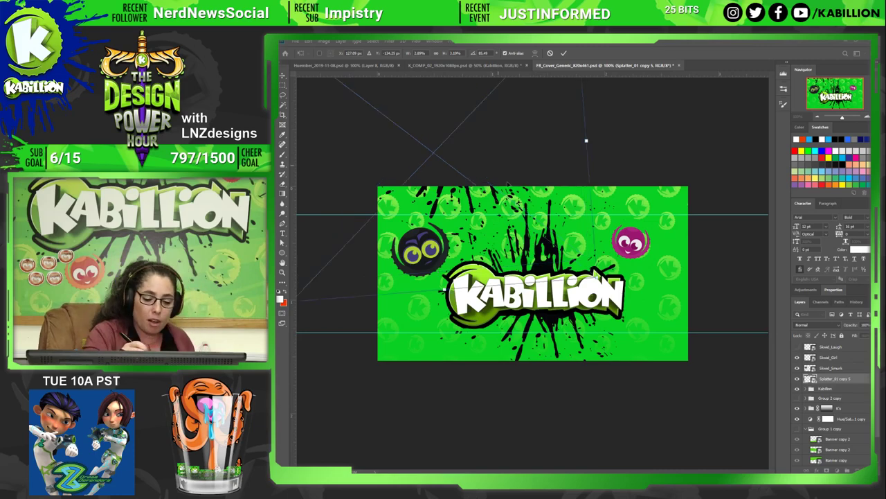
pyautogui.moveTo(632, 82)
pyautogui.mouseDown()
pyautogui.moveTo(446, 276)
pyautogui.moveTo(444, 247)
pyautogui.mouseUp()
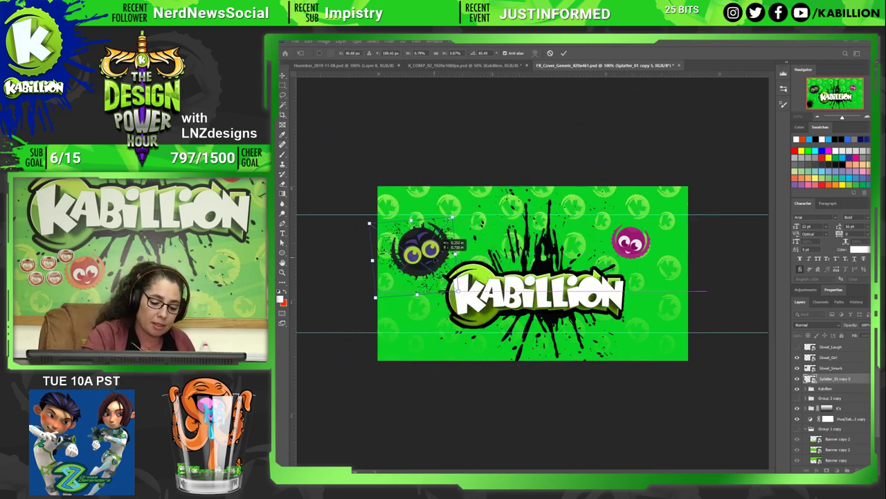
pyautogui.press('Return')
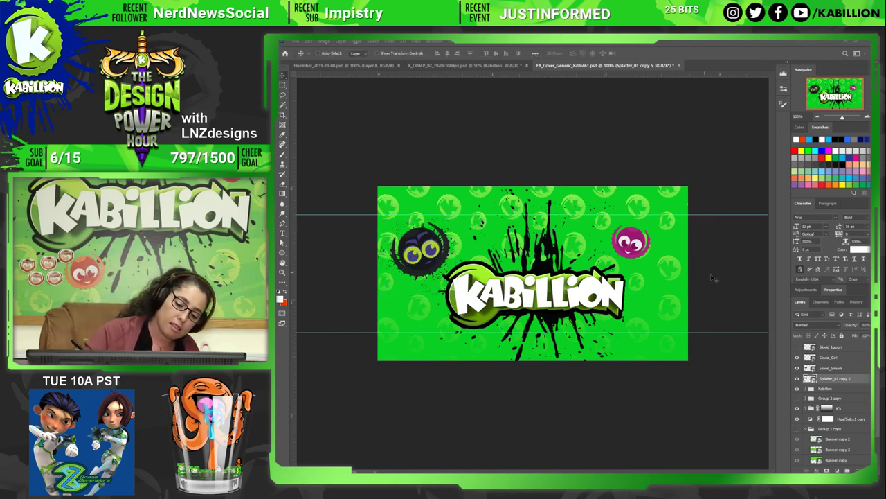
pyautogui.hotkey('ctrl', 't')
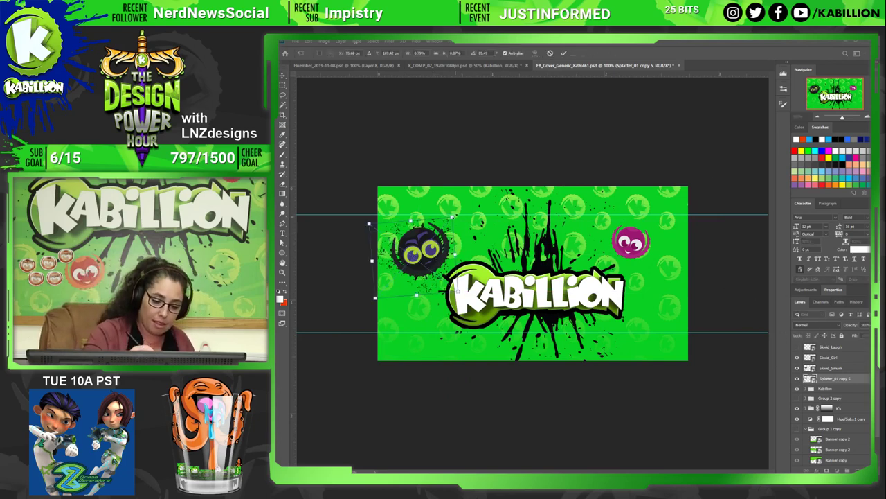
pyautogui.moveTo(452, 216); pyautogui.dragTo(460, 208)
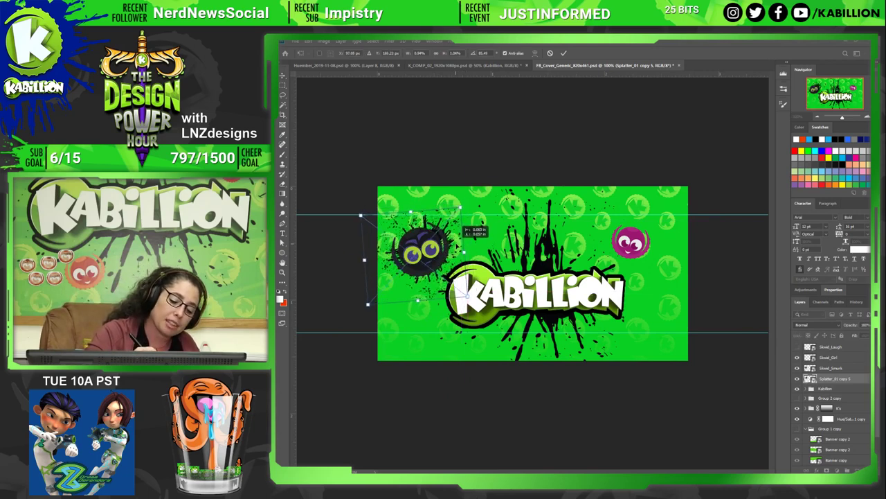
pyautogui.press('Return')
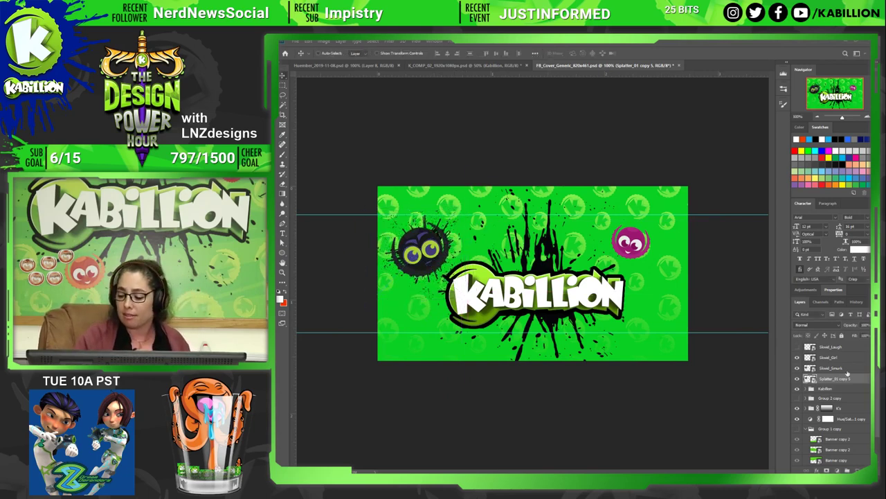
# Try the Screen blend mode on the dark Skwid's splatter, then switch it to Multiply.
pyautogui.click(810, 324)
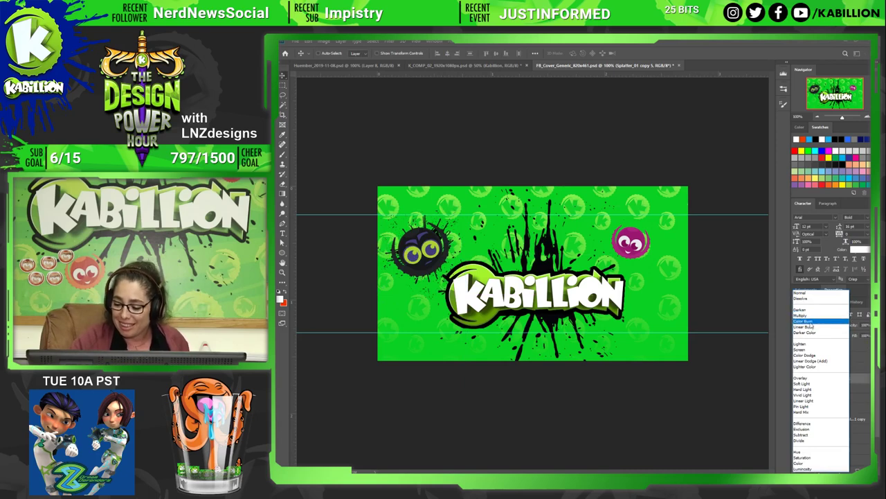
pyautogui.click(807, 349)
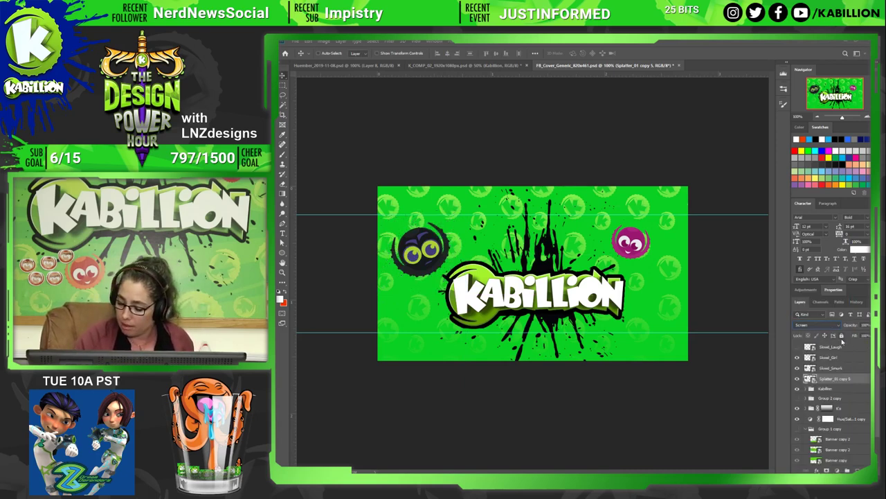
pyautogui.click(840, 329)
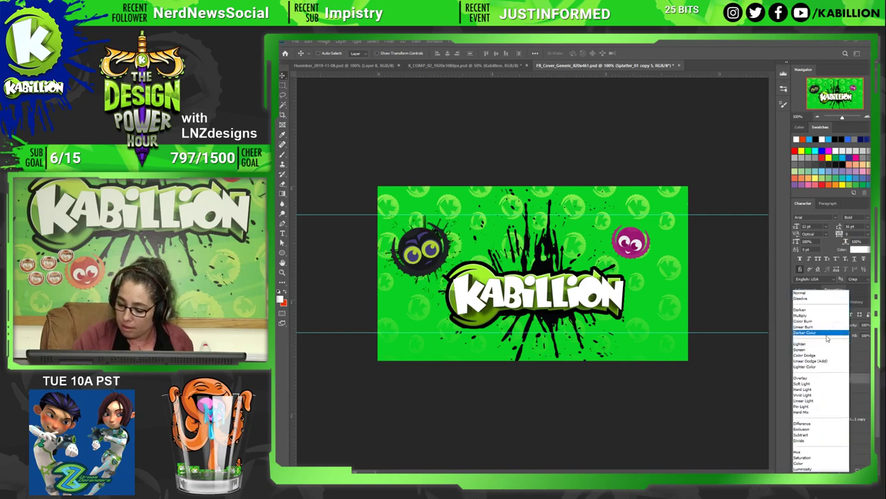
pyautogui.click(822, 317)
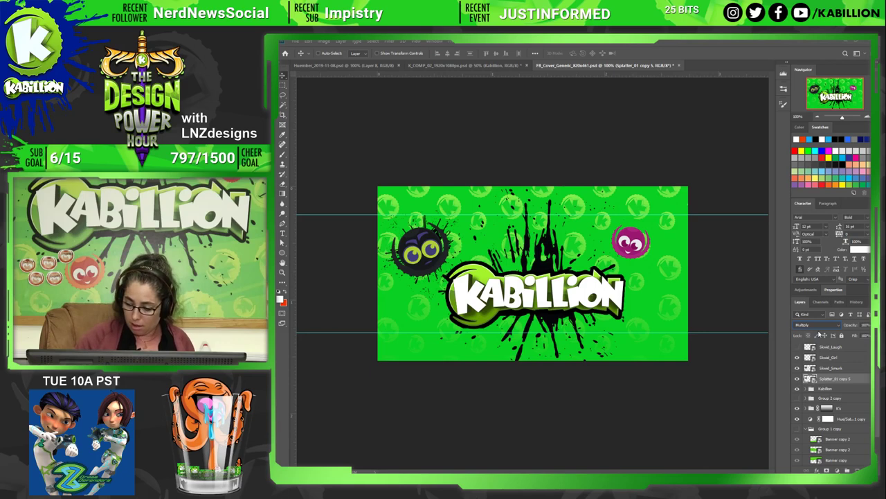
pyautogui.hotkey('ctrl', '+')
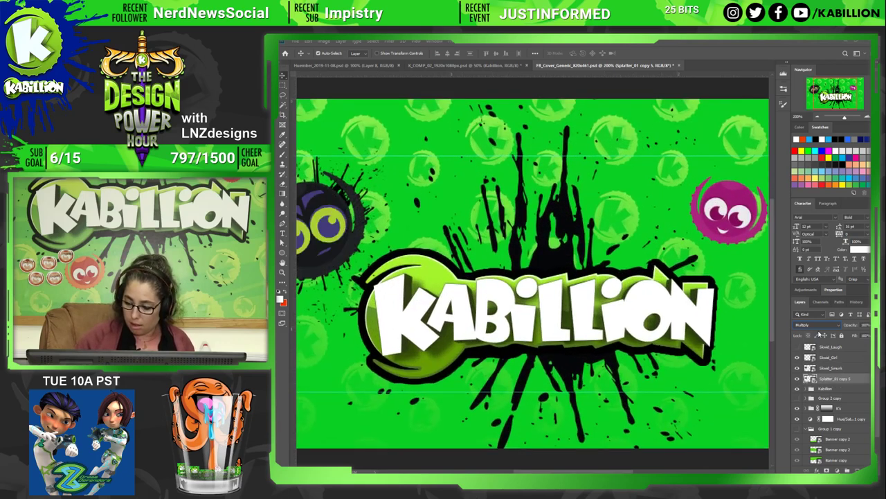
# Zoom in, compare Color Dodge, and settle the splatter on Multiply.
pyautogui.click(820, 325)
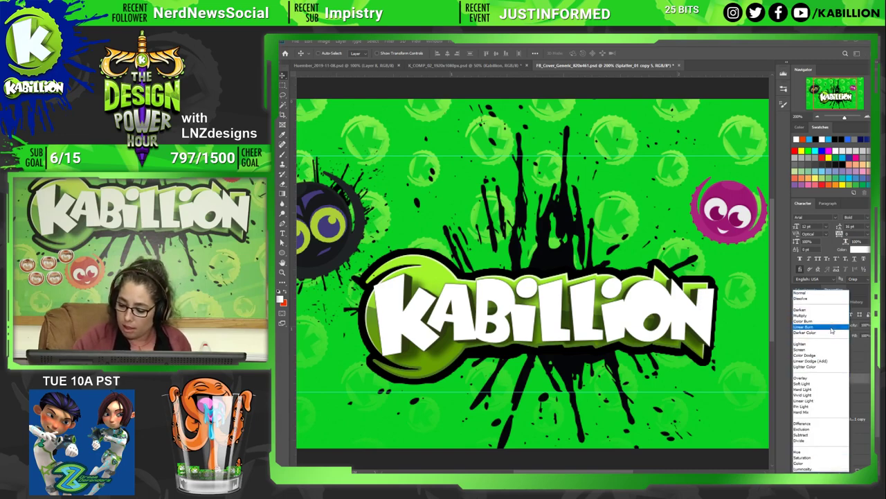
pyautogui.click(823, 317)
pyautogui.hotkey('ctrl', '+')
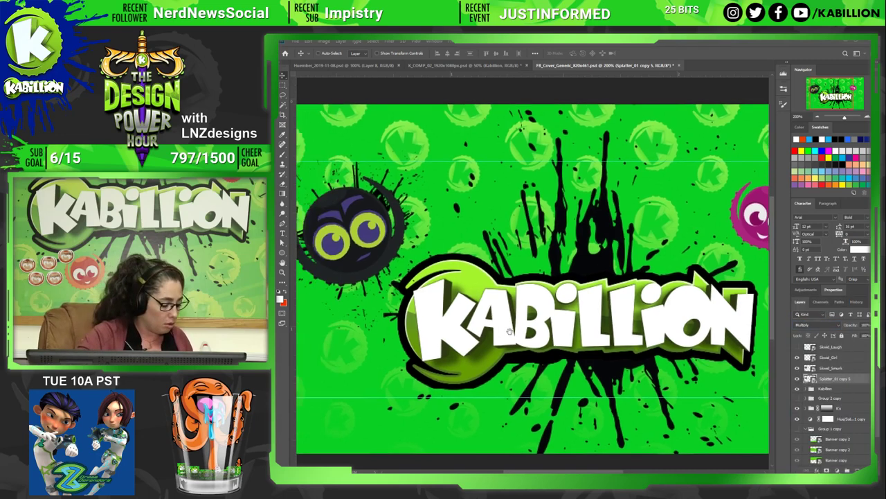
pyautogui.hotkey('ctrl', '+')
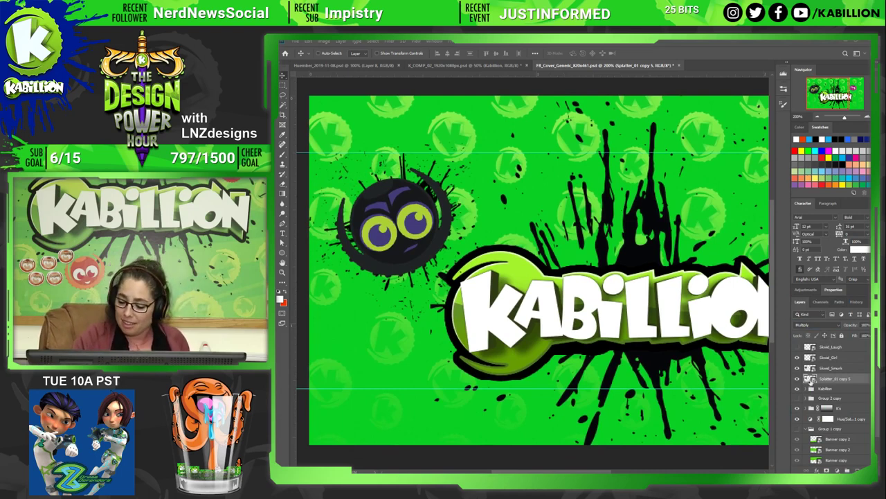
pyautogui.click(817, 324)
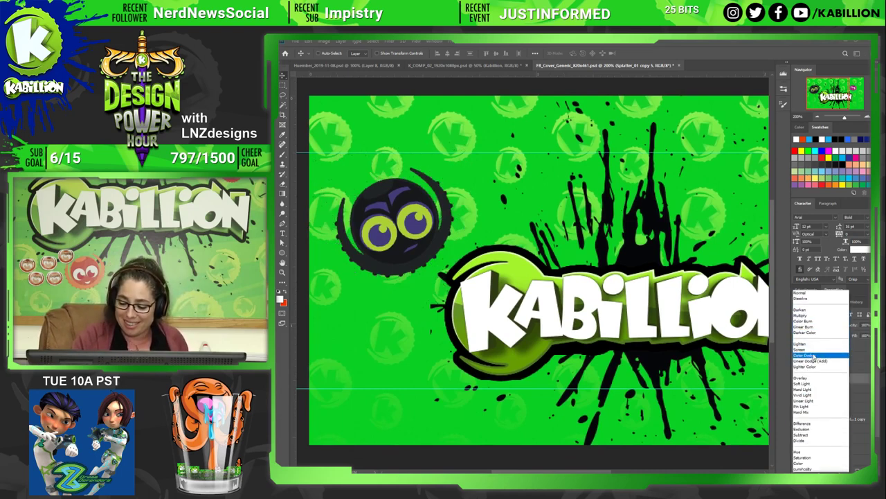
pyautogui.click(807, 355)
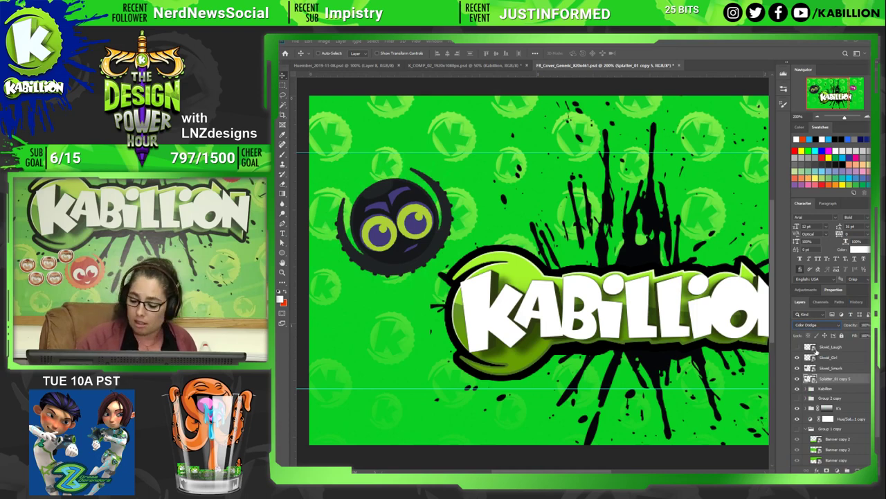
pyautogui.click(817, 324)
pyautogui.click(816, 315)
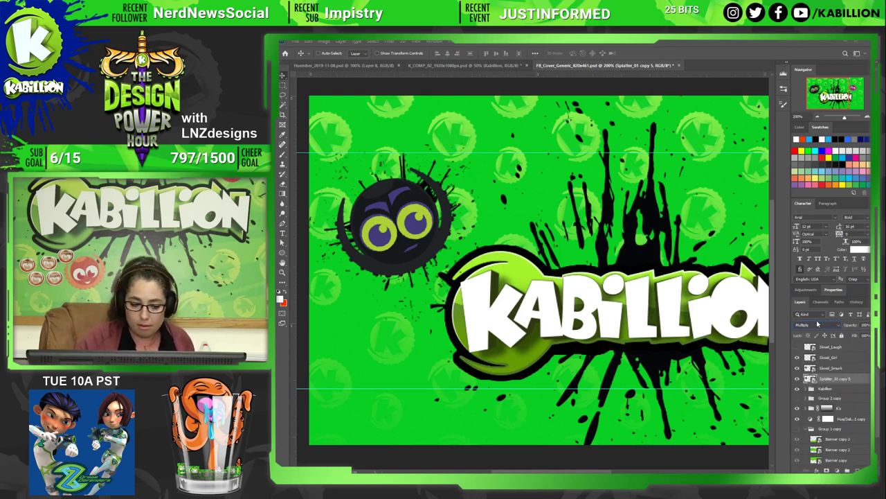
# Give the splatter layer a Color Overlay in a light green, lightened from the sampled canvas green.
pyautogui.doubleClick(857, 379)
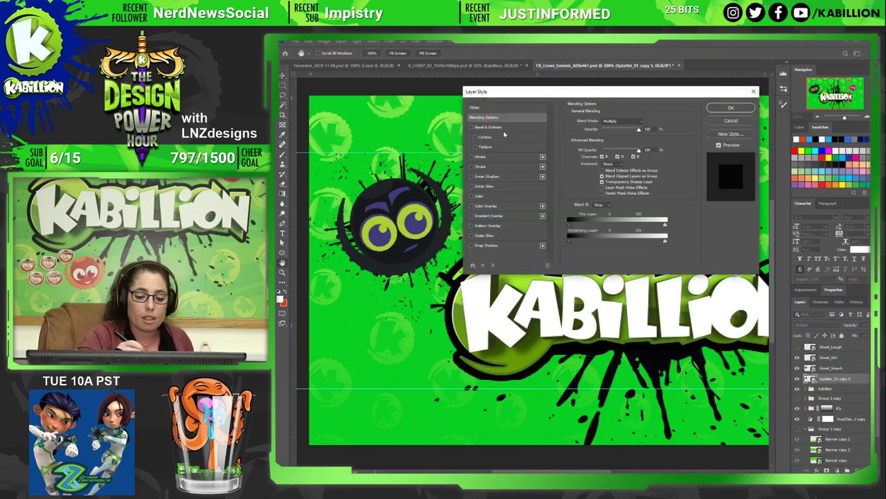
pyautogui.click(497, 207)
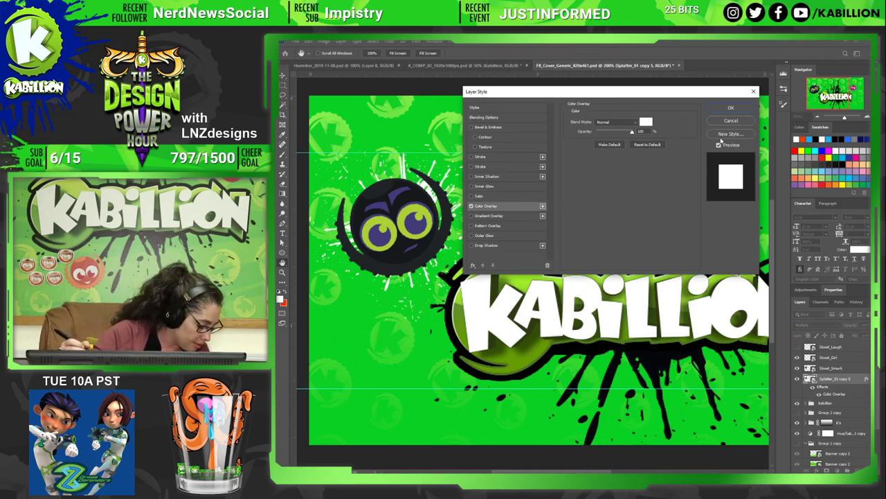
pyautogui.click(646, 123)
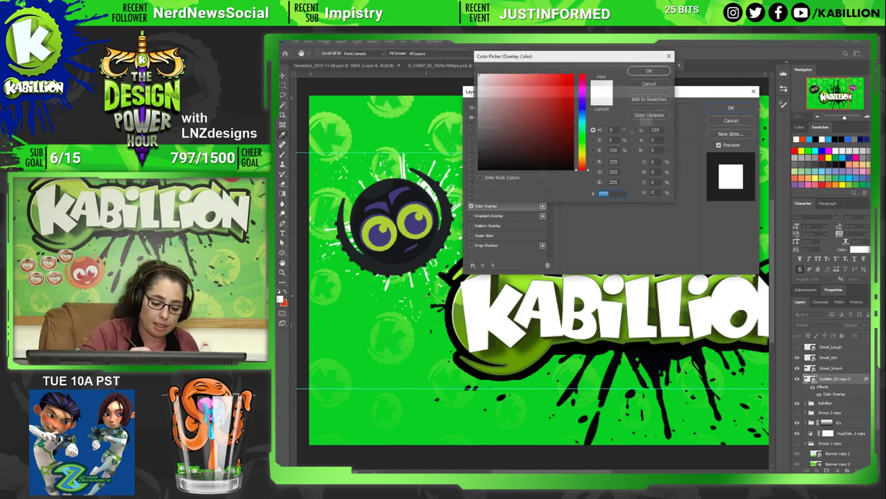
pyautogui.click(410, 324)
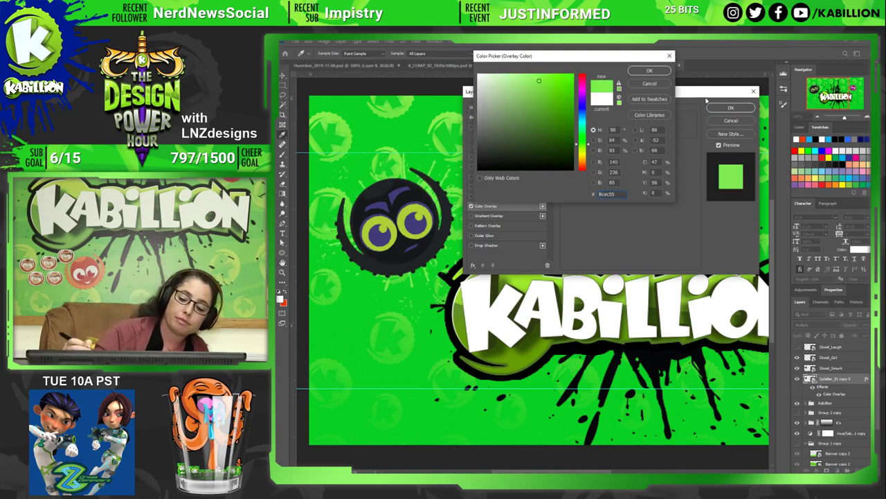
pyautogui.click(532, 77)
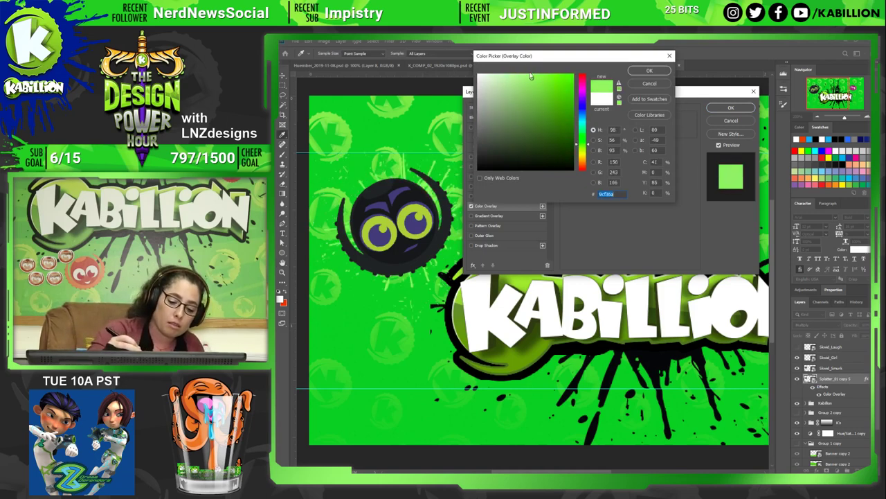
pyautogui.moveTo(530, 77); pyautogui.dragTo(521, 75)
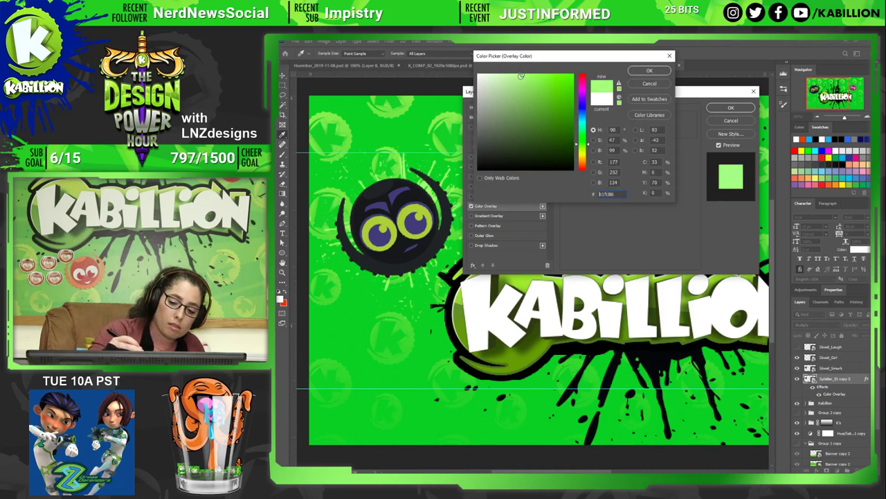
pyautogui.click(649, 70)
pyautogui.click(730, 107)
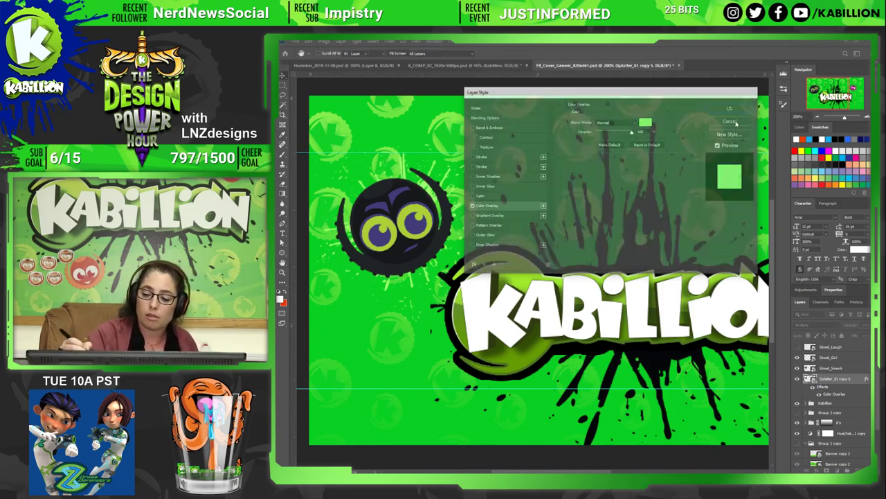
pyautogui.hotkey('ctrl', '-')
pyautogui.hotkey('ctrl', '-')
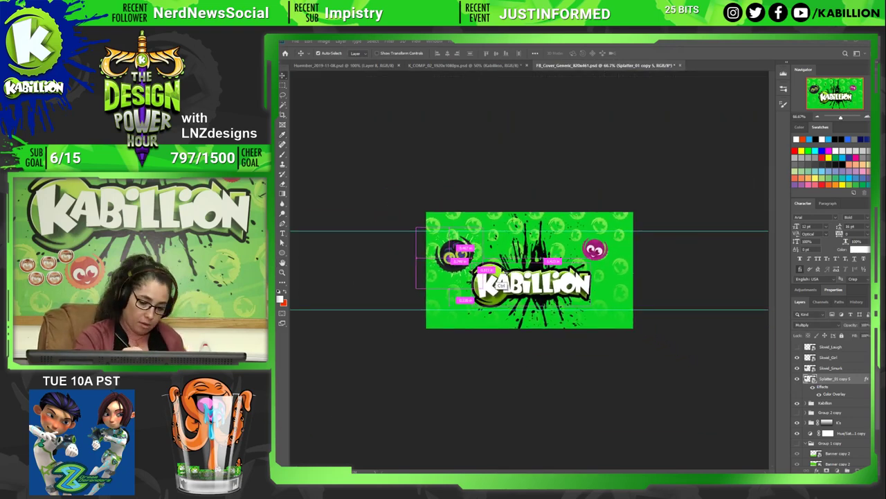
# Scale the light-green splatter to frame the dark Skwid_Smurk character.
pyautogui.hotkey('ctrl', 't')
pyautogui.moveTo(481, 226); pyautogui.dragTo(492, 254)
pyautogui.press('Return')
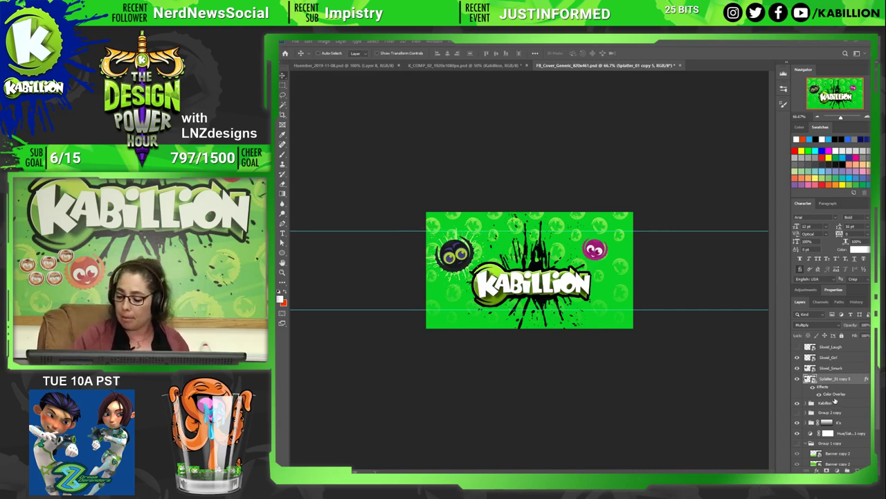
pyautogui.click(867, 379)
pyautogui.press('b')
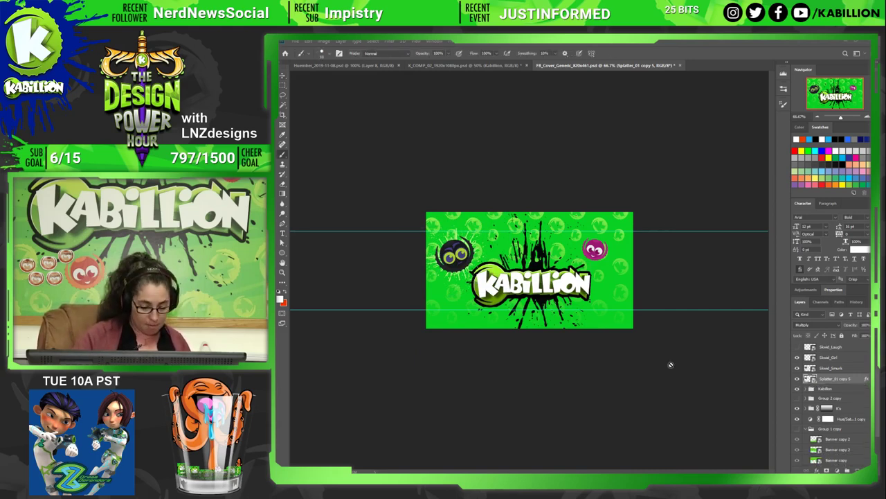
pyautogui.press('v')
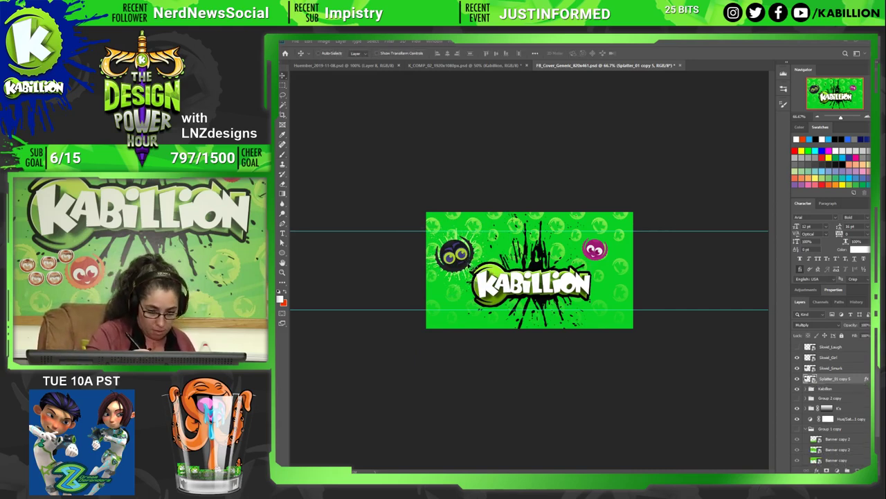
# Place a smaller copy, Splatter_01 copy 6, behind the pink Skwid_Girl, then reselect the left splatter.
pyautogui.keyDown('alt'); pyautogui.moveTo(465, 279); pyautogui.dragTo(611, 259); pyautogui.keyUp('alt')
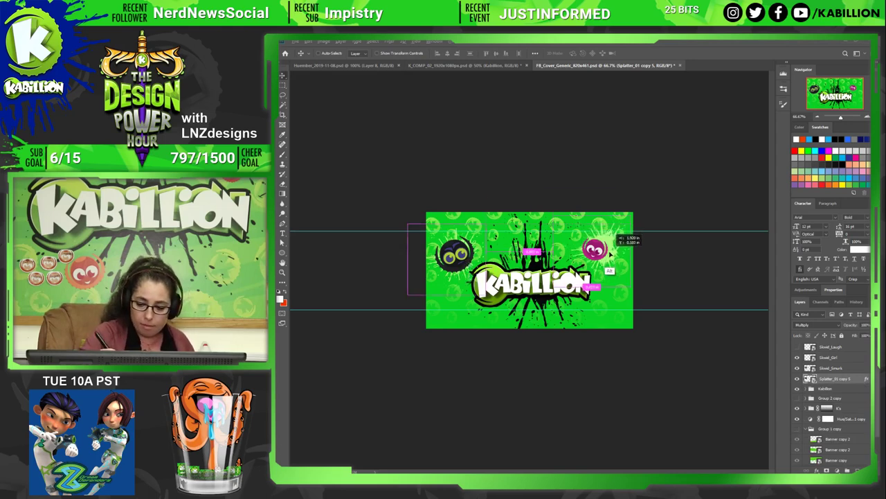
pyautogui.hotkey('ctrl', 't')
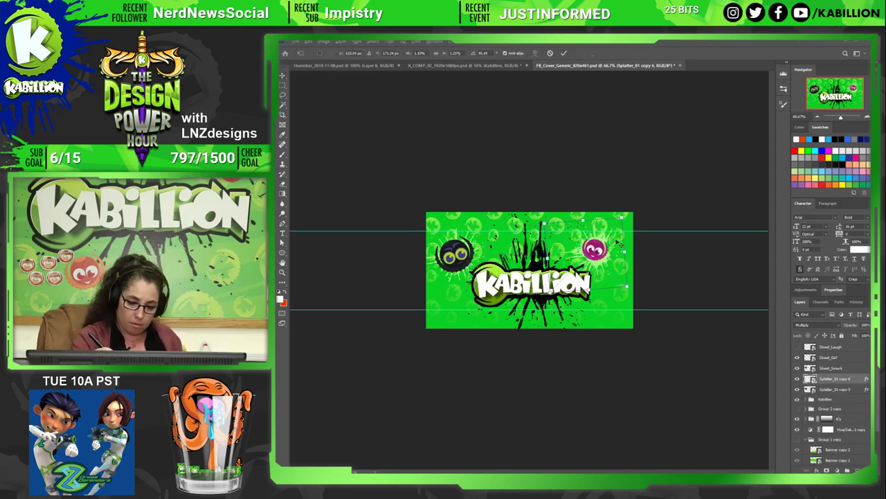
pyautogui.moveTo(622, 235)
pyautogui.mouseDown()
pyautogui.moveTo(609, 230)
pyautogui.moveTo(634, 229)
pyautogui.moveTo(612, 223)
pyautogui.moveTo(601, 258)
pyautogui.mouseUp()
pyautogui.press('Return')
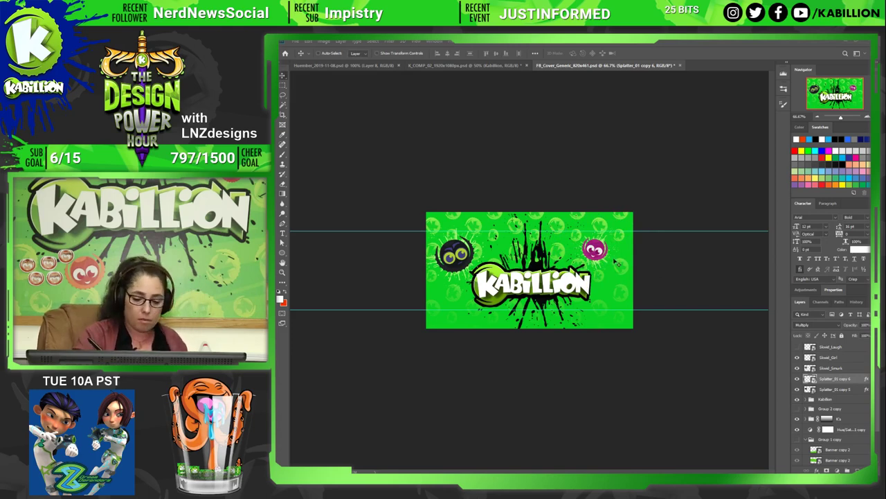
pyautogui.moveTo(617, 263); pyautogui.dragTo(606, 271)
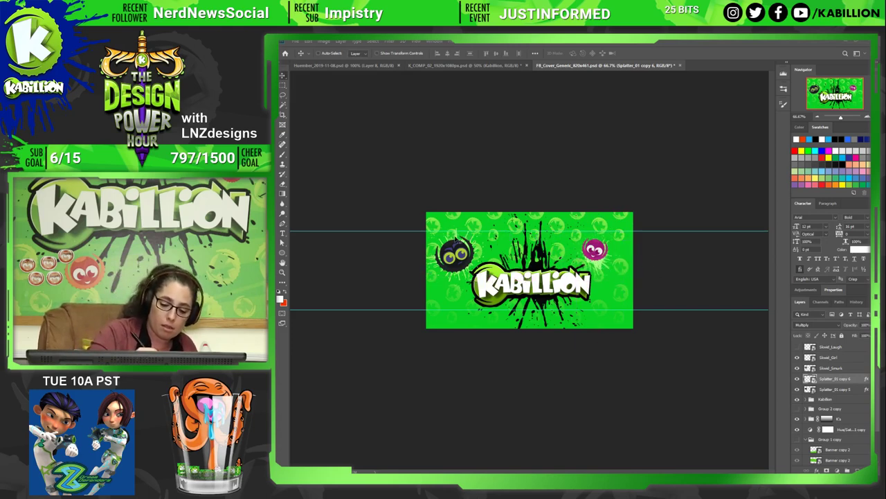
pyautogui.rightClick(457, 239)
pyautogui.click(491, 263)
# Nudge the left splatter behind the dark character and save FB_Cover_Generic_820x461.
pyautogui.moveTo(459, 242); pyautogui.dragTo(461, 245)
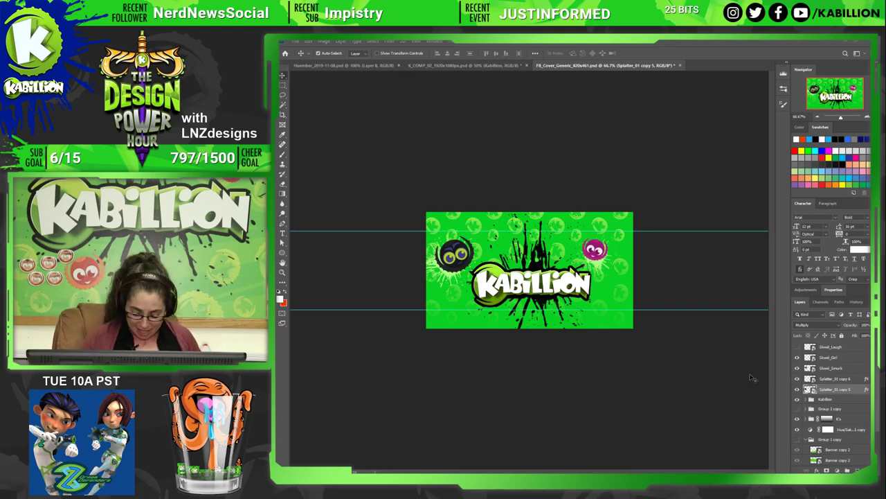
pyautogui.hotkey('ctrl', '0')
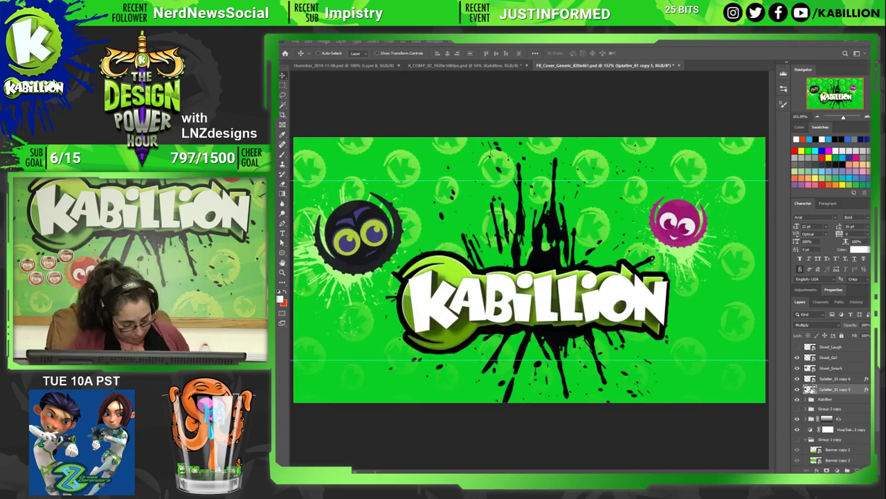
pyautogui.hotkey('ctrl', 's')
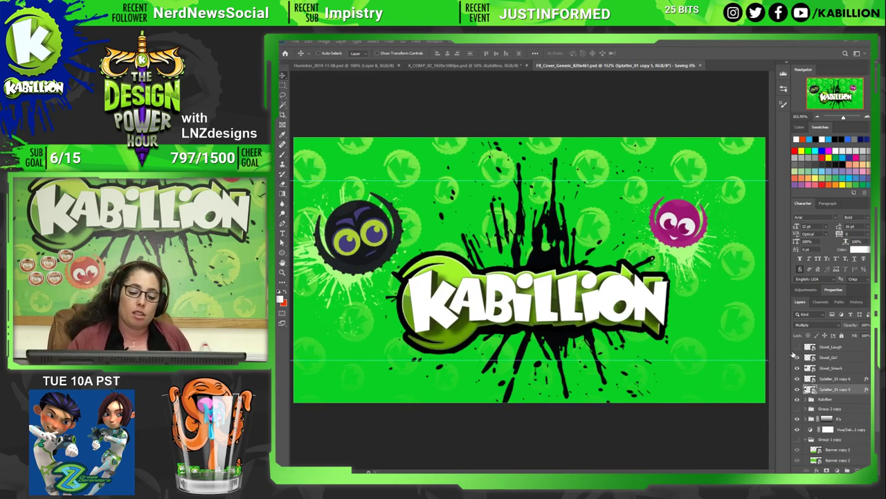
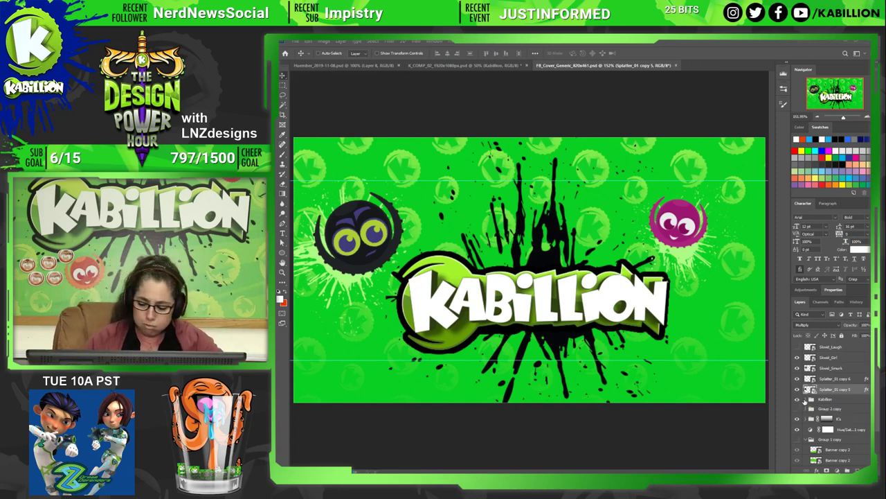
# Copy Splatter_01 copy 5's light-green Color Overlay onto the other splatter copies in the Kabillion group.
pyautogui.click(812, 400)
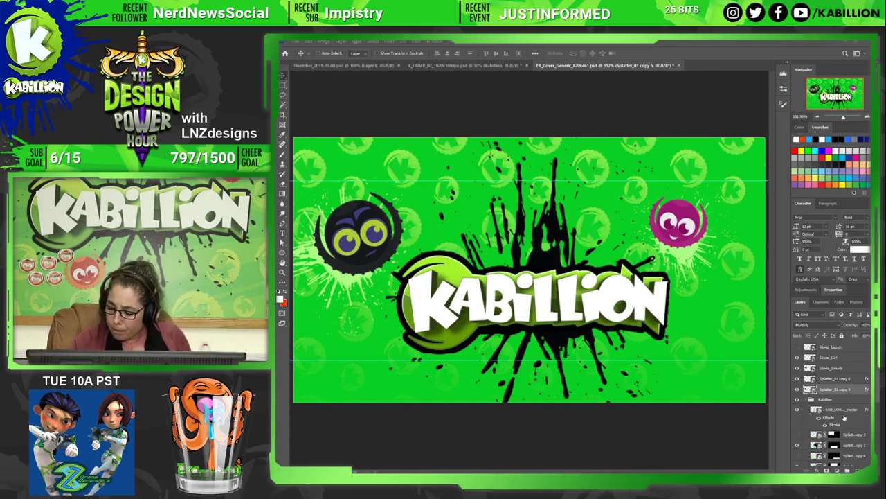
pyautogui.click(864, 445)
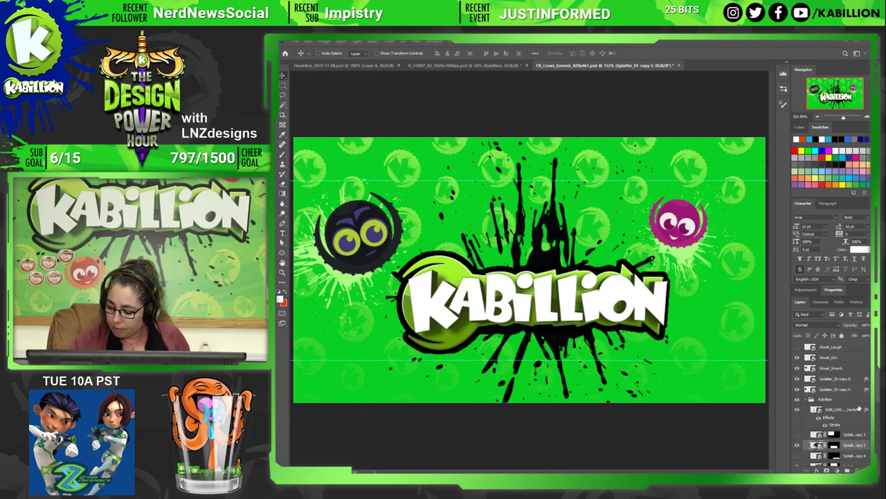
pyautogui.click(867, 390)
pyautogui.scroll(-2, 848, 384)
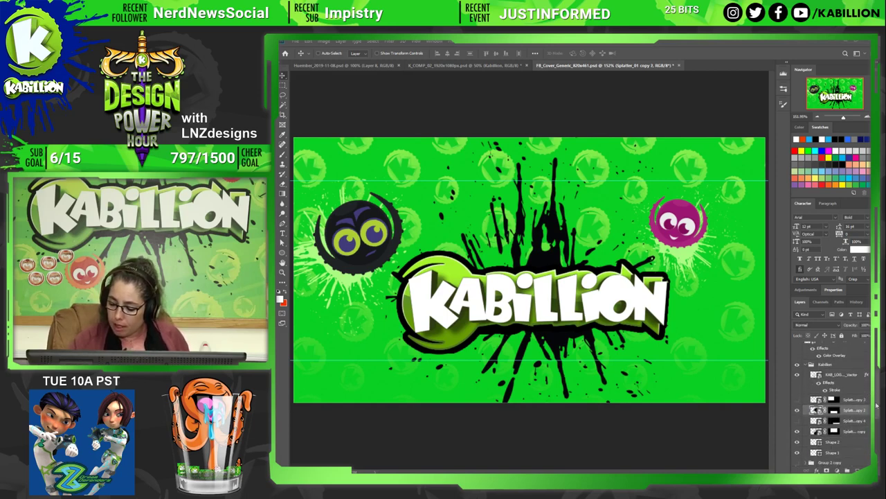
pyautogui.moveTo(835, 372)
pyautogui.mouseDown()
pyautogui.moveTo(848, 429)
pyautogui.moveTo(838, 461)
pyautogui.mouseUp()
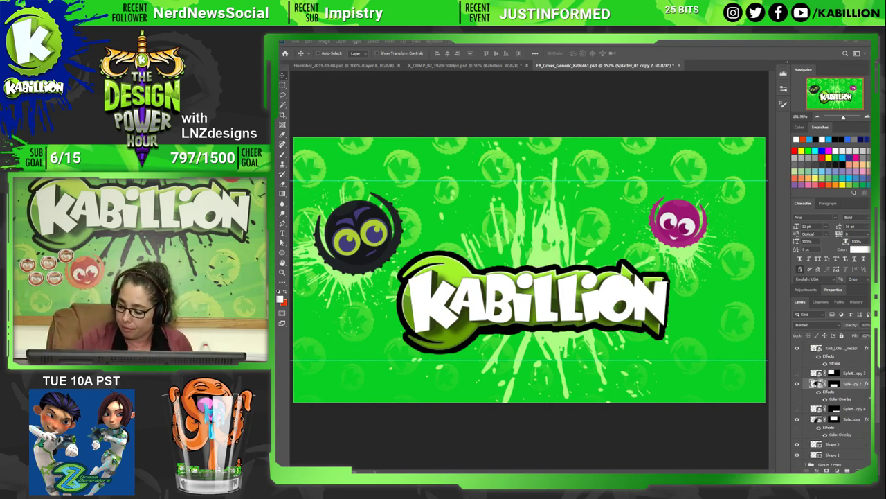
pyautogui.scroll(1, 831, 402)
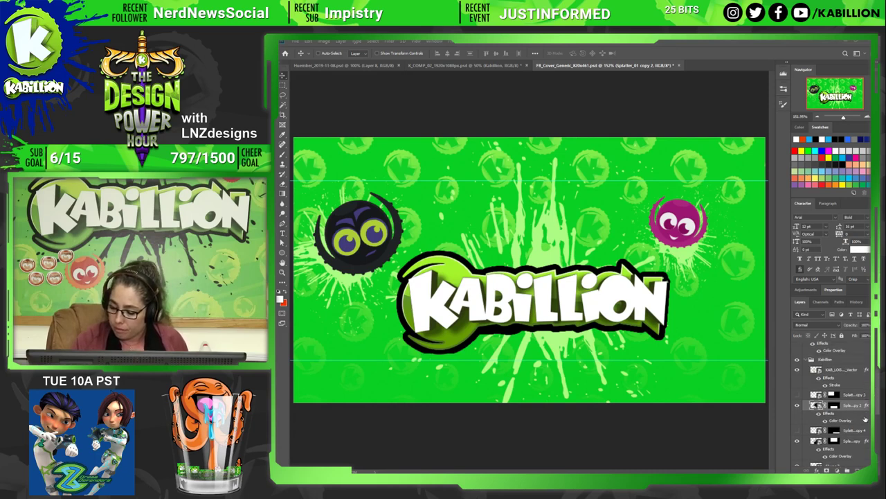
pyautogui.moveTo(848, 421)
pyautogui.mouseDown()
pyautogui.moveTo(838, 406)
pyautogui.moveTo(843, 447)
pyautogui.mouseUp()
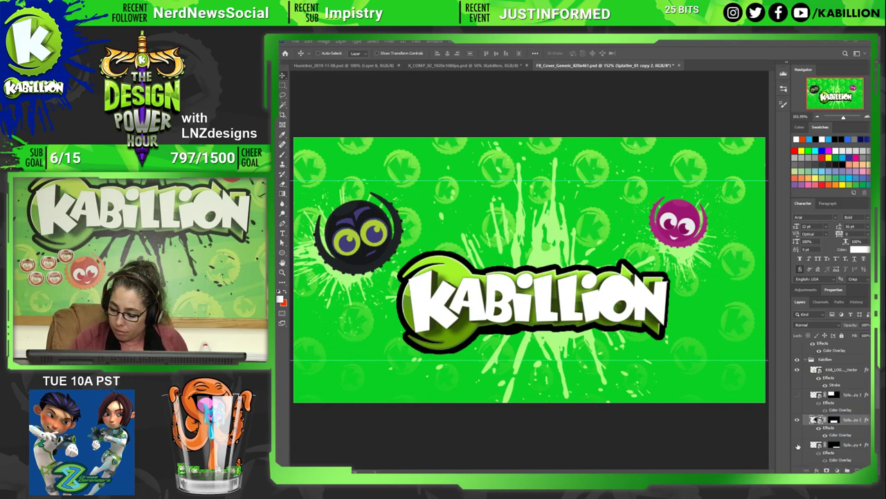
# Remove the logo splatter's green overlay and compare the logo with and without its black stroke.
pyautogui.click(796, 394)
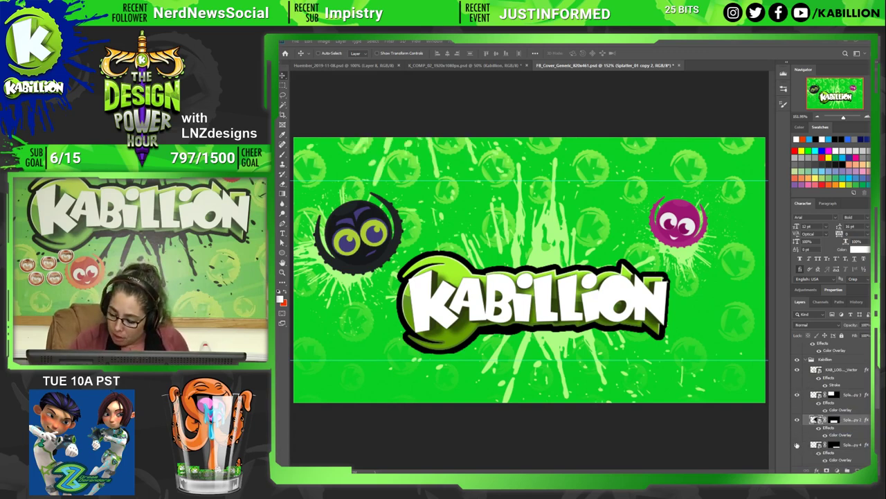
pyautogui.click(797, 394)
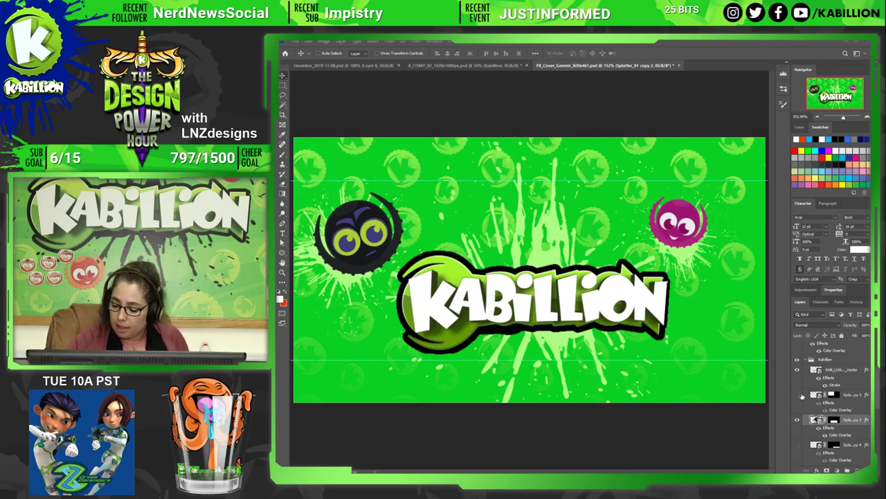
pyautogui.click(819, 433)
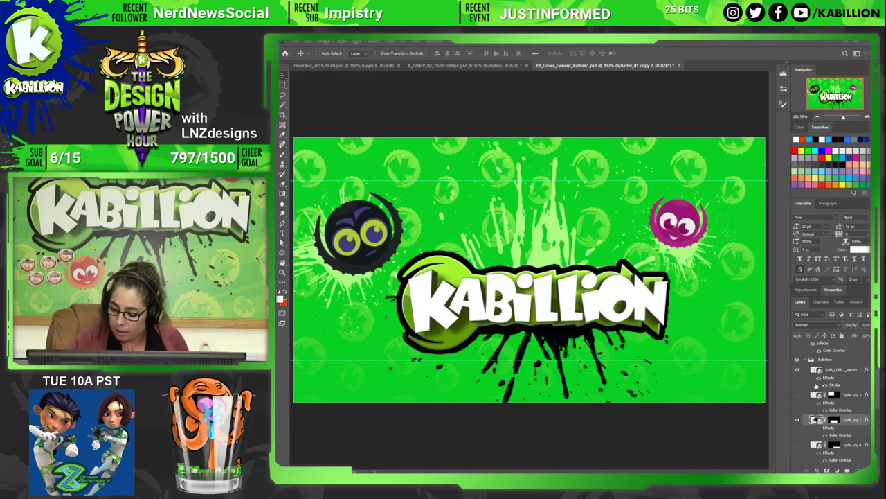
pyautogui.click(819, 384)
pyautogui.click(818, 384)
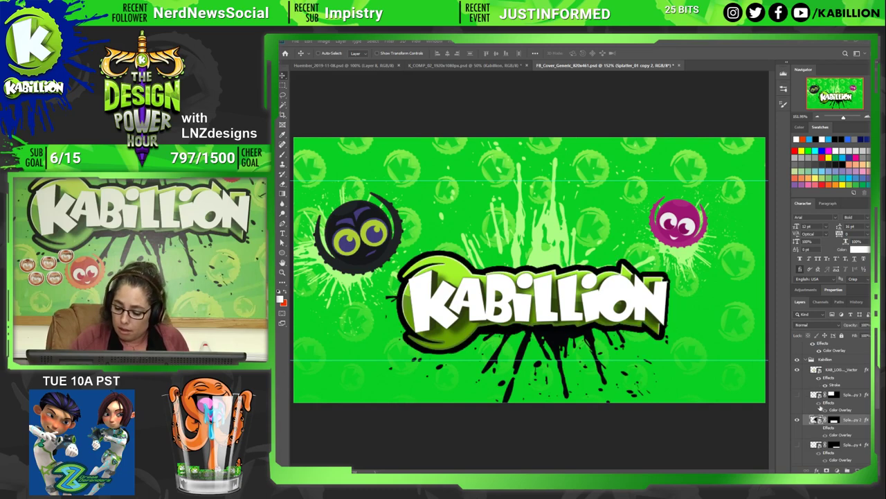
pyautogui.click(819, 384)
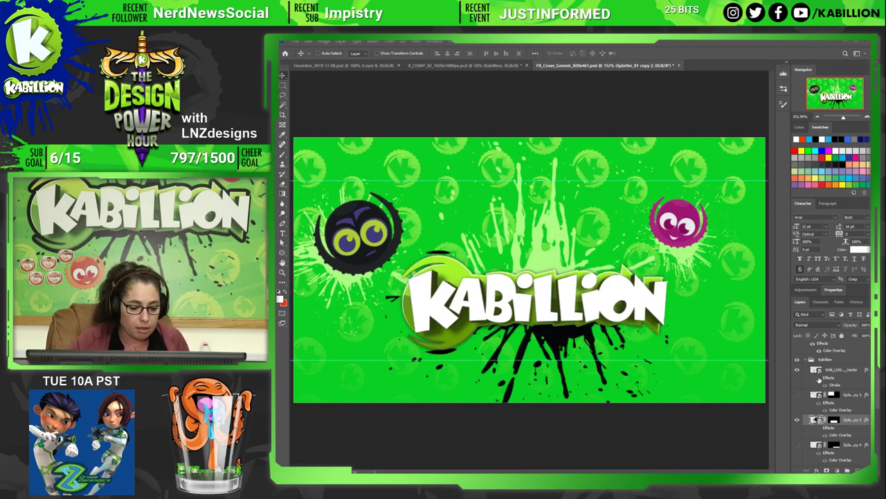
pyautogui.click(819, 384)
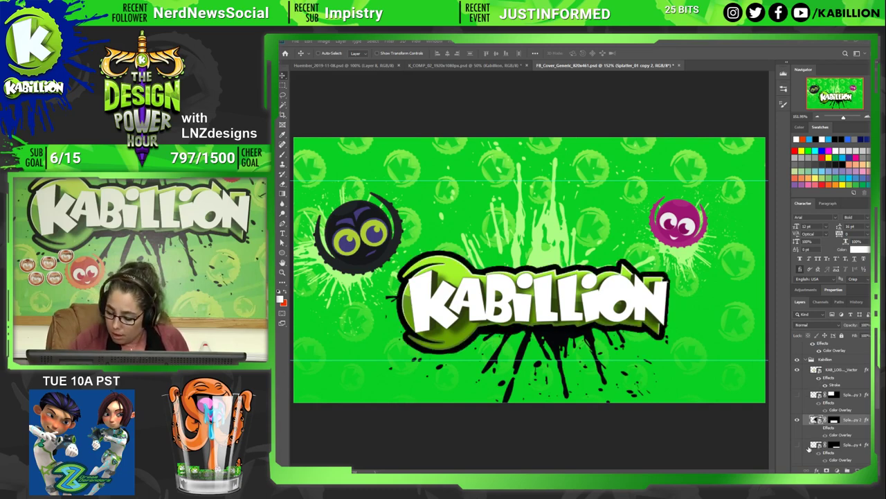
# Turn off the centre splatter's colour overlay so it returns to black.
pyautogui.scroll(-2, 867, 415)
pyautogui.scroll(-1, 858, 423)
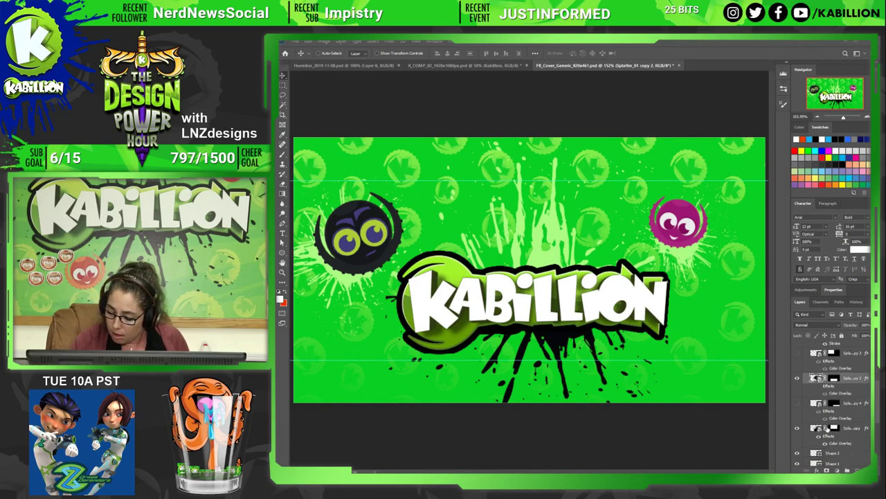
pyautogui.click(819, 436)
pyautogui.click(828, 452)
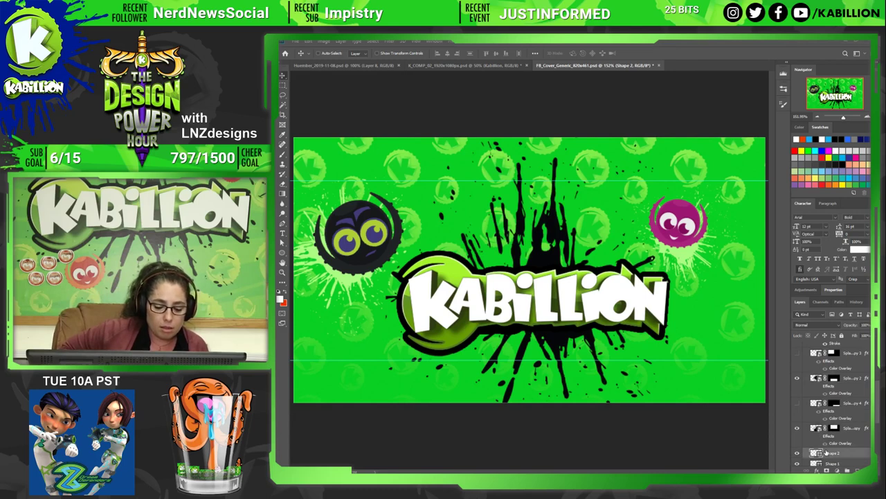
# Remove the Group 2 copy layer from the banner.
pyautogui.click(835, 463)
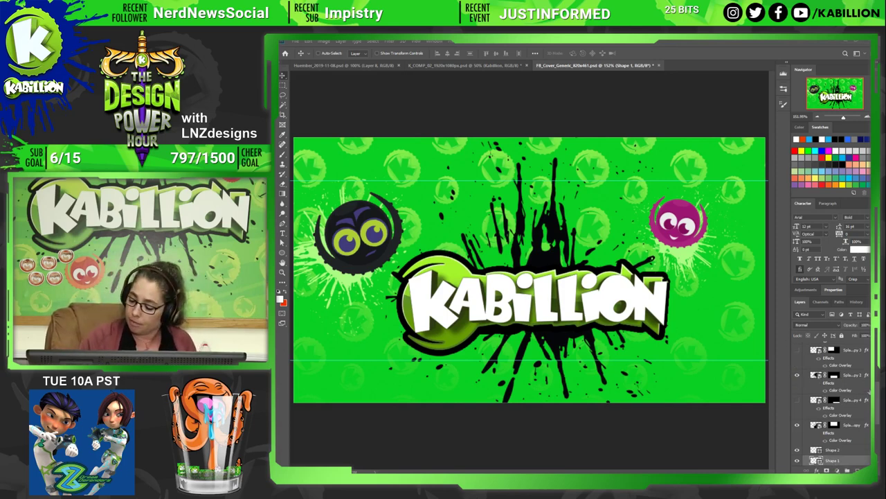
pyautogui.scroll(5, 877, 391)
pyautogui.scroll(2, 812, 418)
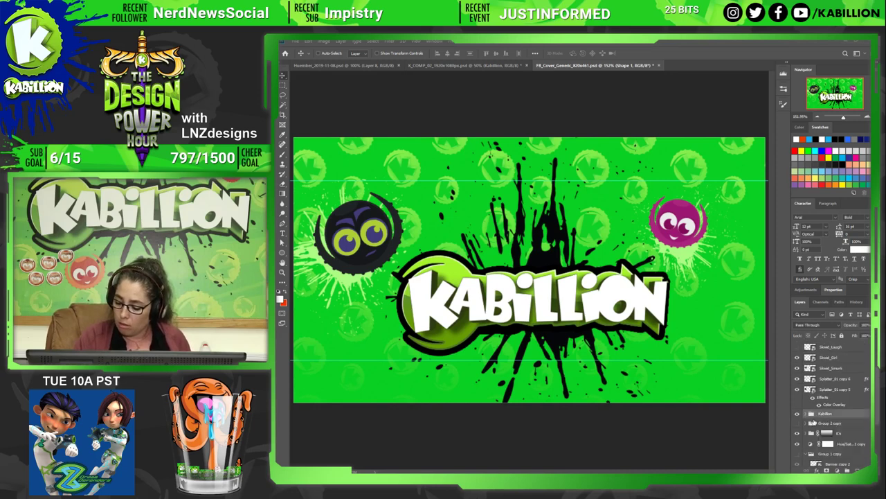
pyautogui.click(834, 423)
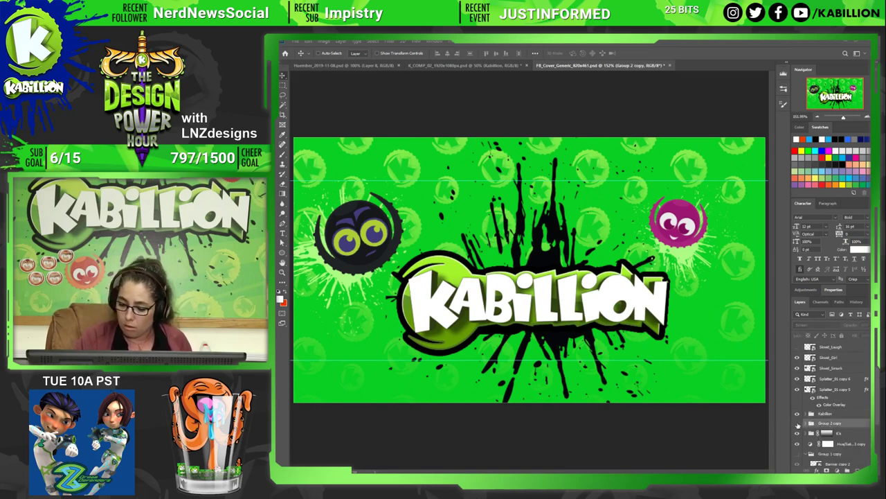
pyautogui.click(797, 423)
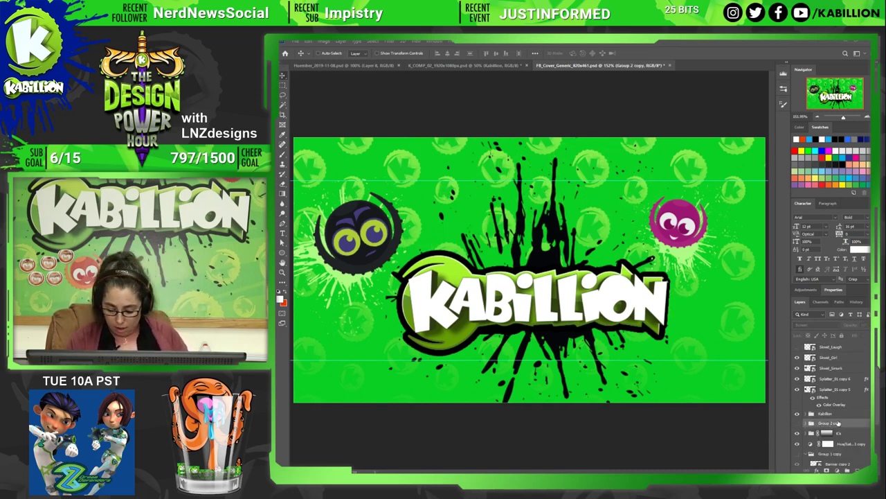
pyautogui.hotkey('ctrl', 'shift', 'g')
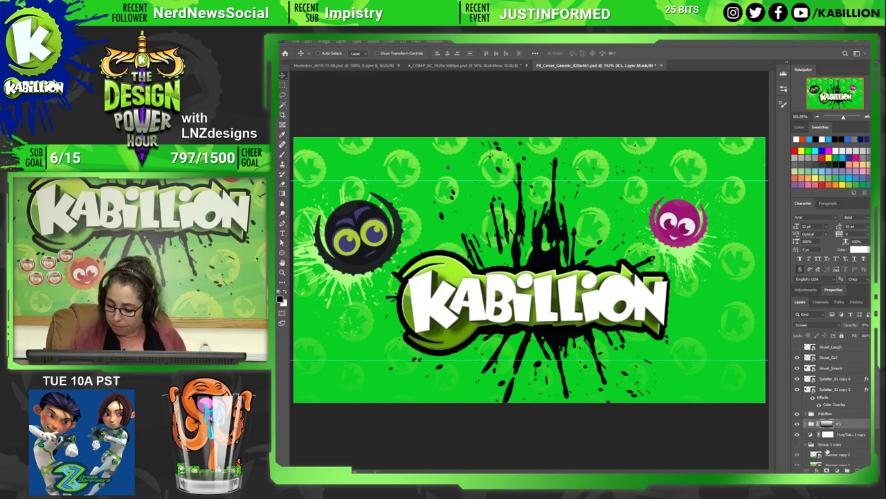
# Collapse the groups, fade the K's pattern layer to 50% opacity, and save the file.
pyautogui.click(806, 443)
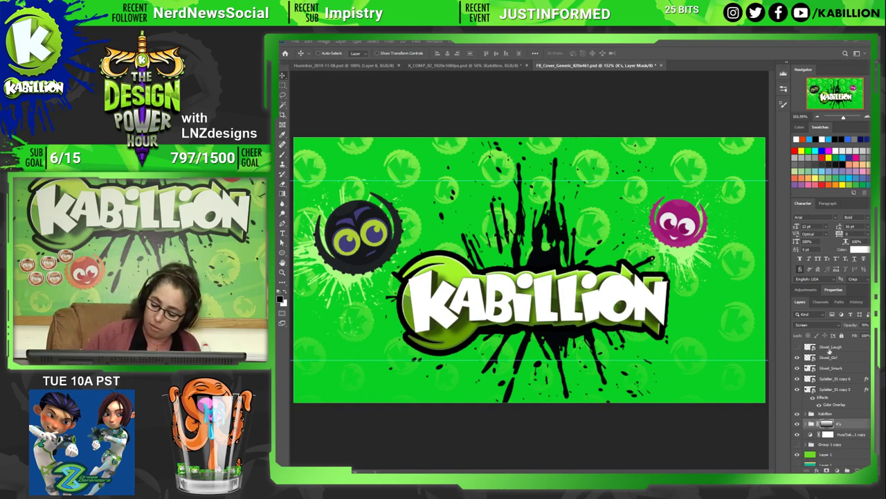
pyautogui.click(868, 391)
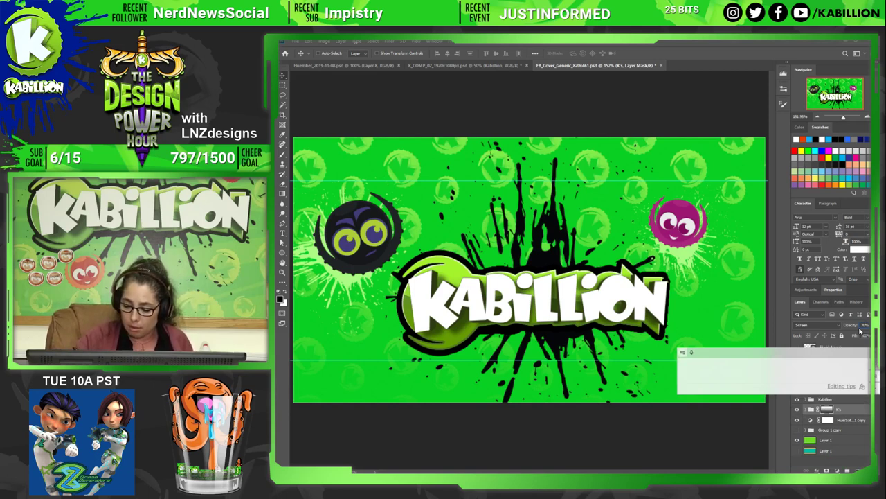
pyautogui.click(826, 409)
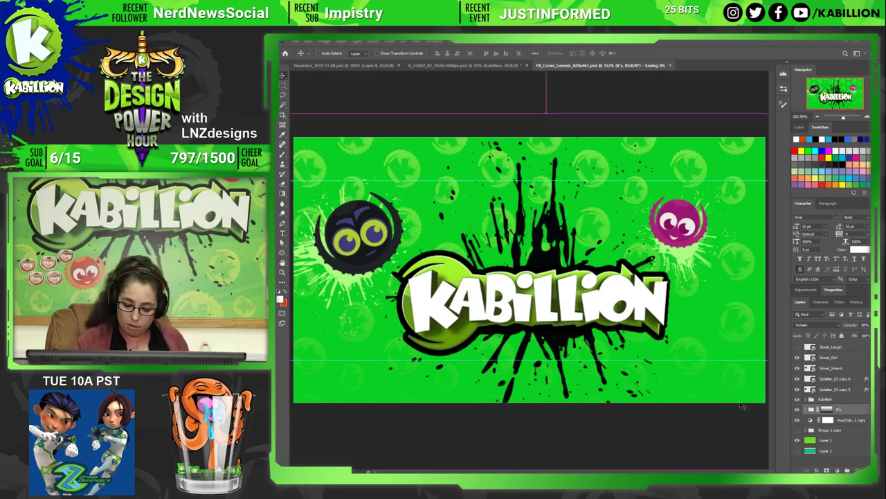
pyautogui.hotkey('ctrl', 's')
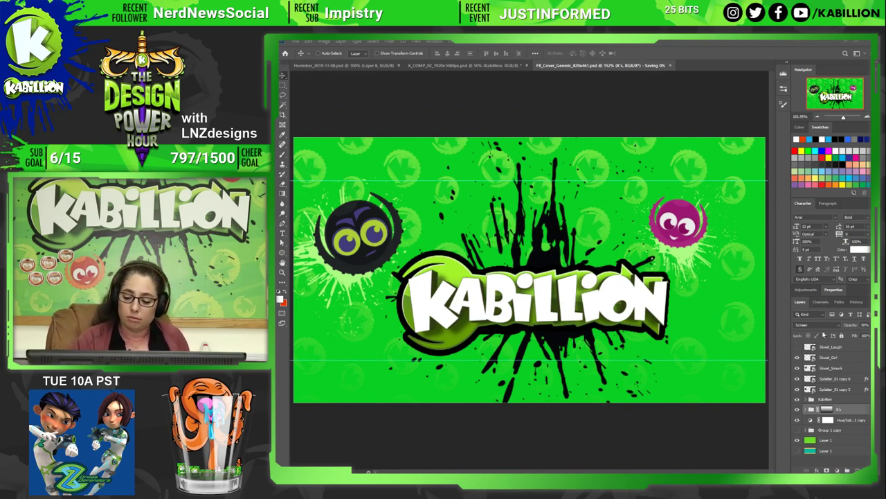
# Show the red laughing Skwid and reposition the dark purple Skwid.
pyautogui.click(829, 368)
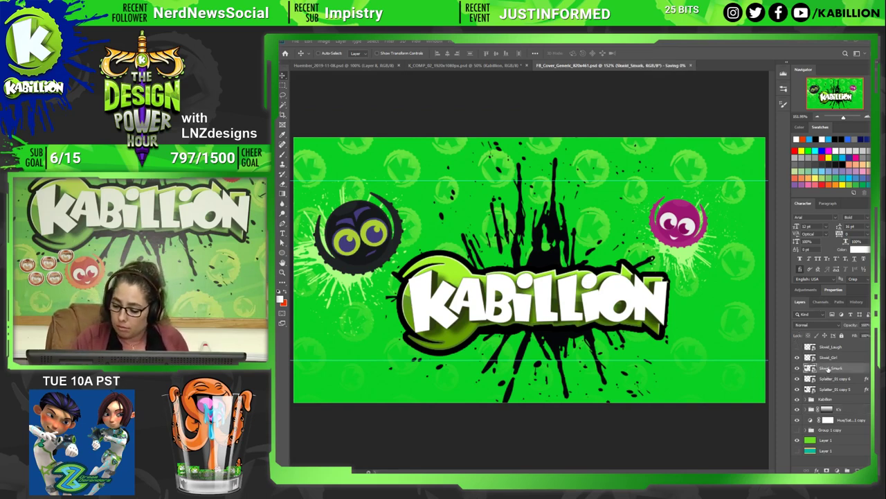
pyautogui.click(798, 348)
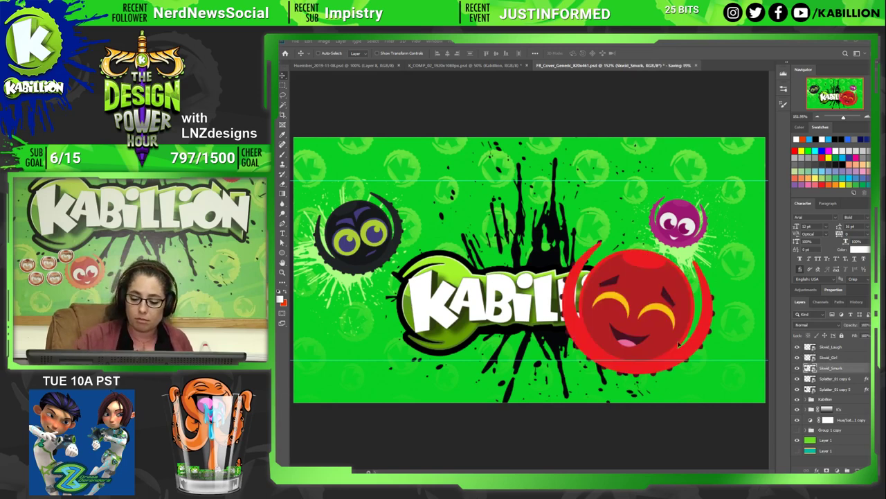
pyautogui.moveTo(680, 344); pyautogui.dragTo(708, 358)
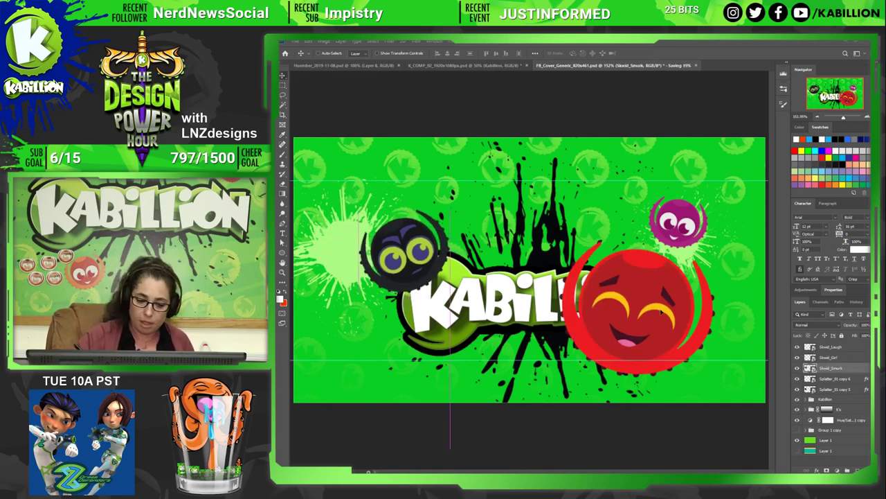
pyautogui.moveTo(661, 312); pyautogui.dragTo(696, 313)
# Shrink the red Skwid_Laugh character and place it below the magenta Skwid beside the logo.
pyautogui.click(841, 346)
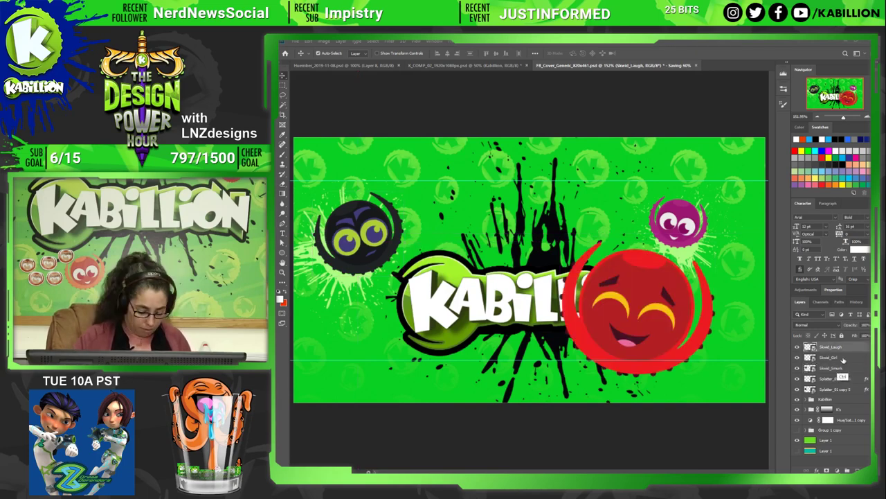
pyautogui.hotkey('ctrl', 't')
pyautogui.moveTo(579, 225); pyautogui.dragTo(614, 279)
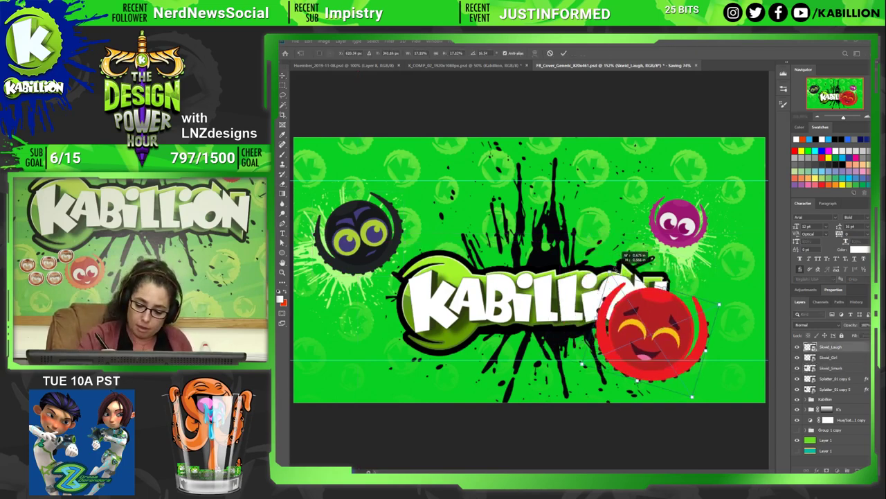
pyautogui.moveTo(653, 320); pyautogui.dragTo(706, 304)
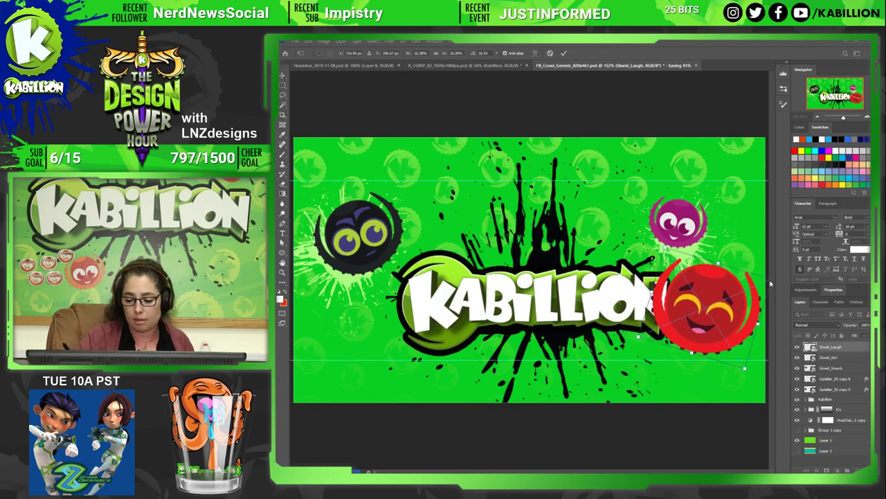
pyautogui.moveTo(663, 247); pyautogui.dragTo(684, 271)
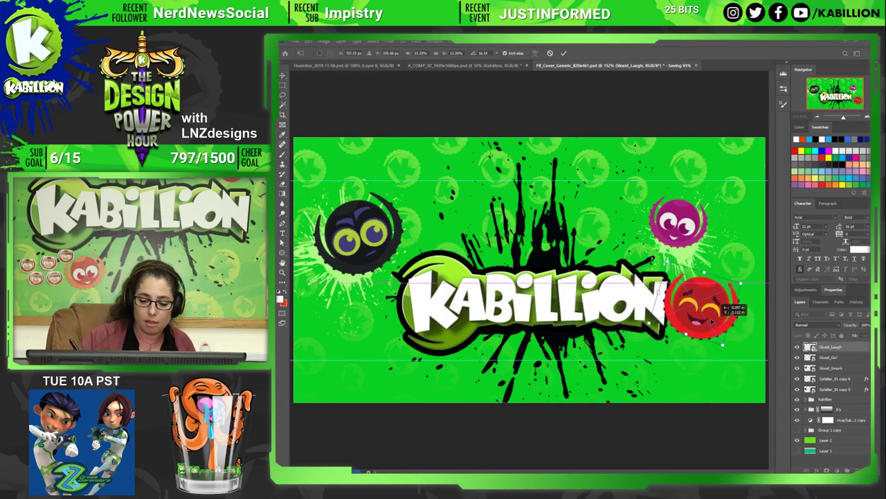
pyautogui.moveTo(727, 333)
pyautogui.mouseDown()
pyautogui.moveTo(735, 288)
pyautogui.moveTo(739, 305)
pyautogui.mouseUp()
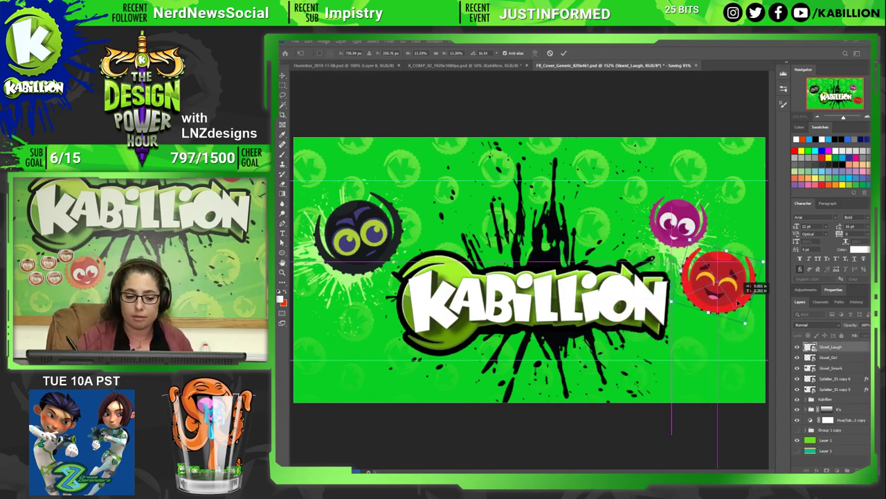
# Move the Splatter_01 copy 6 layer up behind the purple character.
pyautogui.press('Return')
pyautogui.rightClick(685, 229)
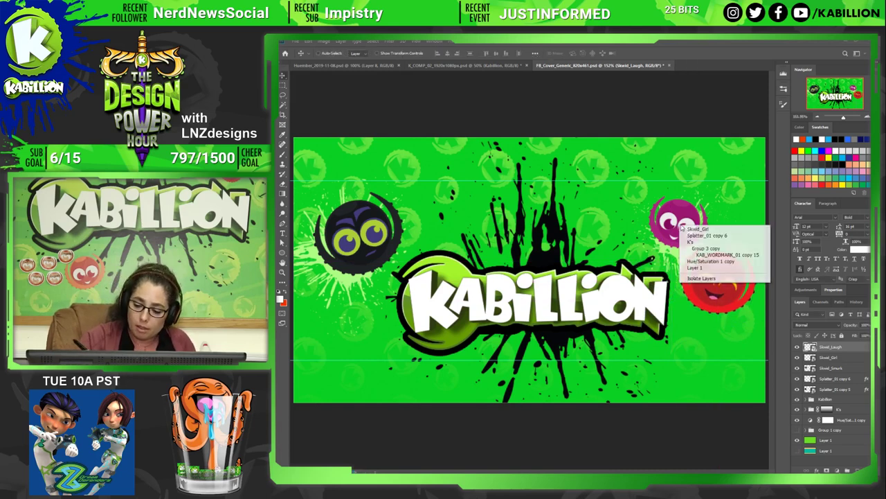
pyautogui.click(696, 235)
pyautogui.rightClick(682, 258)
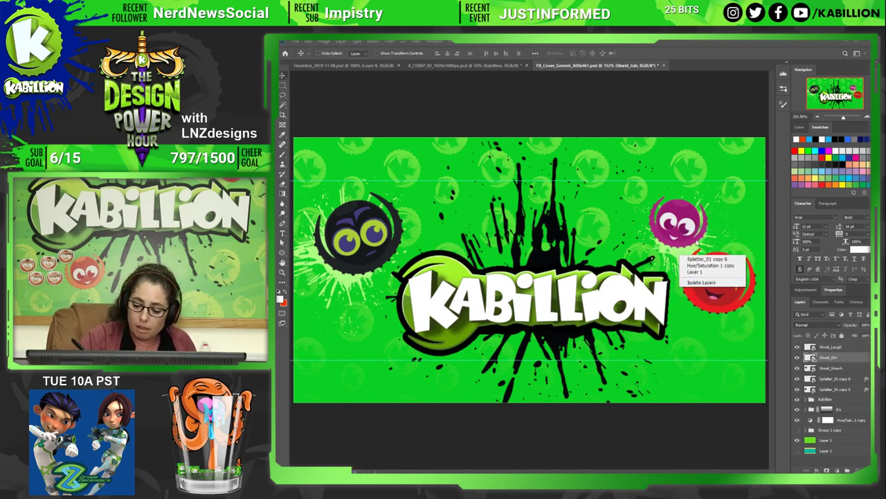
pyautogui.click(699, 259)
pyautogui.moveTo(703, 244); pyautogui.dragTo(678, 218)
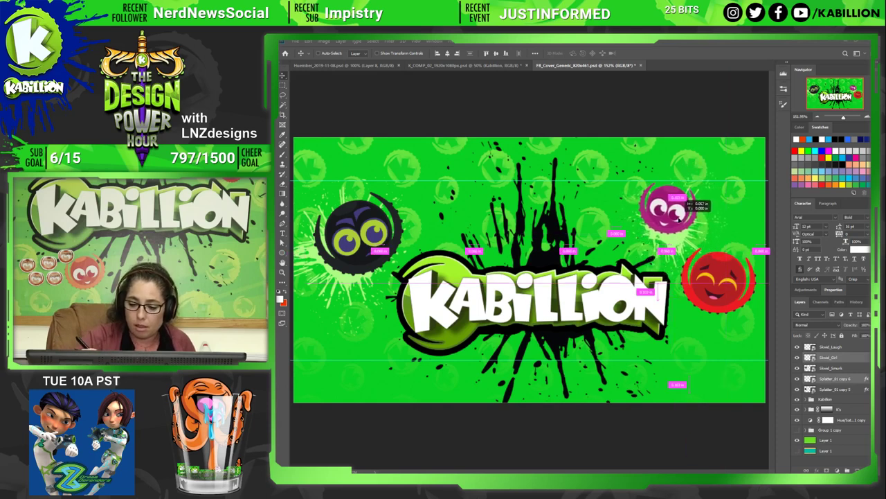
pyautogui.moveTo(679, 217); pyautogui.dragTo(671, 226)
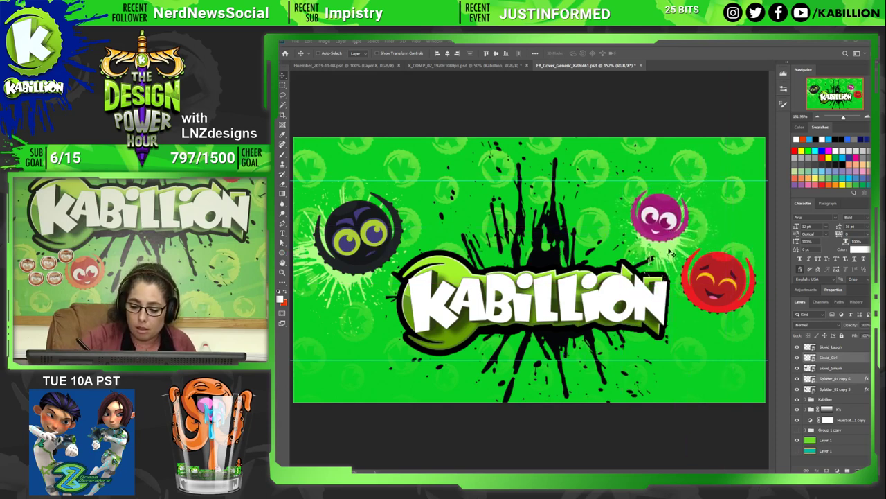
# Rotate and reposition the splatter behind the purple character.
pyautogui.rightClick(675, 256)
pyautogui.click(693, 257)
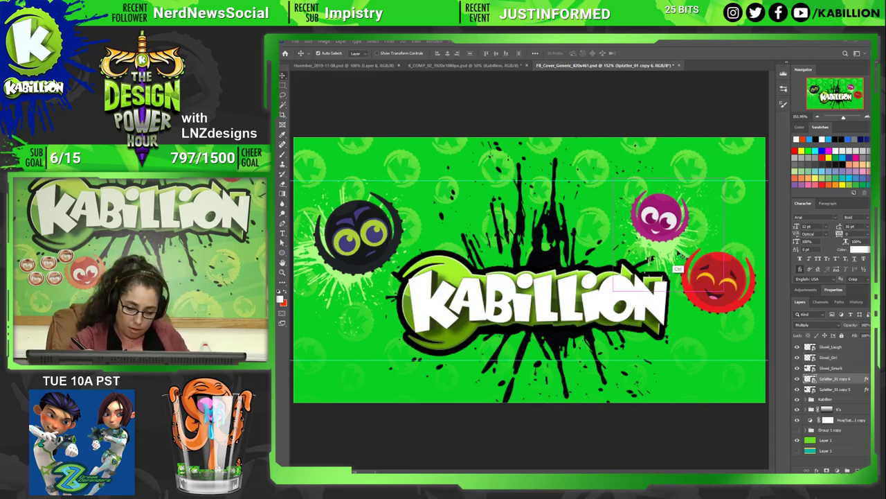
pyautogui.hotkey('ctrl', 't')
pyautogui.moveTo(742, 236)
pyautogui.mouseDown()
pyautogui.moveTo(679, 235)
pyautogui.moveTo(613, 178)
pyautogui.moveTo(644, 154)
pyautogui.mouseUp()
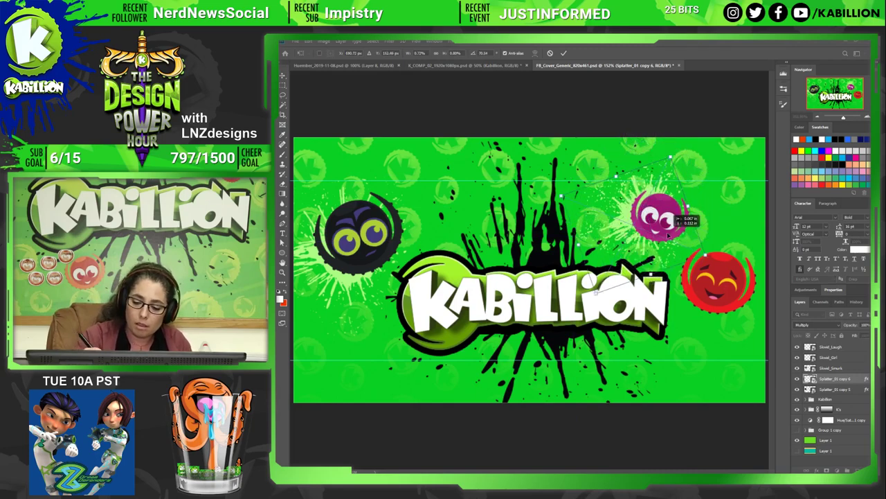
pyautogui.moveTo(661, 197)
pyautogui.mouseDown()
pyautogui.moveTo(682, 222)
pyautogui.moveTo(677, 235)
pyautogui.mouseUp()
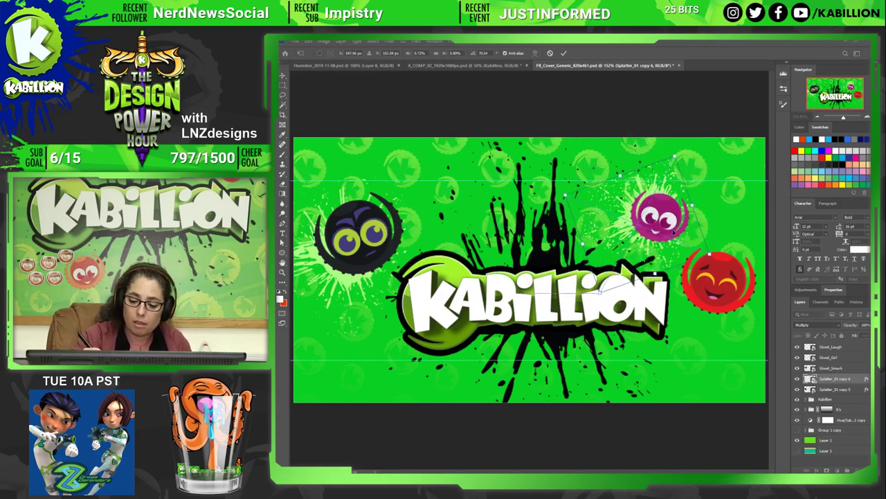
pyautogui.press('Return')
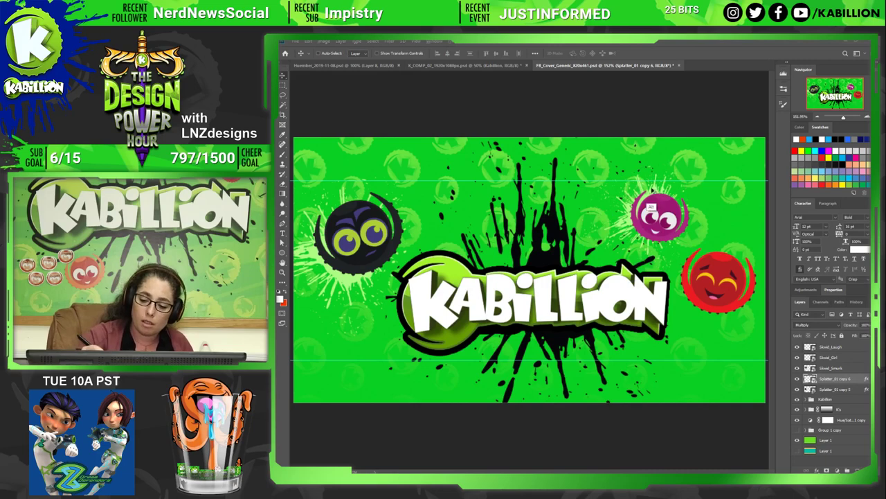
# Duplicate the splatter behind the red character, then resize and rotate the copy.
pyautogui.moveTo(671, 207); pyautogui.dragTo(733, 276)
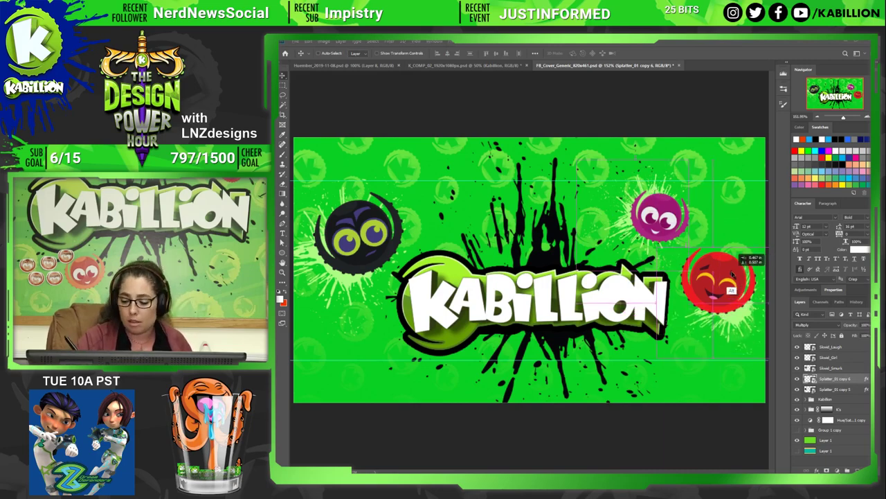
pyautogui.hotkey('ctrl', 't')
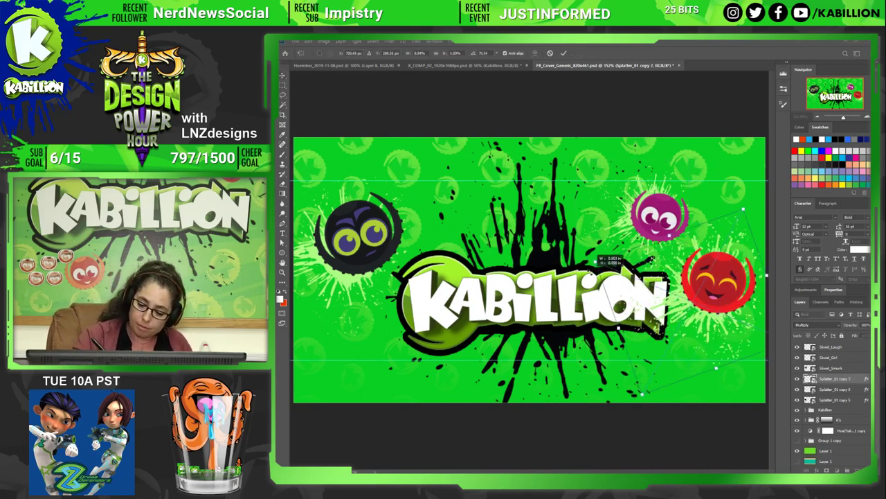
pyautogui.moveTo(682, 249)
pyautogui.mouseDown()
pyautogui.moveTo(599, 263)
pyautogui.moveTo(748, 334)
pyautogui.moveTo(740, 344)
pyautogui.mouseUp()
pyautogui.press('Return')
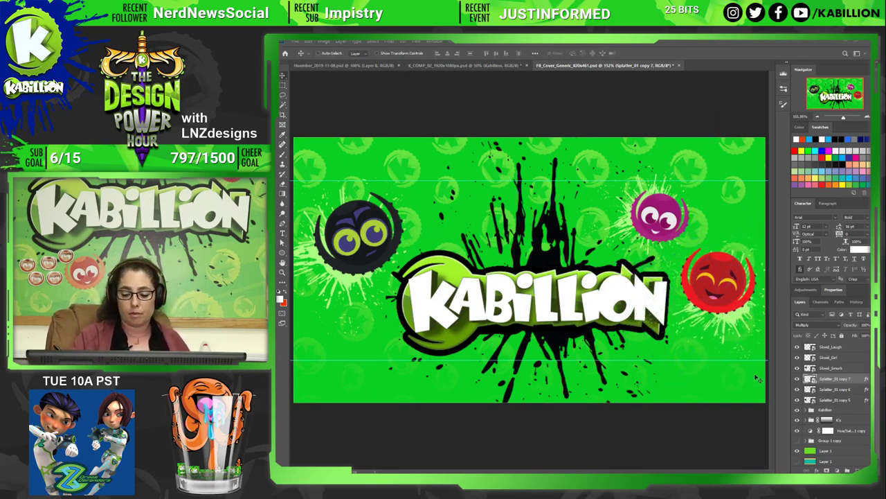
pyautogui.hotkey('ctrl', 't')
pyautogui.moveTo(756, 377)
pyautogui.mouseDown()
pyautogui.moveTo(762, 289)
pyautogui.moveTo(735, 264)
pyautogui.mouseUp()
pyautogui.moveTo(727, 324); pyautogui.dragTo(732, 331)
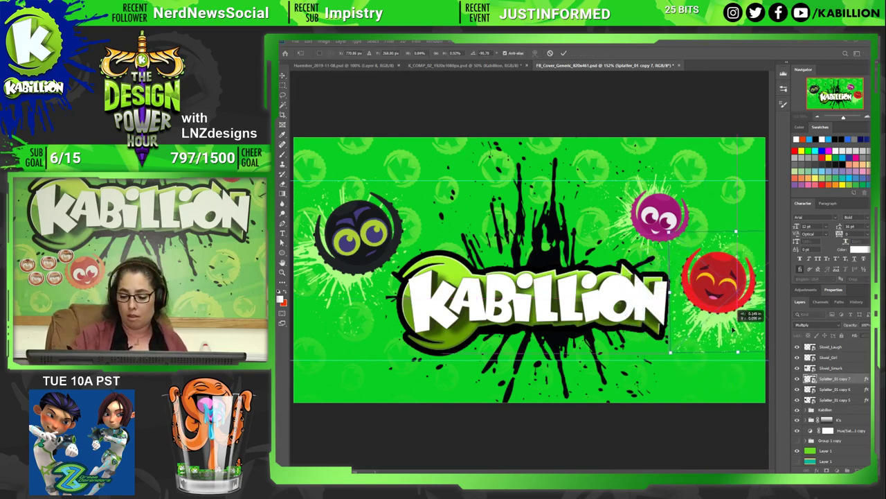
pyautogui.press('Return')
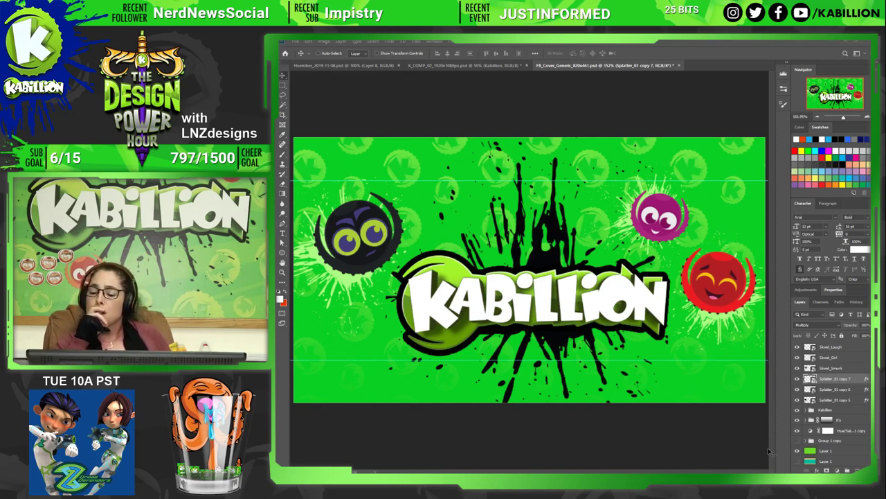
# Save the banner, select Skwid_Laugh, and preview the Group 1 copy streaks before hiding them again.
pyautogui.hotkey('ctrl', 's')
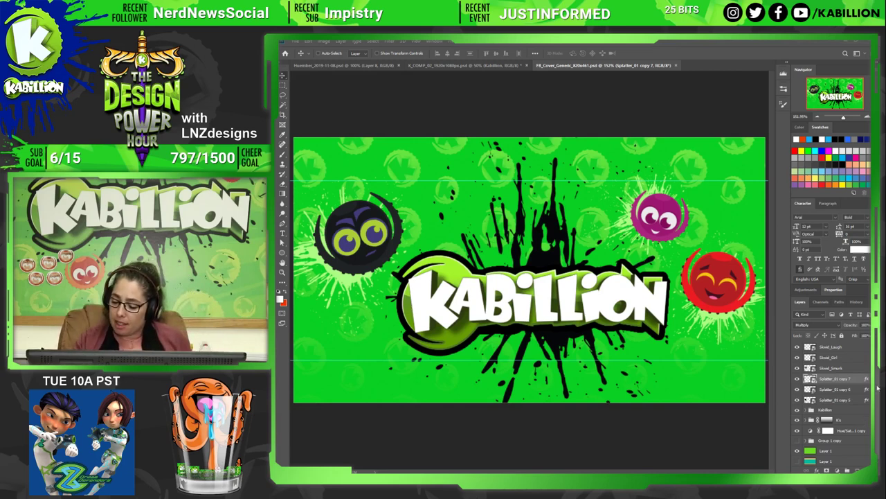
pyautogui.click(859, 349)
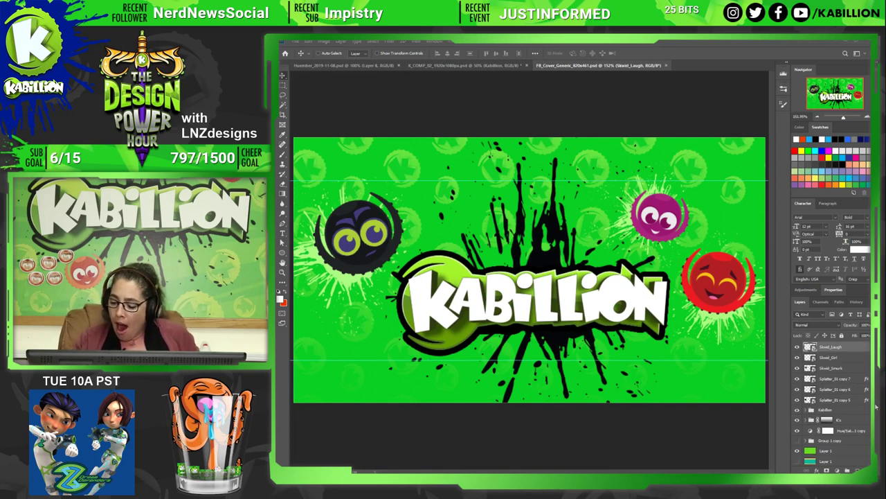
pyautogui.moveTo(876, 407); pyautogui.dragTo(878, 409)
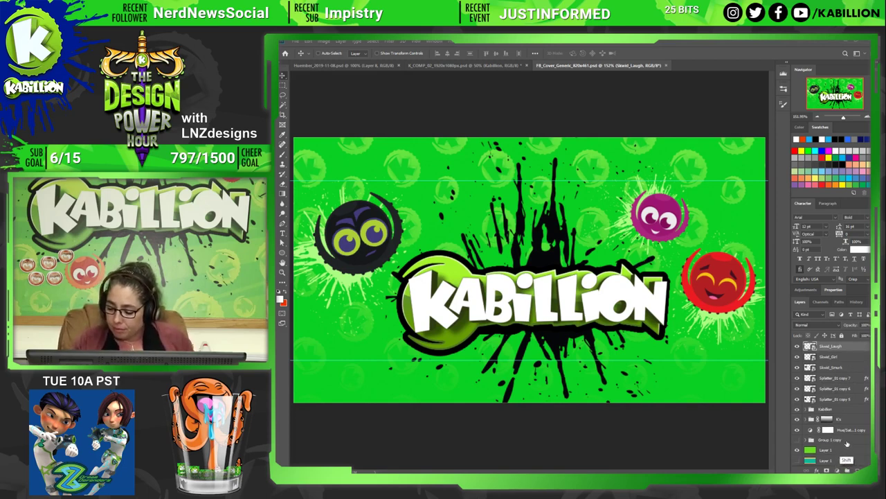
pyautogui.click(796, 440)
pyautogui.click(797, 441)
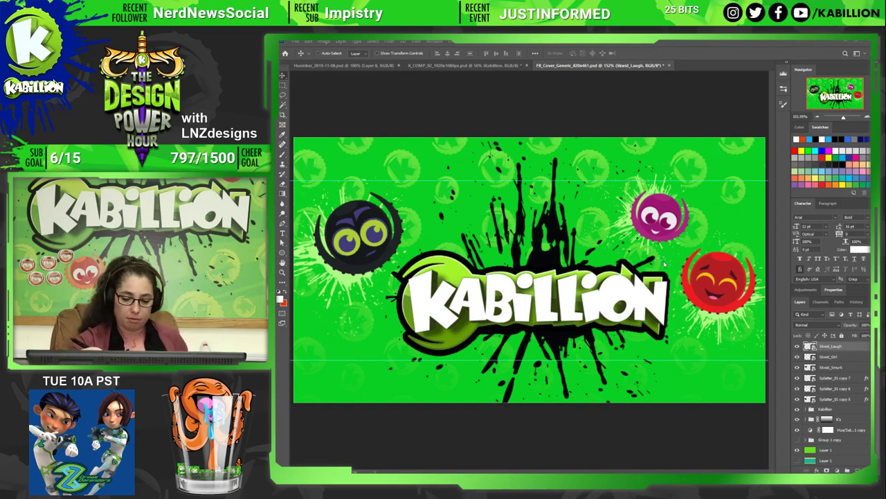
# Save a JPEG copy of the banner named FB_Cover_Generic_820x461 in the Social folder.
pyautogui.hotkey('ctrl', 'shift', 's')
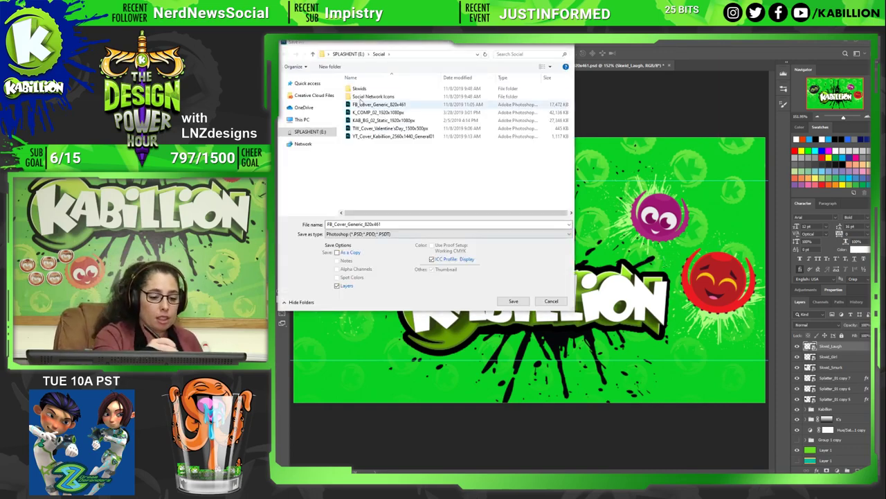
pyautogui.click(367, 233)
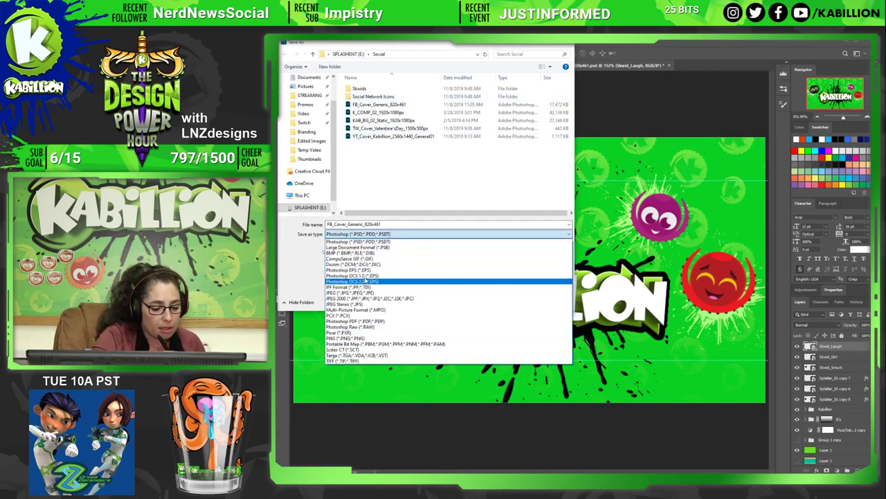
pyautogui.click(357, 292)
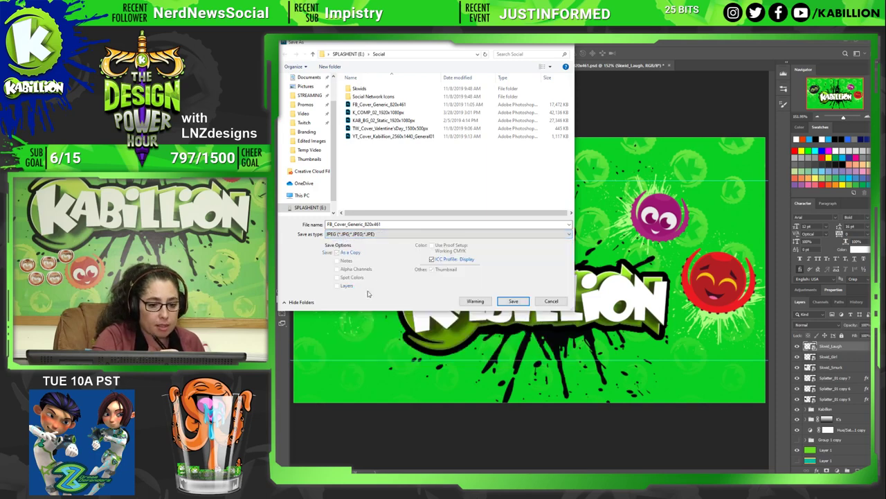
pyautogui.doubleClick(367, 224)
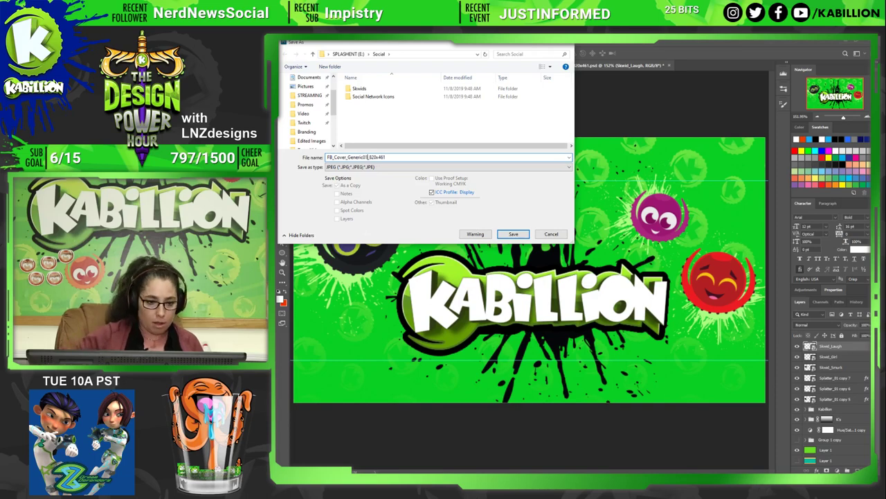
pyautogui.press('Return')
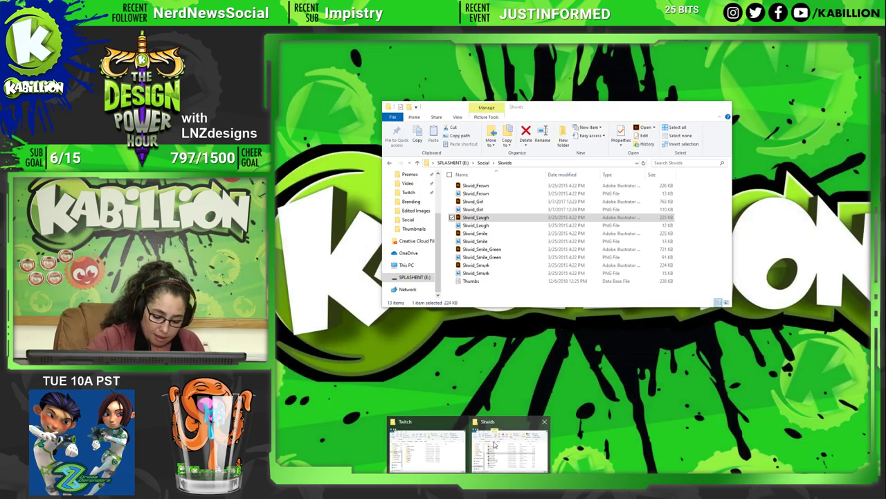
# Navigate from the Skwids folder up to Social and open TW_Cover_ValentinesDay_1500x500px.
pyautogui.click(494, 444)
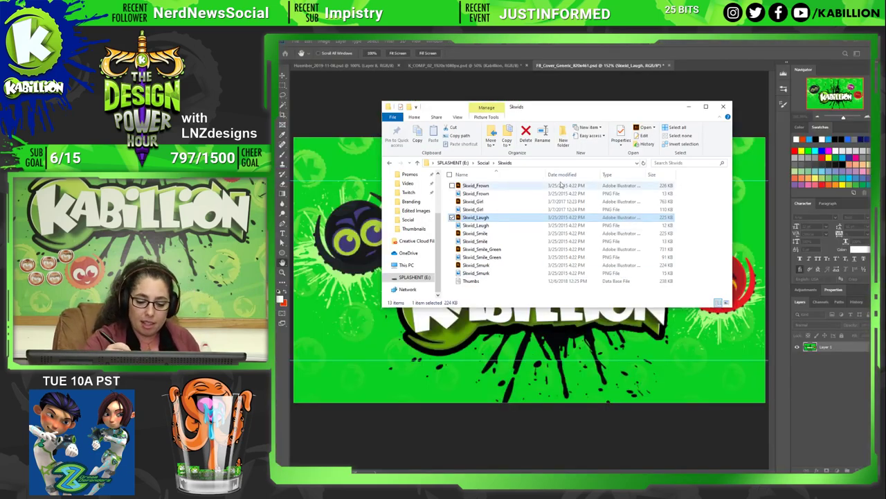
pyautogui.click(481, 164)
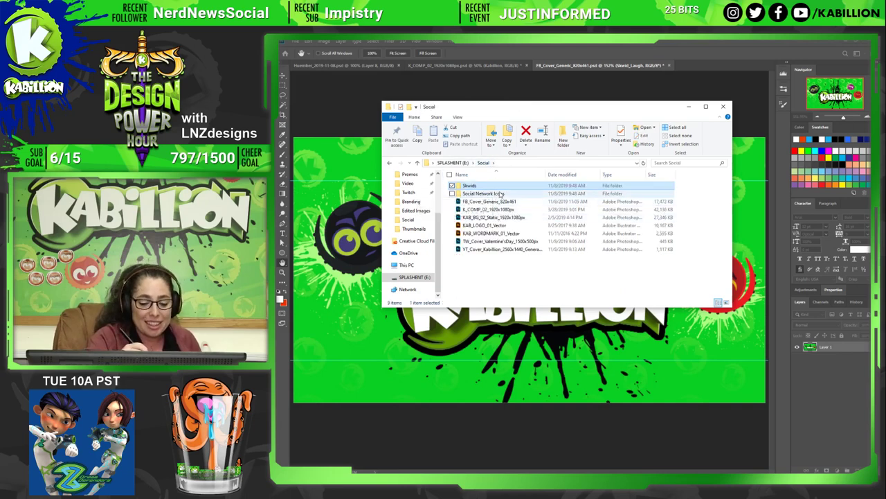
pyautogui.click(500, 243)
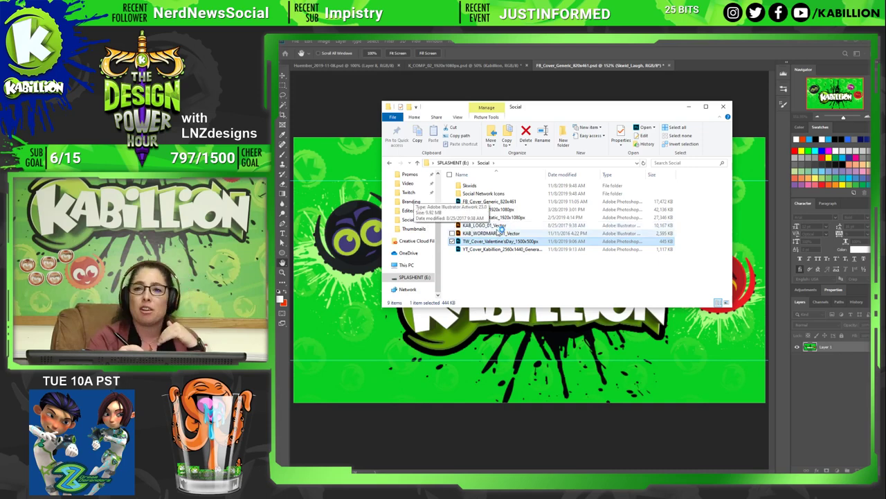
pyautogui.hotkey('alt', 'Tab')
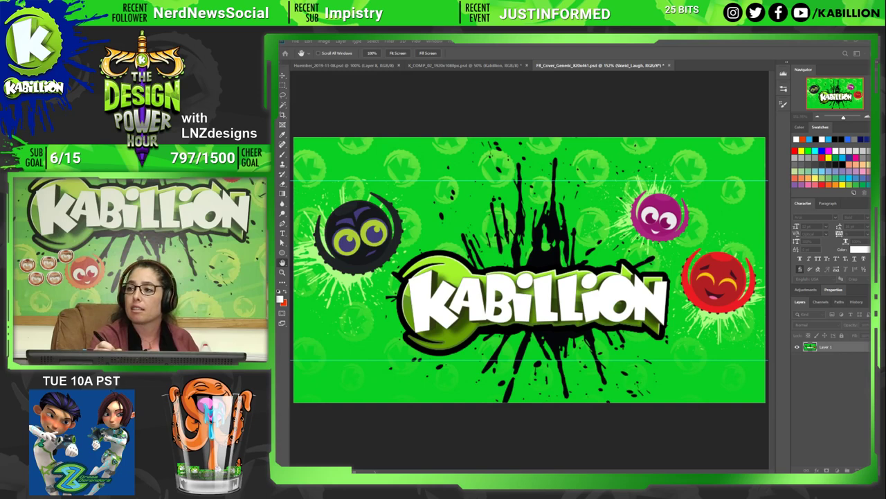
# Accept the JPEG options and close K_COMP_02_1920x1080px without saving.
pyautogui.click(572, 233)
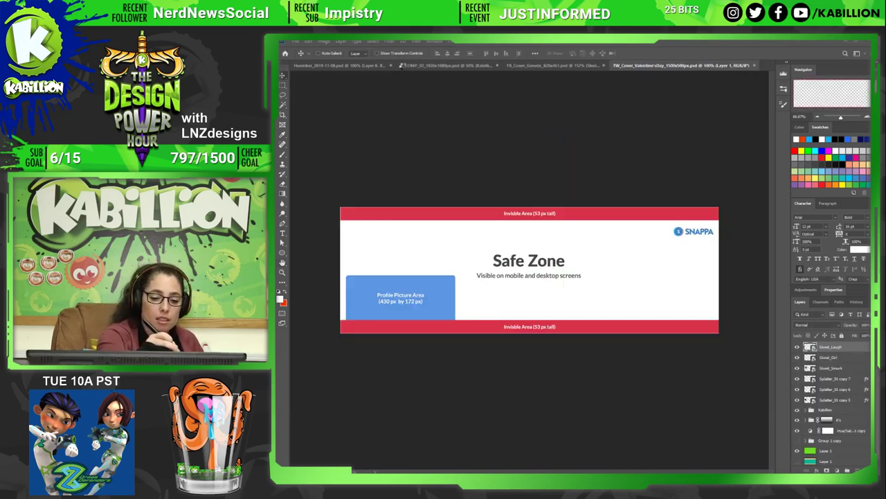
pyautogui.click(404, 66)
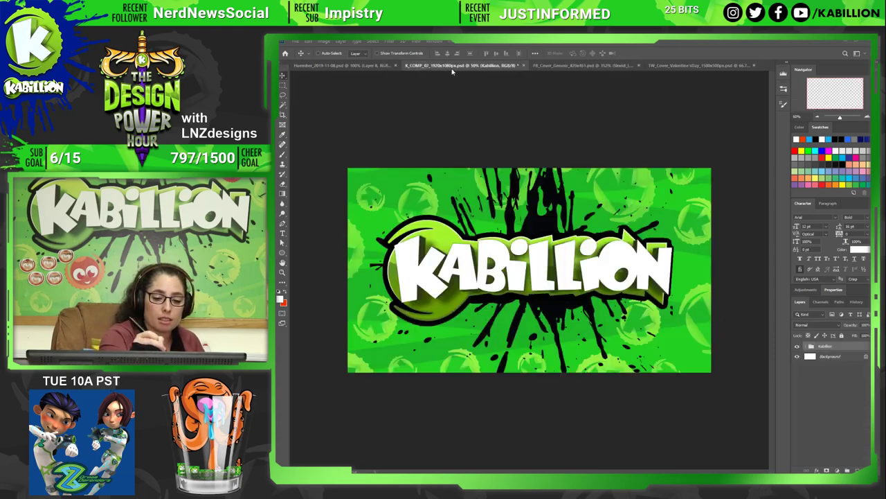
pyautogui.click(523, 65)
pyautogui.click(572, 200)
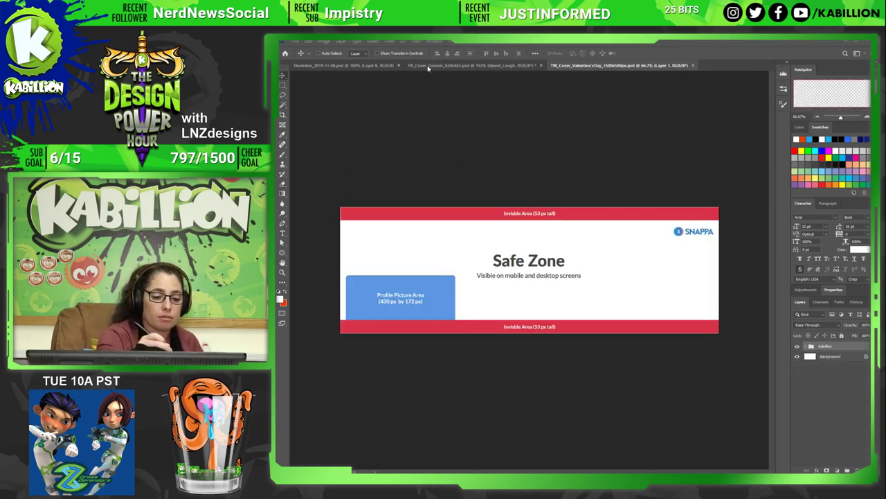
# Cycle through the open document tabs back to the FB_Cover_Generic_820x461 banner.
pyautogui.click(389, 65)
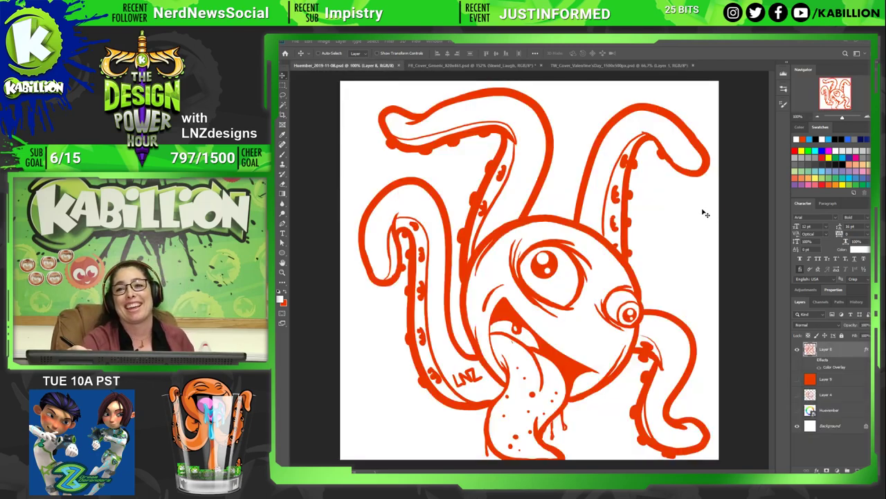
pyautogui.click(593, 65)
pyautogui.click(516, 65)
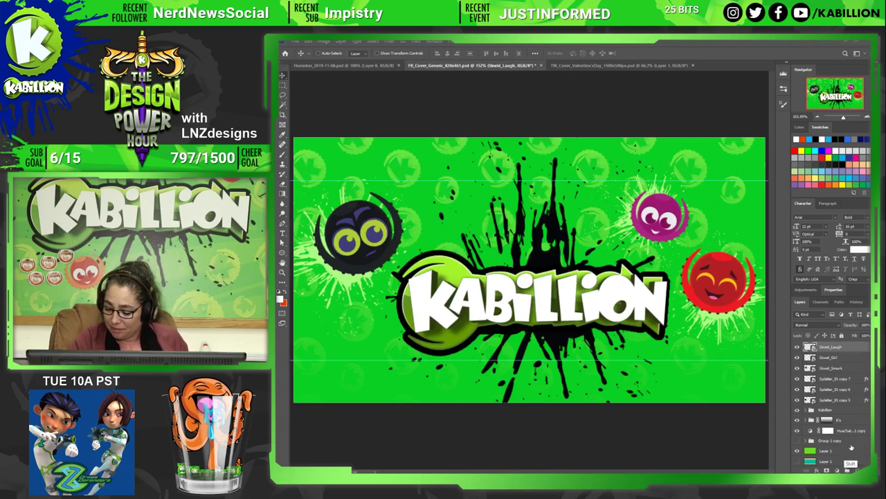
# Select every banner layer down to Layer 1 and duplicate them into TW_Cover_ValentinesDay_1500x500px.psd.
pyautogui.keyDown('shift'); pyautogui.click(854, 442); pyautogui.keyUp('shift')
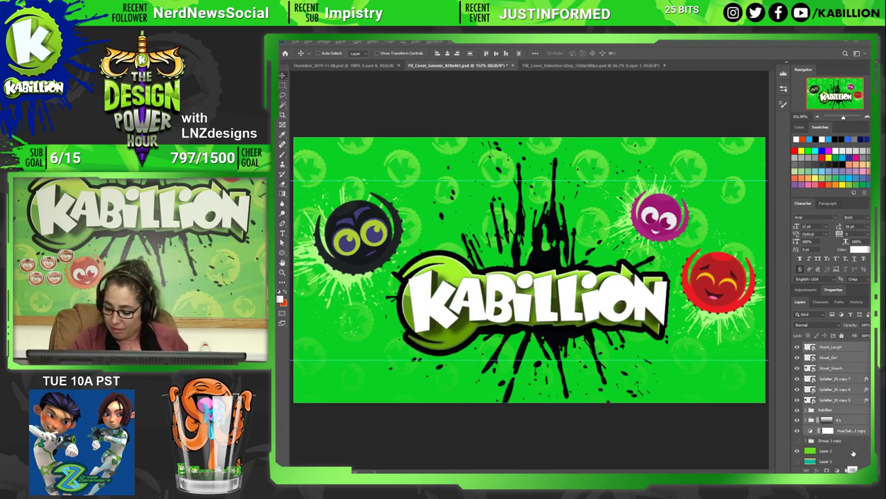
pyautogui.click(853, 452)
pyautogui.click(852, 434)
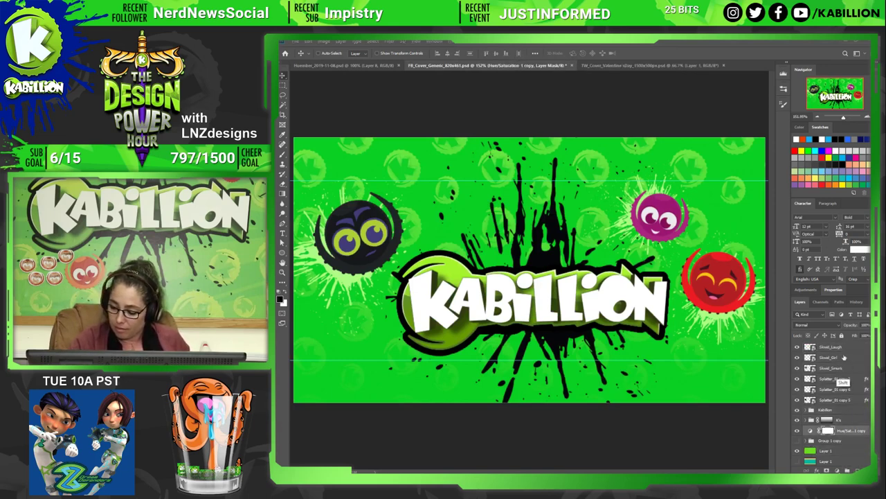
pyautogui.keyDown('shift'); pyautogui.click(849, 452); pyautogui.keyUp('shift')
pyautogui.click(850, 455)
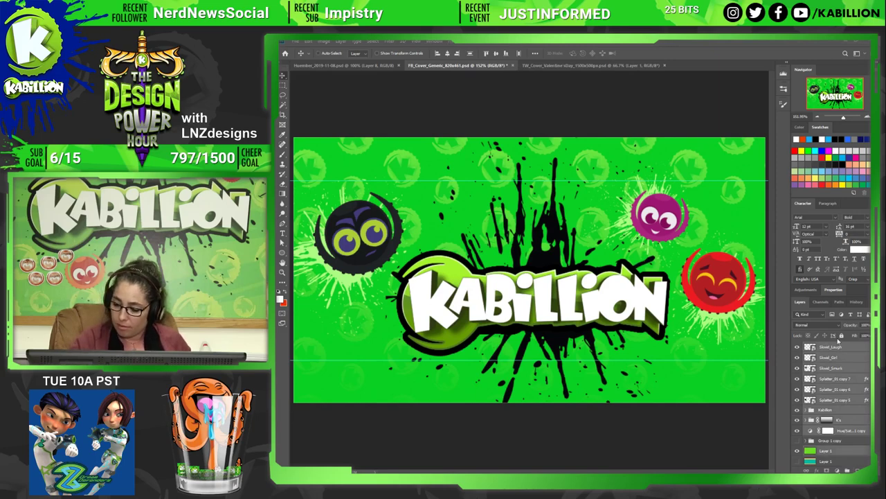
pyautogui.click(867, 302)
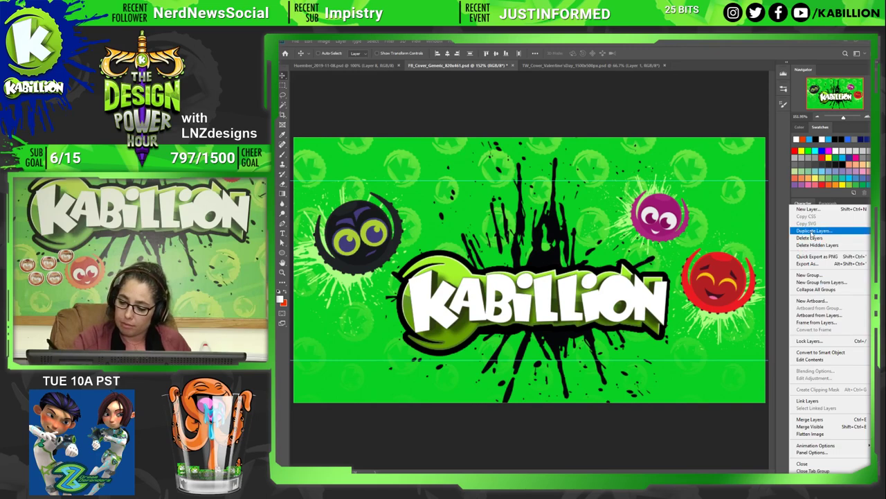
pyautogui.click(815, 231)
pyautogui.click(573, 191)
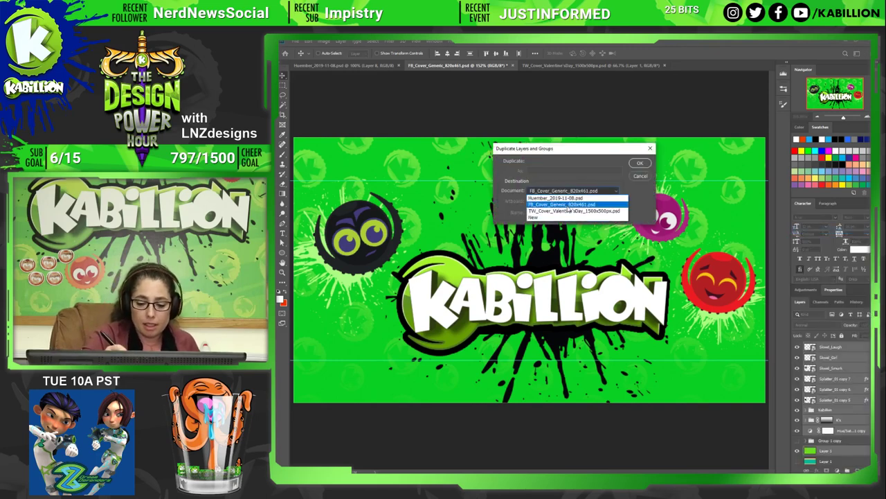
pyautogui.click(570, 212)
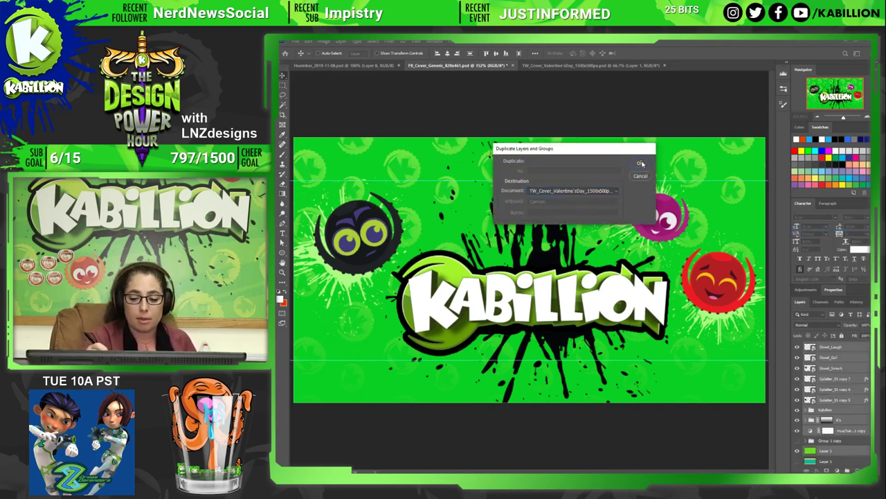
pyautogui.click(640, 163)
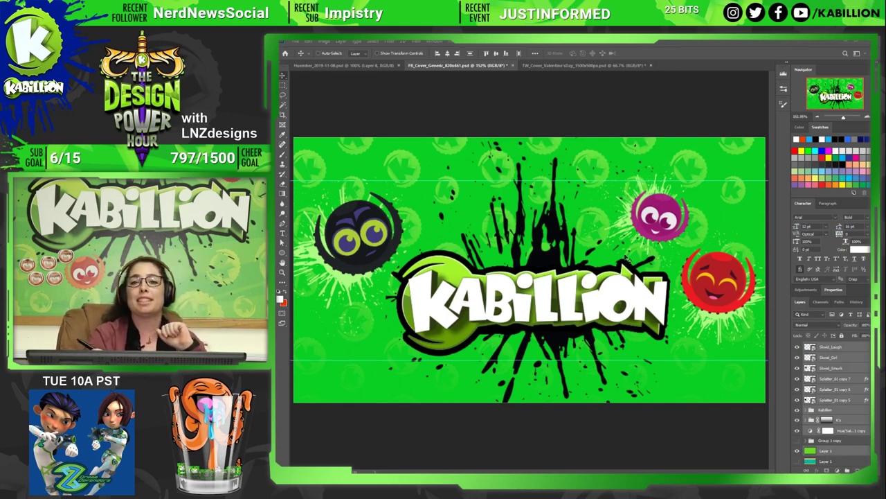
# Switch via the octopus drawing to the TW_Cover_ValentinesDay_1500x500px document showing the copied banner.
pyautogui.click(383, 66)
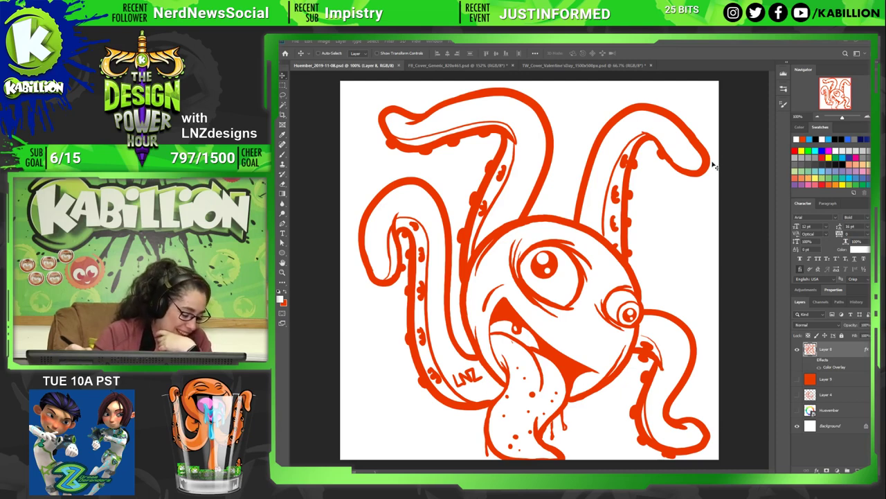
pyautogui.click(595, 65)
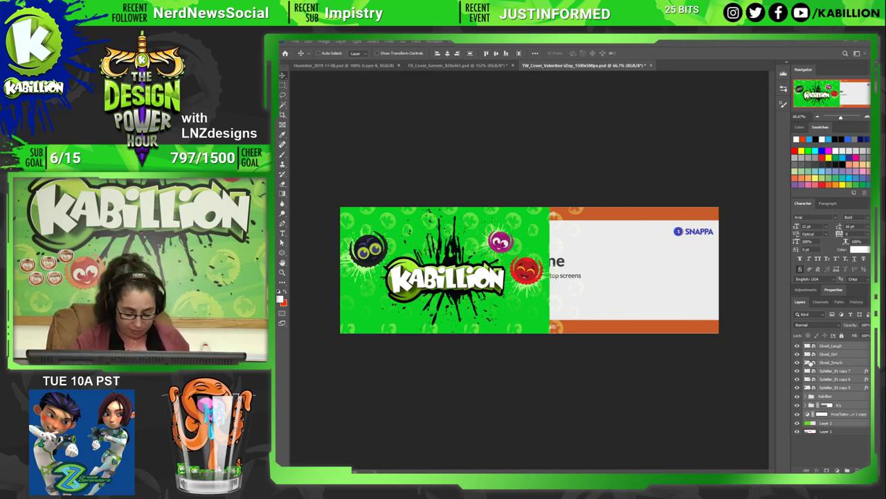
# Group the banner layers and add guides at the top and bottom safe-zone edges.
pyautogui.hotkey('ctrl', 'g')
pyautogui.click(797, 346)
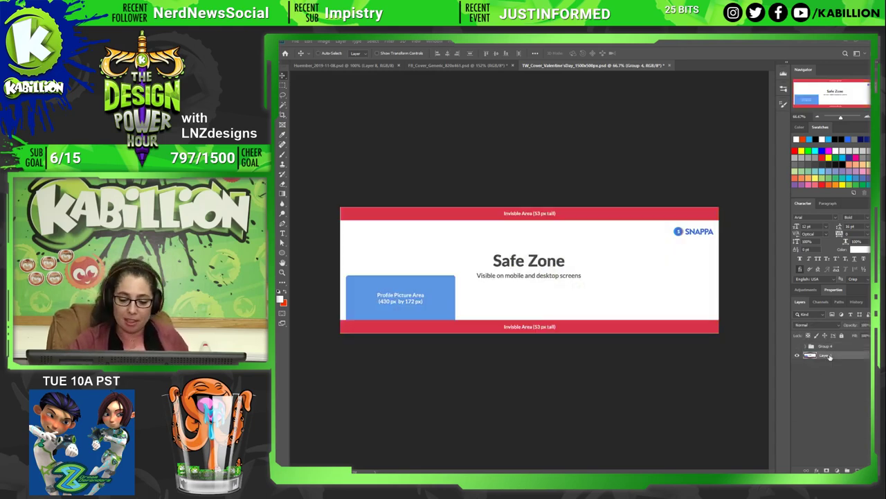
pyautogui.moveTo(575, 73); pyautogui.dragTo(499, 66)
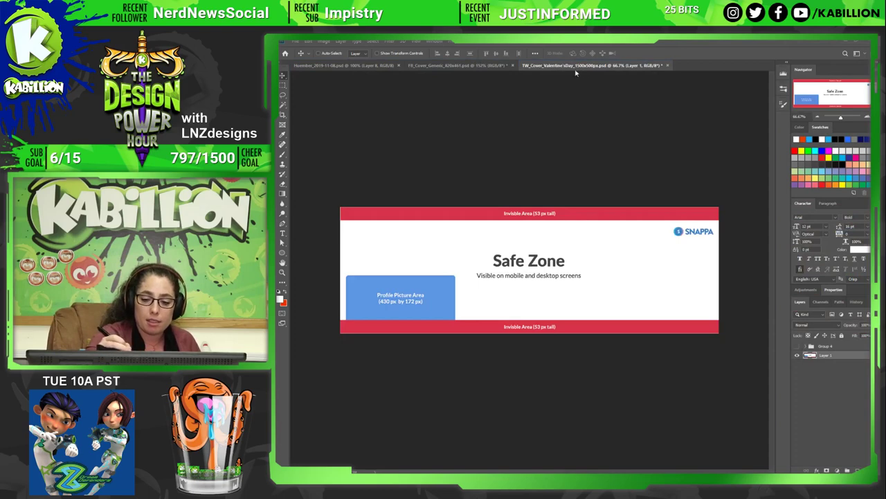
pyautogui.hotkey('ctrl', 'r')
pyautogui.moveTo(594, 75); pyautogui.dragTo(571, 224)
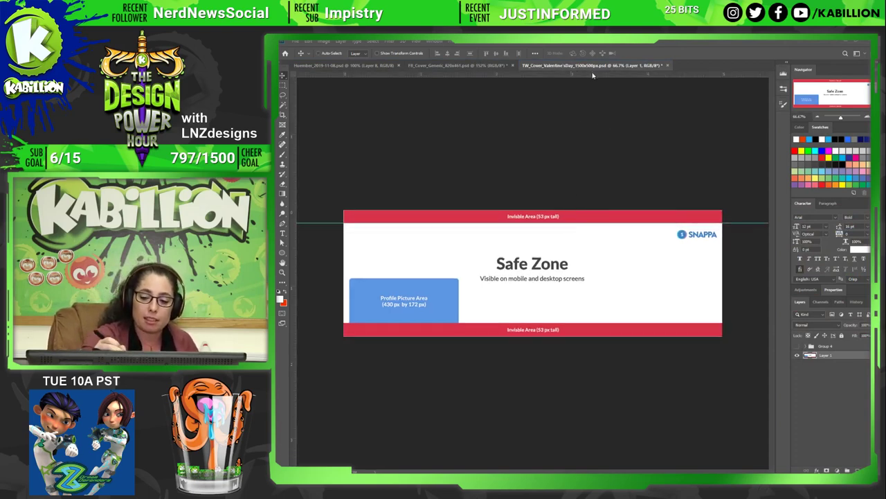
pyautogui.moveTo(593, 75); pyautogui.dragTo(554, 323)
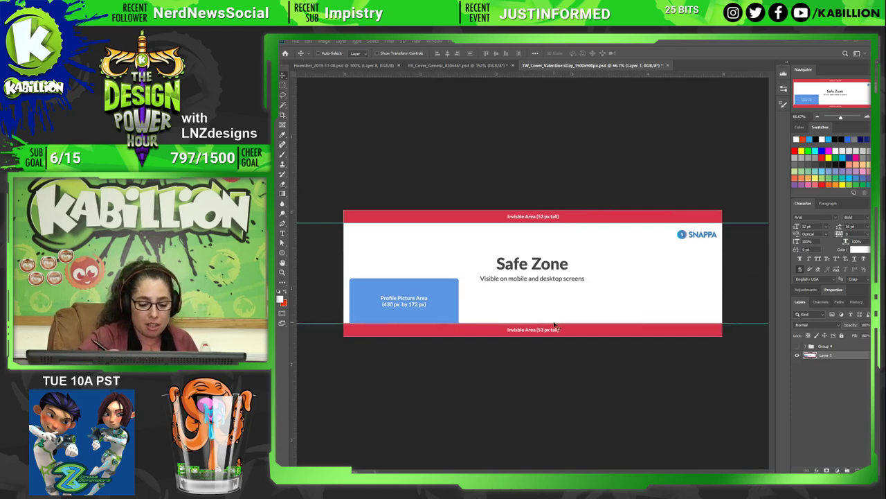
pyautogui.click(797, 346)
# Scale and reposition the banner group to fit over the Twitter cover template.
pyautogui.hotkey('ctrl', 't')
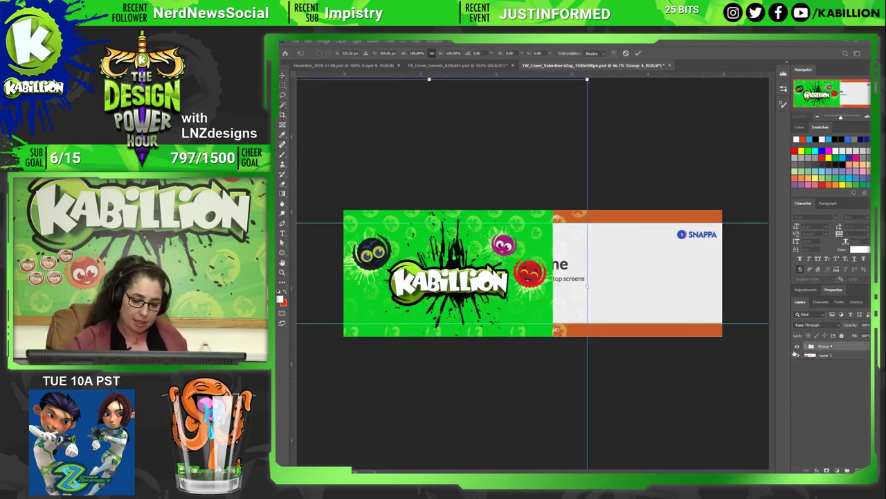
pyautogui.hotkey('ctrl', '-')
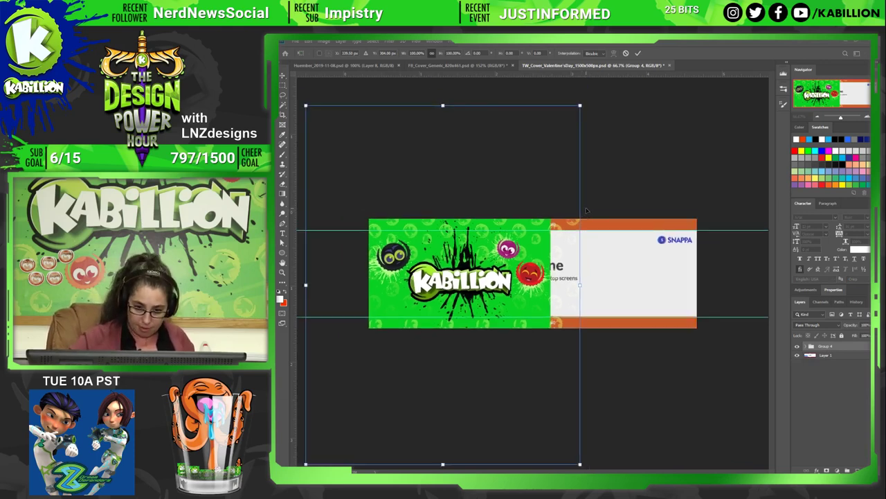
pyautogui.hotkey('ctrl', '-')
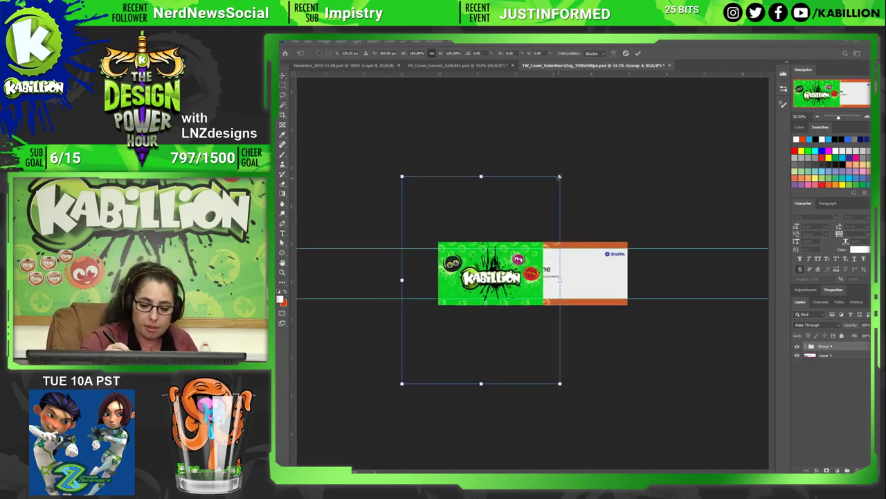
pyautogui.moveTo(559, 179); pyautogui.dragTo(703, 90)
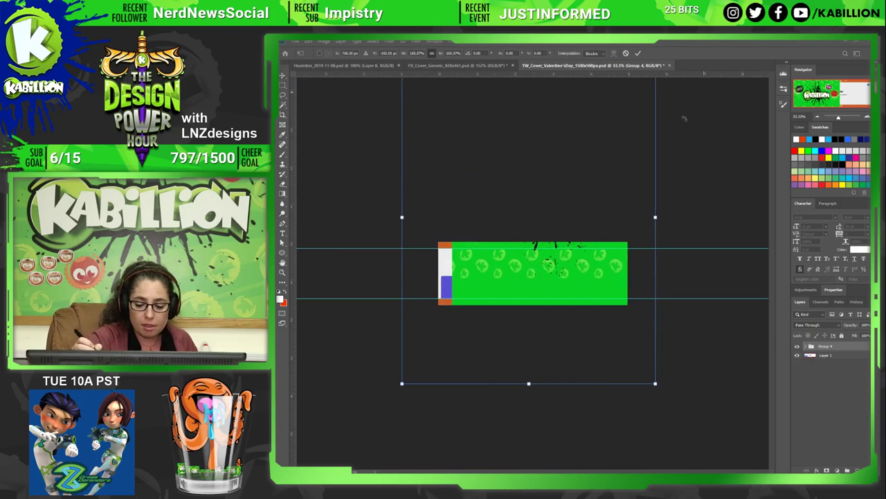
pyautogui.moveTo(614, 192)
pyautogui.mouseDown()
pyautogui.moveTo(604, 265)
pyautogui.moveTo(604, 252)
pyautogui.mouseUp()
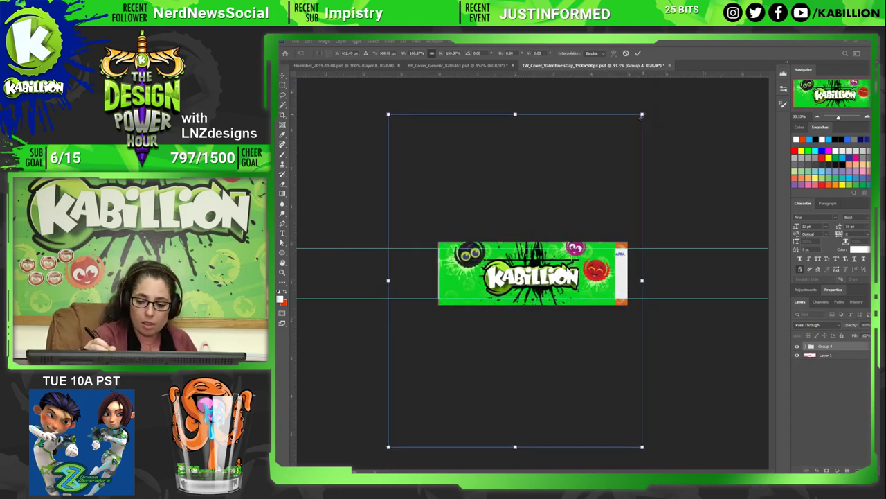
pyautogui.moveTo(640, 117); pyautogui.dragTo(593, 331)
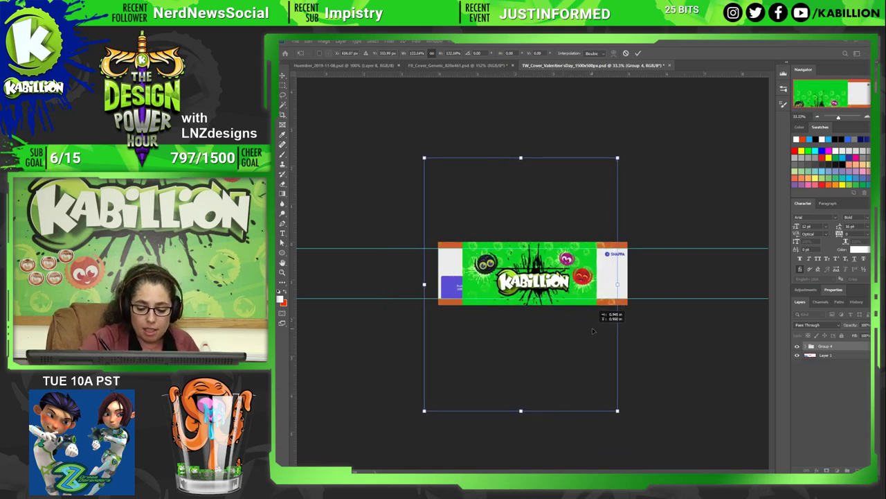
pyautogui.press('Return')
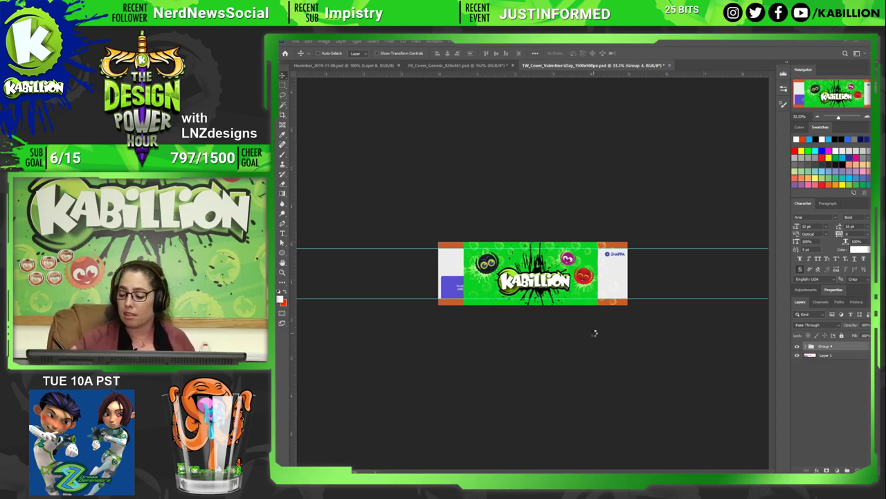
# Stretch the green background layer out to the canvas's left and right edges.
pyautogui.click(807, 346)
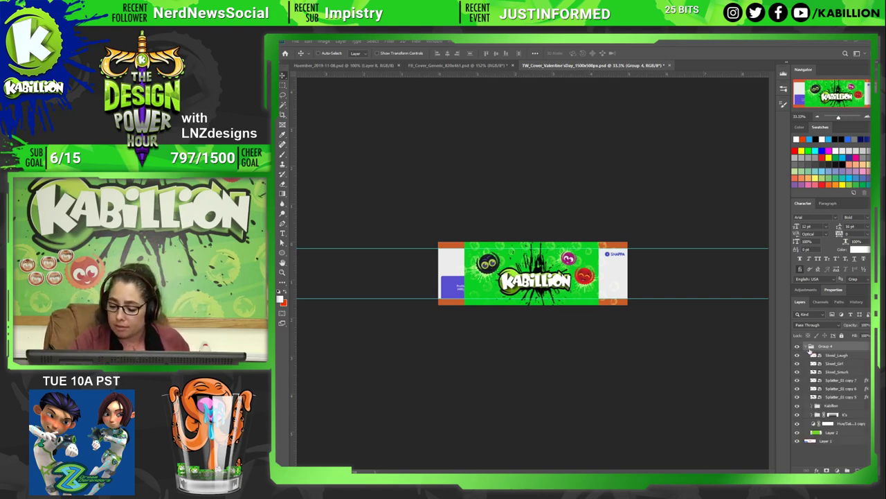
pyautogui.click(835, 432)
pyautogui.hotkey('ctrl', 't')
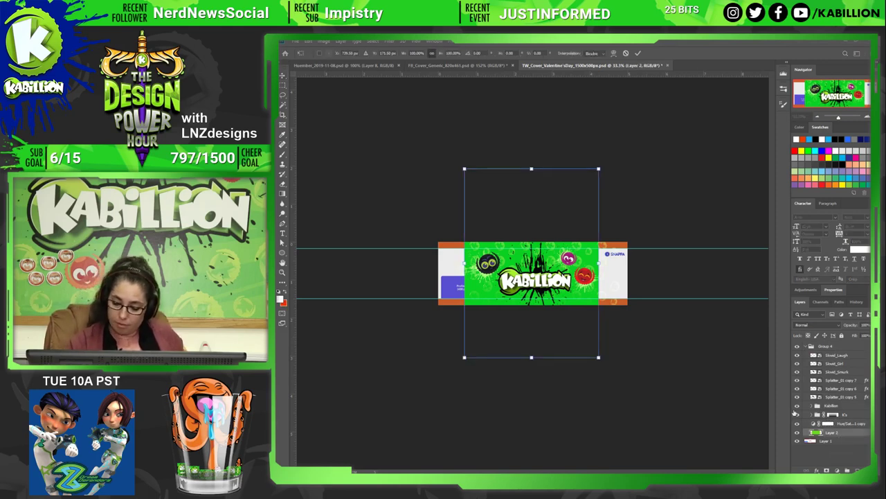
pyautogui.moveTo(598, 263); pyautogui.dragTo(633, 263)
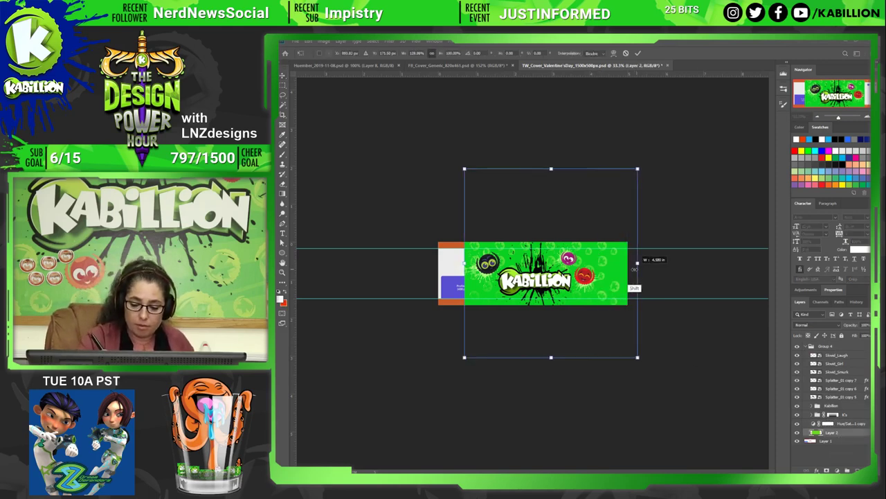
pyautogui.moveTo(453, 261); pyautogui.dragTo(429, 264)
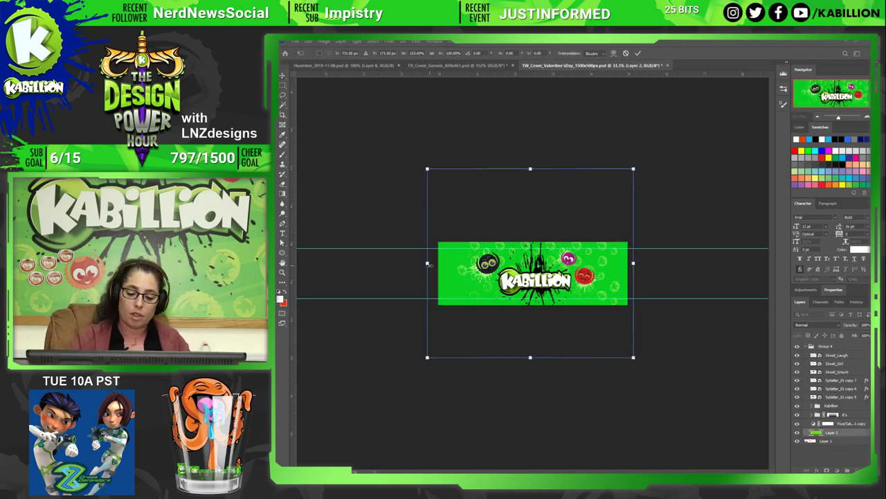
pyautogui.press('Return')
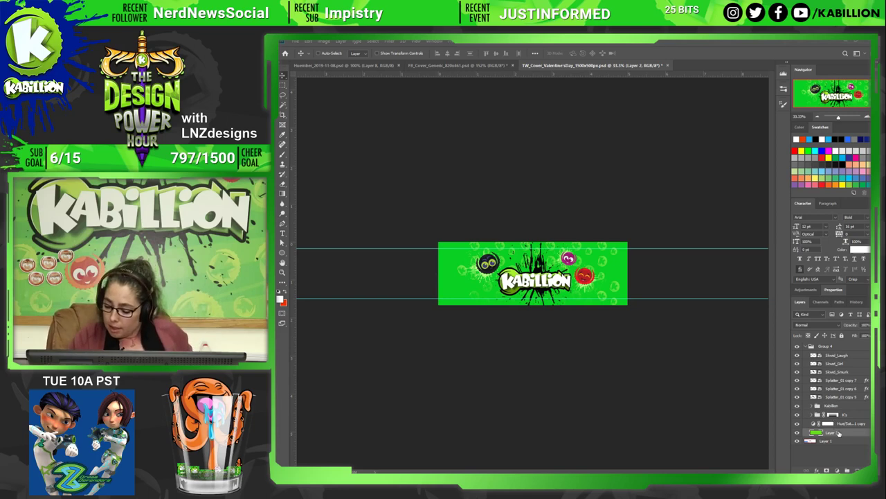
# Widen the K pattern layer toward both the left and right edges.
pyautogui.click(832, 414)
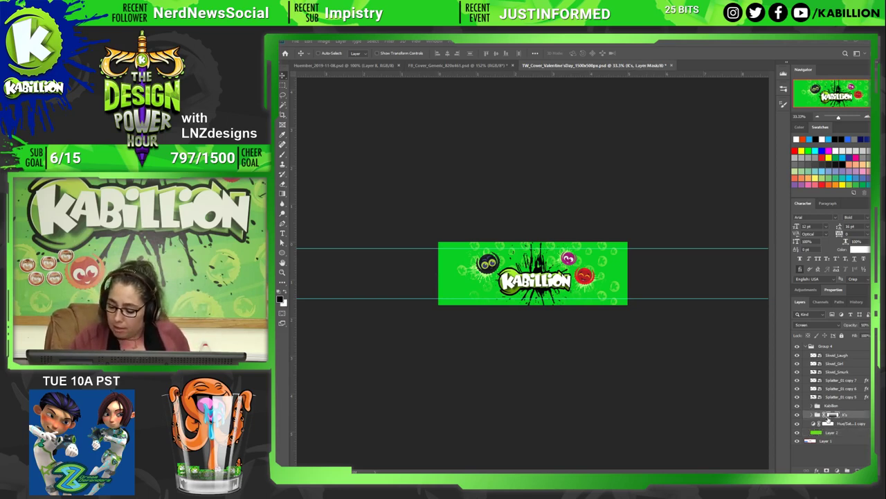
pyautogui.press('t')
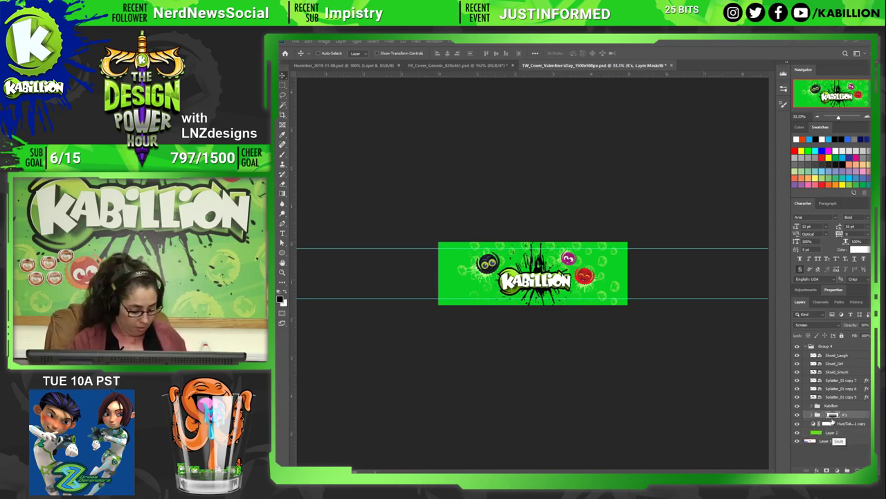
pyautogui.hotkey('ctrl', 't')
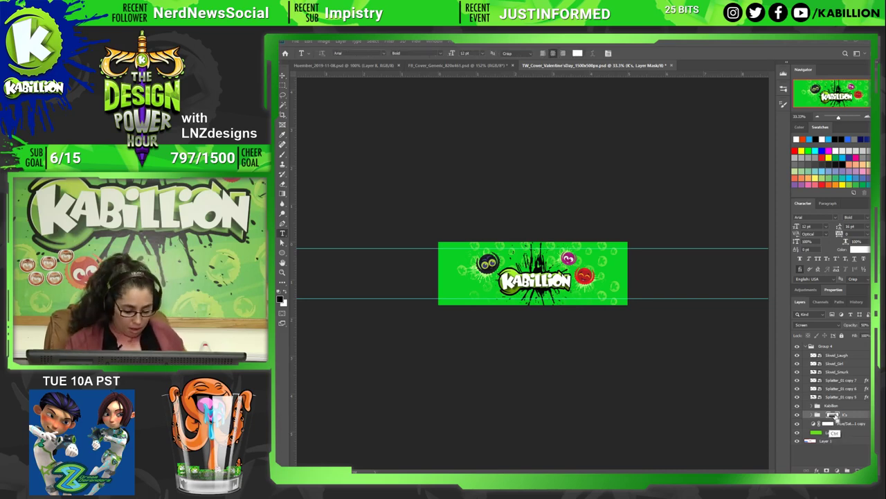
pyautogui.moveTo(596, 274); pyautogui.dragTo(628, 274)
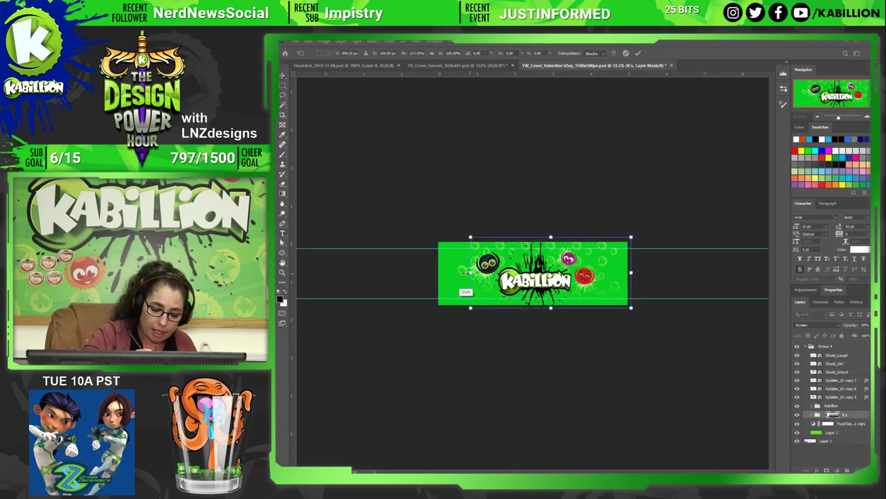
pyautogui.moveTo(471, 274); pyautogui.dragTo(433, 272)
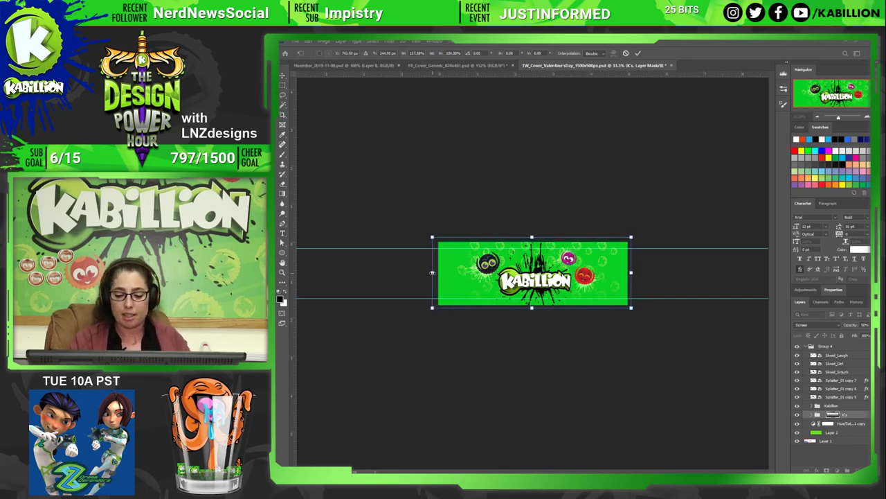
pyautogui.press('t')
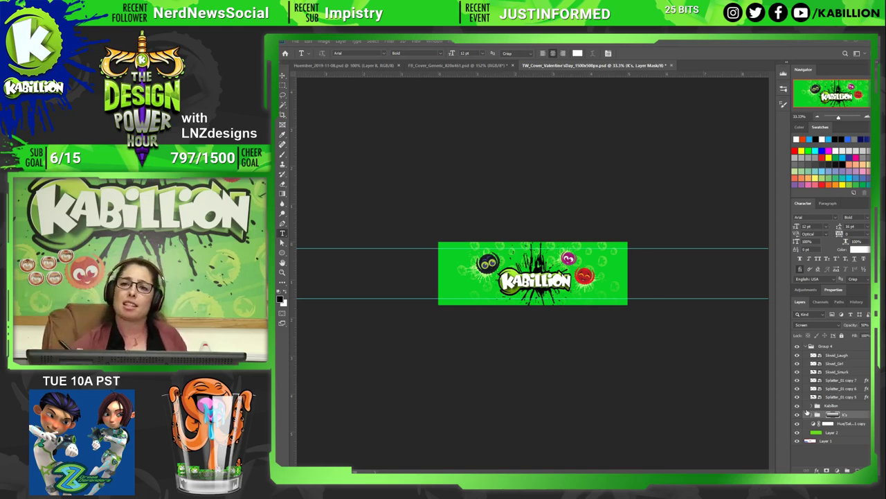
pyautogui.click(840, 433)
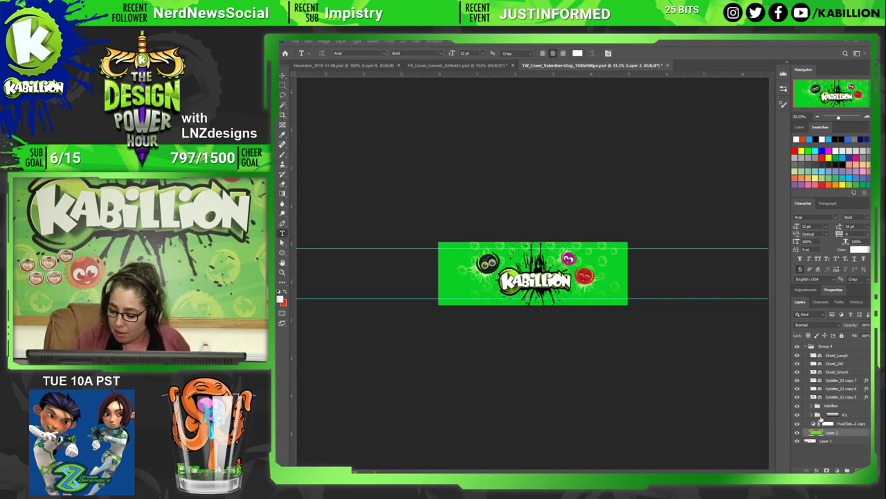
# Scale the pattern subgroup outward past the banner's upper-left and upper-right edges.
pyautogui.click(817, 414)
pyautogui.click(834, 443)
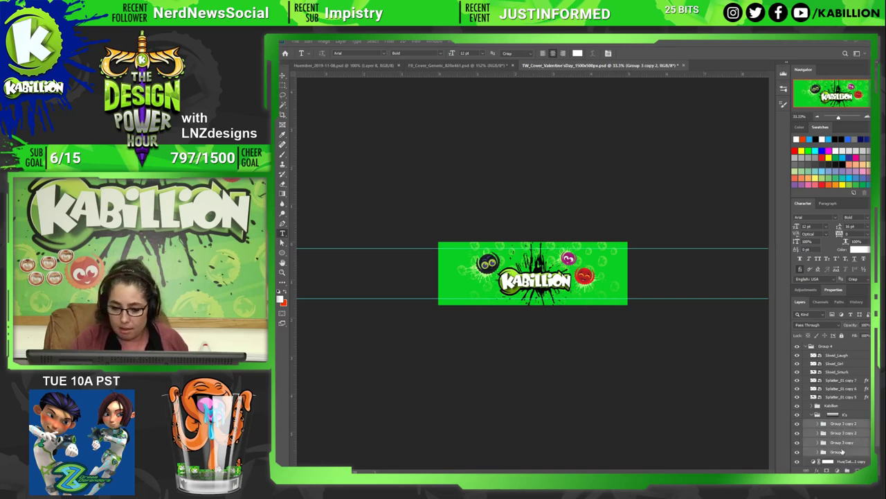
pyautogui.hotkey('ctrl', 't')
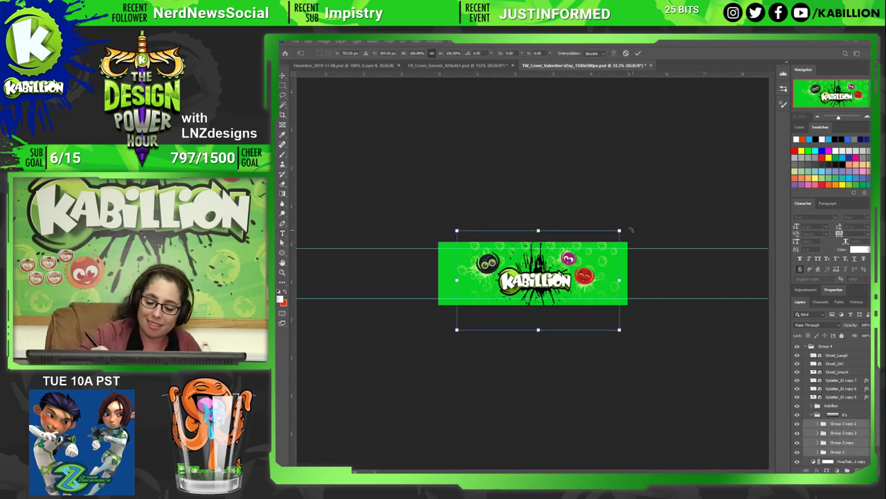
pyautogui.moveTo(620, 230); pyautogui.dragTo(637, 223)
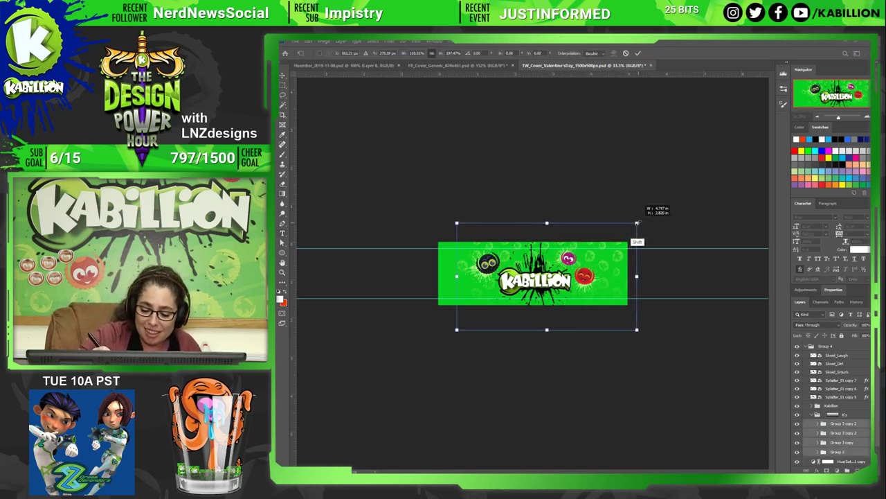
pyautogui.moveTo(456, 223); pyautogui.dragTo(418, 213)
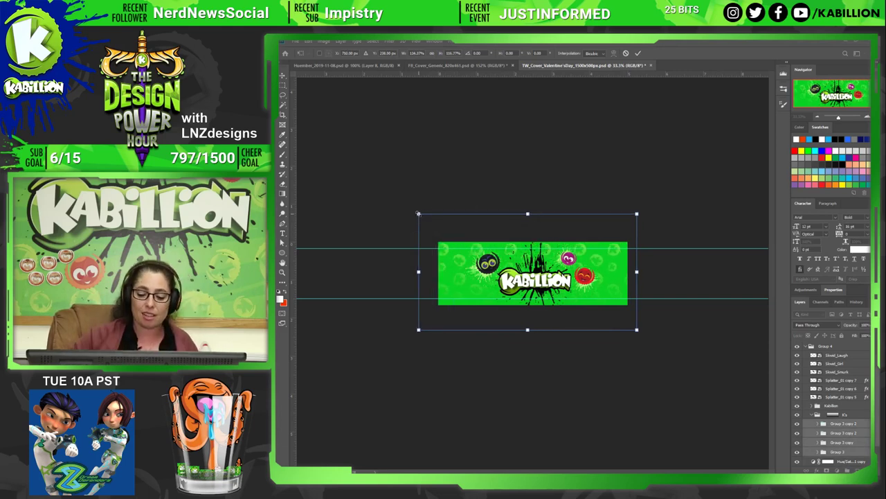
pyautogui.press('Return')
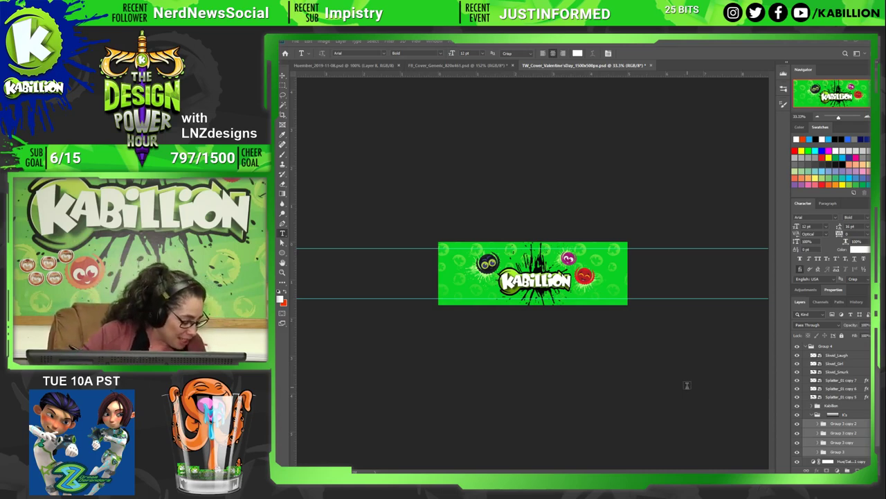
# Zoom in and select the dark Skwid and its splatter layers.
pyautogui.press('v')
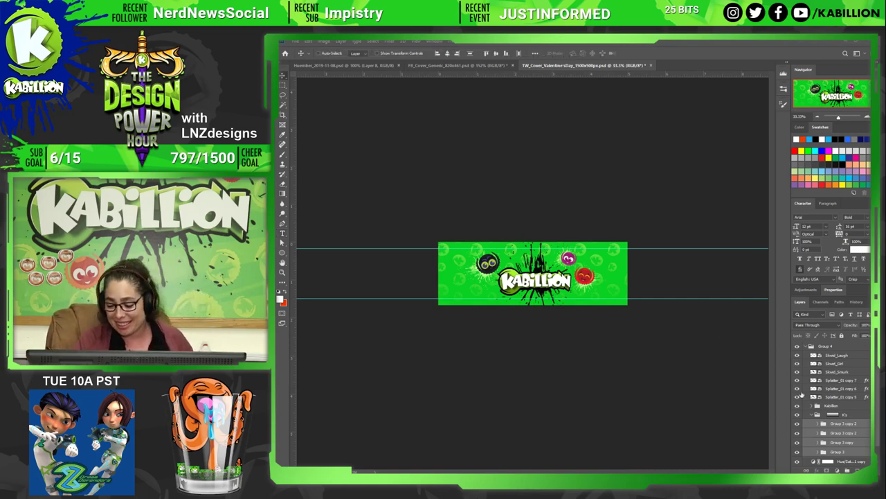
pyautogui.click(840, 415)
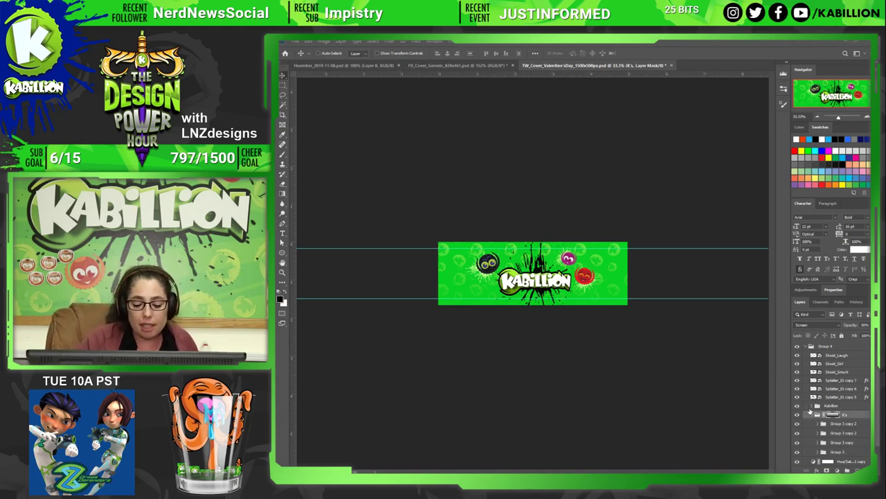
pyautogui.press('z')
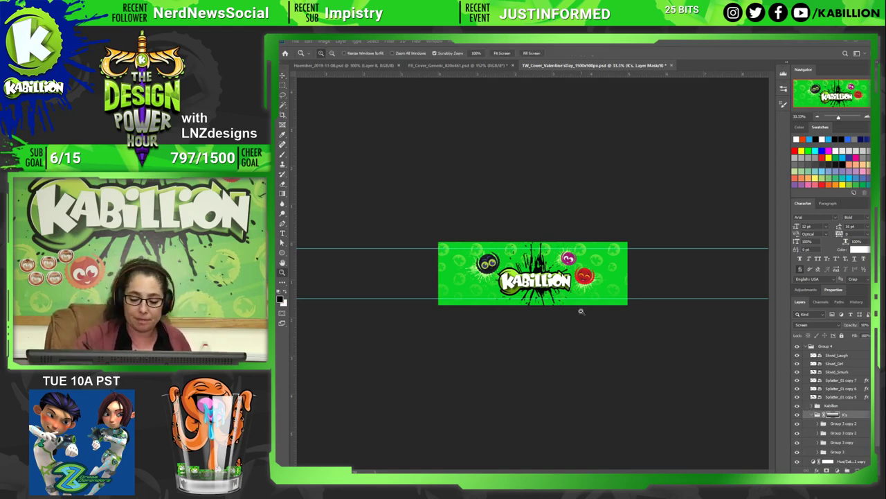
pyautogui.click(538, 282)
pyautogui.press('v')
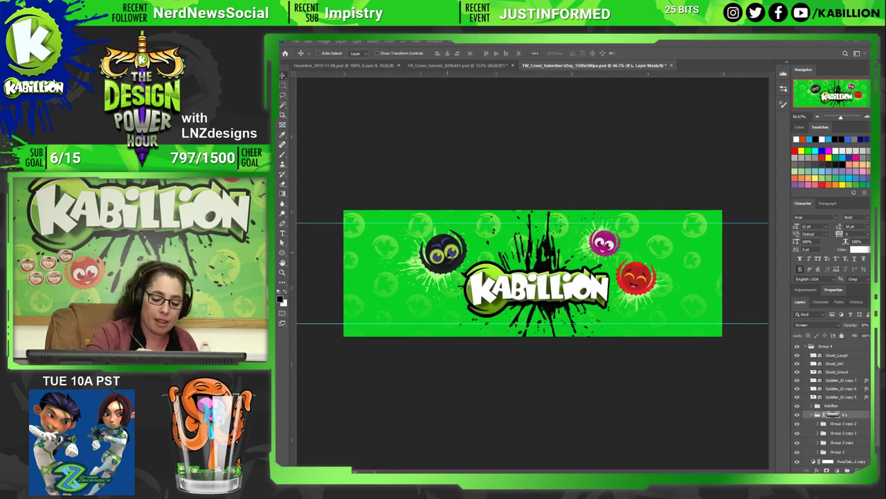
pyautogui.rightClick(450, 253)
pyautogui.click(457, 261)
pyautogui.rightClick(437, 278)
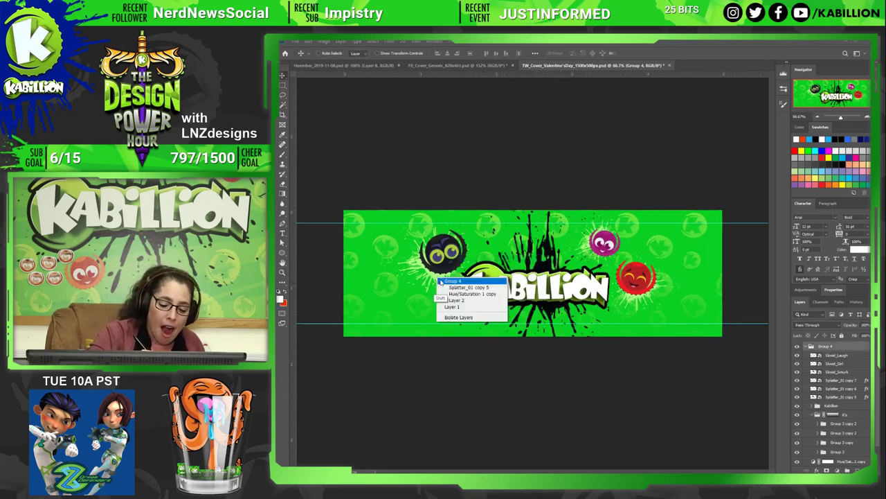
pyautogui.click(456, 288)
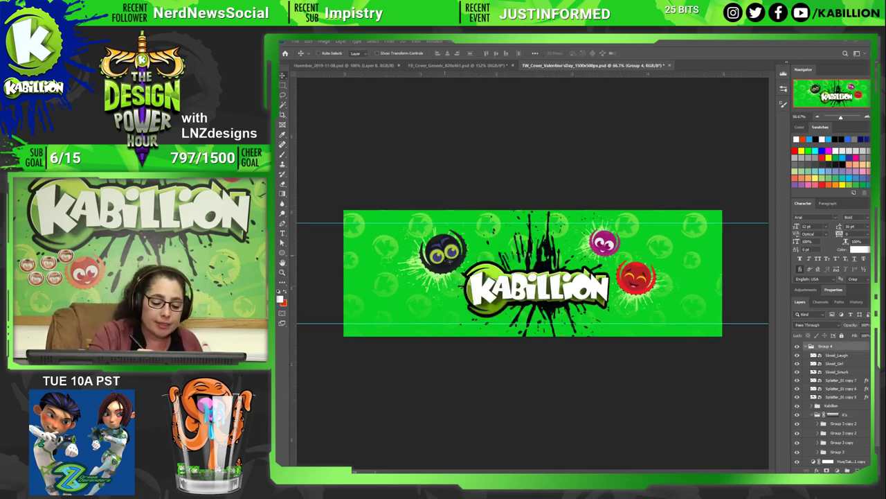
pyautogui.rightClick(444, 254)
pyautogui.click(461, 266)
pyautogui.rightClick(437, 278)
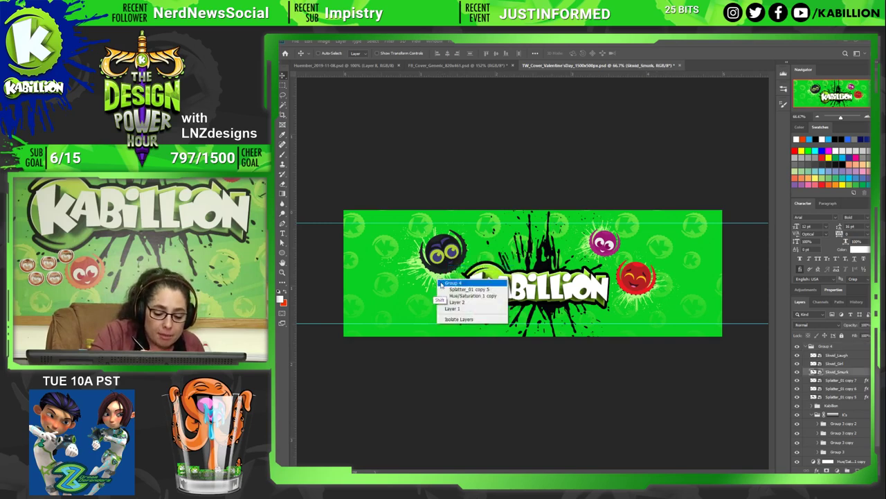
pyautogui.click(453, 291)
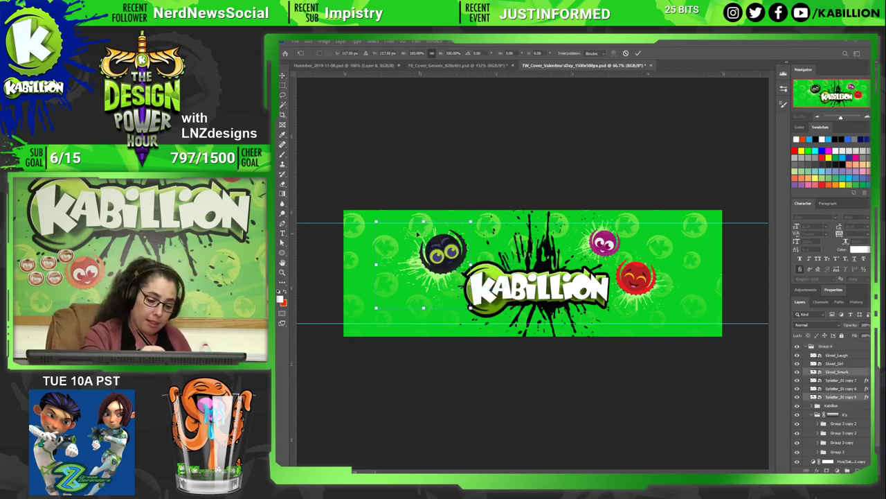
# Enlarge the dark Skwid and its splatter to about 125%.
pyautogui.hotkey('ctrl', 't')
pyautogui.moveTo(377, 222)
pyautogui.mouseDown()
pyautogui.moveTo(339, 216)
pyautogui.moveTo(432, 276)
pyautogui.mouseUp()
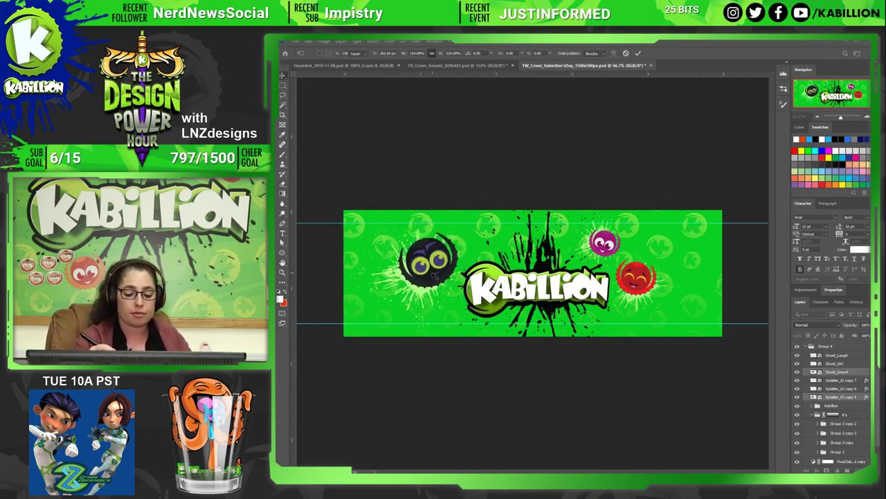
pyautogui.press('Return')
# Enlarge the purple and red Skwids with splatters to about 138%, shifted down-right.
pyautogui.click(849, 355)
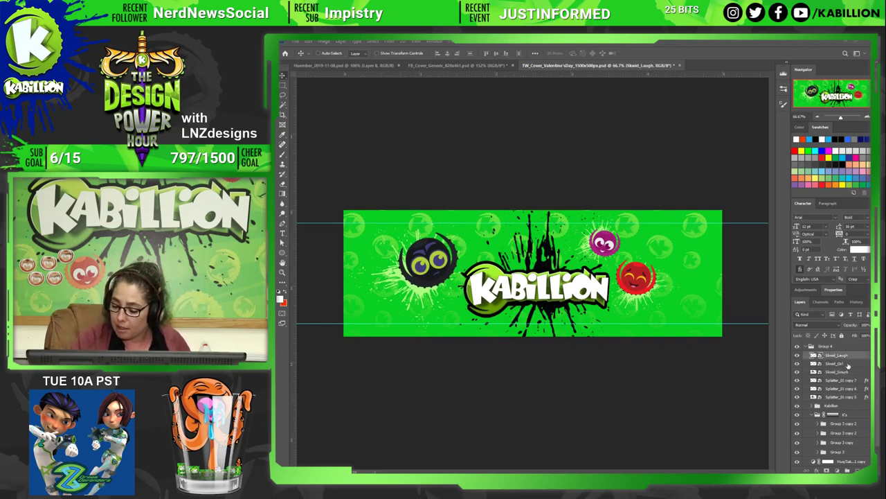
pyautogui.keyDown('shift'); pyautogui.click(847, 367); pyautogui.keyUp('shift')
pyautogui.keyDown('ctrl'); pyautogui.click(841, 380); pyautogui.keyUp('ctrl')
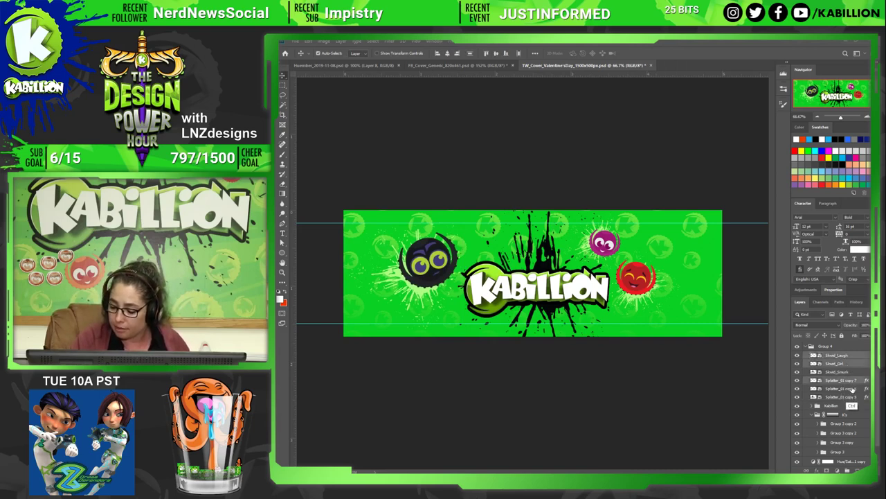
pyautogui.hotkey('ctrl', 't')
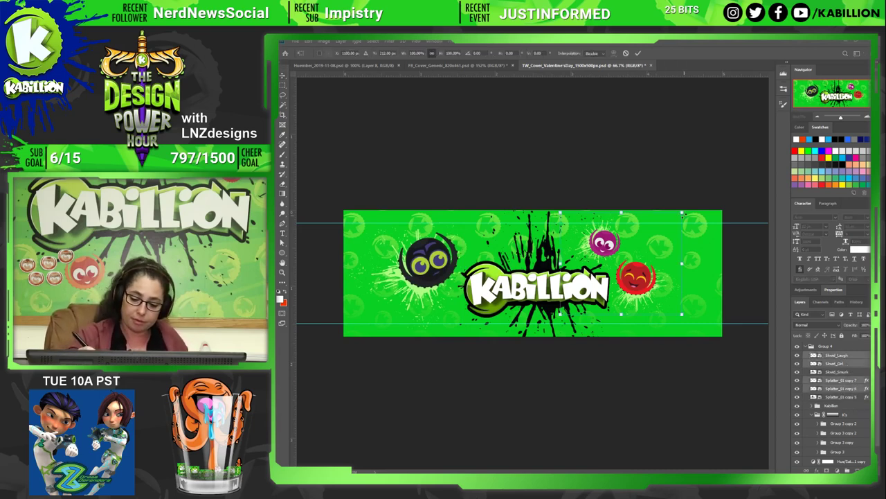
pyautogui.moveTo(682, 214); pyautogui.dragTo(718, 205)
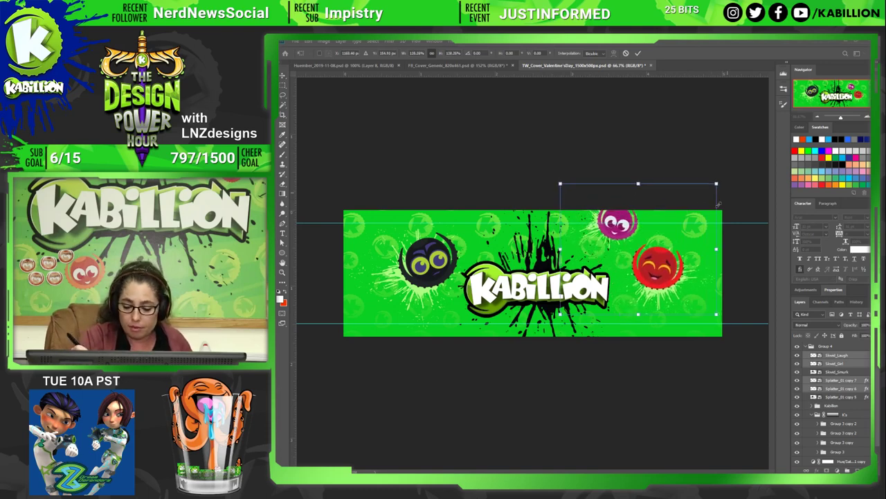
pyautogui.moveTo(681, 252); pyautogui.dragTo(694, 293)
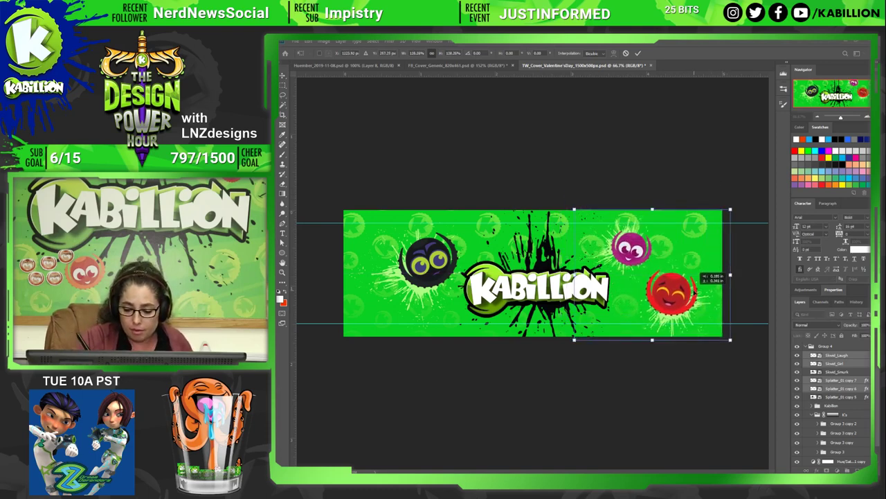
pyautogui.press('Return')
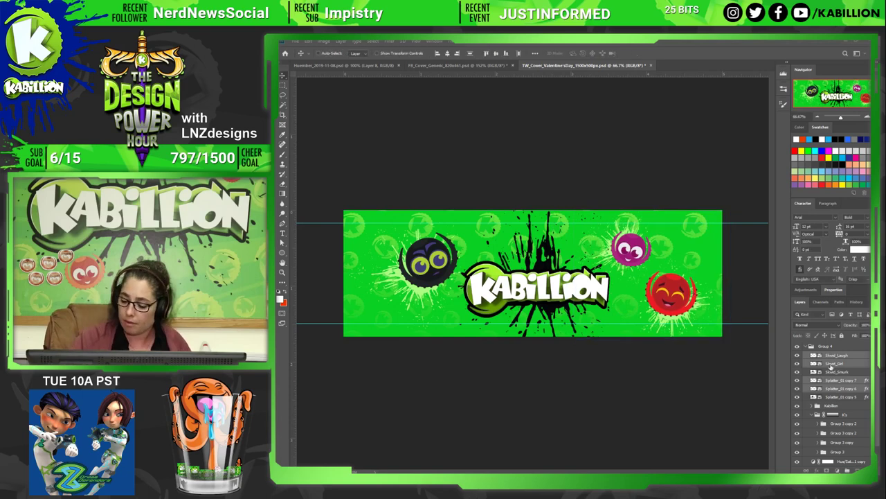
# Move the red Skwid and its splatter layers up and to the right.
pyautogui.click(854, 356)
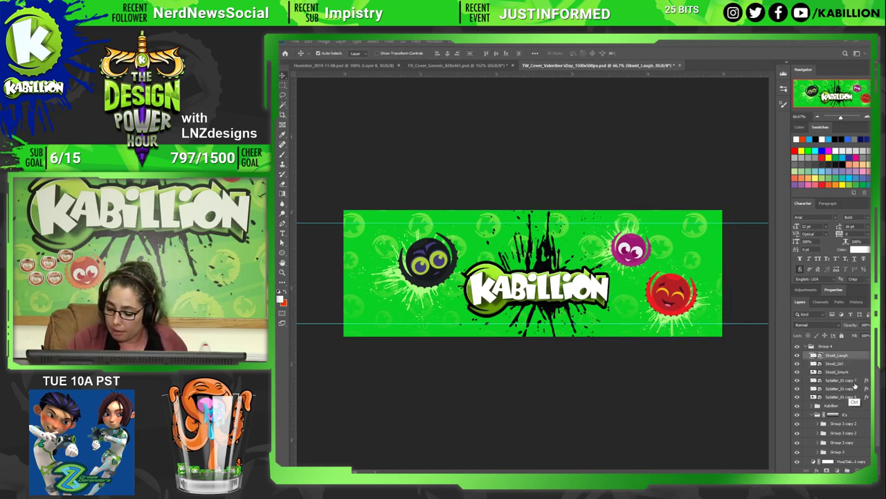
pyautogui.keyDown('ctrl'); pyautogui.click(852, 388); pyautogui.keyUp('ctrl')
pyautogui.keyDown('ctrl'); pyautogui.click(851, 380); pyautogui.keyUp('ctrl')
pyautogui.moveTo(712, 284); pyautogui.dragTo(712, 282)
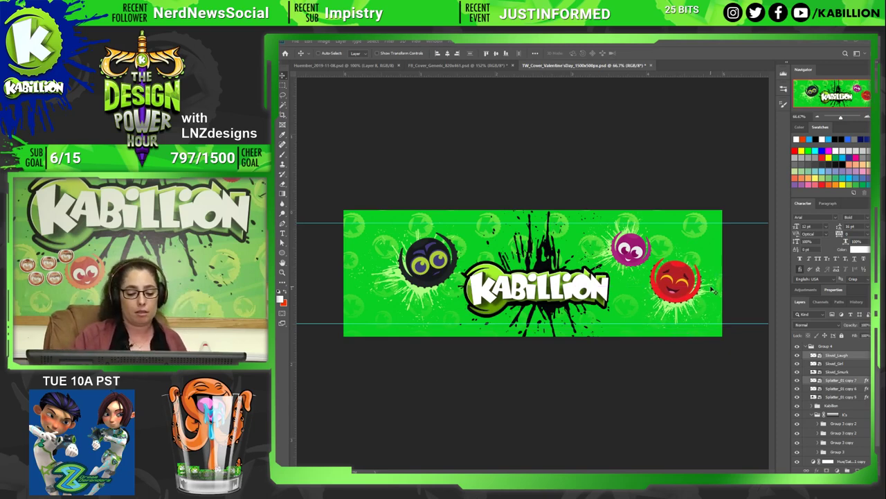
# Draw marquee boxes to compare the left and right character spacing.
pyautogui.press('m')
pyautogui.moveTo(611, 179); pyautogui.dragTo(737, 352)
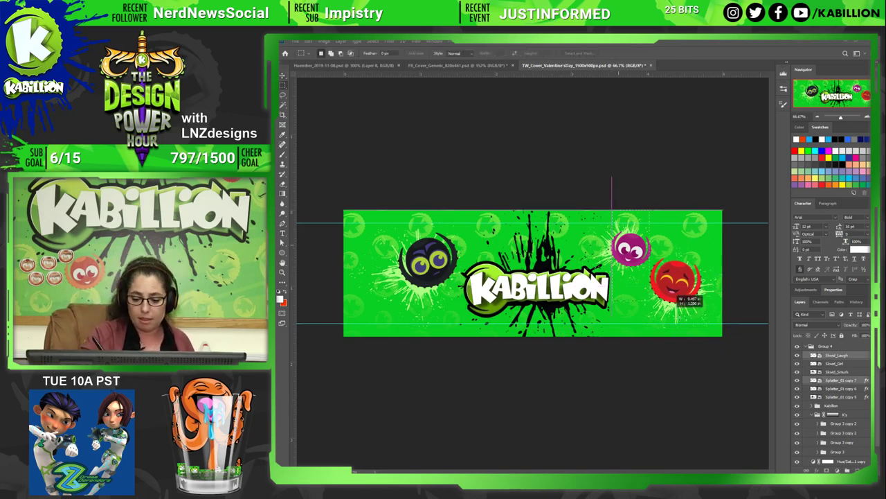
pyautogui.moveTo(343, 210); pyautogui.dragTo(445, 345)
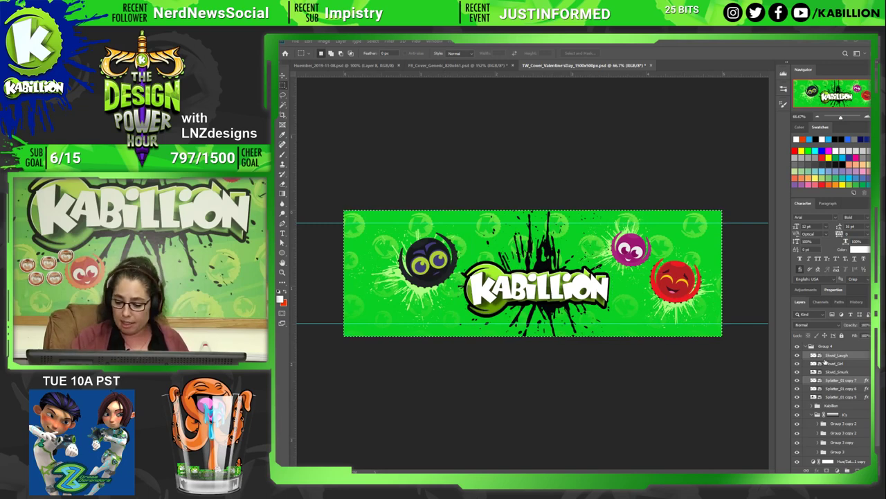
pyautogui.click(834, 407)
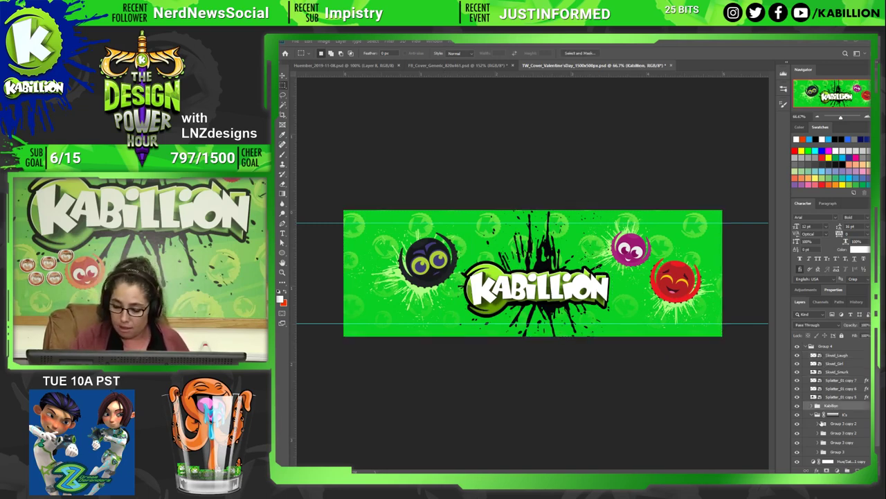
# Nudge the Kabillion logo group left with the Move tool's arrow key.
pyautogui.press('v')
pyautogui.press('Left')
pyautogui.press('Left')
pyautogui.press('Left')
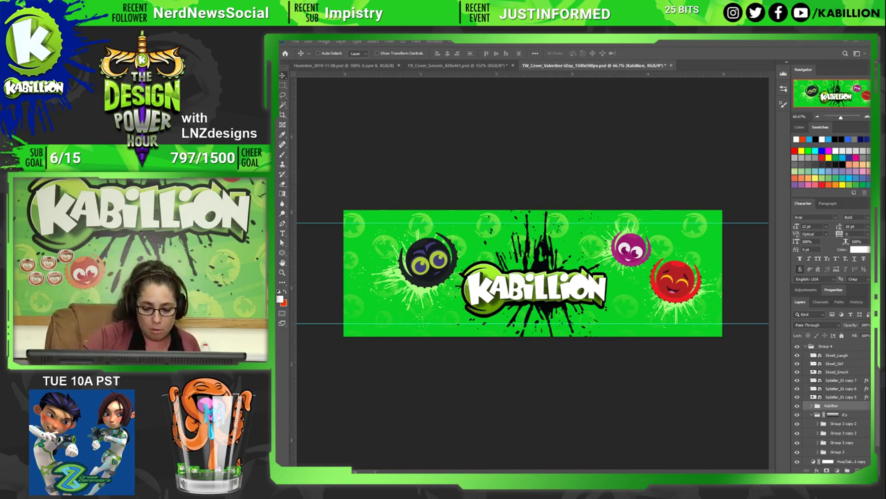
# Open the Social Network Icons folder and trial-place FB_K_Icon, then cancel it.
pyautogui.click(503, 449)
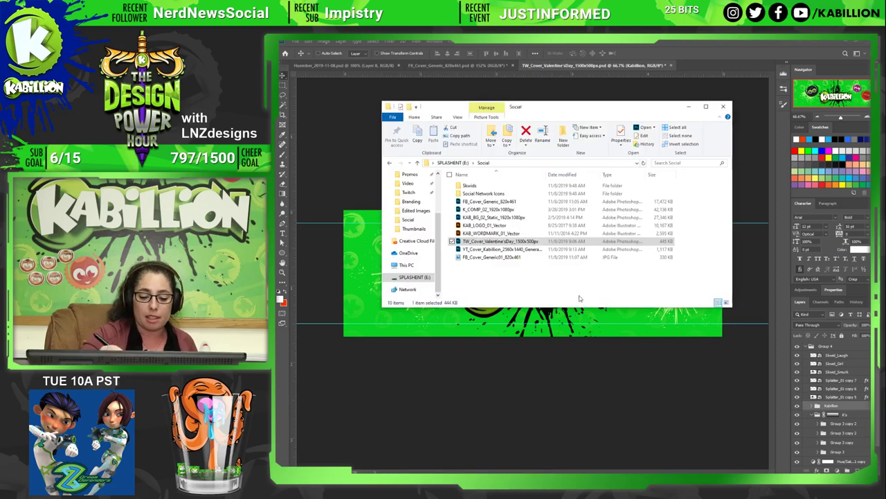
pyautogui.click(494, 195)
pyautogui.doubleClick(495, 195)
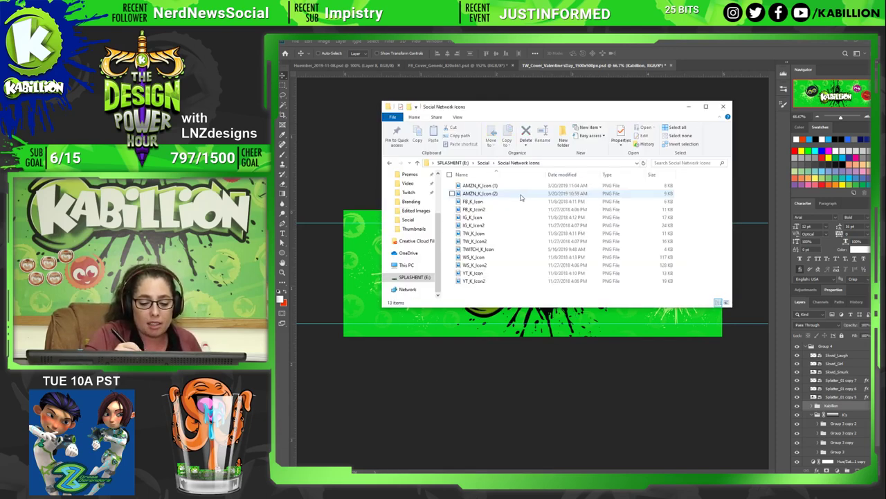
pyautogui.click(494, 209)
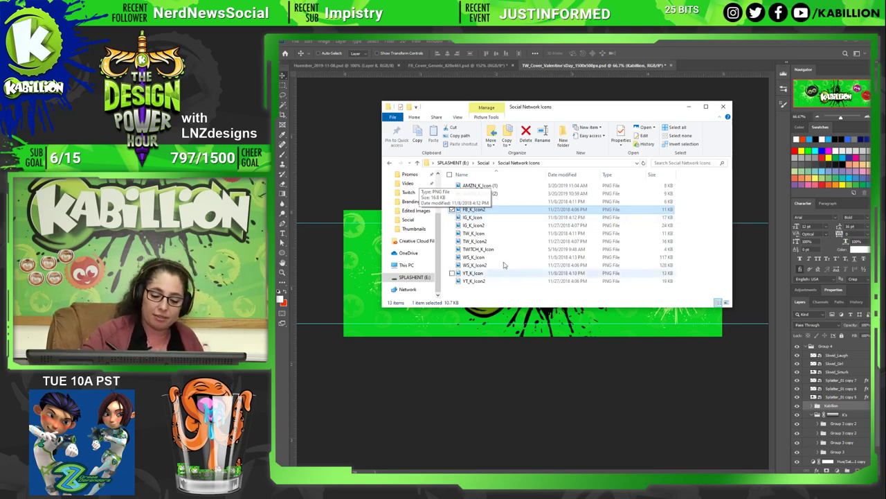
pyautogui.click(496, 202)
pyautogui.click(492, 201)
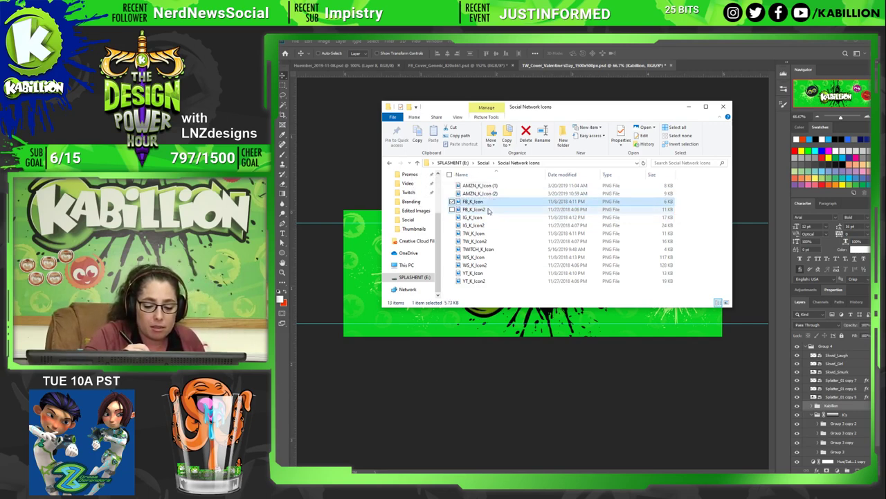
pyautogui.click(510, 323)
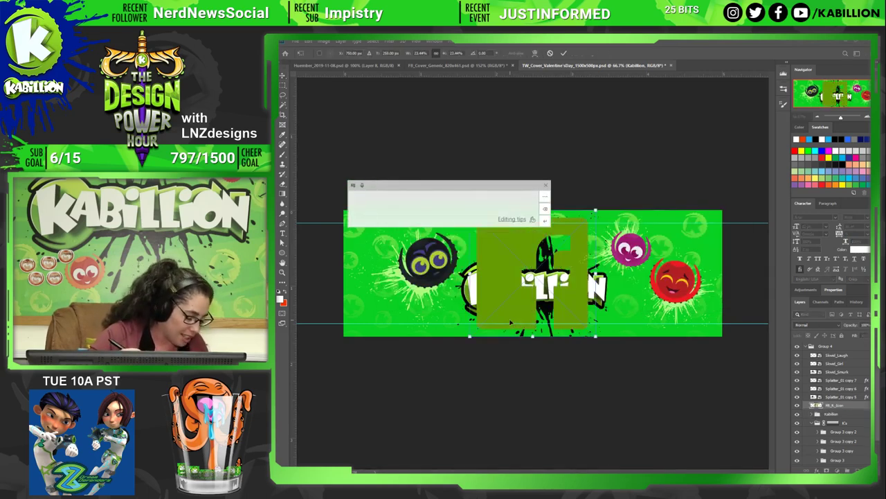
pyautogui.click(545, 185)
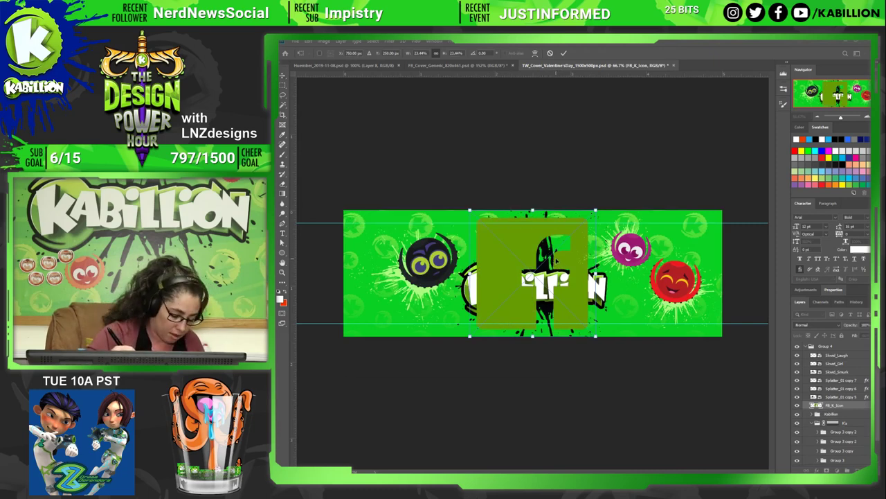
pyautogui.press('Escape')
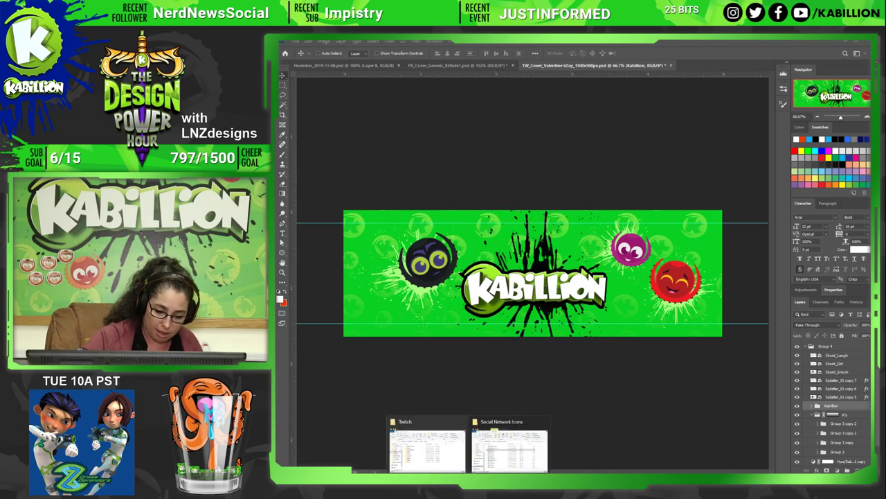
# Drag FB_K_Icon2 into the banner, cancel the placement, and reopen the folder.
pyautogui.click(506, 421)
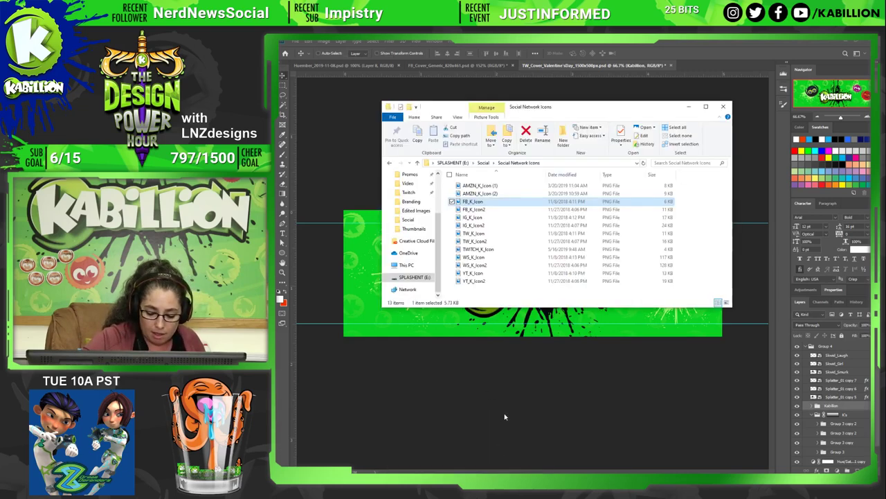
pyautogui.click(474, 209)
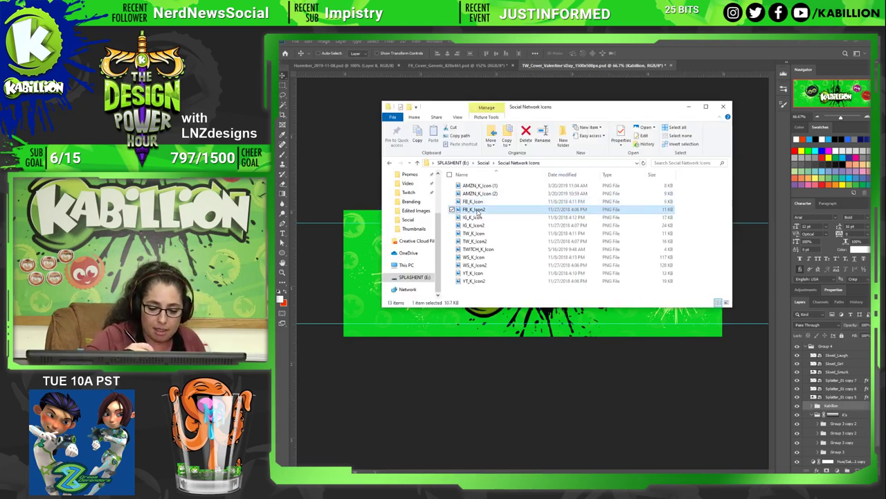
pyautogui.moveTo(476, 212); pyautogui.dragTo(502, 325)
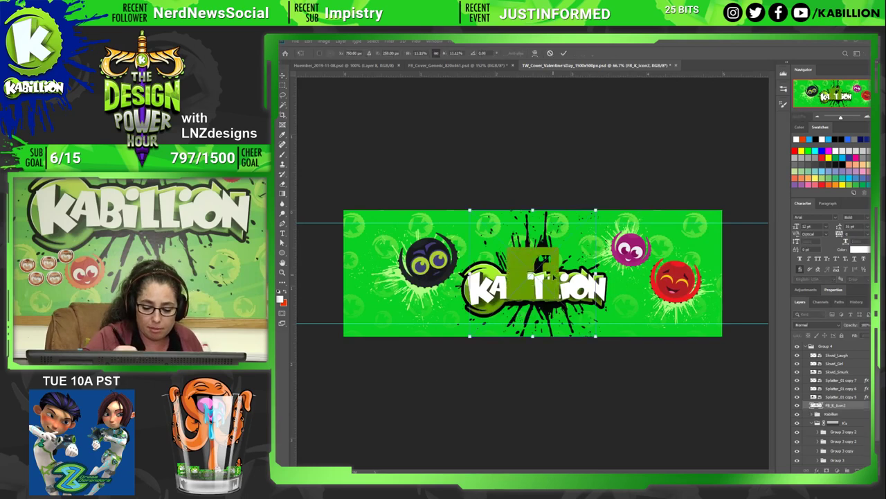
pyautogui.press('Escape')
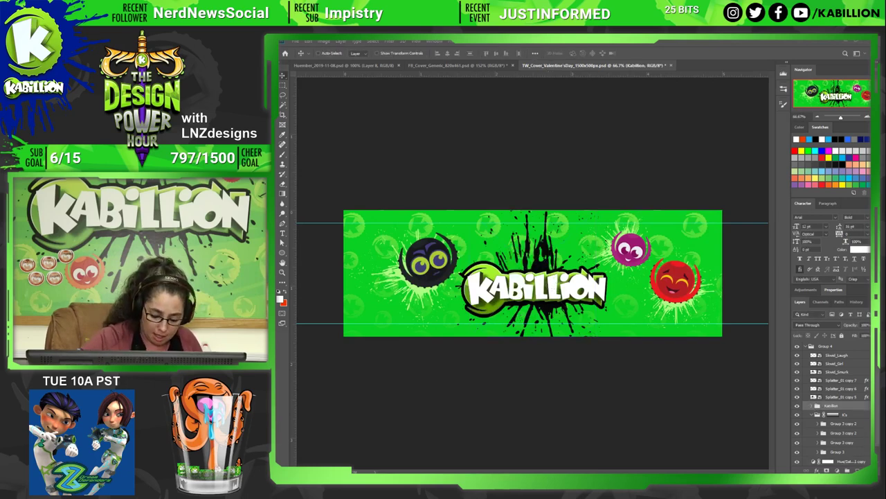
pyautogui.click(508, 443)
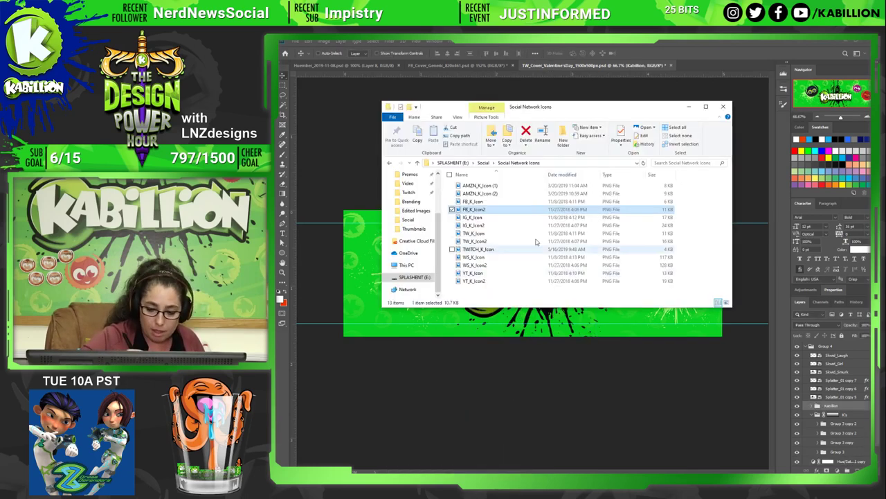
# Place FB_K_Icon, IG_K_Icon, TW_K_Icon and YT_K_Icon into the banner, committing each.
pyautogui.click(478, 201)
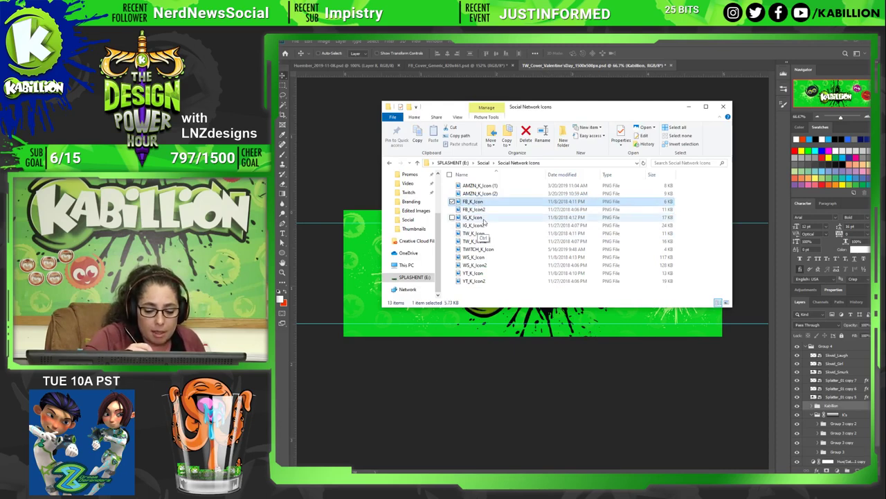
pyautogui.keyDown('ctrl'); pyautogui.click(477, 217); pyautogui.keyUp('ctrl')
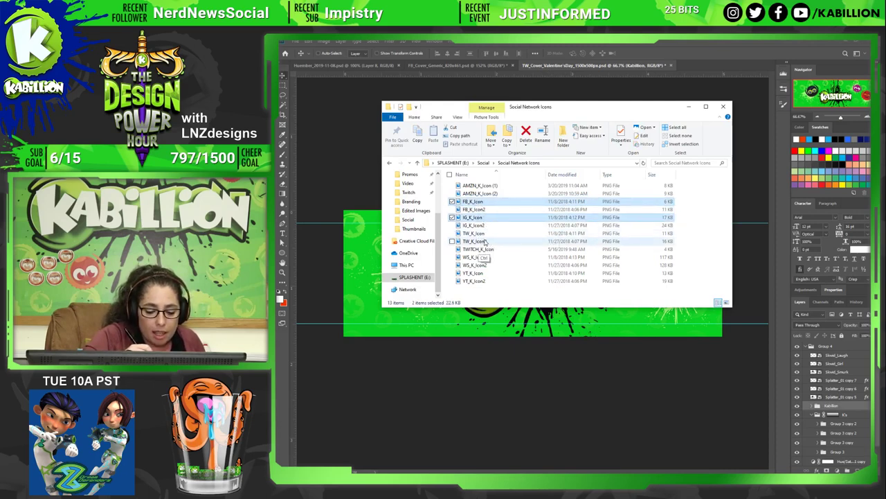
pyautogui.keyDown('ctrl'); pyautogui.click(484, 233); pyautogui.keyUp('ctrl')
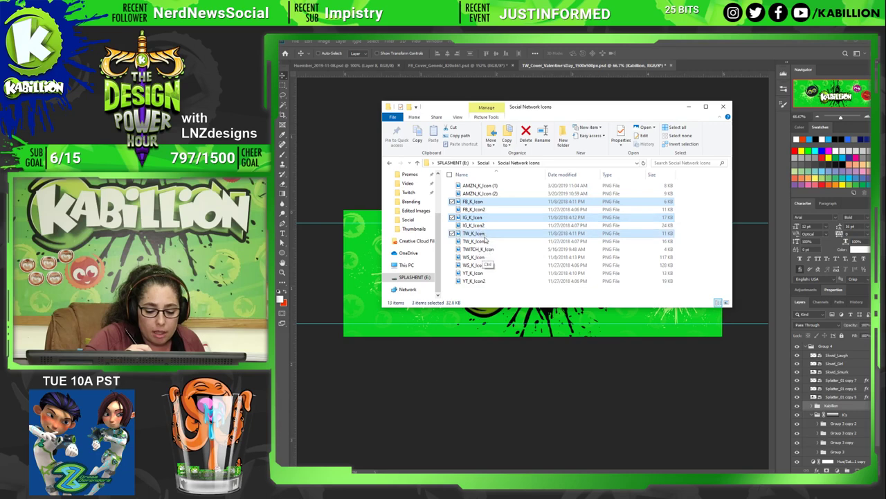
pyautogui.keyDown('ctrl'); pyautogui.click(495, 274); pyautogui.keyUp('ctrl')
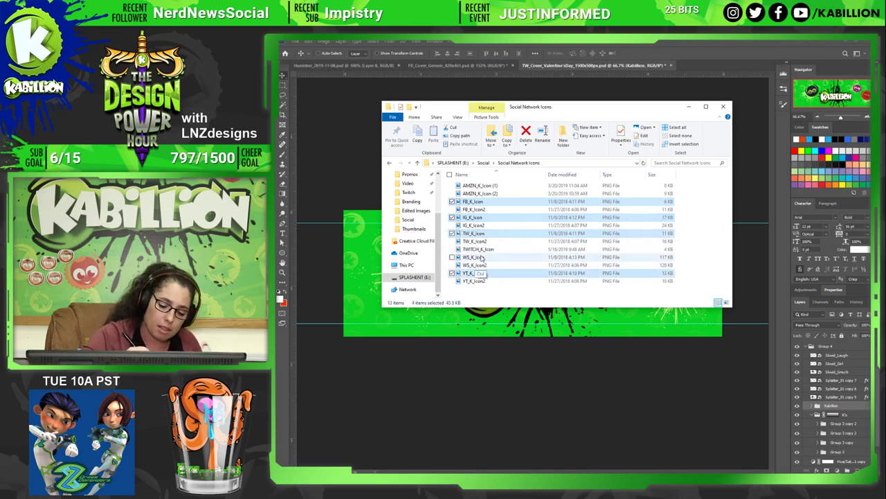
pyautogui.moveTo(482, 258); pyautogui.dragTo(485, 322)
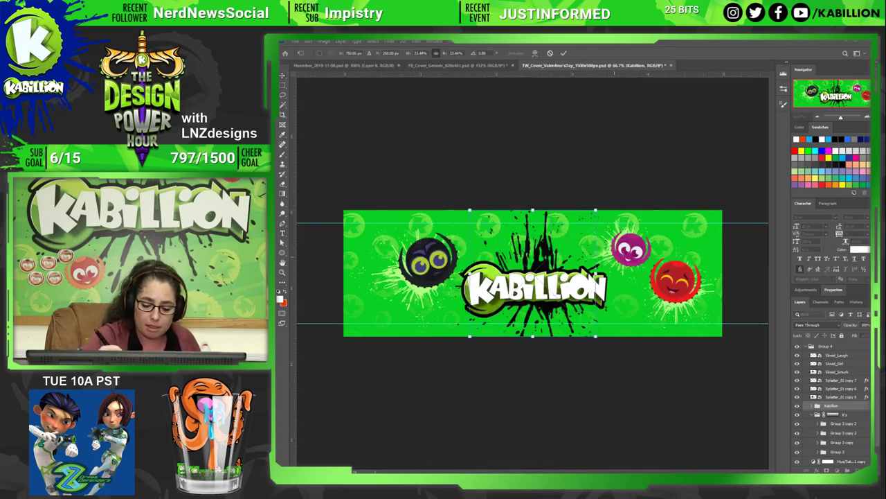
pyautogui.press('Return')
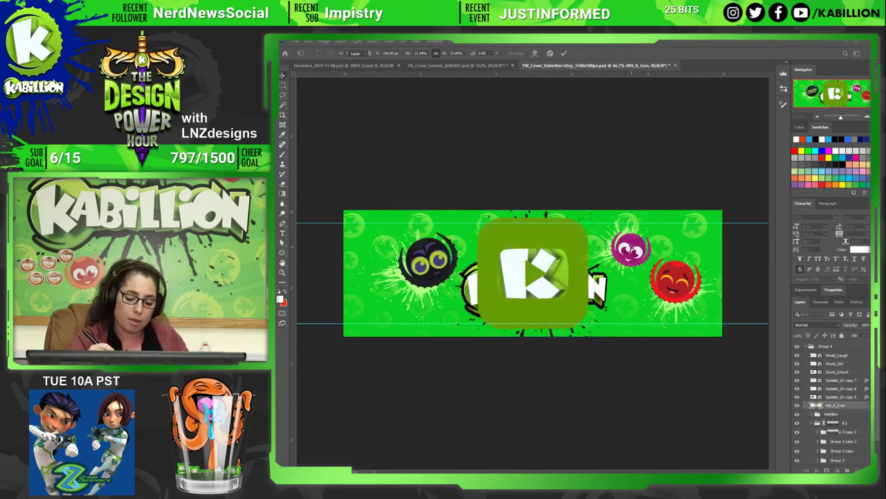
pyautogui.press('Return')
pyautogui.press('Return')
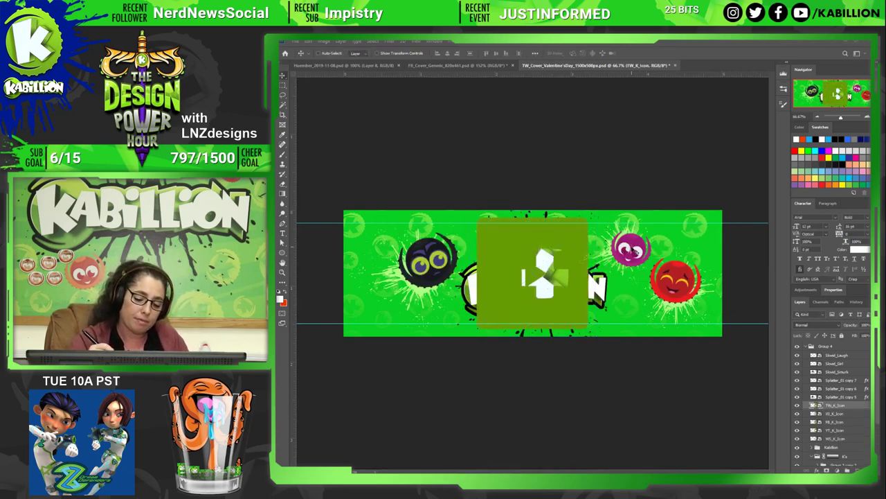
pyautogui.press('Return')
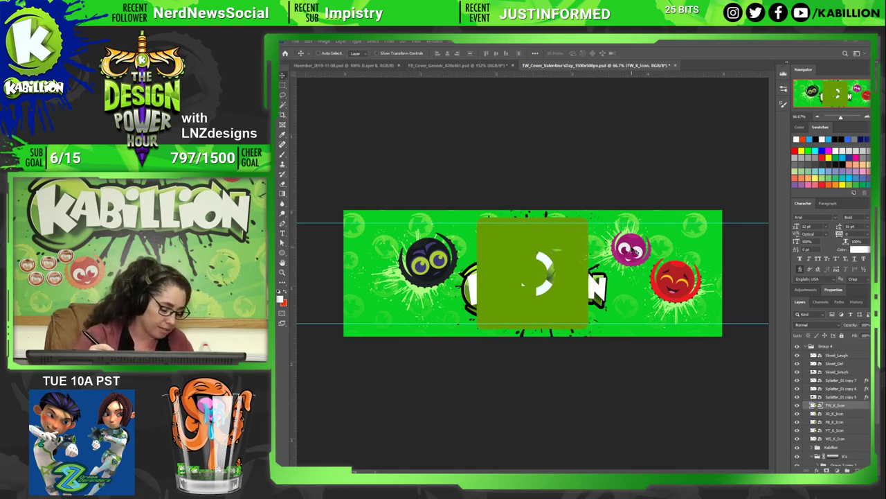
# Delete the WS_K_Icon layer and group the four remaining icons as Social.
pyautogui.click(845, 434)
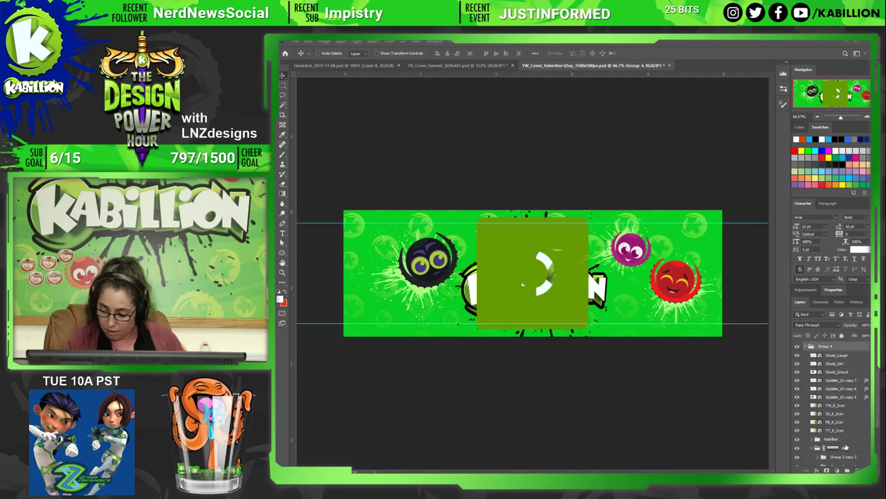
pyautogui.press('Delete')
pyautogui.click(845, 432)
pyautogui.keyDown('shift'); pyautogui.click(844, 407); pyautogui.keyUp('shift')
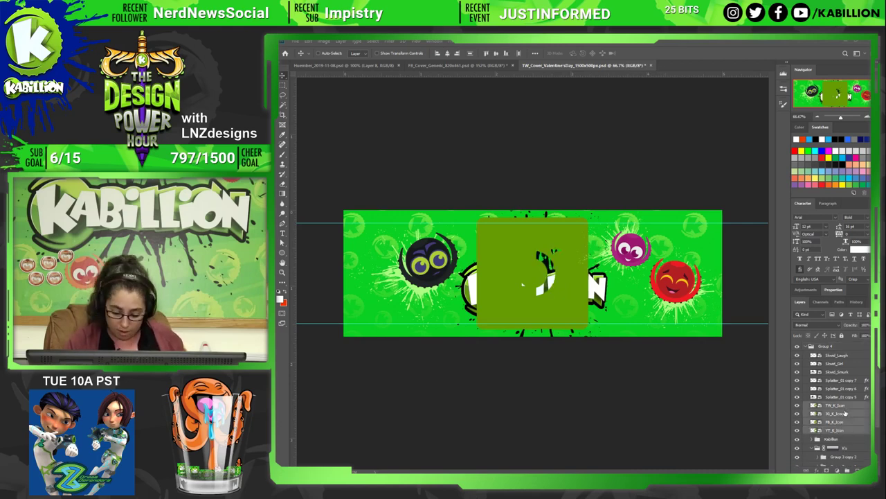
pyautogui.hotkey('ctrl', 'g')
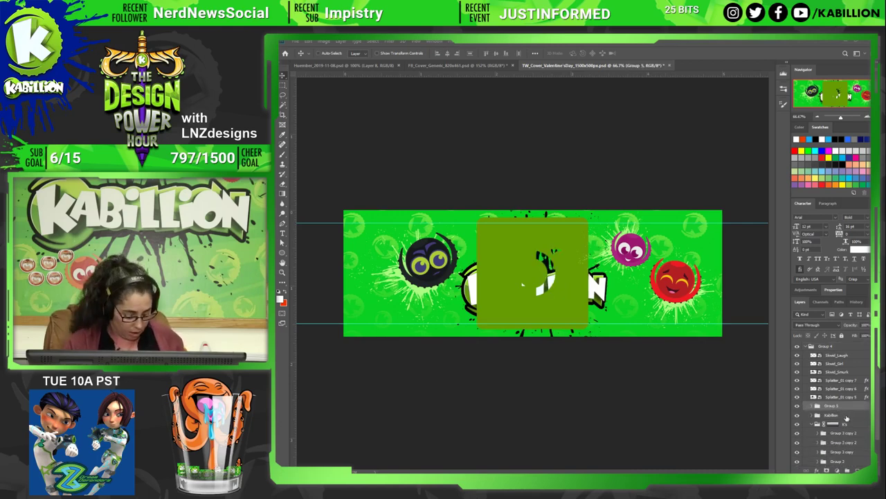
pyautogui.doubleClick(832, 405)
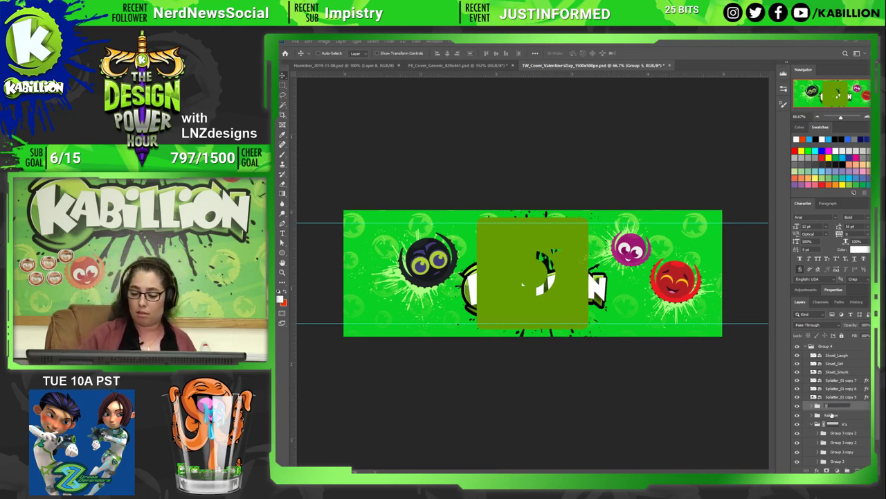
# Shrink the Social group to a tiny square and position it below the logo.
pyautogui.hotkey('ctrl', 't')
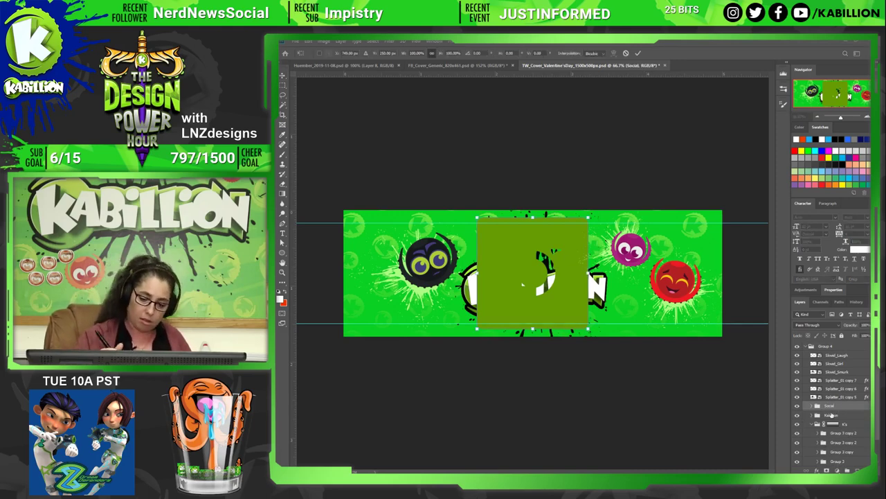
pyautogui.moveTo(588, 217); pyautogui.dragTo(490, 316)
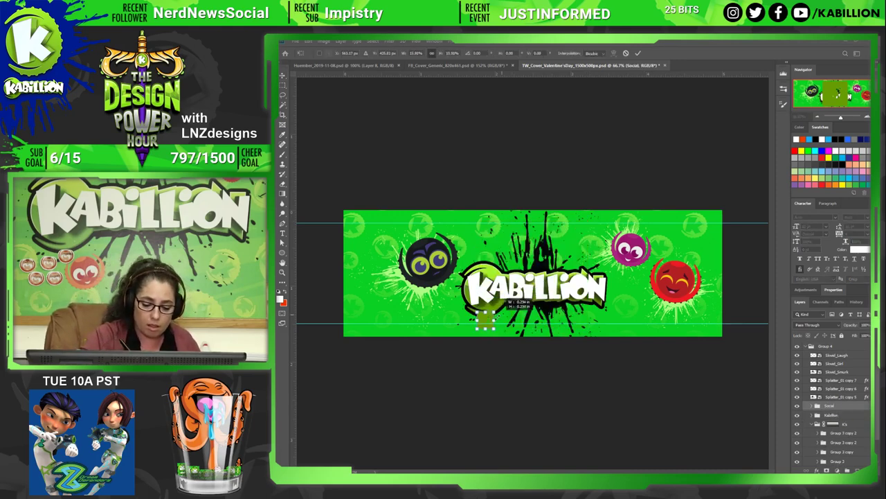
pyautogui.press('Return')
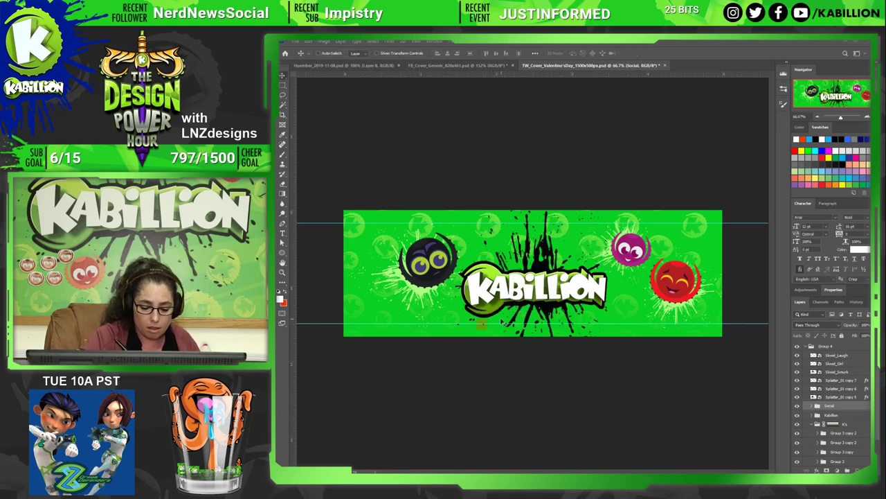
pyautogui.moveTo(481, 324); pyautogui.dragTo(490, 329)
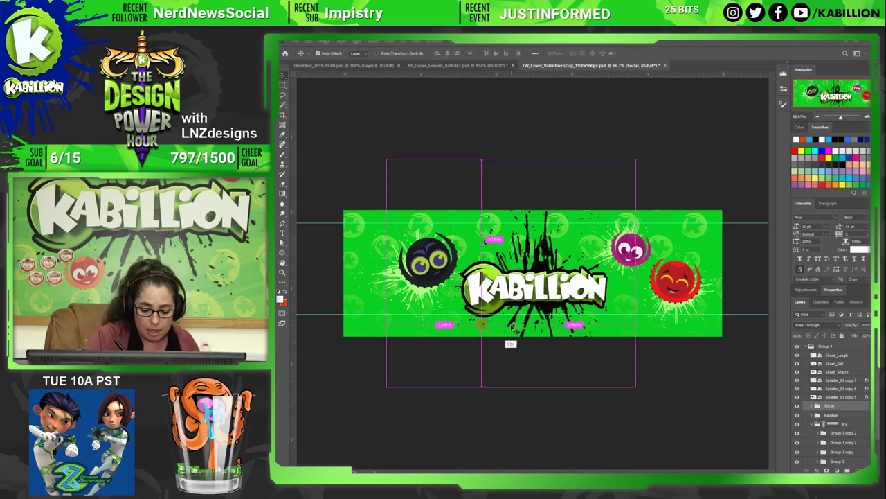
pyautogui.press('ctrl')
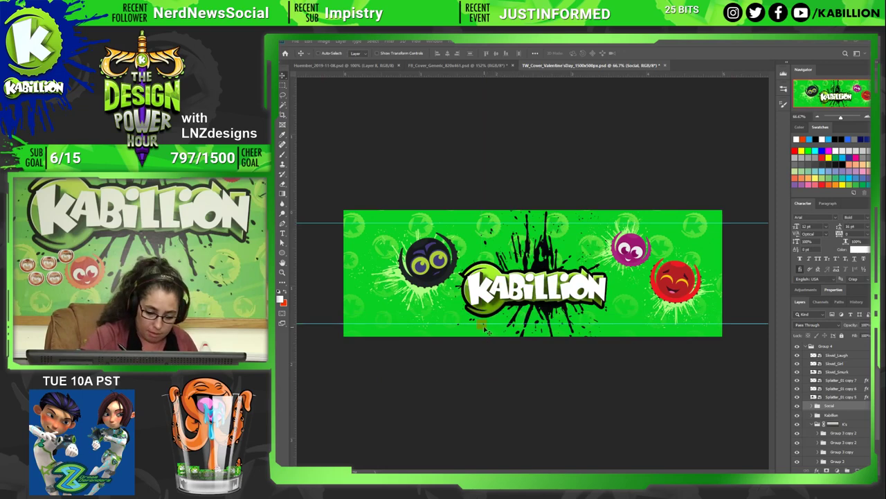
pyautogui.moveTo(534, 305); pyautogui.dragTo(520, 315)
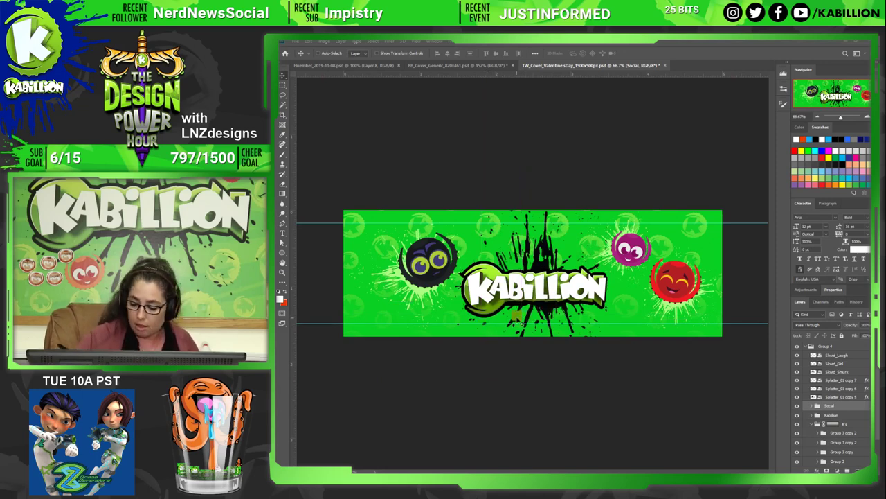
# Apply a white (ffffff) Color Overlay layer style to the Social group.
pyautogui.doubleClick(845, 410)
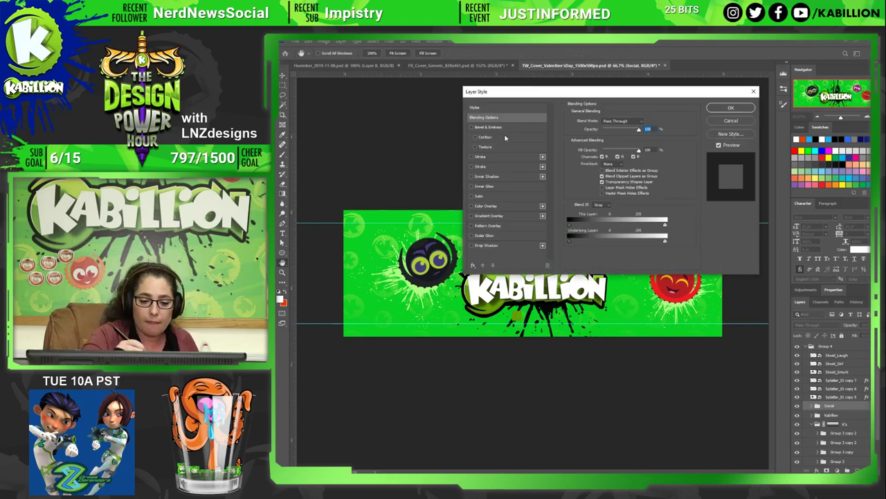
pyautogui.click(497, 206)
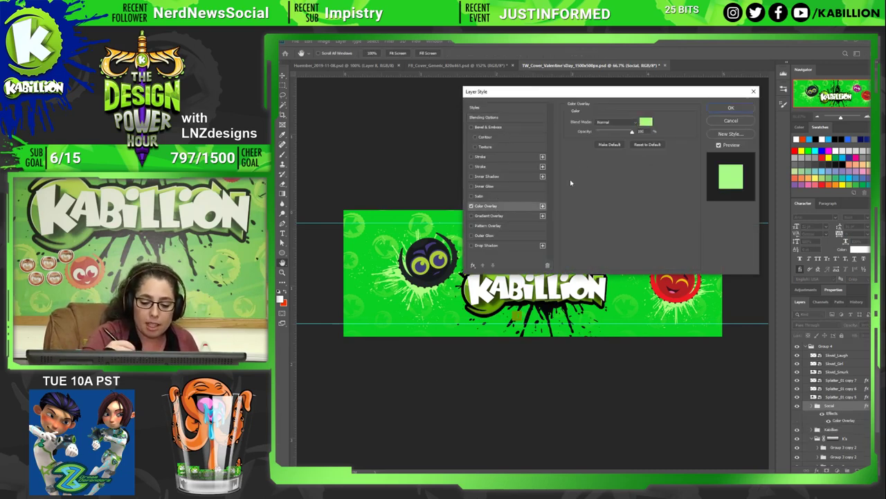
pyautogui.click(645, 126)
pyautogui.write('ffffff')
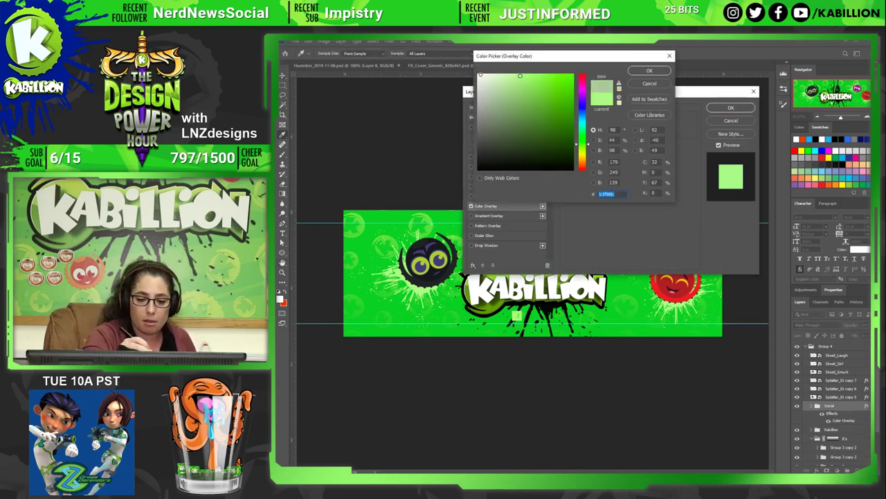
pyautogui.press('Return')
pyautogui.click(732, 108)
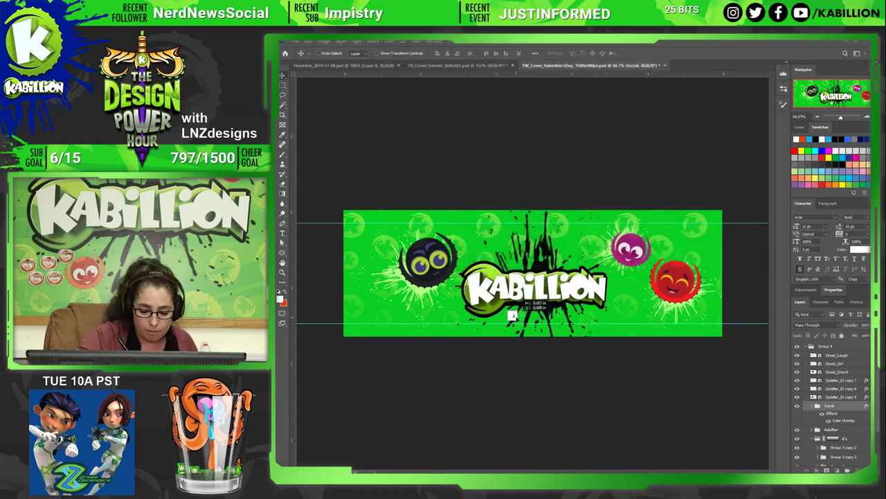
pyautogui.click(818, 406)
pyautogui.click(850, 430)
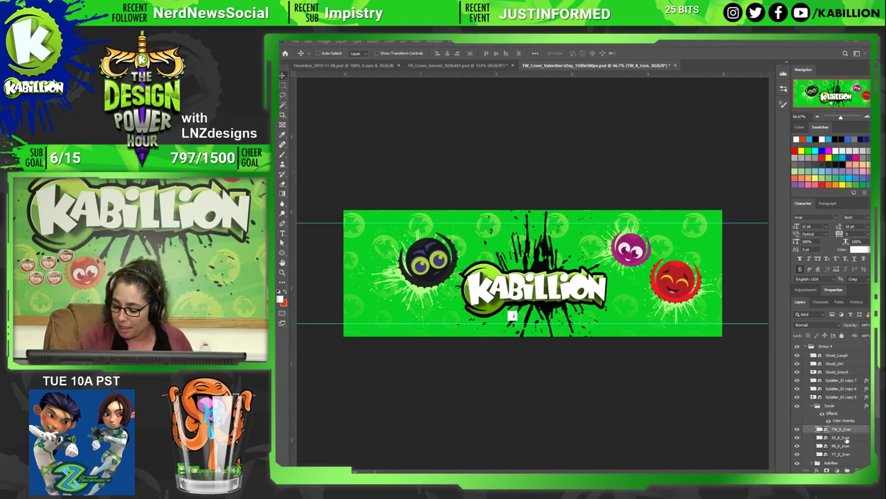
# Spread the IG, FB and YT icons apart, then shift YouTube further right.
pyautogui.click(843, 454)
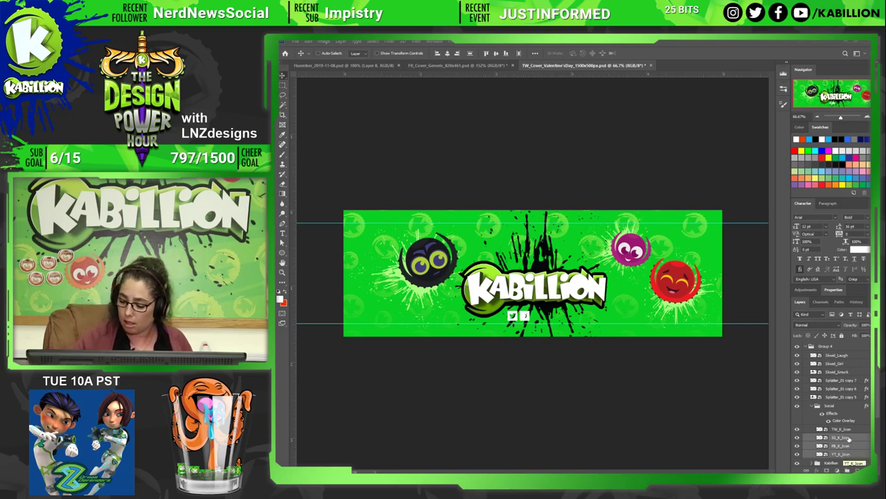
pyautogui.click(850, 438)
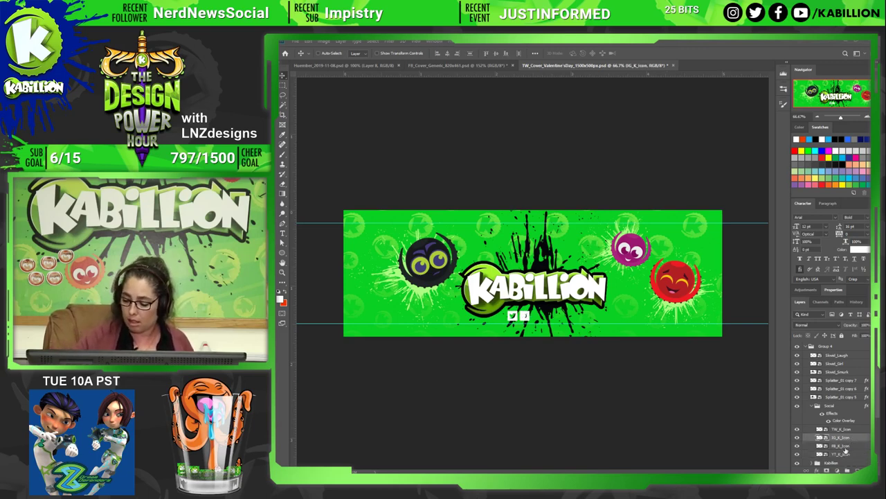
pyautogui.keyDown('shift'); pyautogui.click(850, 452); pyautogui.keyUp('shift')
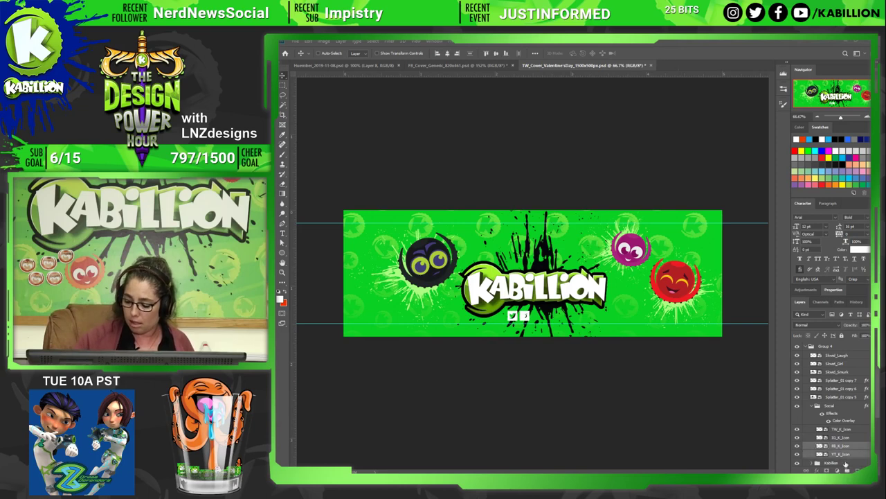
pyautogui.hotkey('shift', 'Right')
pyautogui.hotkey('shift', 'Right')
pyautogui.hotkey('shift', 'Right')
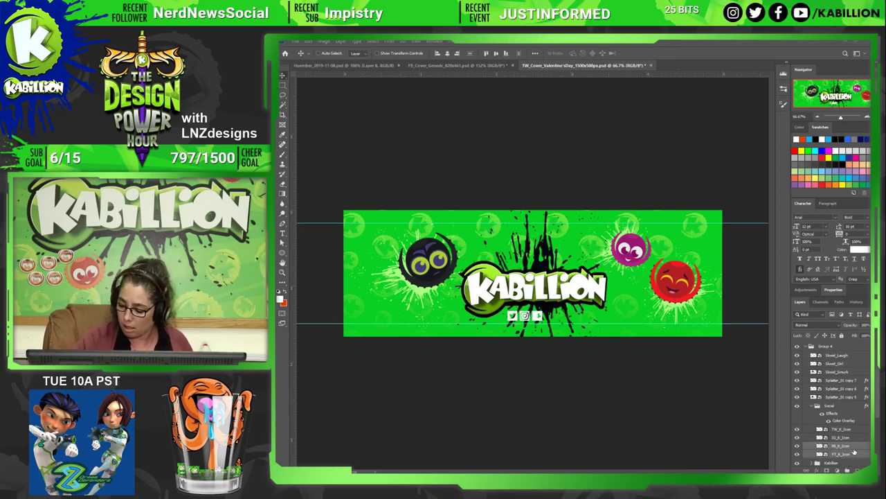
pyautogui.click(854, 453)
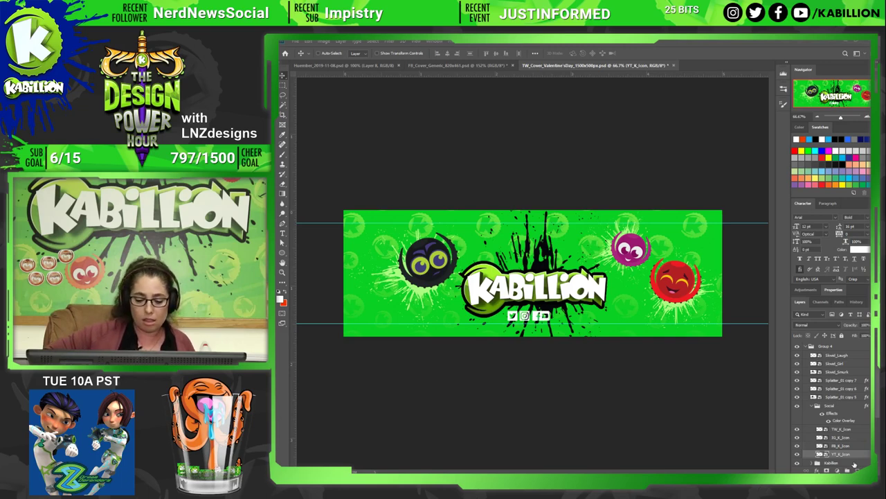
pyautogui.hotkey('shift', 'Right')
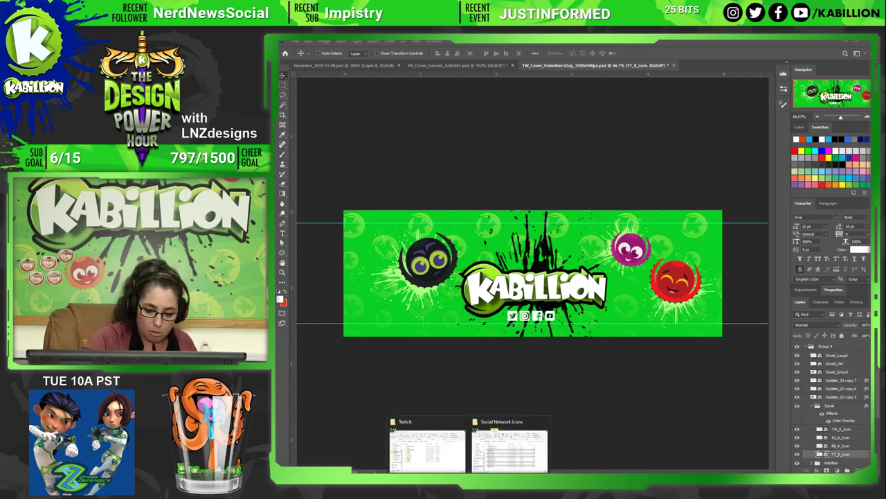
# Place TWITCH_K_Icon into the header and scale it down to about 5%.
pyautogui.click(502, 447)
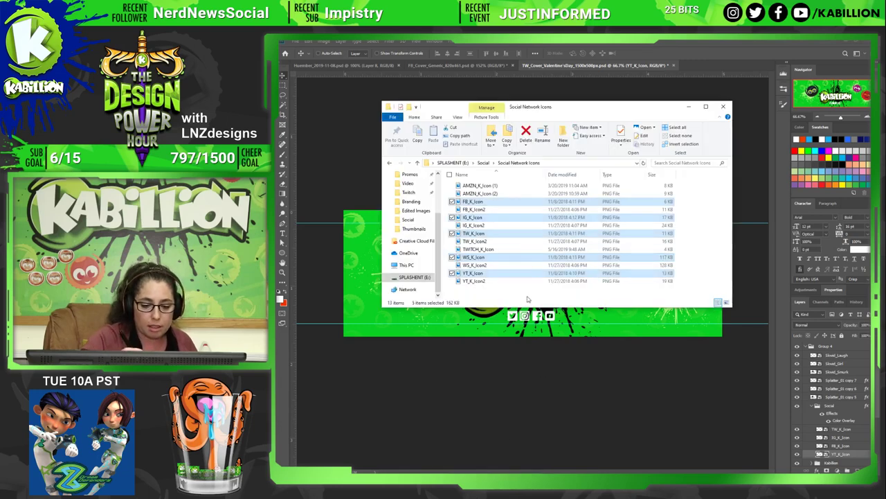
pyautogui.click(724, 237)
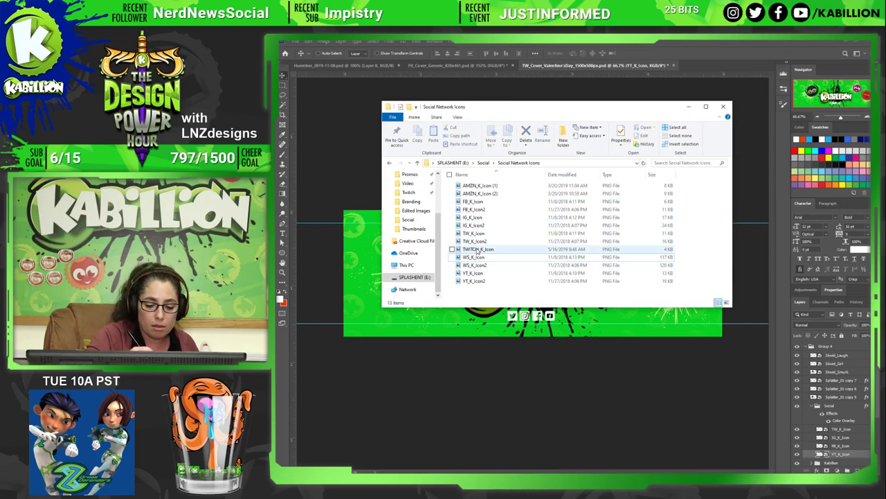
pyautogui.moveTo(478, 249); pyautogui.dragTo(594, 333)
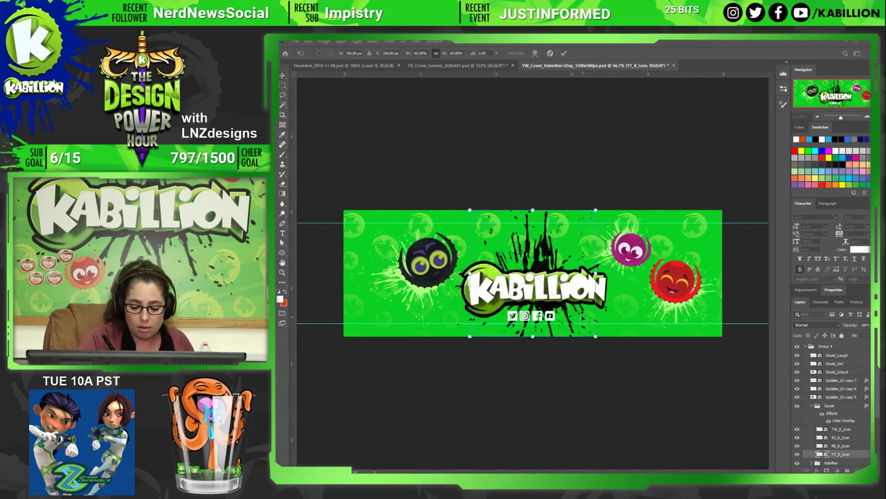
pyautogui.moveTo(595, 211)
pyautogui.mouseDown()
pyautogui.moveTo(484, 324)
pyautogui.moveTo(567, 317)
pyautogui.mouseUp()
pyautogui.press('Return')
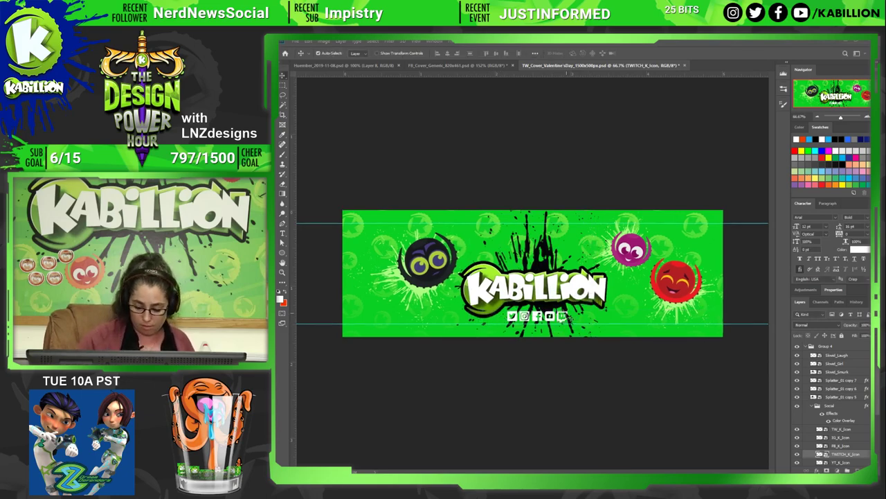
# Shrink the Twitch icon slightly and line it up beside YouTube at the row's end.
pyautogui.hotkey('ctrl', '+')
pyautogui.hotkey('ctrl', '+')
pyautogui.moveTo(628, 402); pyautogui.dragTo(631, 407)
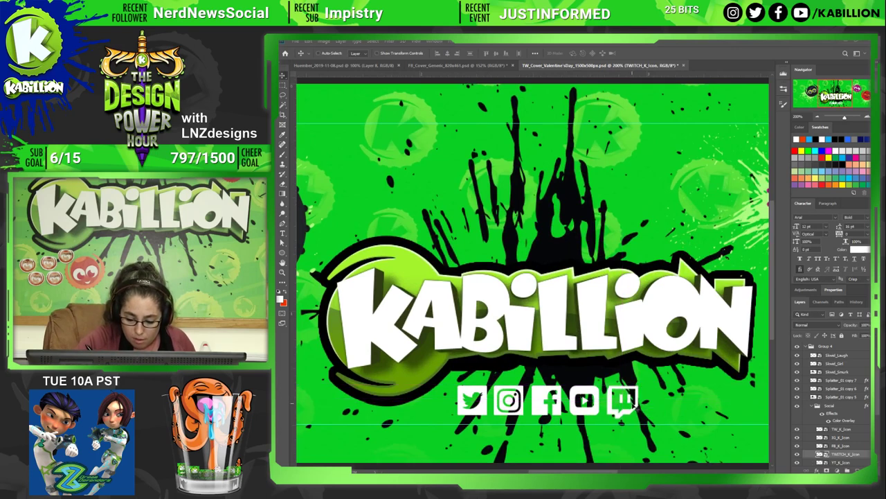
pyautogui.hotkey('ctrl', 't')
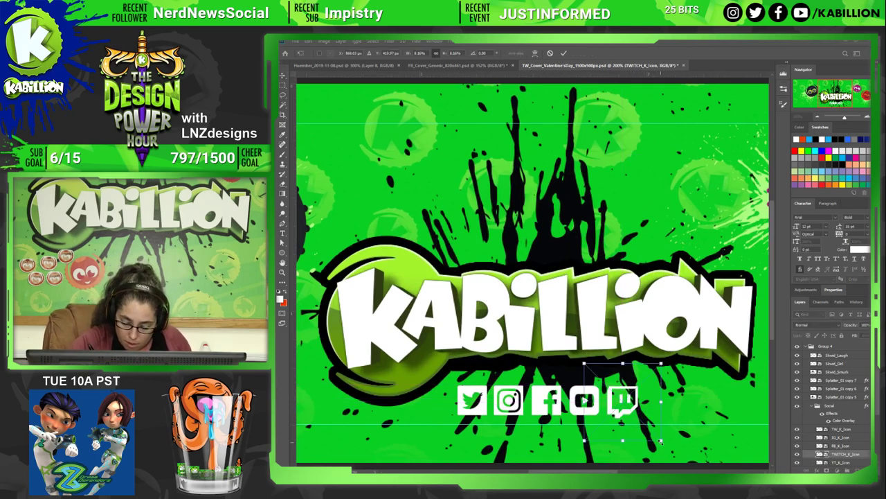
pyautogui.moveTo(661, 440); pyautogui.dragTo(657, 436)
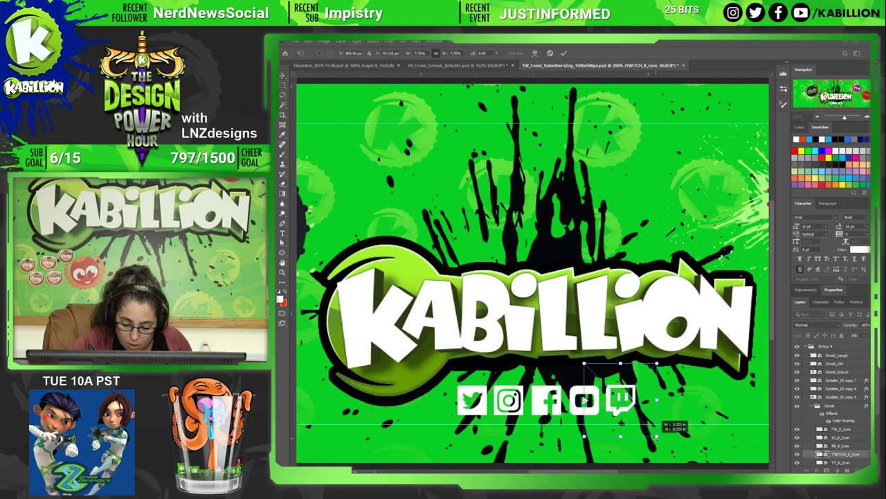
pyautogui.press('Return')
pyautogui.press('Right')
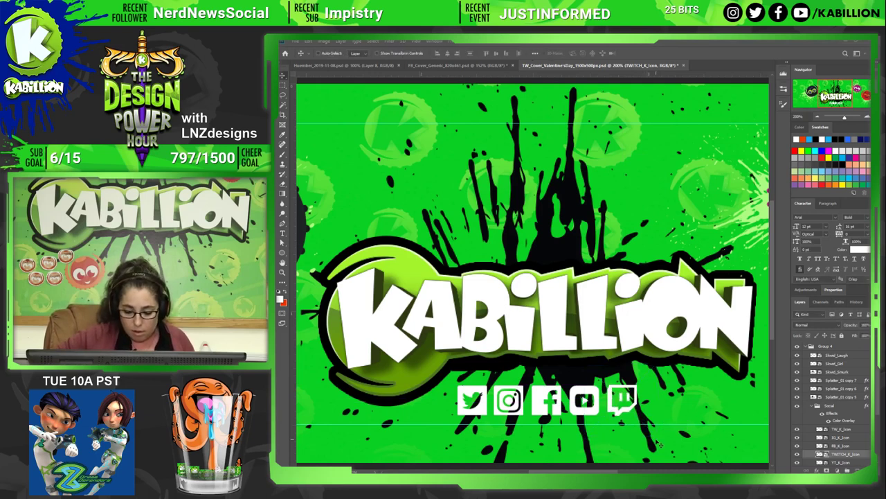
pyautogui.press('Down')
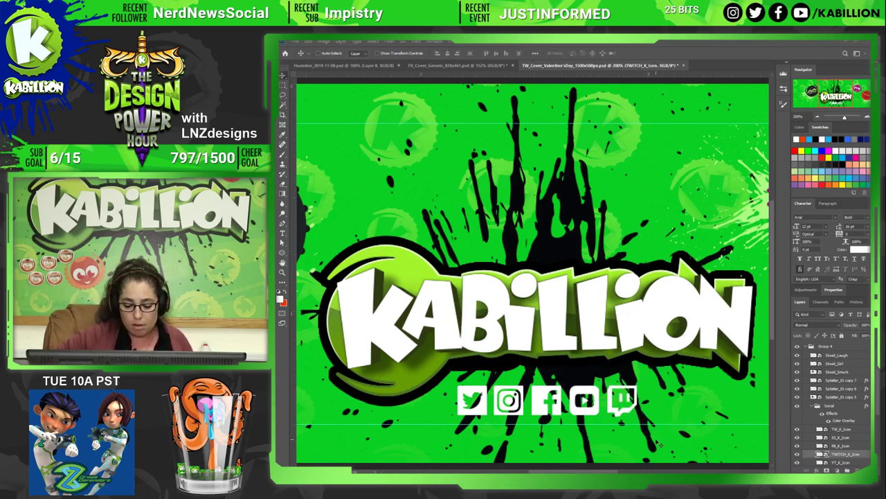
pyautogui.press('Left')
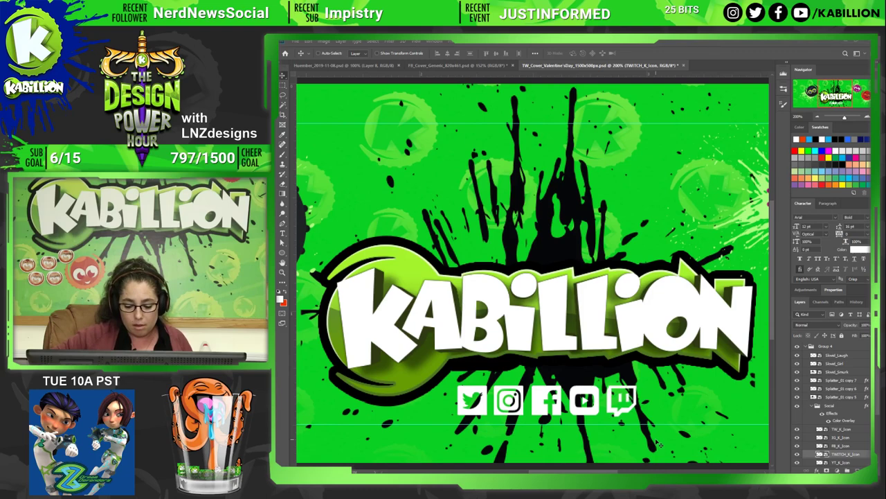
# Scale the whole Social icon group down to about 69%.
pyautogui.click(834, 405)
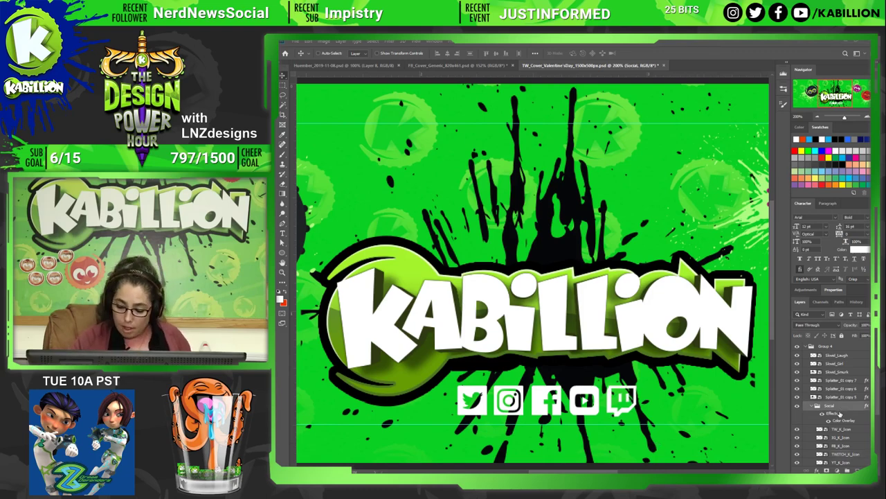
pyautogui.hotkey('ctrl', '-')
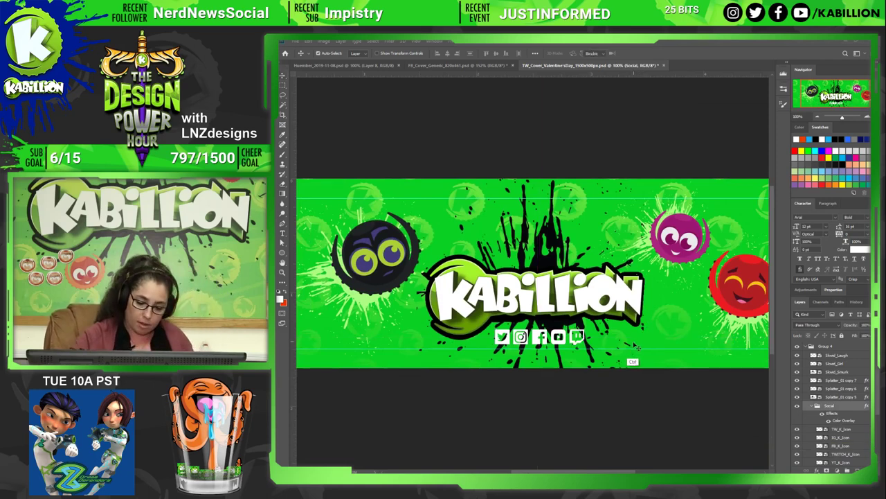
pyautogui.hotkey('ctrl', 't')
pyautogui.moveTo(586, 343); pyautogui.dragTo(556, 340)
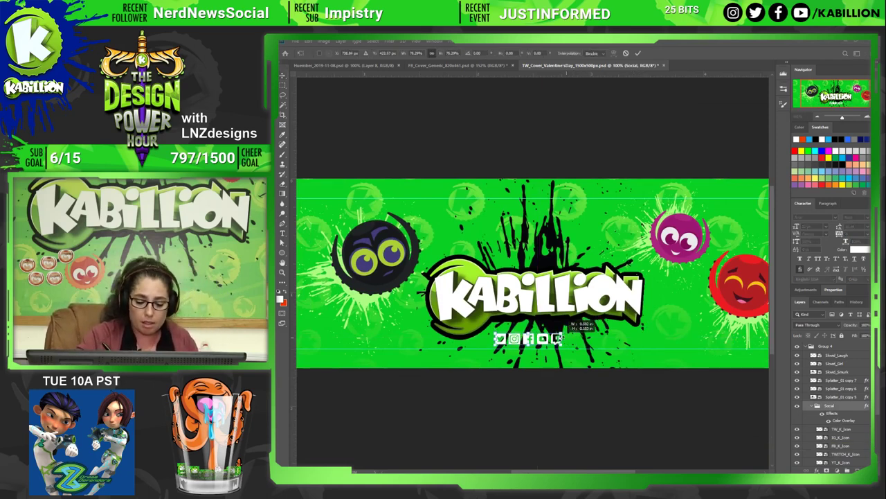
pyautogui.press('Return')
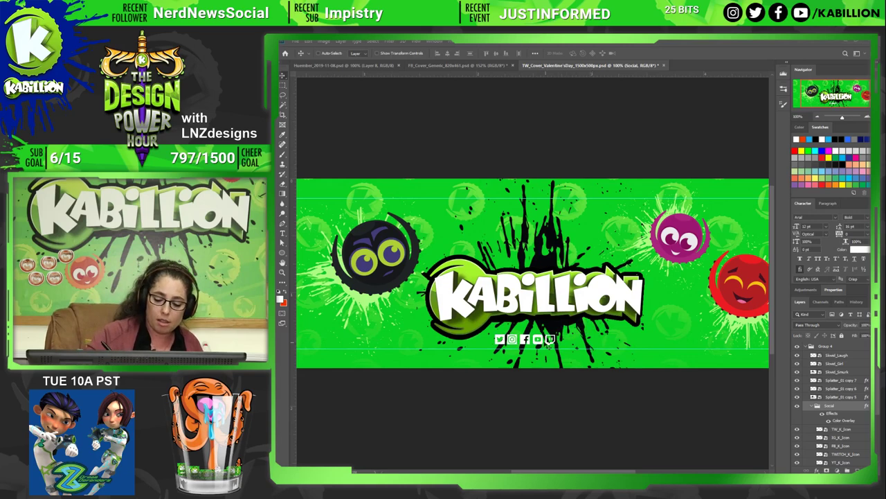
# Centre the social icons row just below the KABILLION logo.
pyautogui.moveTo(556, 339)
pyautogui.mouseDown()
pyautogui.moveTo(582, 327)
pyautogui.moveTo(570, 326)
pyautogui.moveTo(748, 344)
pyautogui.moveTo(361, 345)
pyautogui.mouseUp()
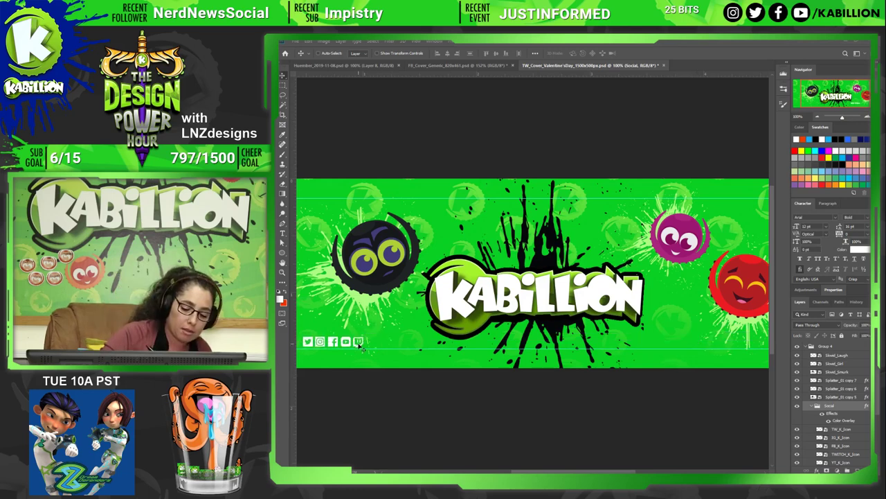
pyautogui.scroll(-2, 361, 346)
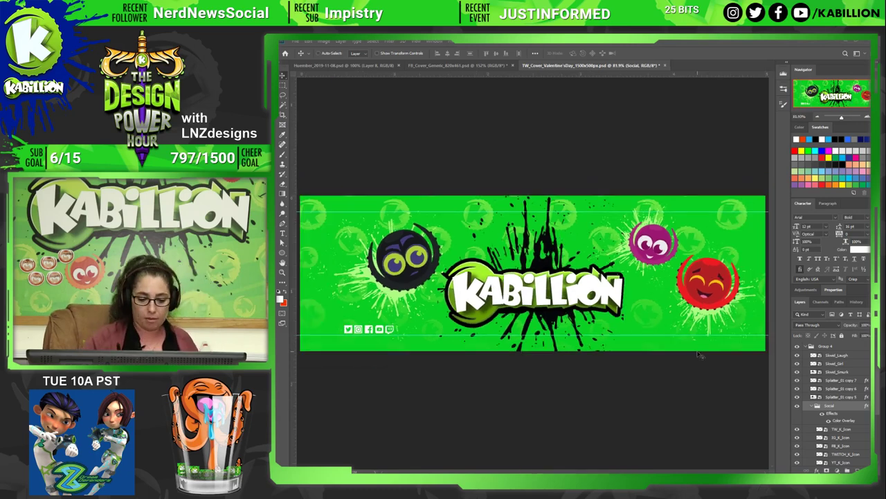
pyautogui.moveTo(395, 330)
pyautogui.mouseDown()
pyautogui.moveTo(761, 330)
pyautogui.moveTo(564, 323)
pyautogui.moveTo(565, 302)
pyautogui.mouseUp()
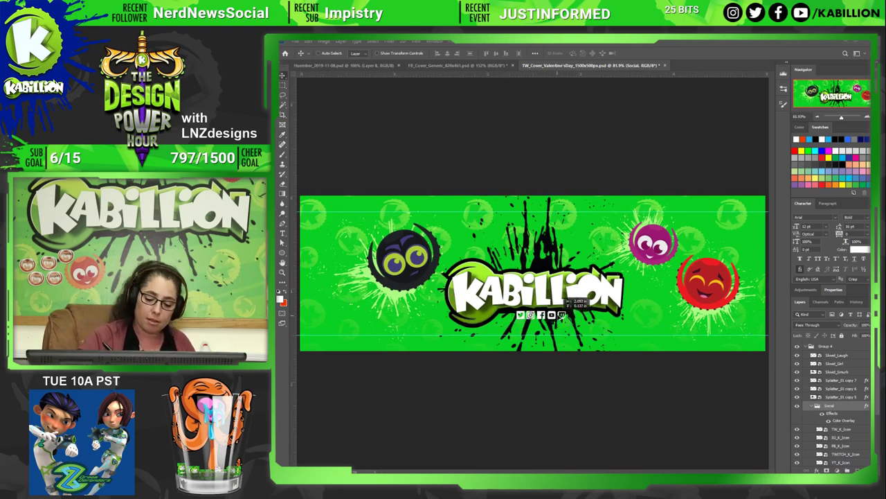
pyautogui.moveTo(567, 300)
pyautogui.mouseDown()
pyautogui.moveTo(576, 316)
pyautogui.moveTo(559, 311)
pyautogui.moveTo(556, 328)
pyautogui.mouseUp()
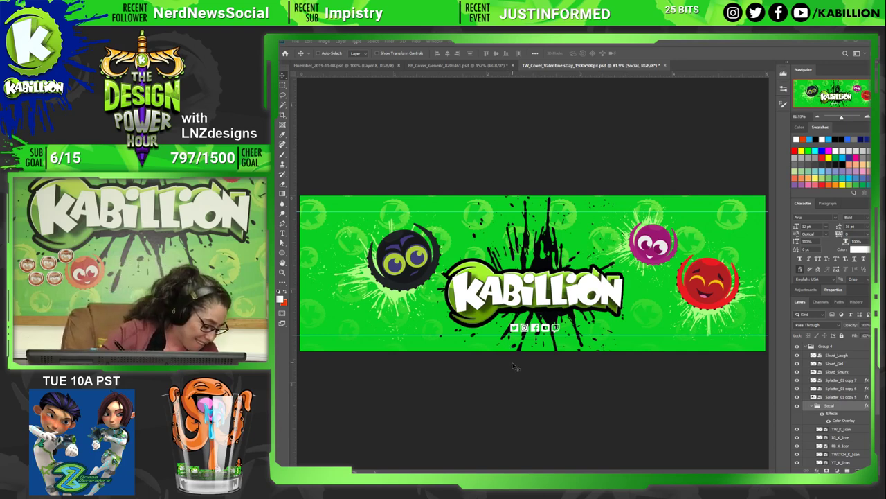
# Zoom in on the social icons and draw a small circle over the Twitter icon.
pyautogui.press('z')
pyautogui.moveTo(542, 325); pyautogui.dragTo(556, 329)
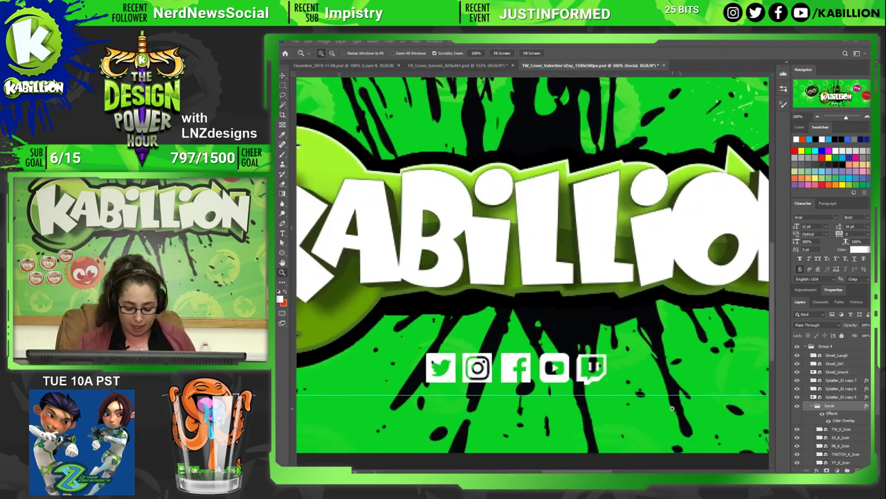
pyautogui.hotkey('ctrl', '0')
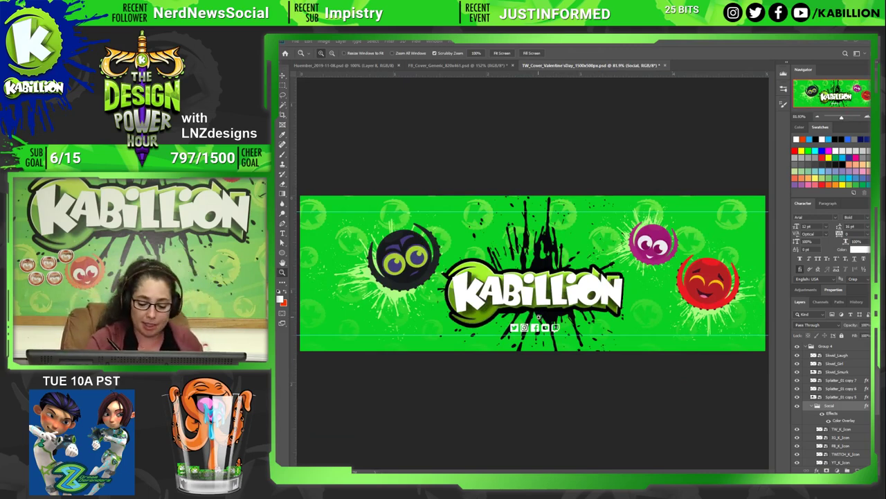
pyautogui.click(535, 327)
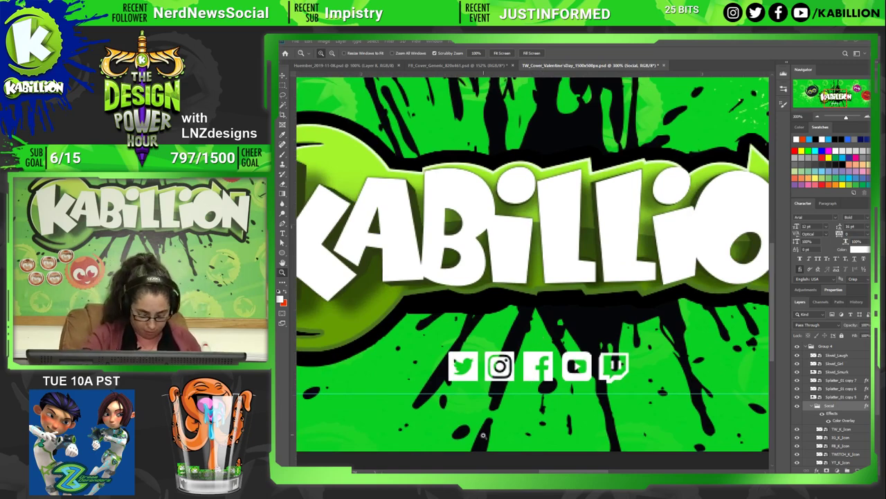
pyautogui.press('u')
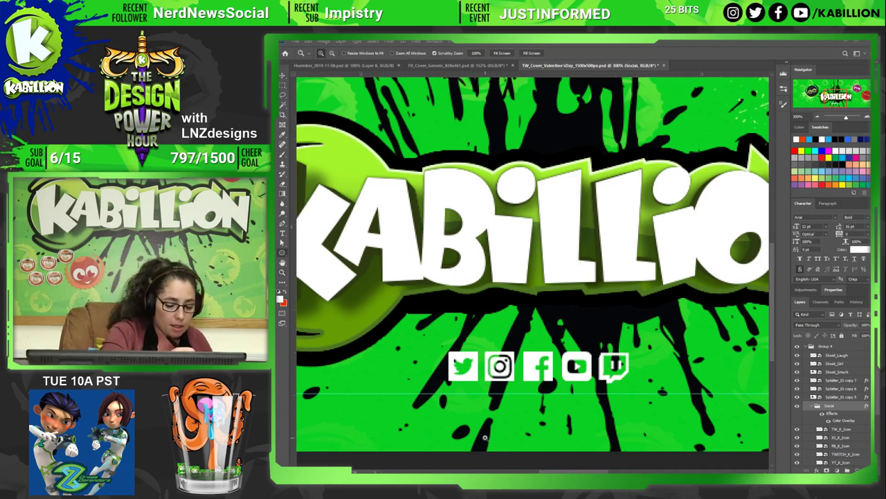
pyautogui.moveTo(451, 374)
pyautogui.mouseDown()
pyautogui.moveTo(478, 365)
pyautogui.moveTo(516, 380)
pyautogui.moveTo(496, 357)
pyautogui.moveTo(477, 379)
pyautogui.mouseUp()
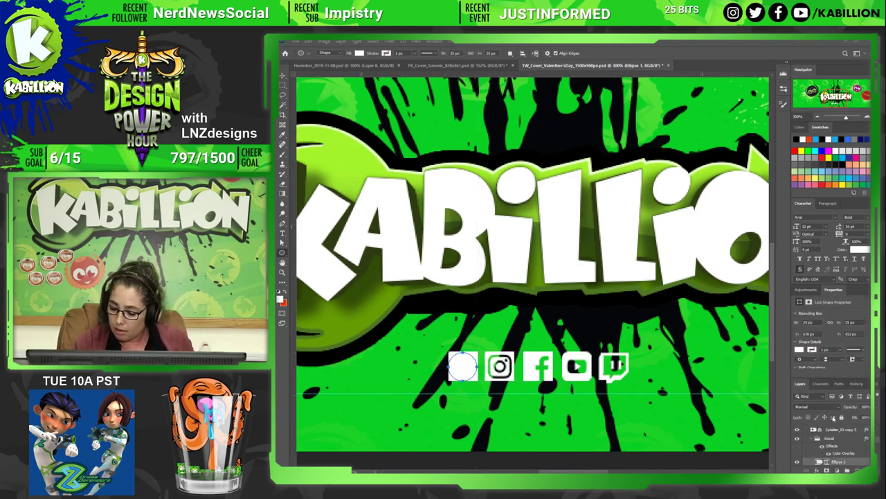
# Move the Ellipse 1 layer beneath the Twitter icon layer.
pyautogui.moveTo(782, 252); pyautogui.dragTo(789, 120)
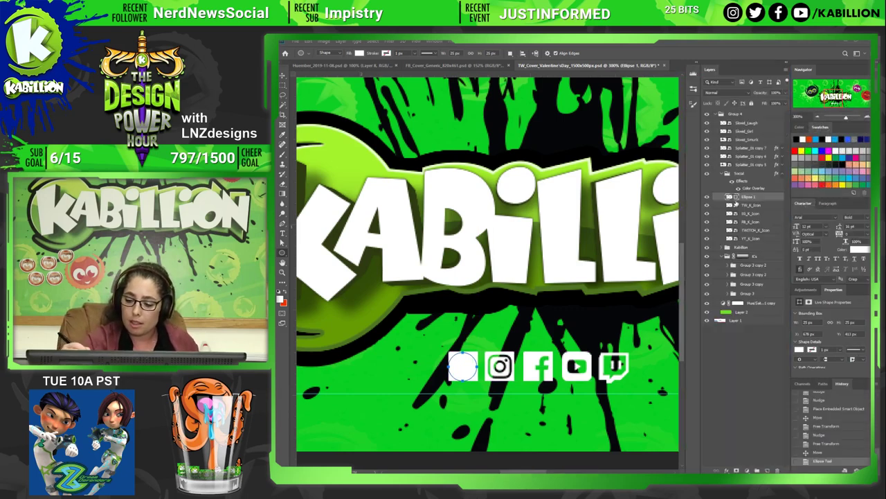
pyautogui.moveTo(762, 199); pyautogui.dragTo(760, 209)
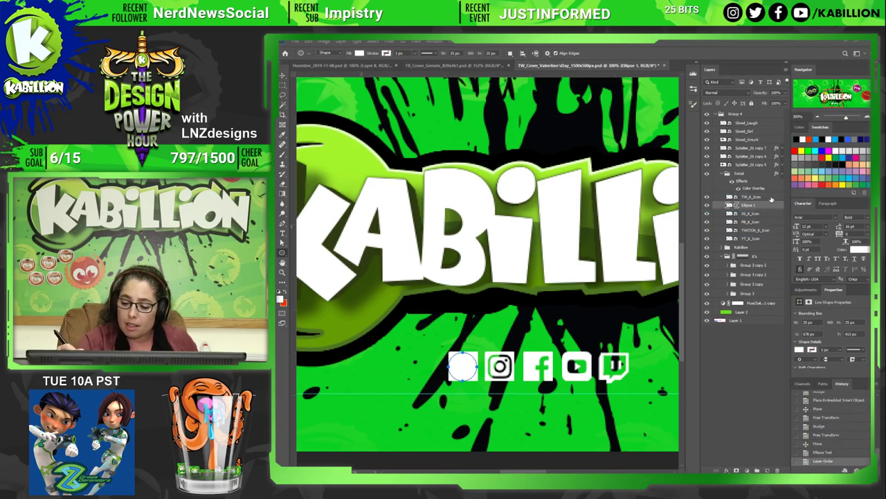
pyautogui.click(770, 198)
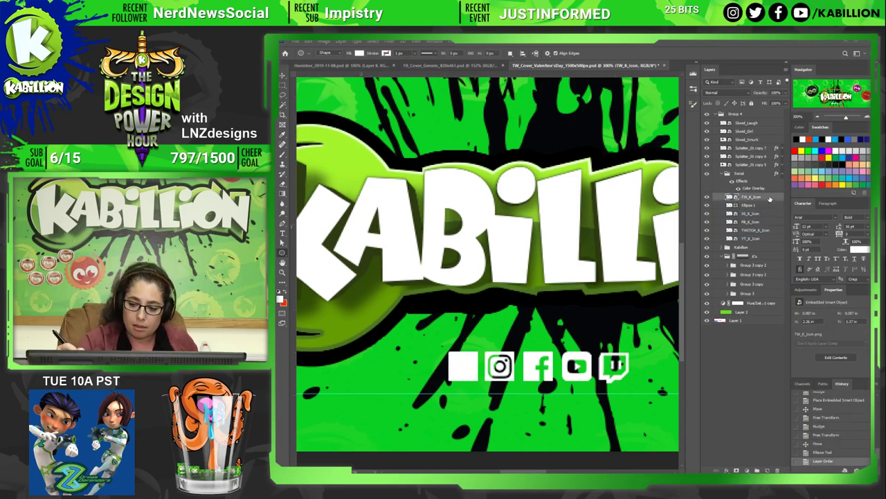
# Give the Twitter icon a black 000000 colour overlay and clip it to the circle.
pyautogui.doubleClick(769, 199)
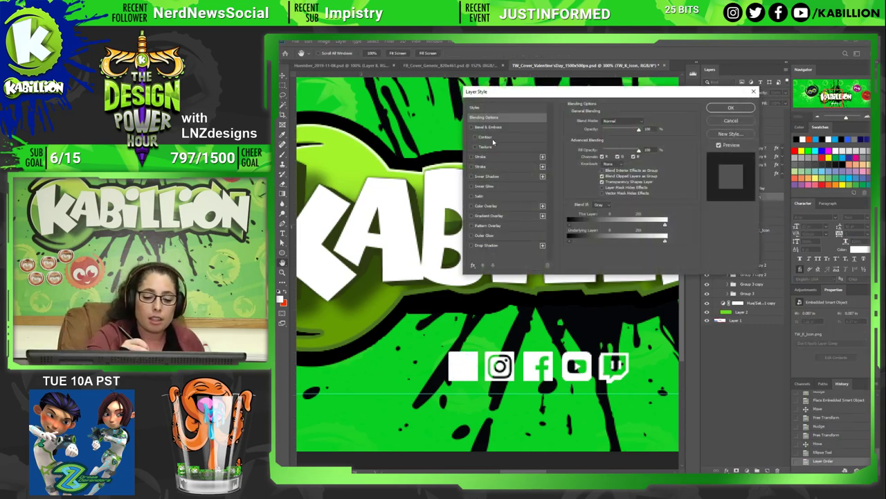
pyautogui.click(515, 205)
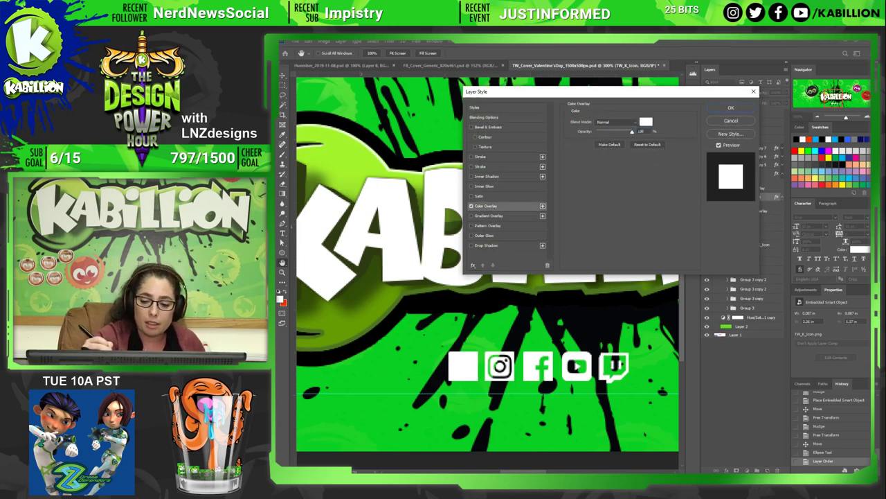
pyautogui.click(646, 125)
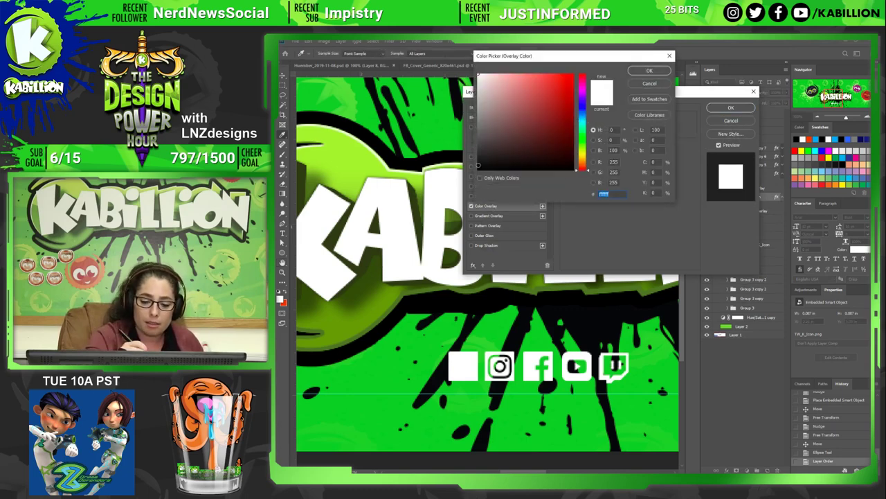
pyautogui.write('000000')
pyautogui.press('Return')
pyautogui.click(732, 108)
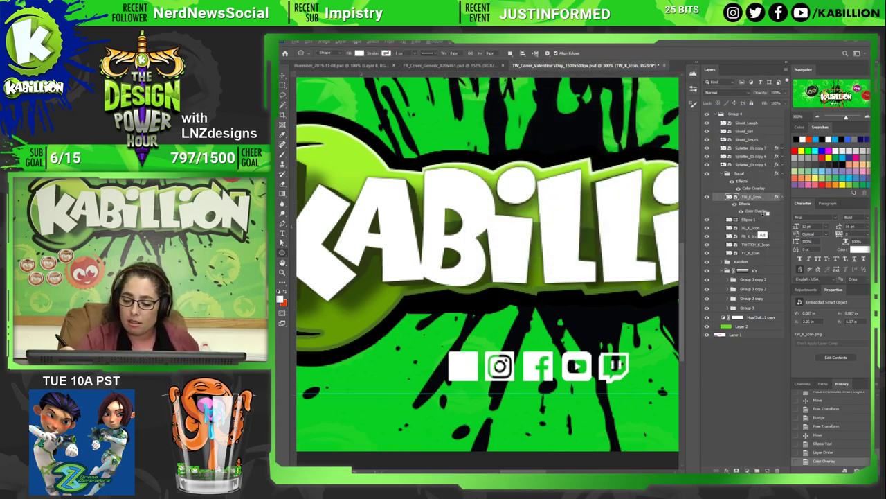
pyautogui.hotkey('ctrl', 'alt', 'g')
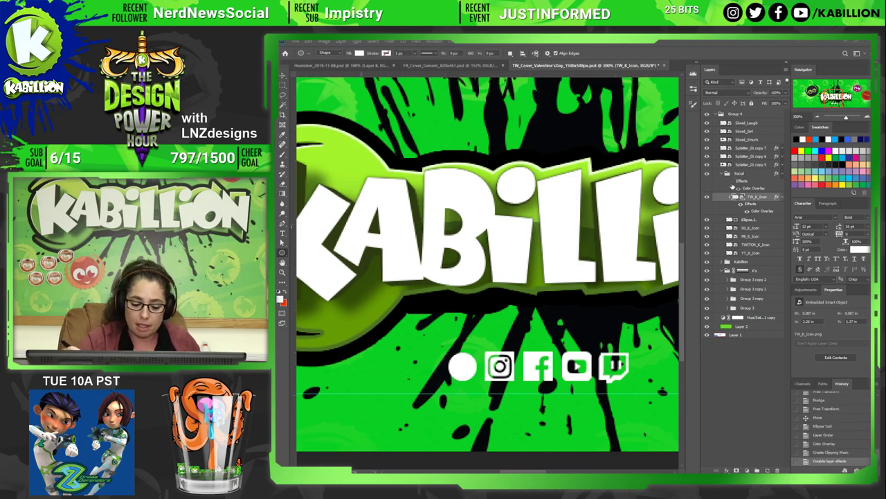
pyautogui.moveTo(732, 182); pyautogui.dragTo(736, 187)
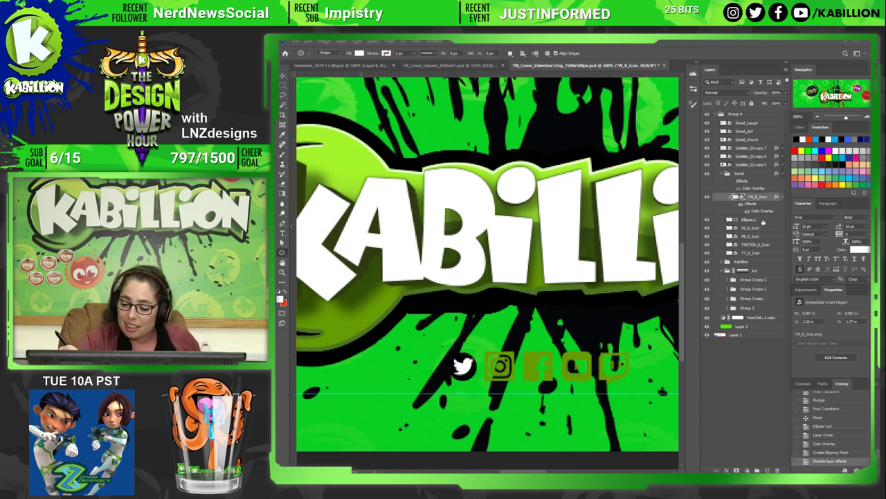
# Nudge the circle into place behind the Twitter bird, then fit the banner on screen.
pyautogui.click(762, 219)
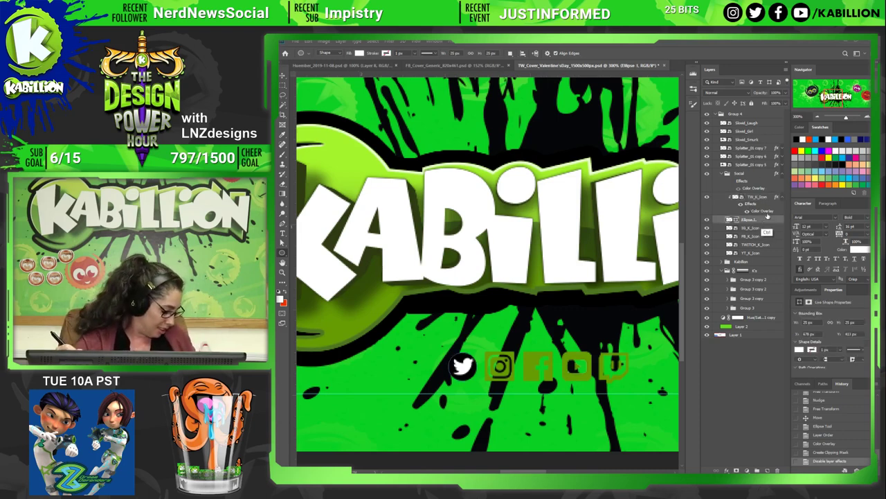
pyautogui.hotkey('ctrl', 't')
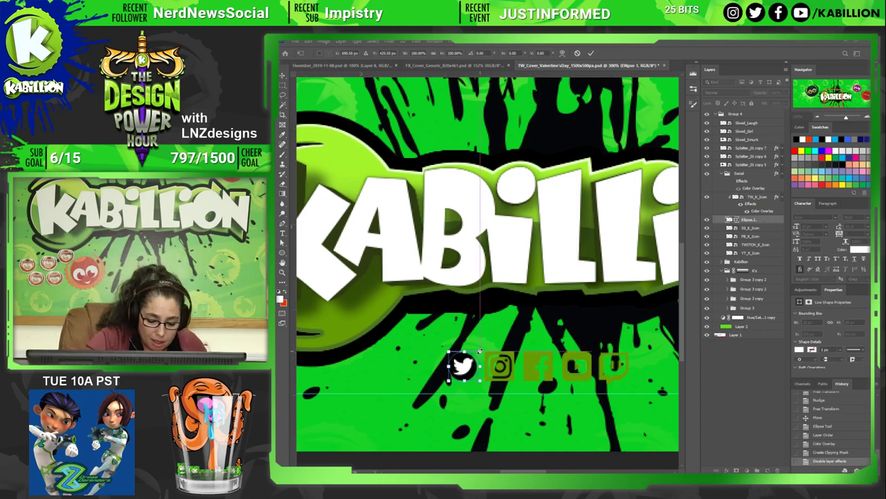
pyautogui.moveTo(484, 373); pyautogui.dragTo(485, 374)
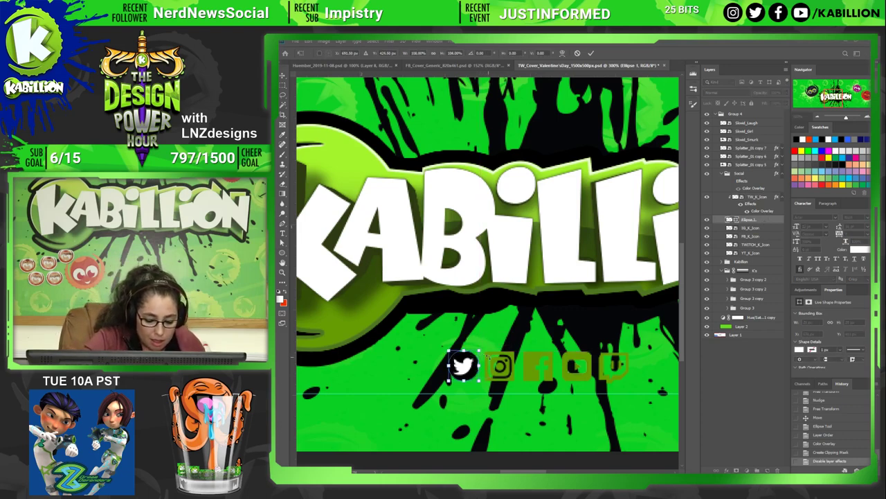
pyautogui.press('Return')
pyautogui.press('Down')
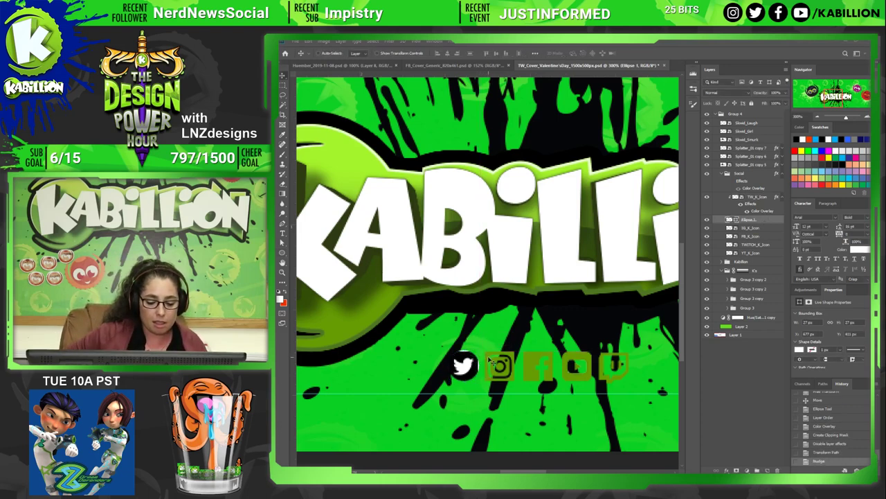
pyautogui.press('Left')
pyautogui.press('Right')
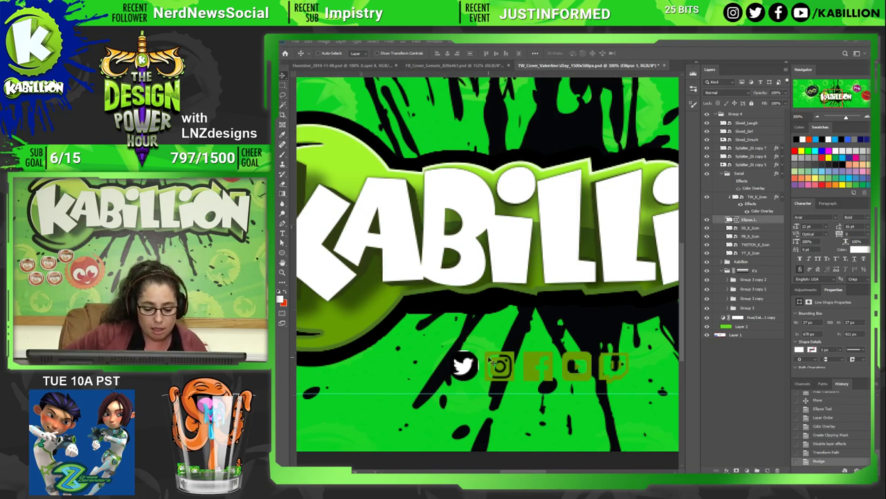
pyautogui.press('Left')
pyautogui.press('Right')
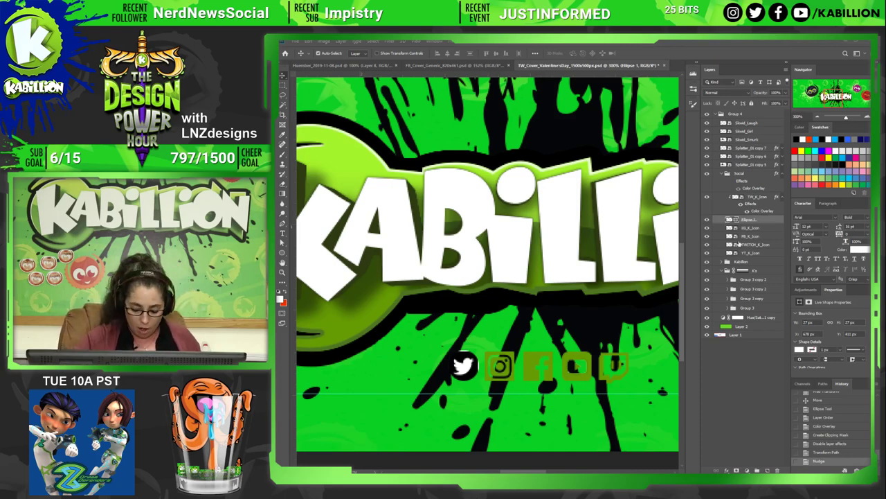
pyautogui.hotkey('ctrl', '0')
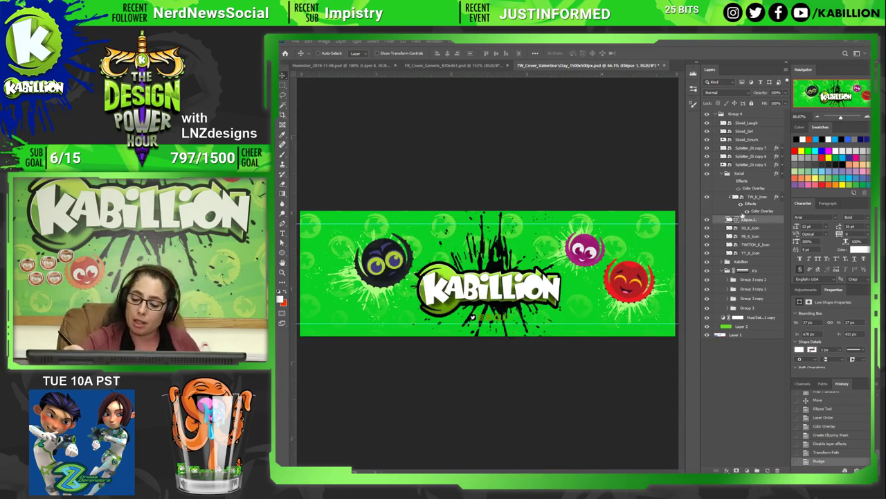
# Hide Ellipse 1, re-enable the Social group's overlay, and release the Twitter icon's clipping mask.
pyautogui.click(711, 219)
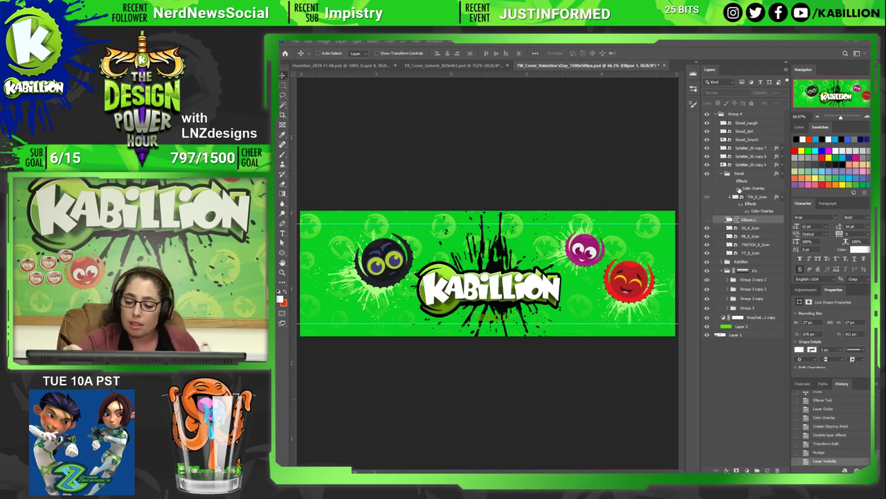
pyautogui.click(734, 183)
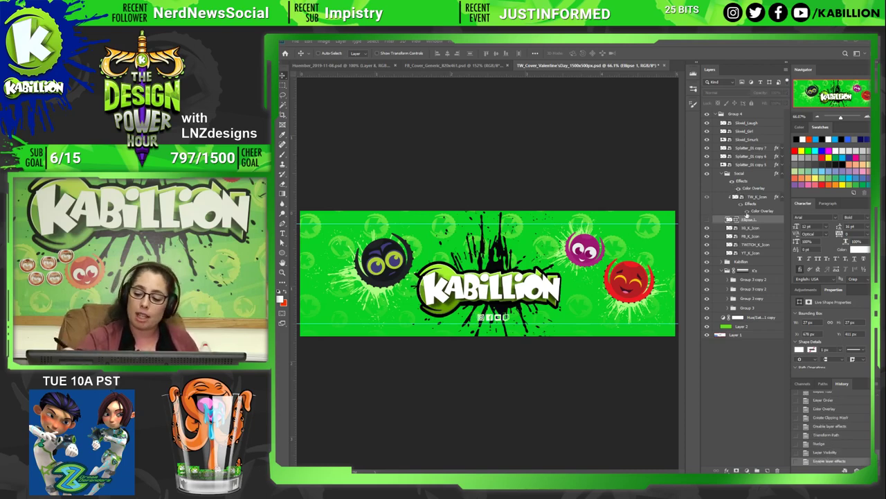
pyautogui.keyDown('alt'); pyautogui.click(758, 216); pyautogui.keyUp('alt')
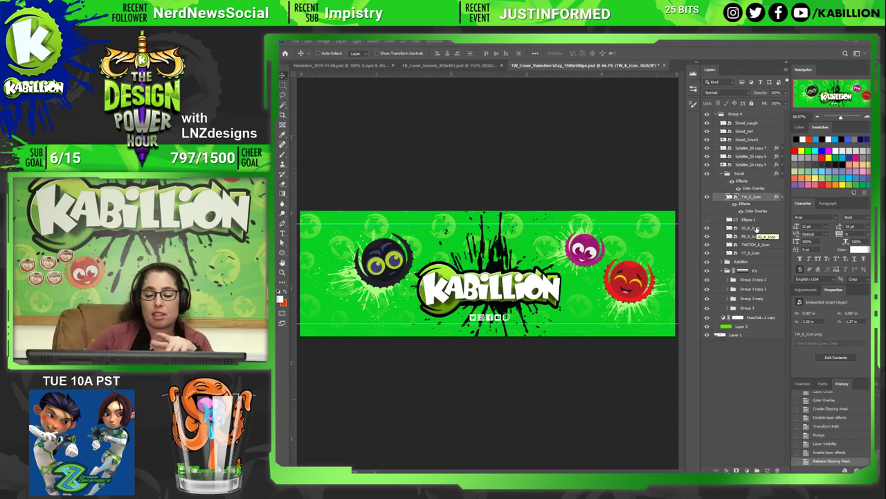
pyautogui.press('z')
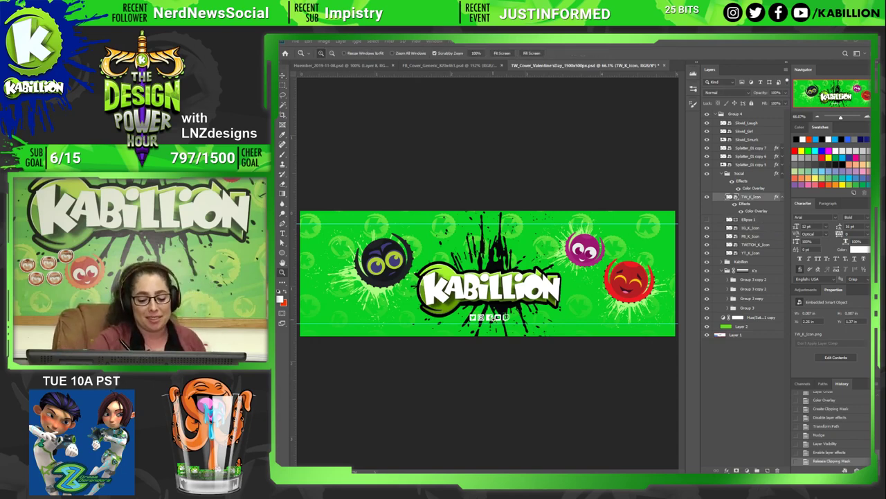
pyautogui.moveTo(502, 316); pyautogui.dragTo(556, 329)
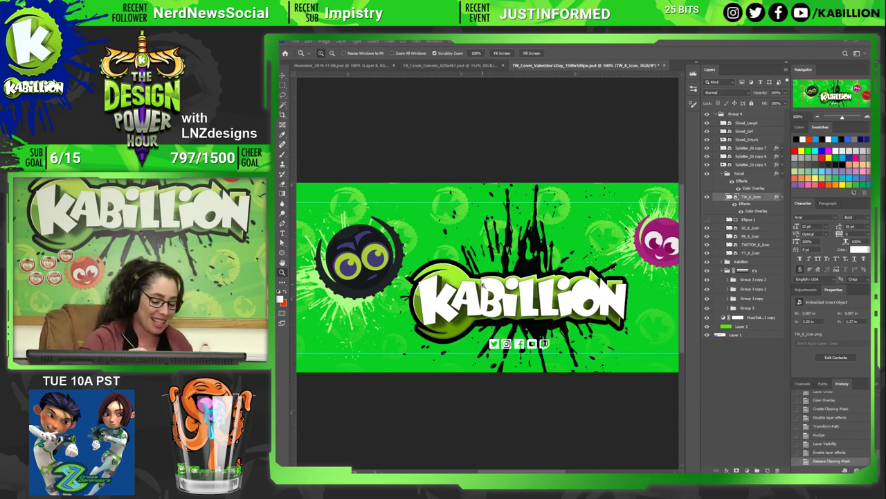
pyautogui.click(522, 343)
pyautogui.click(522, 342)
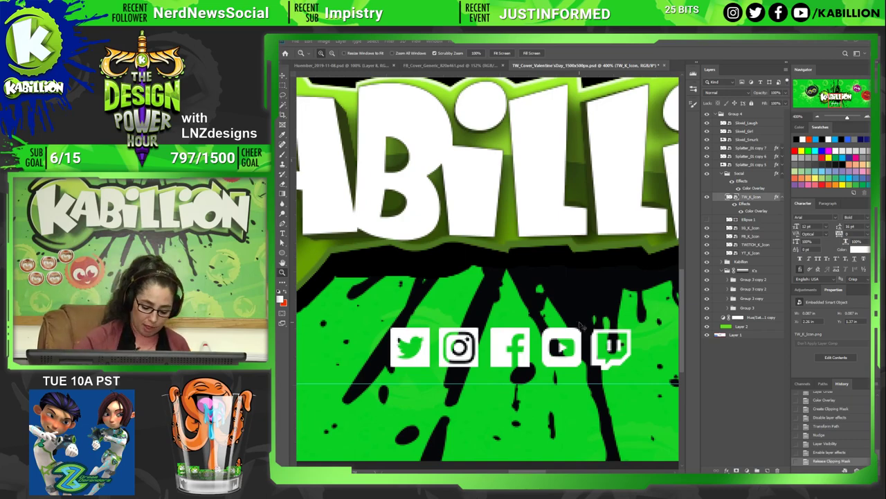
pyautogui.hotkey('ctrl', '0')
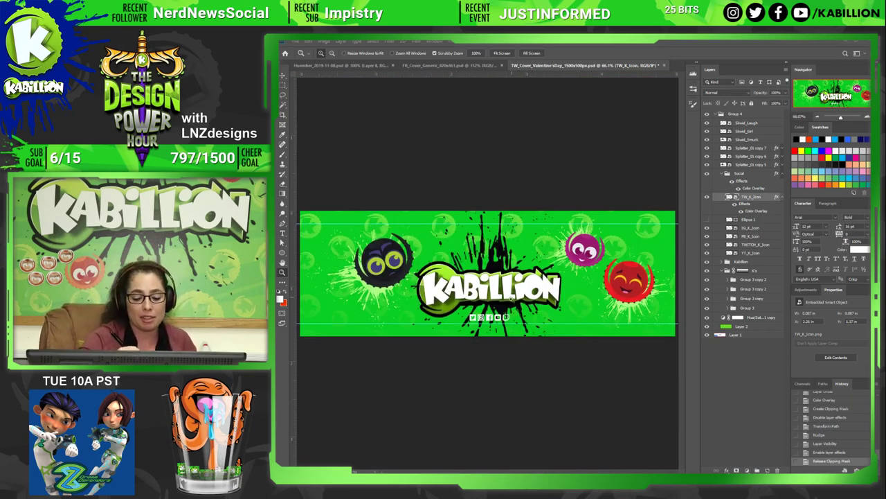
pyautogui.hotkey('ctrl', '+')
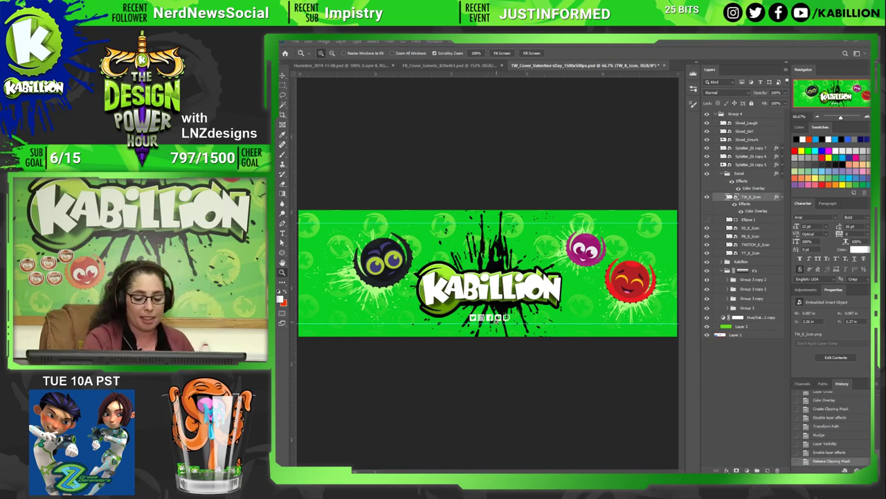
pyautogui.hotkey('ctrl', '+')
pyautogui.hotkey('ctrl', '+')
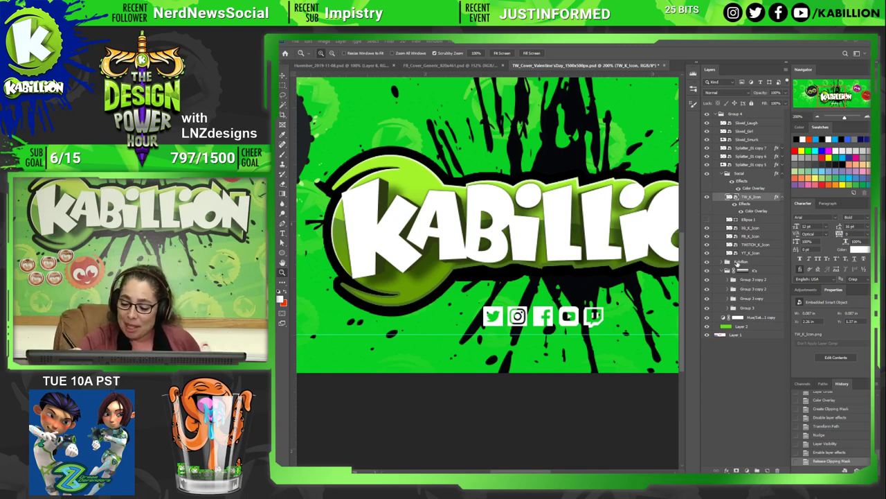
# Show Ellipse 1, delete TW_K_Icon's Color Overlay, and scale the circle to 114.81%.
pyautogui.click(724, 270)
pyautogui.click(749, 220)
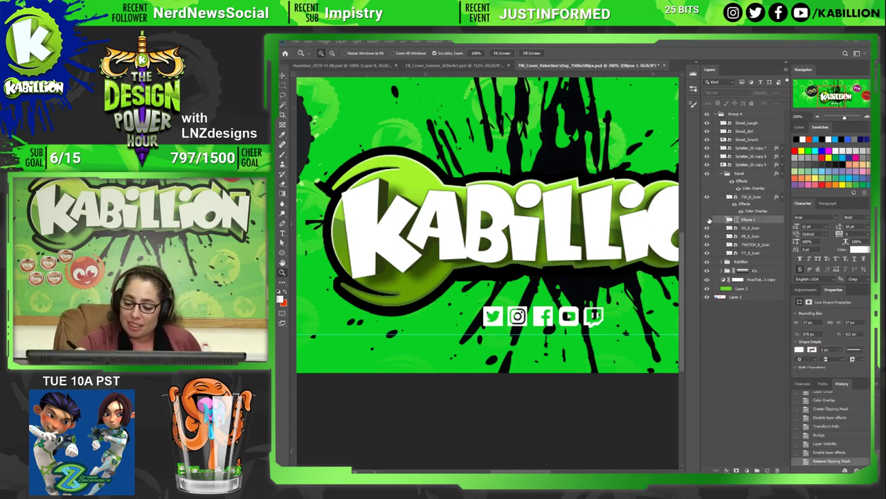
pyautogui.click(707, 218)
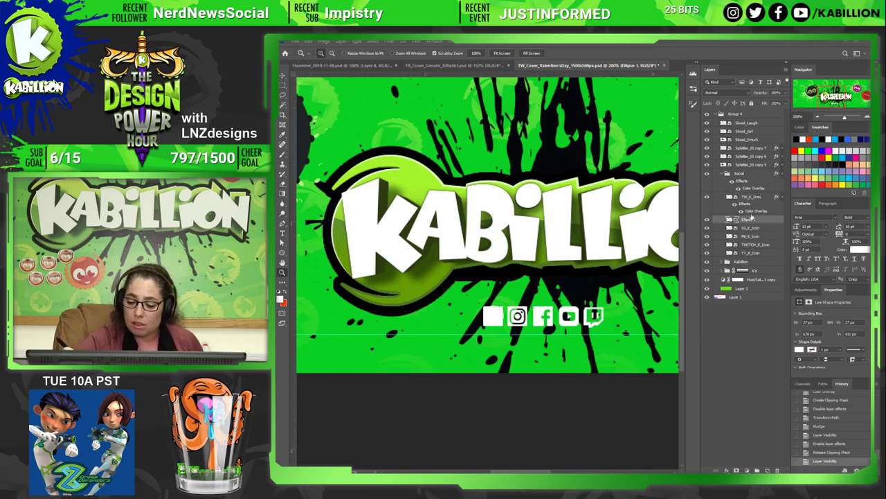
pyautogui.moveTo(748, 212); pyautogui.dragTo(777, 470)
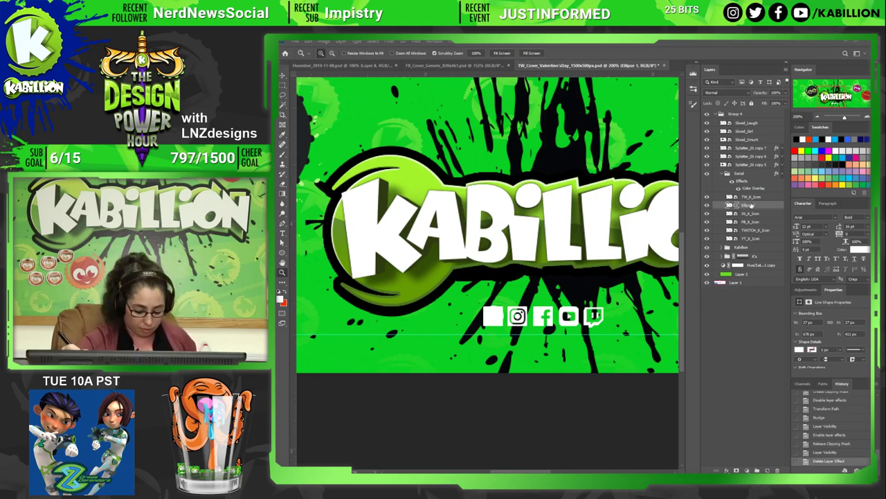
pyautogui.hotkey('ctrl', 't')
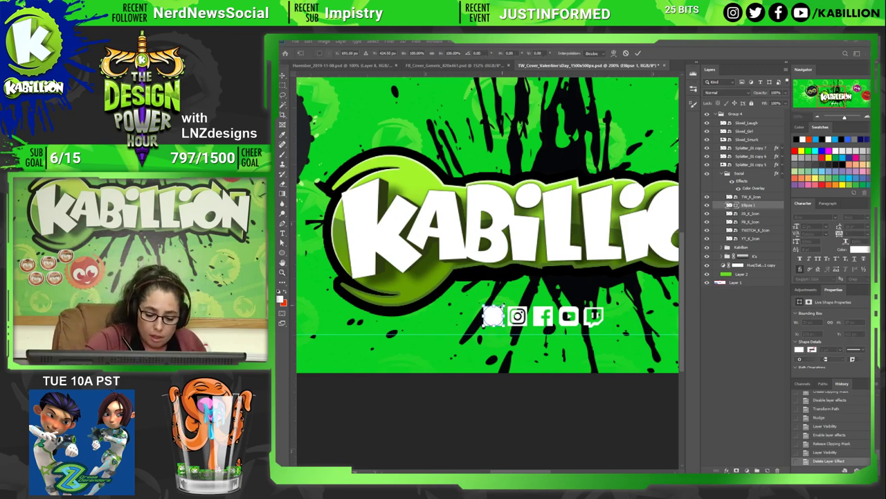
pyautogui.moveTo(503, 305); pyautogui.dragTo(509, 303)
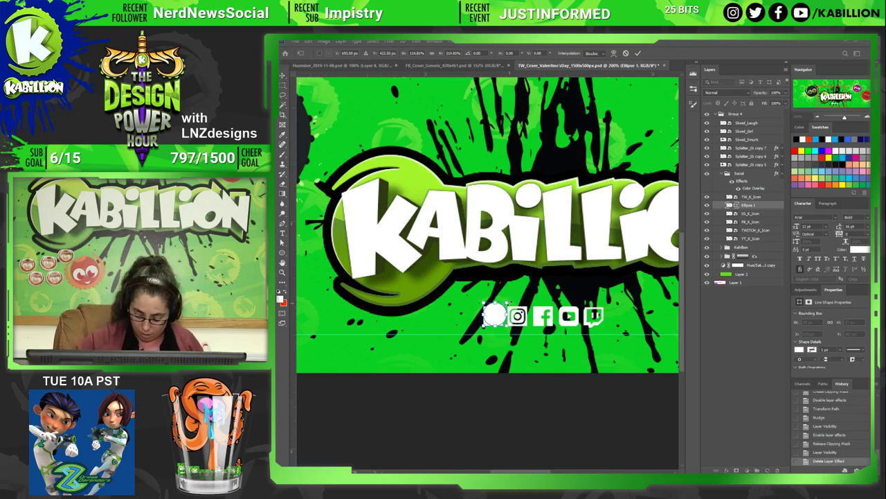
pyautogui.press('Return')
pyautogui.press('Left')
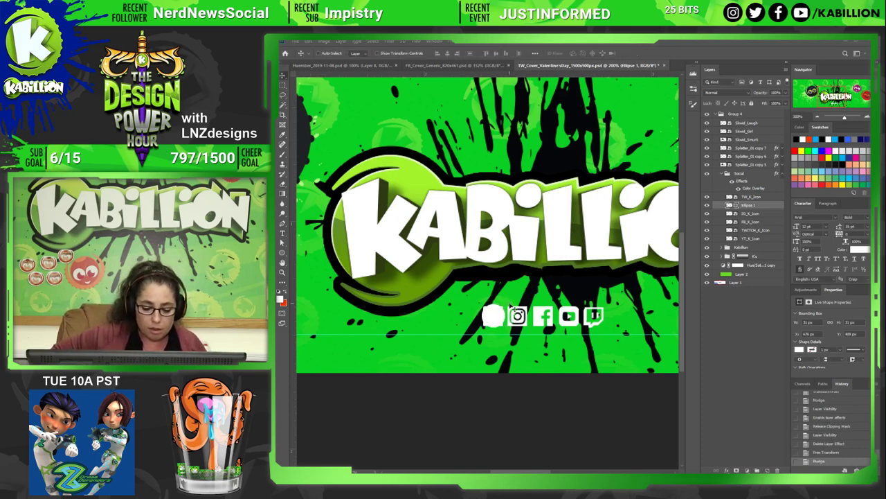
# Clear all effects from the Twitter icon layer and check the Social group's layer style.
pyautogui.click(760, 198)
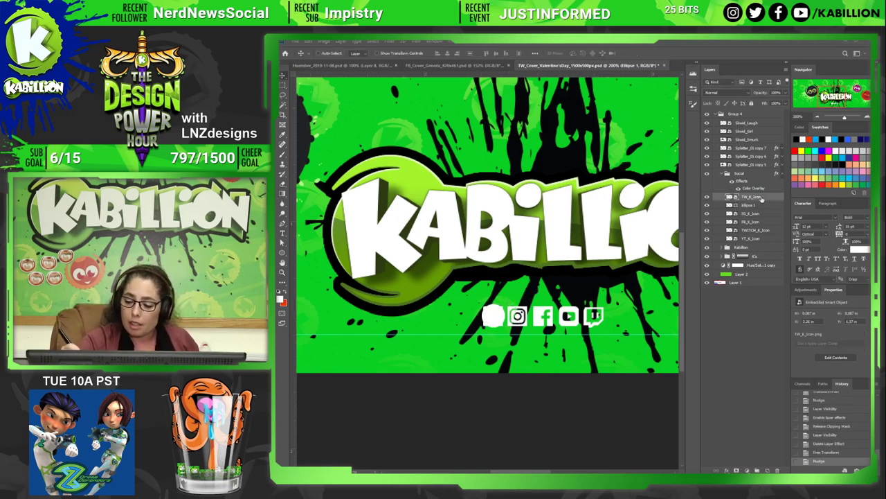
pyautogui.moveTo(741, 181); pyautogui.dragTo(777, 470)
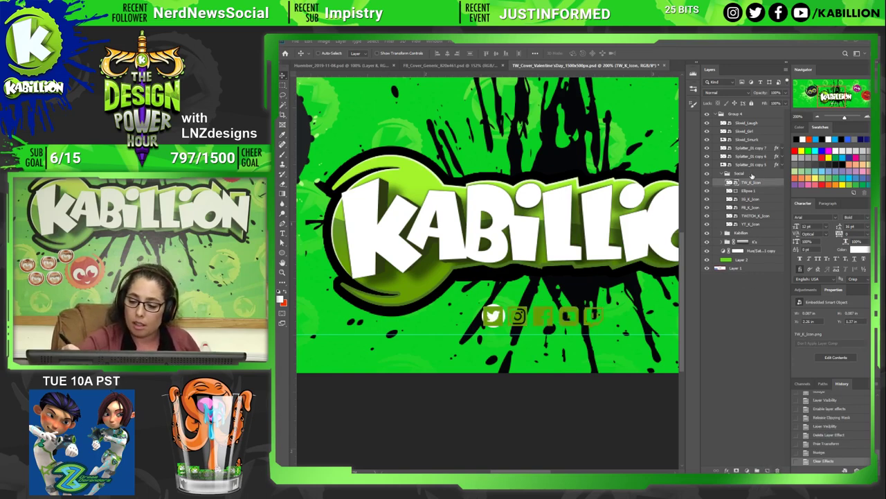
pyautogui.click(752, 174)
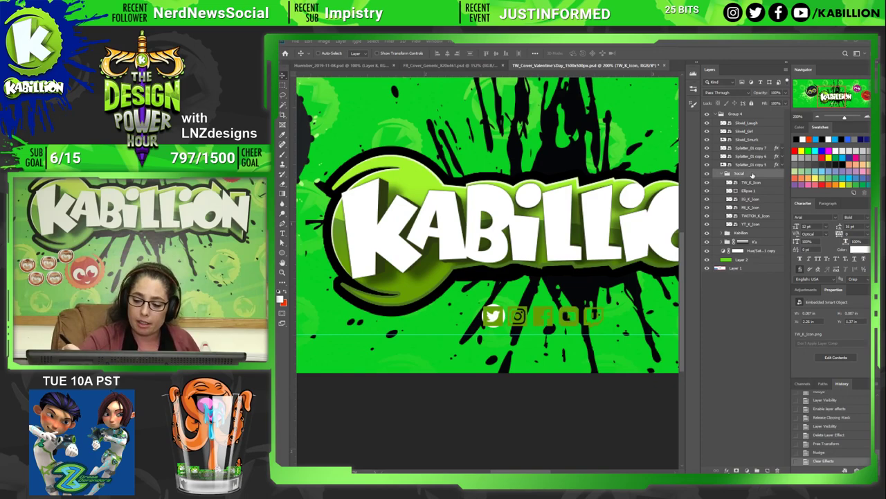
pyautogui.doubleClick(752, 174)
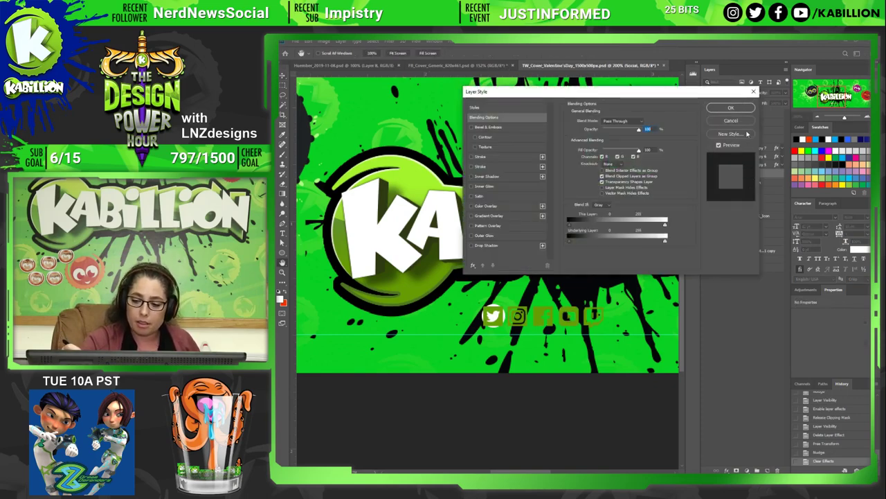
pyautogui.click(747, 123)
# Add a black Color Overlay to the TW_K_Icon layer.
pyautogui.click(765, 183)
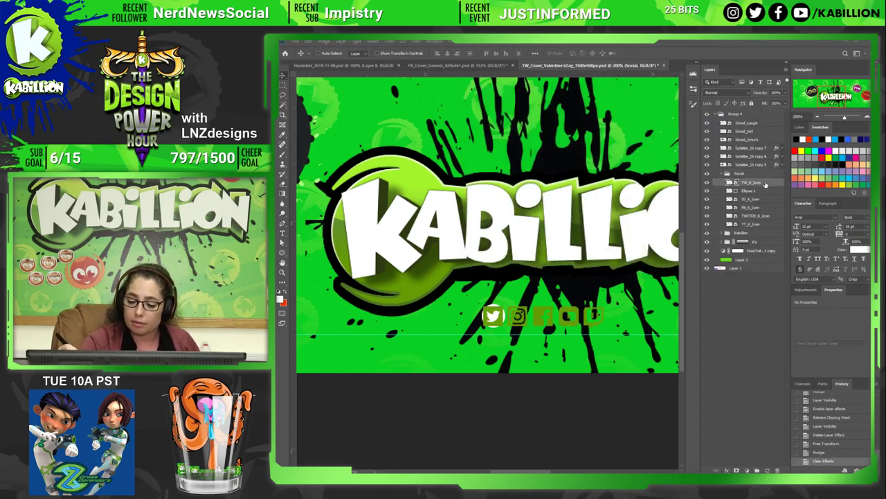
pyautogui.doubleClick(762, 184)
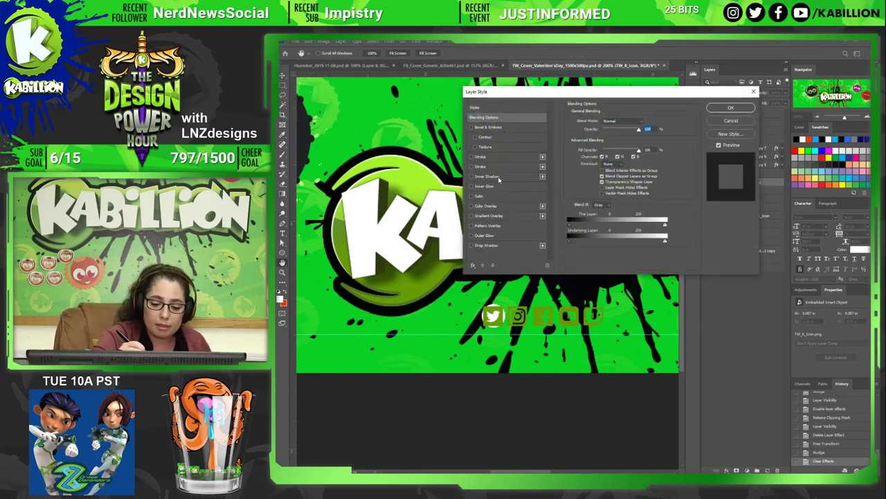
pyautogui.click(500, 206)
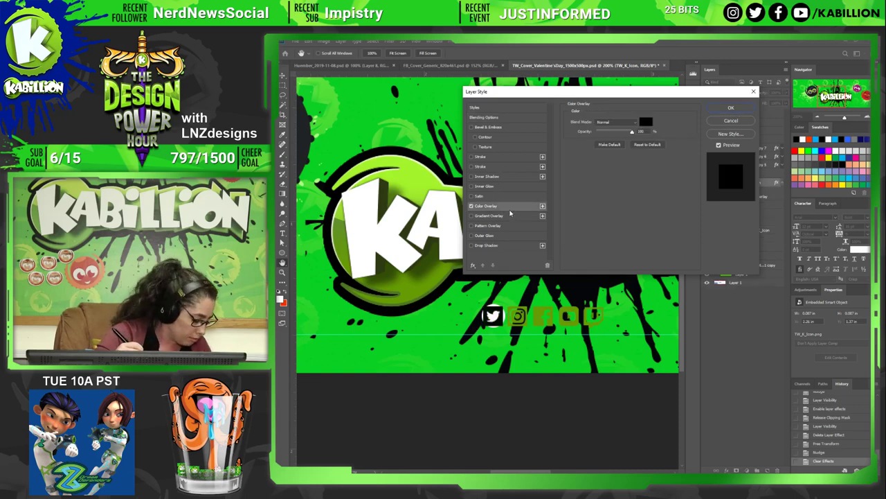
pyautogui.click(734, 109)
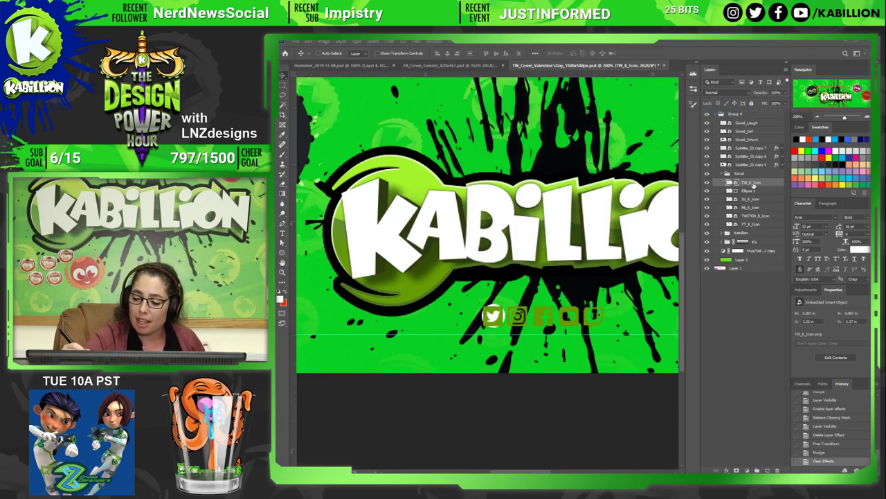
pyautogui.doubleClick(774, 183)
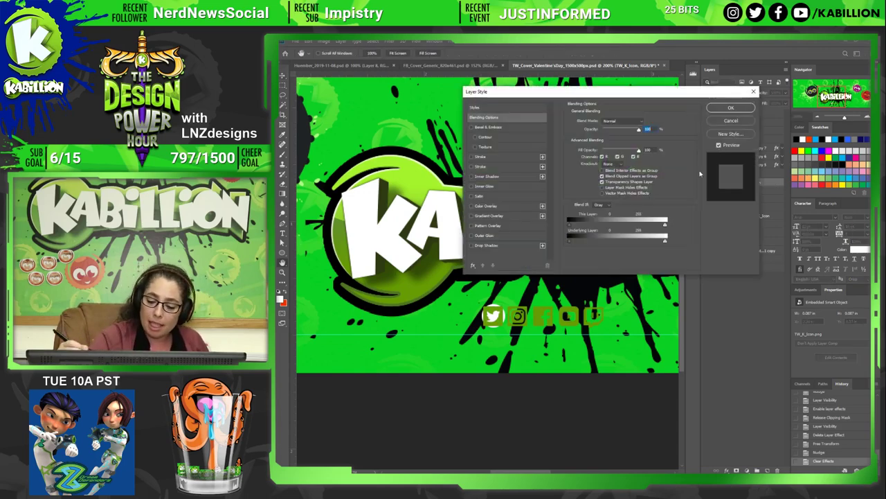
pyautogui.click(497, 206)
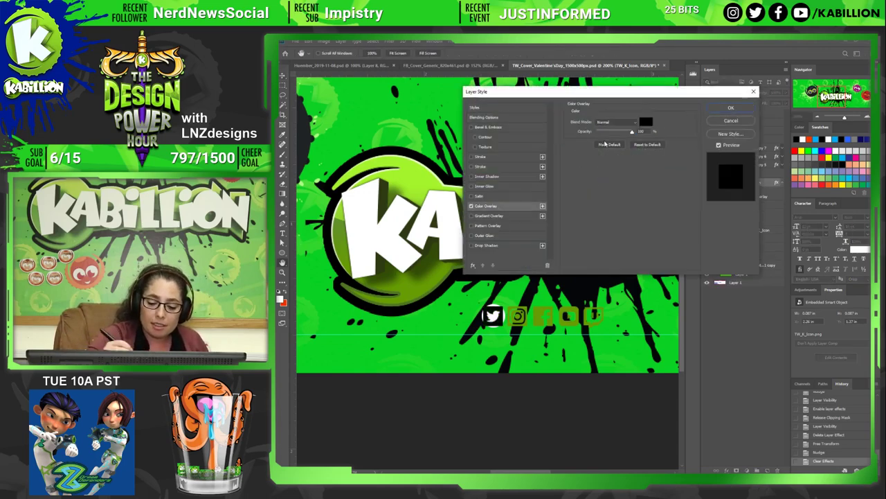
pyautogui.click(644, 124)
pyautogui.click(644, 82)
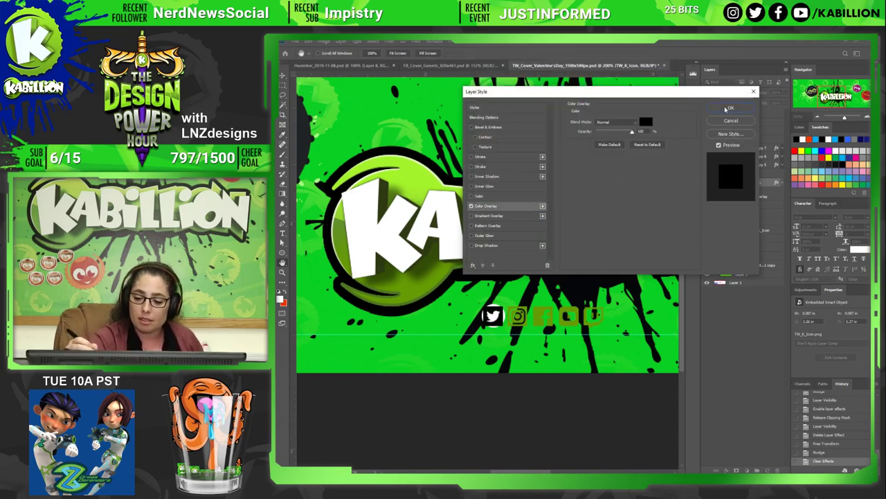
pyautogui.click(730, 108)
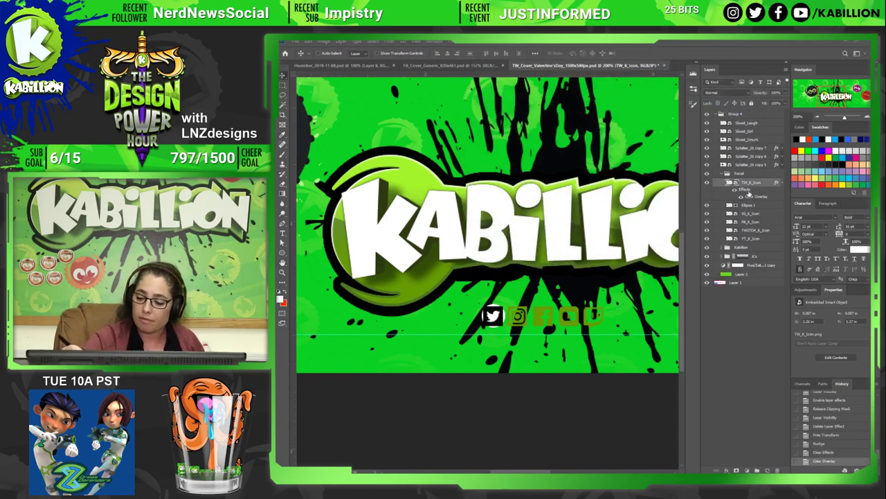
# Set the Ellipse 1 circle's fill colour to black 000000.
pyautogui.doubleClick(733, 205)
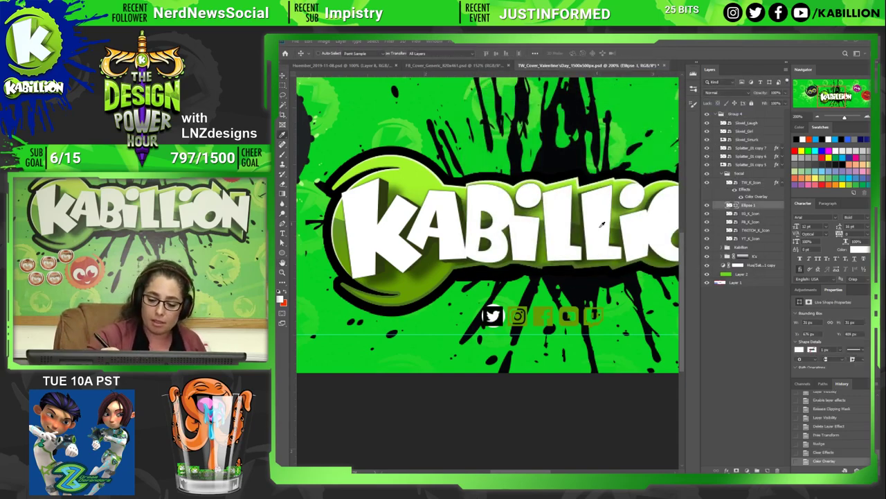
pyautogui.click(466, 177)
pyautogui.click(649, 71)
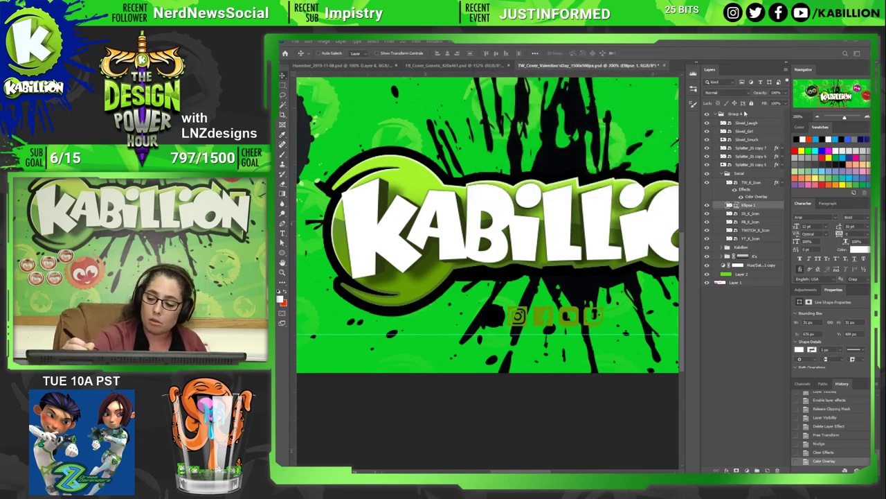
pyautogui.click(747, 198)
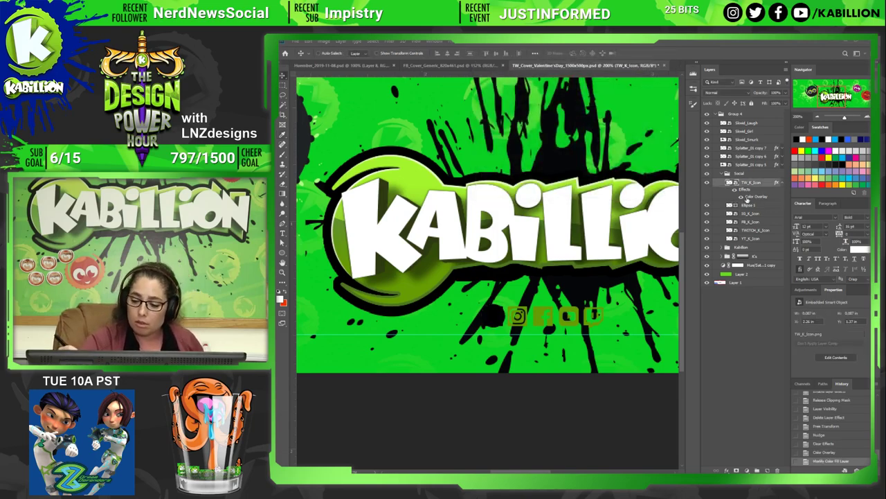
pyautogui.click(707, 206)
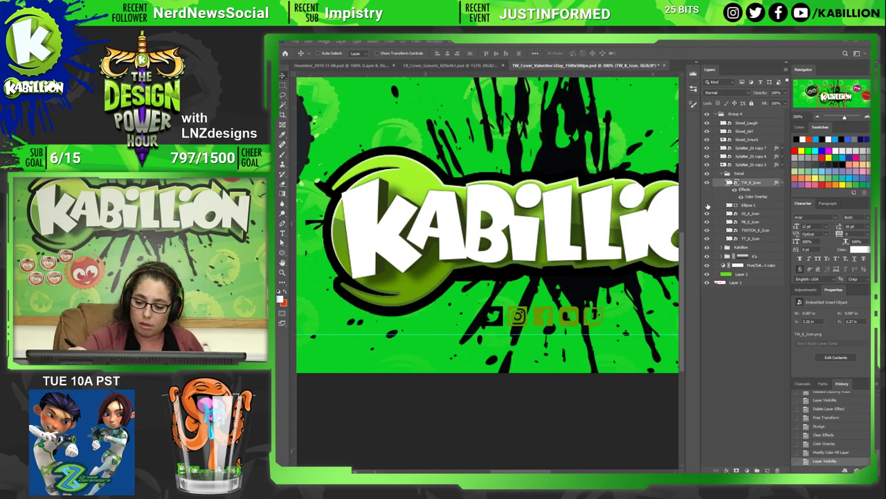
pyautogui.click(707, 206)
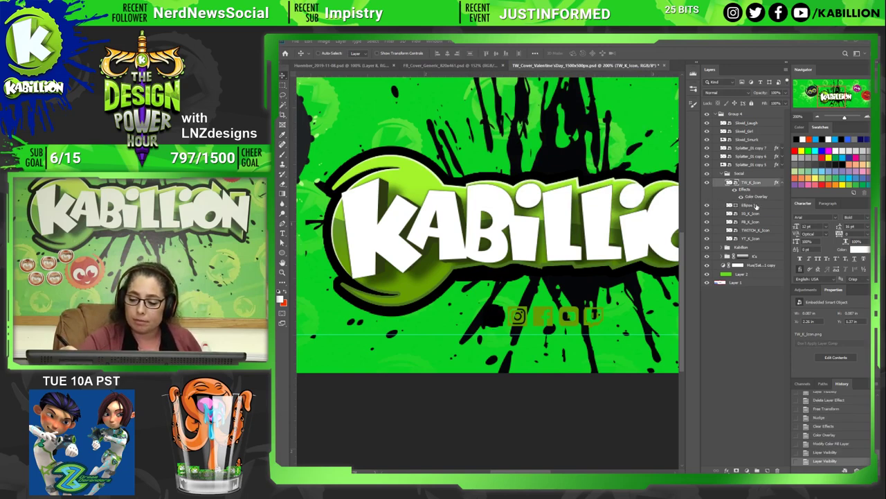
pyautogui.click(749, 206)
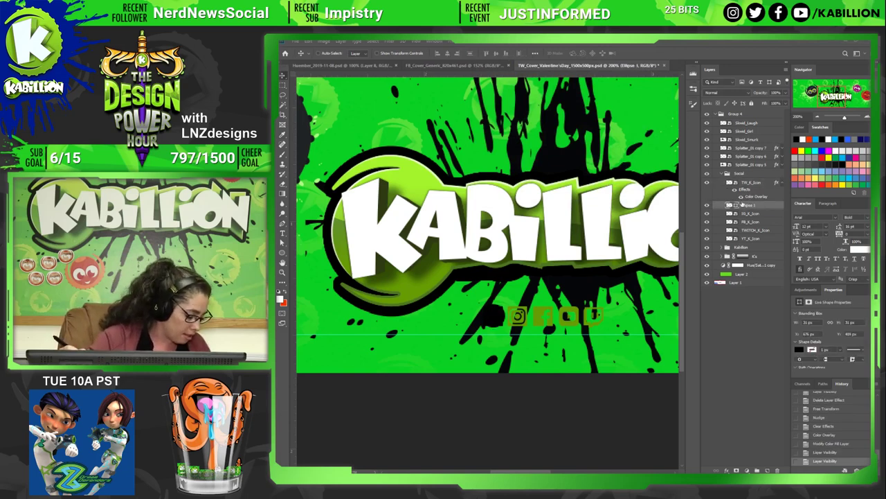
# Magic Wand the bird on TW_K_Icon and fill it white on a new layer.
pyautogui.press('z')
pyautogui.click(509, 309)
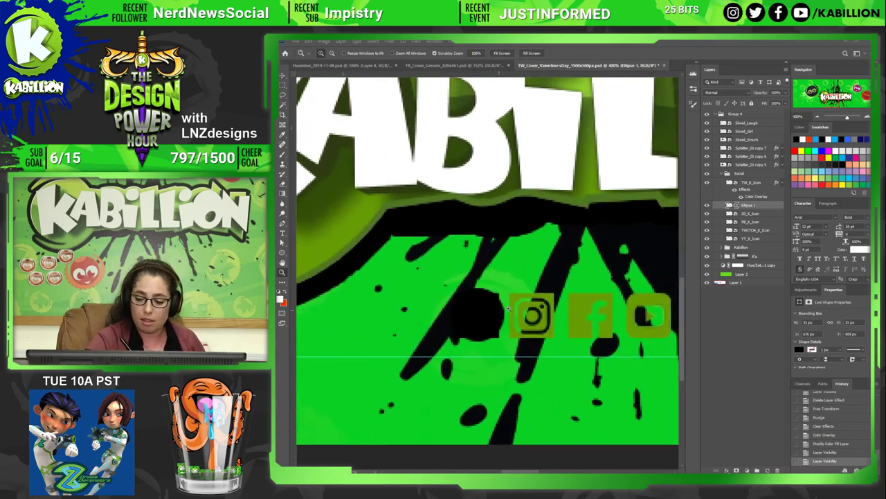
pyautogui.click(509, 309)
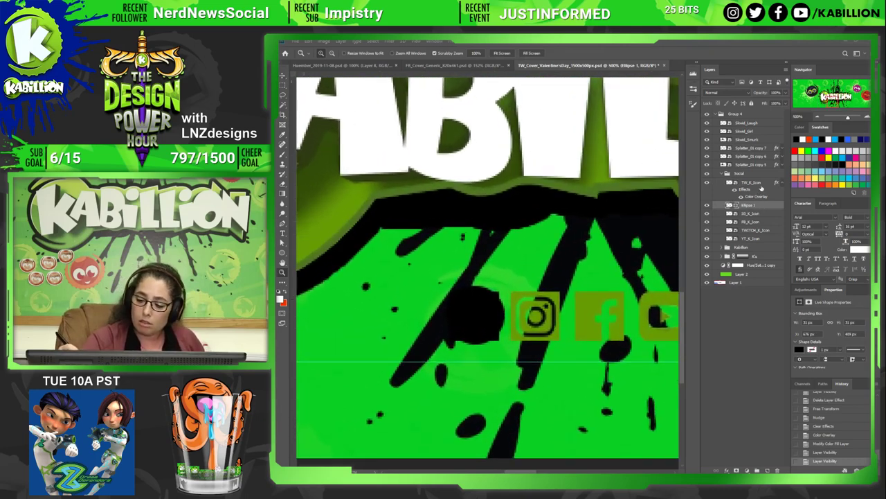
pyautogui.click(755, 183)
pyautogui.press('w')
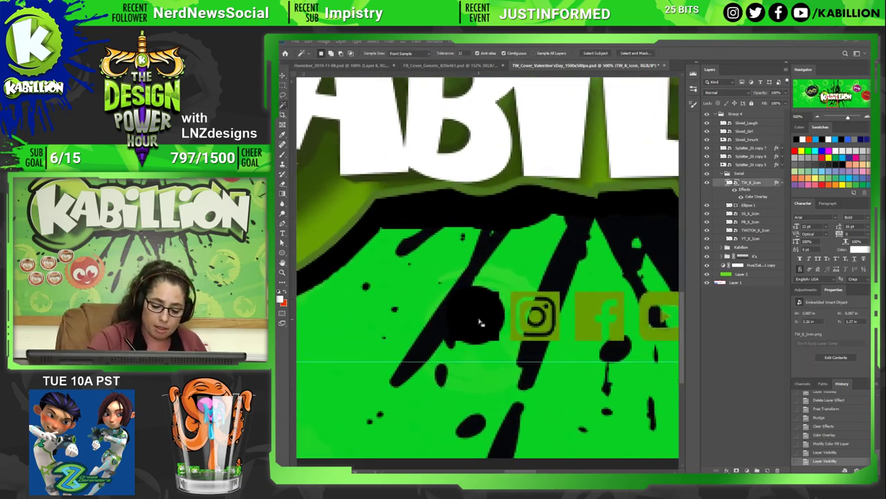
pyautogui.click(479, 322)
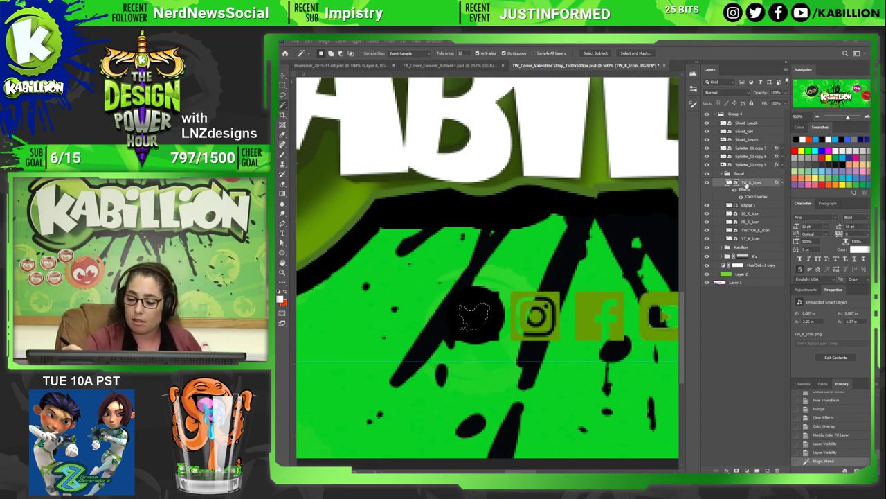
pyautogui.click(782, 182)
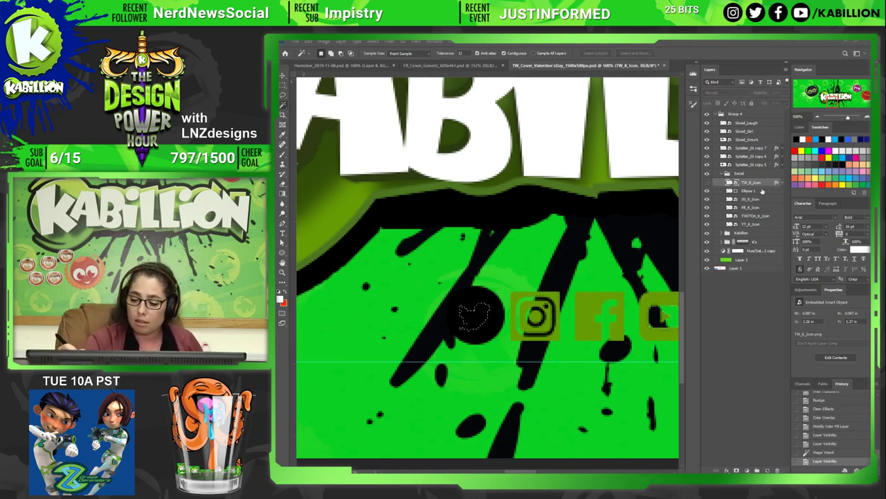
pyautogui.hotkey('ctrl', 'j')
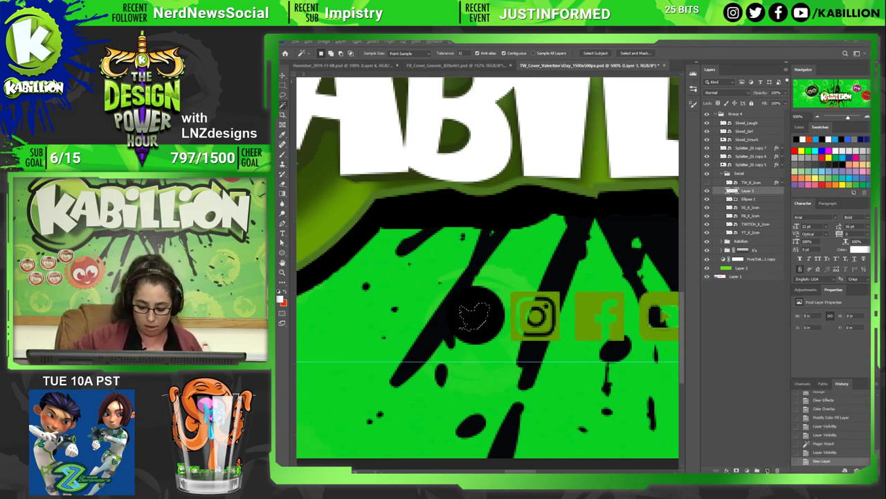
pyautogui.hotkey('alt', 'BackSpace')
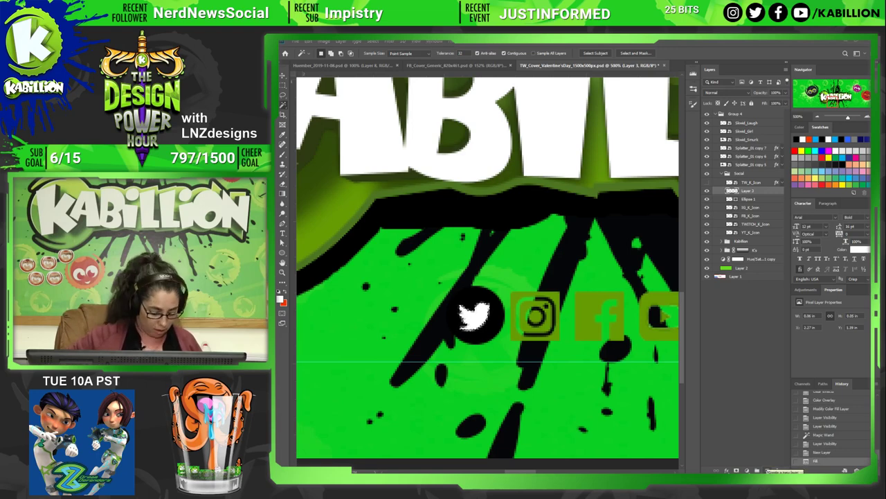
pyautogui.click(403, 40)
pyautogui.press('Escape')
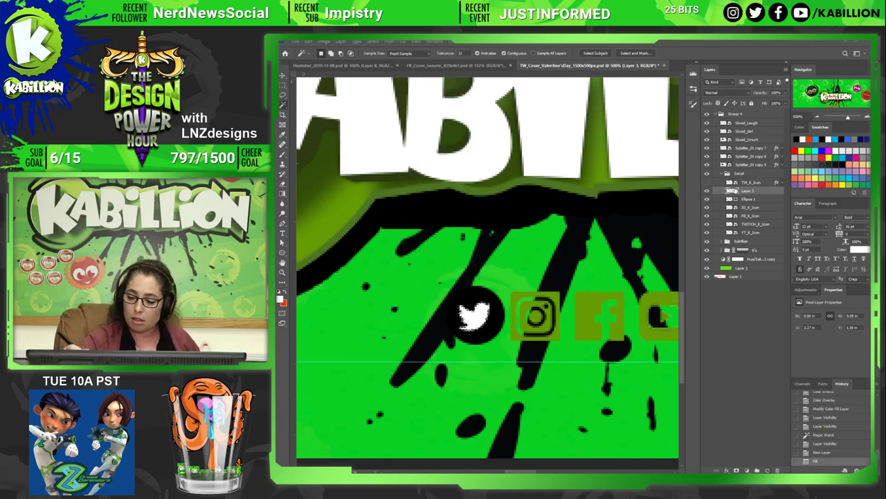
pyautogui.hotkey('ctrl', 'd')
# Try shifting the Twitter circle left, undo it, and fit the banner in the window.
pyautogui.click(753, 198)
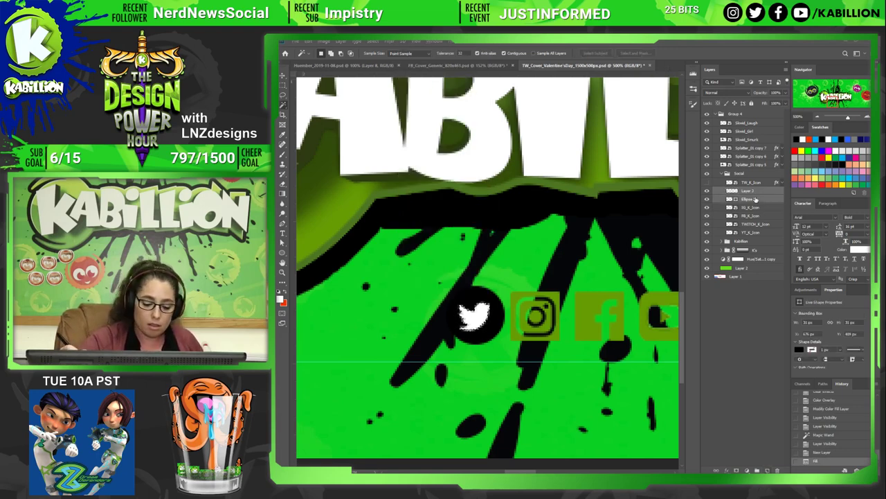
pyautogui.press('v')
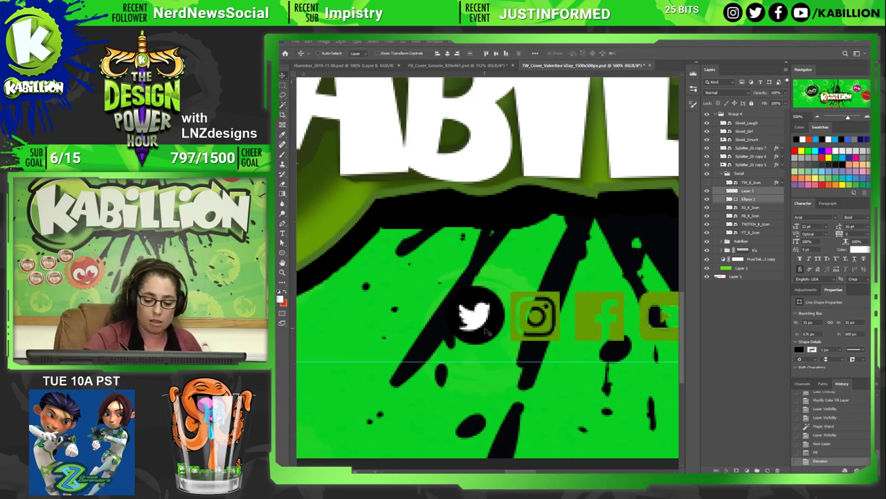
pyautogui.moveTo(499, 331); pyautogui.dragTo(400, 331)
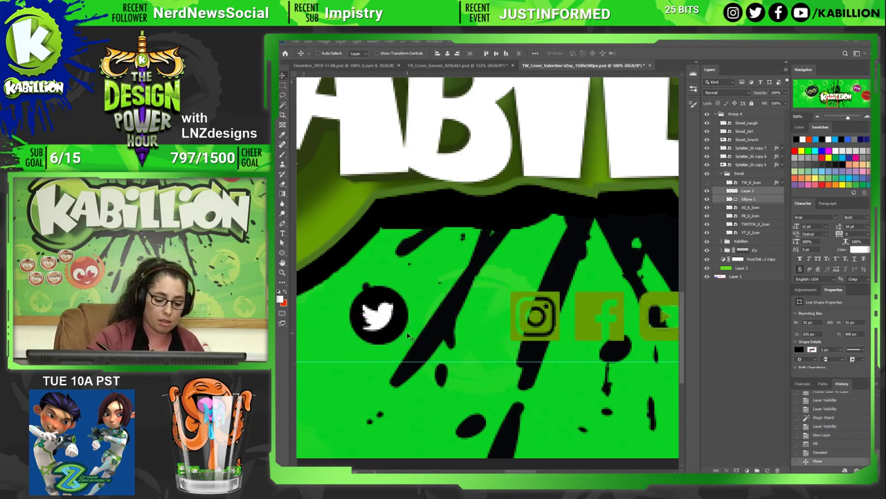
pyautogui.hotkey('ctrl', 'z')
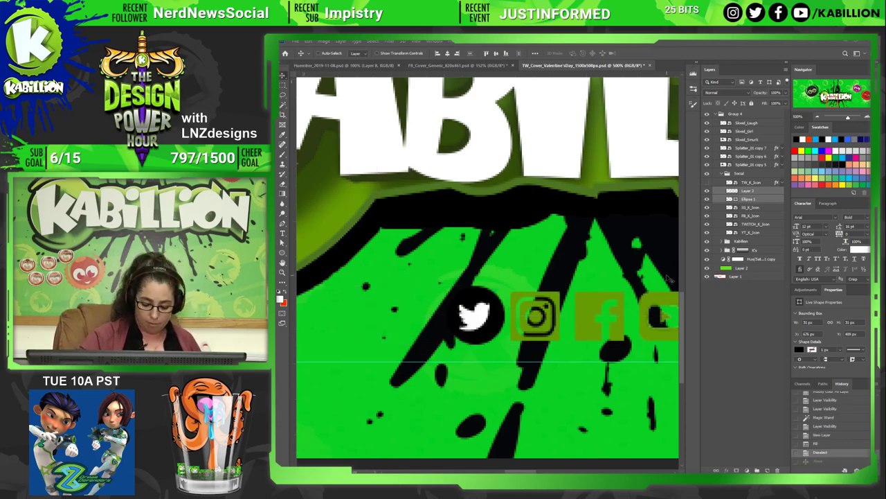
pyautogui.hotkey('ctrl', '0')
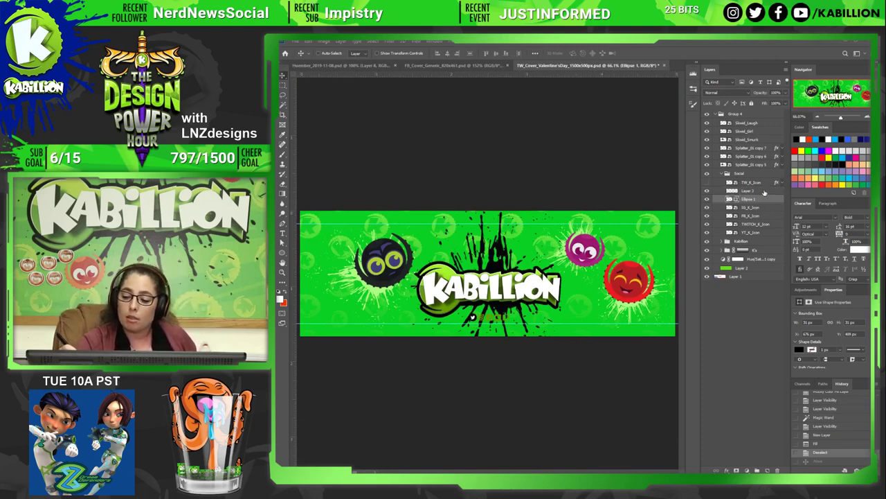
# Group the white bird and black circle, and give the group a 35cd34 green stroke.
pyautogui.hotkey('ctrl', 'g')
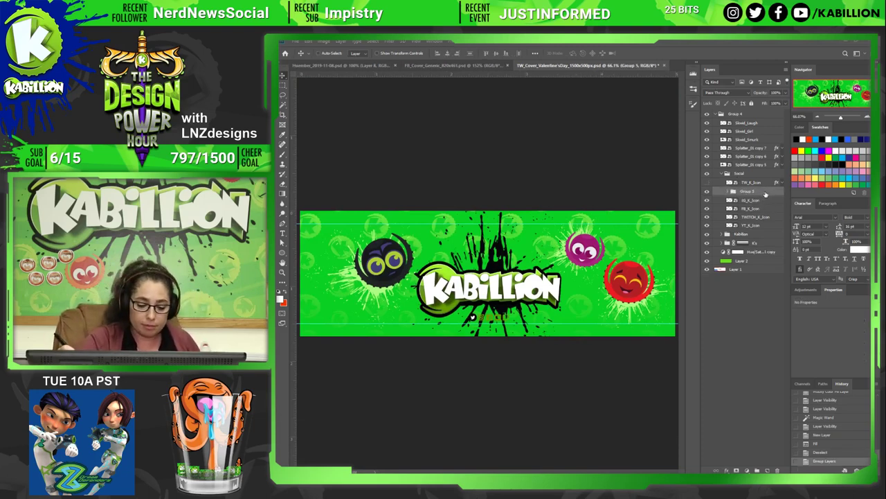
pyautogui.doubleClick(766, 194)
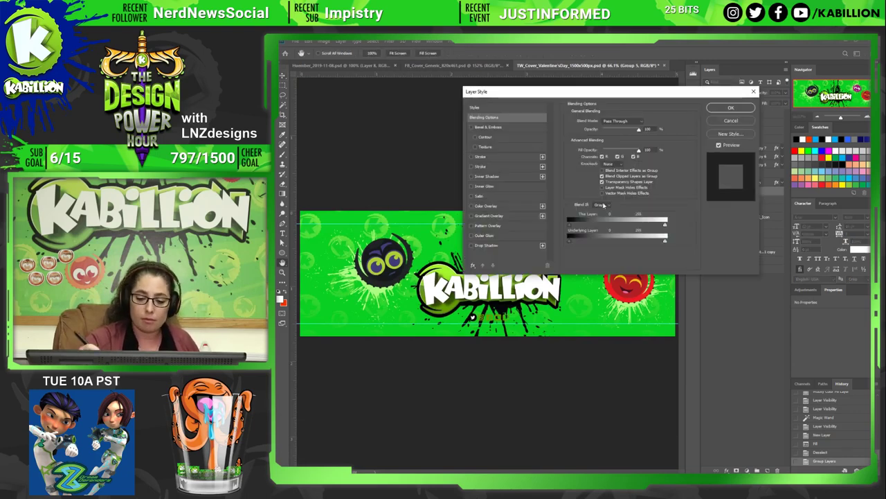
pyautogui.click(497, 157)
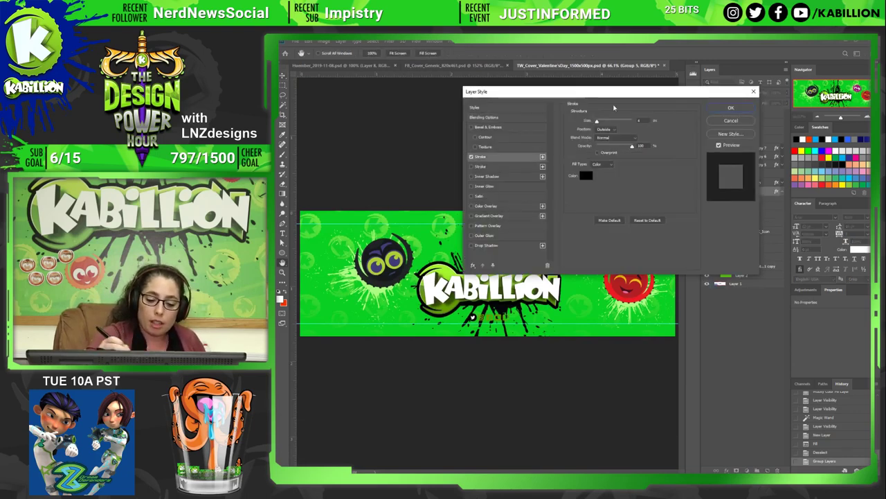
pyautogui.click(586, 177)
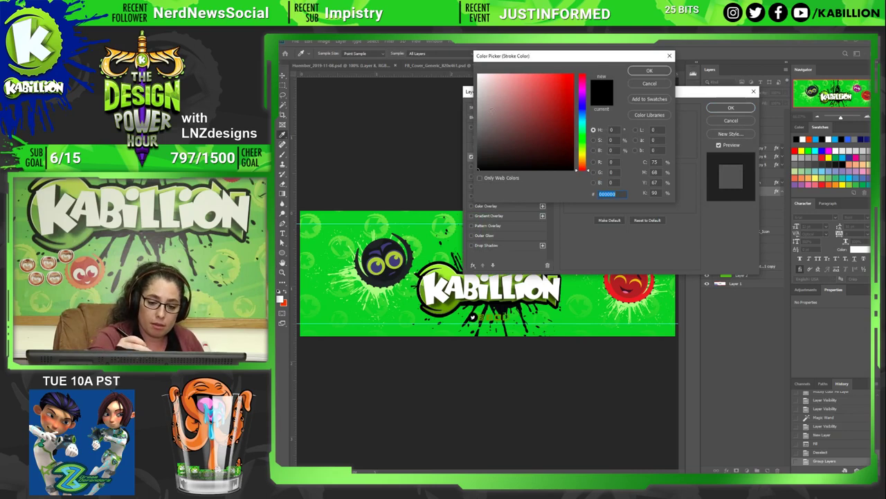
pyautogui.write('35cd34')
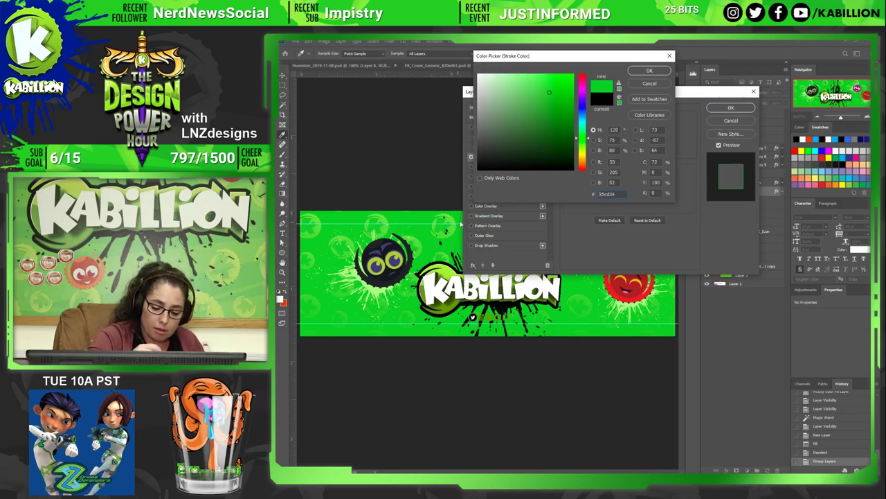
pyautogui.click(652, 71)
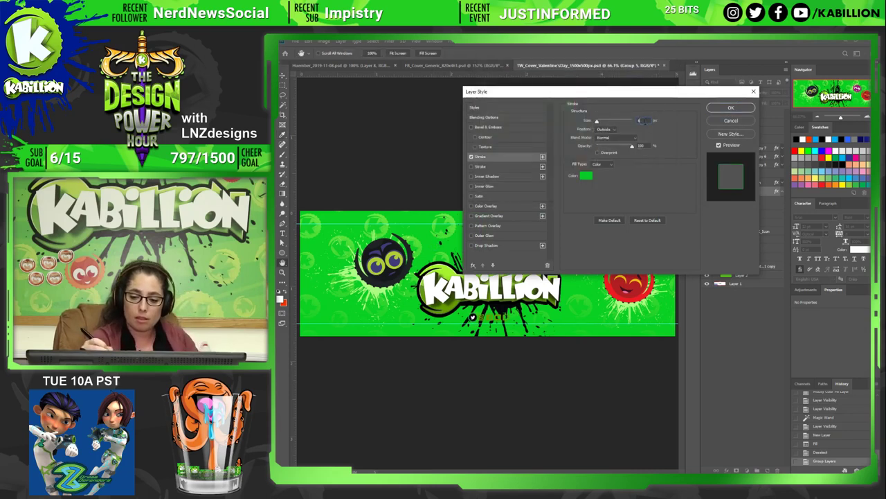
# Confirm the green stroke on the black circle and zoom in to inspect the logo.
pyautogui.click(730, 108)
pyautogui.press('z')
pyautogui.click(479, 313)
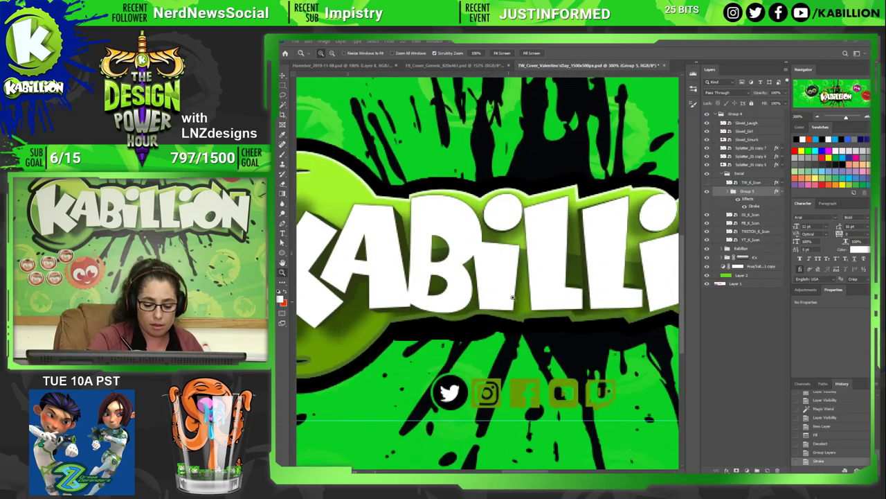
pyautogui.keyDown('alt'); pyautogui.click(534, 291); pyautogui.keyUp('alt')
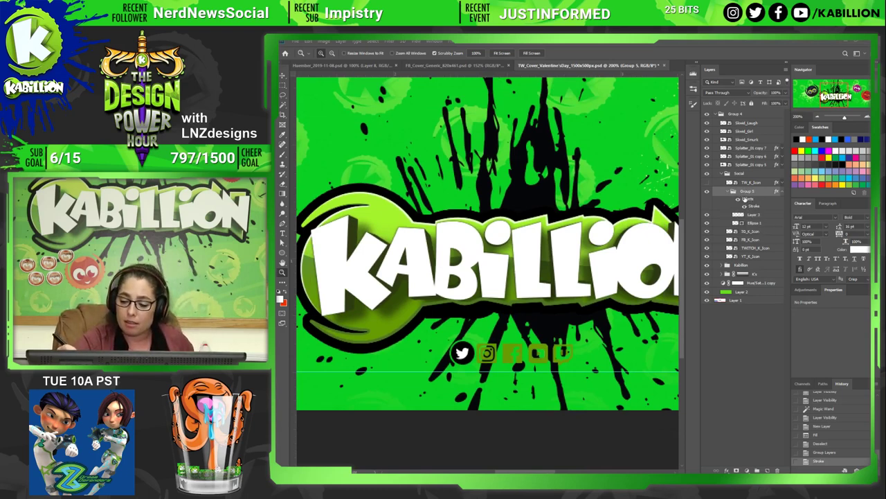
# Expand Group 5 and select its Ellipse 1 circle layer with the Move tool active.
pyautogui.click(782, 193)
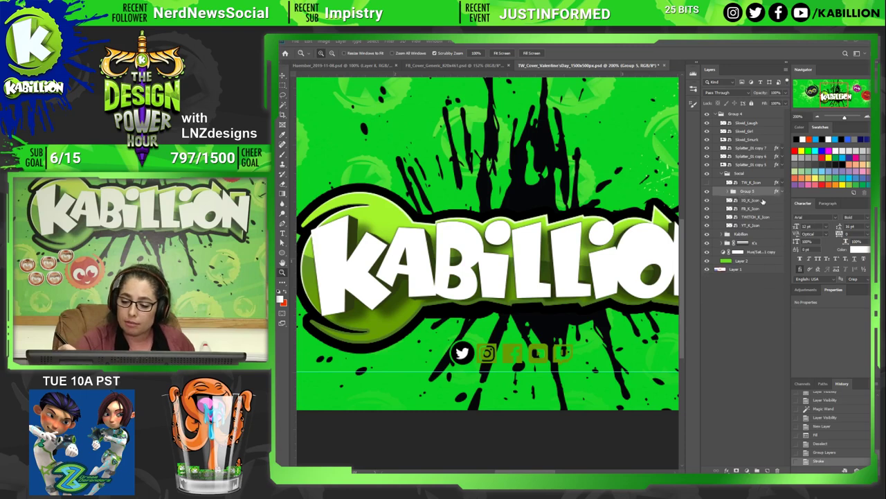
pyautogui.click(761, 201)
pyautogui.click(728, 192)
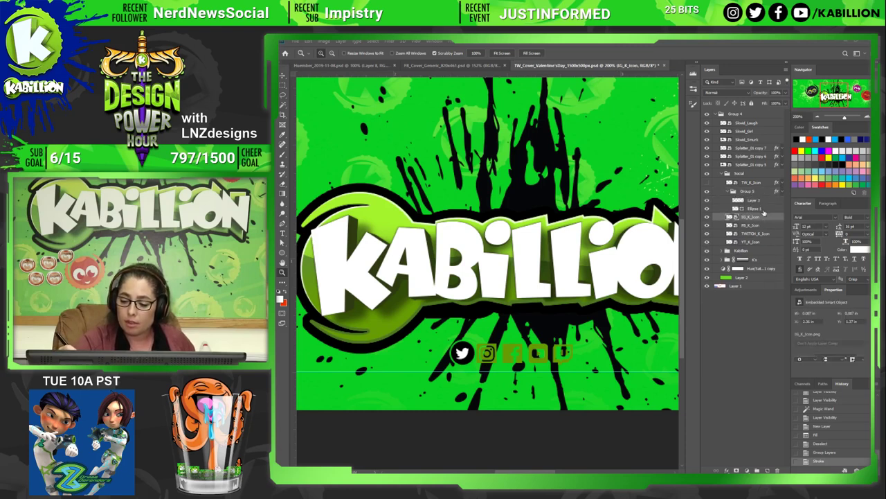
pyautogui.click(769, 209)
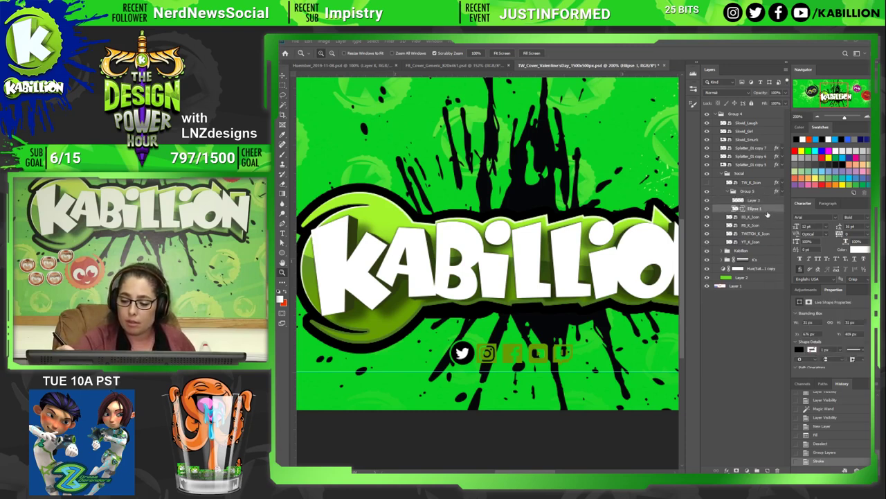
pyautogui.press('v')
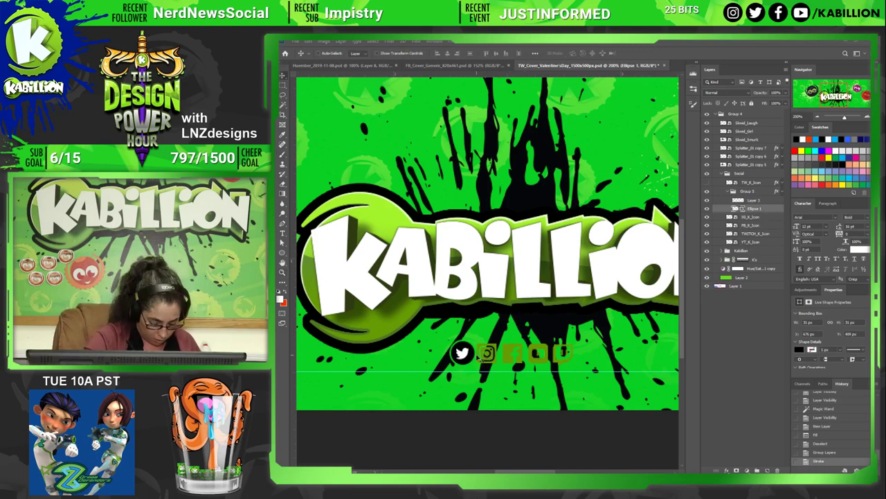
# Duplicate the black circle to the right and position the copy behind the Instagram icon.
pyautogui.moveTo(479, 358); pyautogui.dragTo(490, 359)
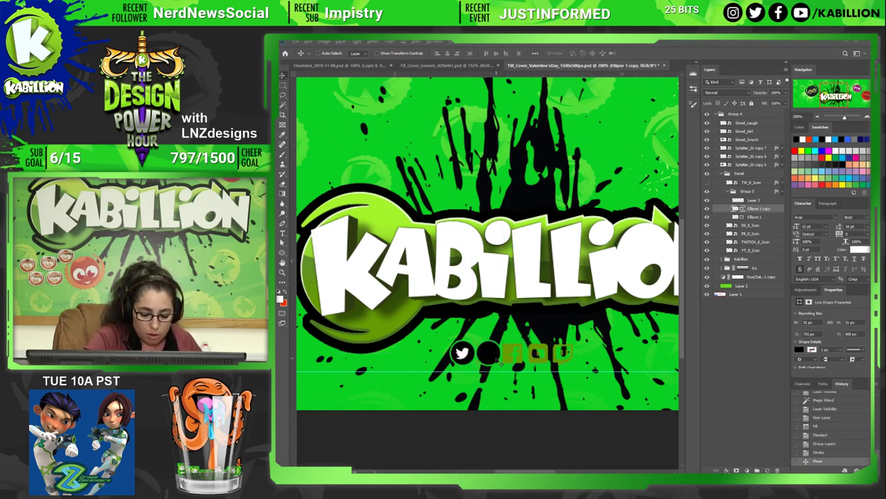
pyautogui.hotkey('alt', 'v')
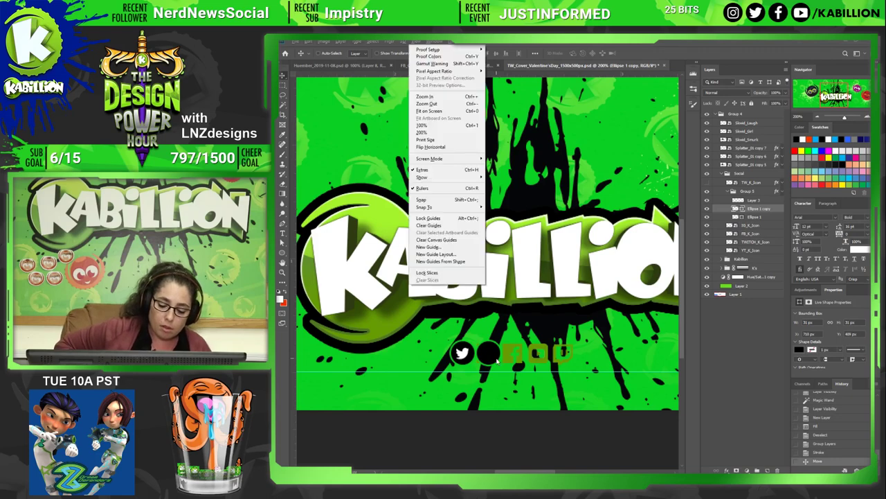
pyautogui.press('Right')
pyautogui.press('Escape')
pyautogui.press('Right')
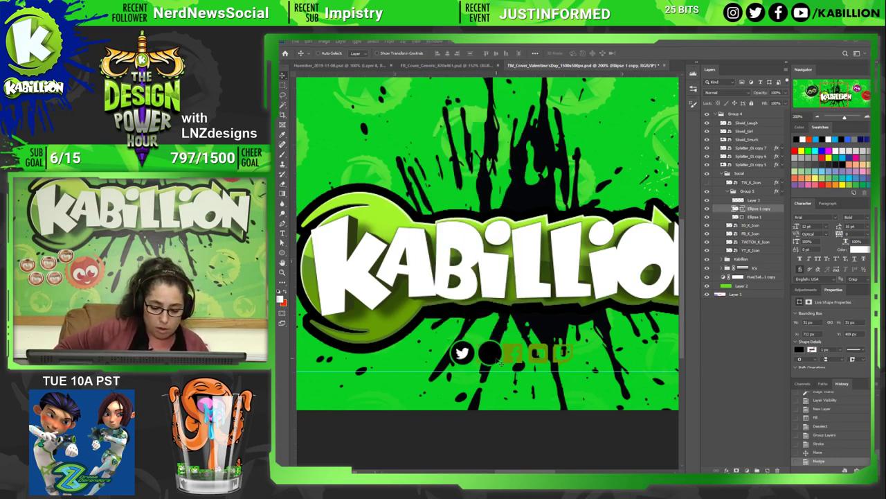
pyautogui.press('Right')
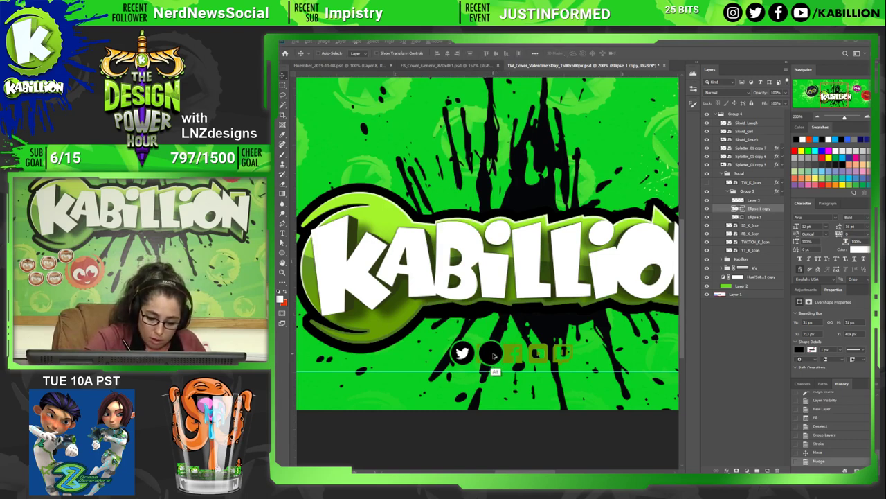
pyautogui.moveTo(500, 365)
pyautogui.mouseDown()
pyautogui.moveTo(521, 371)
pyautogui.moveTo(518, 354)
pyautogui.mouseUp()
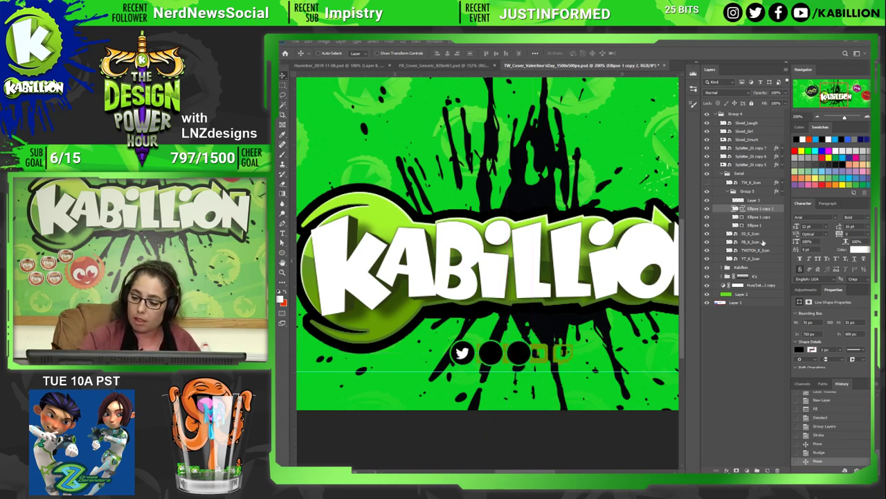
# Duplicate the circle further along the icon row and align the right-hand copies.
pyautogui.keyDown('shift'); pyautogui.click(766, 226); pyautogui.keyUp('shift')
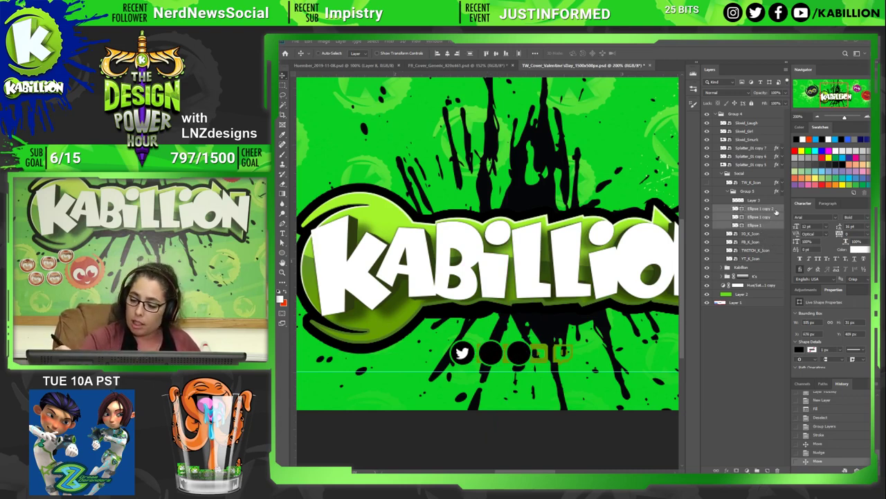
pyautogui.click(775, 216)
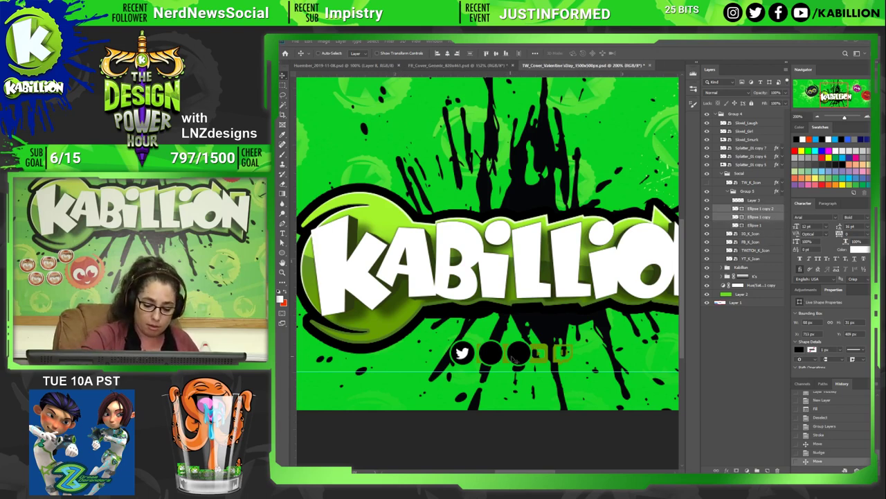
pyautogui.moveTo(518, 367); pyautogui.dragTo(576, 354)
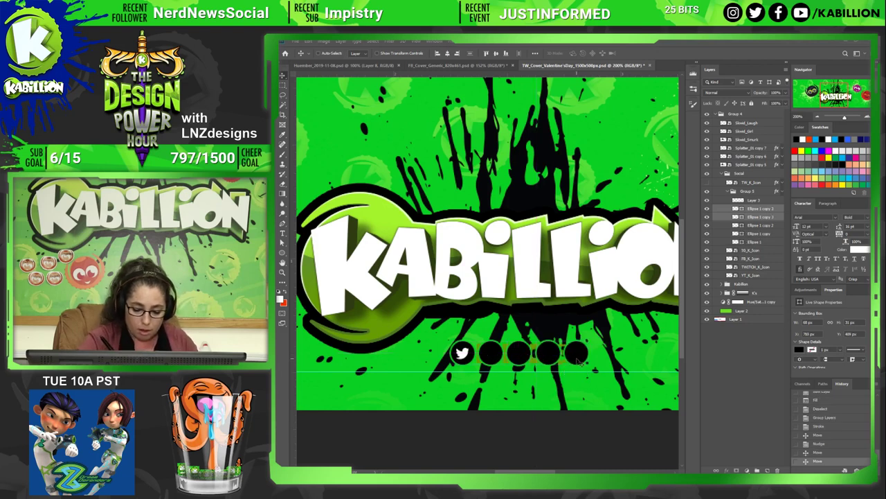
pyautogui.press('Left')
pyautogui.press('Left')
pyautogui.press('Right')
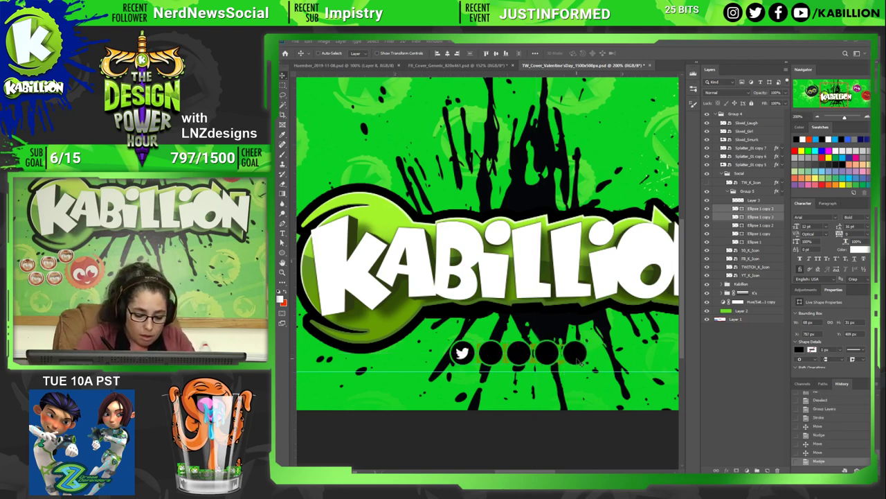
pyautogui.click(770, 217)
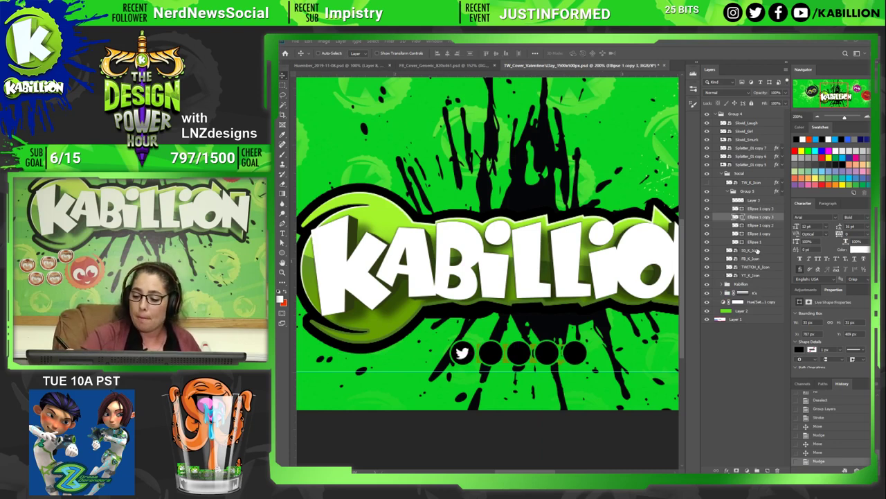
pyautogui.click(765, 252)
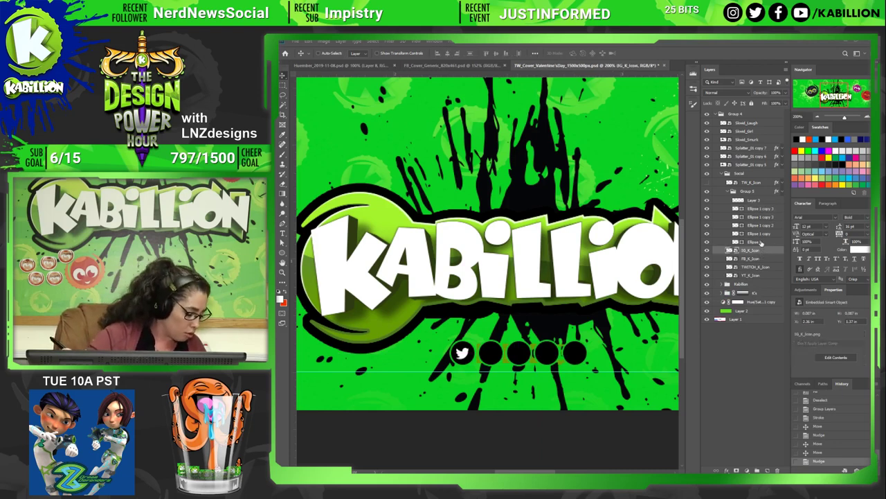
# Restack the layers so the Instagram icon sits above its Ellipse 1 copy circle.
pyautogui.moveTo(757, 244)
pyautogui.mouseDown()
pyautogui.moveTo(763, 203)
pyautogui.moveTo(736, 219)
pyautogui.mouseUp()
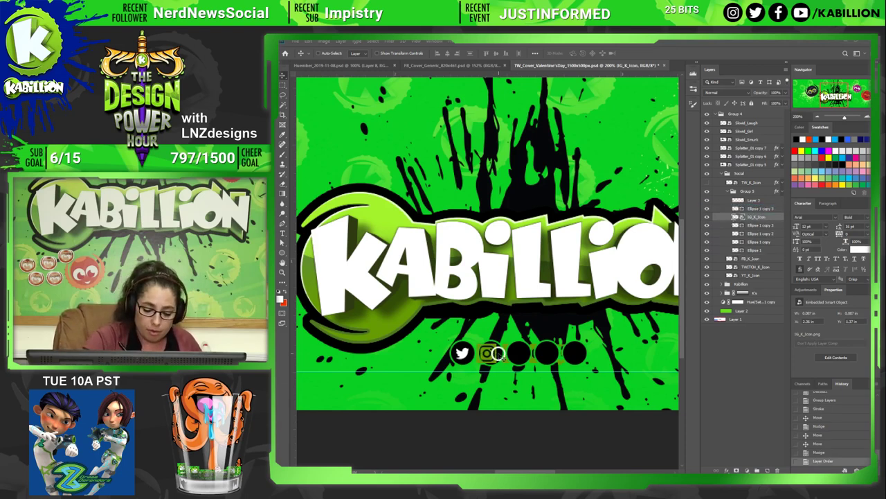
pyautogui.rightClick(501, 360)
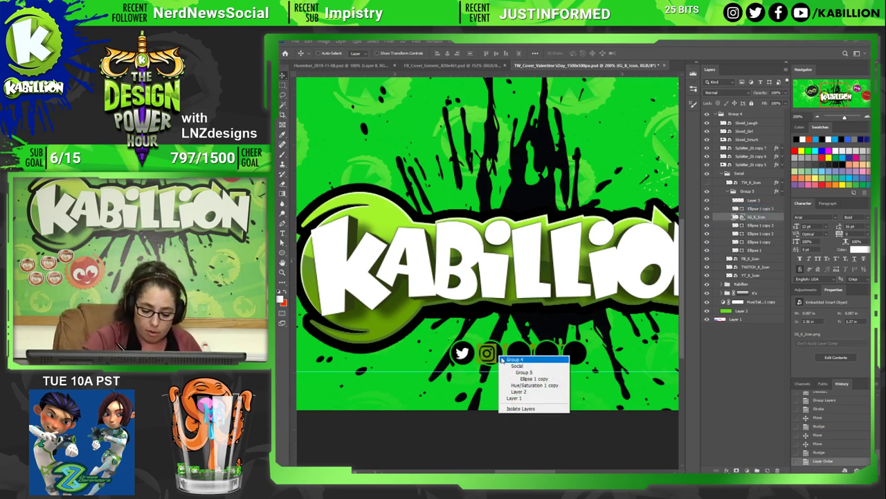
pyautogui.click(732, 341)
pyautogui.rightClick(498, 355)
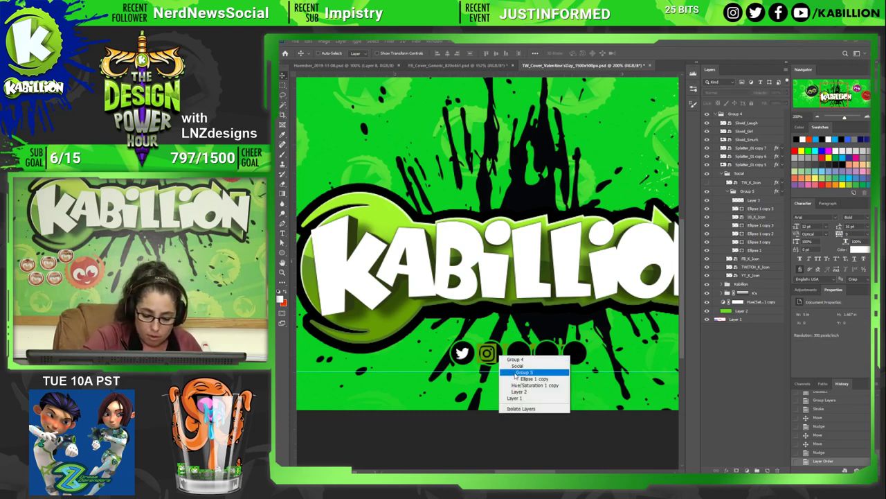
pyautogui.click(533, 379)
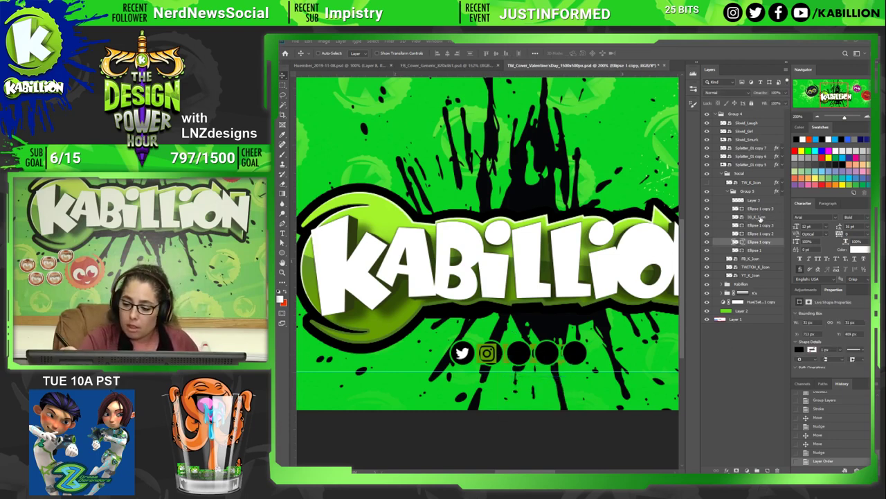
pyautogui.moveTo(760, 218); pyautogui.dragTo(760, 238)
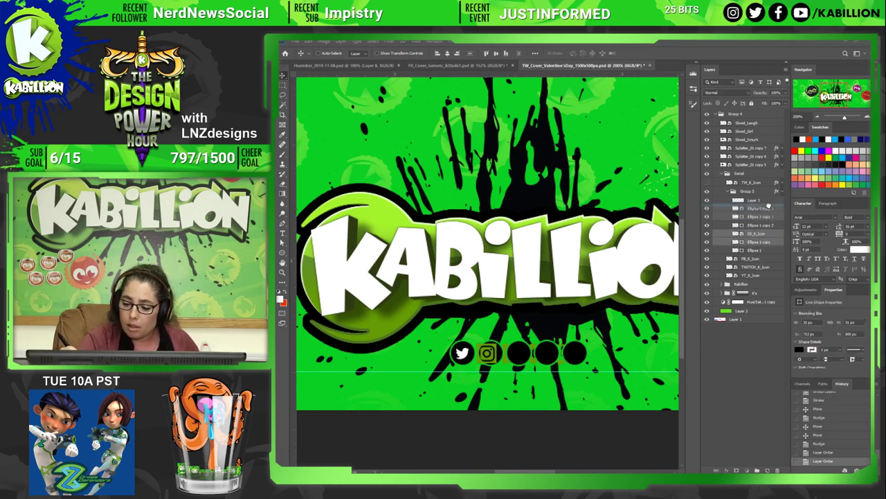
pyautogui.moveTo(771, 236); pyautogui.dragTo(760, 215)
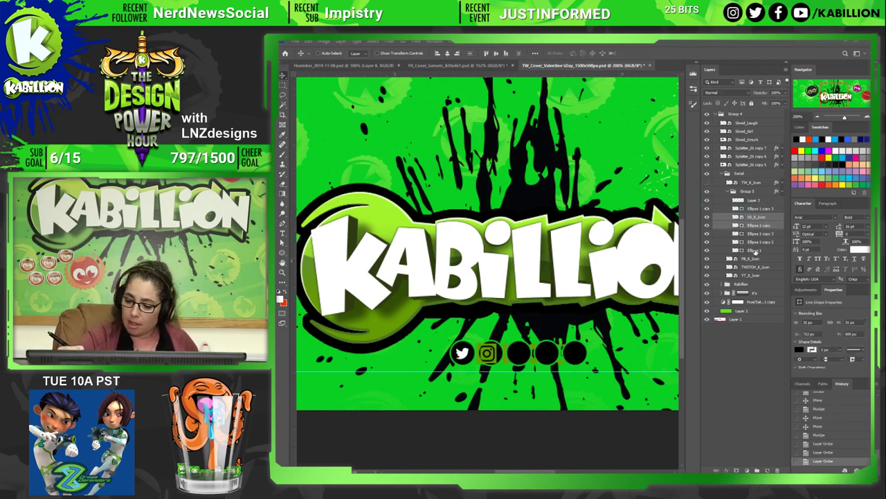
# Nudge IG_K_Icon right to centre it, checking its area with the Magic Wand.
pyautogui.click(768, 219)
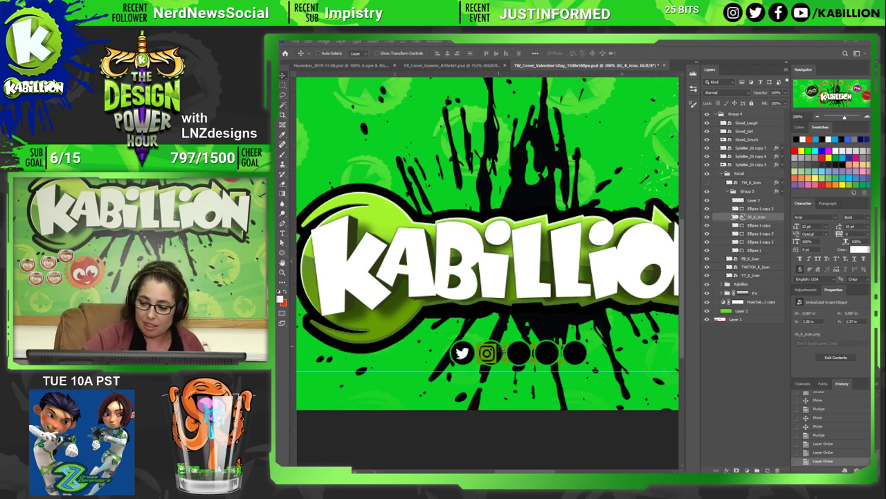
pyautogui.press('Right')
pyautogui.press('Right')
pyautogui.press('Right')
pyautogui.press('Right')
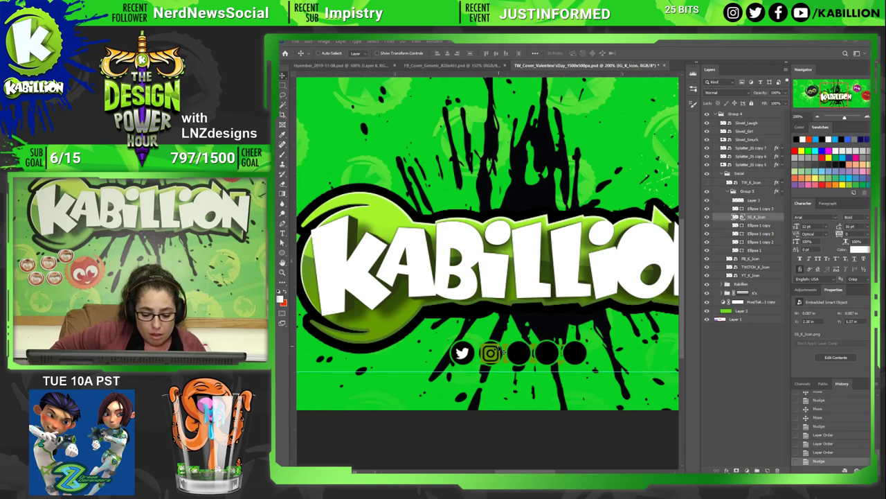
pyautogui.press('w')
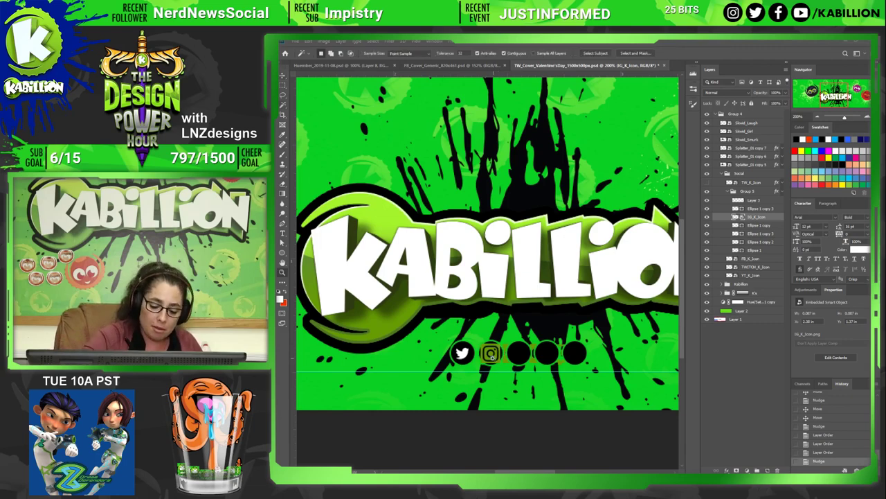
pyautogui.scroll(1, 491, 353)
pyautogui.scroll(1, 490, 353)
pyautogui.click(494, 352)
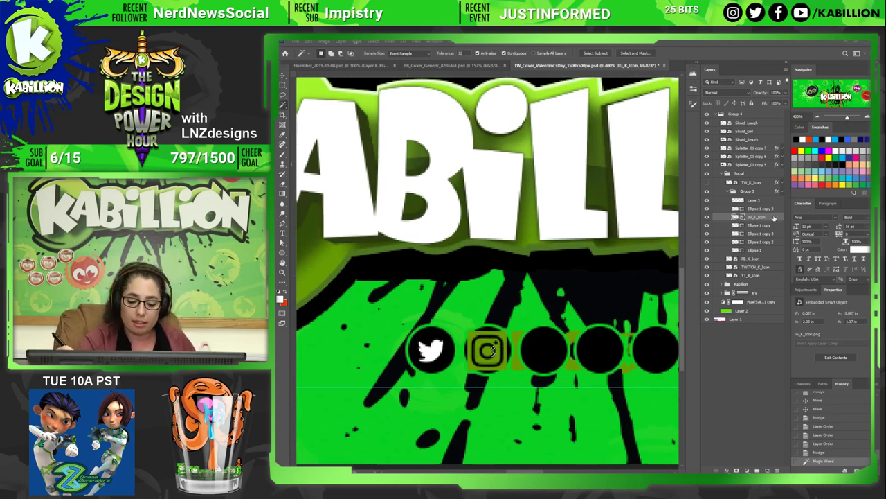
pyautogui.hotkey('ctrl', 'd')
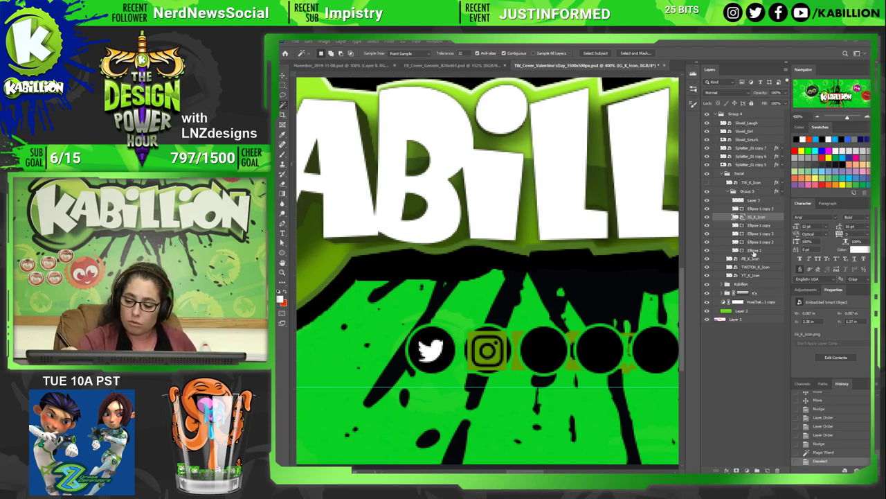
# Slide the Facebook icon onto the third circle and raise its layer in the stack.
pyautogui.click(751, 259)
pyautogui.press('v')
pyautogui.moveTo(537, 350); pyautogui.dragTo(542, 350)
pyautogui.moveTo(762, 259); pyautogui.dragTo(762, 226)
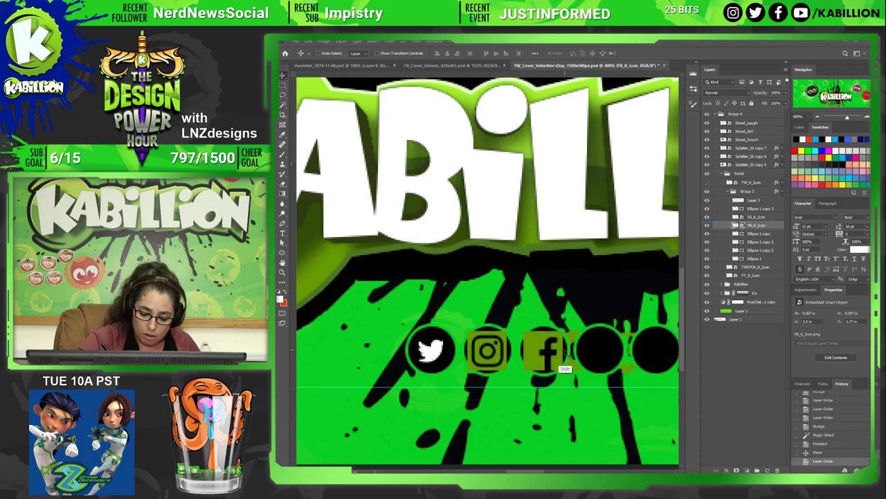
# Stack FB_K_Icon above Ellipse 1 copy 2 and nudge it to centre, checking with the Magic Wand.
pyautogui.rightClick(566, 353)
pyautogui.click(601, 373)
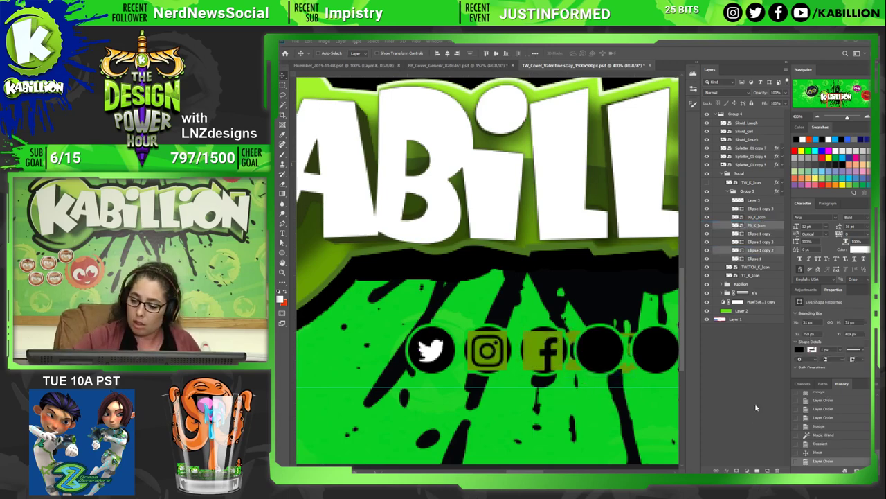
pyautogui.moveTo(759, 226); pyautogui.dragTo(766, 237)
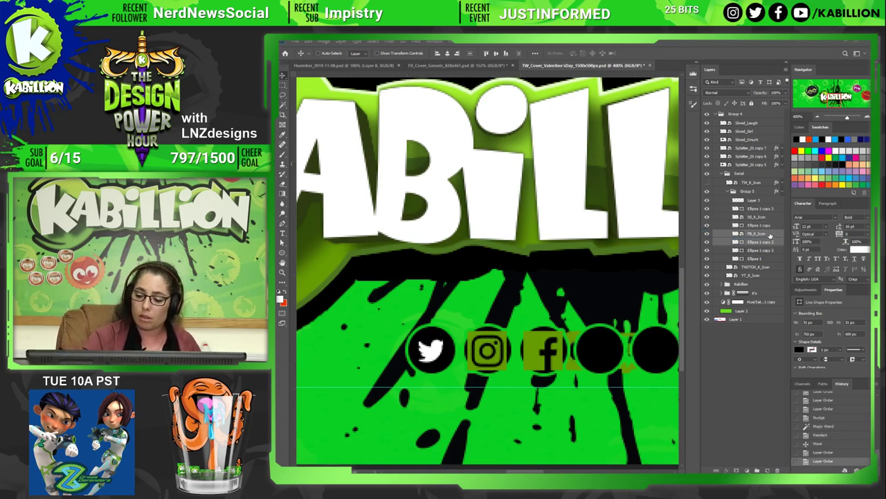
pyautogui.click(768, 238)
pyautogui.press('Right')
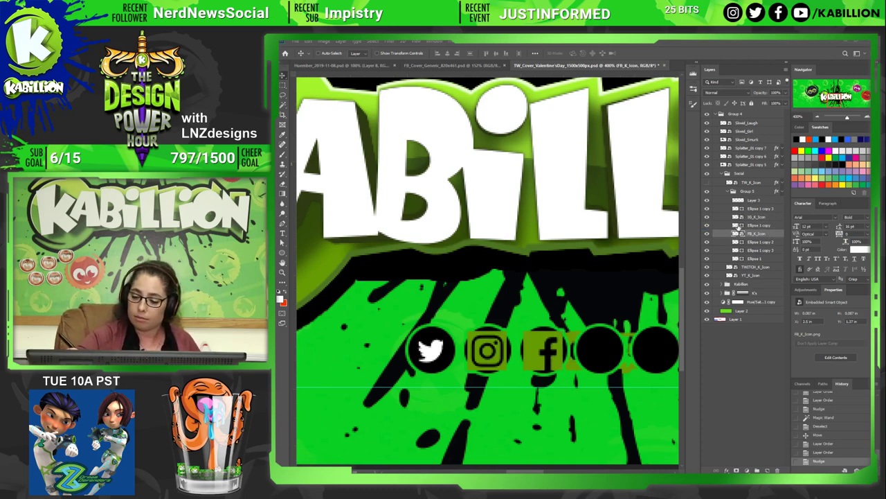
pyautogui.press('w')
pyautogui.click(550, 360)
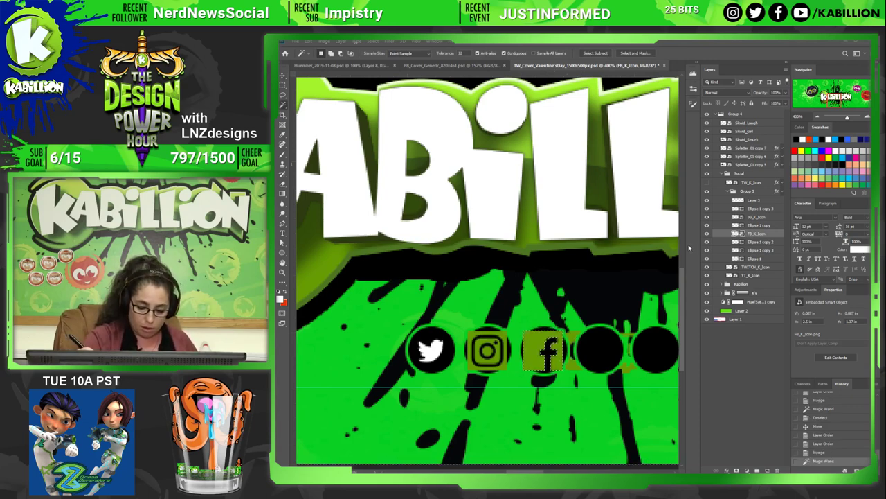
pyautogui.hotkey('ctrl', 'shift', 'i')
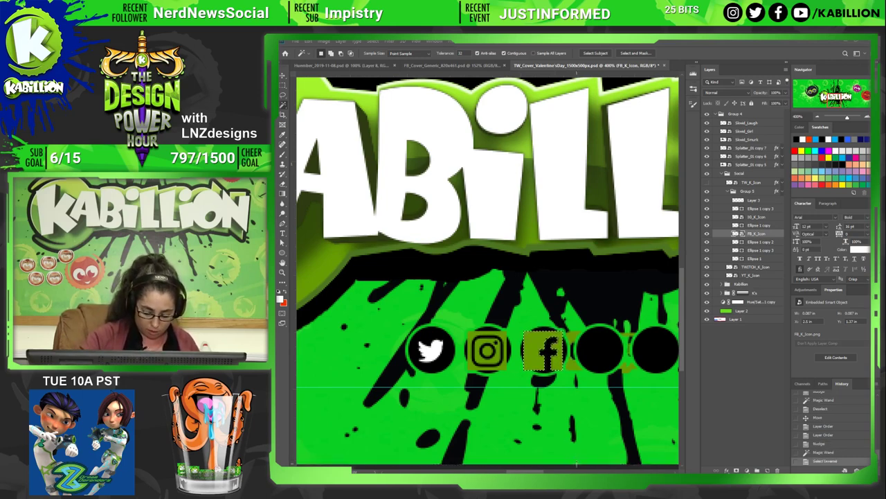
pyautogui.hotkey('ctrl', 'shift', 'i')
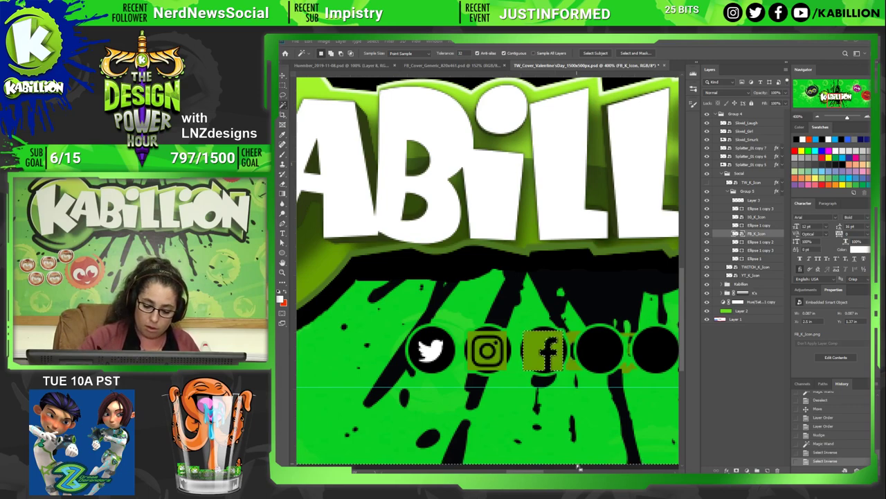
pyautogui.hotkey('ctrl', 'd')
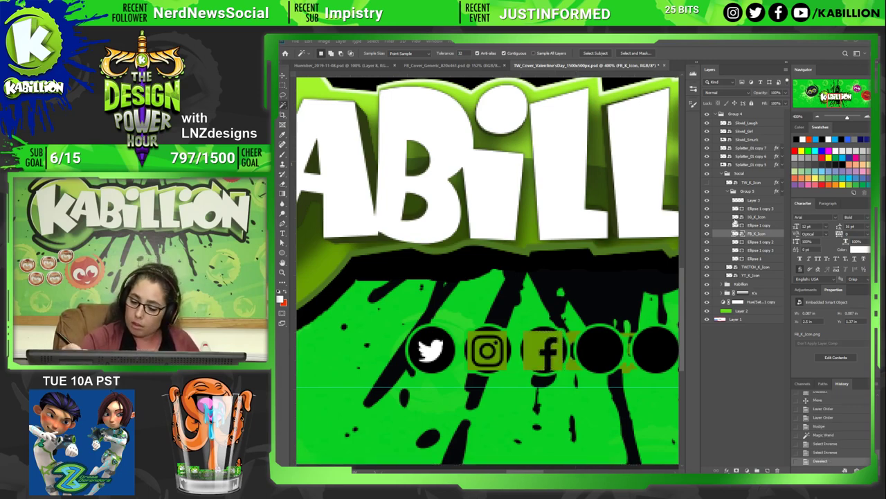
# Stack the YouTube icon above its circle and slide it into the fourth circle.
pyautogui.click(756, 251)
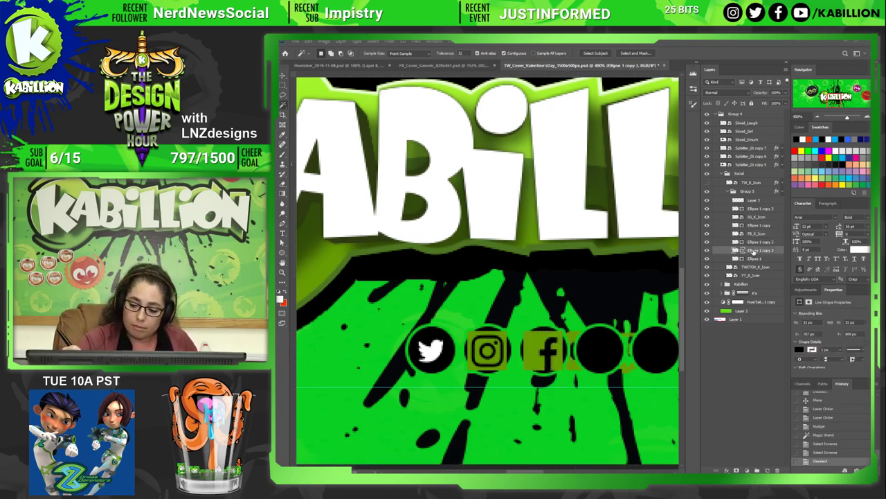
pyautogui.click(749, 276)
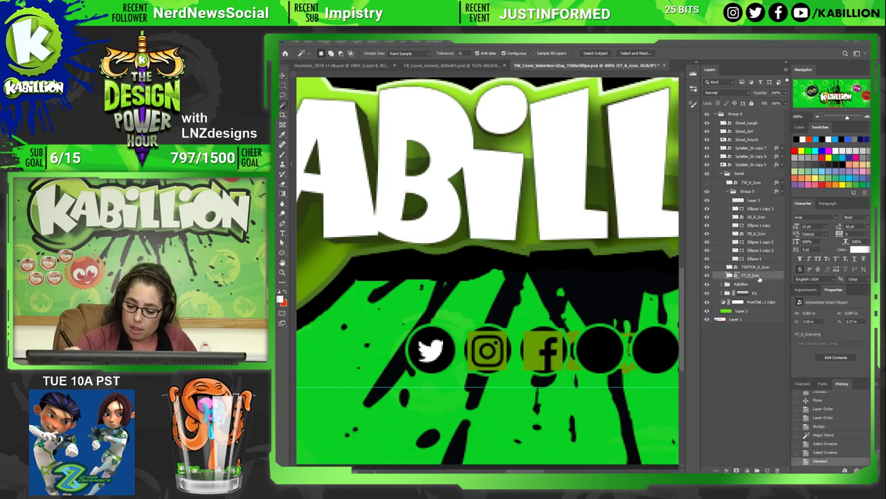
pyautogui.moveTo(757, 276); pyautogui.dragTo(749, 256)
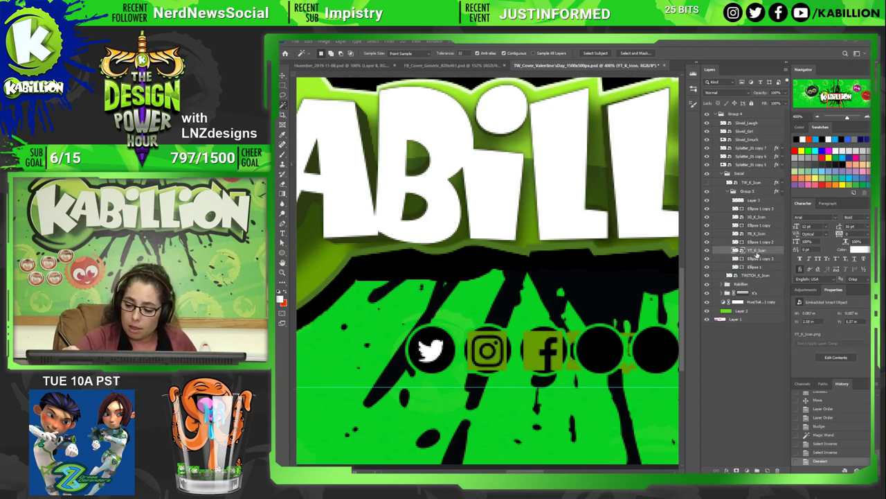
pyautogui.press('v')
pyautogui.moveTo(596, 358); pyautogui.dragTo(614, 359)
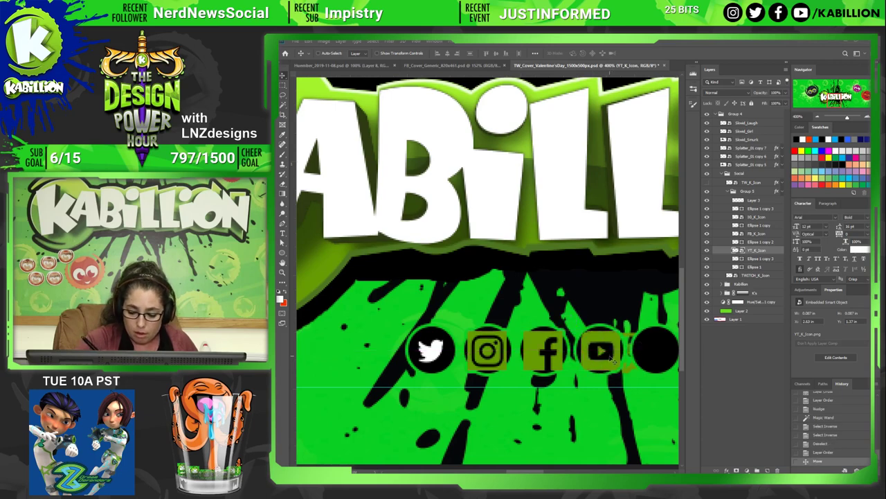
# Stack the Twitch icon layer above its ellipse and move it into the last circle.
pyautogui.click(761, 275)
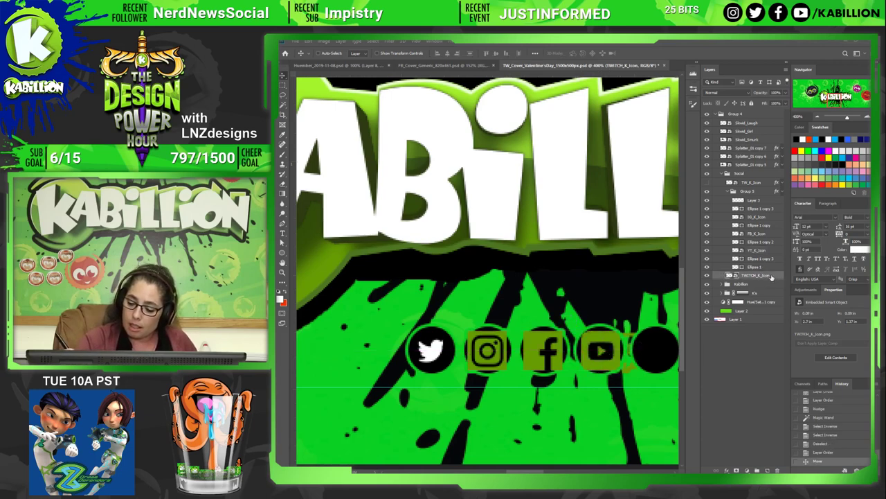
pyautogui.moveTo(761, 275); pyautogui.dragTo(757, 266)
pyautogui.hscroll(5, 590, 358)
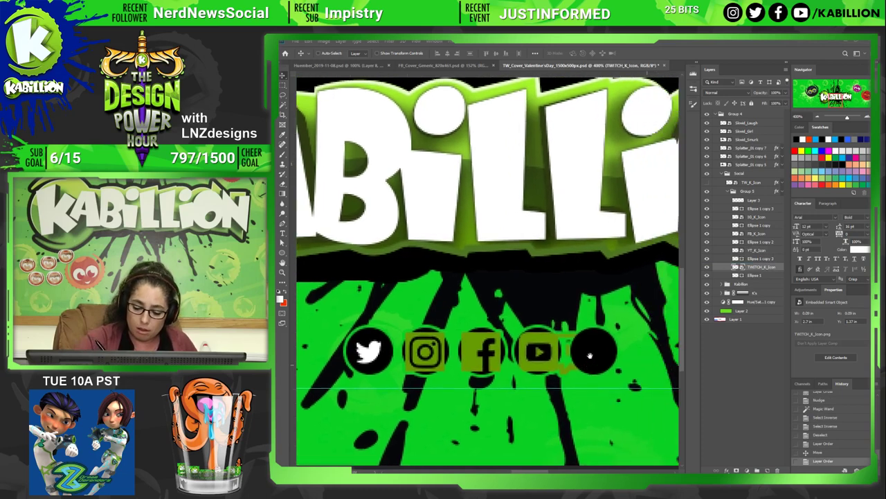
pyautogui.moveTo(572, 360); pyautogui.dragTo(600, 356)
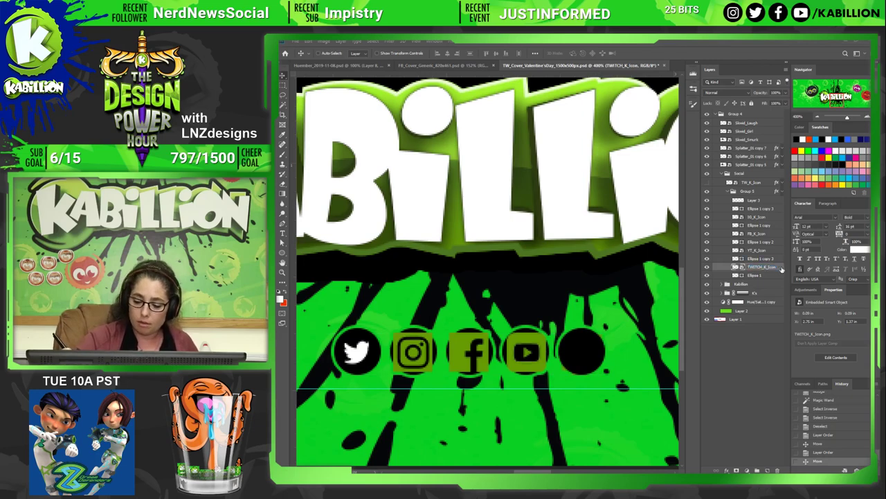
# Give TWITCH_K_Icon a white (ffffff) Color Overlay layer style.
pyautogui.doubleClick(781, 269)
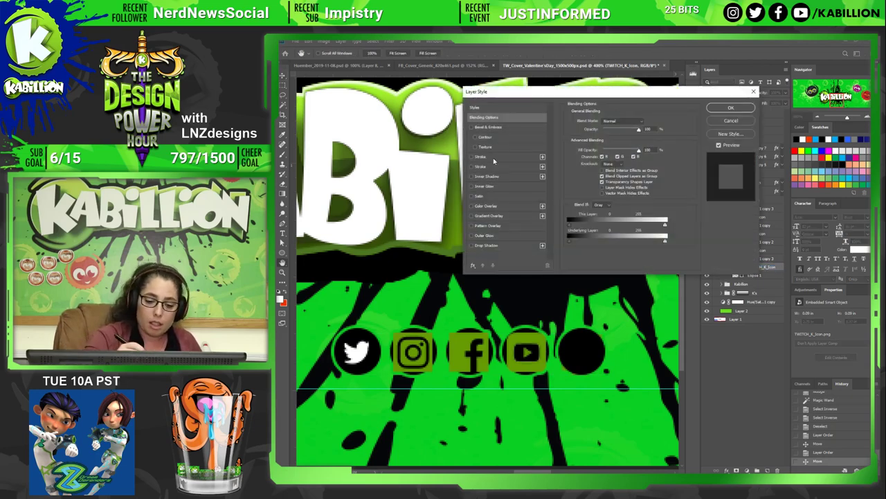
pyautogui.click(488, 205)
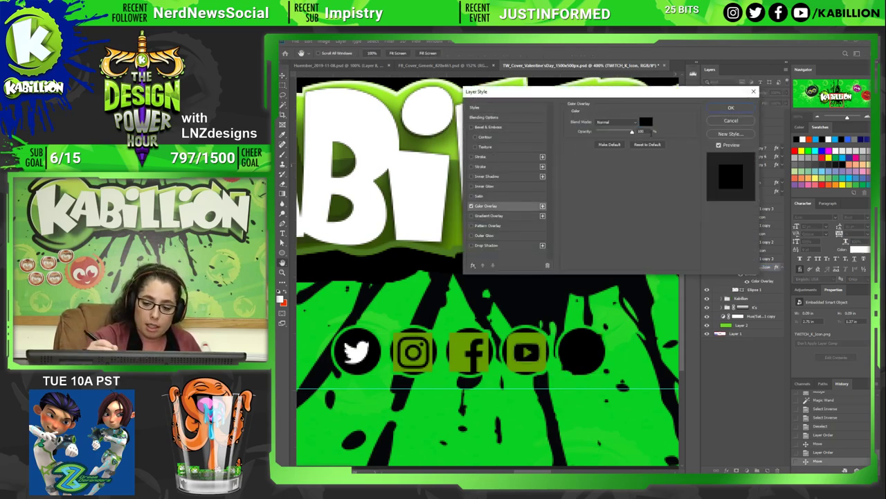
pyautogui.click(644, 125)
pyautogui.write('ffffff')
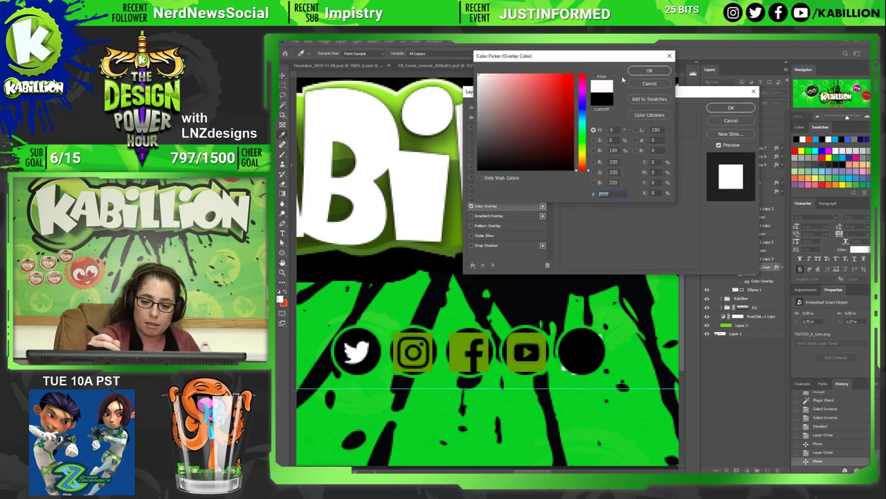
pyautogui.click(649, 71)
pyautogui.click(732, 108)
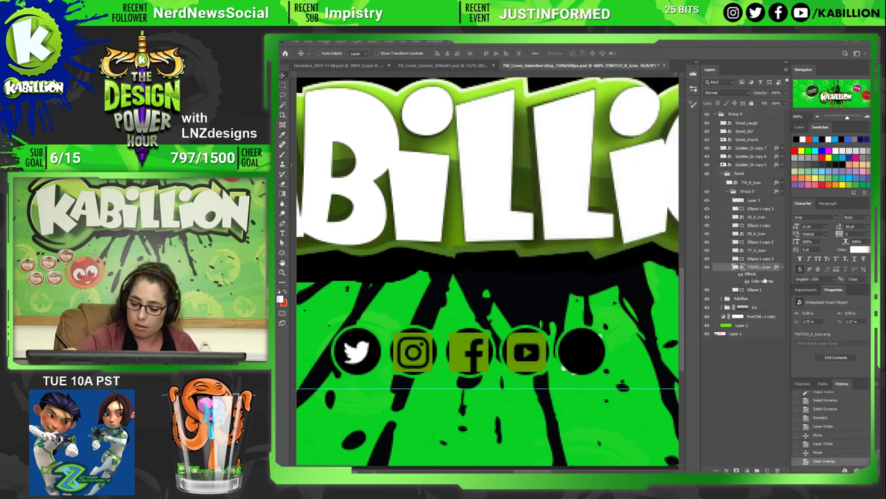
pyautogui.click(782, 268)
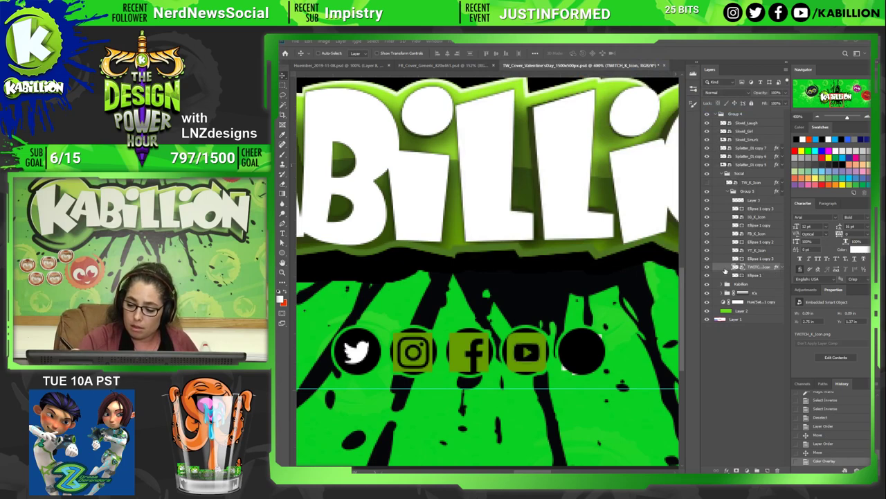
# Move the Ellipse 1 copy 3 circle layer beneath the Twitch icon.
pyautogui.moveTo(753, 262); pyautogui.dragTo(761, 277)
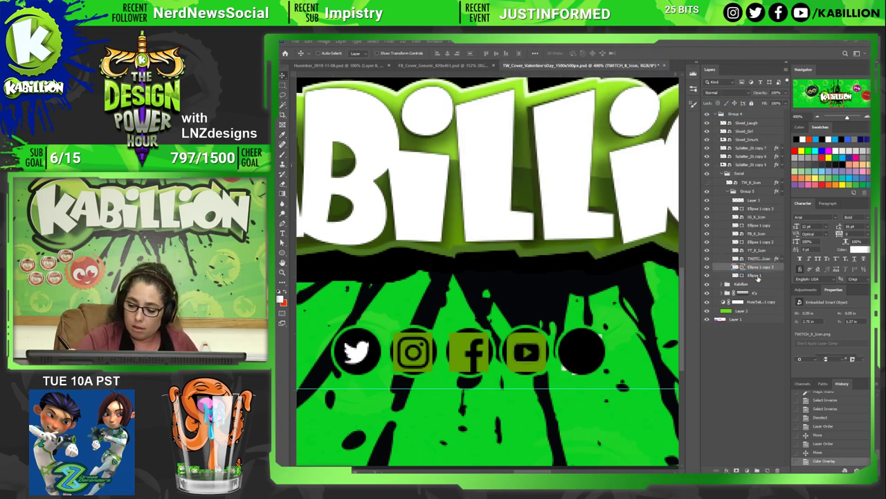
pyautogui.hotkey('ctrl', 'z')
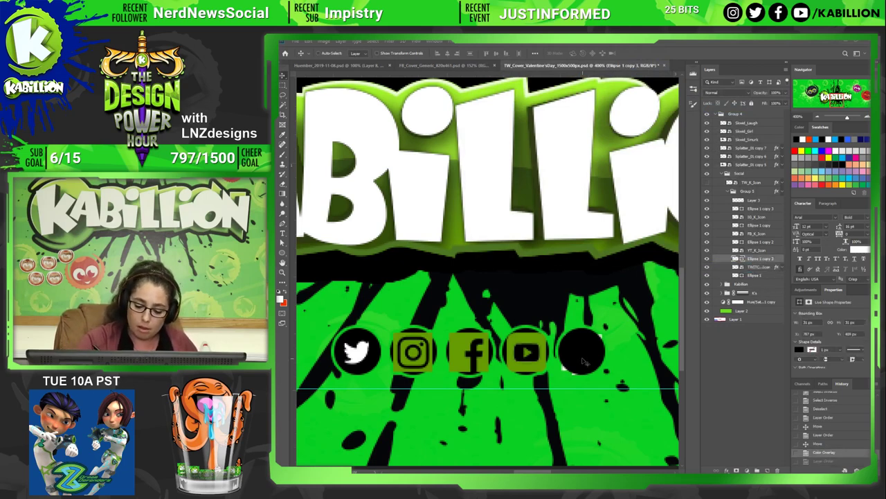
pyautogui.rightClick(583, 359)
pyautogui.click(620, 381)
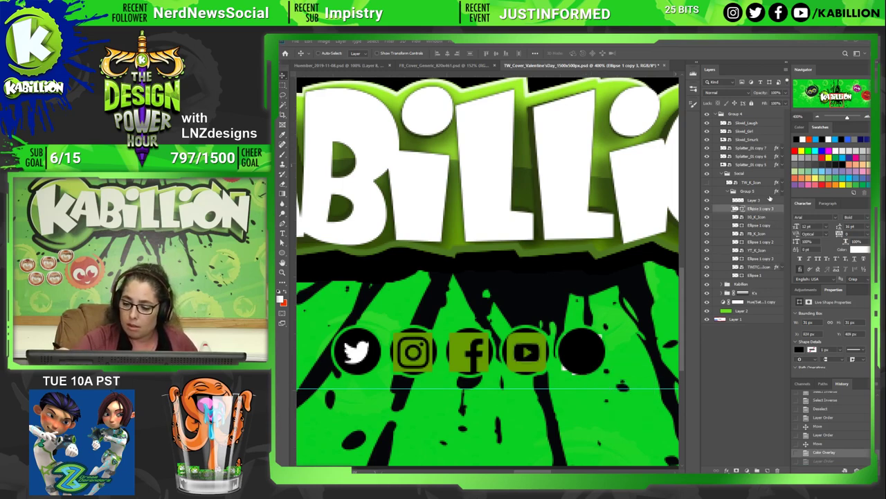
pyautogui.moveTo(767, 208); pyautogui.dragTo(765, 275)
# Scale the Twitch icon down to fit its circle, nudge it up, and fit the banner in view.
pyautogui.rightClick(584, 368)
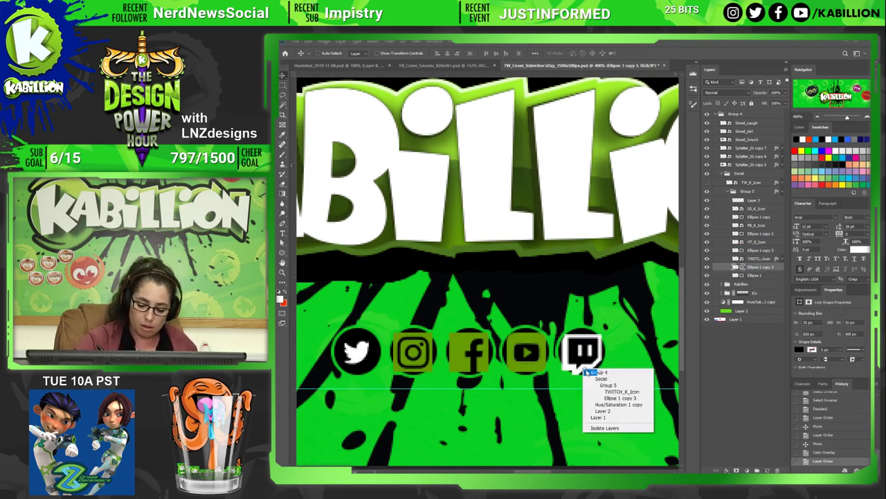
pyautogui.click(608, 392)
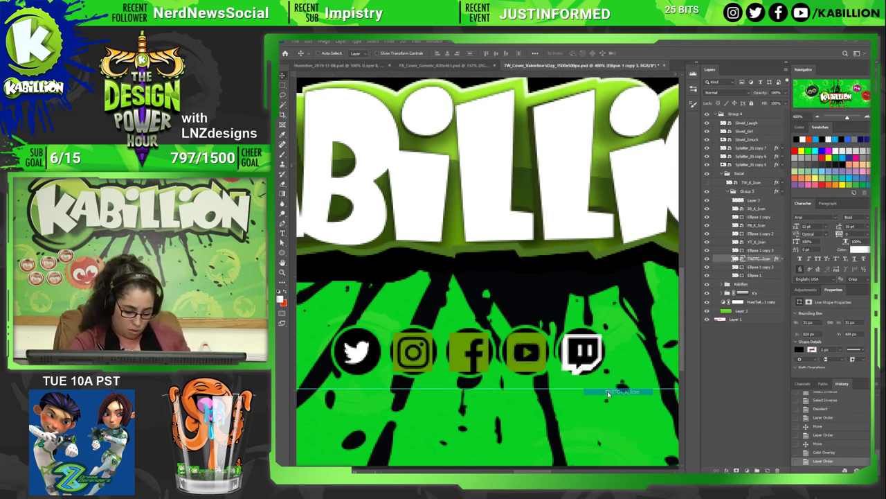
pyautogui.hotkey('ctrl', 't')
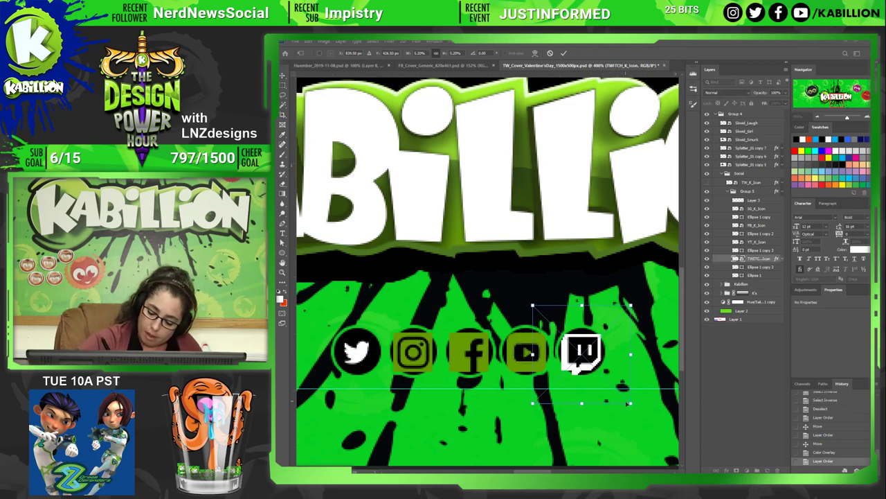
pyautogui.moveTo(631, 404); pyautogui.dragTo(616, 389)
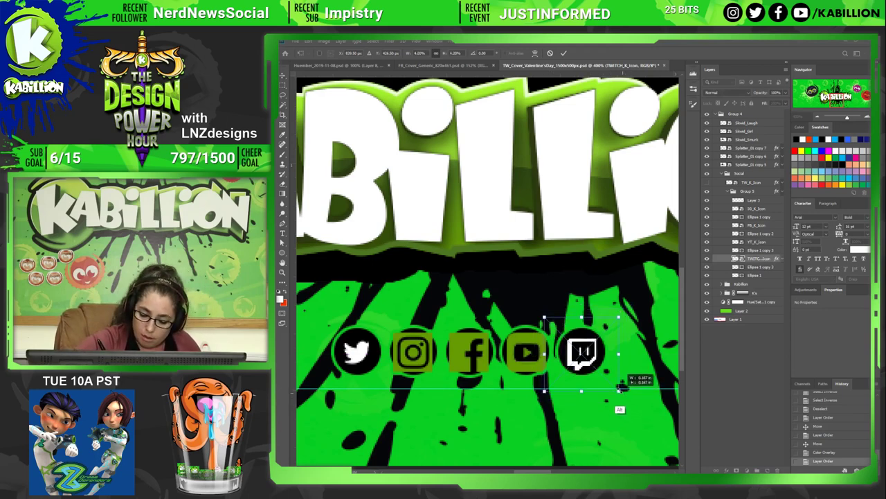
pyautogui.press('Return')
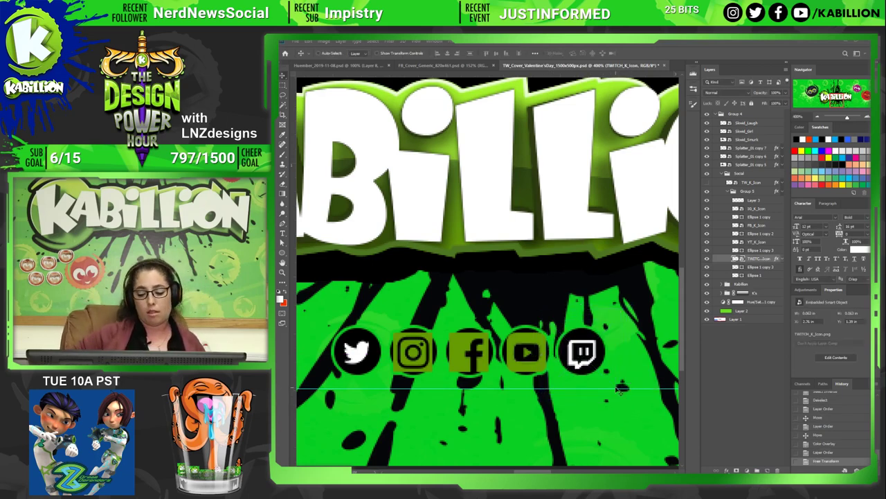
pyautogui.press('Up')
pyautogui.hotkey('ctrl', '0')
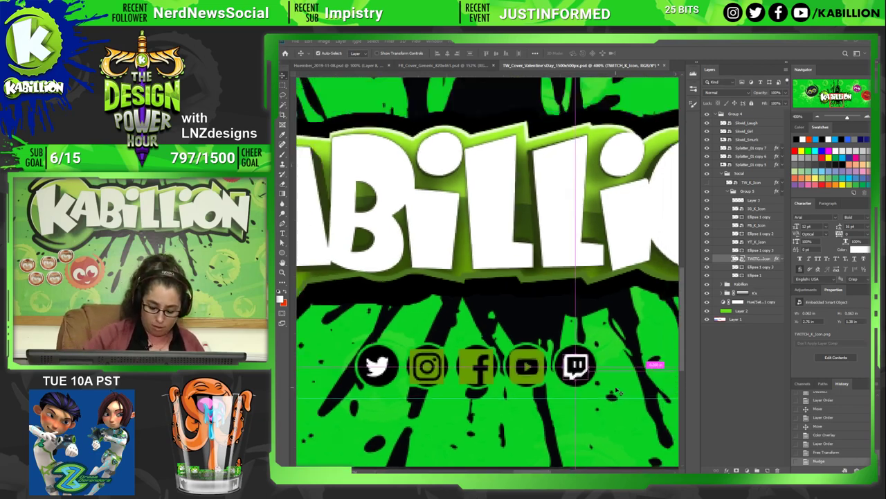
# Zoom in on the social icons, select IG_K_Icon, and save the Twitter cover.
pyautogui.press('z')
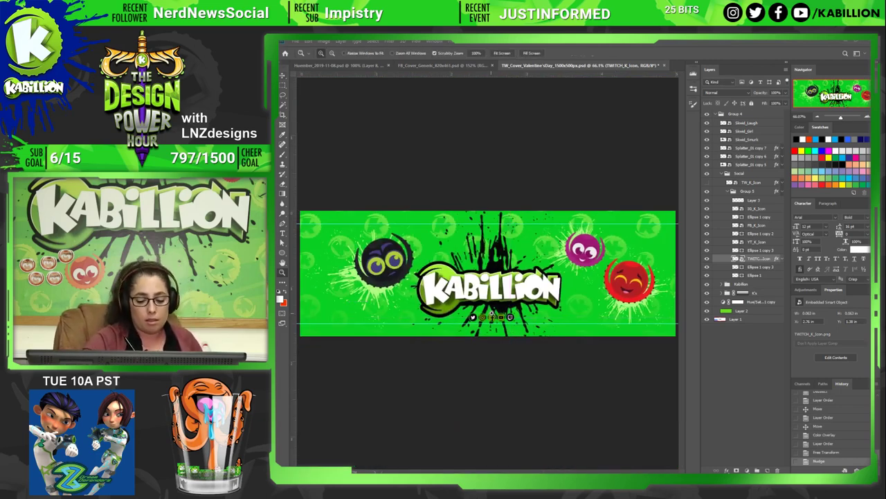
pyautogui.click(489, 292)
pyautogui.press('v')
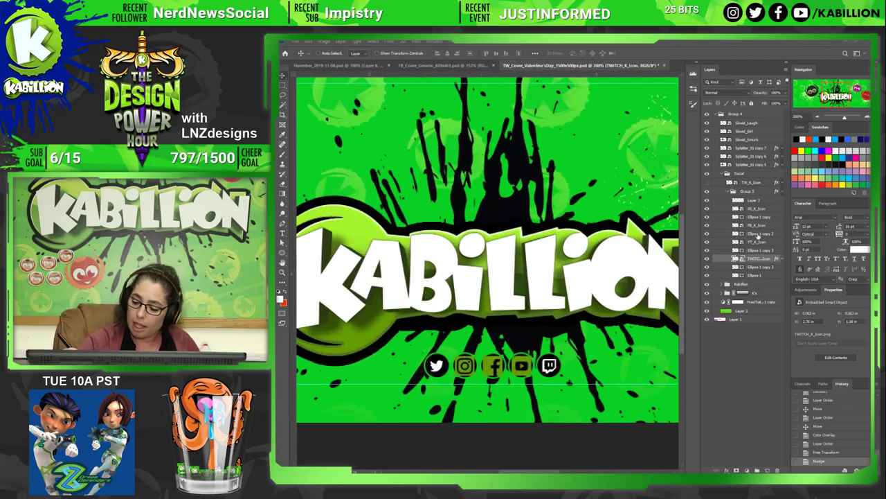
pyautogui.click(766, 208)
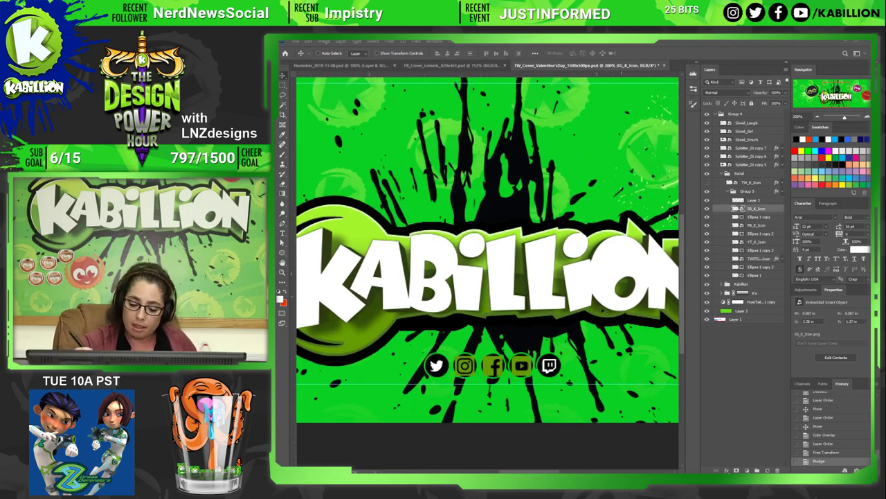
pyautogui.rightClick(471, 359)
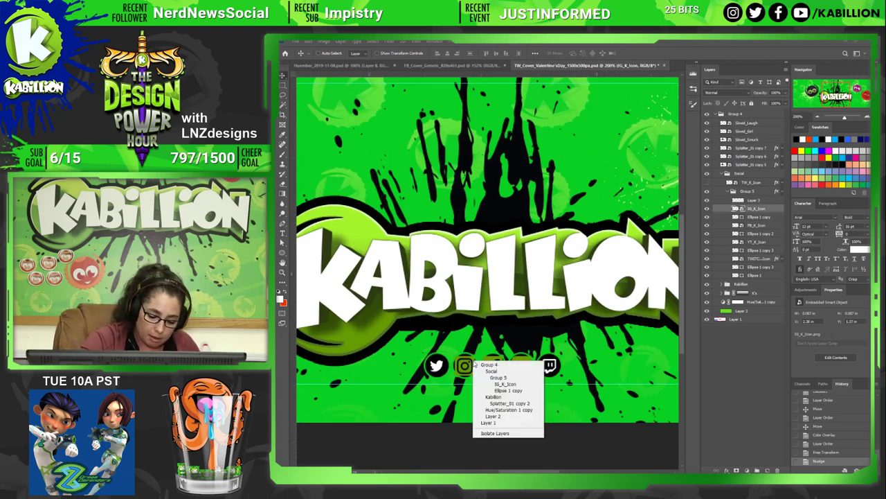
pyautogui.click(499, 382)
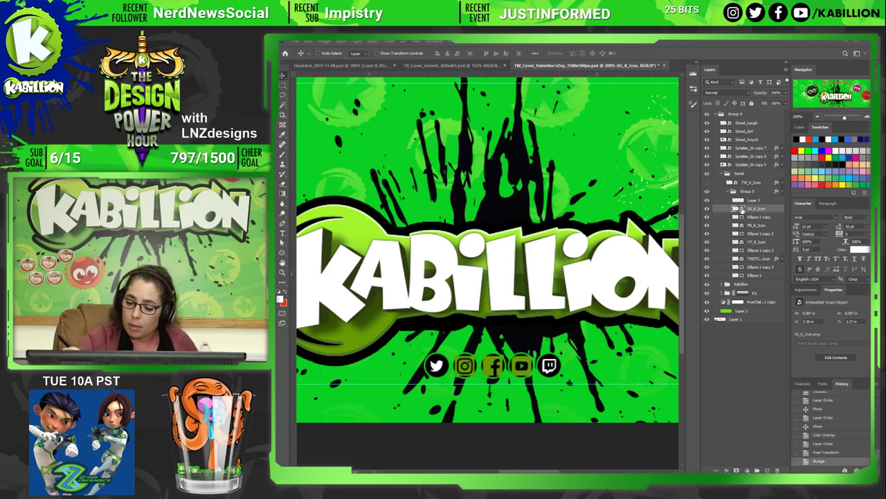
pyautogui.hotkey('ctrl', 's')
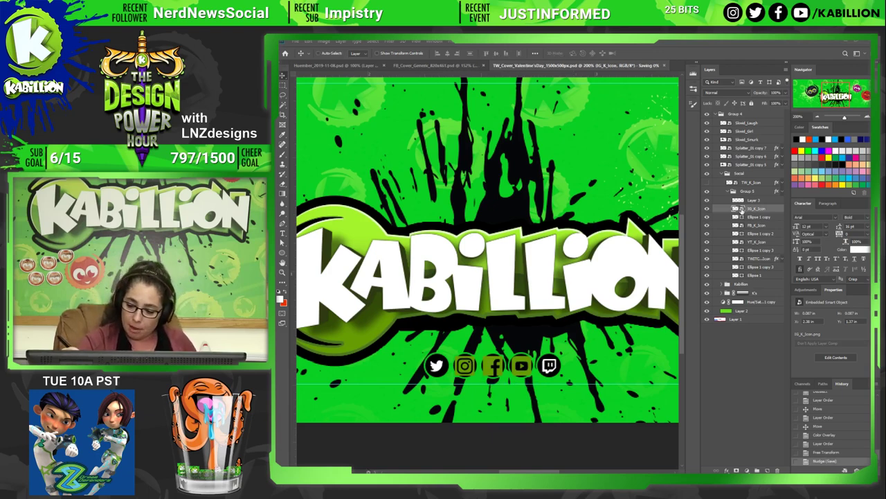
# In the IG_K_Icon smart object, delete the outer green square, save, and return to TW_Cover.
pyautogui.doubleClick(742, 209)
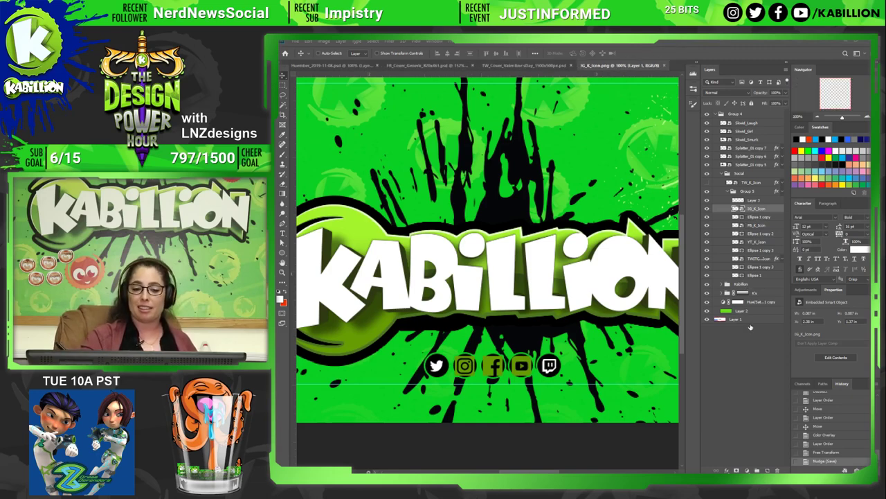
pyautogui.press('w')
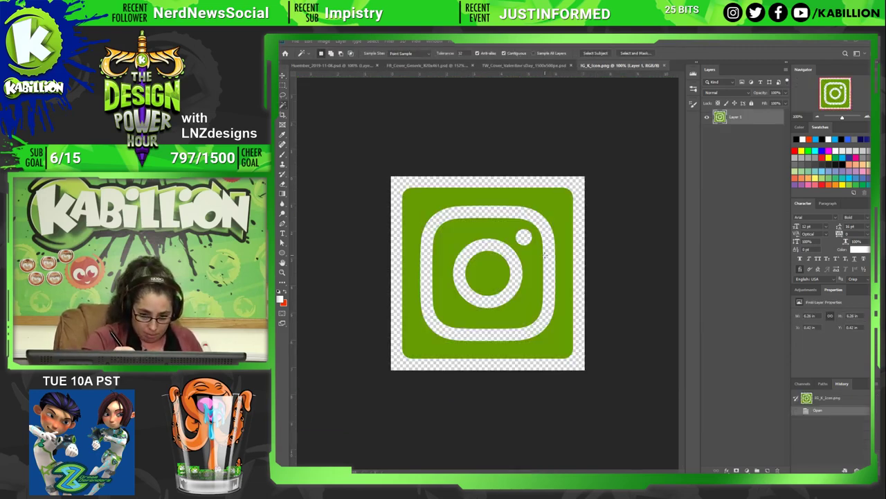
pyautogui.click(534, 261)
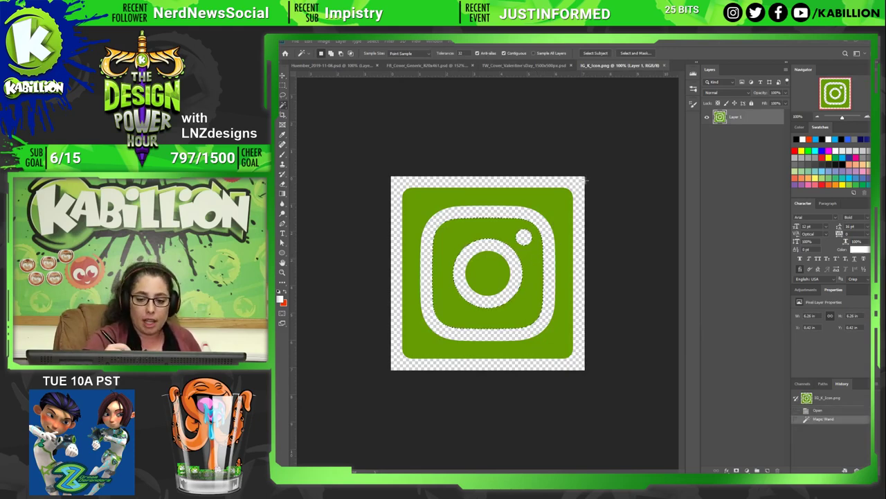
pyautogui.click(519, 274)
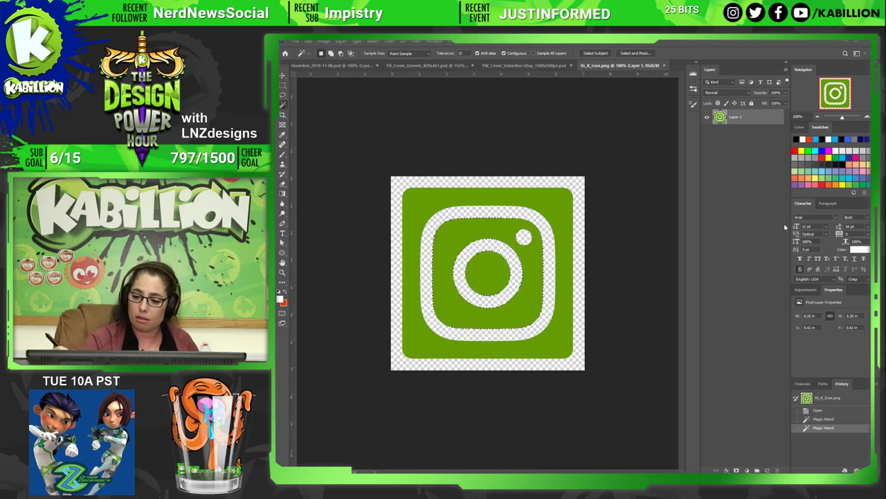
pyautogui.click(567, 224)
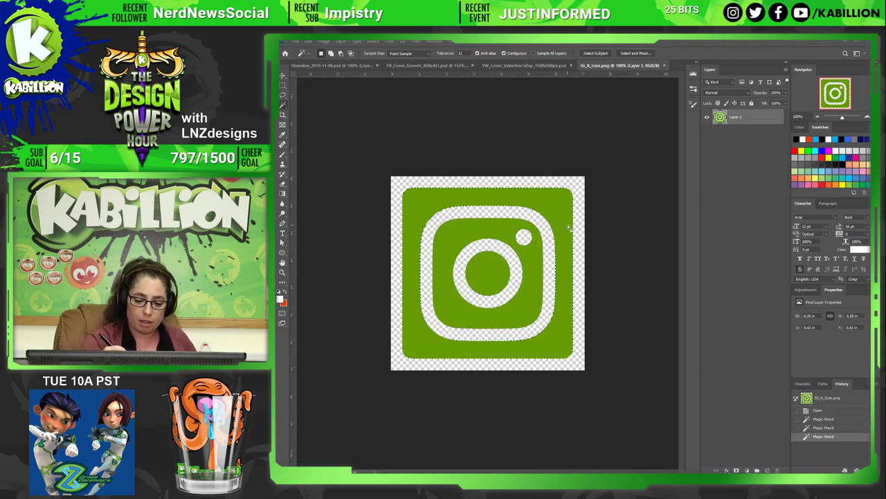
pyautogui.press('Delete')
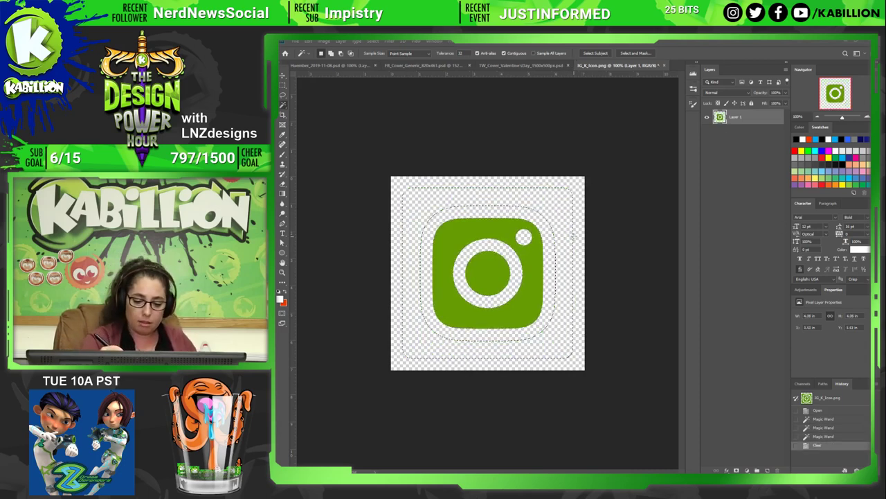
pyautogui.hotkey('ctrl', 'd')
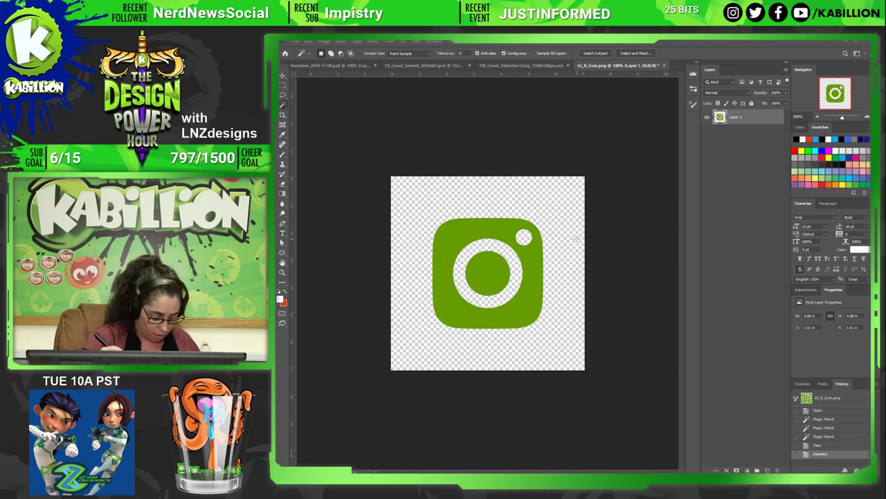
pyautogui.hotkey('ctrl', 's')
pyautogui.click(519, 67)
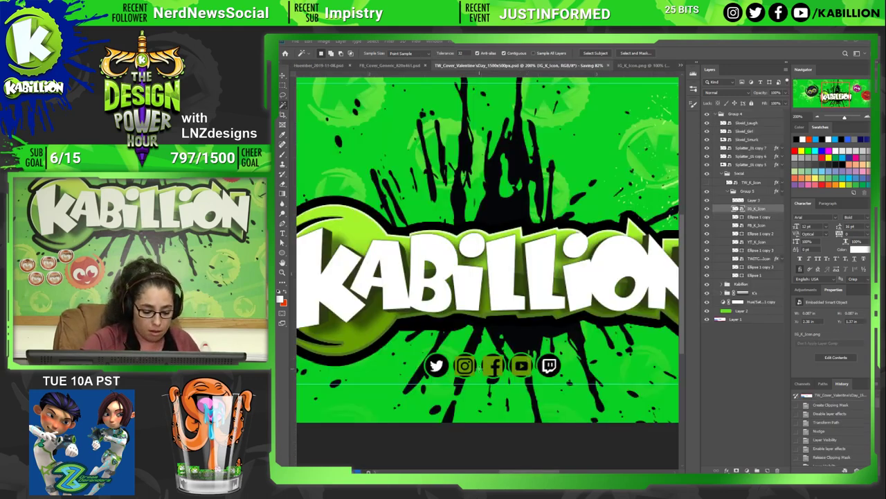
# Copy the Twitch icon's Color Overlay onto IG_K_Icon and nudge the Instagram icon slightly.
pyautogui.press('v')
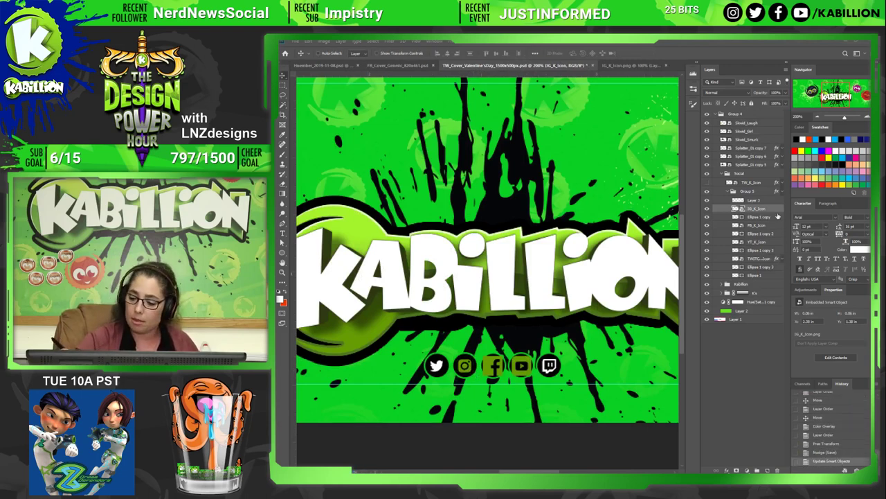
pyautogui.click(780, 259)
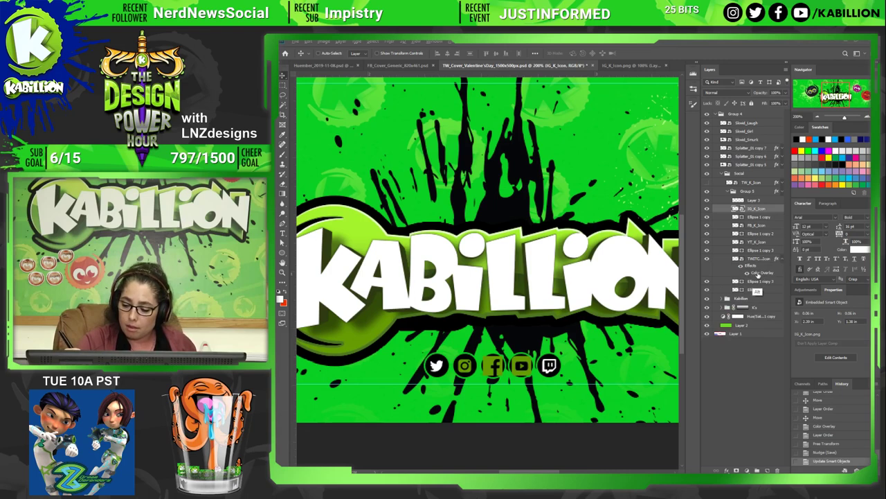
pyautogui.moveTo(759, 274); pyautogui.dragTo(762, 209)
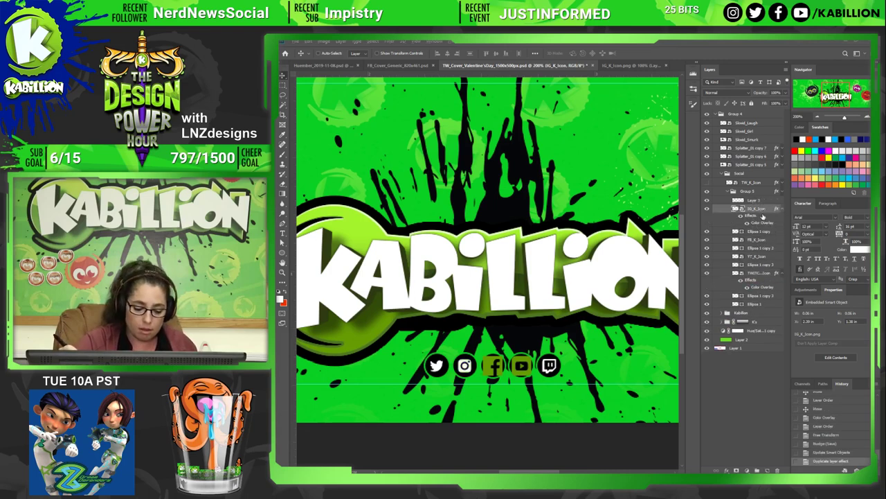
pyautogui.press('Up')
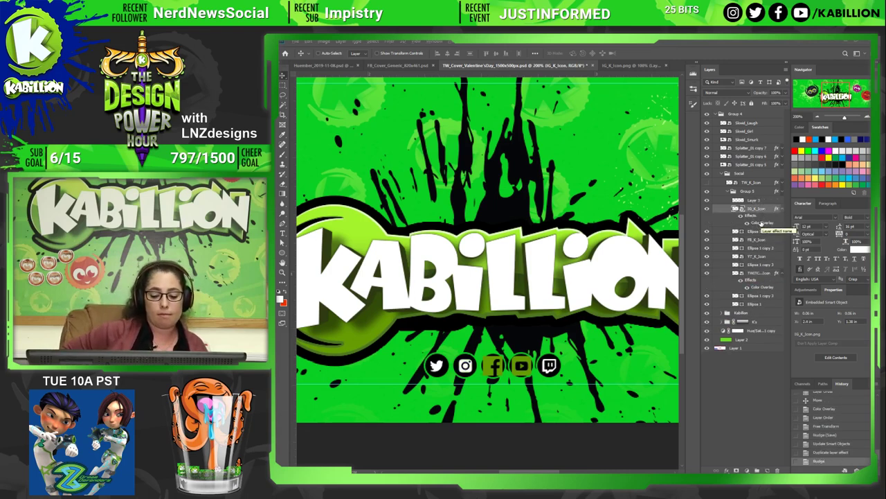
pyautogui.press('Right')
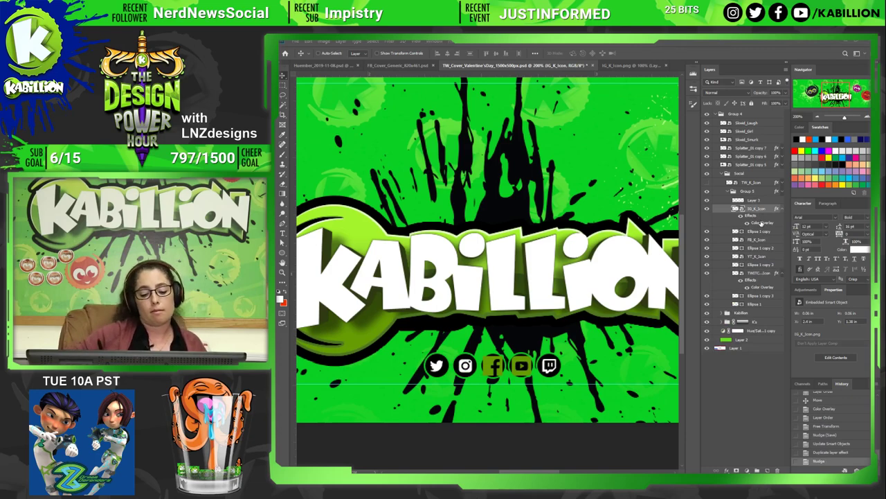
# Close IG_K_Icon.png, then select YT_K_Icon and open its embedded source file.
pyautogui.click(585, 65)
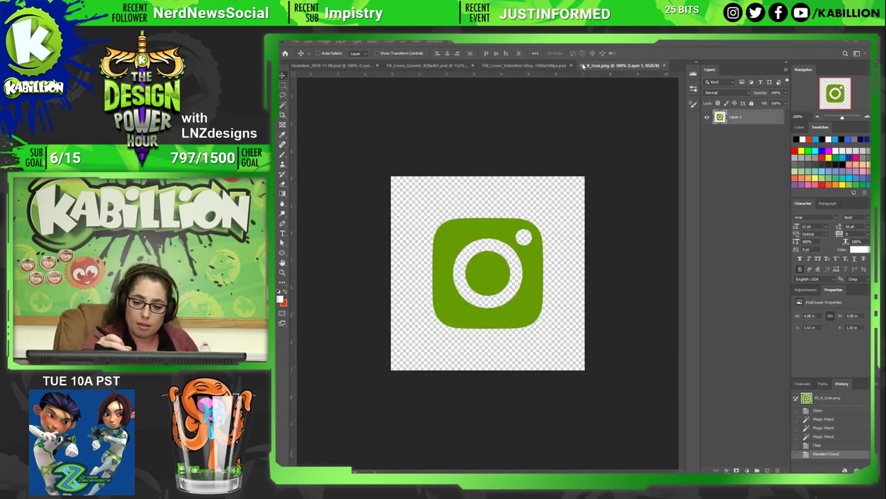
pyautogui.click(664, 65)
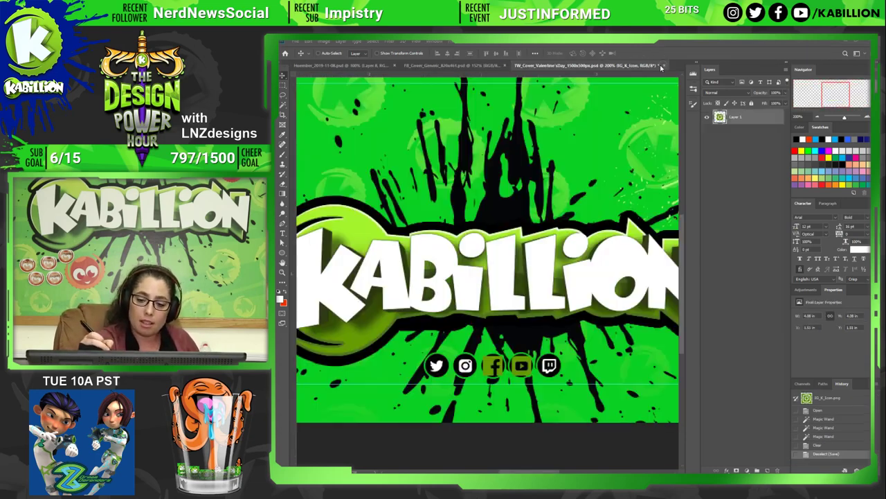
pyautogui.rightClick(503, 376)
pyautogui.click(523, 400)
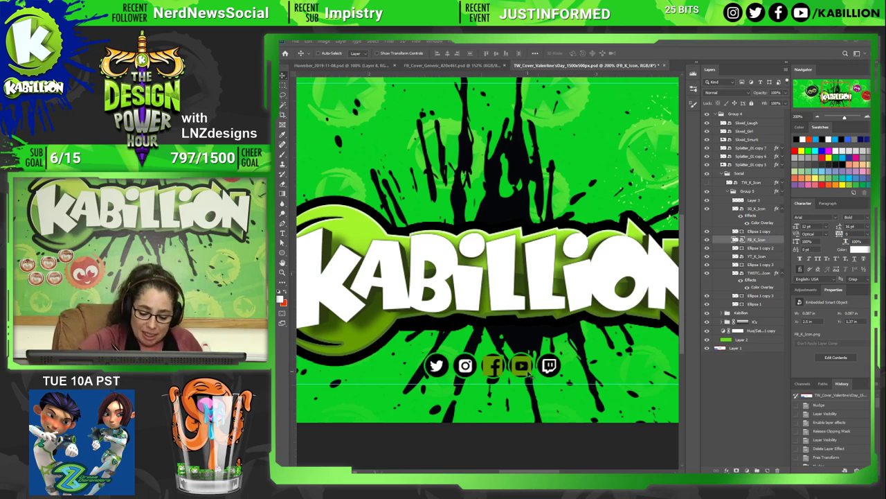
pyautogui.rightClick(526, 376)
pyautogui.click(534, 378)
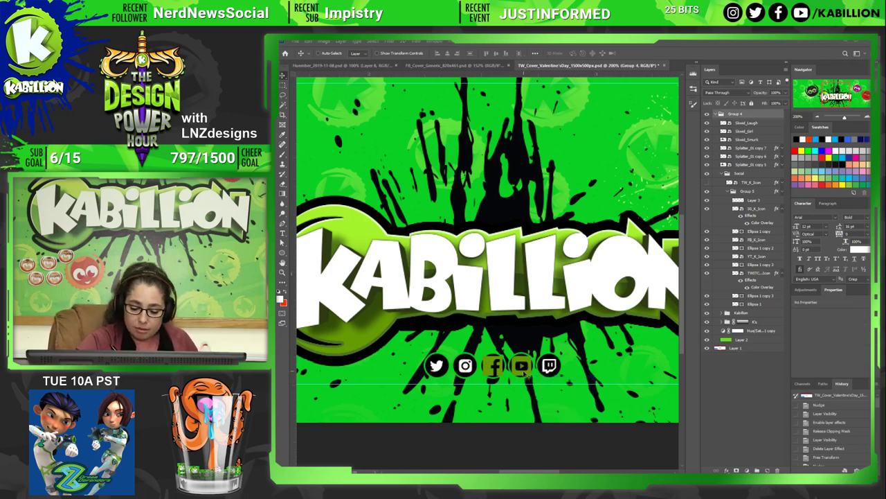
pyautogui.rightClick(527, 375)
pyautogui.click(557, 396)
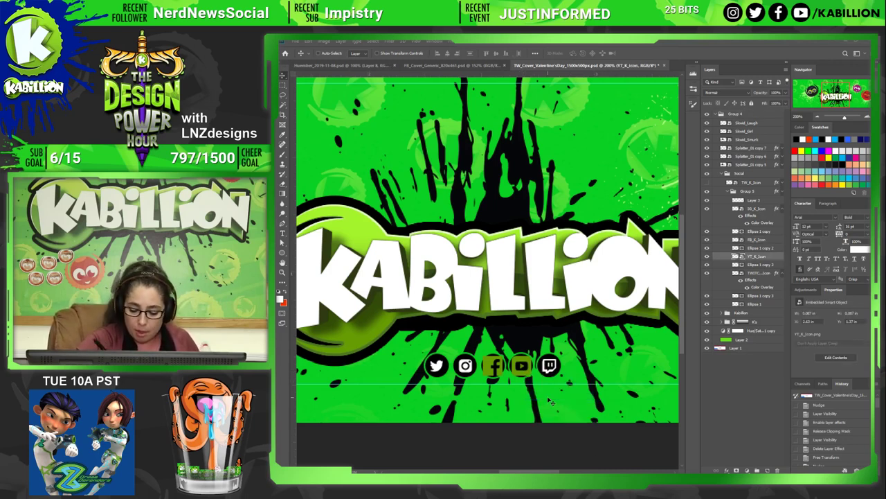
pyautogui.doubleClick(736, 256)
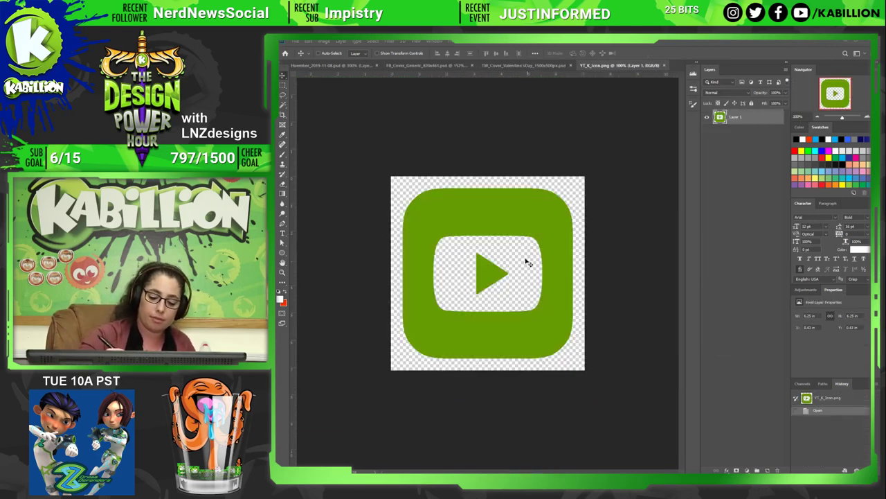
# Try clearing the play-button area of the YouTube icon, then undo back to the original.
pyautogui.press('w')
pyautogui.click(529, 280)
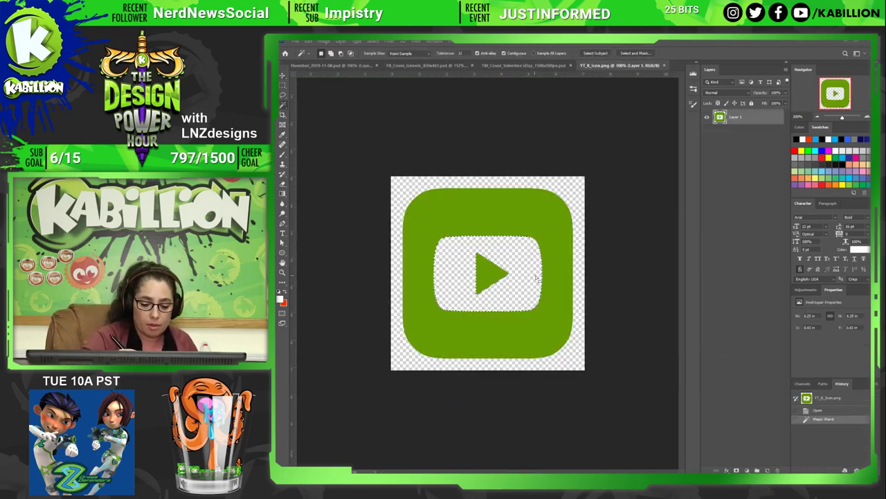
pyautogui.hotkey('alt', 'shift', 'i')
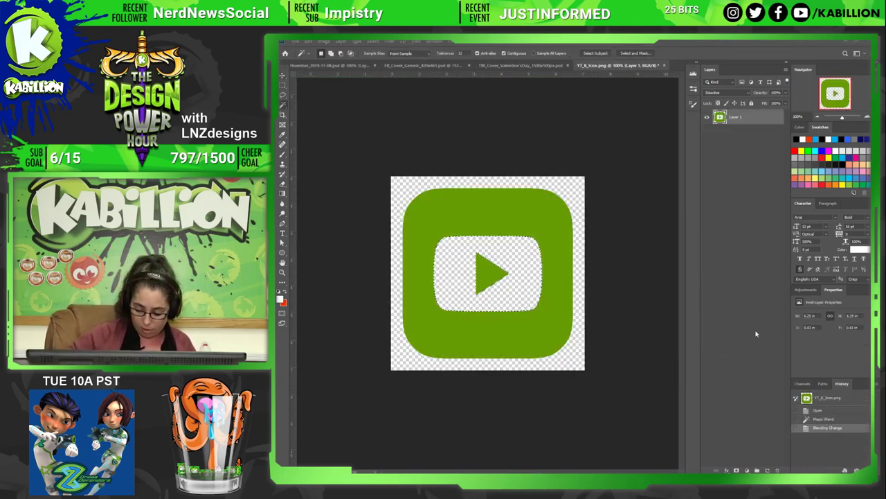
pyautogui.press('Delete')
pyautogui.press('Delete')
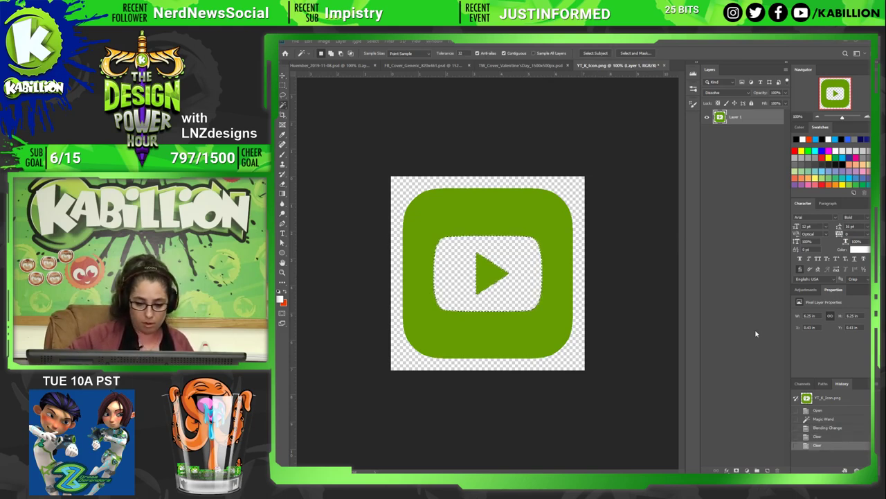
pyautogui.press('Delete')
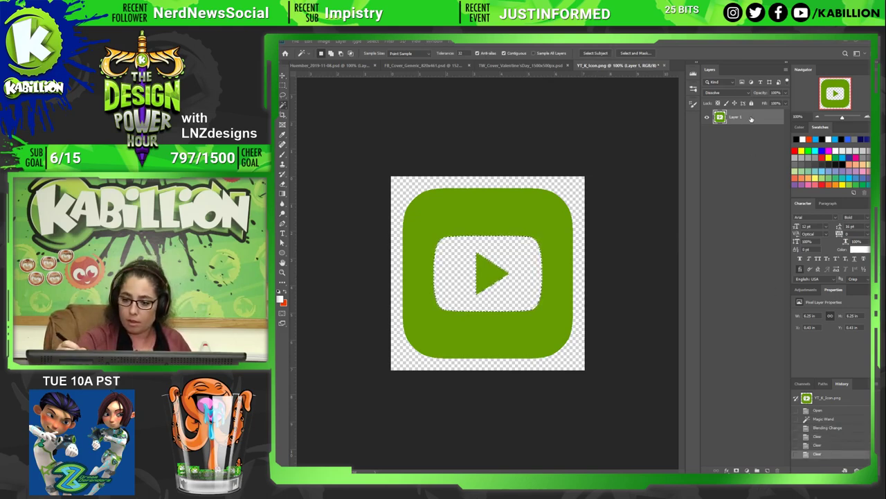
pyautogui.hotkey('ctrl', 'd')
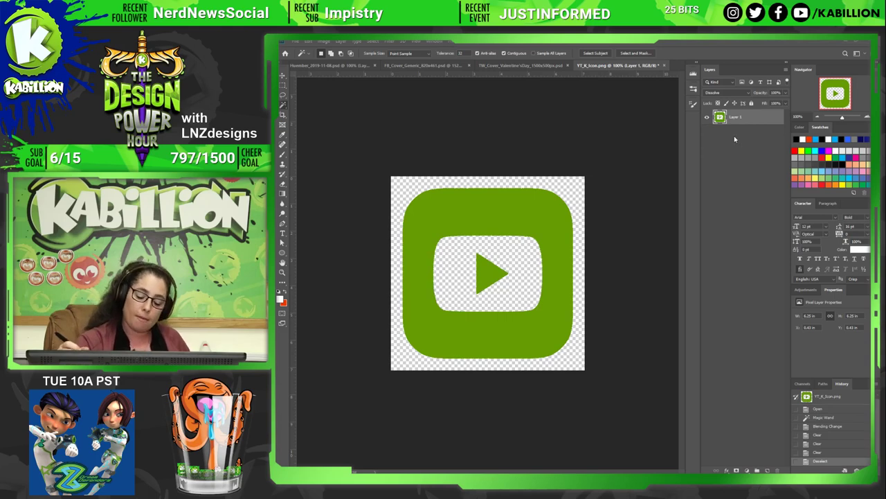
pyautogui.hotkey('ctrl', 'z')
pyautogui.hotkey('ctrl', 'z')
pyautogui.hotkey('ctrl', 'z')
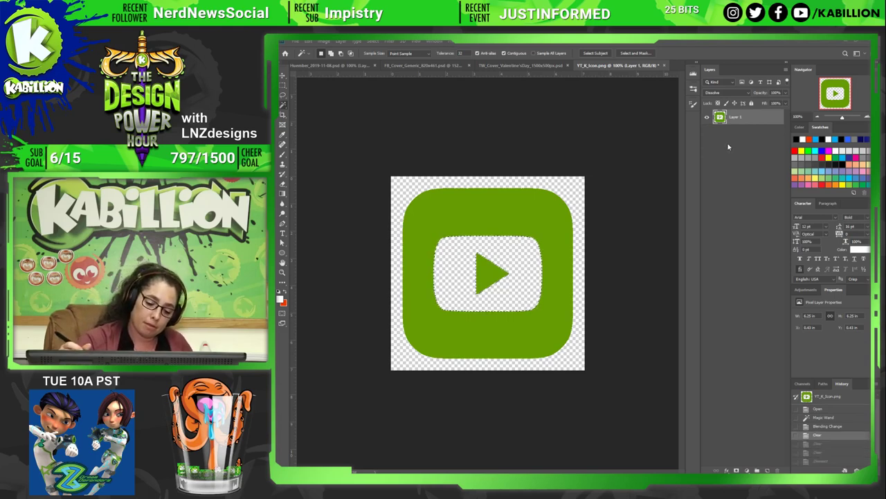
pyautogui.hotkey('ctrl', 'z')
pyautogui.hotkey('ctrl', 'z')
pyautogui.hotkey('ctrl', 'z')
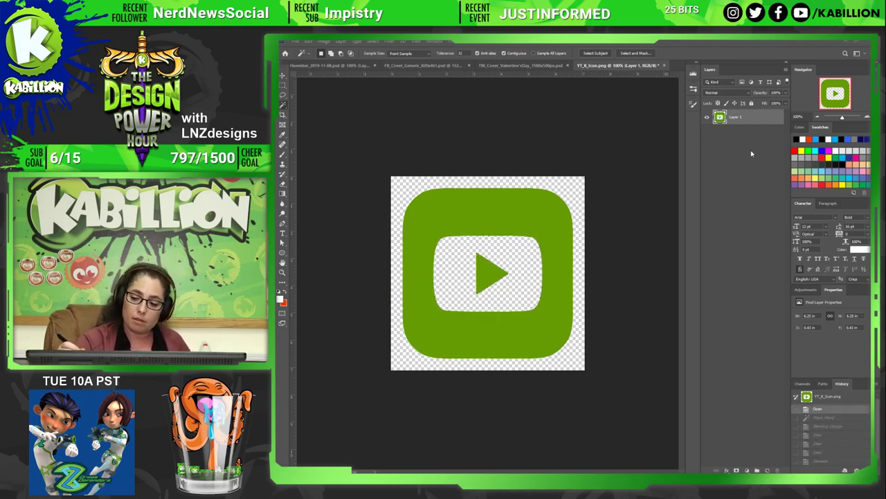
# Select the play-button shape and fill it white on a new layer.
pyautogui.click(753, 148)
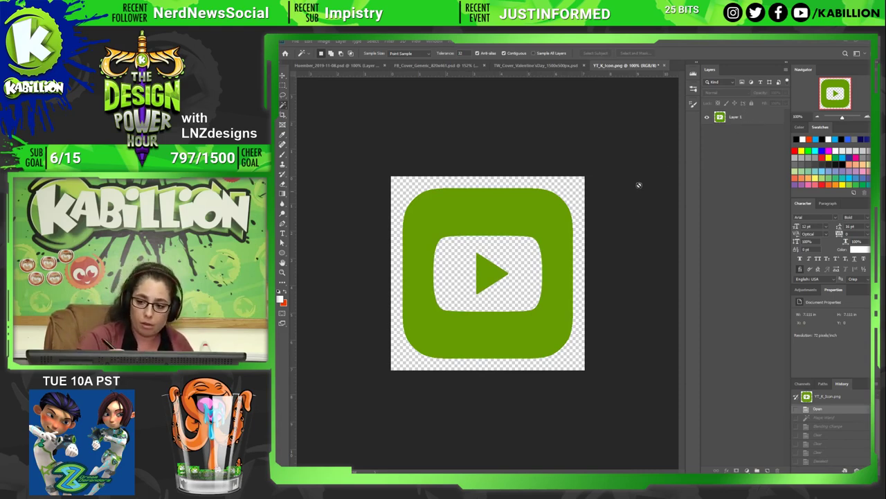
pyautogui.click(733, 116)
pyautogui.click(529, 274)
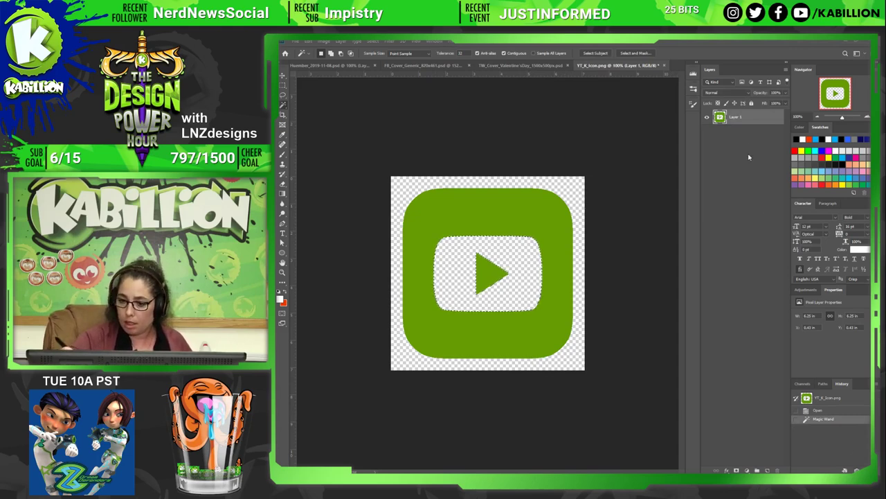
pyautogui.hotkey('ctrl', 'shift', 'alt', 'n')
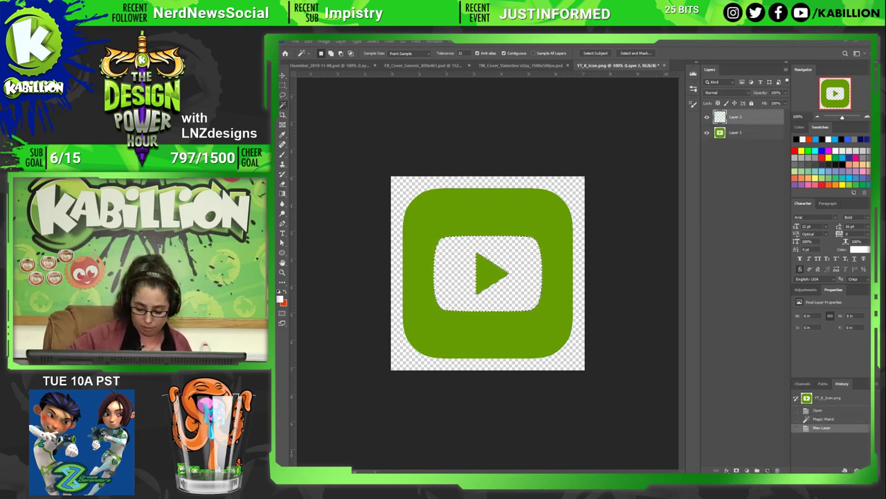
pyautogui.hotkey('alt', 'BackSpace')
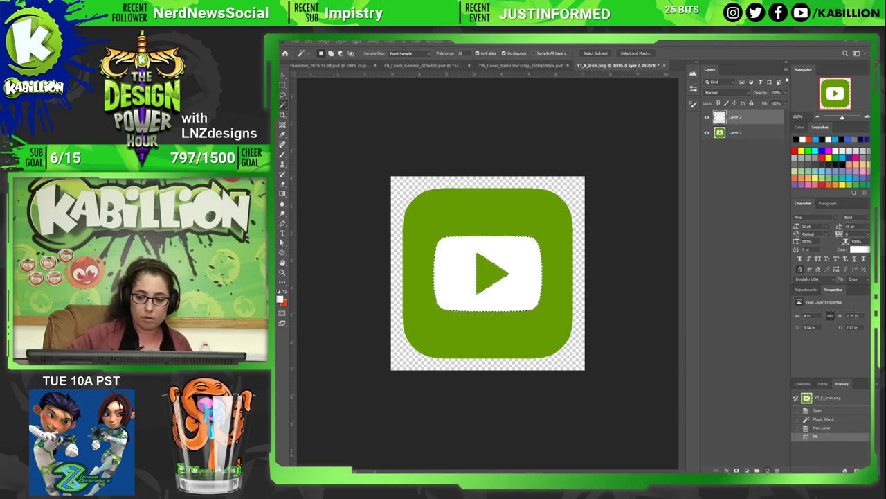
# Hide and delete the green square Layer 1, dismissing the save error along the way.
pyautogui.click(748, 133)
pyautogui.click(707, 132)
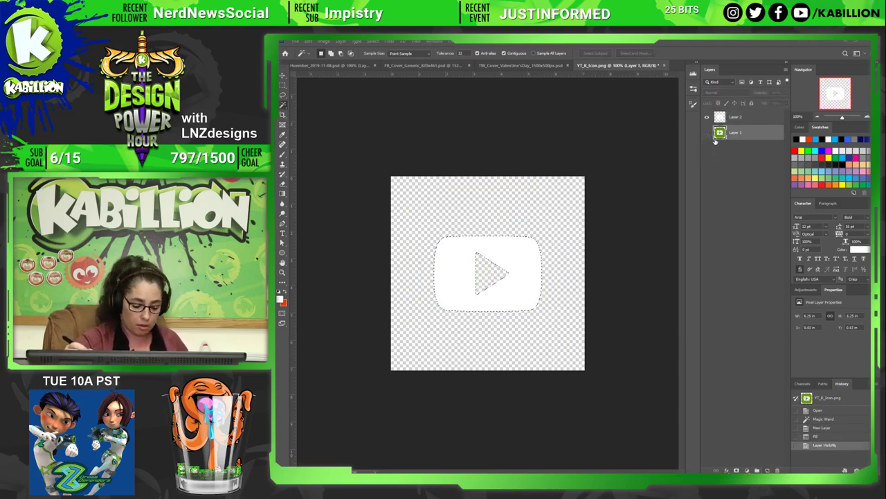
pyautogui.hotkey('ctrl', 's')
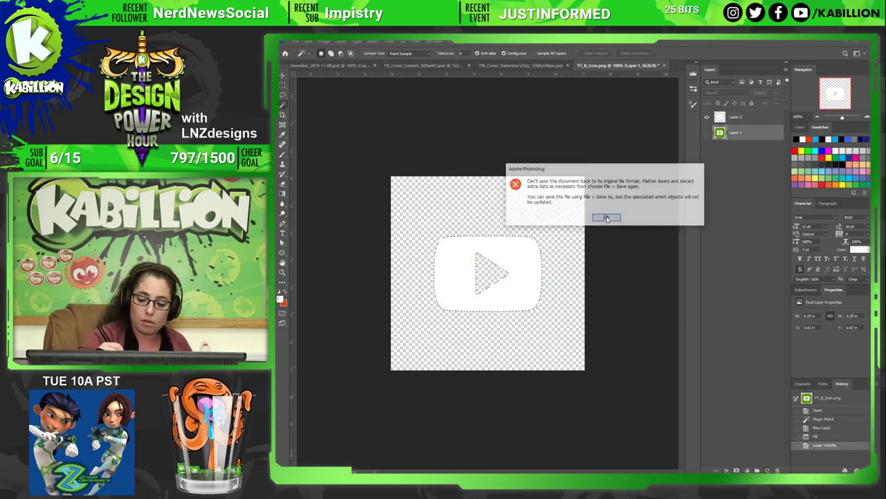
pyautogui.click(606, 218)
pyautogui.moveTo(745, 133); pyautogui.dragTo(777, 470)
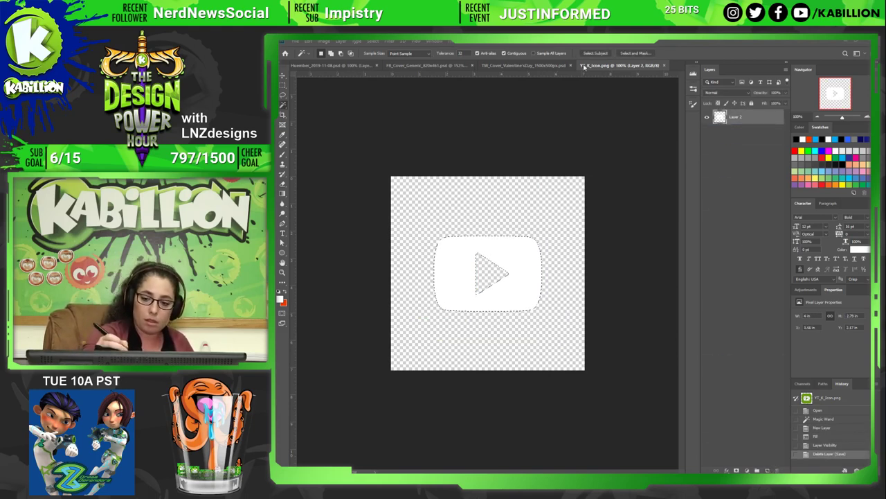
# Reposition the white YT_K_Icon in the icon row and nudge it slightly left.
pyautogui.click(664, 65)
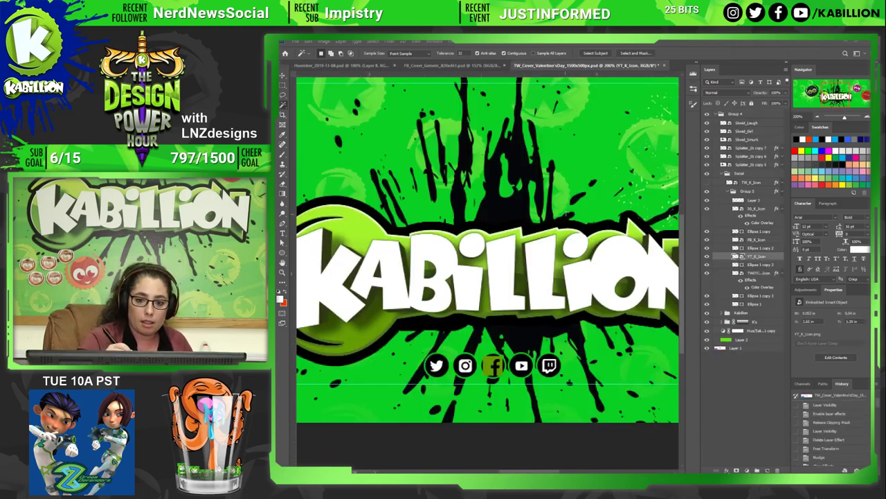
pyautogui.press('v')
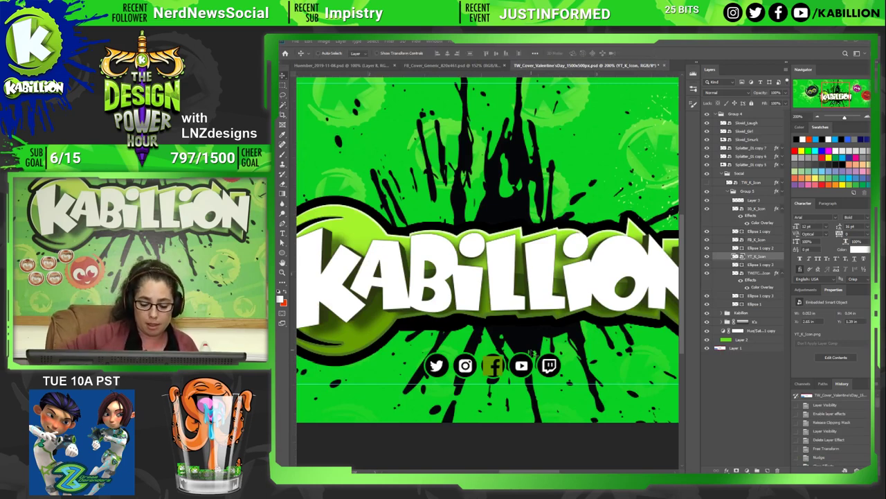
pyautogui.moveTo(532, 354); pyautogui.dragTo(551, 340)
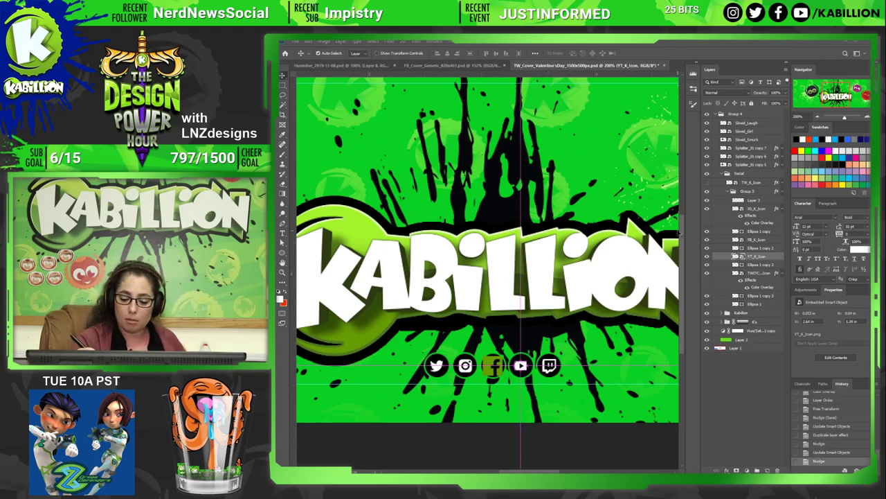
pyautogui.moveTo(532, 367); pyautogui.dragTo(552, 353)
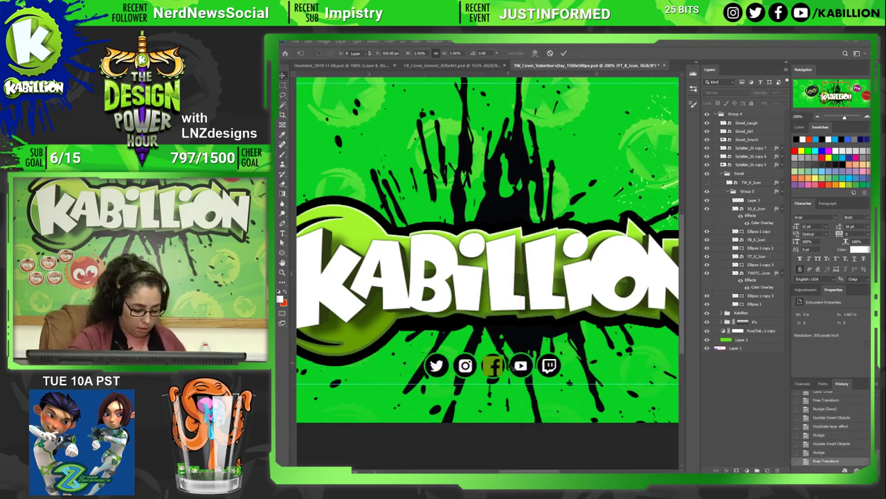
pyautogui.click(761, 258)
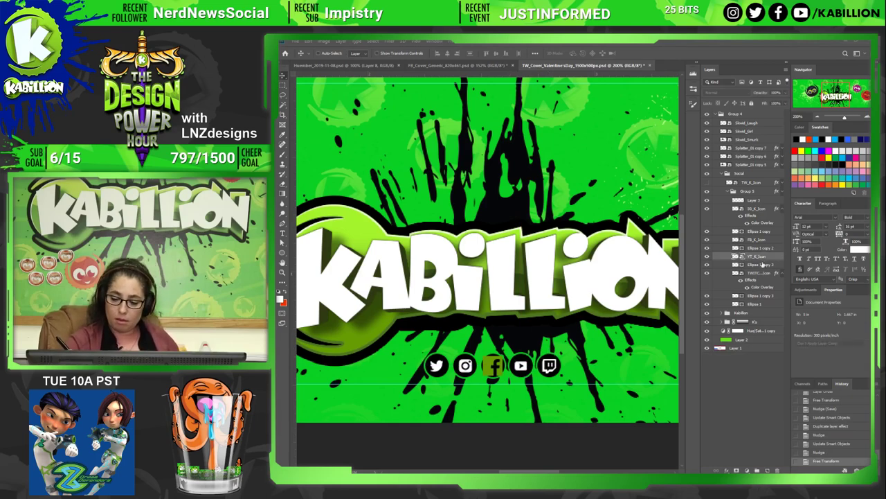
pyautogui.scroll(1, 526, 374)
pyautogui.hotkey('ctrl', 't')
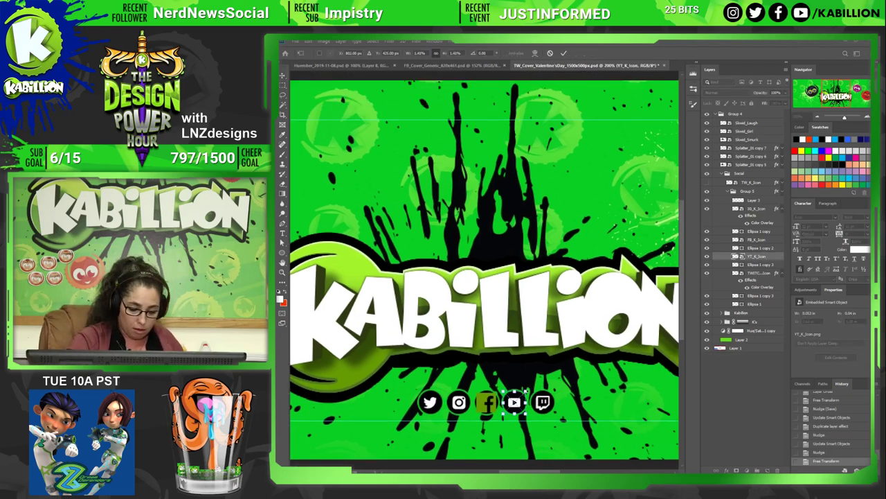
pyautogui.press('Return')
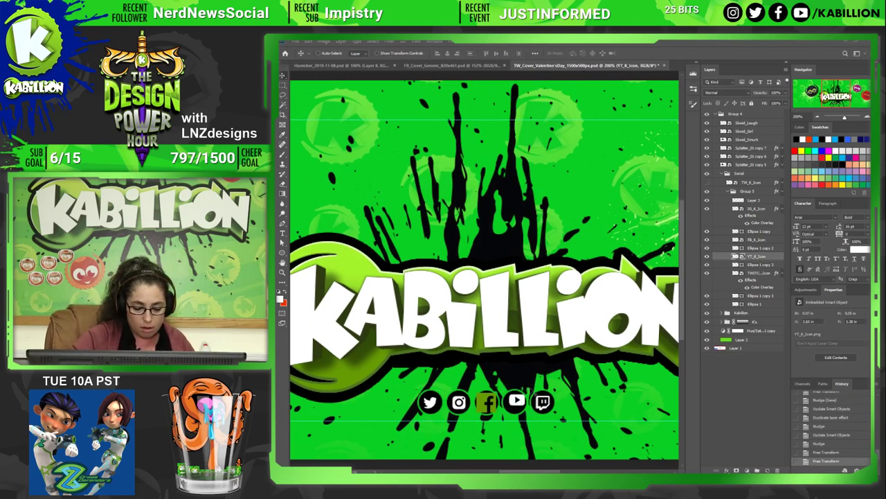
pyautogui.press('Left')
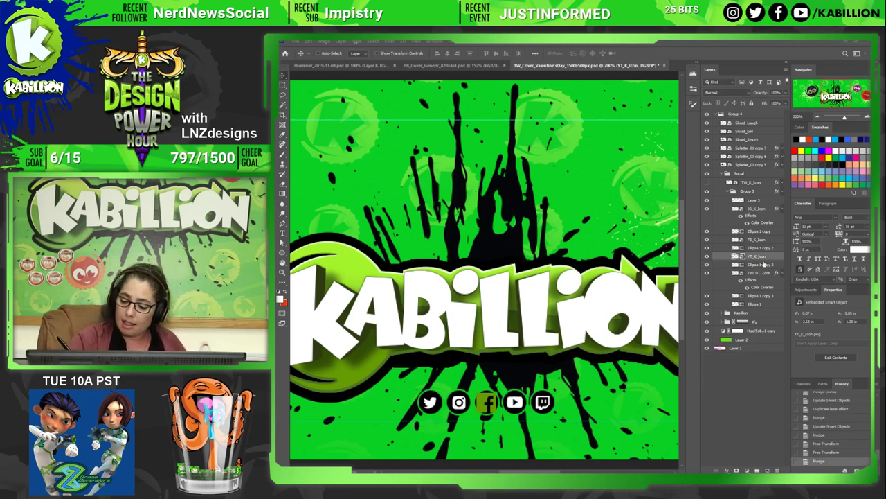
# Select the FB_K_Icon layer from the canvas and open its embedded contents.
pyautogui.rightClick(485, 400)
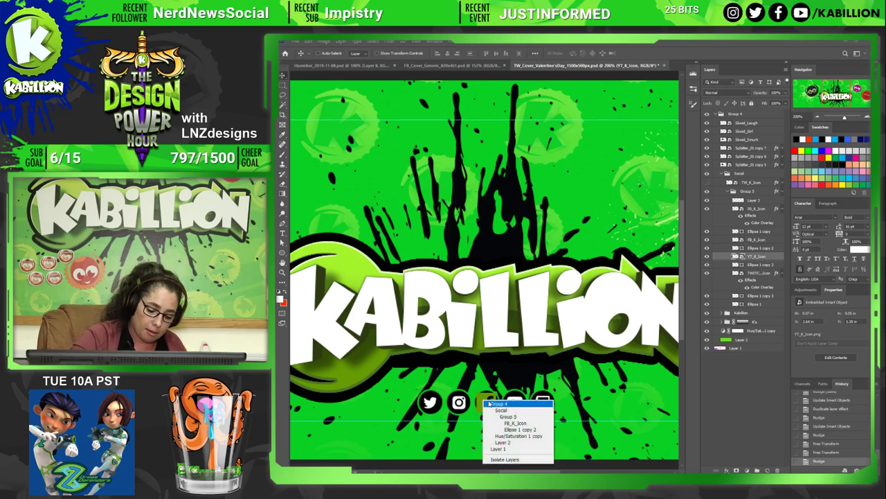
pyautogui.click(512, 416)
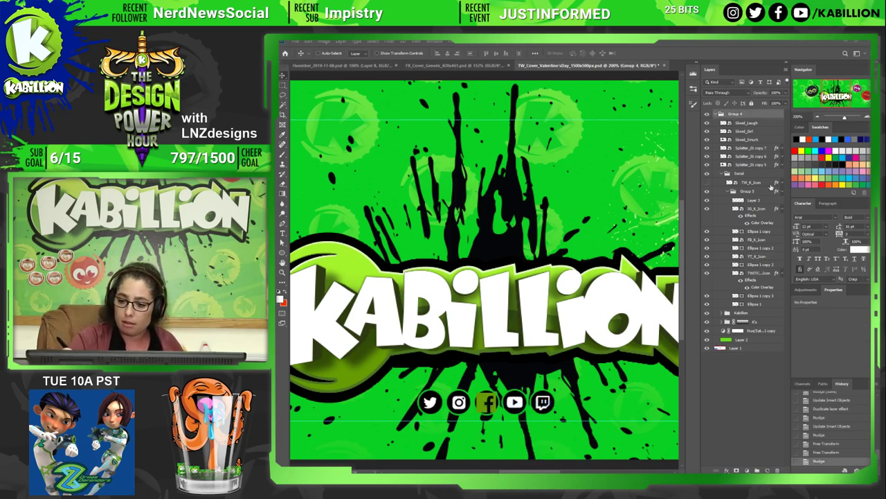
pyautogui.rightClick(485, 404)
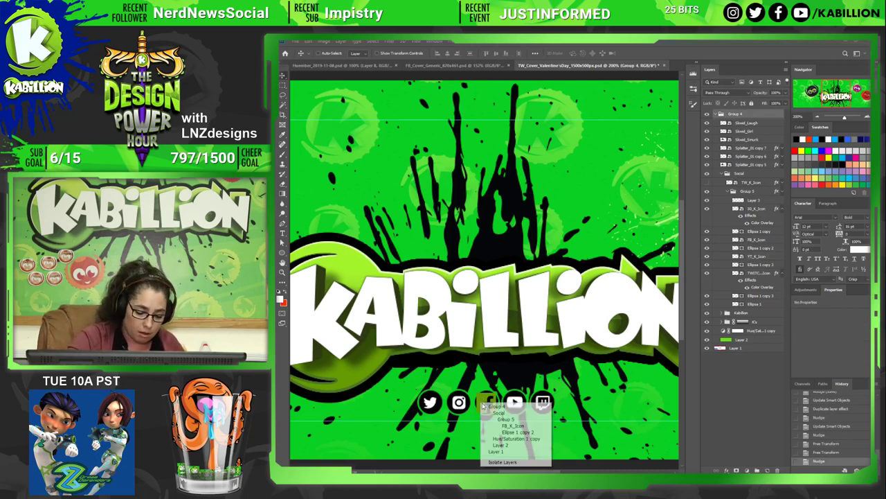
pyautogui.click(512, 425)
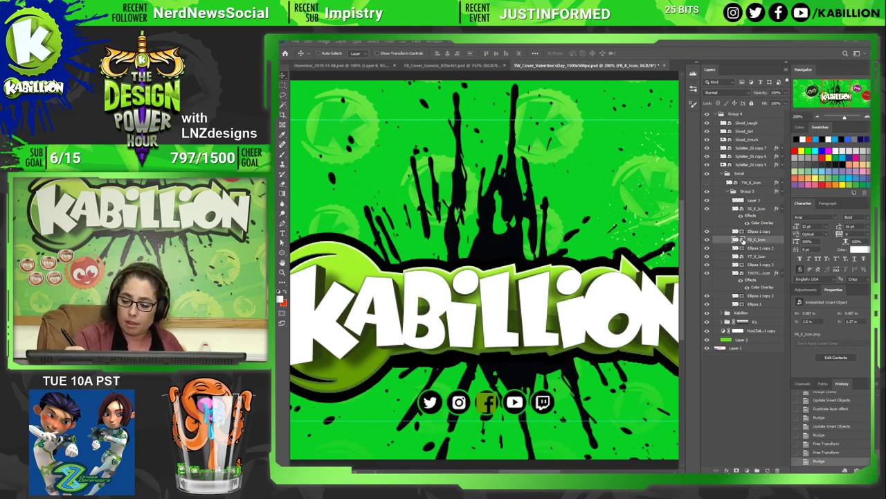
pyautogui.doubleClick(742, 240)
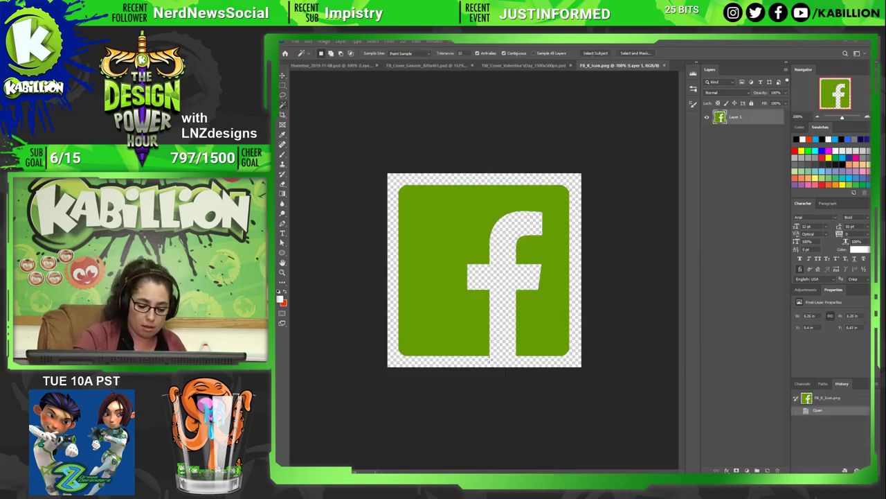
# Select just the cut-out f shape using the Marquee and Magic Wand tools.
pyautogui.press('m')
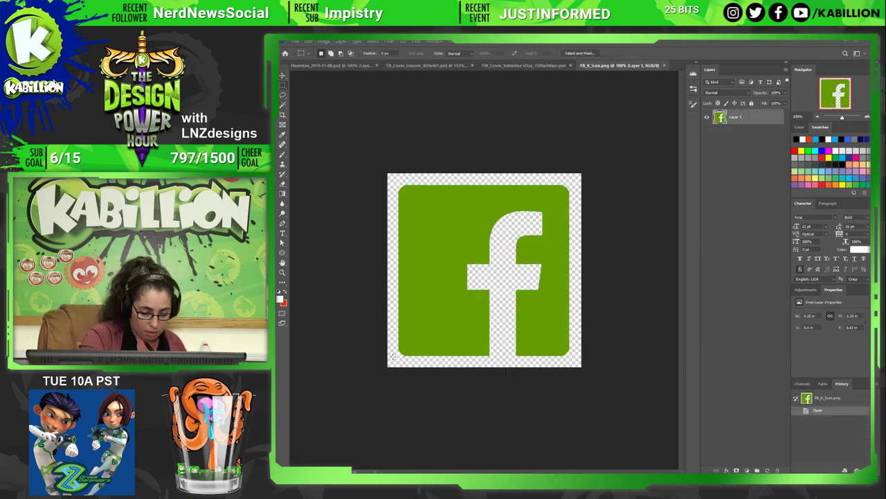
pyautogui.moveTo(384, 355); pyautogui.dragTo(626, 387)
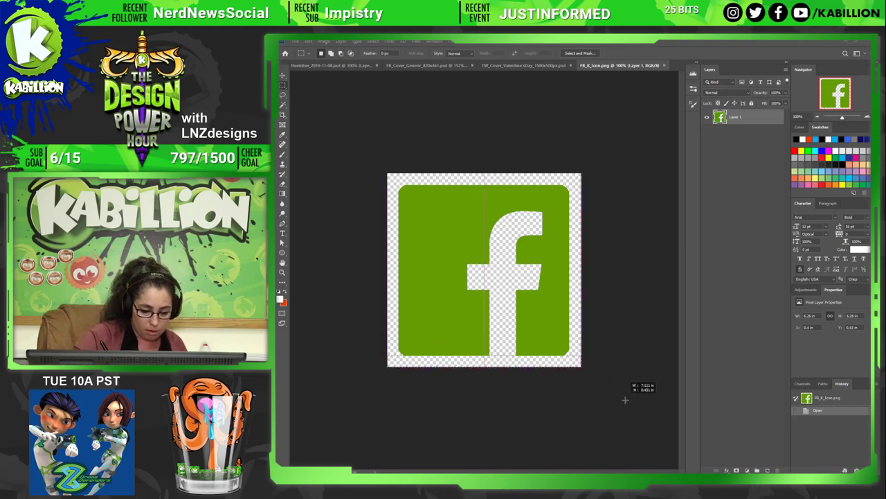
pyautogui.press('w')
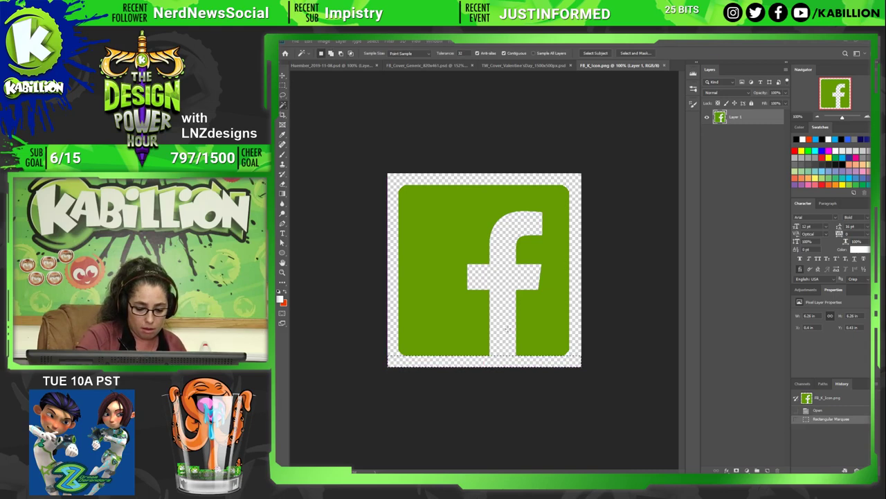
pyautogui.click(506, 330)
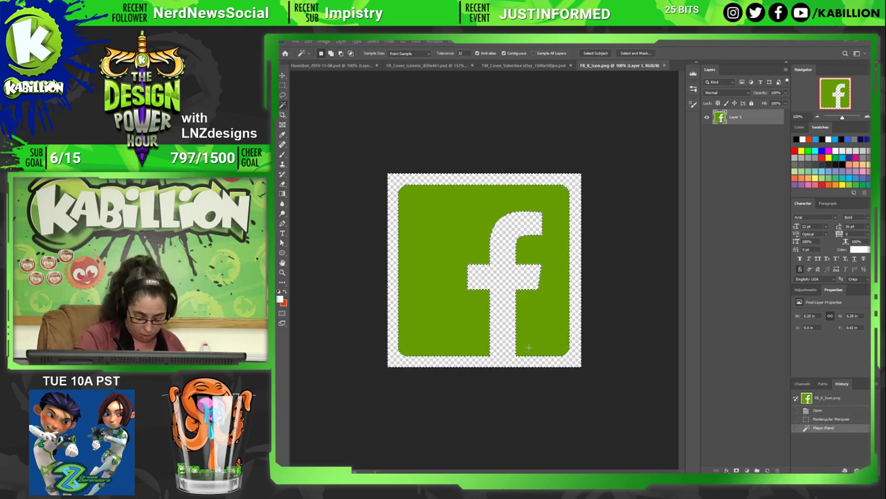
pyautogui.press('m')
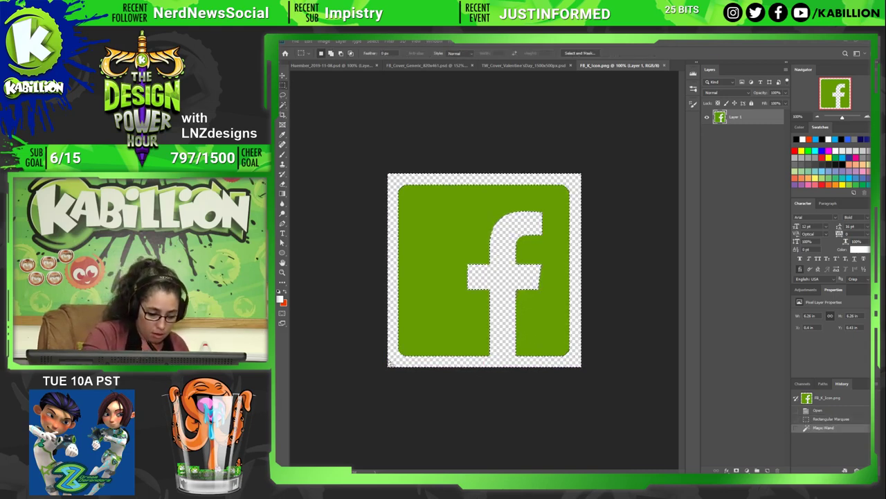
pyautogui.moveTo(390, 362); pyautogui.dragTo(618, 415)
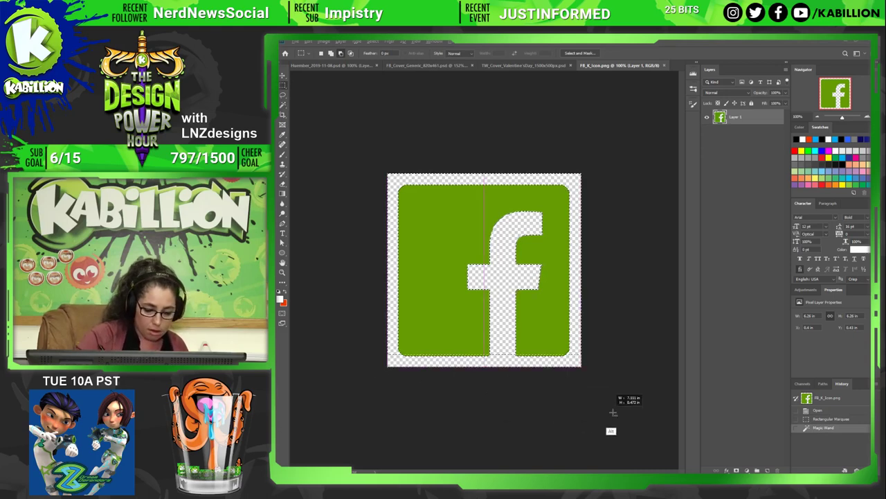
pyautogui.moveTo(619, 416); pyautogui.dragTo(617, 415)
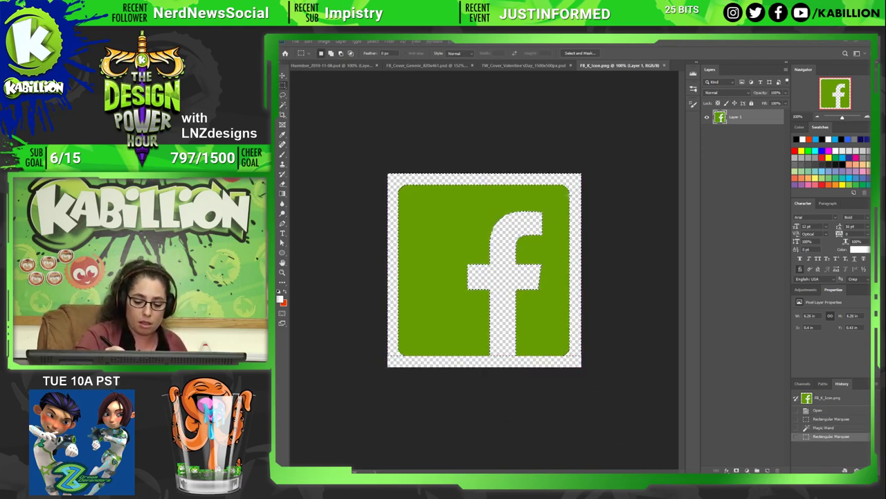
pyautogui.press('w')
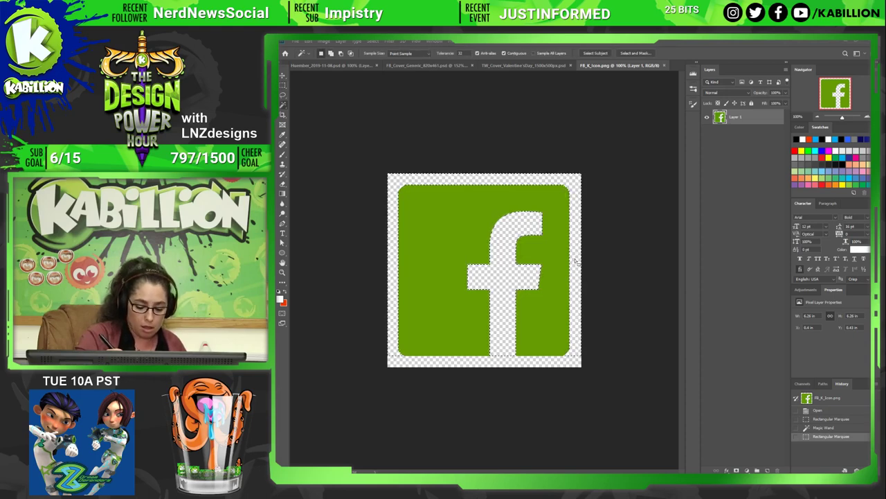
pyautogui.click(575, 264)
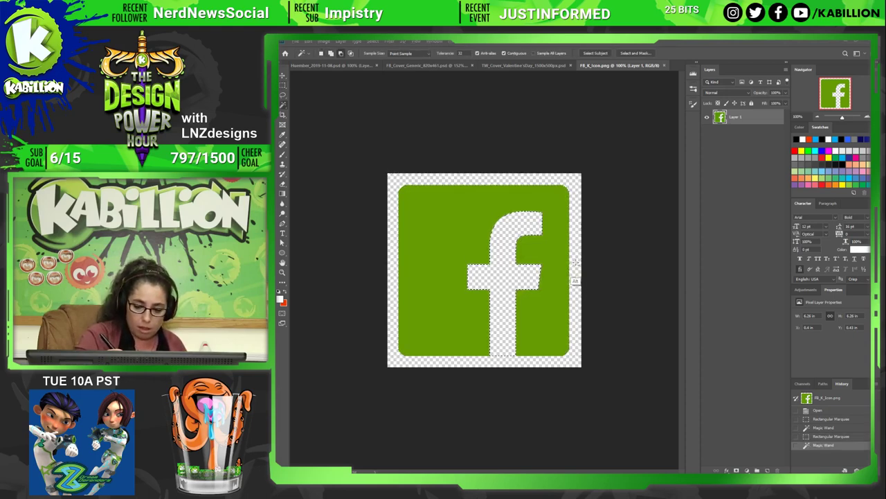
# Fill the f white on a new layer, delete the green square layer, and save the file.
pyautogui.click(767, 470)
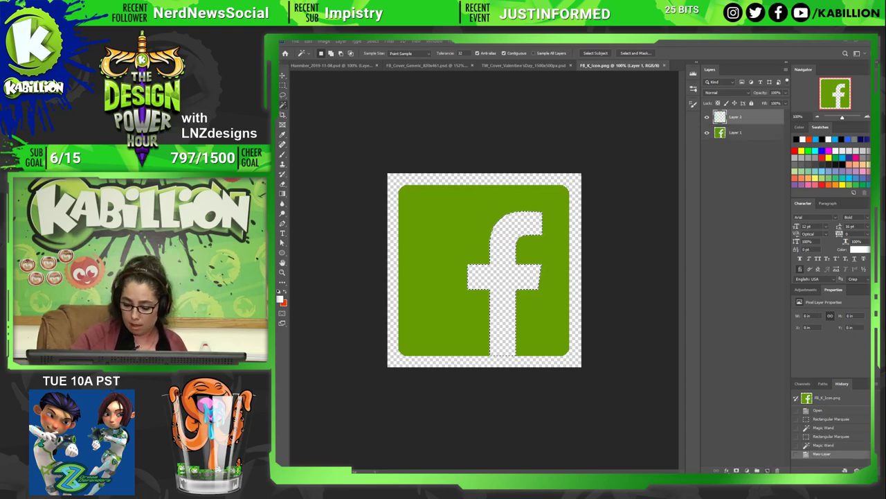
pyautogui.hotkey('alt', 'BackSpace')
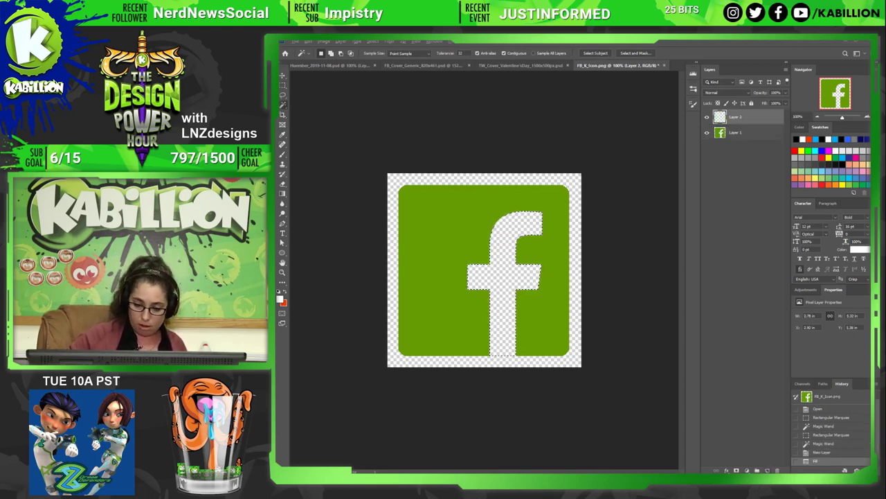
pyautogui.click(739, 133)
pyautogui.press('Delete')
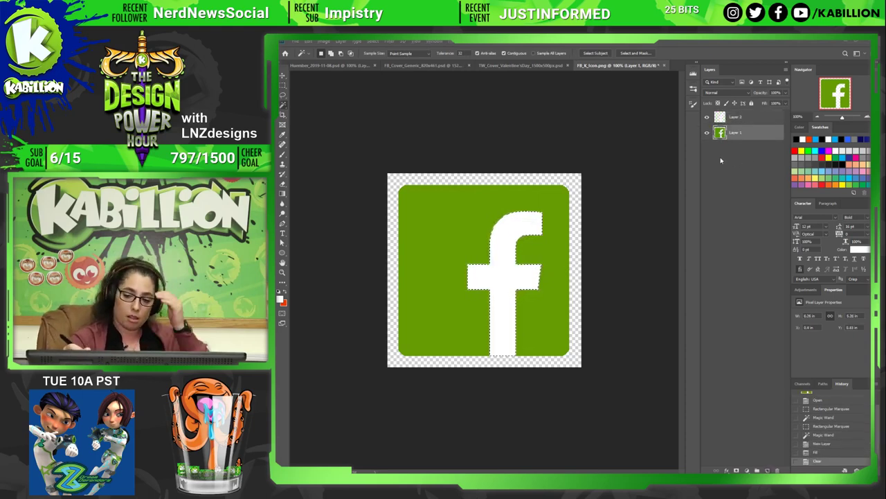
pyautogui.hotkey('ctrl', 'd')
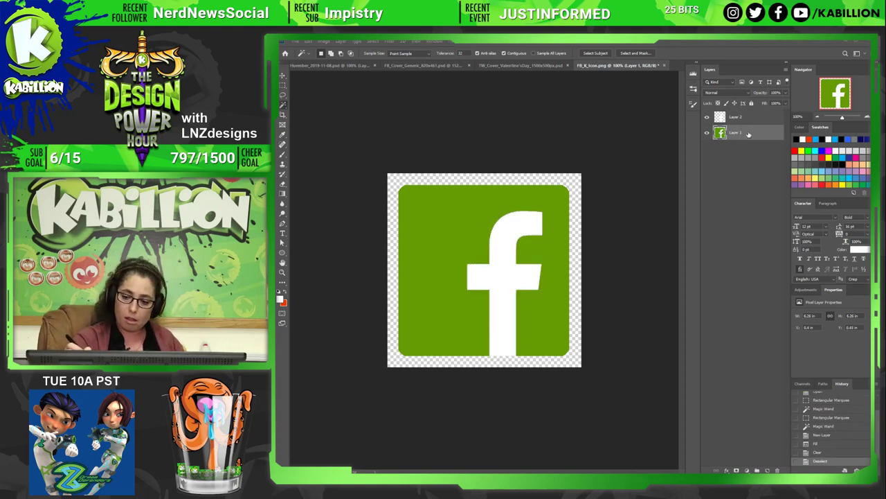
pyautogui.press('Delete')
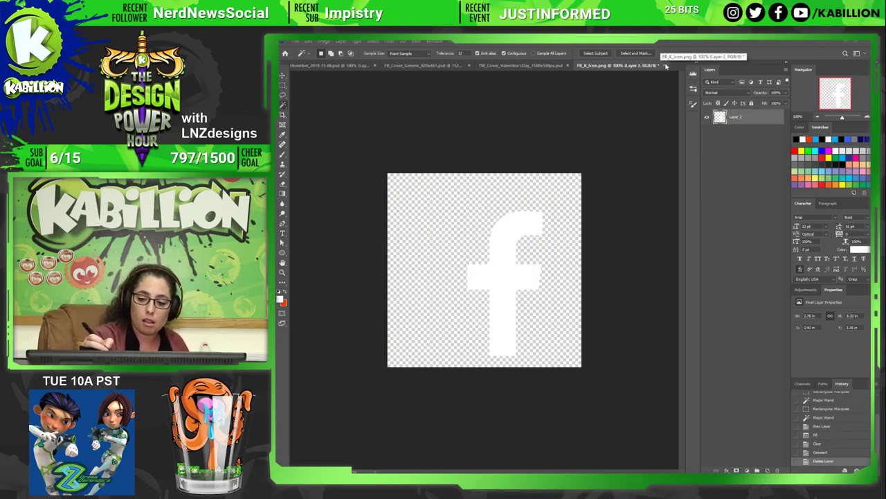
pyautogui.click(663, 65)
pyautogui.click(549, 203)
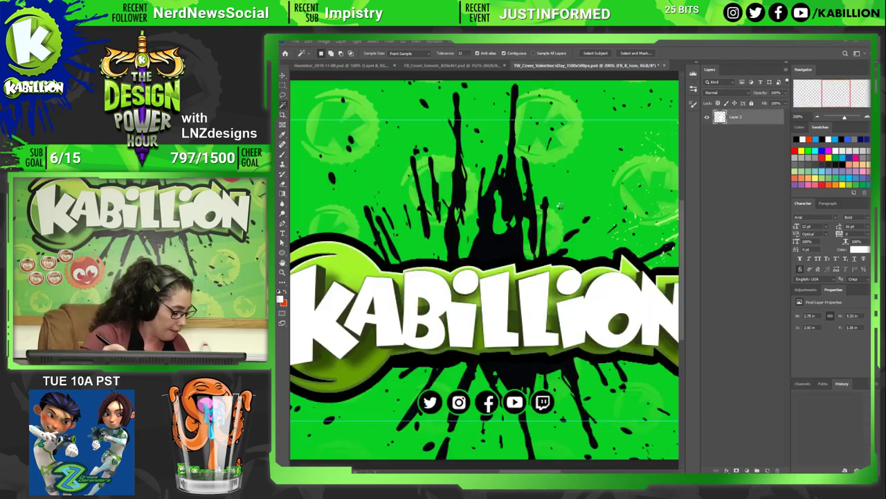
# Resize the white Facebook f and nudge it until centred in its circle.
pyautogui.press('v')
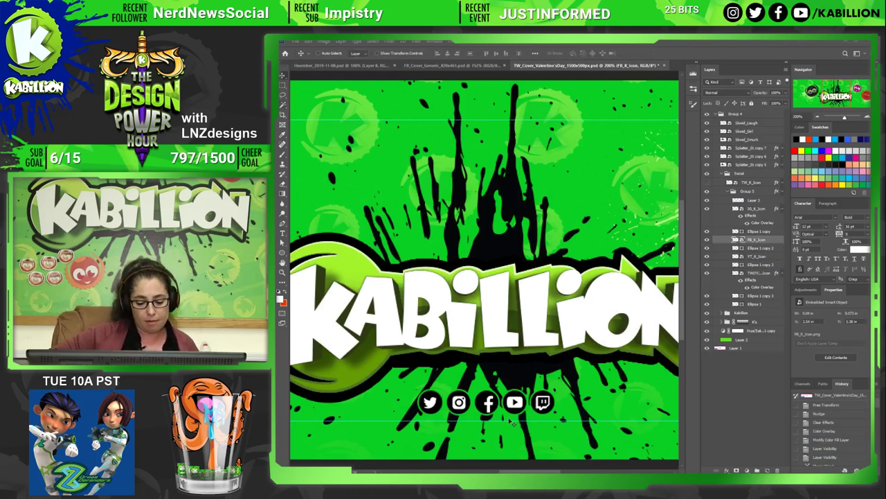
pyautogui.press('Left')
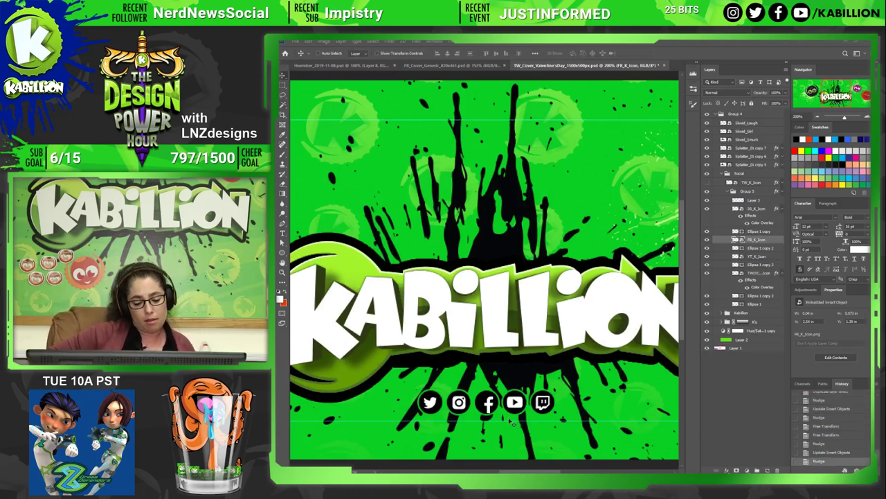
pyautogui.hotkey('ctrl', 't')
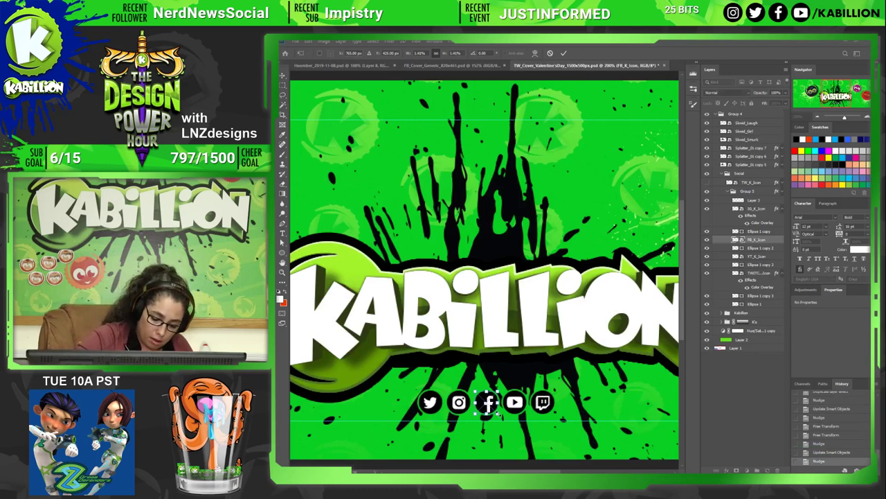
pyautogui.press('Return')
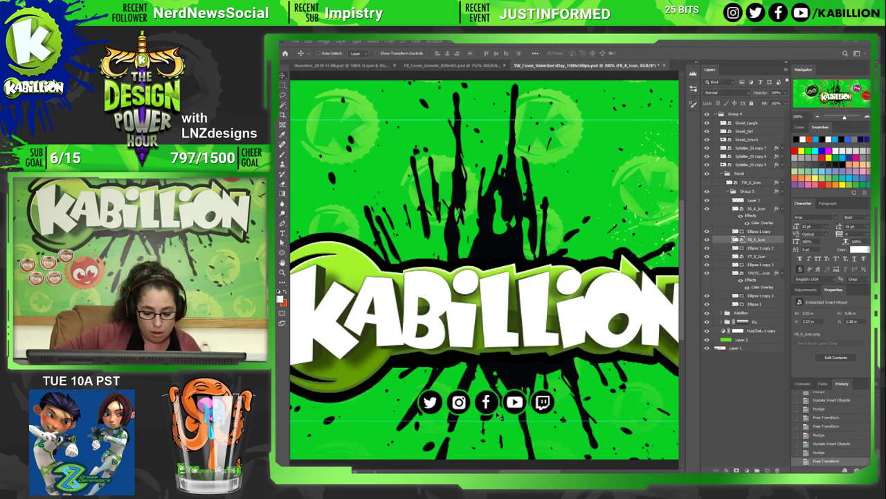
pyautogui.press('Right')
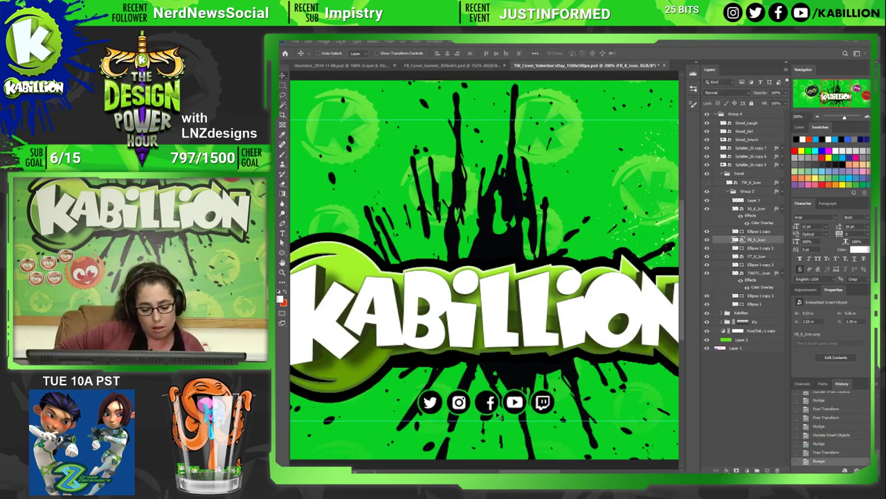
pyautogui.press('Left')
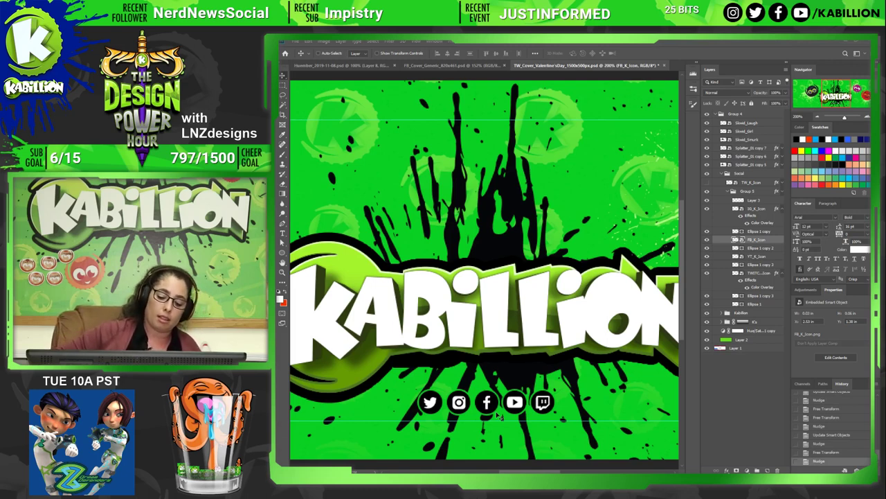
pyautogui.press('Left')
pyautogui.hotkey('ctrl', 't')
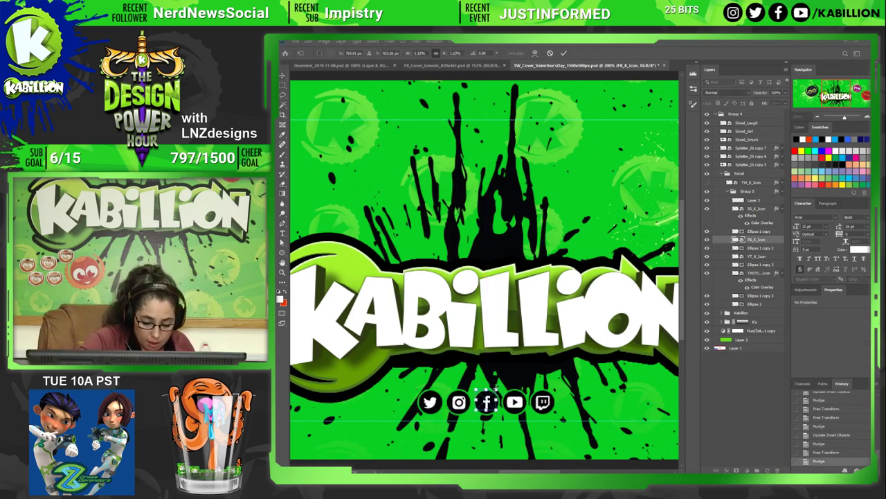
pyautogui.press('Return')
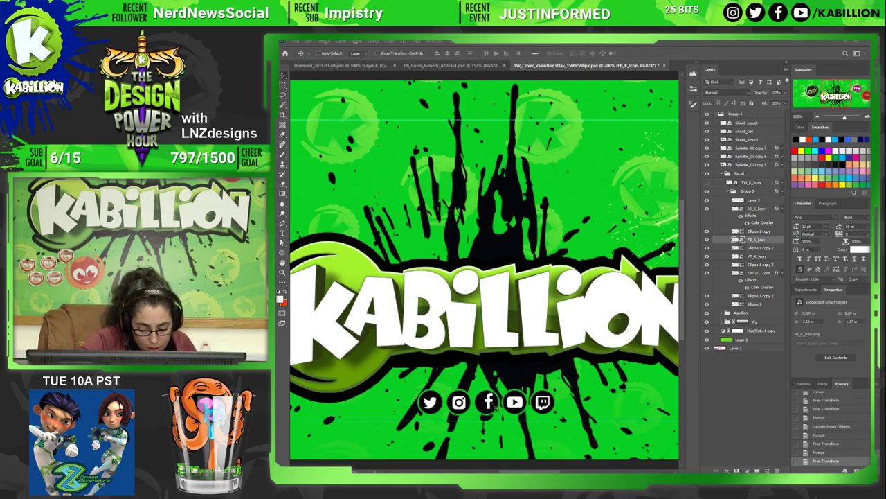
pyautogui.moveTo(496, 409); pyautogui.dragTo(497, 409)
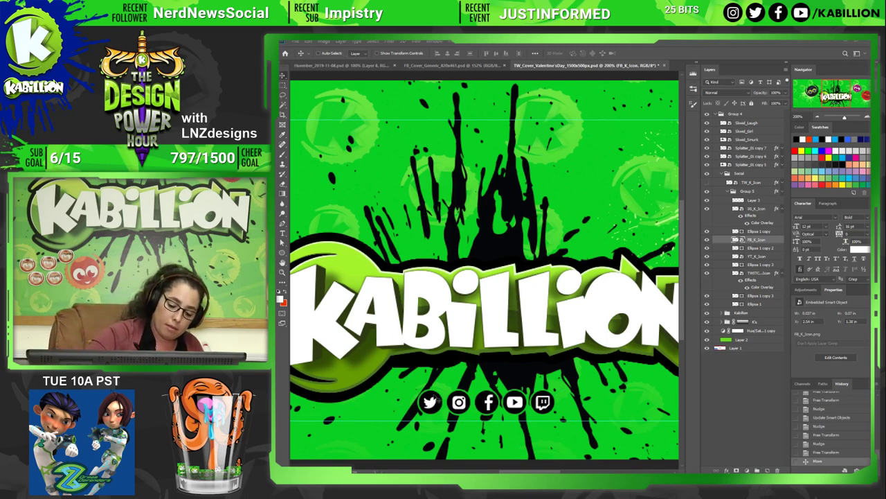
# Delete the old Twitter bird on Layer 3 from the Twitter circle.
pyautogui.rightClick(431, 404)
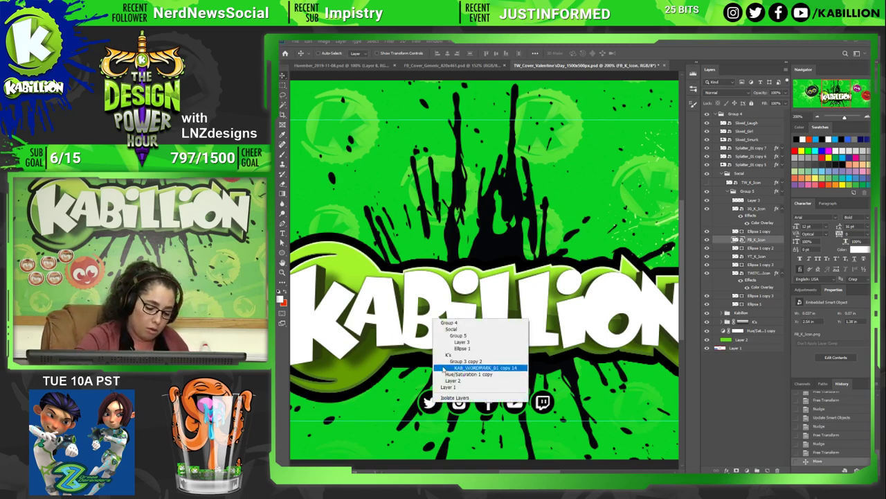
pyautogui.click(464, 344)
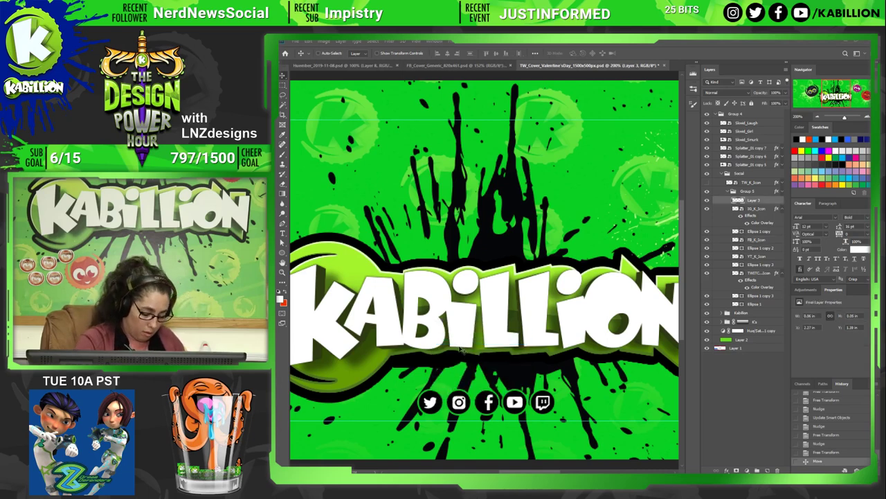
pyautogui.hotkey('ctrl', 't')
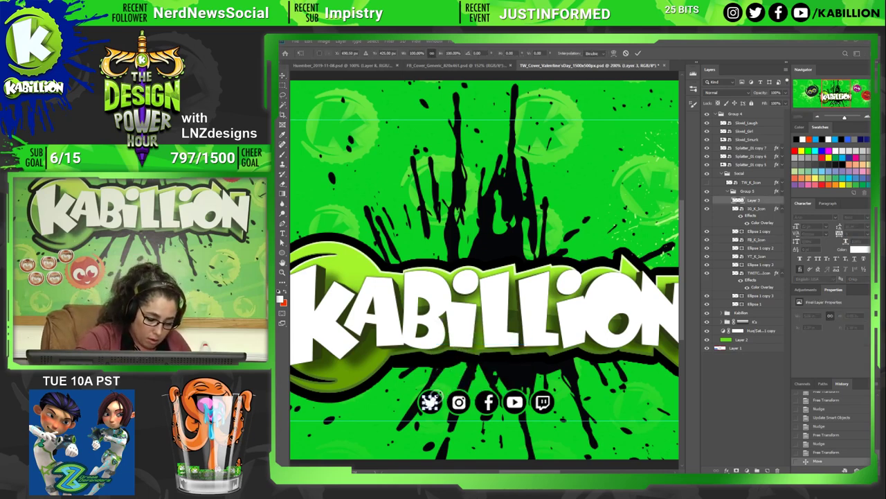
pyautogui.press('Escape')
pyautogui.press('Delete')
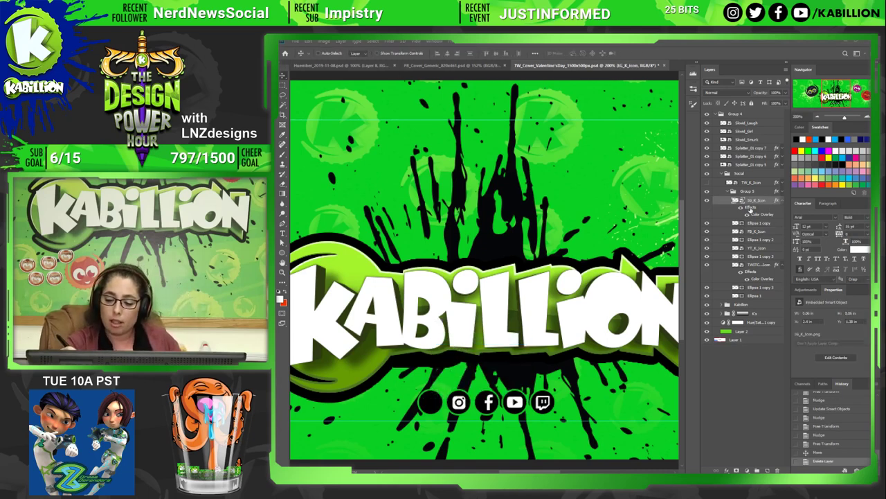
pyautogui.doubleClick(750, 208)
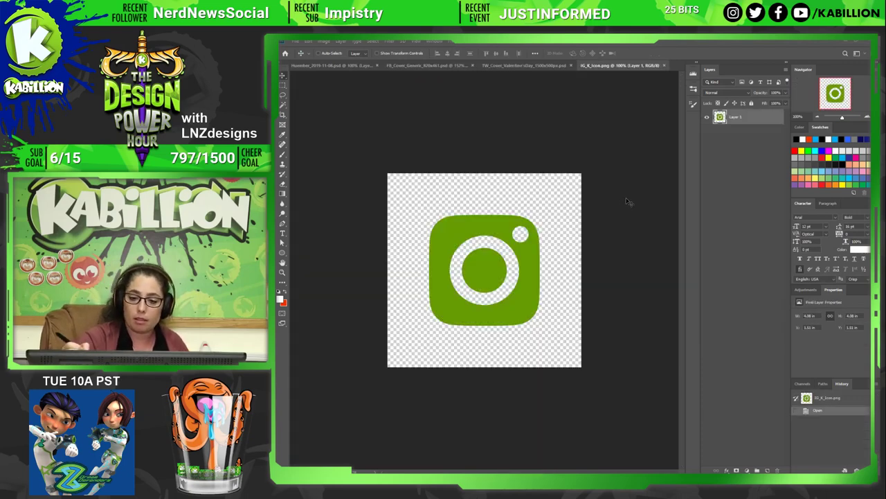
pyautogui.click(664, 65)
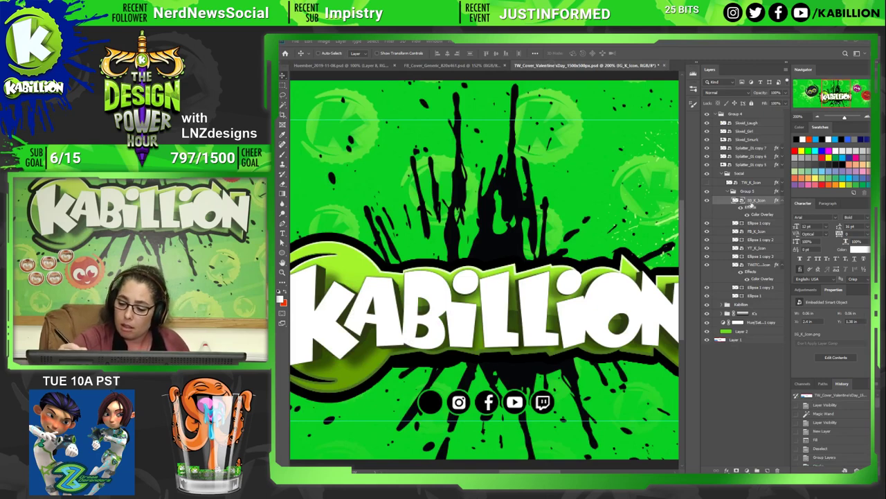
# Move TW_K_Icon into Group 5, trash its colour overlay, and open its source image.
pyautogui.click(738, 182)
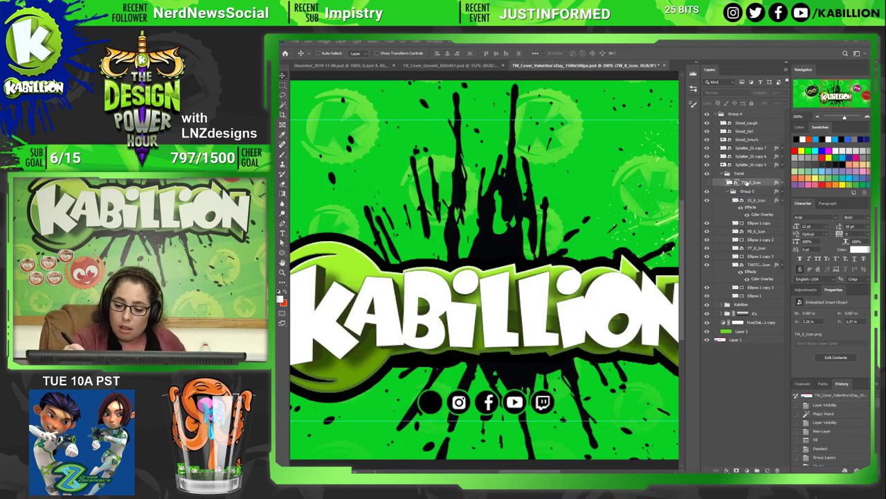
pyautogui.moveTo(746, 182); pyautogui.dragTo(714, 191)
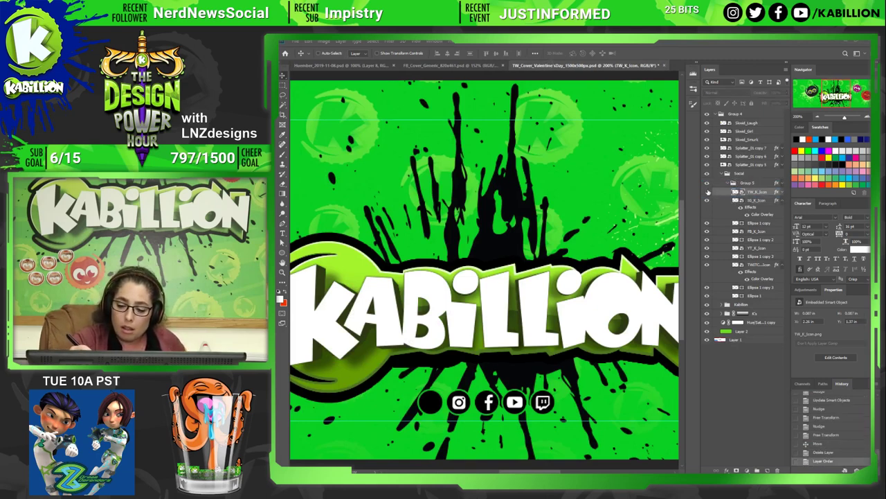
pyautogui.doubleClick(707, 191)
pyautogui.click(782, 192)
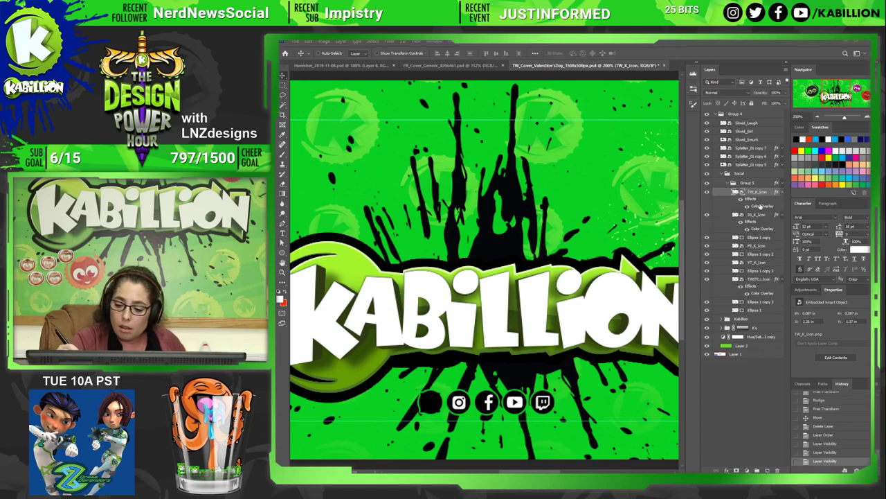
pyautogui.moveTo(750, 199); pyautogui.dragTo(778, 469)
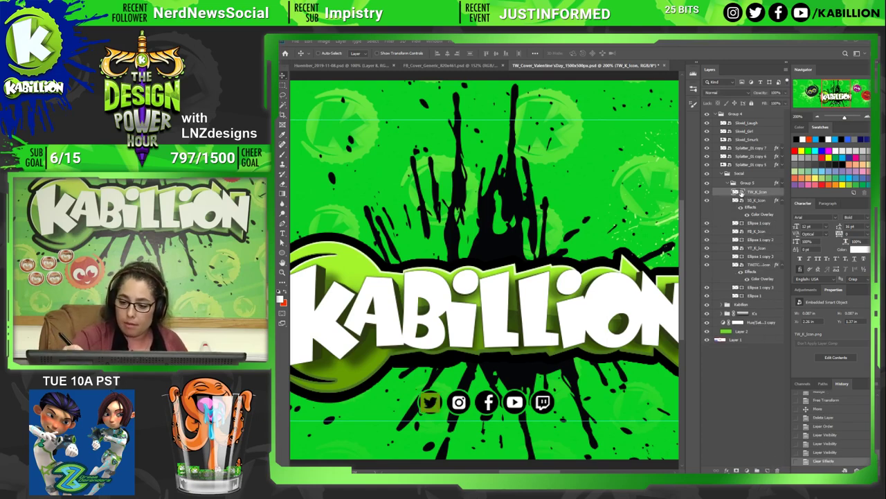
pyautogui.doubleClick(742, 194)
# Replace the green square with a white bird layer in TW_K_Icon, then save and close it.
pyautogui.press('w')
pyautogui.click(478, 270)
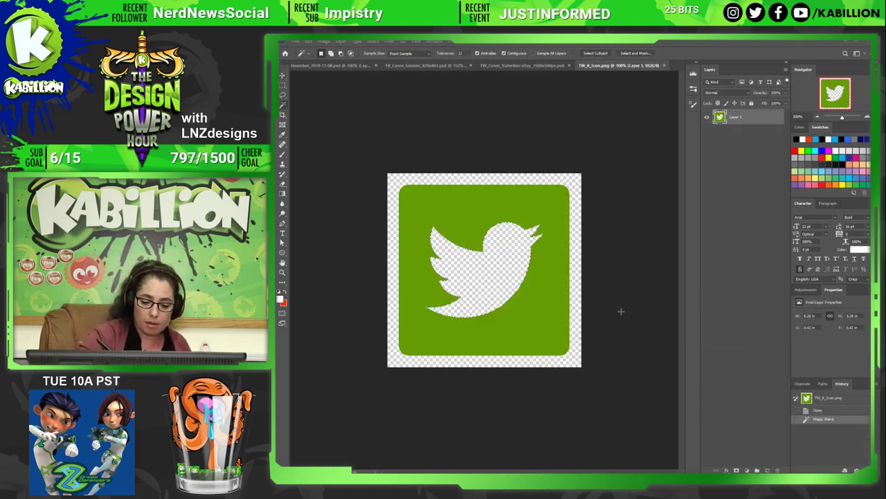
pyautogui.hotkey('ctrl', 'shift', 'alt', 'n')
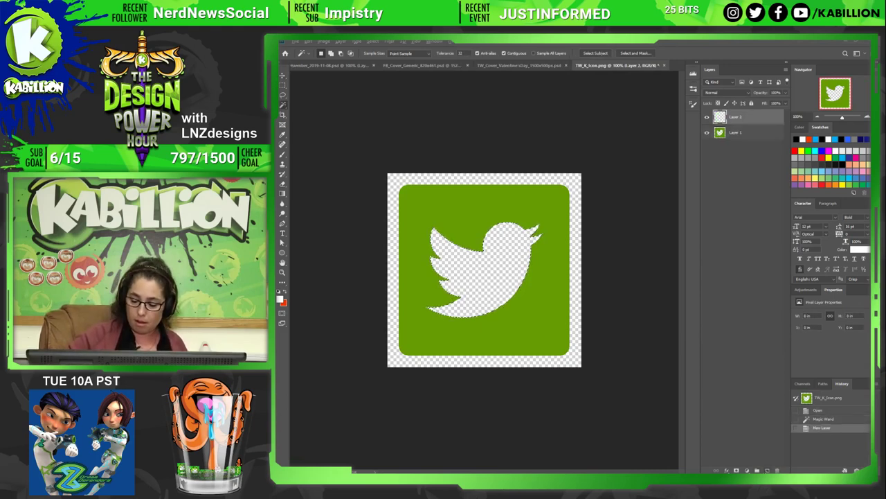
pyautogui.hotkey('alt', 'BackSpace')
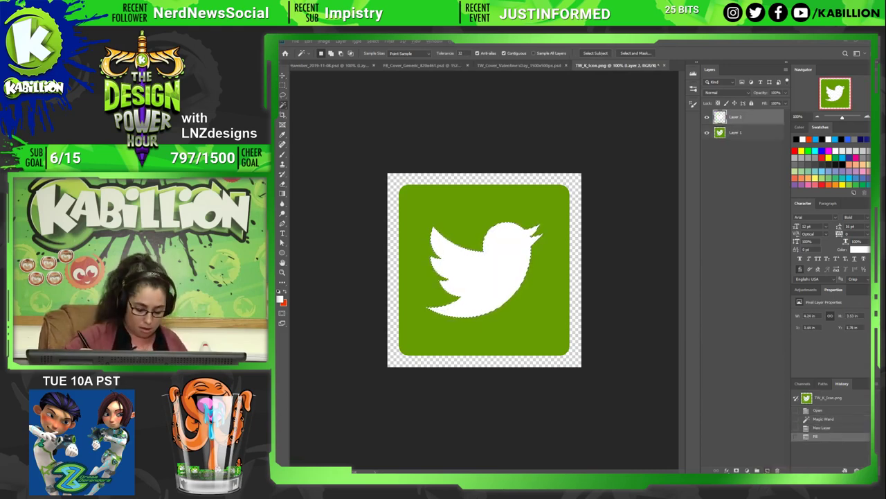
pyautogui.hotkey('ctrl', 'd')
pyautogui.click(751, 136)
pyautogui.press('Delete')
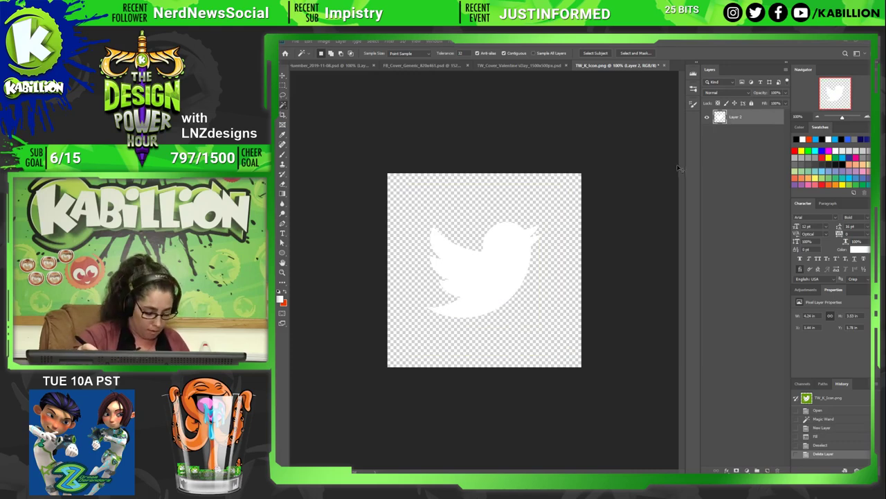
pyautogui.click(664, 66)
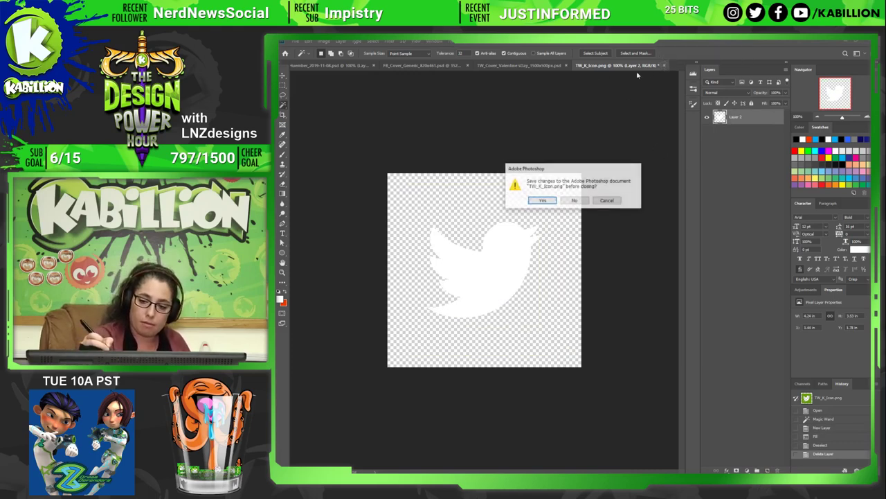
pyautogui.click(603, 200)
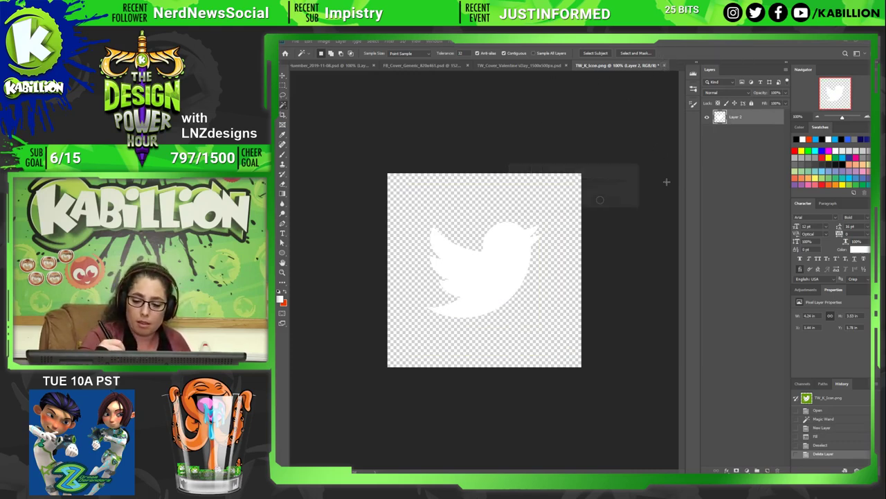
pyautogui.hotkey('ctrl', 's')
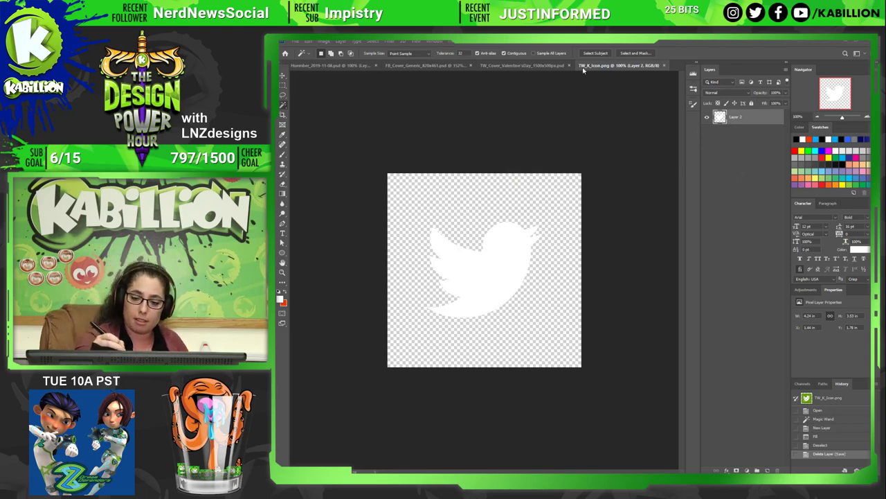
pyautogui.click(662, 65)
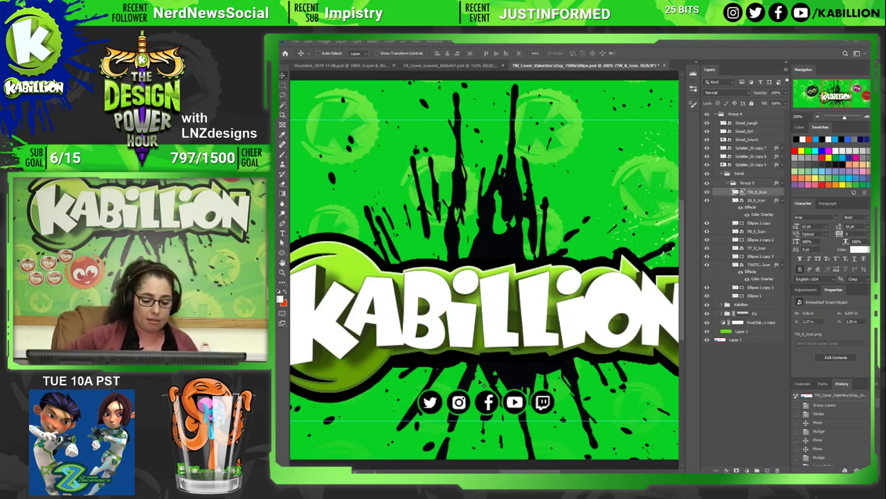
# Nudge the Twitter icon up into line with the other icons.
pyautogui.hotkey('ctrl', 't')
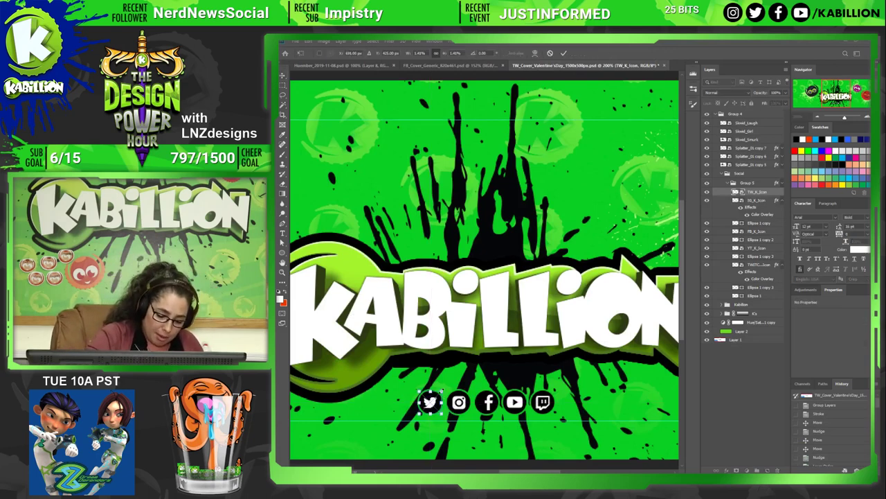
pyautogui.press('Return')
pyautogui.press('Up')
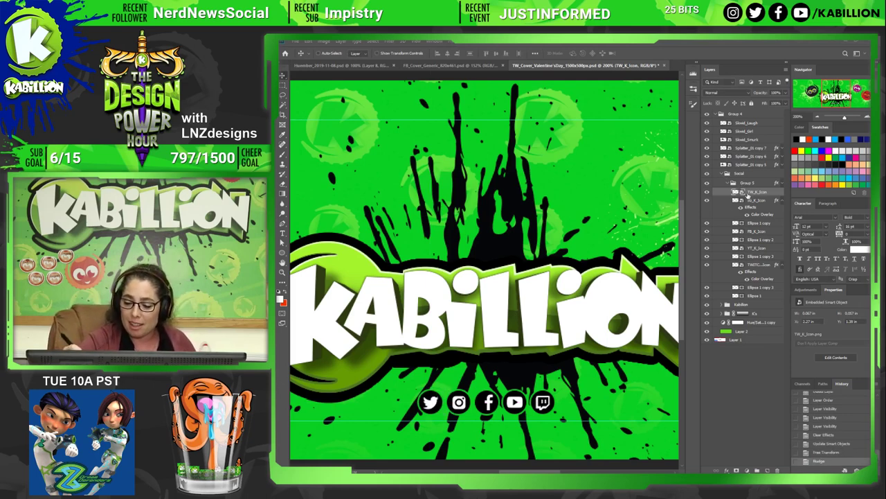
# Move Group 5's layers directly into the Social group and delete the empty Group 5.
pyautogui.click(755, 183)
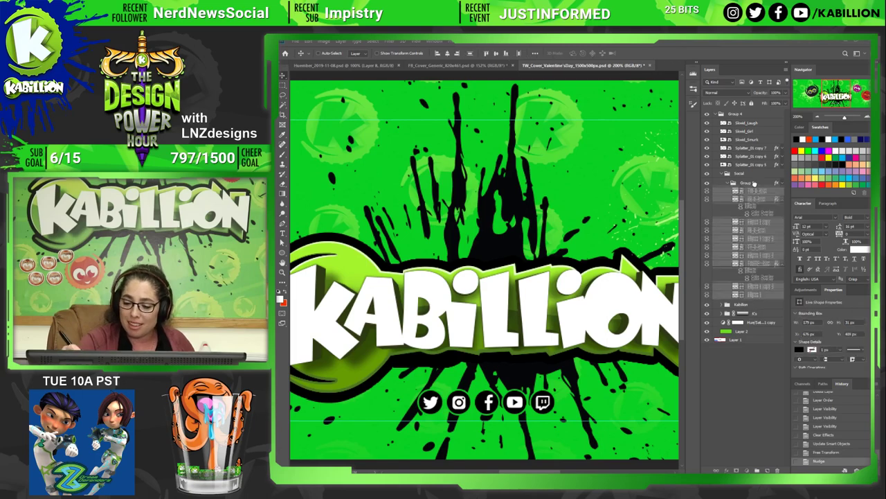
pyautogui.moveTo(754, 183); pyautogui.dragTo(744, 280)
pyautogui.click(756, 295)
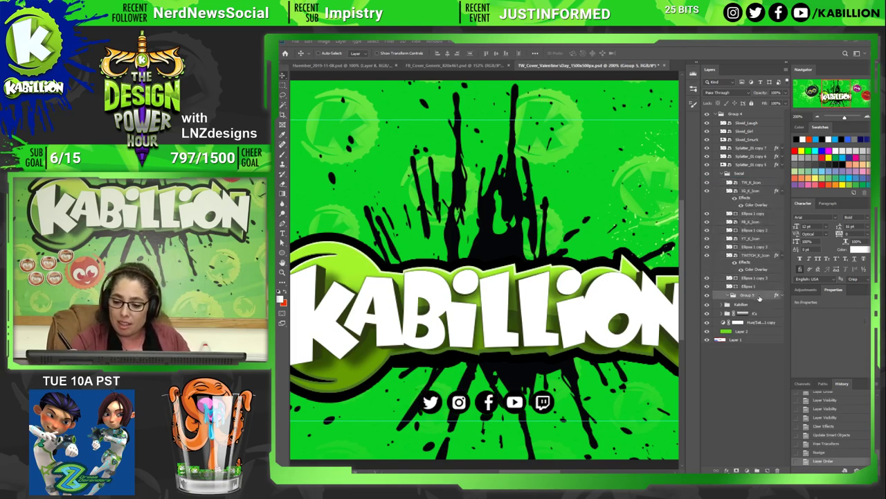
pyautogui.press('Delete')
# Fit the banner, zoom in on the KABILLION logo and icons, and select Social.
pyautogui.hotkey('ctrl', '0')
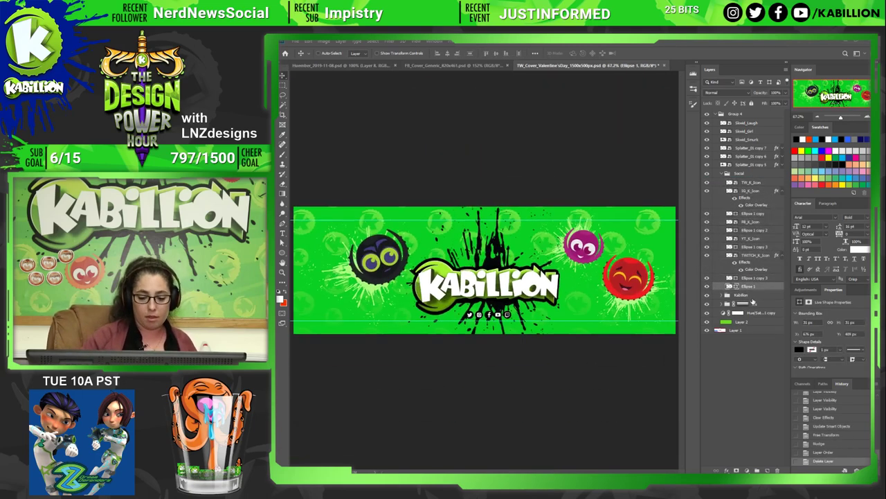
pyautogui.doubleClick(490, 311)
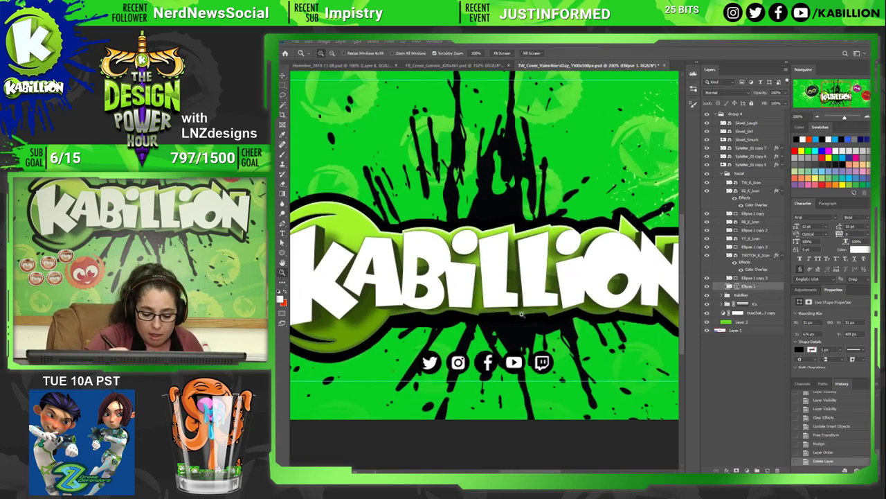
pyautogui.click(757, 177)
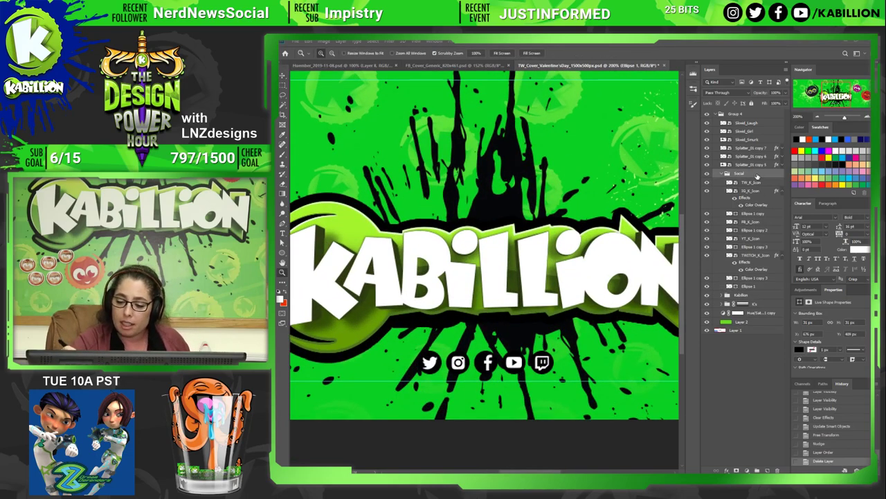
# Cancel Social's Layer Style dialog and undo the last two layer changes.
pyautogui.doubleClick(757, 177)
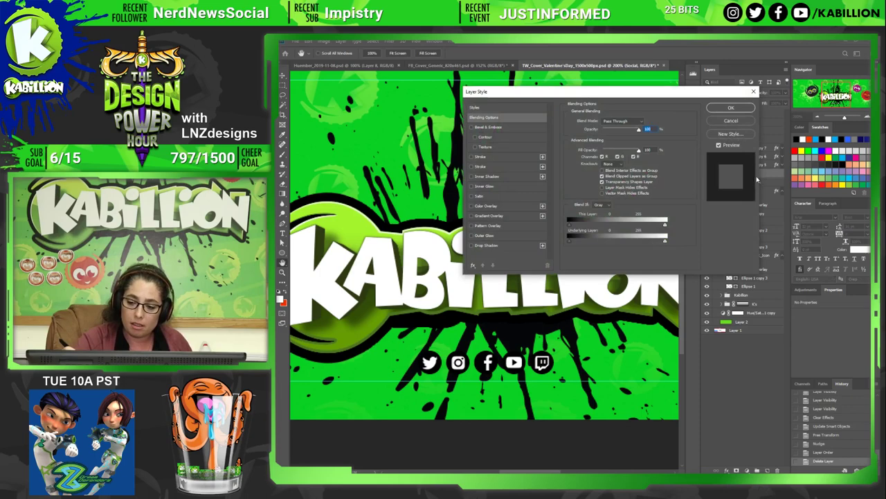
pyautogui.click(740, 123)
pyautogui.hotkey('ctrl', 'z')
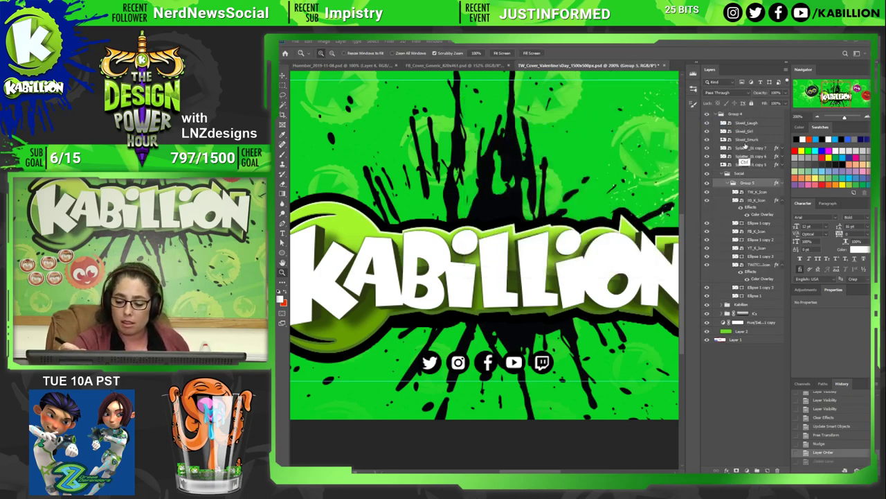
pyautogui.hotkey('ctrl', 'z')
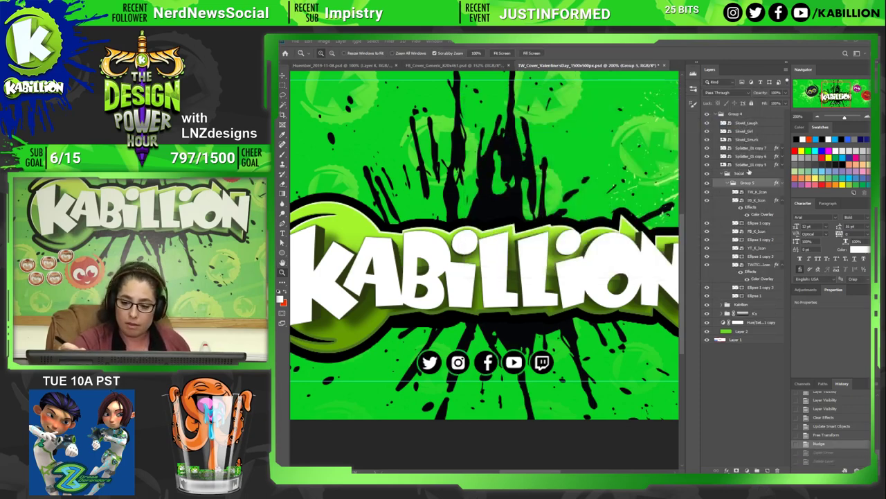
# Move Group 5's Stroke effect onto the Social group, then select TW_K_Icon and SS_K_Icon.
pyautogui.click(728, 184)
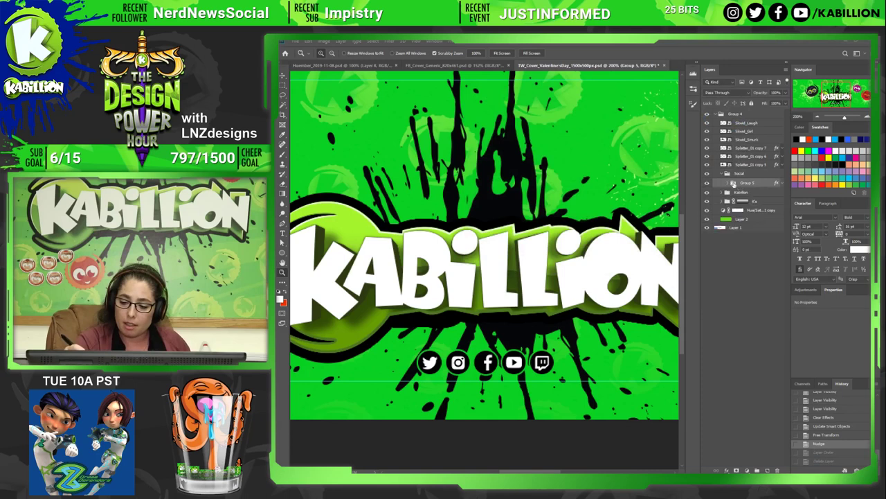
pyautogui.click(783, 184)
pyautogui.moveTo(748, 174); pyautogui.dragTo(748, 176)
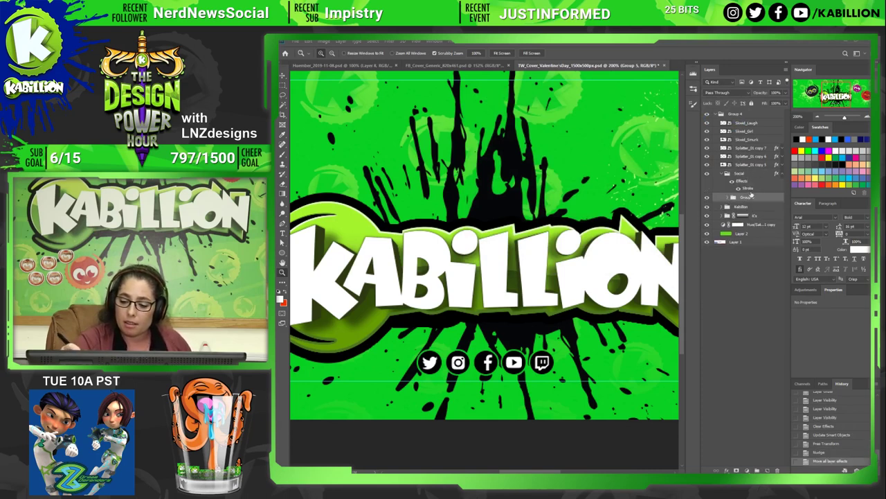
pyautogui.click(728, 198)
pyautogui.click(755, 207)
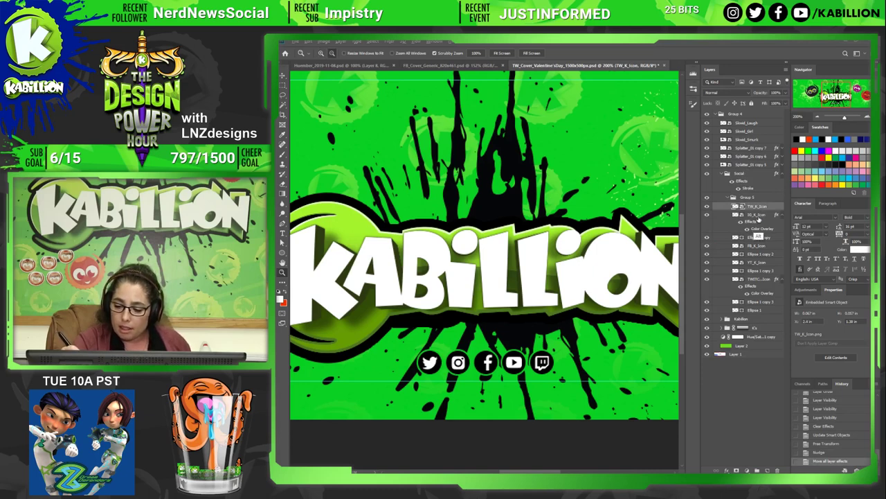
pyautogui.keyDown('ctrl'); pyautogui.click(758, 214); pyautogui.keyUp('ctrl')
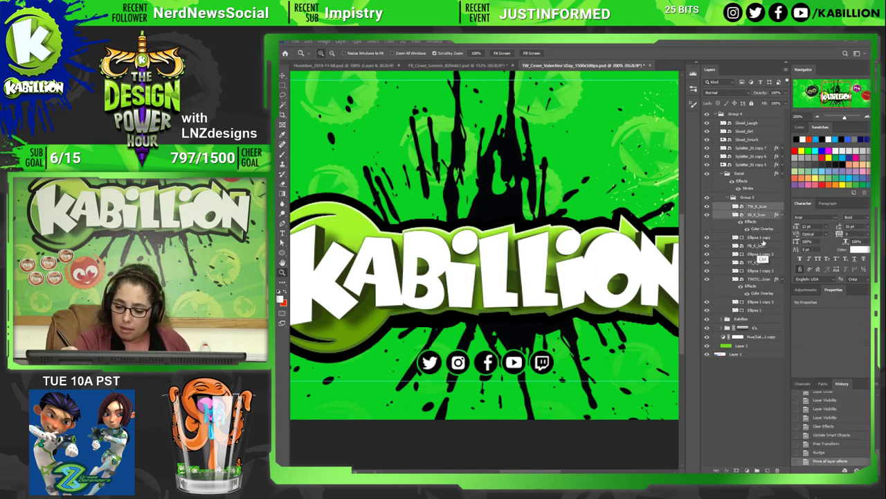
# Move the five icon layers from Group 5 into the Social group and save.
pyautogui.keyDown('ctrl'); pyautogui.click(757, 246); pyautogui.keyUp('ctrl')
pyautogui.keyDown('ctrl'); pyautogui.click(757, 263); pyautogui.keyUp('ctrl')
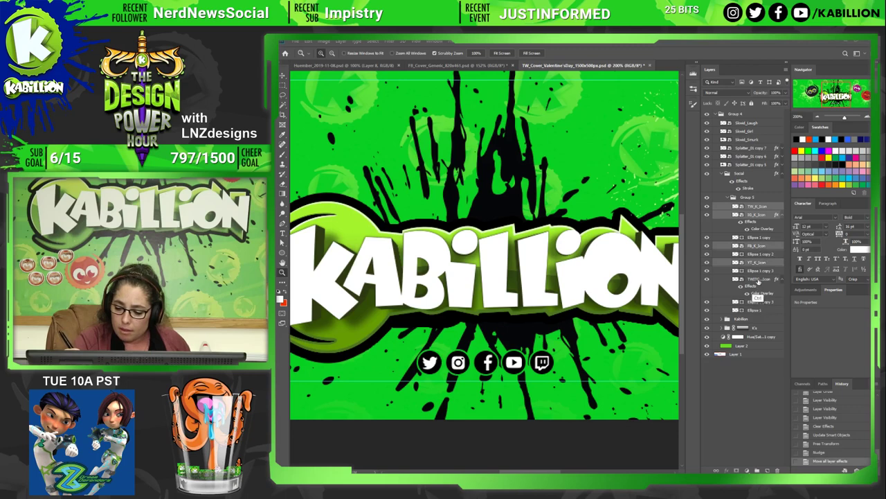
pyautogui.keyDown('ctrl'); pyautogui.click(759, 279); pyautogui.keyUp('ctrl')
pyautogui.moveTo(755, 206); pyautogui.dragTo(746, 191)
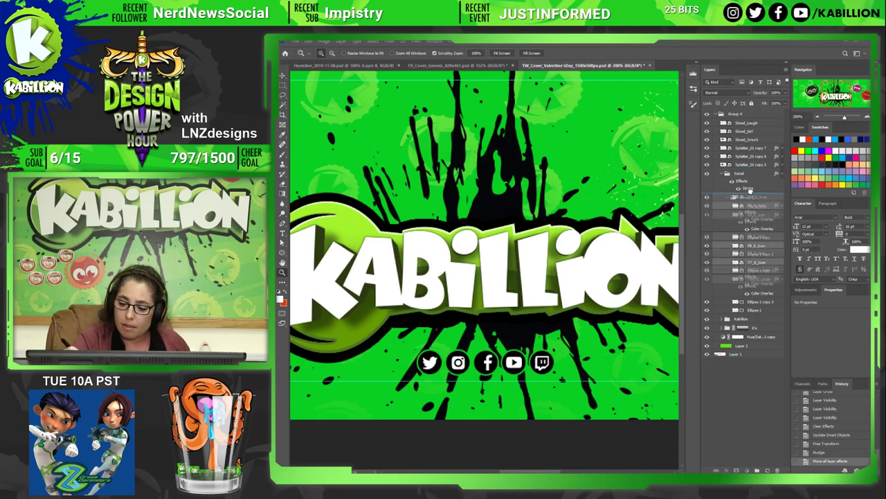
pyautogui.click(732, 268)
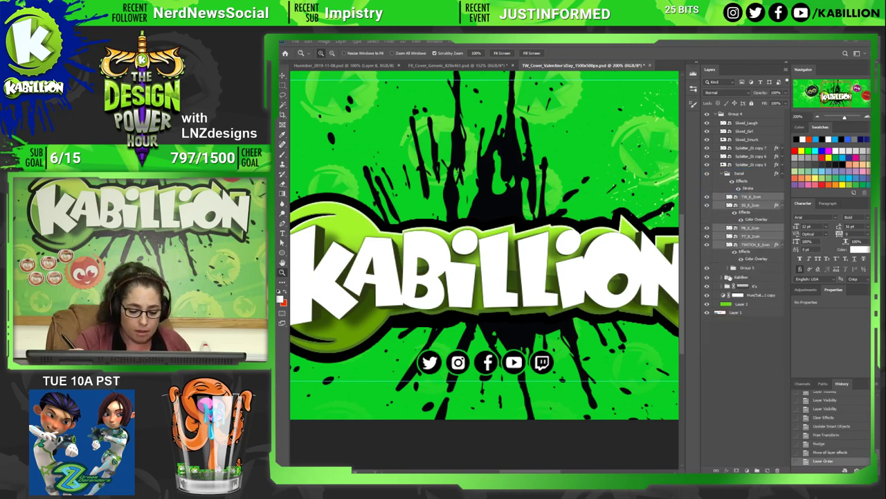
pyautogui.hotkey('ctrl', 's')
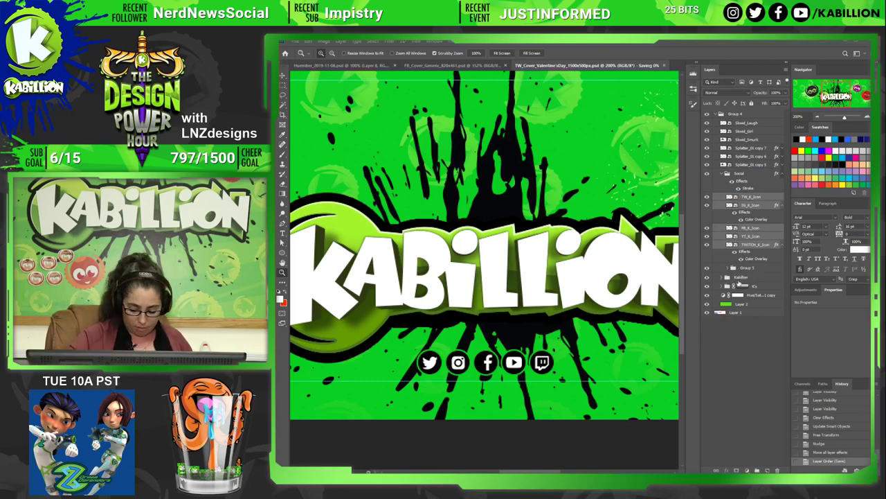
# Nudge the Social group's icon row upward, then slightly back down.
pyautogui.hotkey('ctrl', '0')
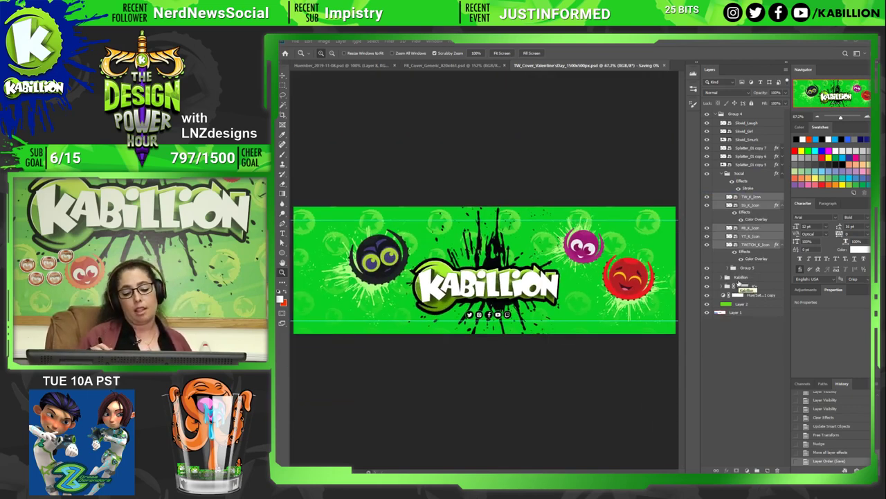
pyautogui.click(722, 174)
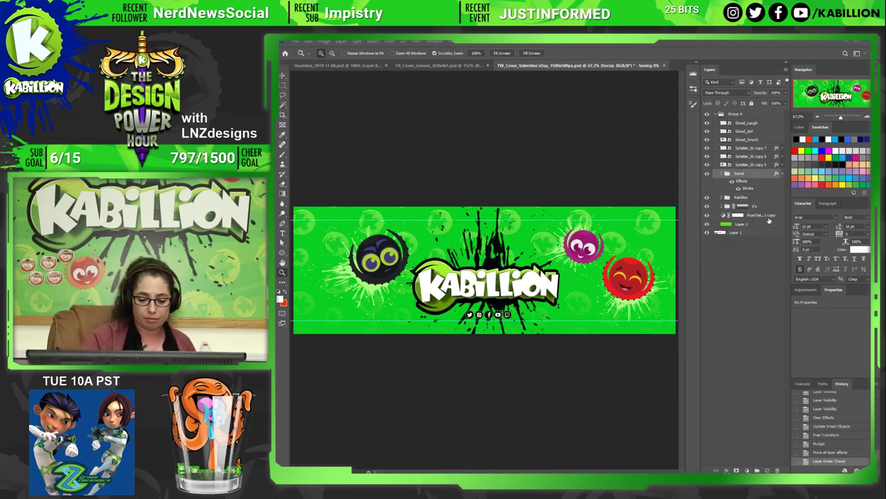
pyautogui.press('v')
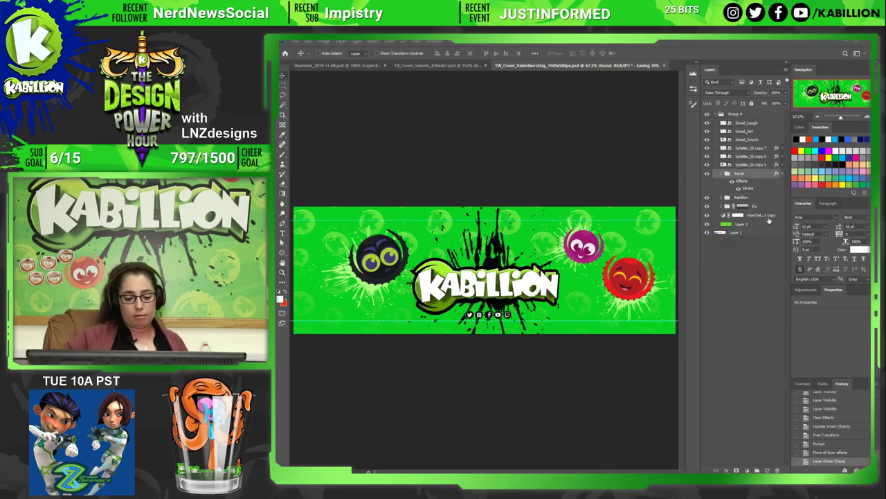
pyautogui.hotkey('shift', 'Up')
pyautogui.hotkey('shift', 'Up')
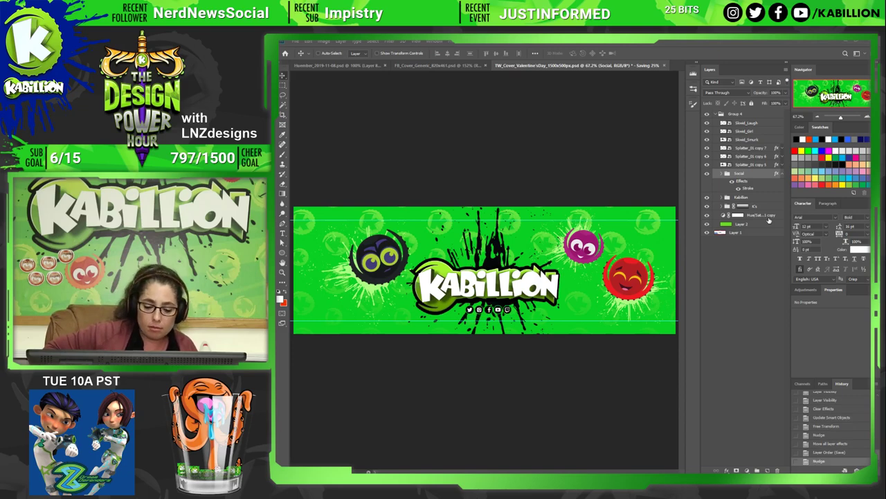
pyautogui.press('Down')
pyautogui.press('Down')
pyautogui.press('Down')
pyautogui.press('Down')
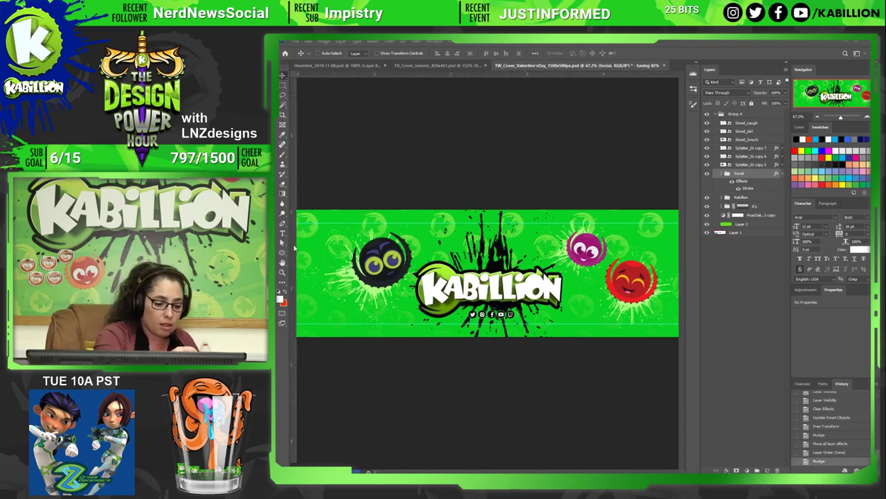
# Switch to full-screen view, reposition the banner, and add a vertical guide across it.
pyautogui.click(745, 232)
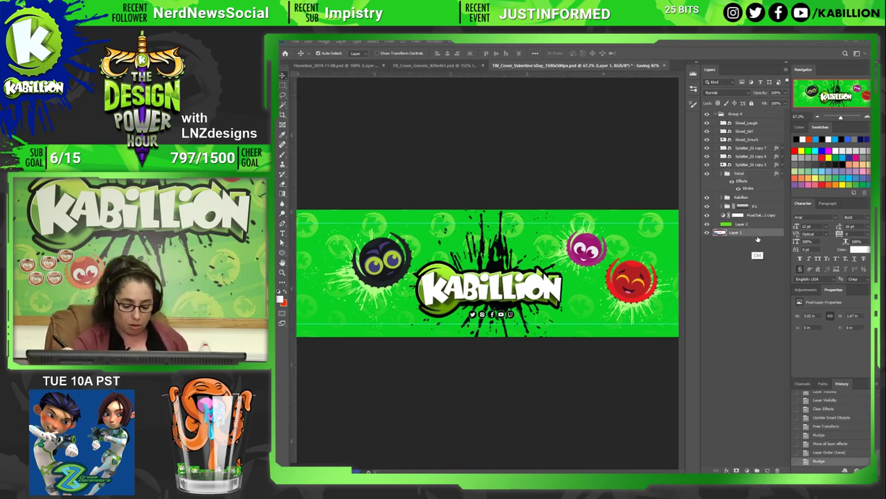
pyautogui.hotkey('ctrl', 't')
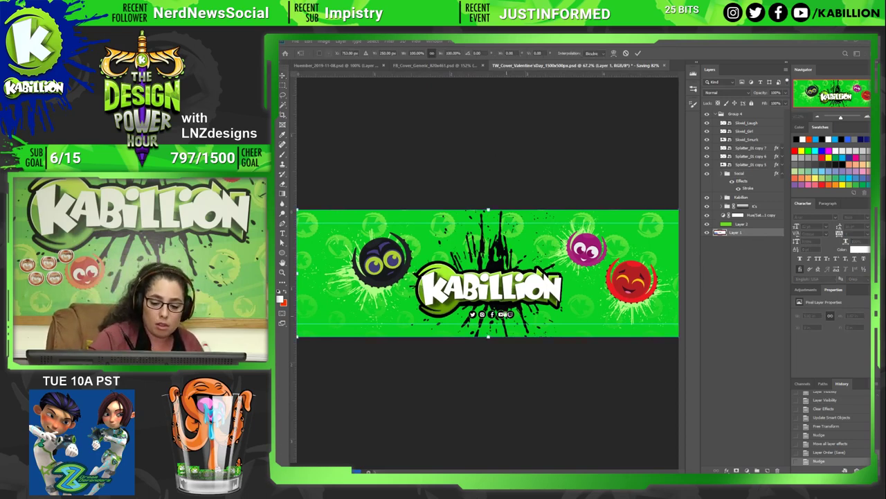
pyautogui.press('Return')
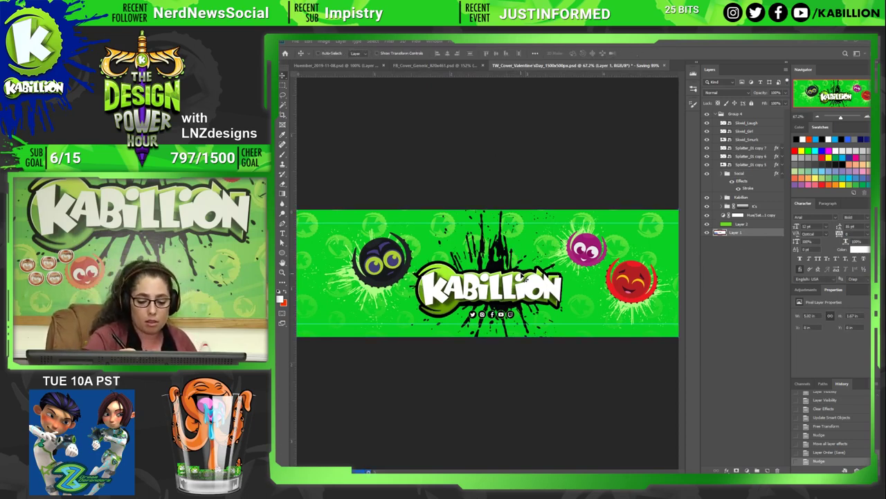
pyautogui.press('f')
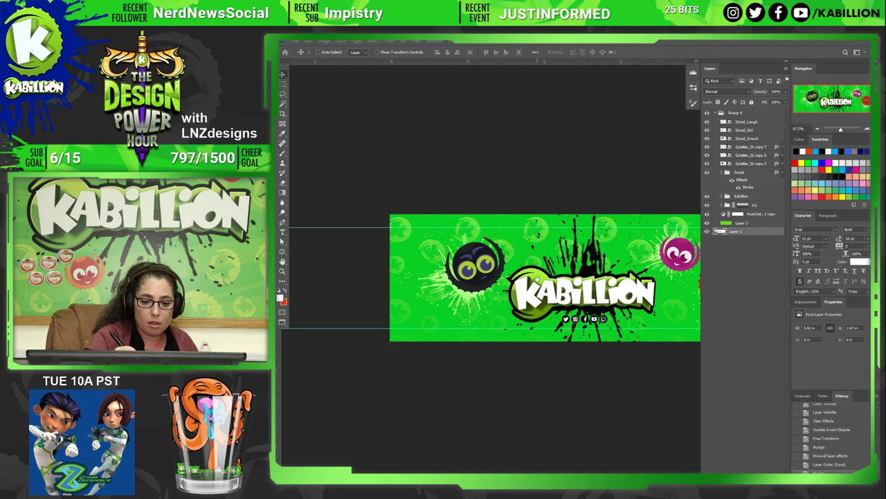
pyautogui.moveTo(509, 288); pyautogui.dragTo(452, 144)
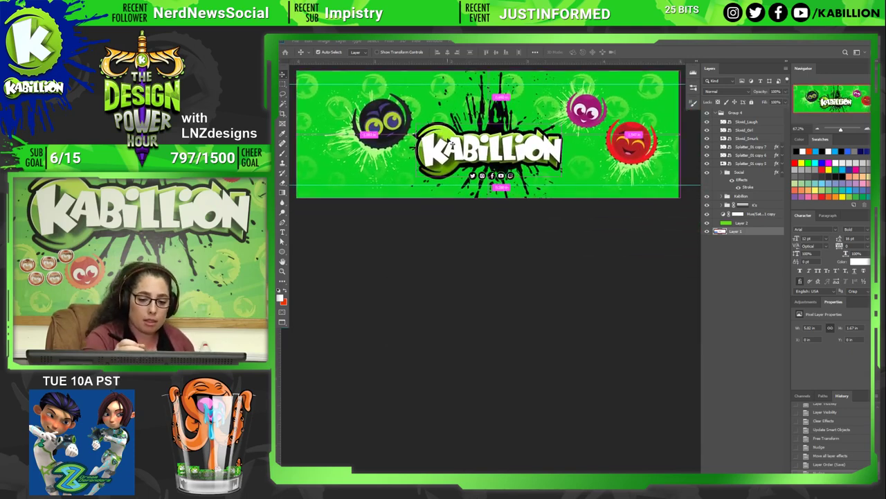
pyautogui.hotkey('ctrl', 't')
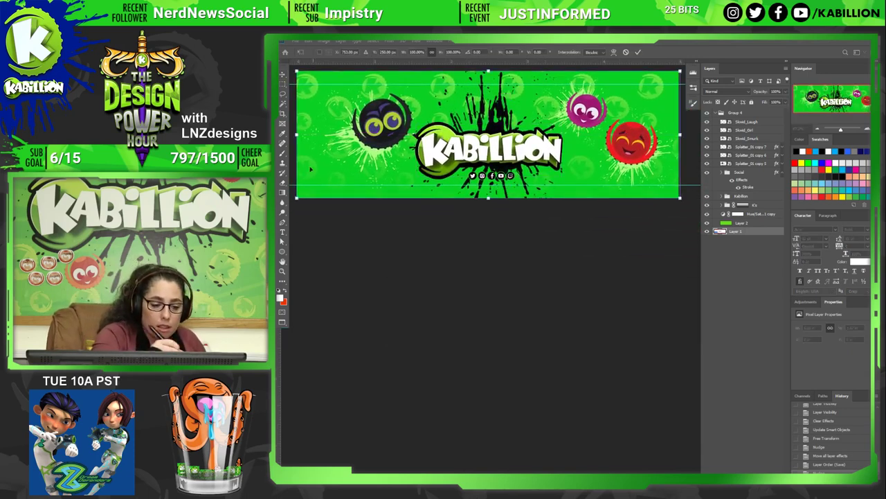
pyautogui.press('Return')
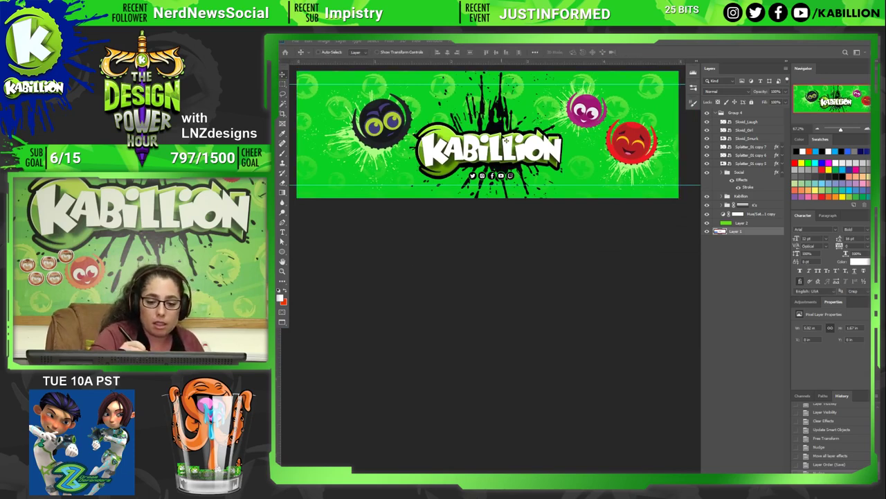
pyautogui.moveTo(281, 344); pyautogui.dragTo(489, 200)
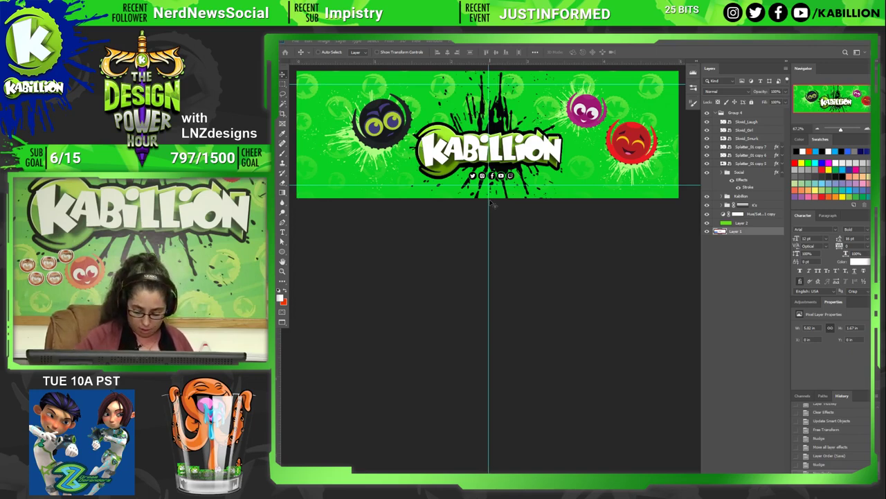
# Shift the Social group's icons two nudges left and hide the guides.
pyautogui.scroll(3, 590, 366)
pyautogui.scroll(4, 588, 284)
pyautogui.scroll(1, 593, 360)
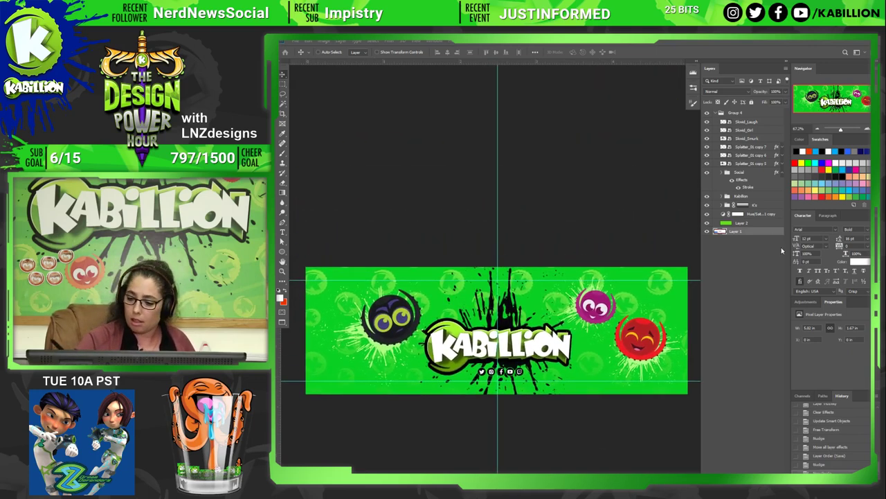
pyautogui.click(755, 173)
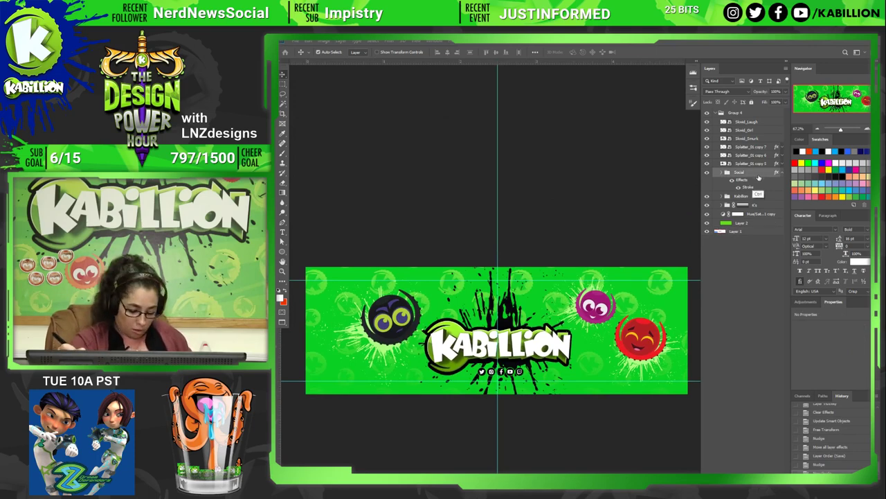
pyautogui.hotkey('ctrl', 't')
pyautogui.press('Left')
pyautogui.press('Left')
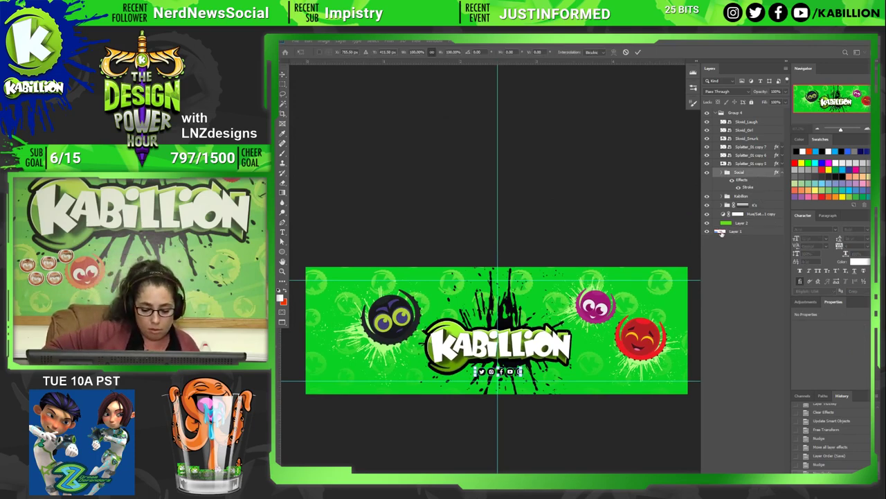
pyautogui.press('Left')
pyautogui.press('Left')
pyautogui.press('Left')
pyautogui.press('Left')
pyautogui.press('Left')
pyautogui.press('Left')
pyautogui.press('Left')
pyautogui.press('Left')
pyautogui.press('Left')
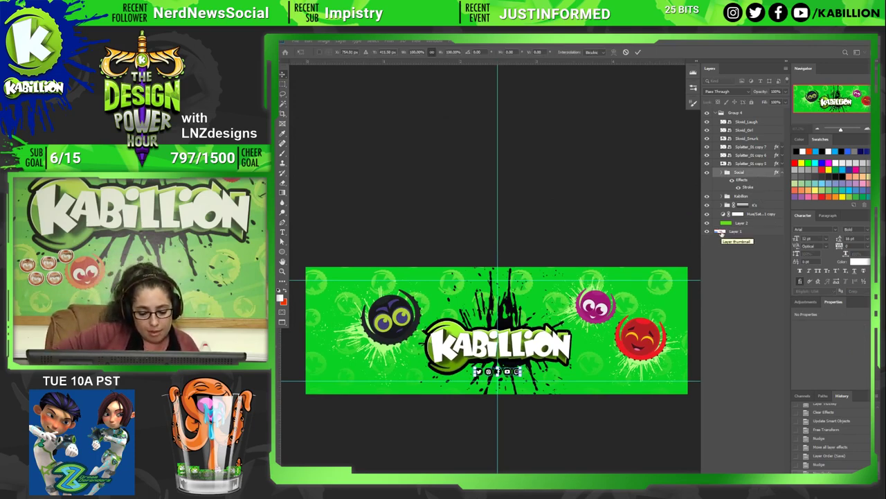
pyautogui.press('Return')
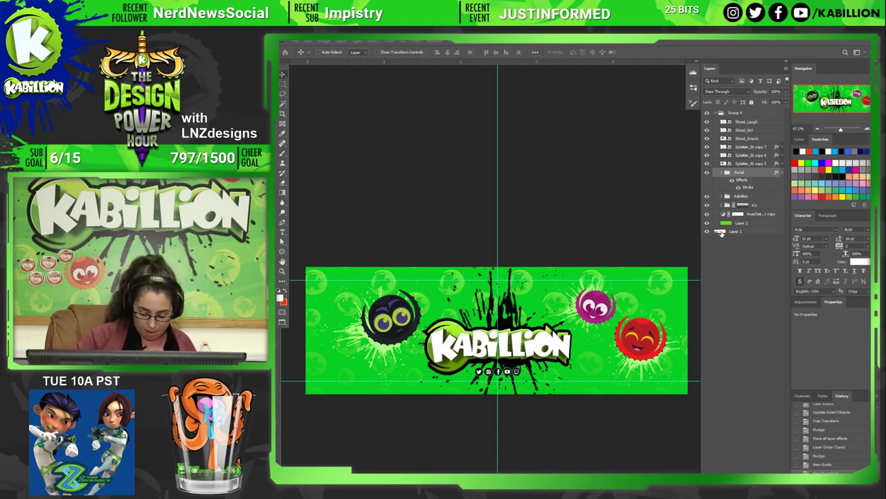
pyautogui.hotkey('ctrl', ';')
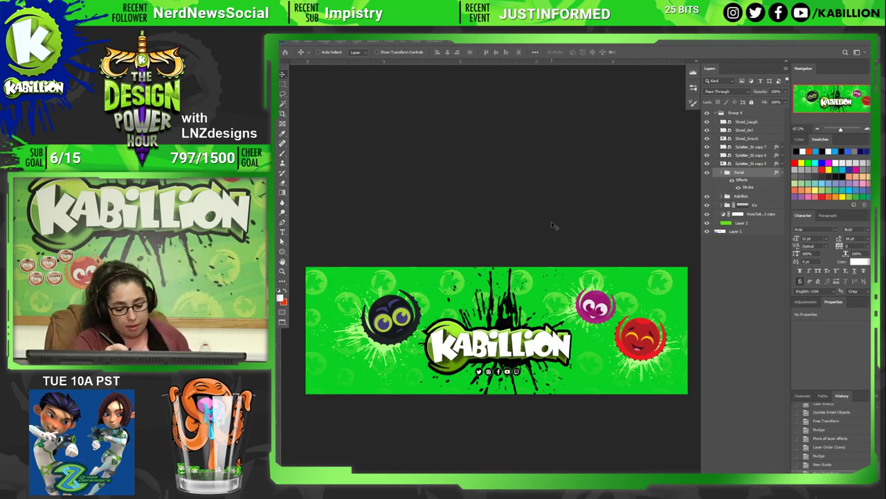
# Zoom in on the social icons under the logo, then zoom out to view the whole banner.
pyautogui.press('z')
pyautogui.click(511, 322)
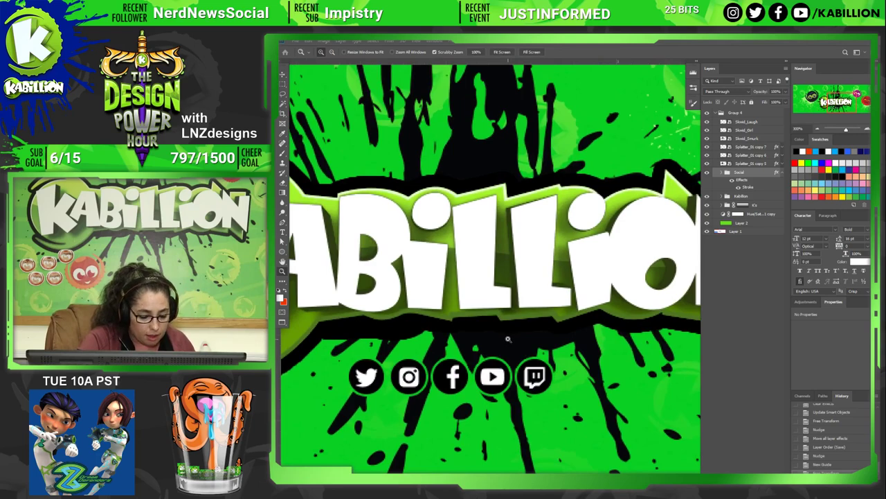
pyautogui.hotkey('ctrl', '0')
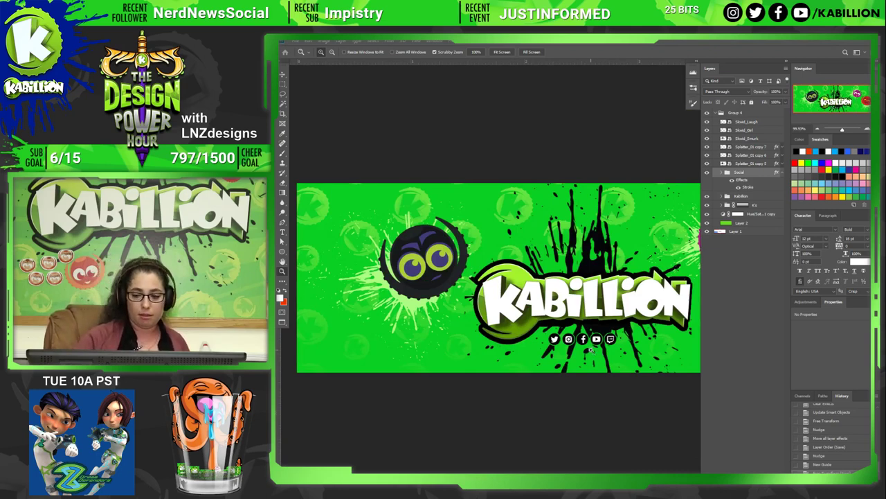
pyautogui.scroll(-2, 592, 350)
pyautogui.moveTo(592, 350); pyautogui.dragTo(526, 366)
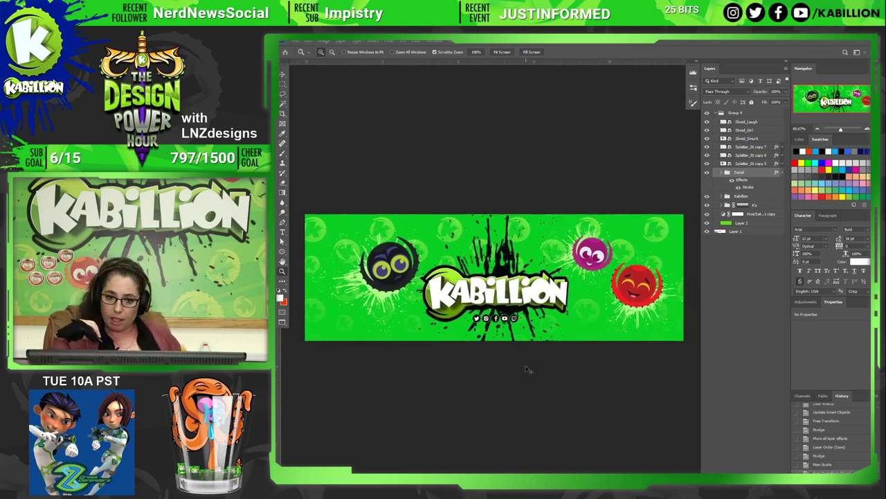
# Preview the Twitter cover full screen, then exit and dismiss the saving warning.
pyautogui.press('f')
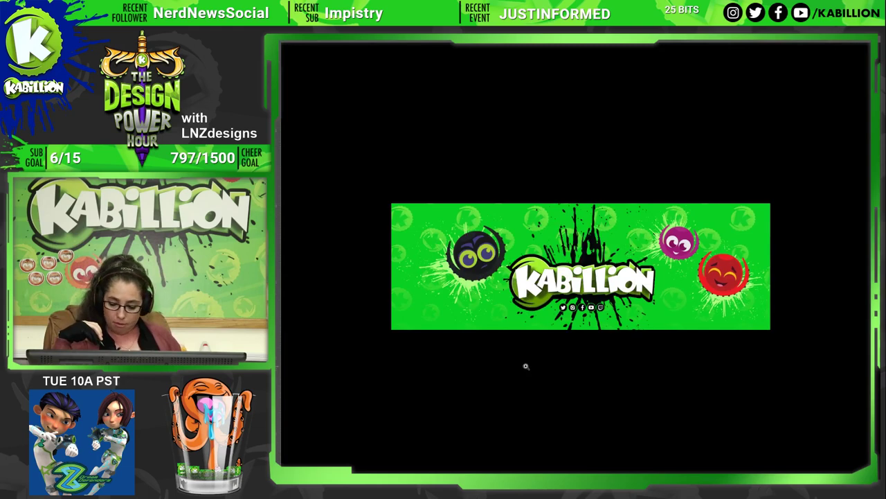
pyautogui.press('f')
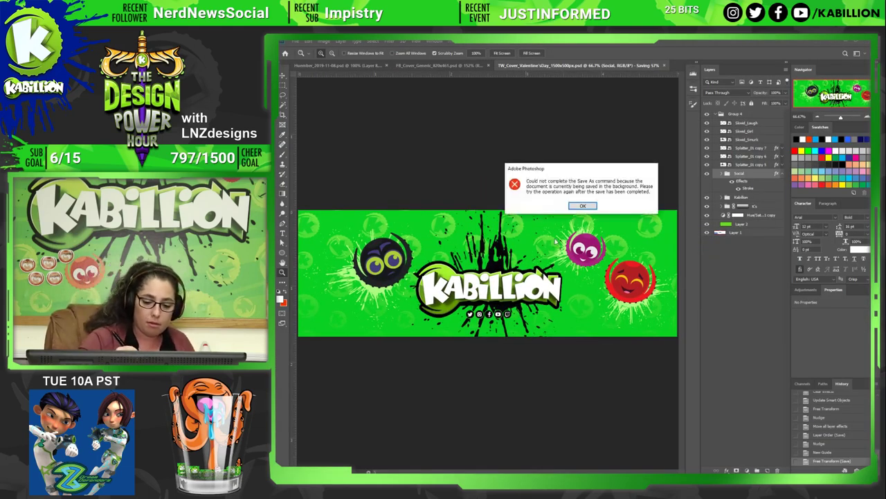
pyautogui.click(620, 206)
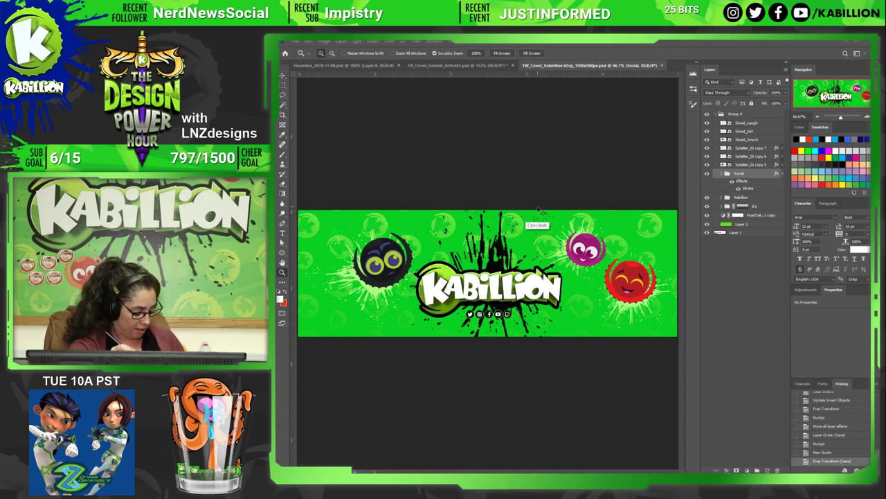
# Save TW_Cover_Valentine'sDay_1500x500px as a JPEG, accepting the default quality settings.
pyautogui.hotkey('ctrl', 'shift', 's')
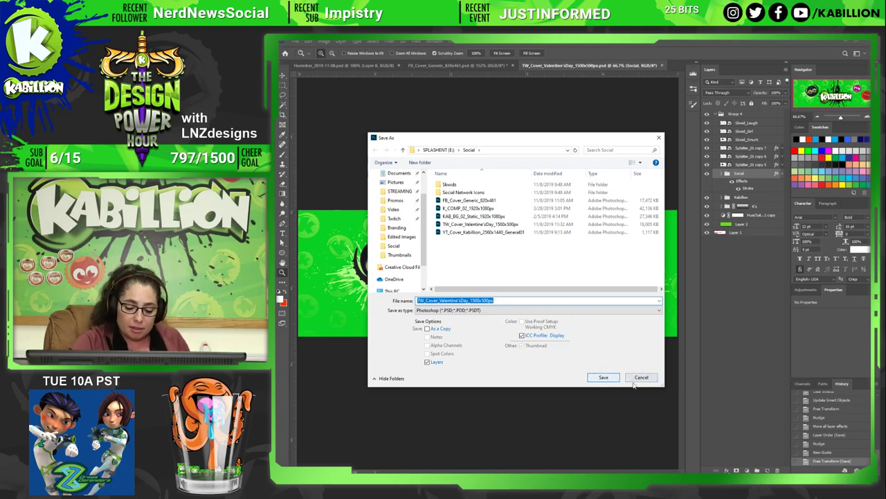
pyautogui.click(634, 378)
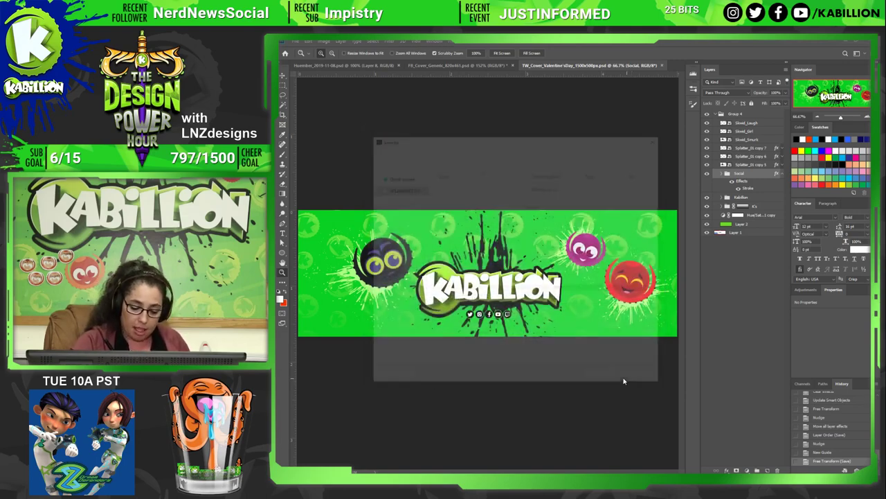
pyautogui.click(573, 313)
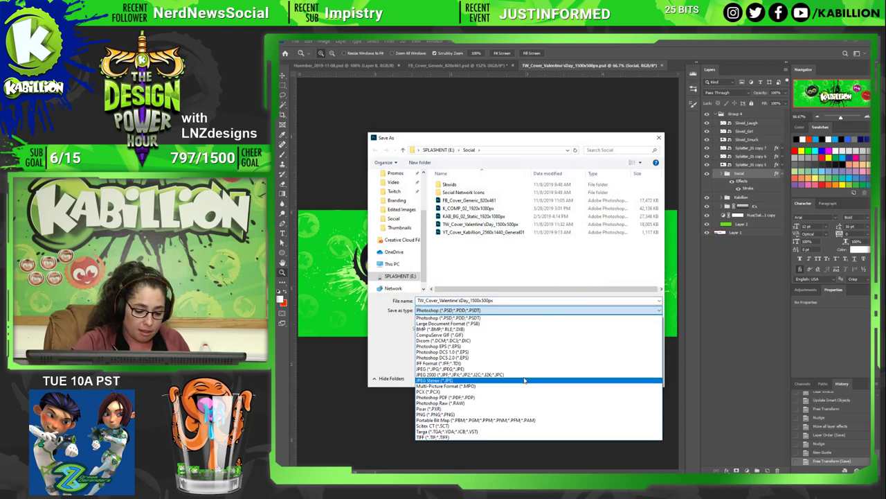
pyautogui.click(596, 367)
pyautogui.click(604, 377)
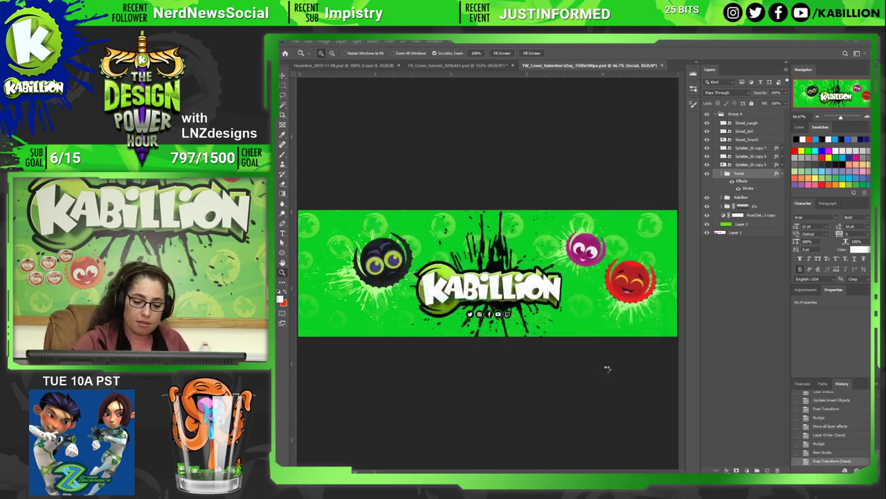
pyautogui.click(579, 239)
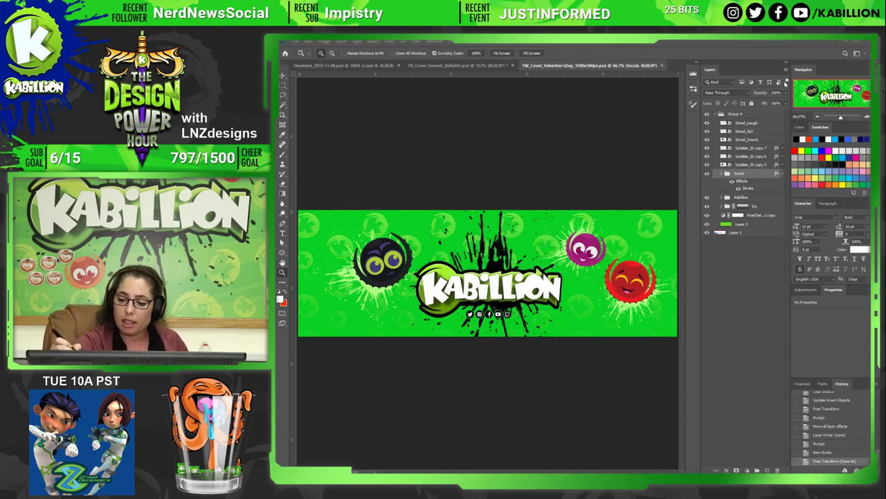
# Duplicate the Social icons group into the FB_Cover_Generic document.
pyautogui.click(786, 70)
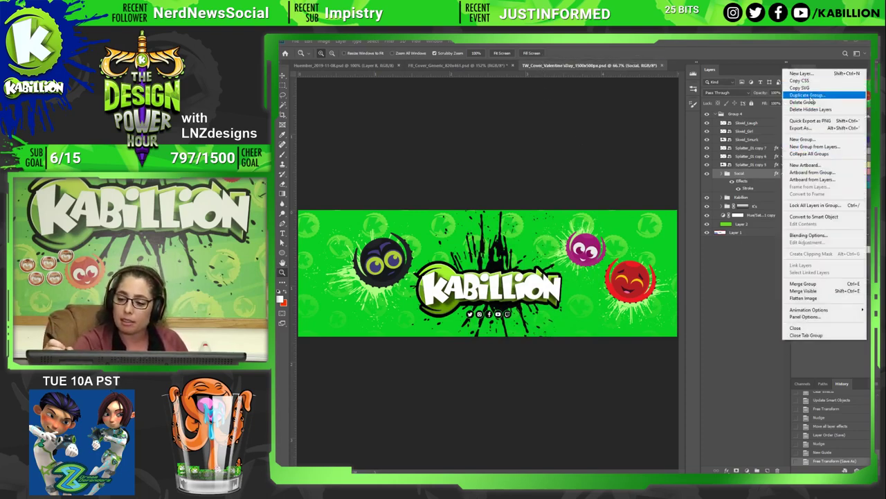
pyautogui.click(813, 97)
pyautogui.click(573, 190)
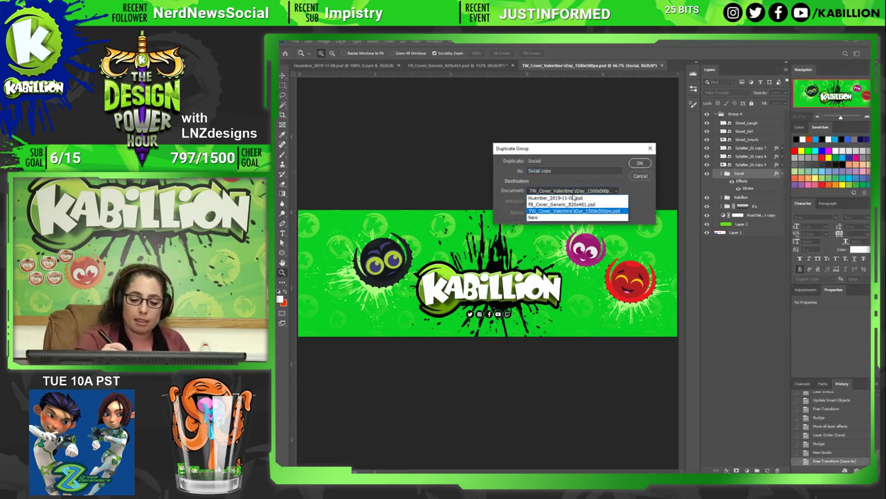
pyautogui.click(573, 205)
pyautogui.click(639, 164)
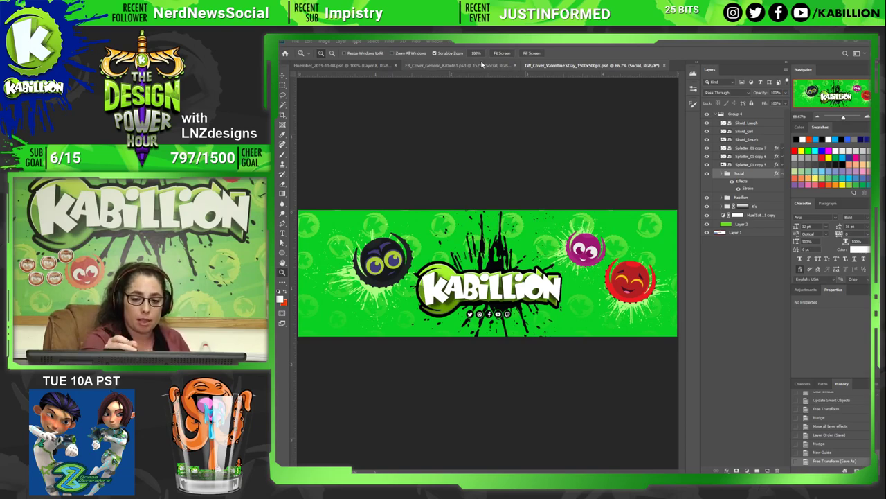
# On the Facebook cover, move the social icons centred below the KABILLION logo for resizing.
pyautogui.click(482, 65)
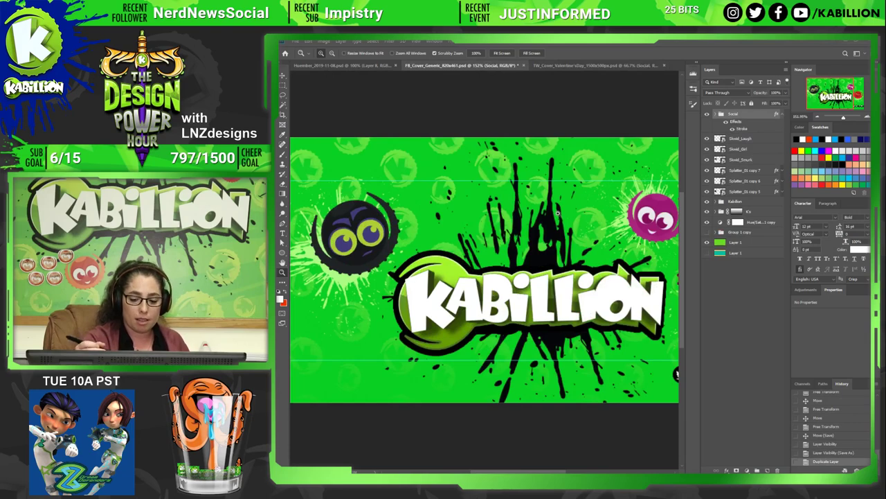
pyautogui.keyDown('alt'); pyautogui.click(560, 214); pyautogui.keyUp('alt')
pyautogui.press('v')
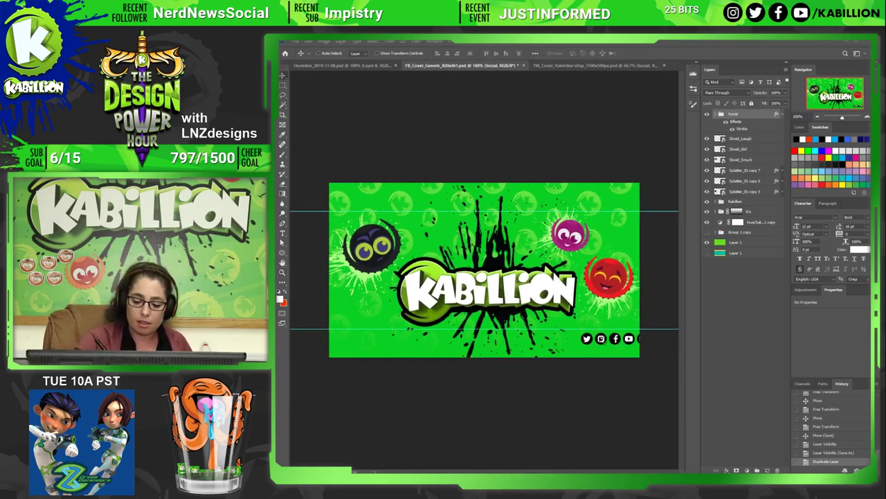
pyautogui.moveTo(619, 343); pyautogui.dragTo(502, 323)
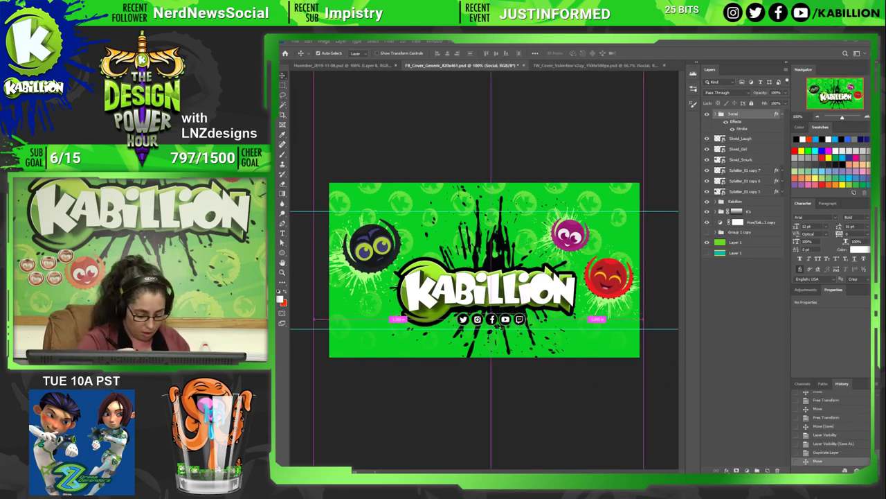
pyautogui.hotkey('ctrl', 't')
# Shrink the social icons row to about 72% and nudge it slightly down.
pyautogui.moveTo(527, 325); pyautogui.dragTo(517, 322)
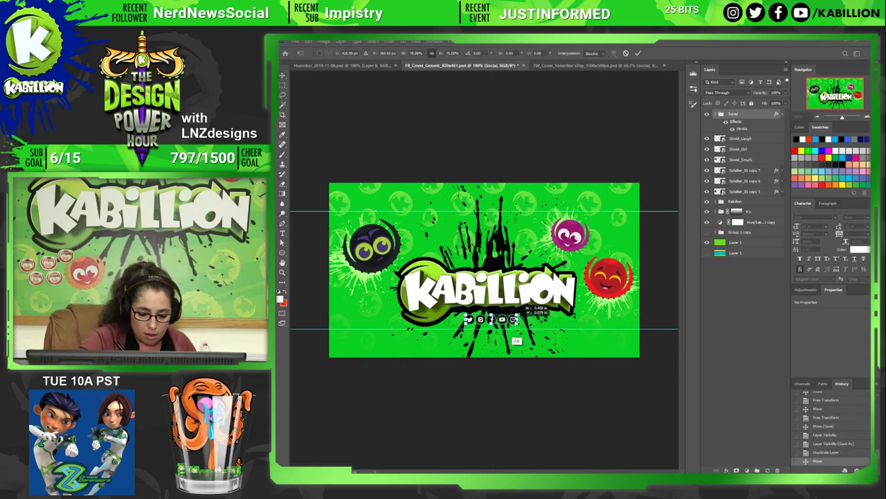
pyautogui.press('Return')
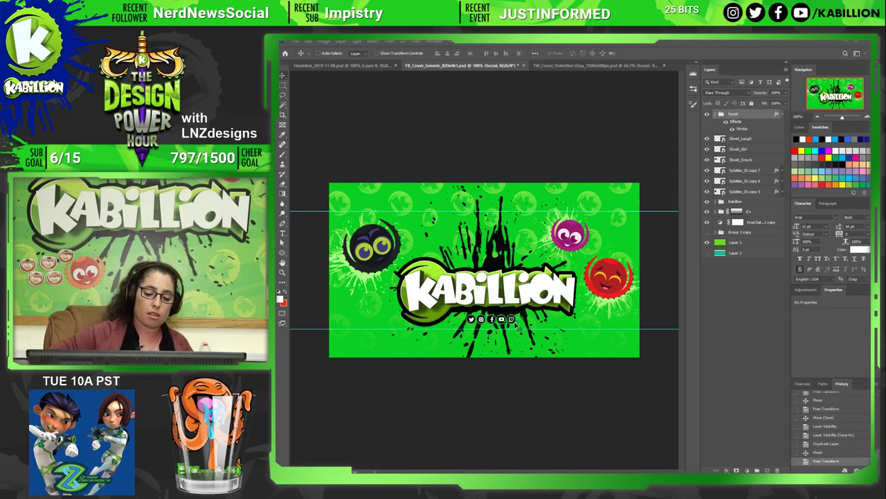
pyautogui.press('Down')
pyautogui.press('Down')
pyautogui.press('Down')
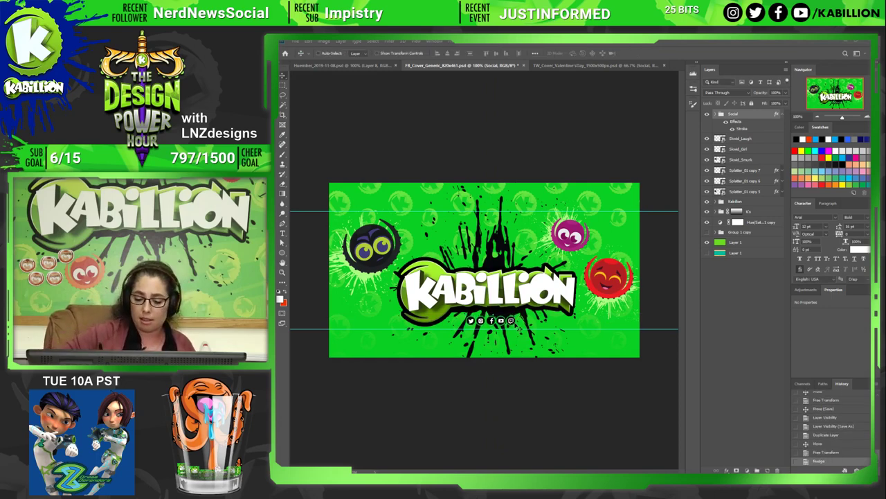
# Check the bounds of both Layer 1 layers with a transform, leaving them unchanged.
pyautogui.click(746, 243)
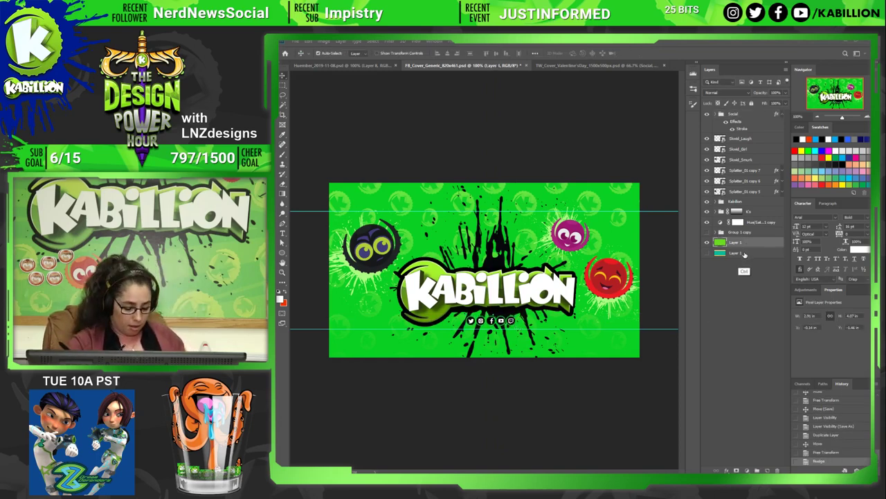
pyautogui.hotkey('ctrl', 't')
pyautogui.press('Escape')
pyautogui.click(735, 253)
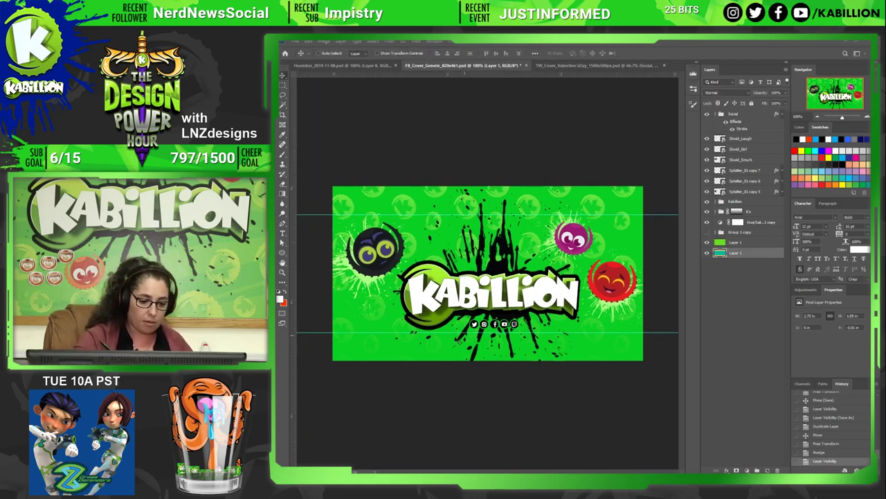
pyautogui.hotkey('ctrl', 't')
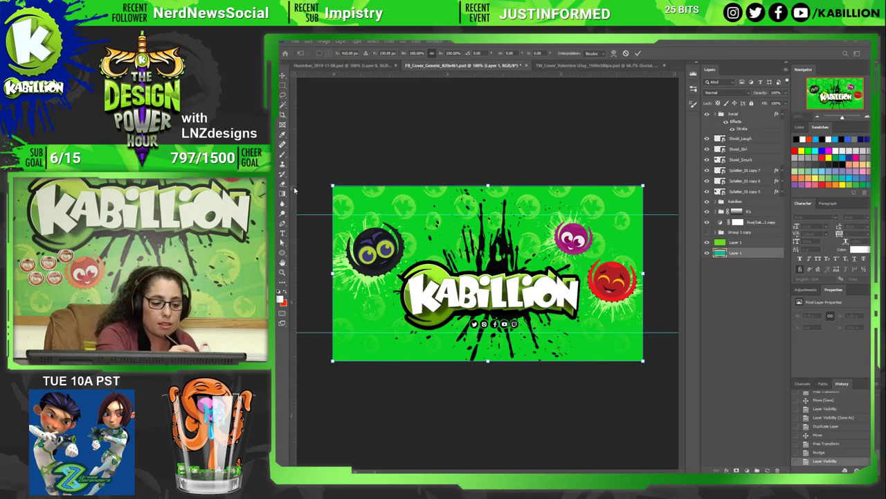
pyautogui.press('Return')
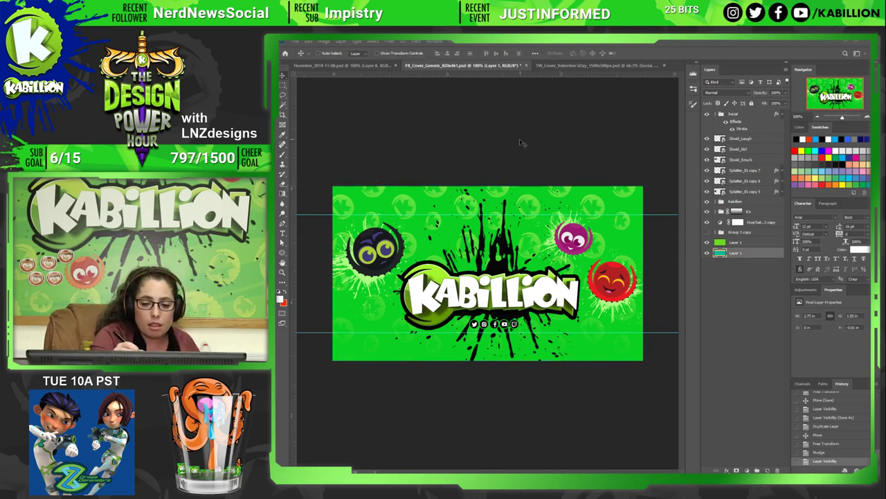
# Centre the social icons on a vertical guide at the cover's middle, hide guides, and save.
pyautogui.moveTo(293, 256)
pyautogui.mouseDown()
pyautogui.moveTo(547, 163)
pyautogui.moveTo(519, 161)
pyautogui.mouseUp()
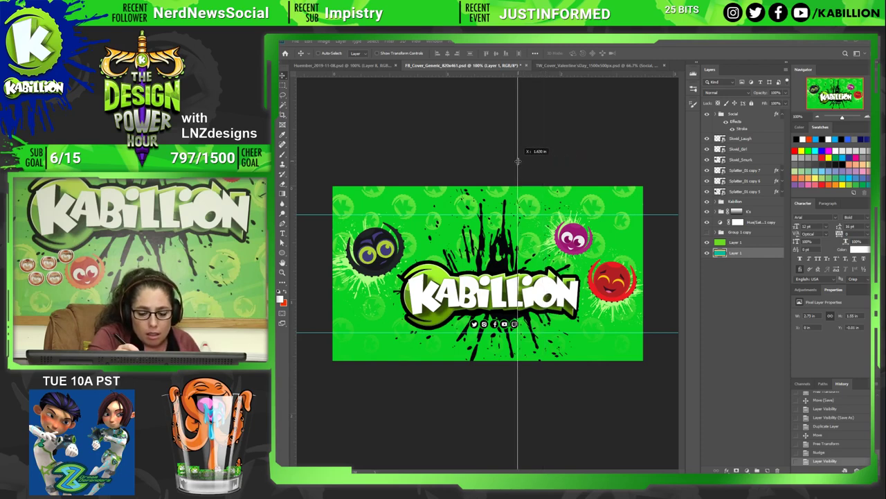
pyautogui.moveTo(519, 162); pyautogui.dragTo(490, 159)
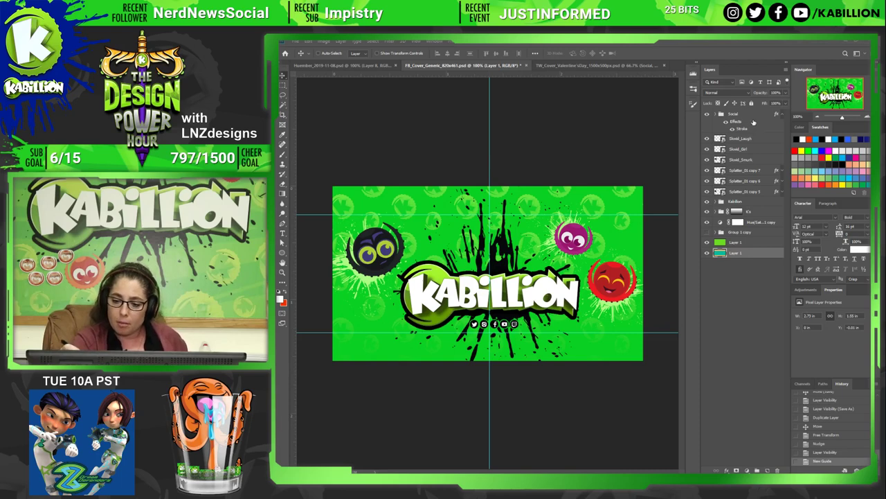
pyautogui.click(751, 114)
pyautogui.hotkey('ctrl', 't')
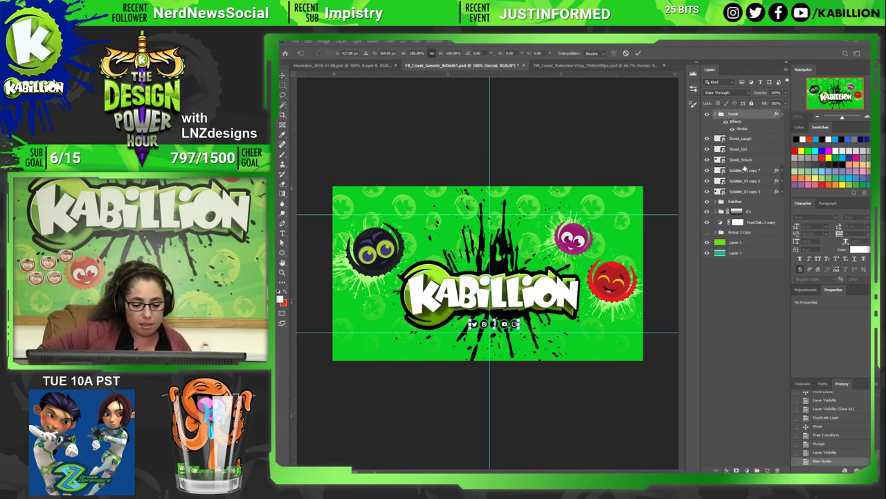
pyautogui.press('Left')
pyautogui.press('Left')
pyautogui.press('Left')
pyautogui.press('Left')
pyautogui.press('Left')
pyautogui.press('Left')
pyautogui.press('Left')
pyautogui.press('Left')
pyautogui.press('Left')
pyautogui.press('Left')
pyautogui.press('Left')
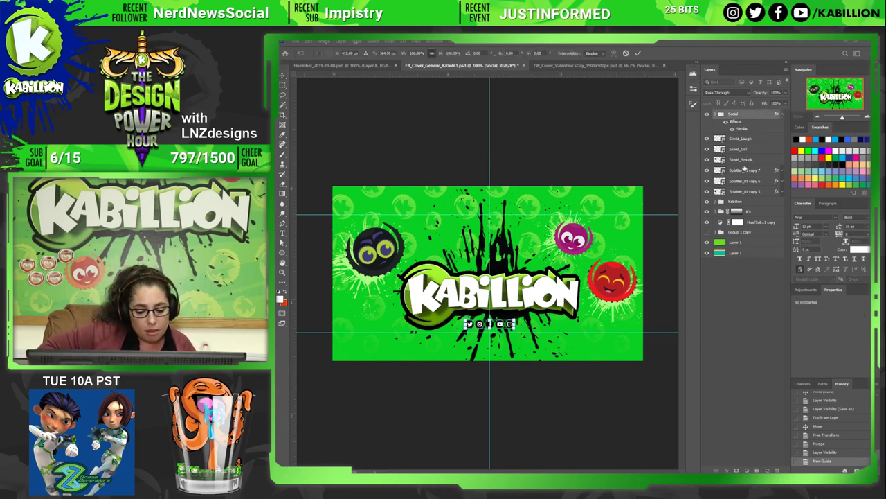
pyautogui.press('Return')
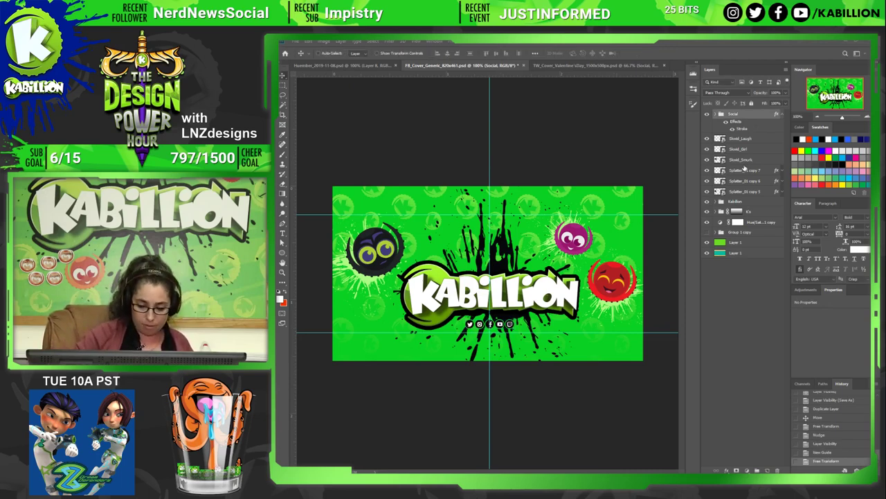
pyautogui.hotkey('ctrl', ';')
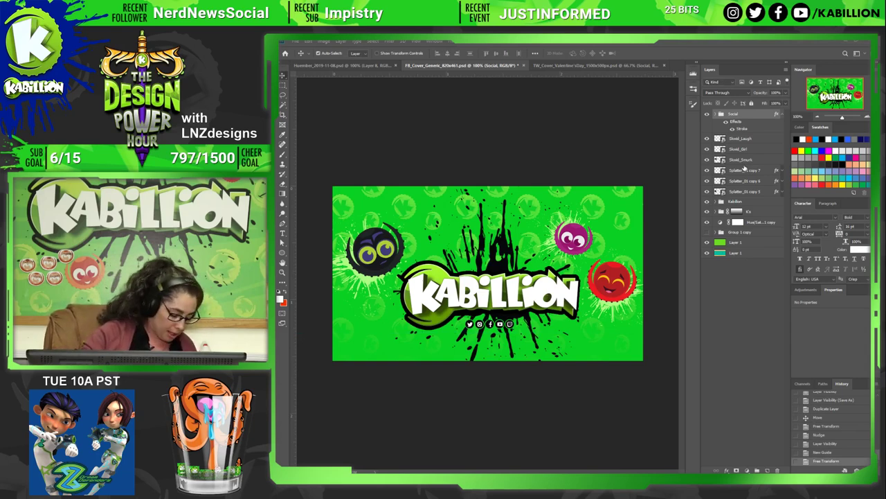
pyautogui.hotkey('ctrl', 's')
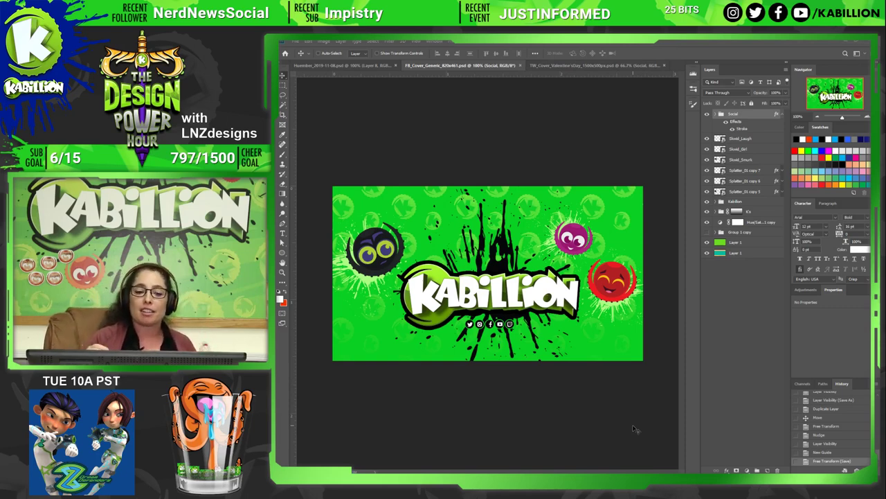
# Switch to the Huevember_2019-11-08 orange octopus drawing.
pyautogui.click(365, 66)
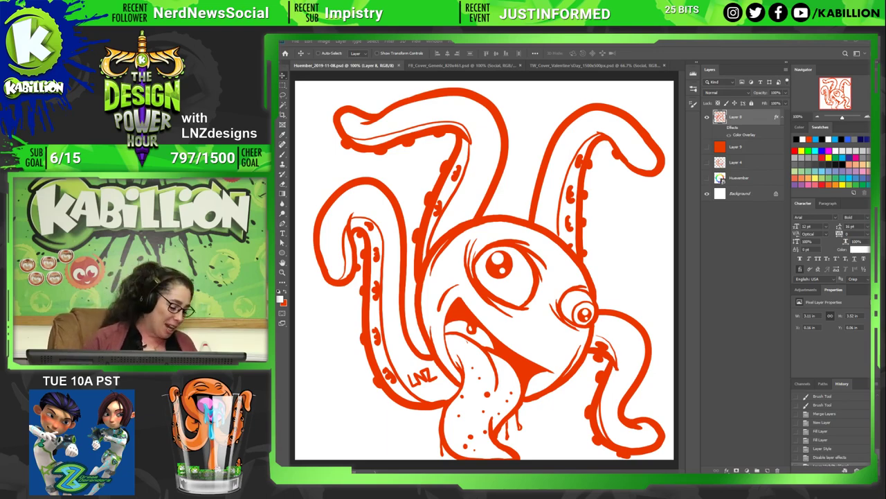
# Switch back to the FB_Cover_Generic_820x461 Facebook cover banner.
pyautogui.click(457, 65)
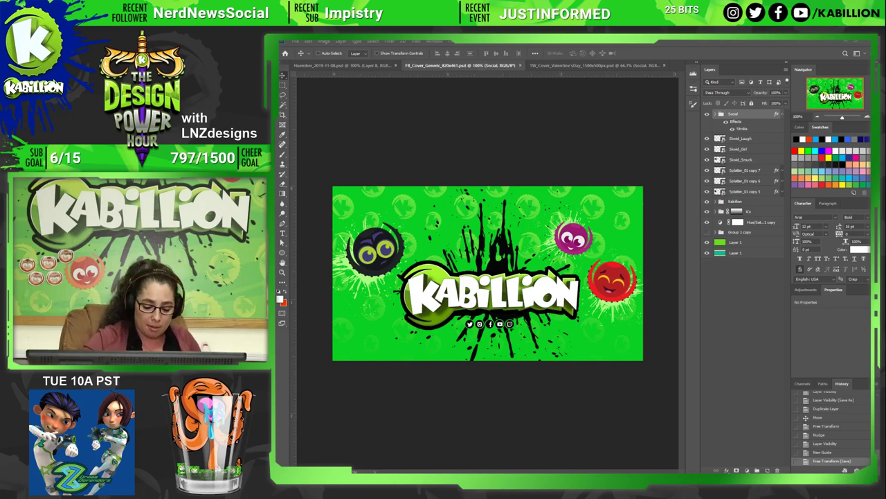
# Browse up from the social icons folder to the SPLASHENT Social folder, then return to Photoshop.
pyautogui.click(493, 447)
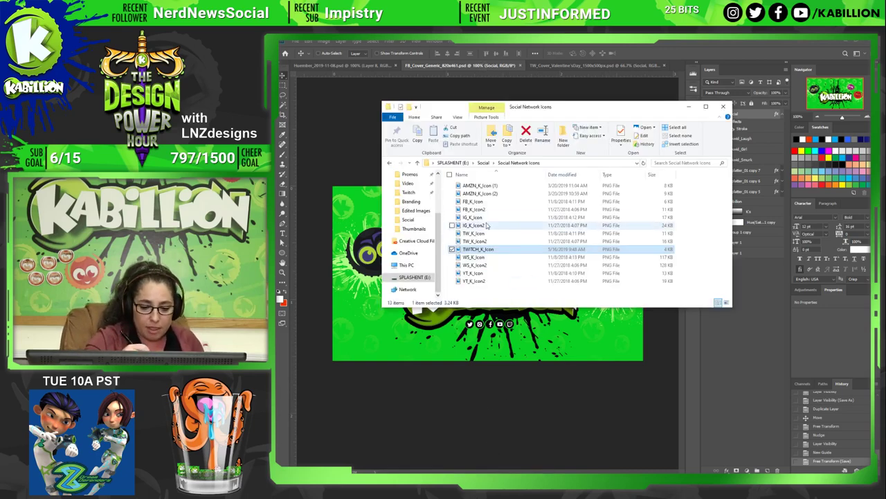
pyautogui.click(483, 162)
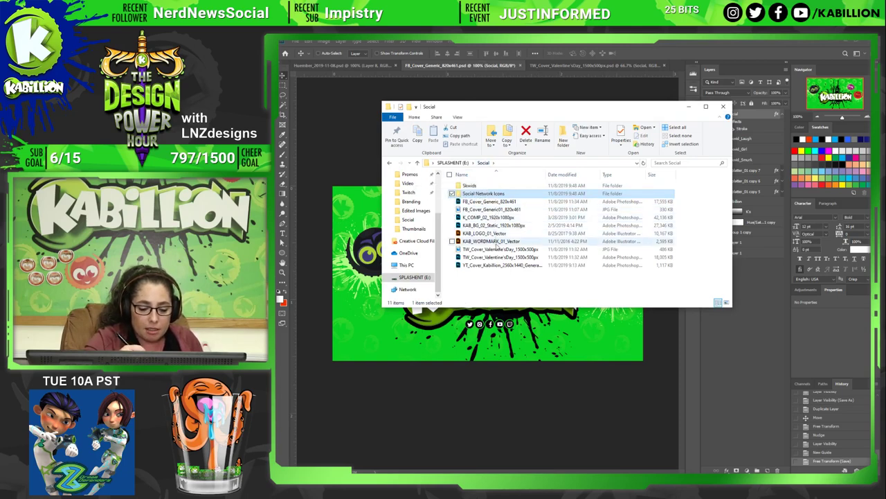
pyautogui.click(514, 342)
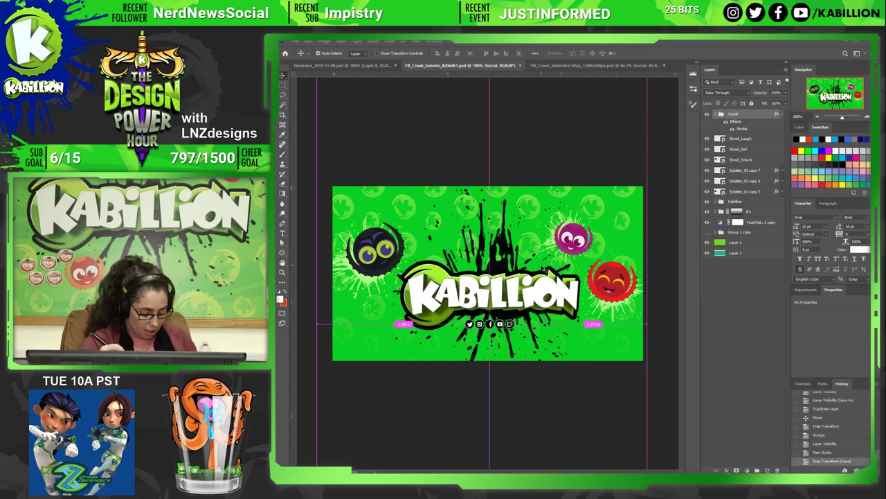
pyautogui.press('ctrl')
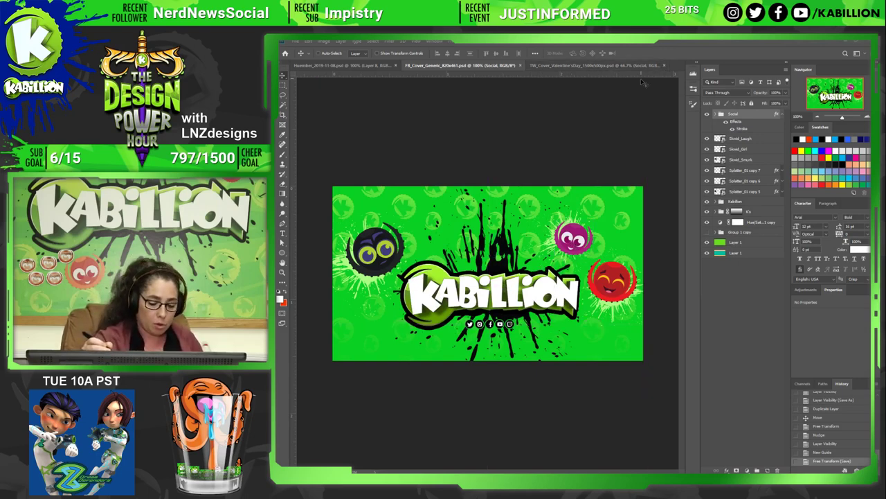
# Save FB_Cover_Generic_820x461 as a Quality 8 High JPEG and bring up the Social folder.
pyautogui.hotkey('ctrl', 'shift', 's')
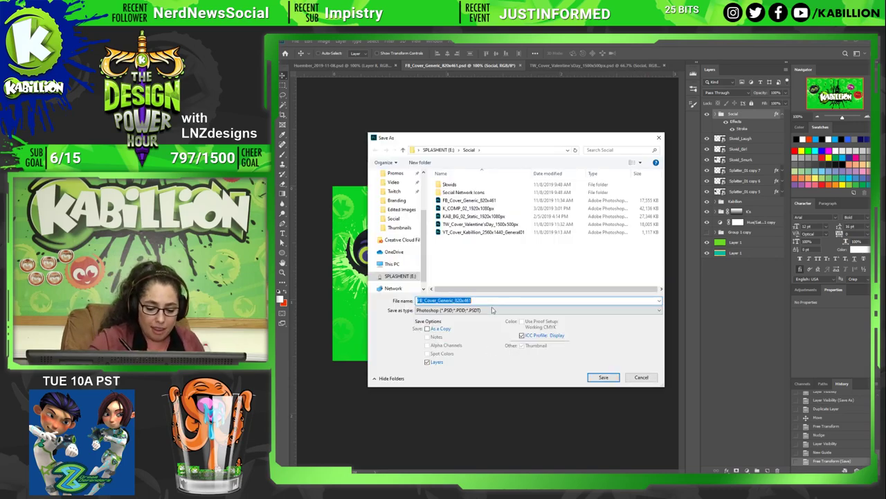
pyautogui.click(492, 310)
pyautogui.click(463, 380)
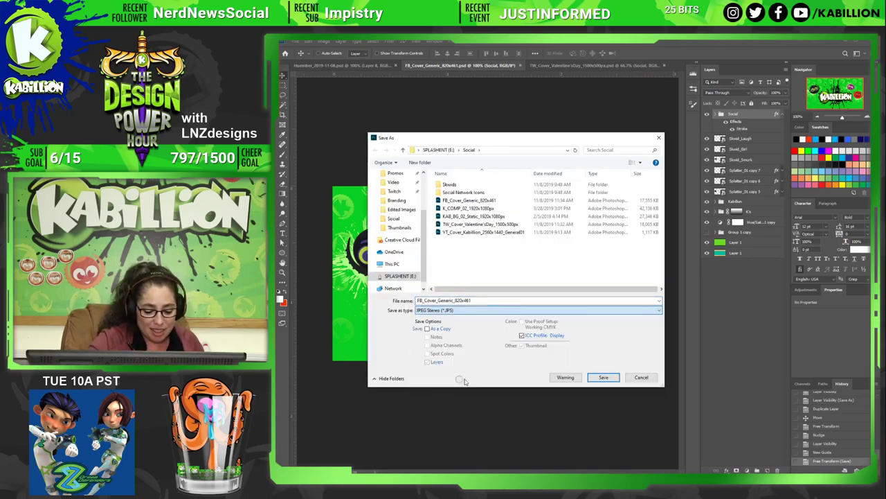
pyautogui.click(603, 378)
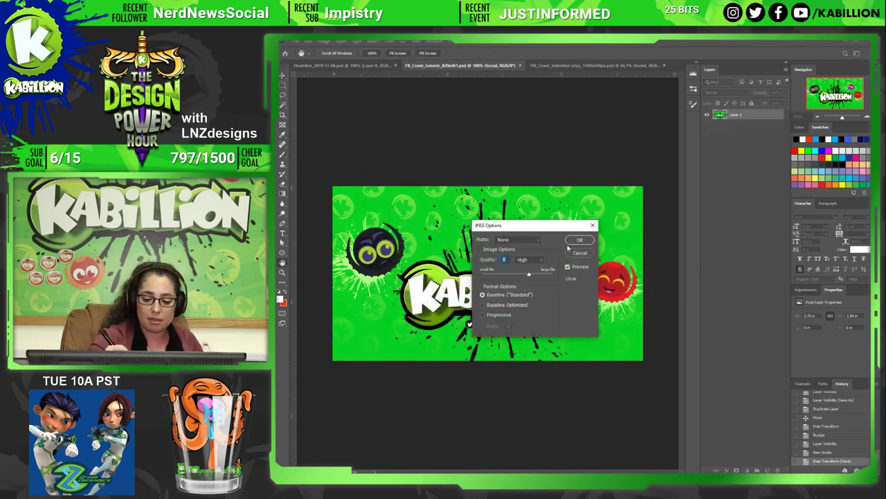
pyautogui.click(580, 239)
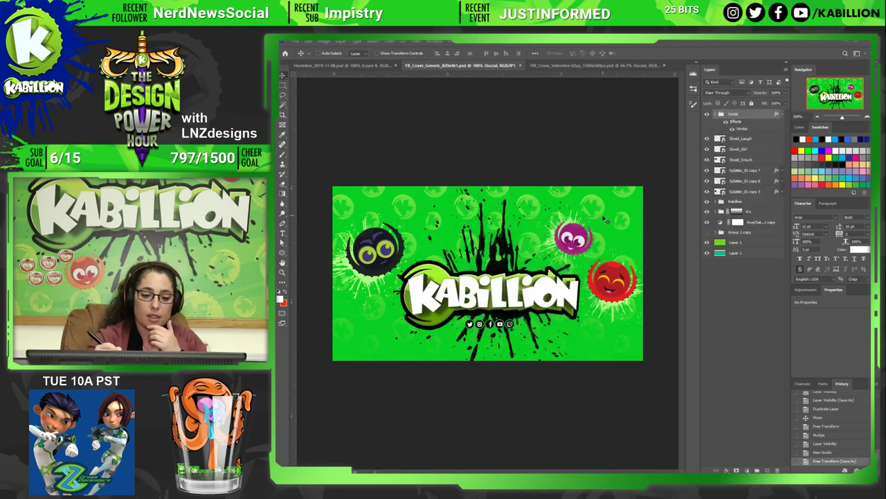
pyautogui.click(491, 443)
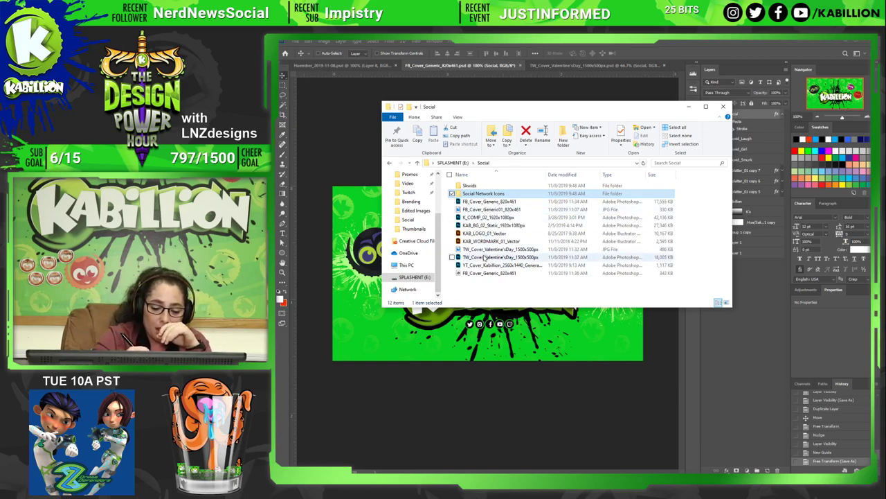
# Check the new Facebook JPEG, then open YT_Cover_Kabillion_2560x1440_General01 from the Social folder.
pyautogui.click(501, 339)
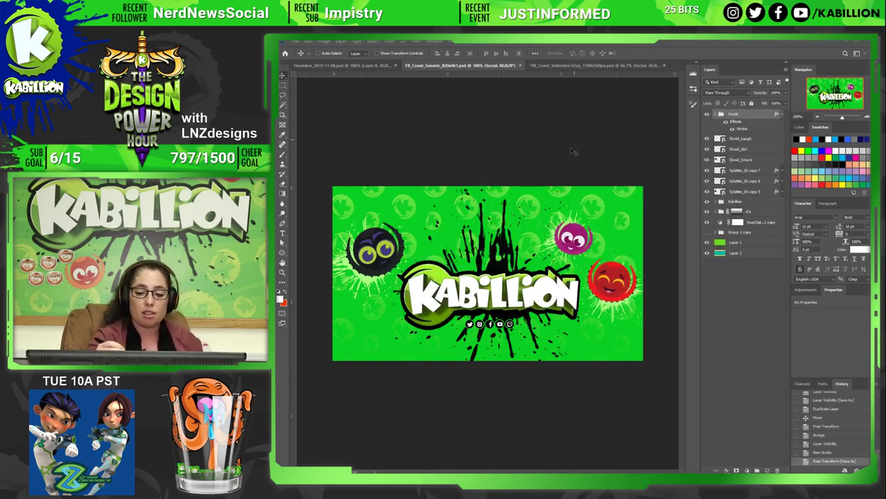
pyautogui.click(501, 419)
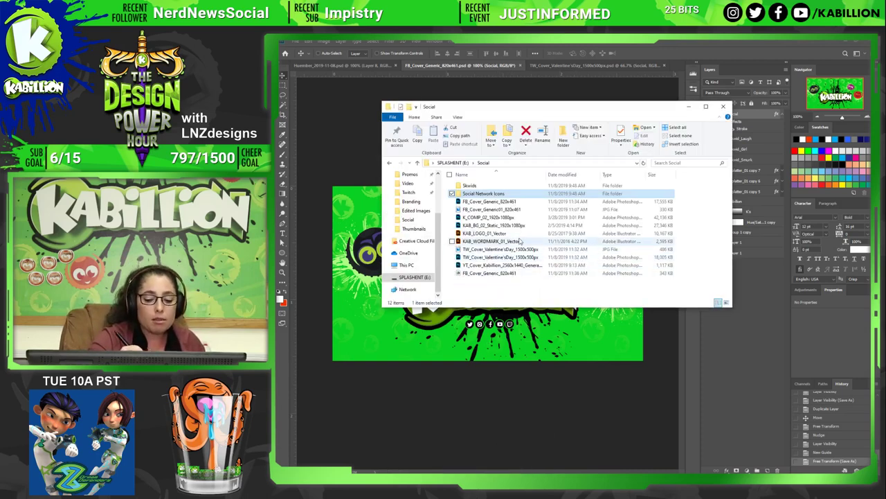
pyautogui.click(506, 273)
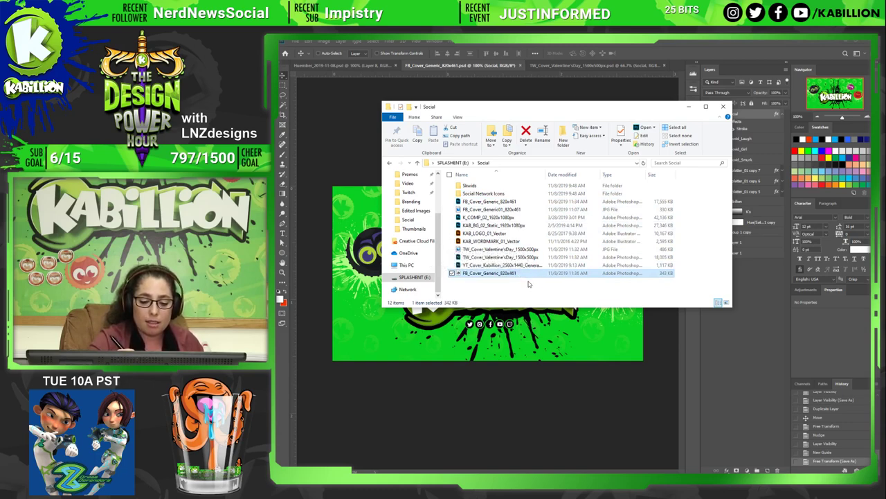
pyautogui.click(502, 267)
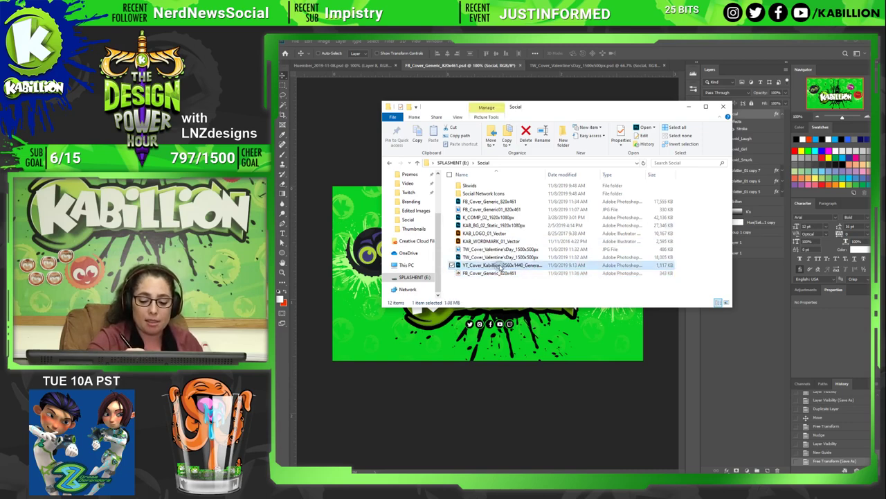
pyautogui.doubleClick(500, 267)
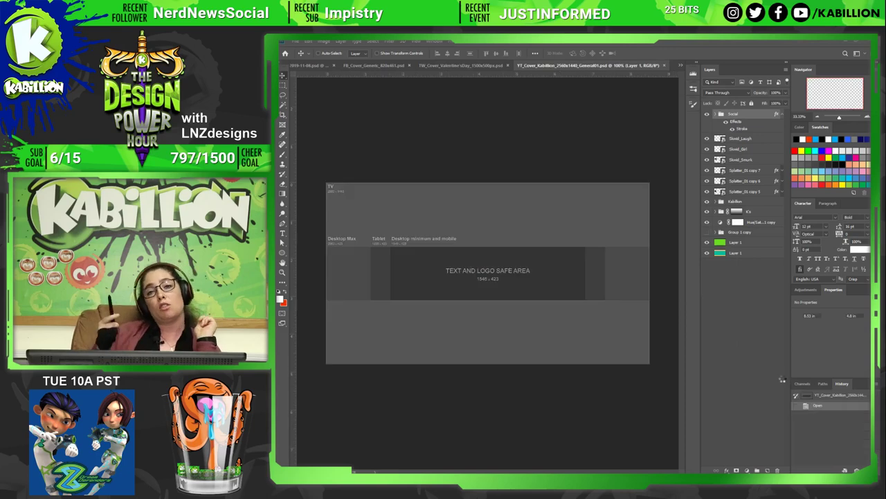
# Duplicate the Facebook cover layers Sloid_Laugh through Layer 1 into the YT_Cover_Kabillion document.
pyautogui.click(482, 66)
pyautogui.click(409, 65)
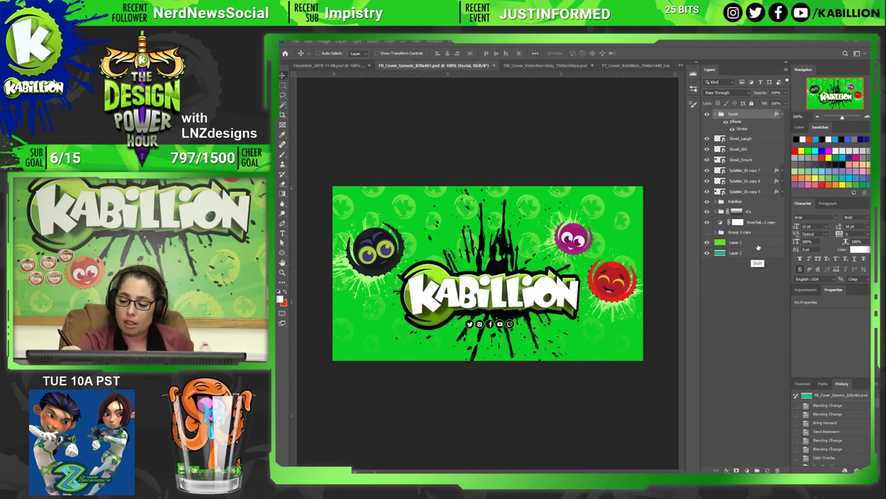
pyautogui.keyDown('shift'); pyautogui.click(759, 244); pyautogui.keyUp('shift')
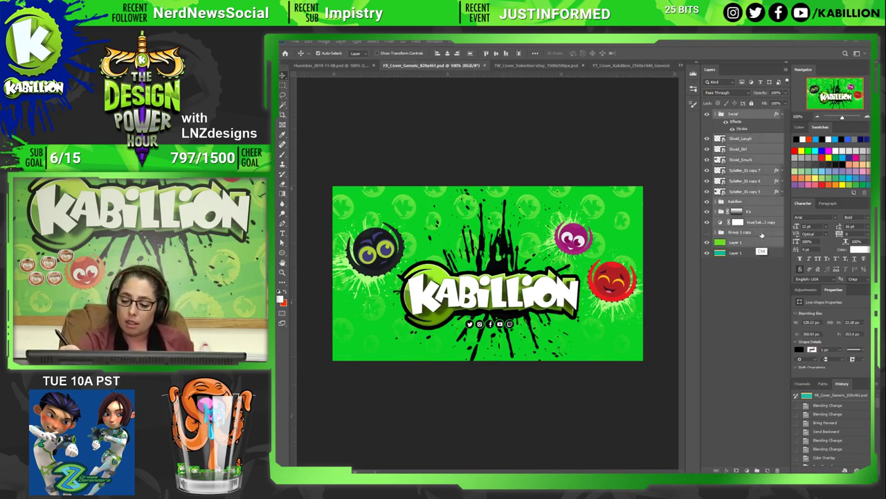
pyautogui.click(786, 71)
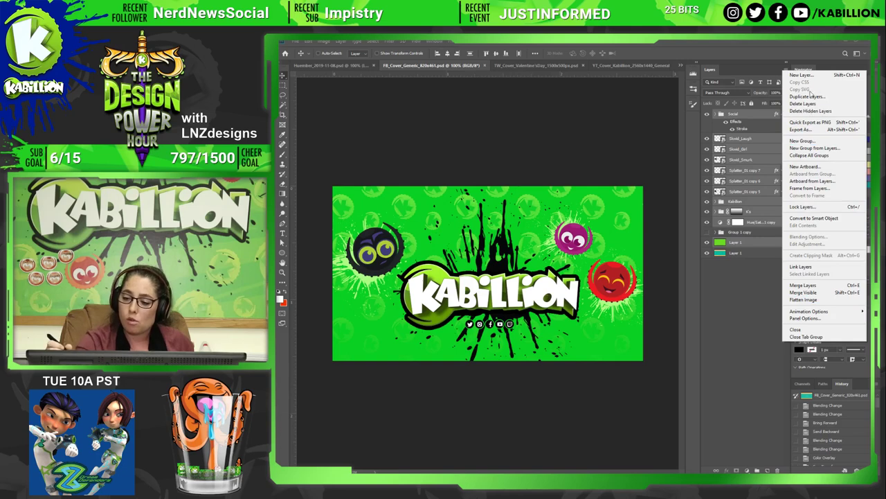
pyautogui.click(808, 96)
pyautogui.click(585, 190)
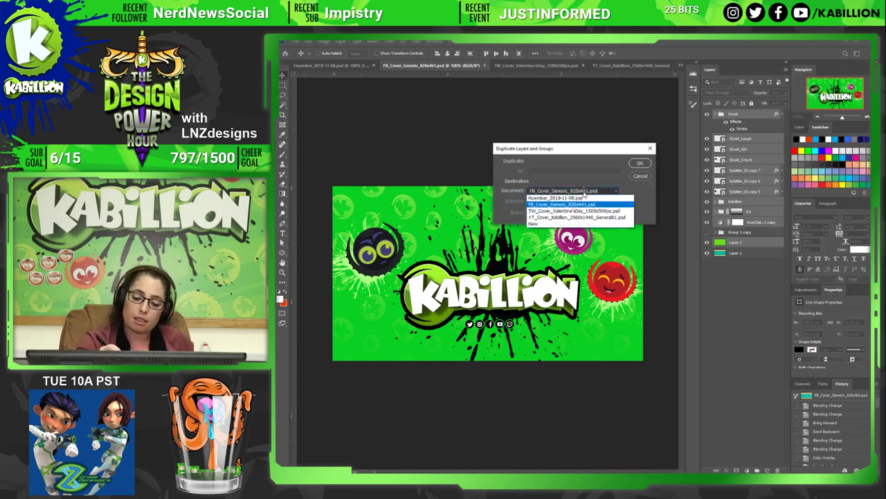
pyautogui.click(575, 217)
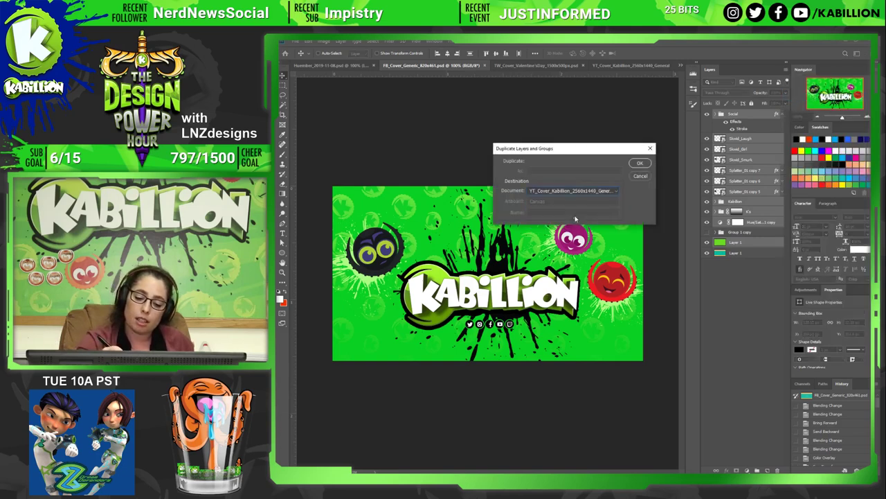
pyautogui.click(643, 163)
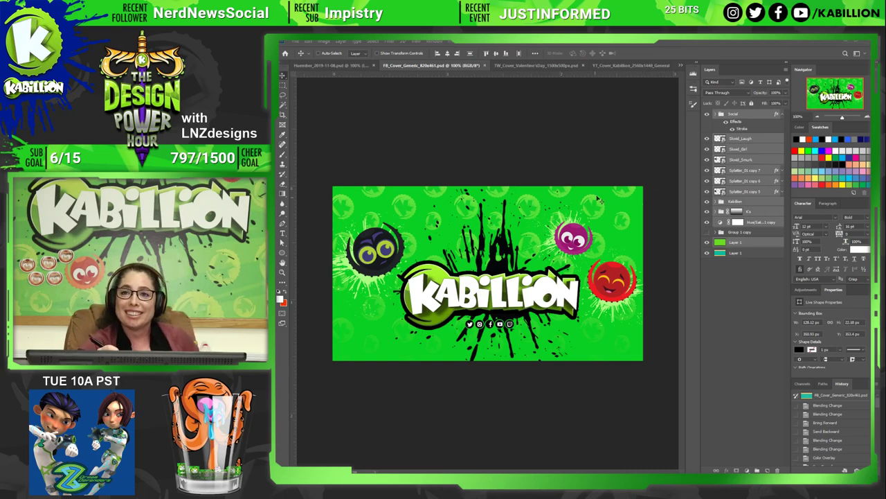
# In the YT_Cover banner, scale the copied KABILLION artwork up about 197% to fill the height.
pyautogui.click(642, 66)
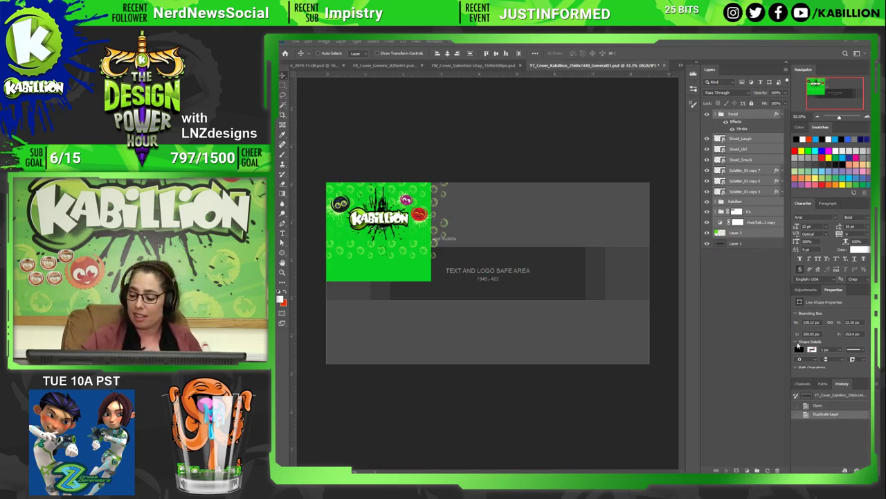
pyautogui.hotkey('ctrl', 't')
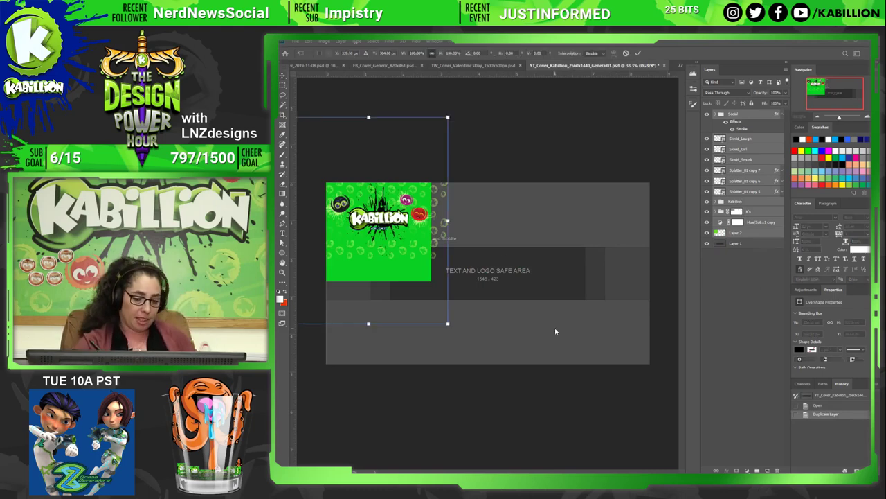
pyautogui.moveTo(450, 326); pyautogui.dragTo(604, 470)
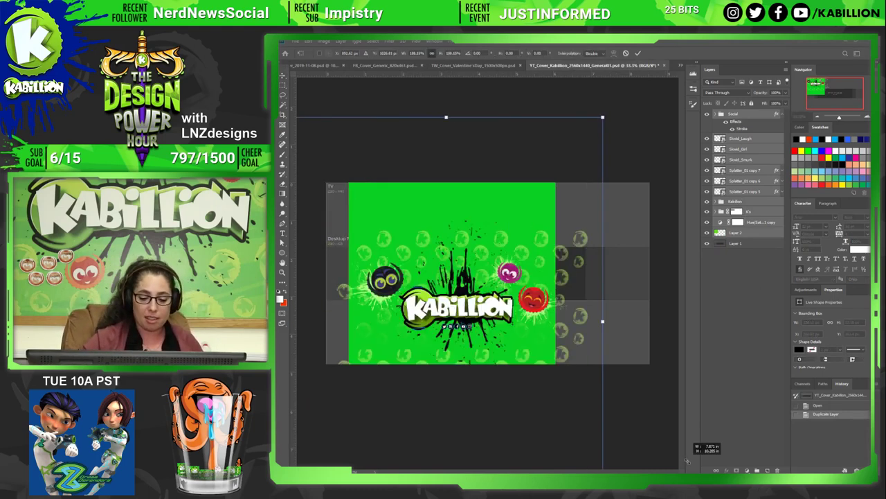
pyautogui.press('Return')
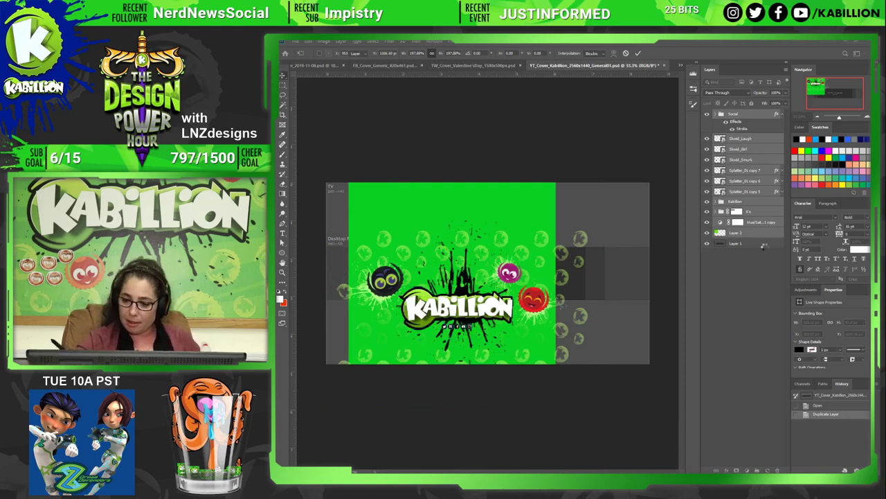
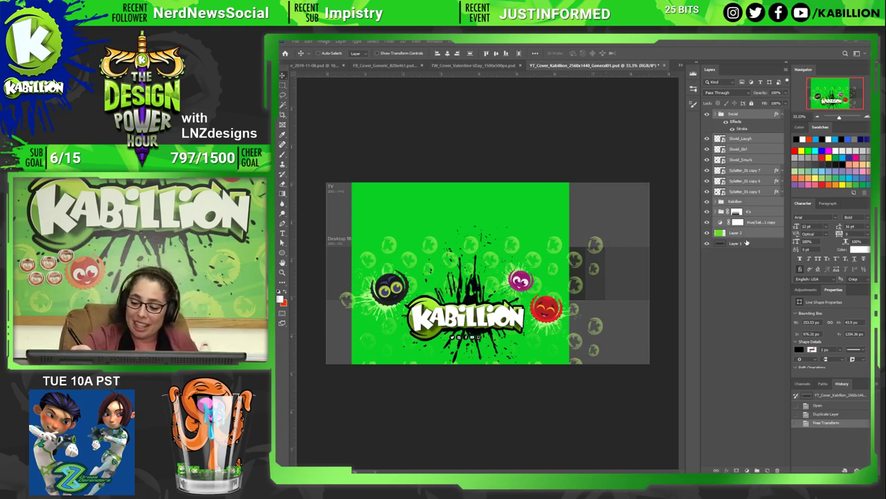
# Move the grey template layer to the top and add horizontal guides at the safe area's top and bottom.
pyautogui.click(745, 112)
pyautogui.moveTo(745, 112); pyautogui.dragTo(743, 111)
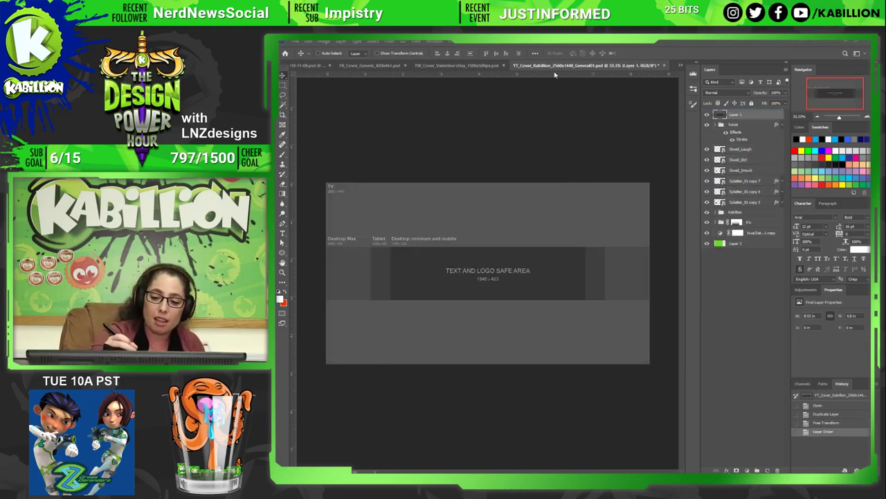
pyautogui.moveTo(554, 74); pyautogui.dragTo(578, 246)
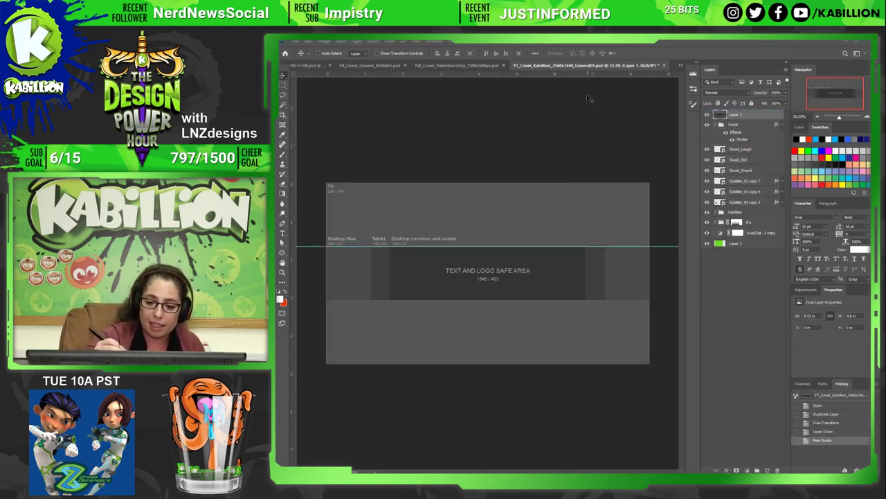
pyautogui.moveTo(588, 76); pyautogui.dragTo(584, 300)
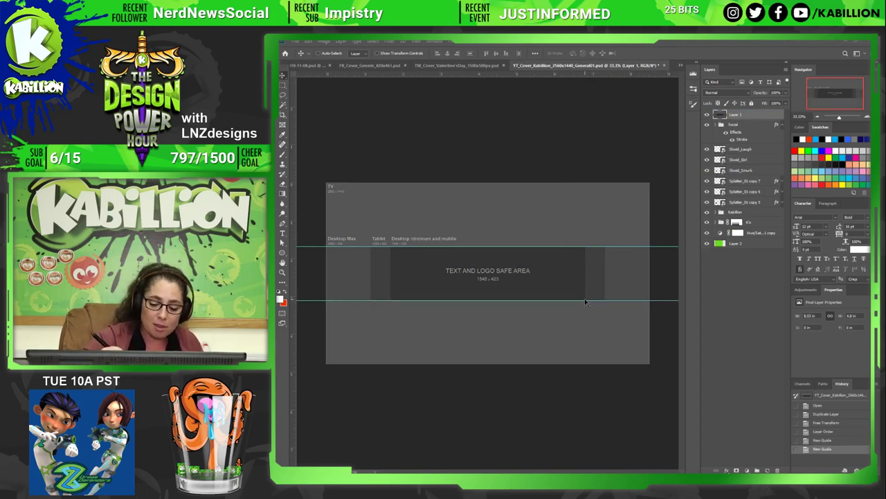
# Add vertical guides at the tablet and safe-area left and right edges.
pyautogui.moveTo(294, 256); pyautogui.dragTo(605, 248)
pyautogui.moveTo(295, 251); pyautogui.dragTo(585, 239)
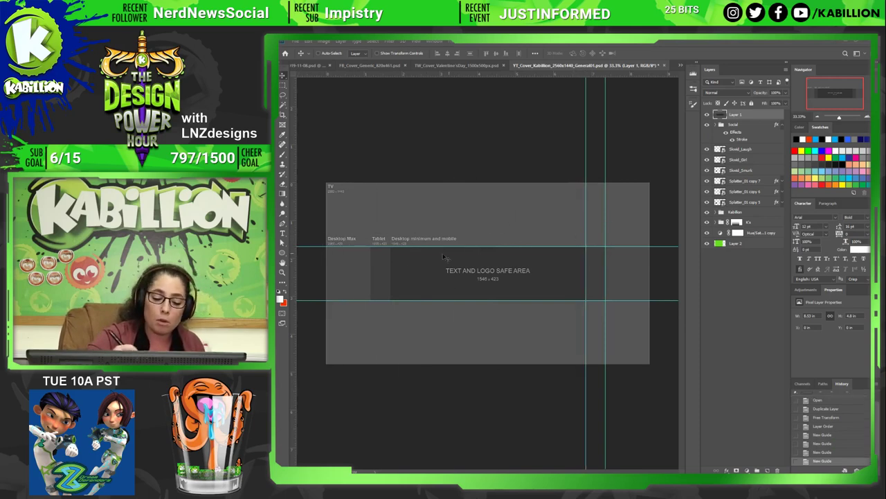
pyautogui.moveTo(297, 255); pyautogui.dragTo(390, 258)
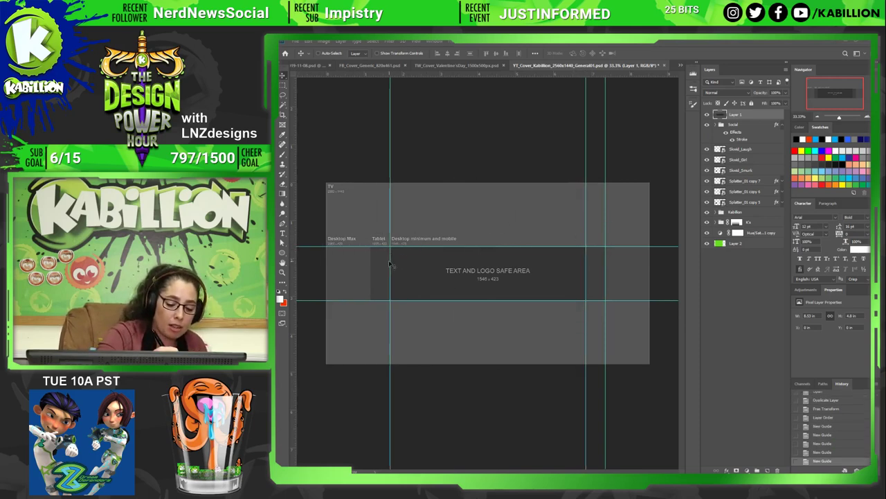
pyautogui.moveTo(294, 257); pyautogui.dragTo(370, 251)
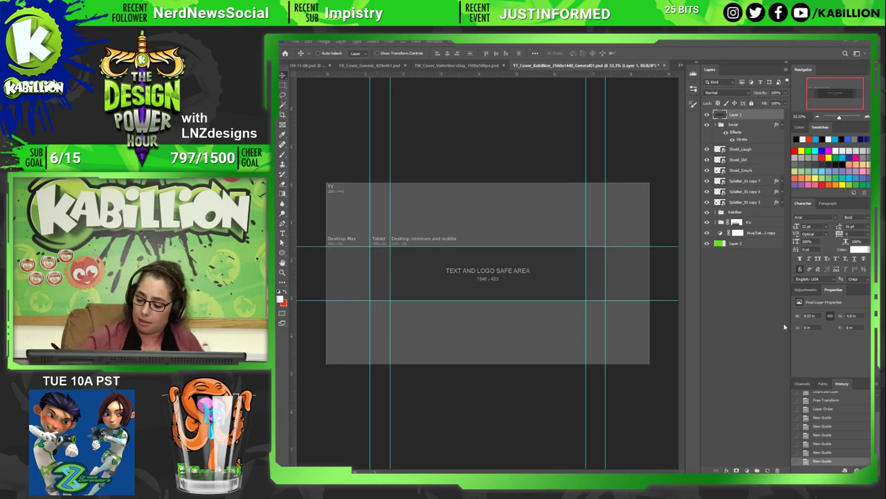
# Hide the template and stretch the green background layer to both banner side edges.
pyautogui.click(707, 114)
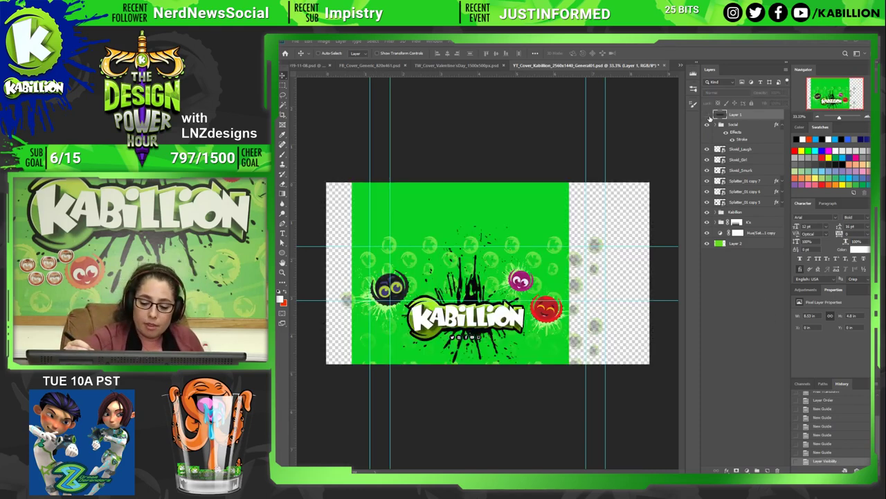
pyautogui.click(707, 115)
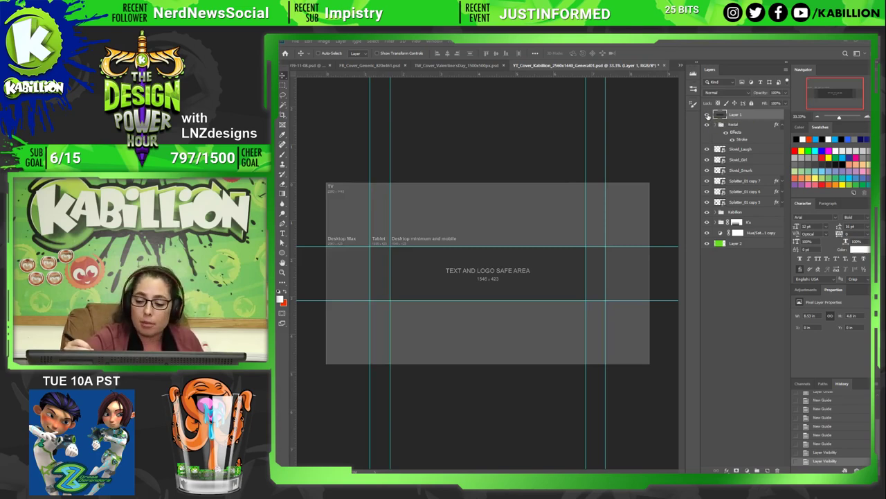
pyautogui.click(707, 115)
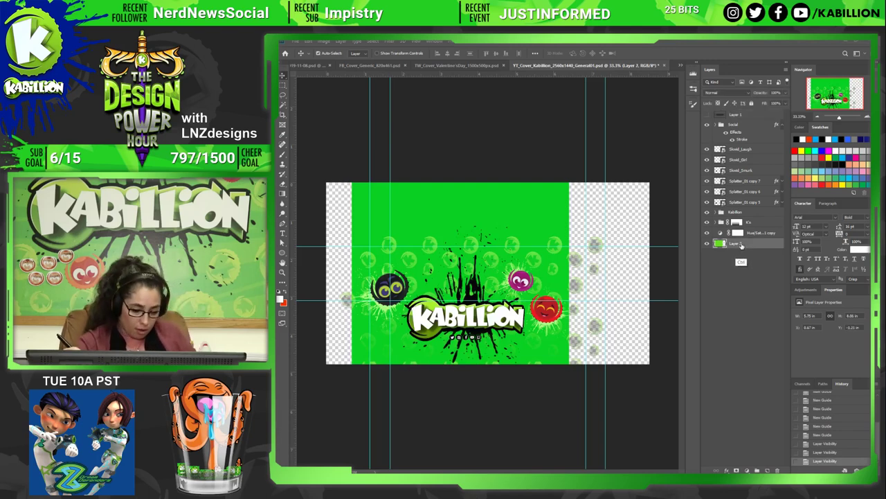
pyautogui.hotkey('ctrl', 't')
pyautogui.moveTo(568, 288); pyautogui.dragTo(656, 291)
pyautogui.moveTo(346, 298); pyautogui.dragTo(315, 285)
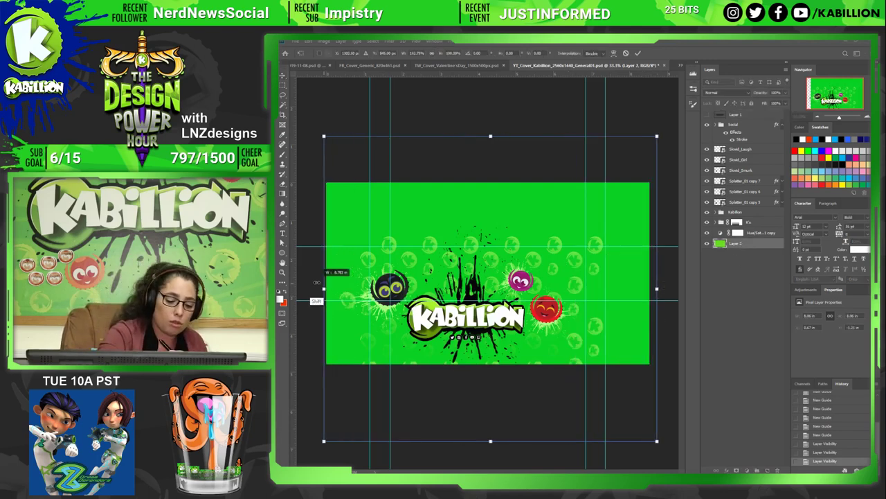
pyautogui.press('Return')
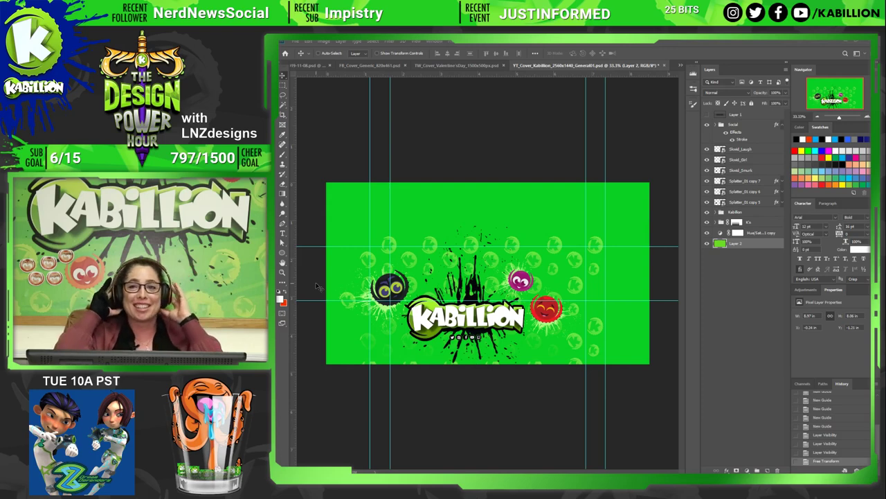
# Unlink the K pattern from its mask and stretch it to both side edges and past the bottom.
pyautogui.click(732, 223)
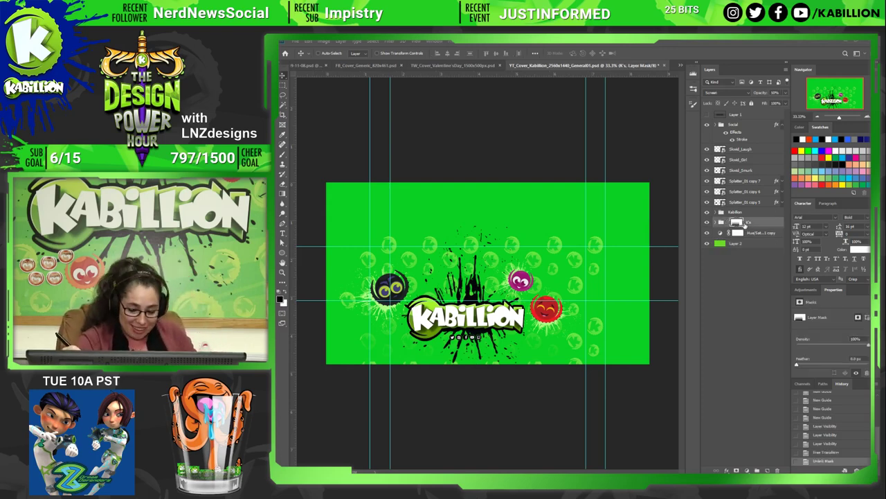
pyautogui.press('t')
pyautogui.press('t')
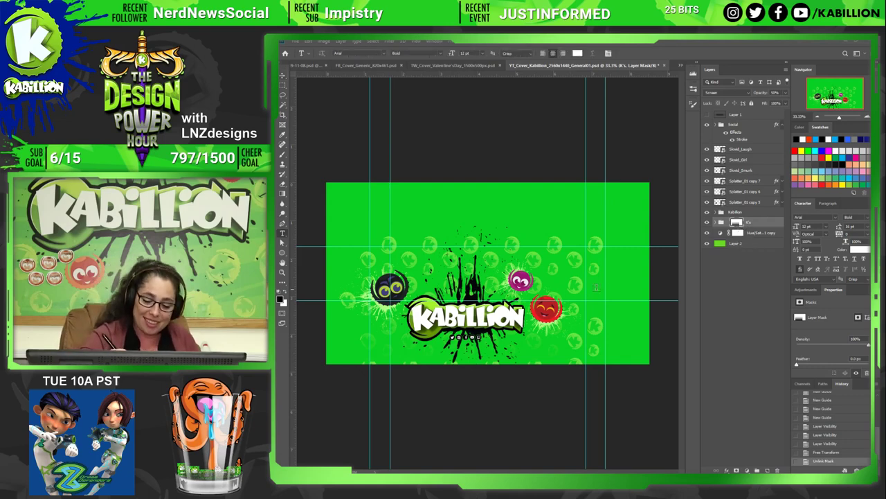
pyautogui.hotkey('ctrl', 't')
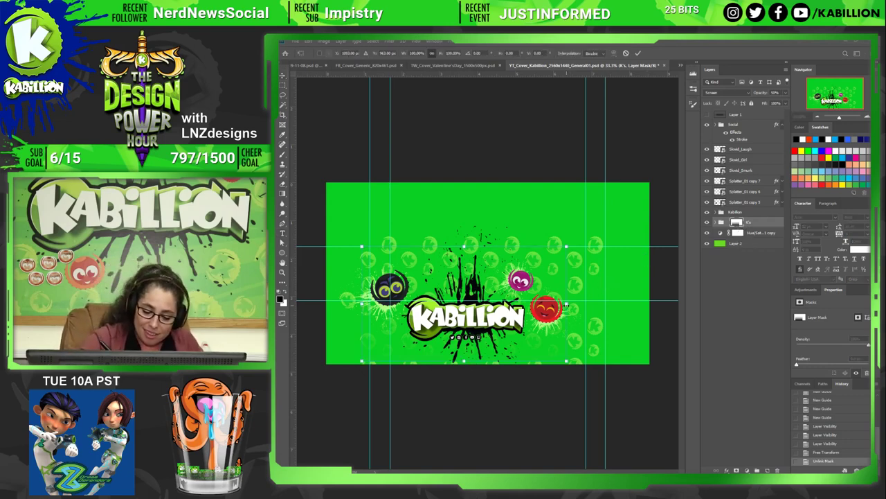
pyautogui.moveTo(567, 304); pyautogui.dragTo(655, 305)
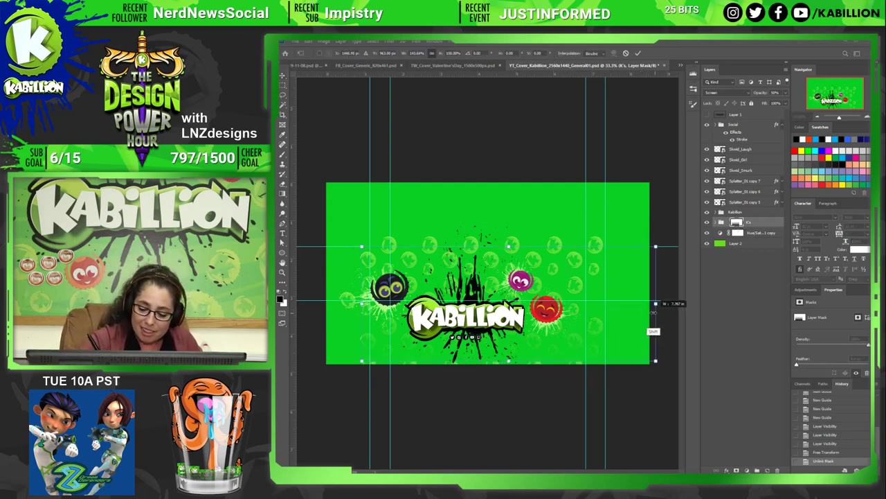
pyautogui.moveTo(361, 304); pyautogui.dragTo(316, 302)
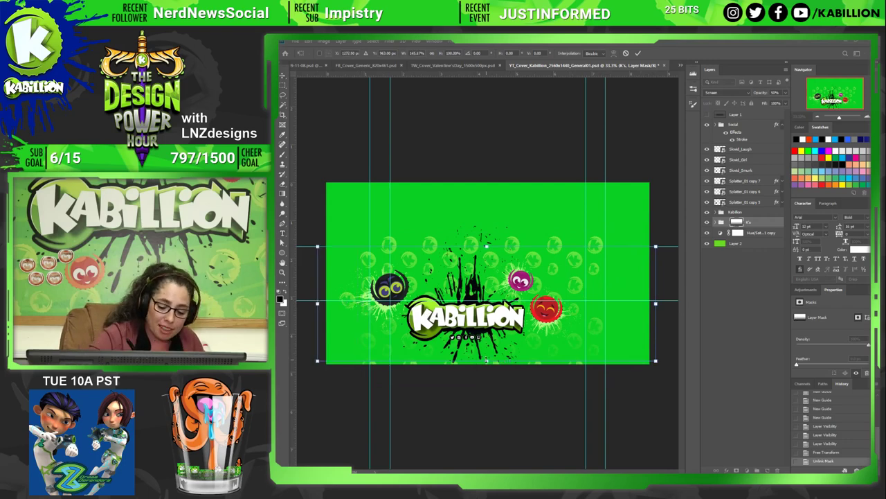
pyautogui.moveTo(486, 361); pyautogui.dragTo(486, 368)
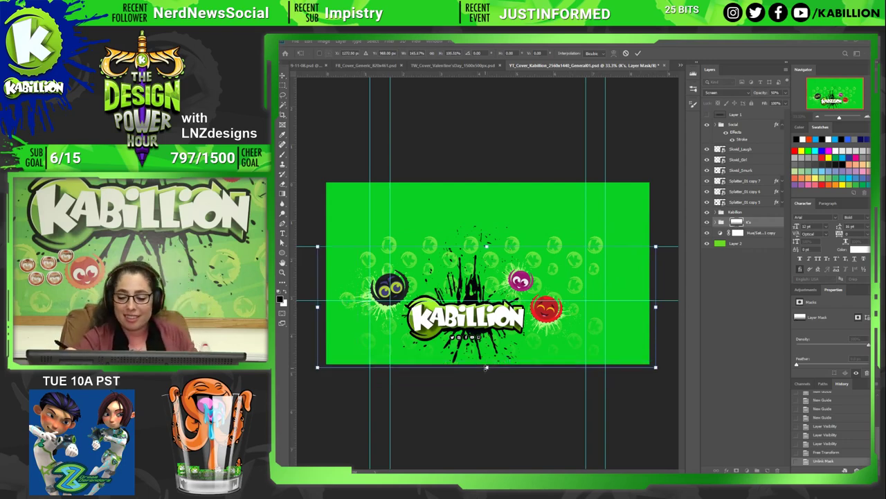
pyautogui.press('Return')
# Select the bubble pattern groups inside the K pattern and move them up over the banner.
pyautogui.click(716, 222)
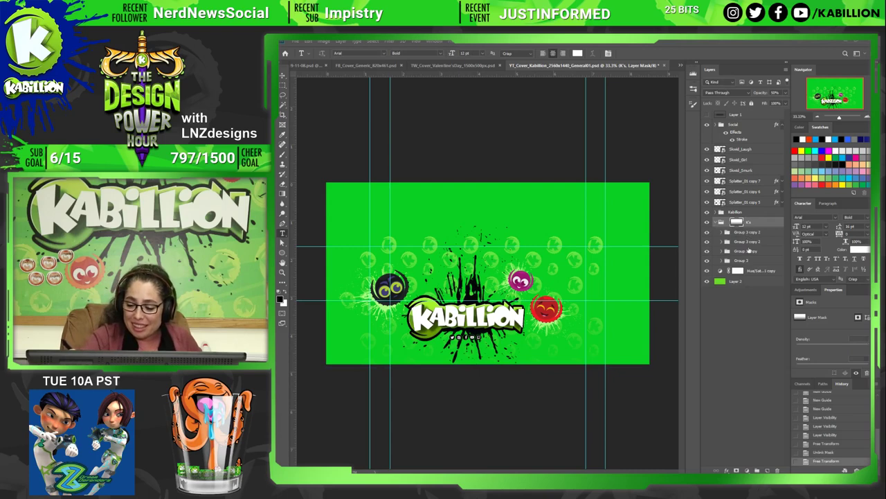
pyautogui.click(744, 232)
pyautogui.keyDown('shift'); pyautogui.click(745, 260); pyautogui.keyUp('shift')
pyautogui.press('v')
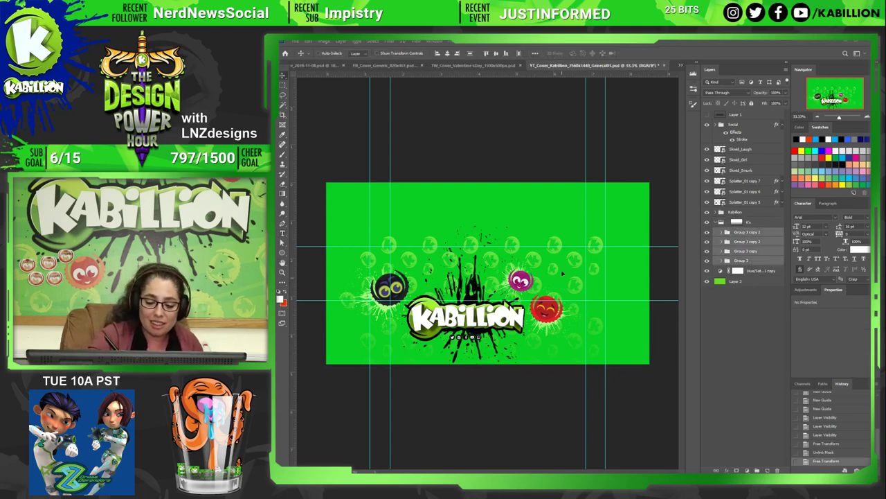
pyautogui.moveTo(563, 273); pyautogui.dragTo(538, 229)
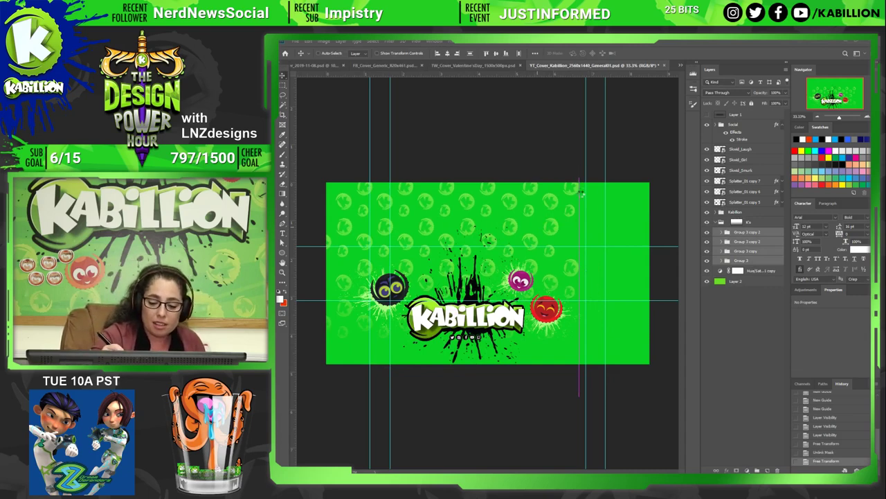
# Scale the bubble pattern groups up proportionally from a corner handle.
pyautogui.hotkey('ctrl', 't')
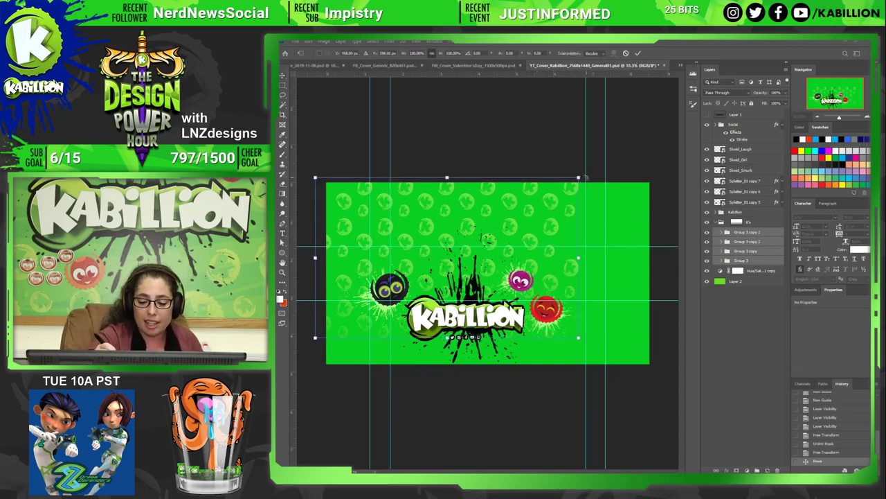
pyautogui.moveTo(585, 178); pyautogui.dragTo(650, 134)
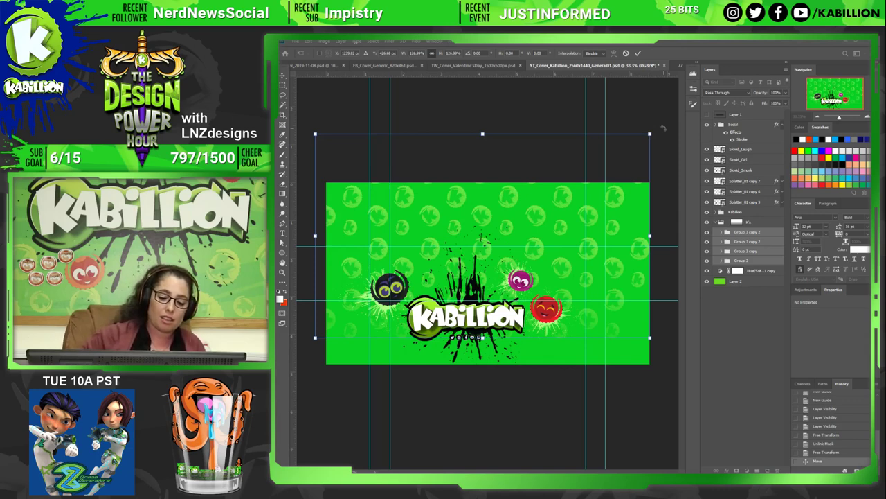
pyautogui.press('Return')
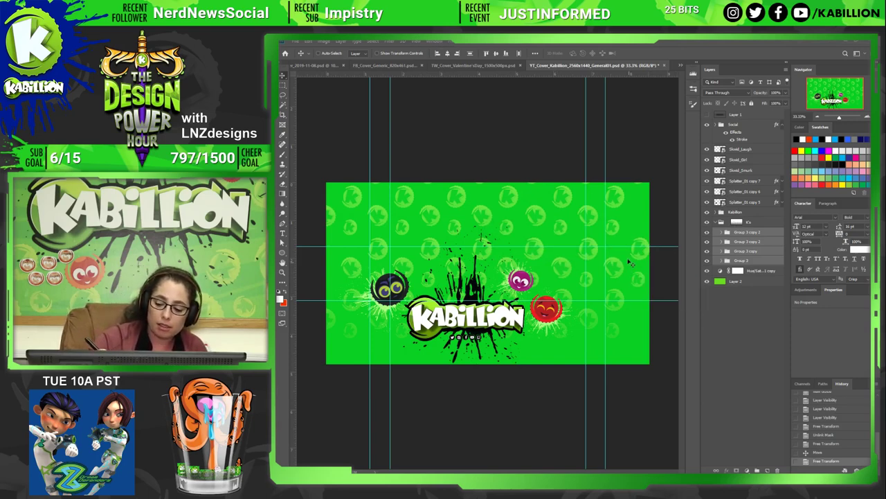
# Nudge the bubble pattern right and down, then enlarge it to about 112%.
pyautogui.moveTo(633, 278); pyautogui.dragTo(654, 267)
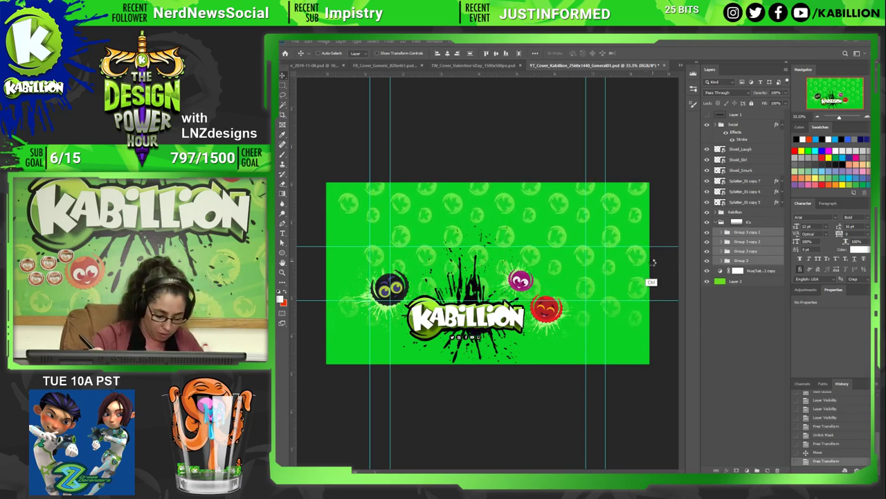
pyautogui.moveTo(654, 267); pyautogui.dragTo(649, 269)
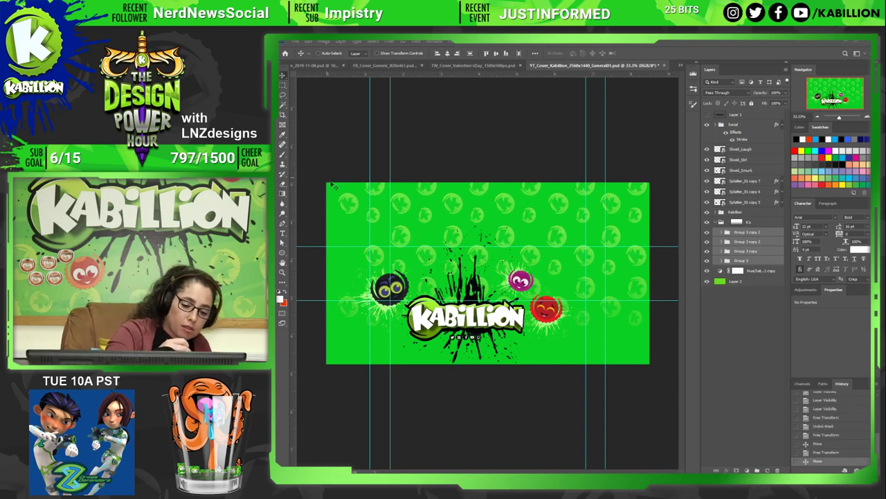
pyautogui.hotkey('ctrl', 't')
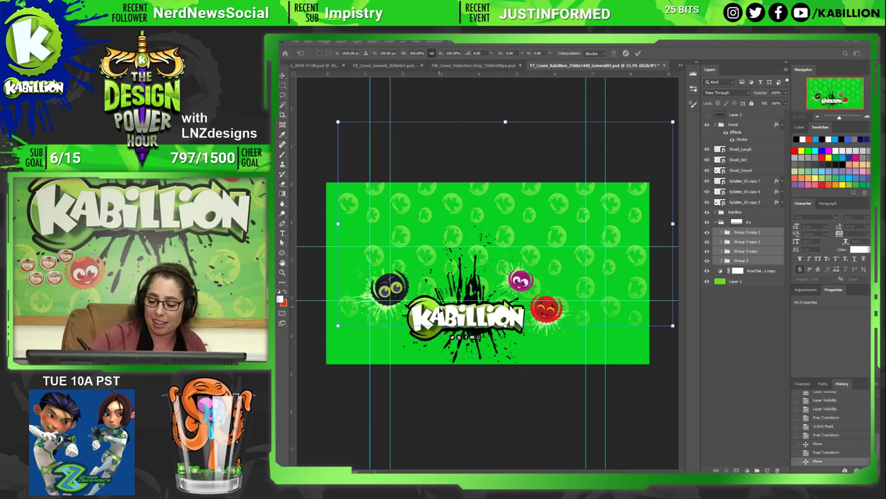
pyautogui.moveTo(338, 121); pyautogui.dragTo(298, 97)
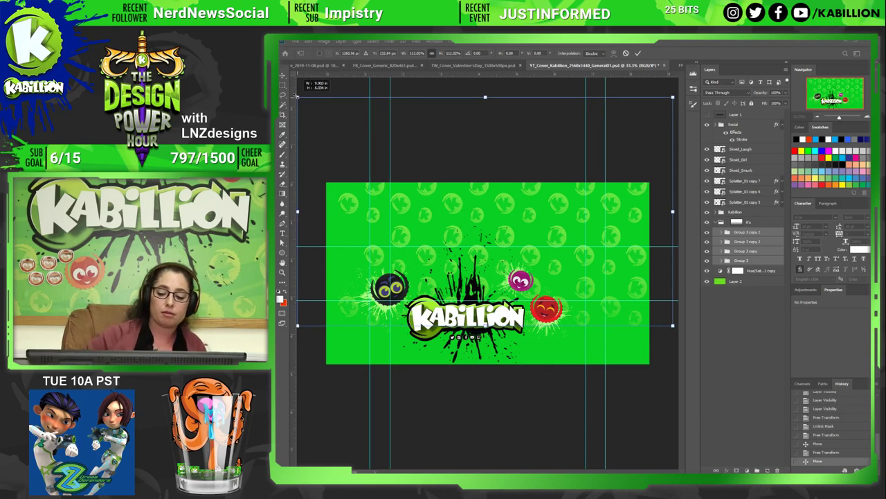
pyautogui.moveTo(296, 97); pyautogui.dragTo(297, 99)
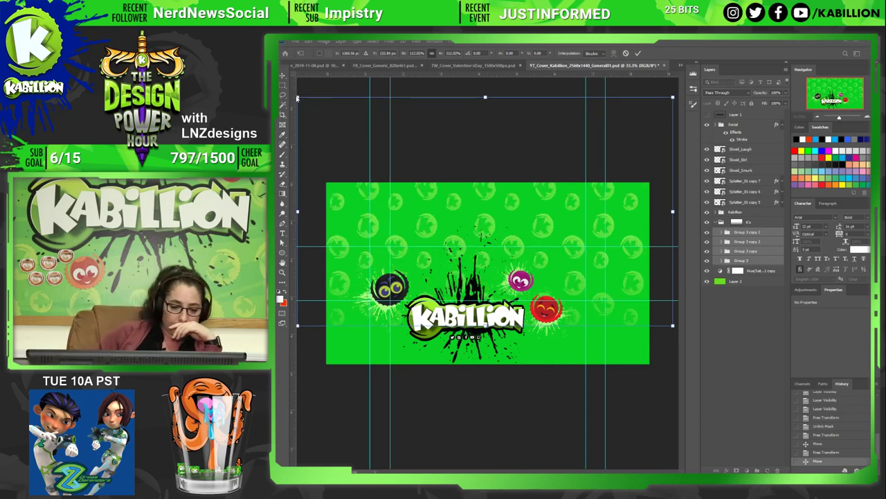
pyautogui.press('Return')
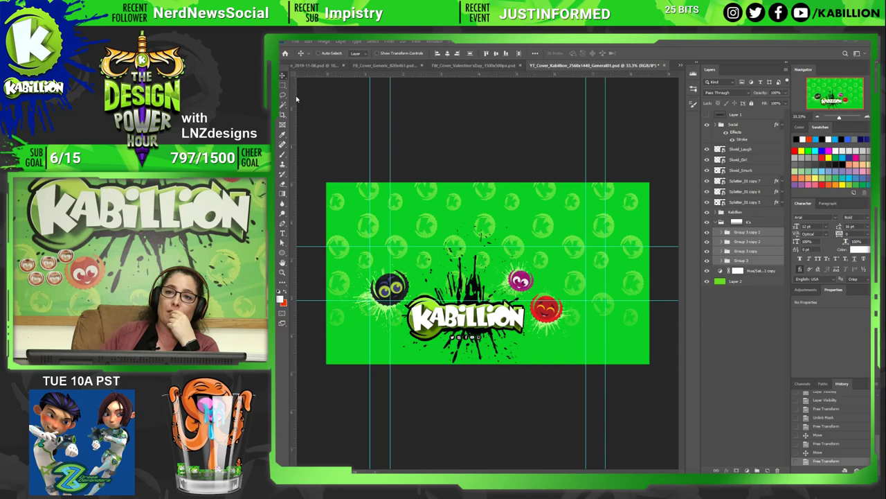
# Set the K's bubble group to Screen blend mode and select its layer mask.
pyautogui.hotkey('shift', 'alt', 's')
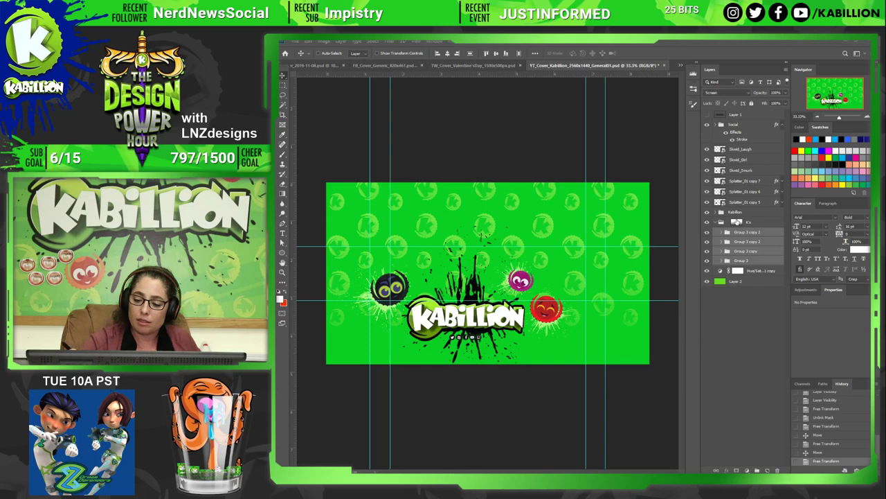
pyautogui.click(755, 222)
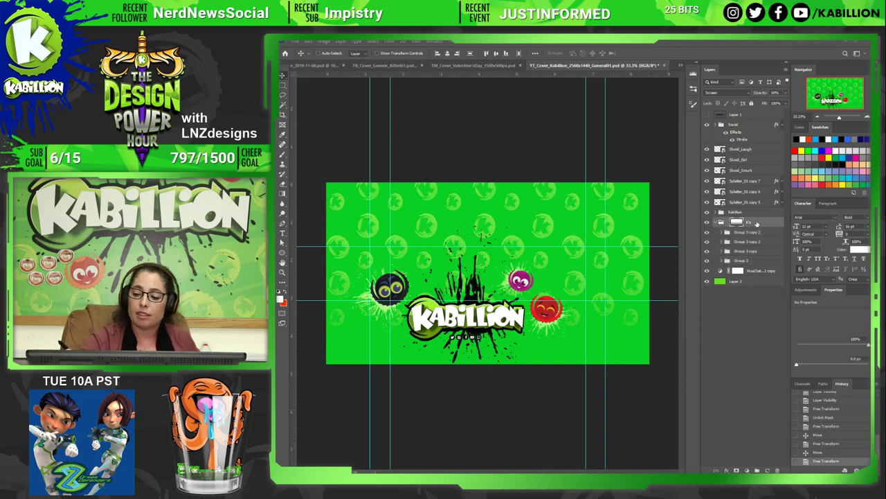
pyautogui.click(756, 223)
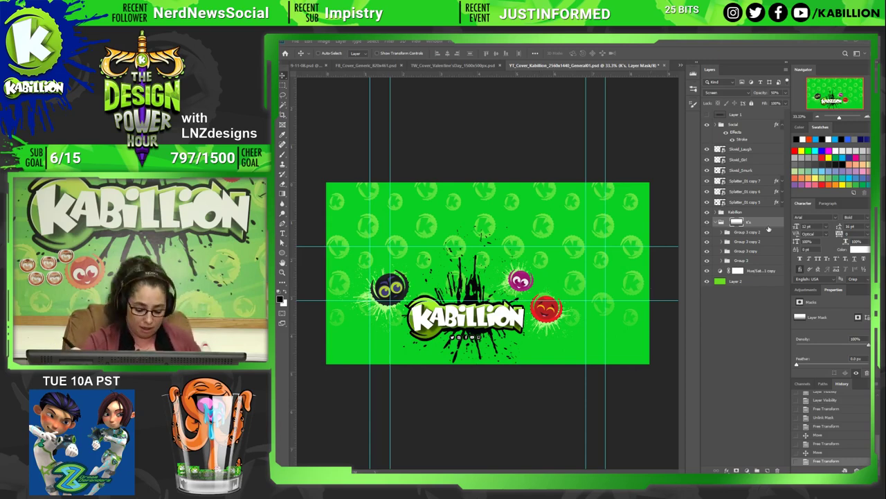
# Move the K's group mask up about 64 px, then switch to Huember_2019-11-08.psd.
pyautogui.hotkey('ctrl', 't')
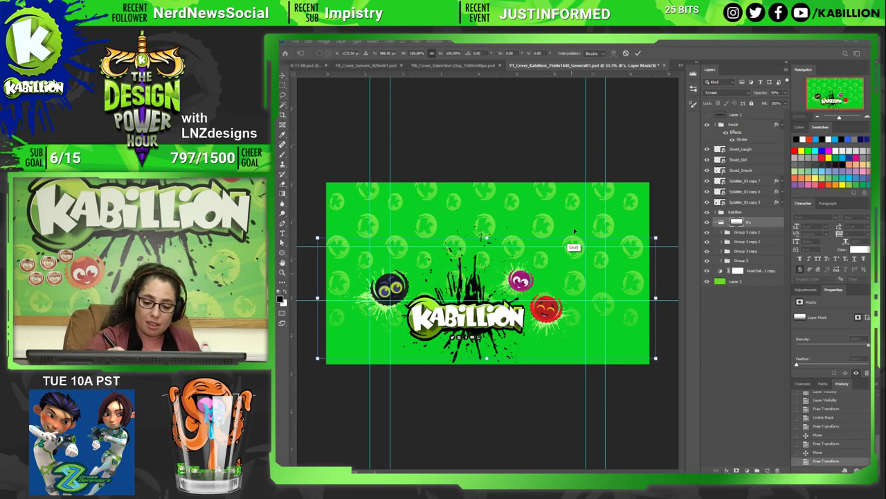
pyautogui.moveTo(574, 231); pyautogui.dragTo(574, 187)
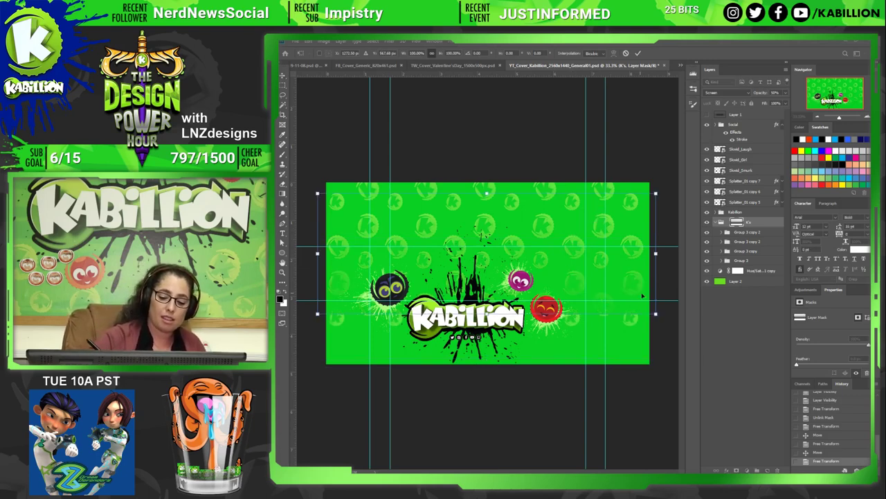
pyautogui.click(347, 53)
pyautogui.write('127')
pyautogui.press('Return')
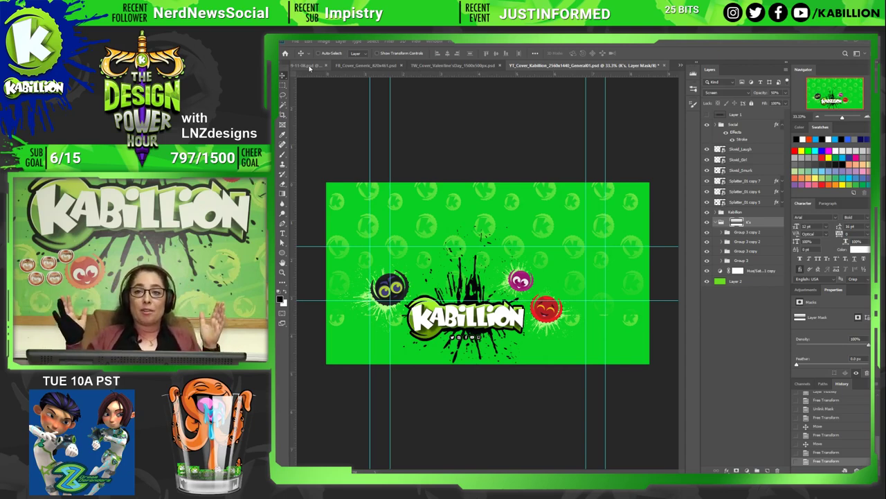
pyautogui.click(309, 66)
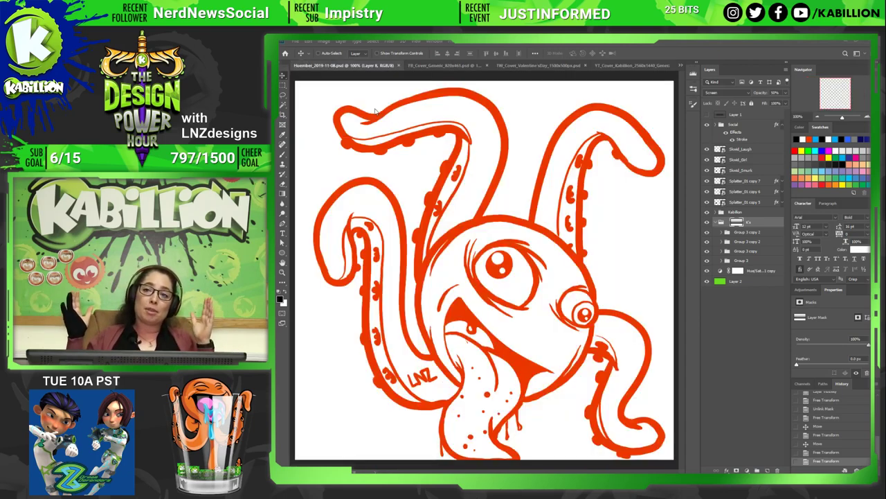